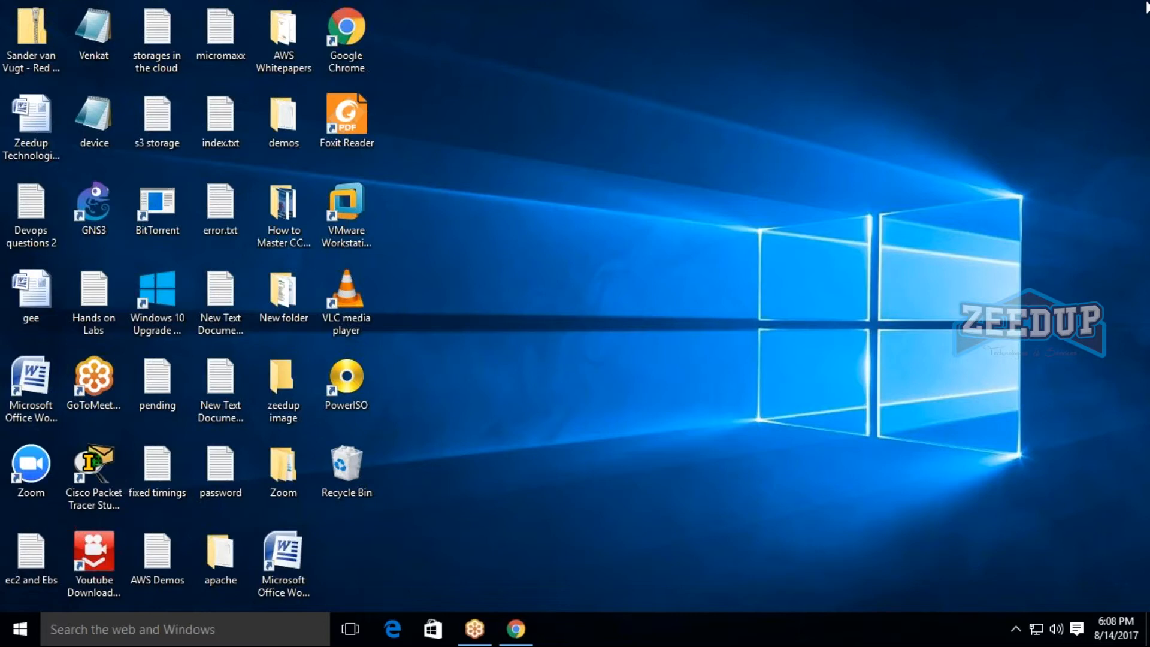
Open a maximized Notepad window with a blank first line, and switch to the AWS console in Chrome.
key("super+r")
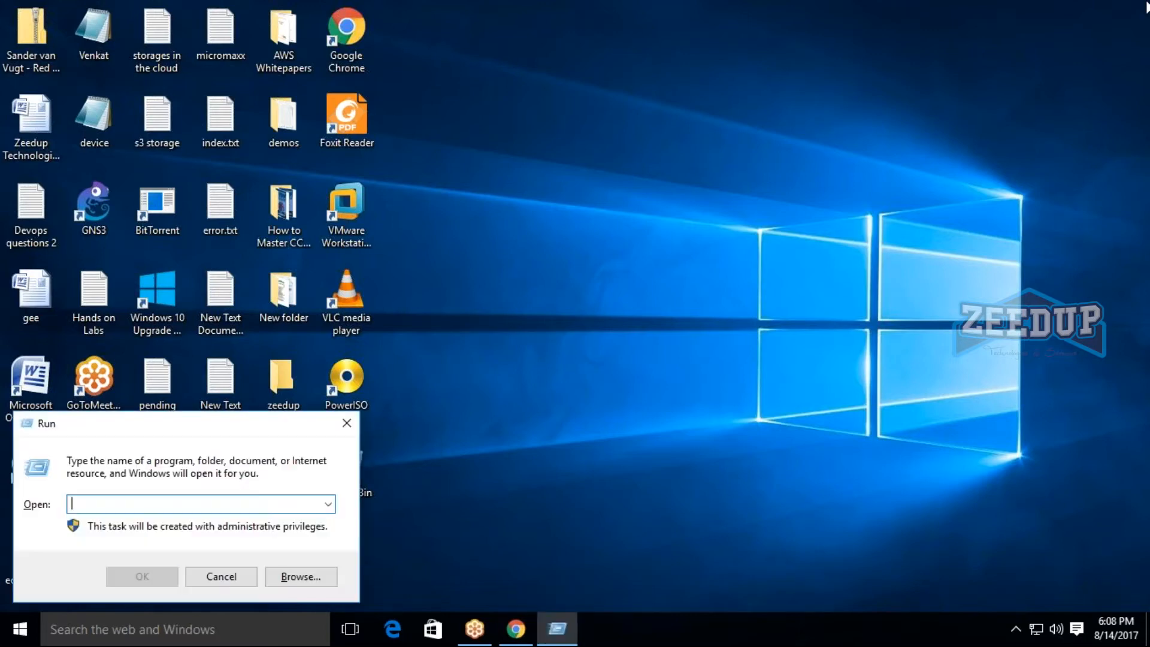
type("notepad")
key("Return")
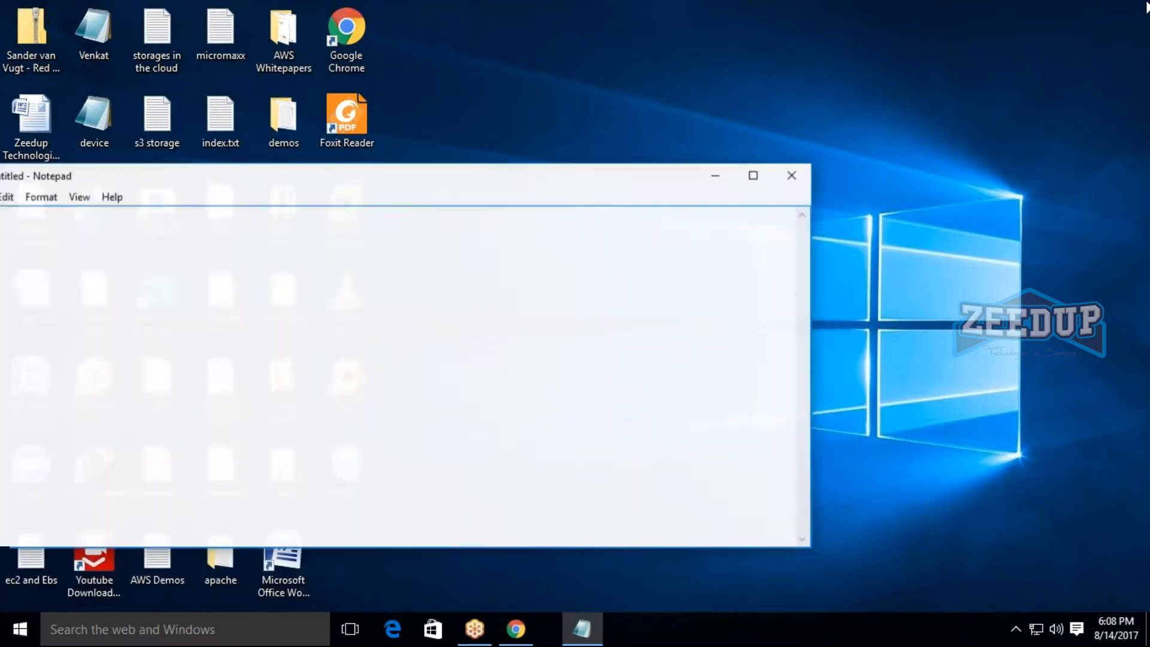
left_click(754, 175)
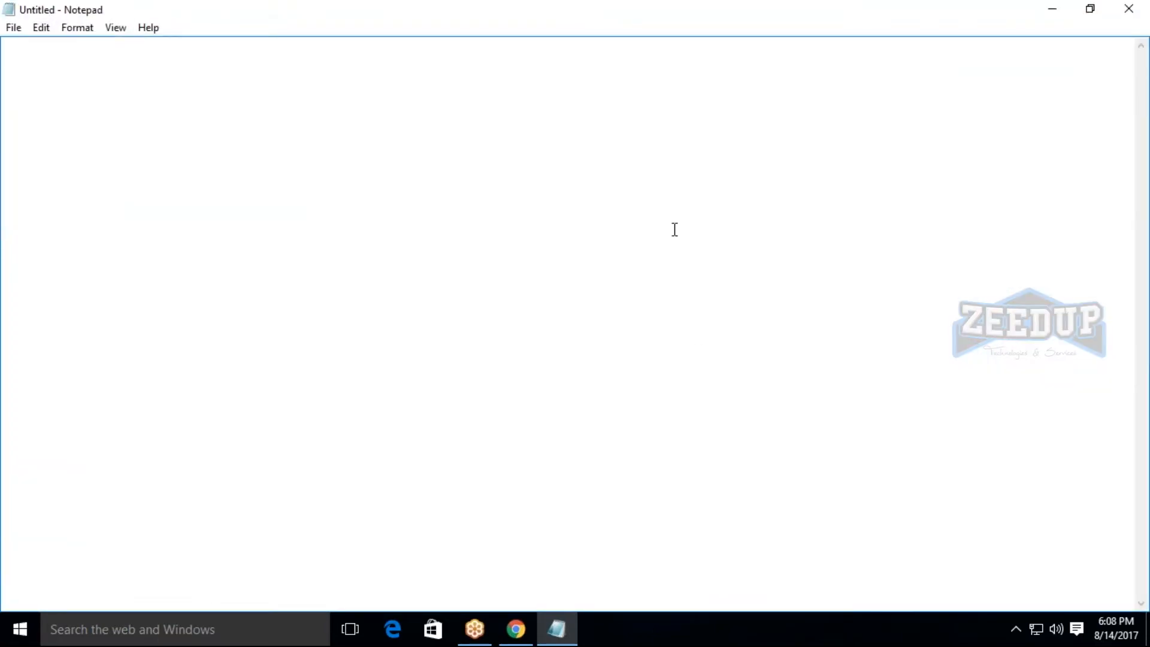
key("Return")
key("BackSpace")
key("BackSpace")
key("BackSpace")
key("BackSpace")
left_click(1052, 9)
left_click(516, 629)
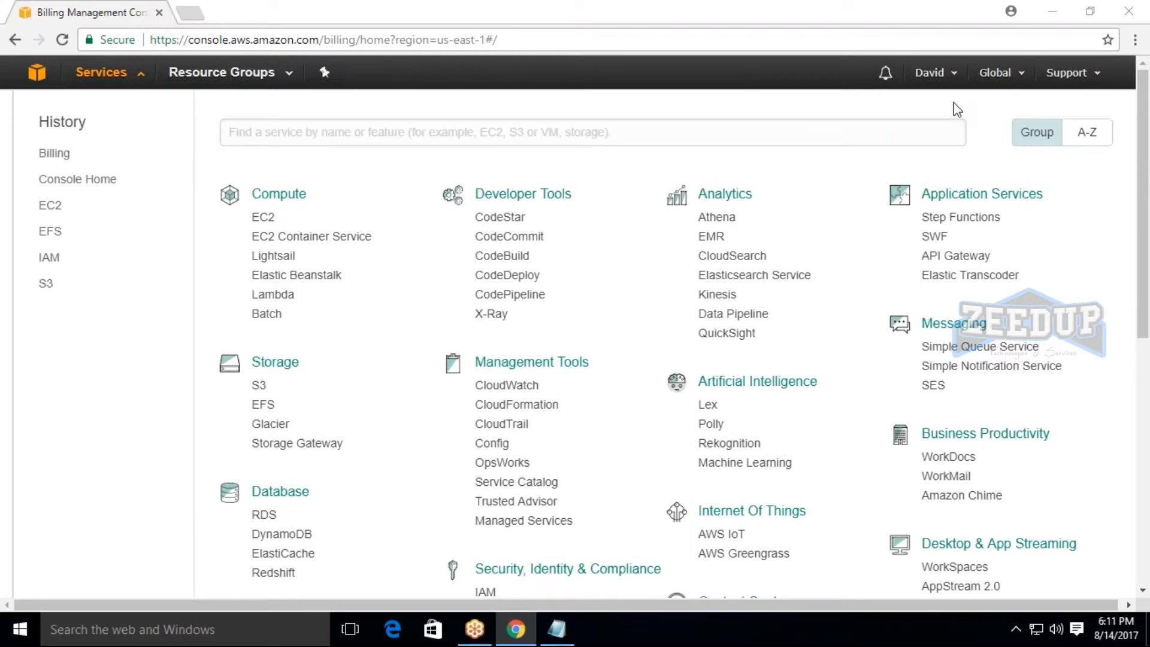
Switch to Notepad and write "Working on instances" on the second line, followed by a blank line.
left_click(557, 629)
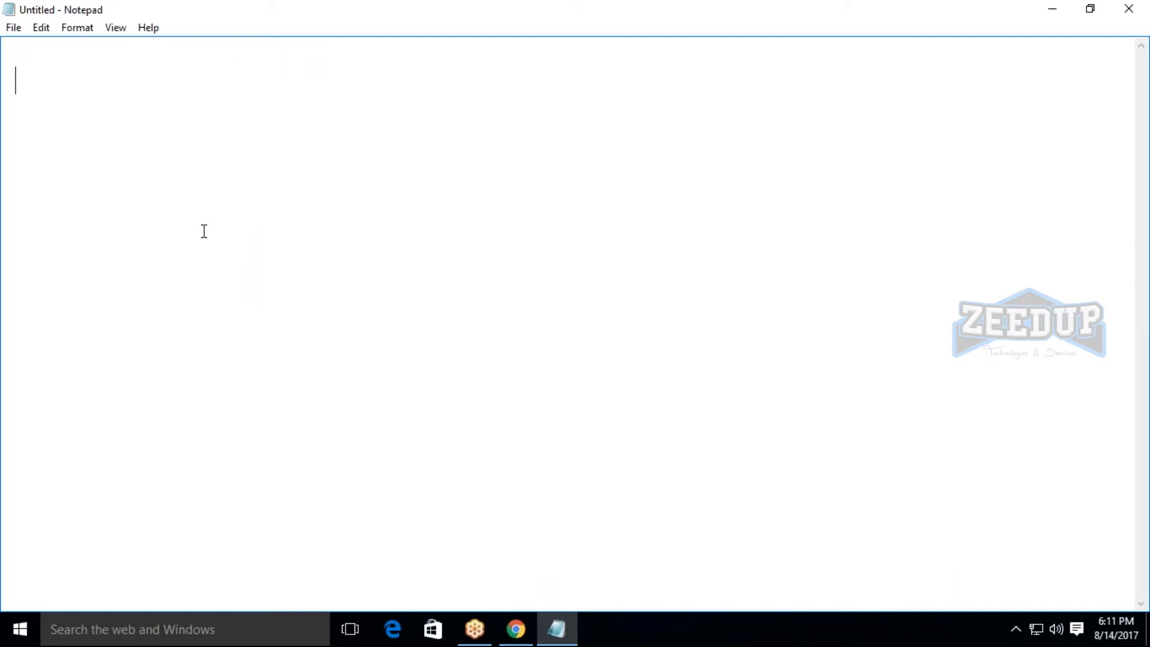
type("Working ")
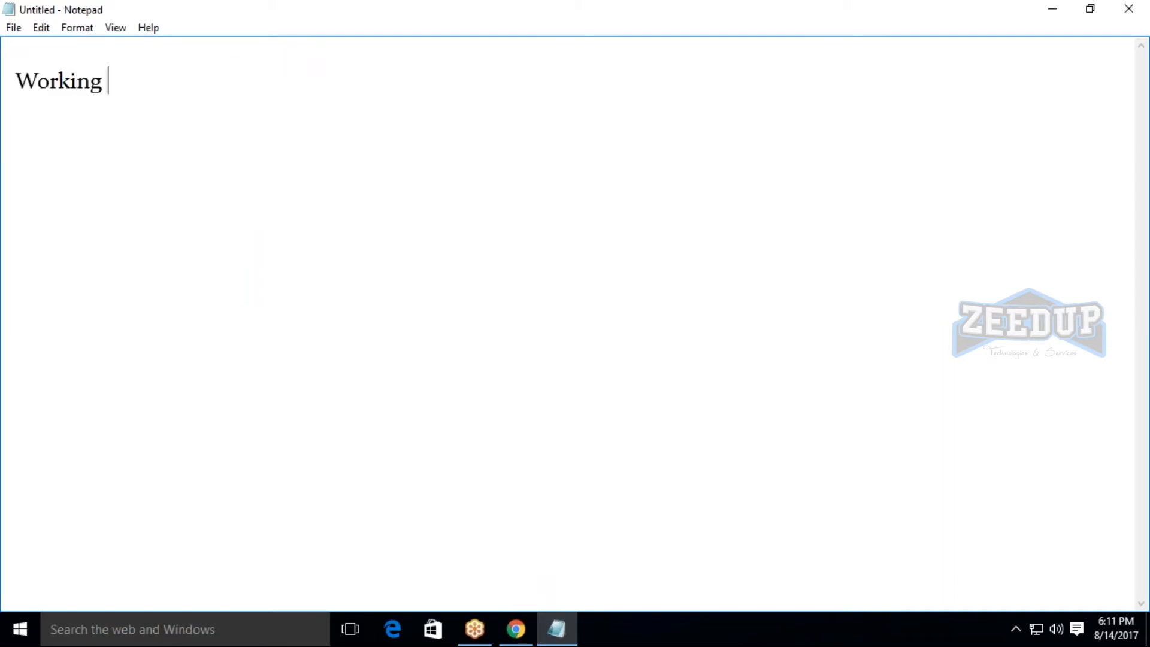
type("on instance")
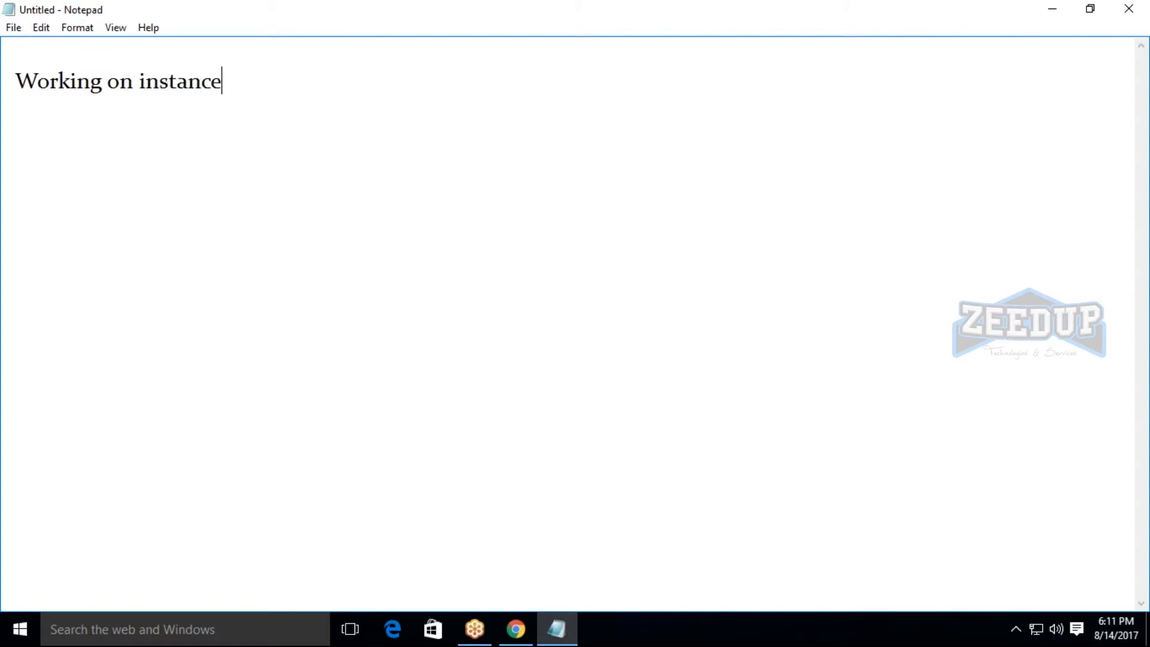
type("s")
key("Return")
key("Return")
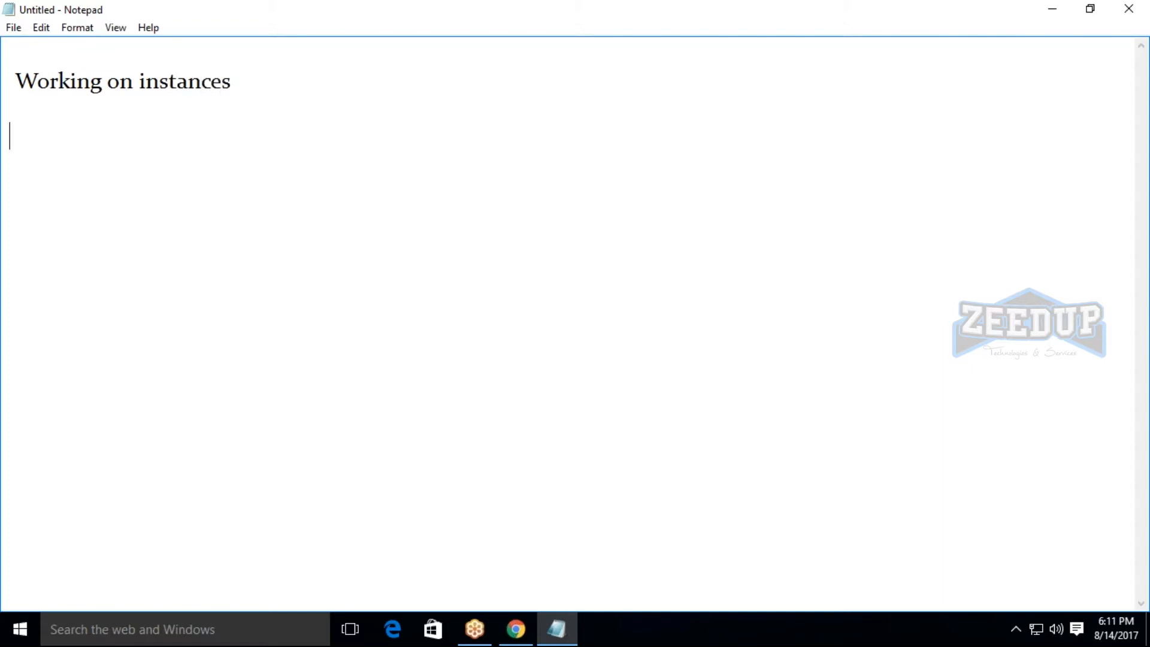
Switch to the AWS console in Chrome, open EC2 and start the launch instance wizard.
left_click(1064, 11)
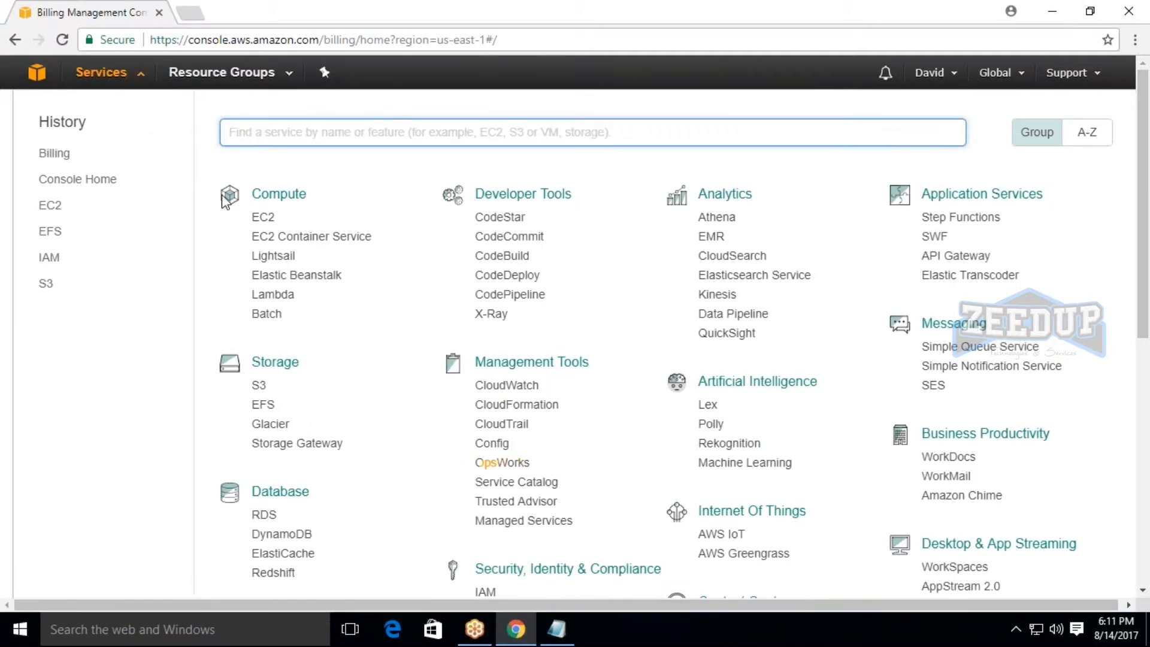
left_click(263, 217)
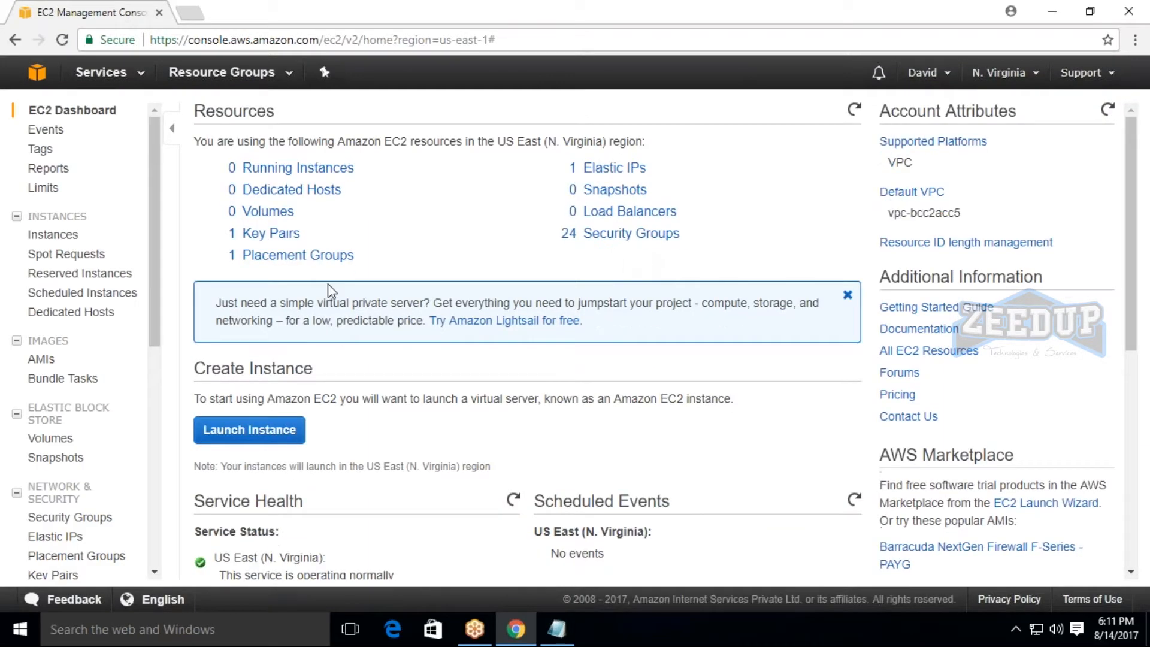
left_click(264, 437)
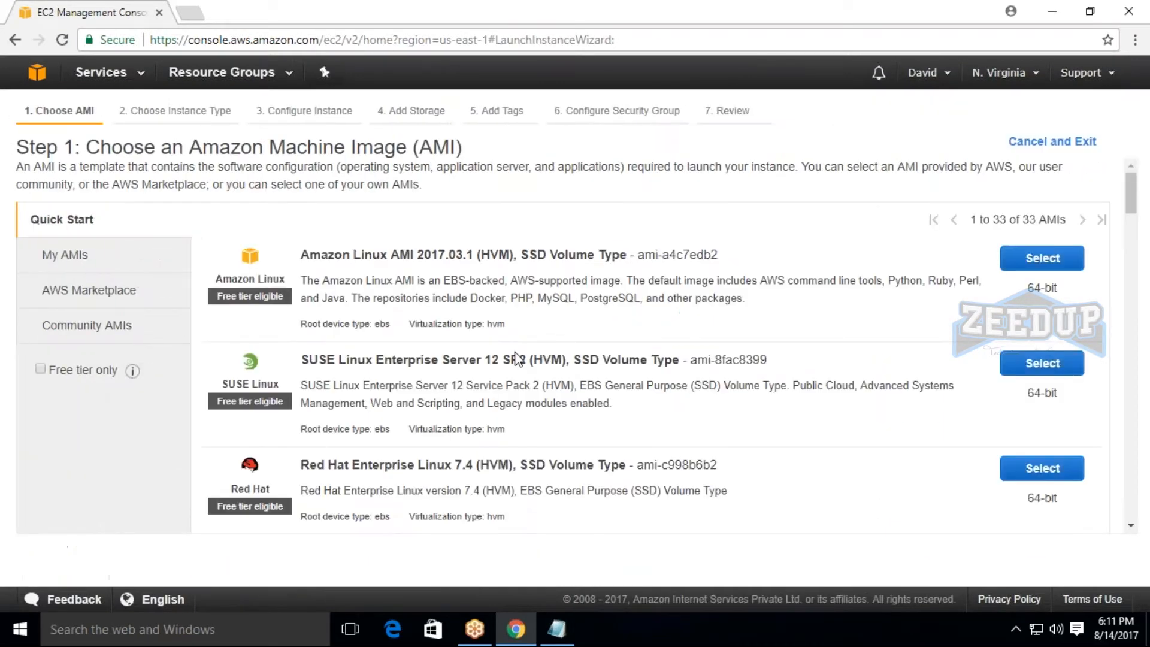
Look through the Quick Start machine images and select Microsoft Windows Server 2016 Base.
scroll(539, 342, "down", 2)
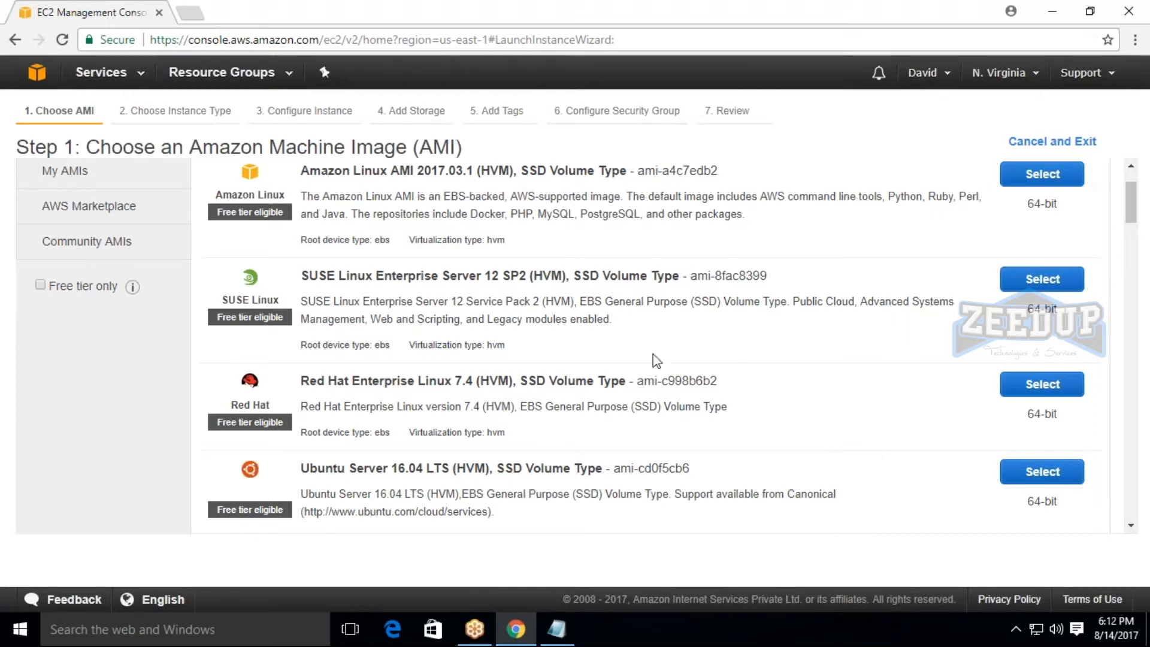
left_click_drag(189, 148, 560, 171)
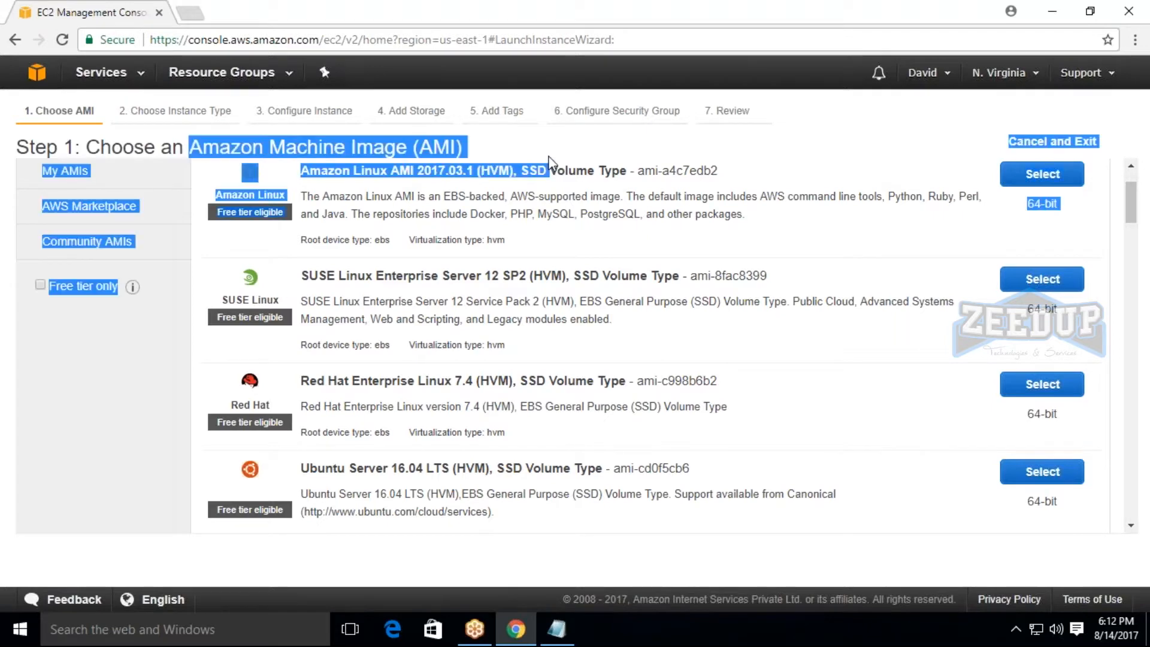
left_click(535, 152)
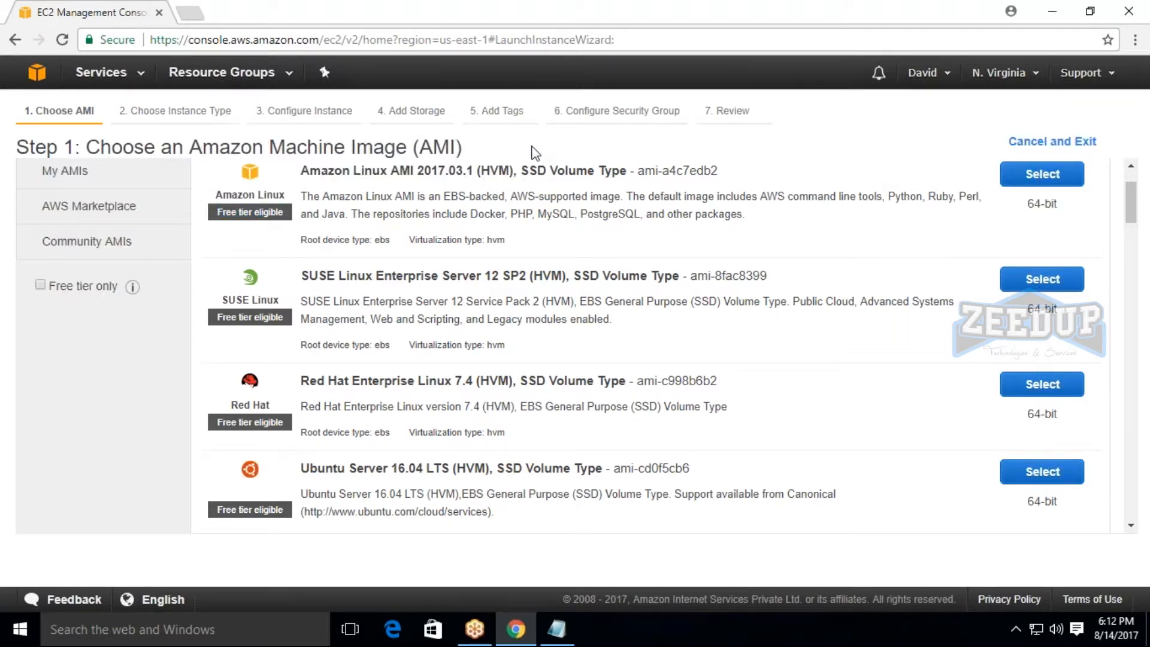
scroll(623, 329, "down", 3)
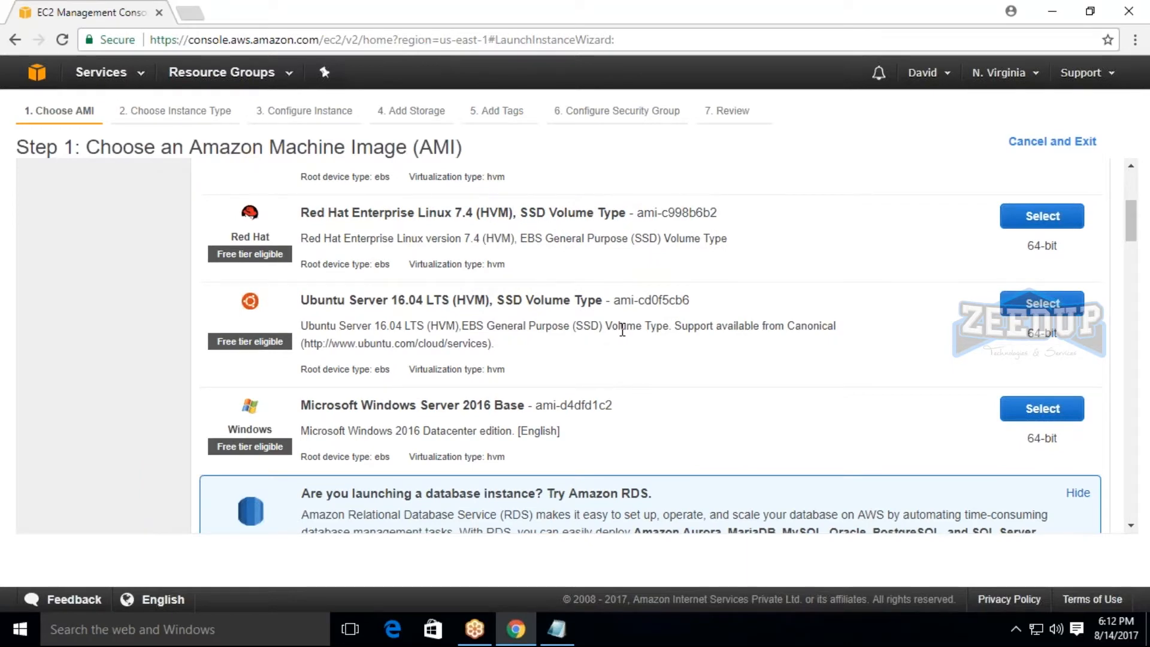
scroll(623, 329, "down", 4)
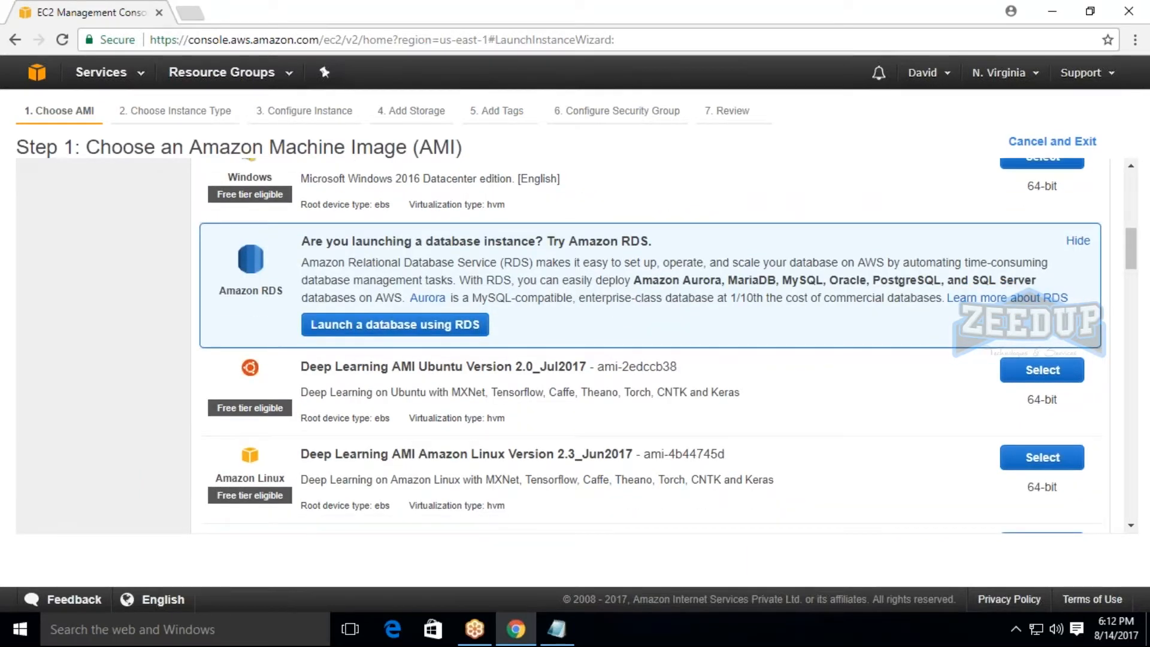
scroll(651, 347, "up", 4)
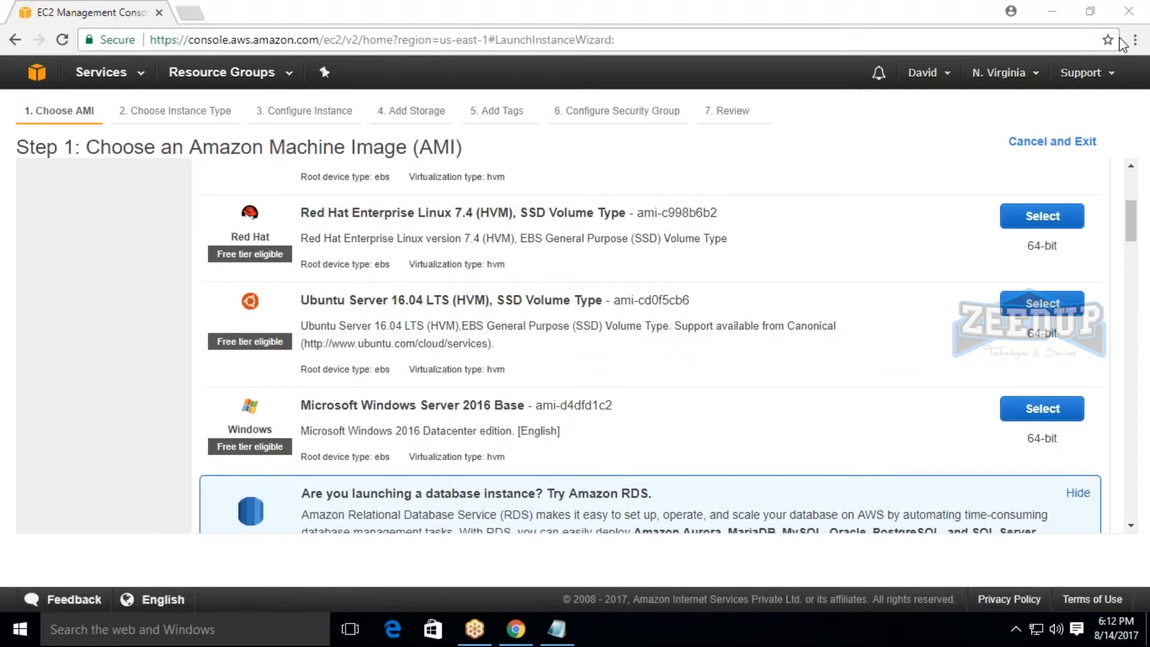
left_click(1026, 412)
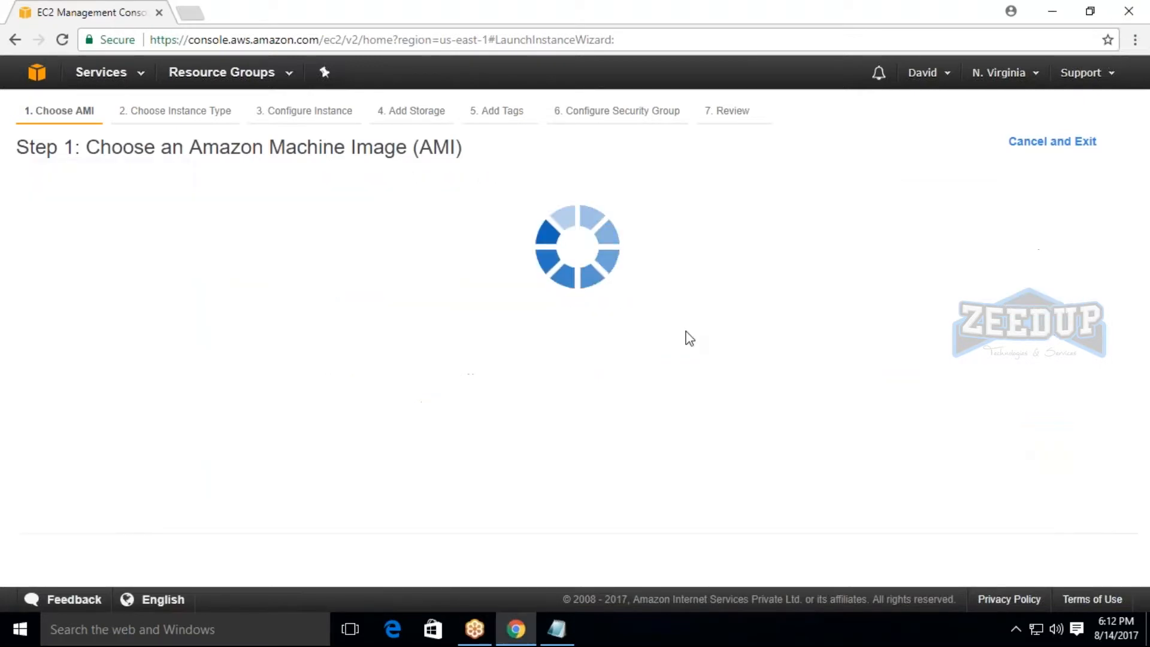
Glance at the Configure Instance Details page, return to Choose Instance Type, and examine the types and family filter options.
left_click(1026, 555)
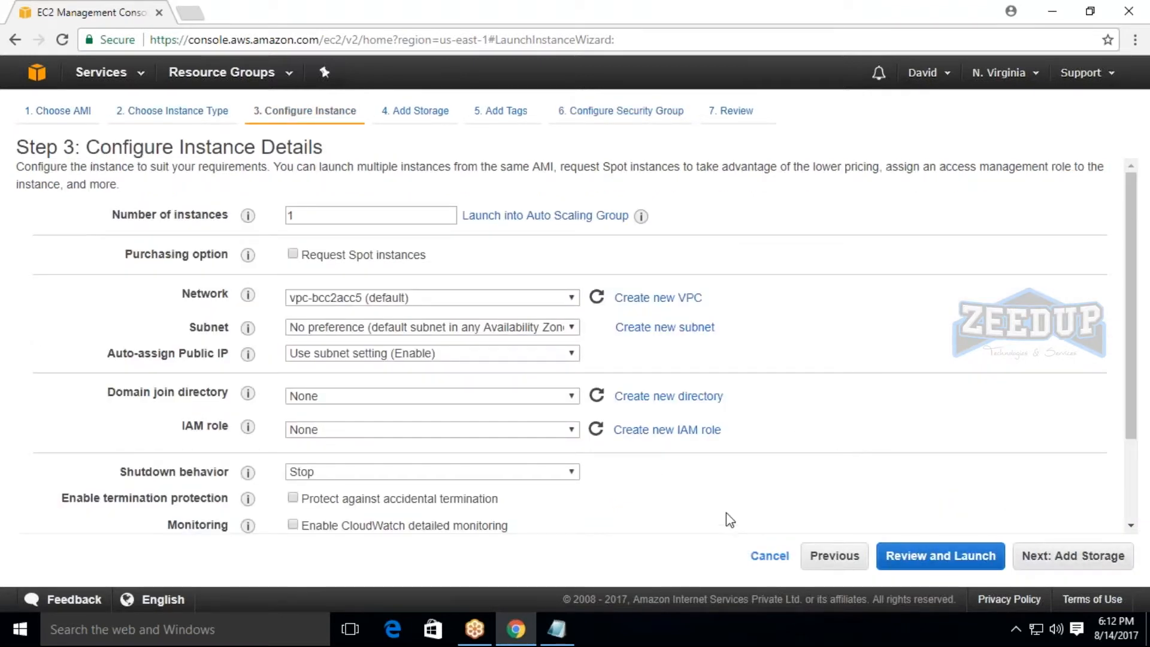
left_click(827, 560)
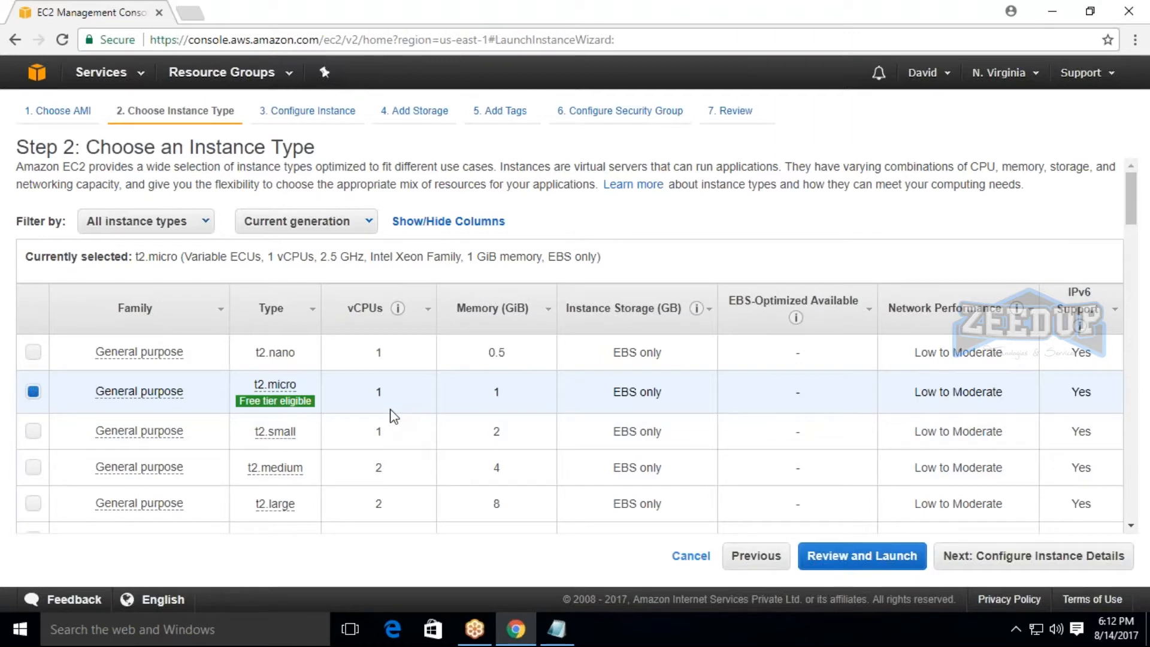
scroll(606, 393, "down", 3)
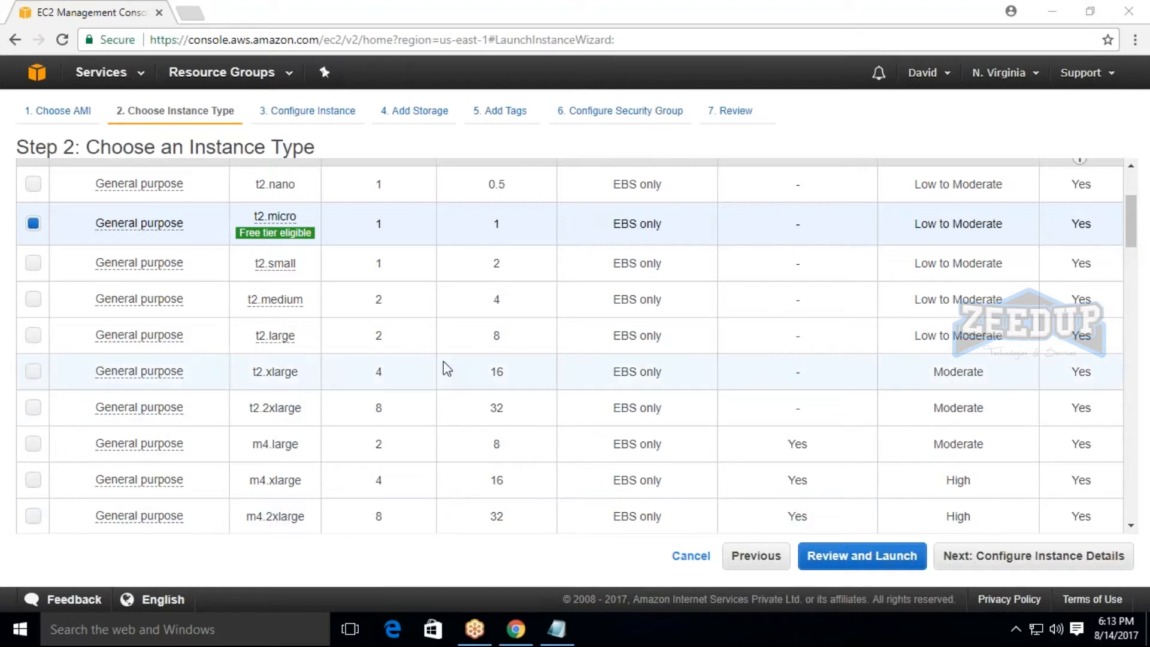
scroll(429, 336, "up", 3)
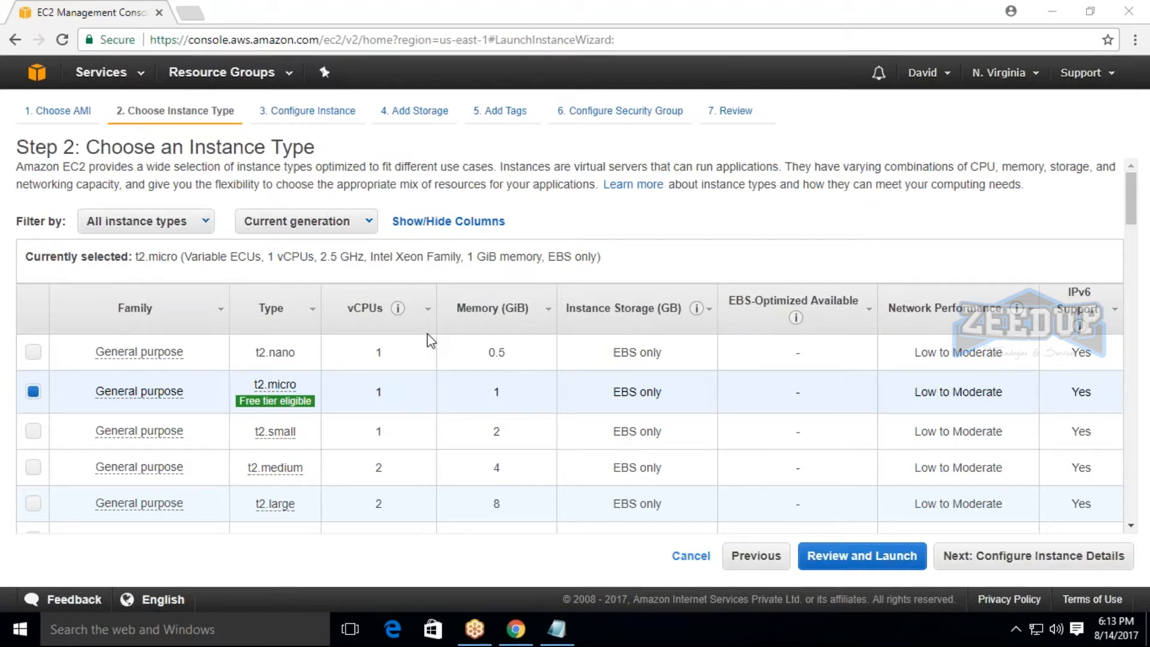
key("super")
left_click(915, 267)
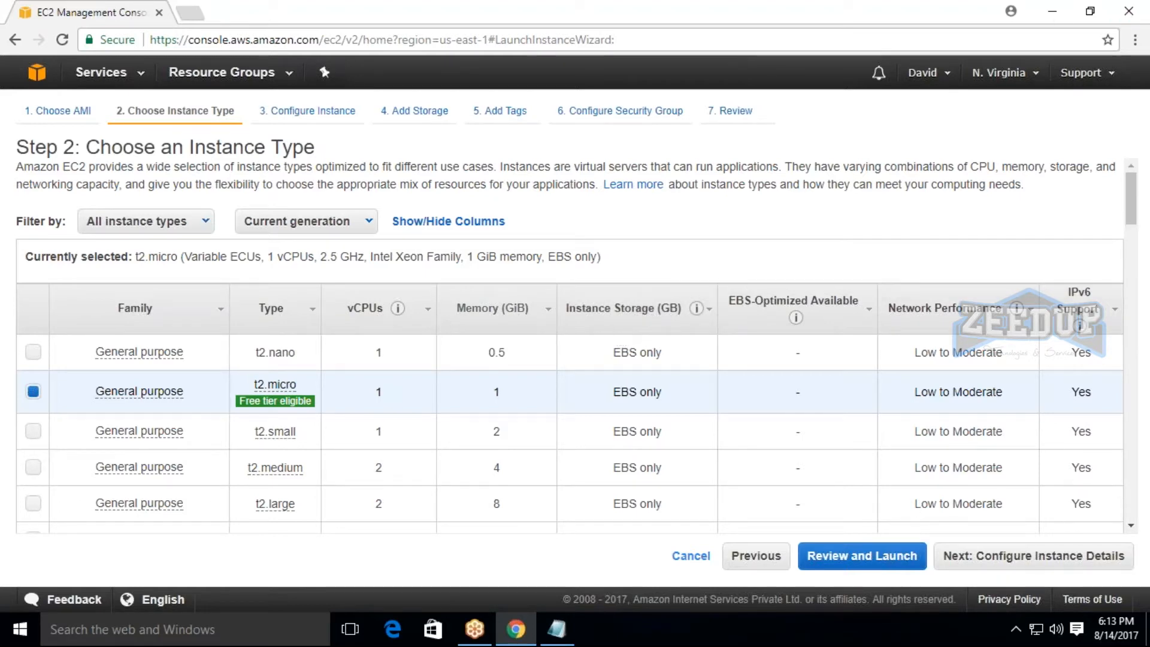
left_click(141, 221)
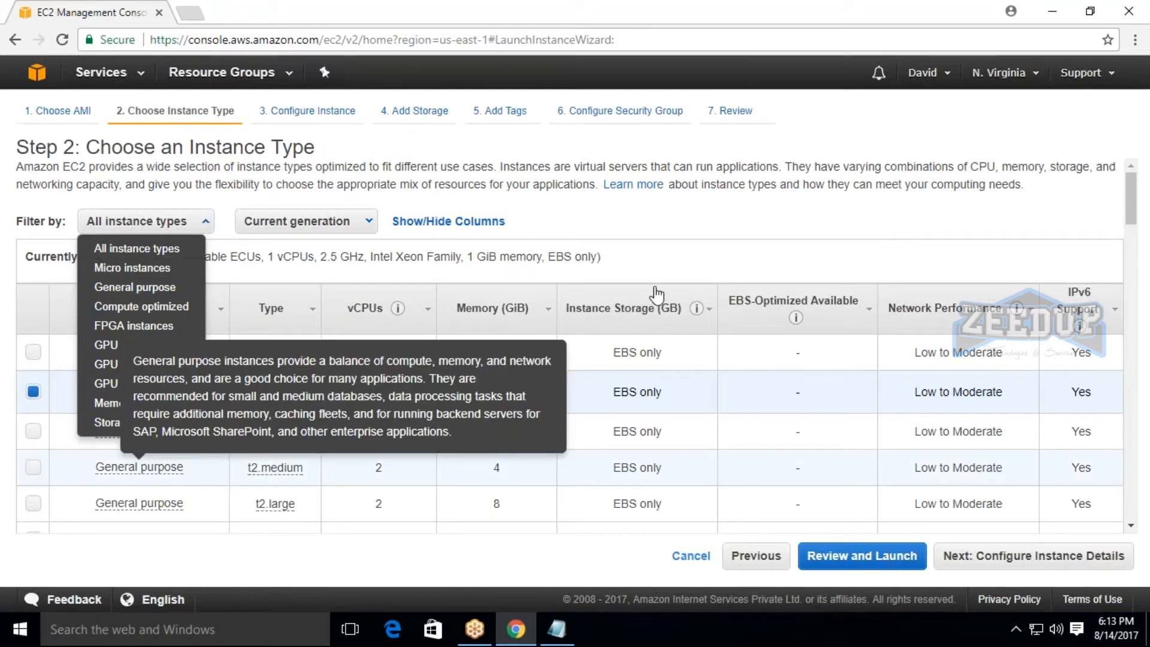
left_click(602, 274)
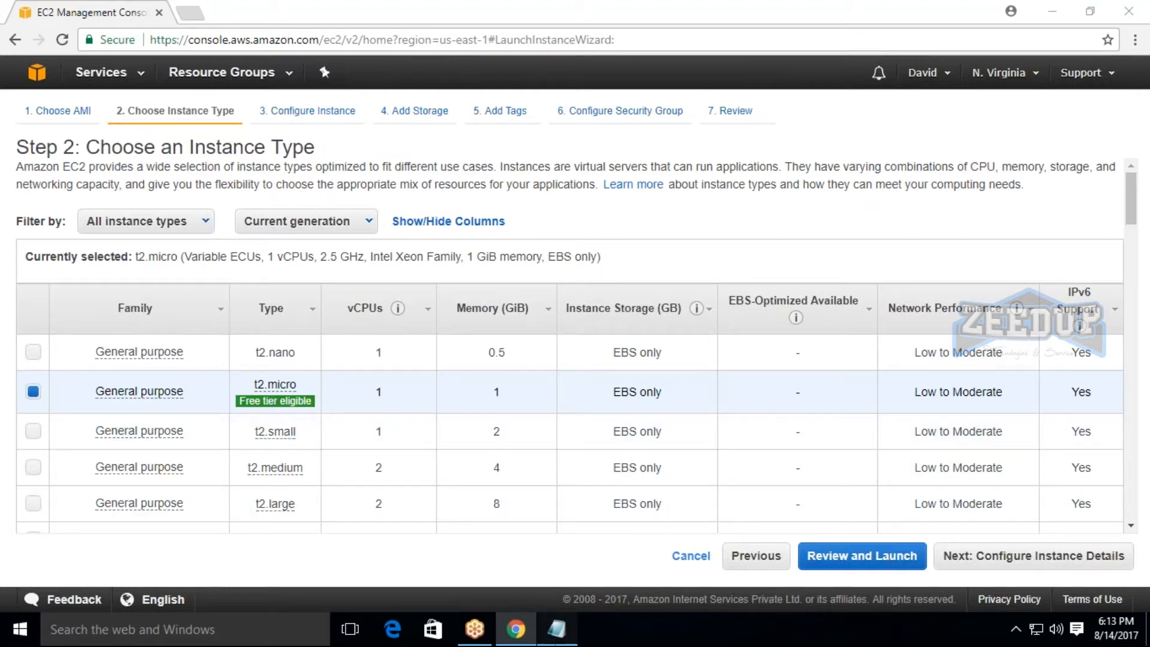
Switch to Notepad and add the heading "Today Agenda:" above "Working on instances", separated by a blank line.
left_click(557, 630)
left_click(25, 78)
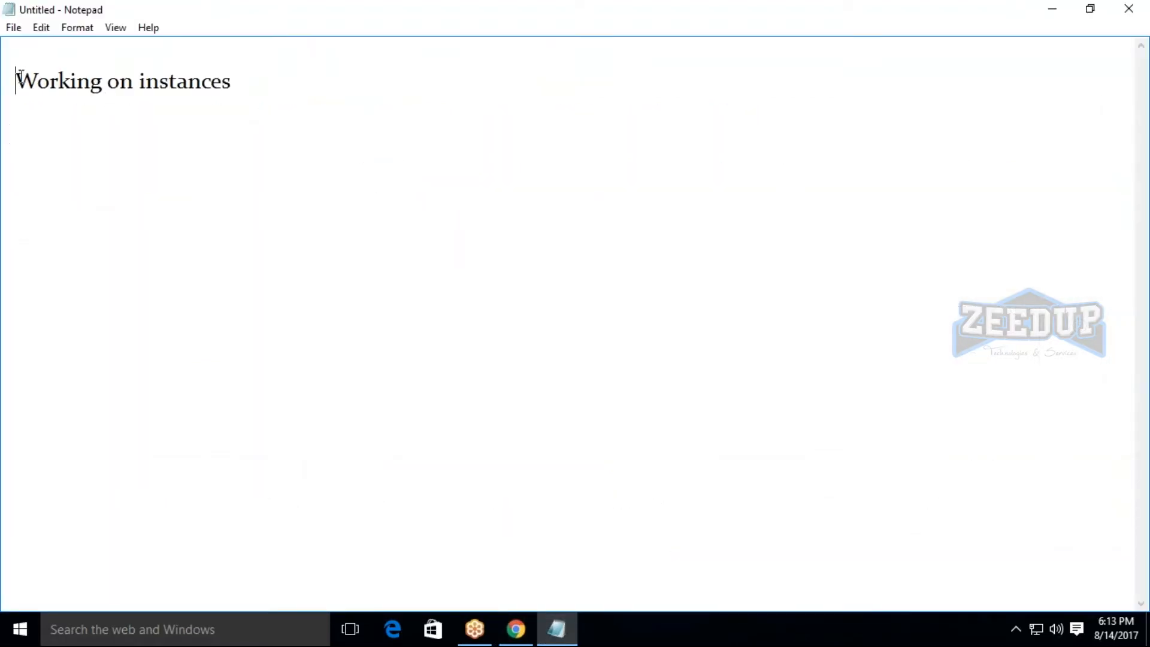
key("Return")
key("Right")
key("Right")
key("Right")
key("Right")
key("Right")
key("Right")
key("Right")
key("Right")
key("Right")
key("Right")
key("Right")
key("Right")
key("Right")
key("Right")
key("Right")
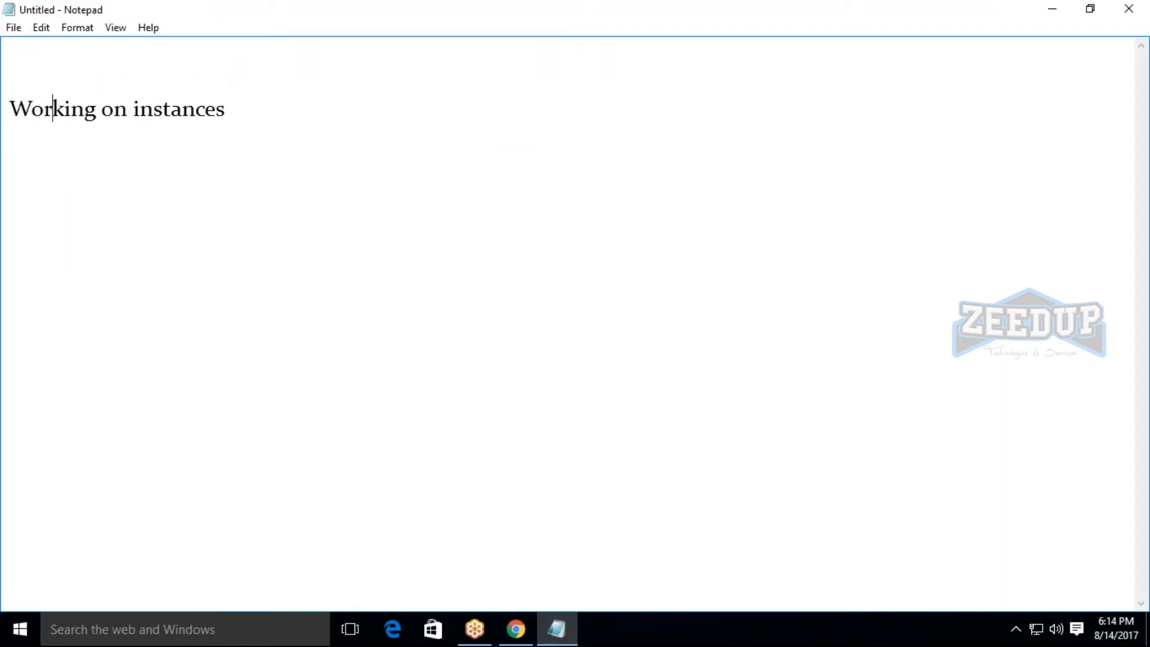
key("Right")
key("Up")
key("Return")
type("T")
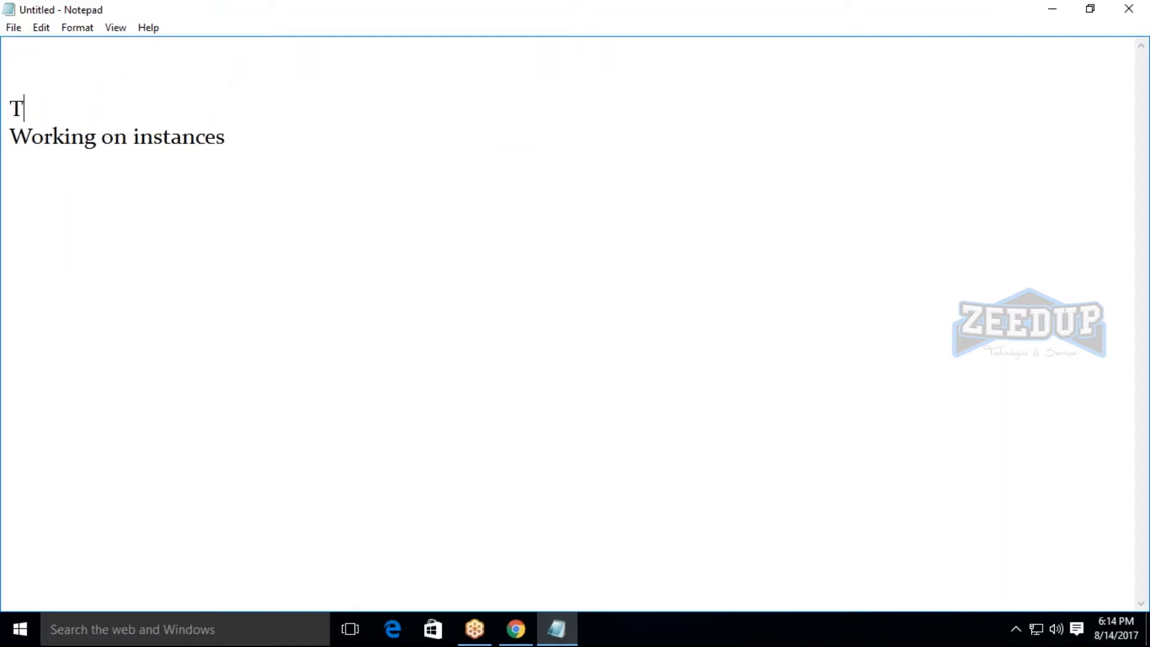
type("oday Ag")
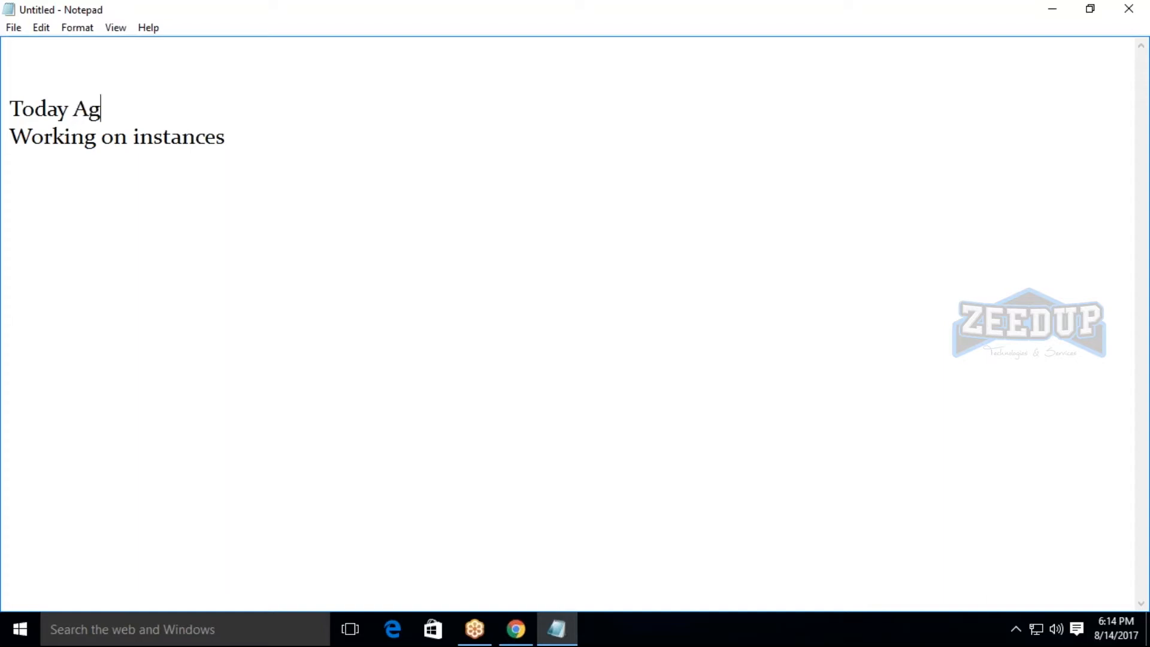
type("enda:")
key("Return")
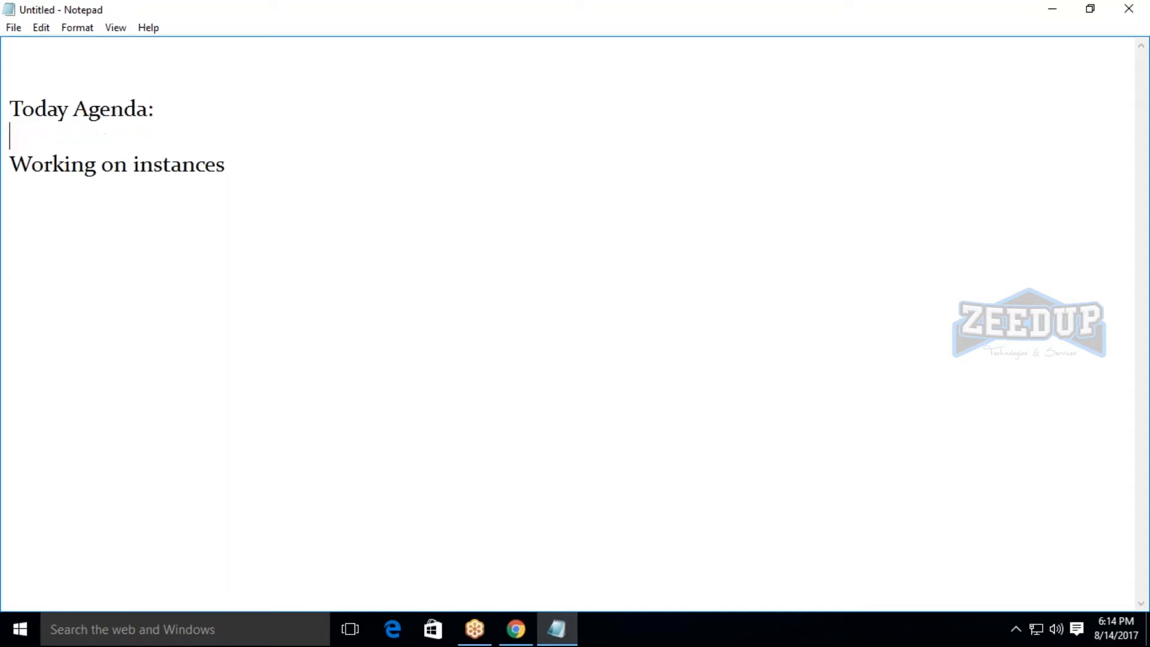
Number the "Working on instances" line as agenda item "1)".
key("Down")
key("Right")
key("Right")
key("Right")
key("Right")
key("Right")
key("Right")
key("Right")
key("Right")
key("Right")
key("Right")
key("Right")
key("Right")
key("Right")
key("Right")
key("Right")
key("Right")
key("Right")
key("Right")
key("Right")
key("Right")
key("Return")
key("Up")
type("1)")
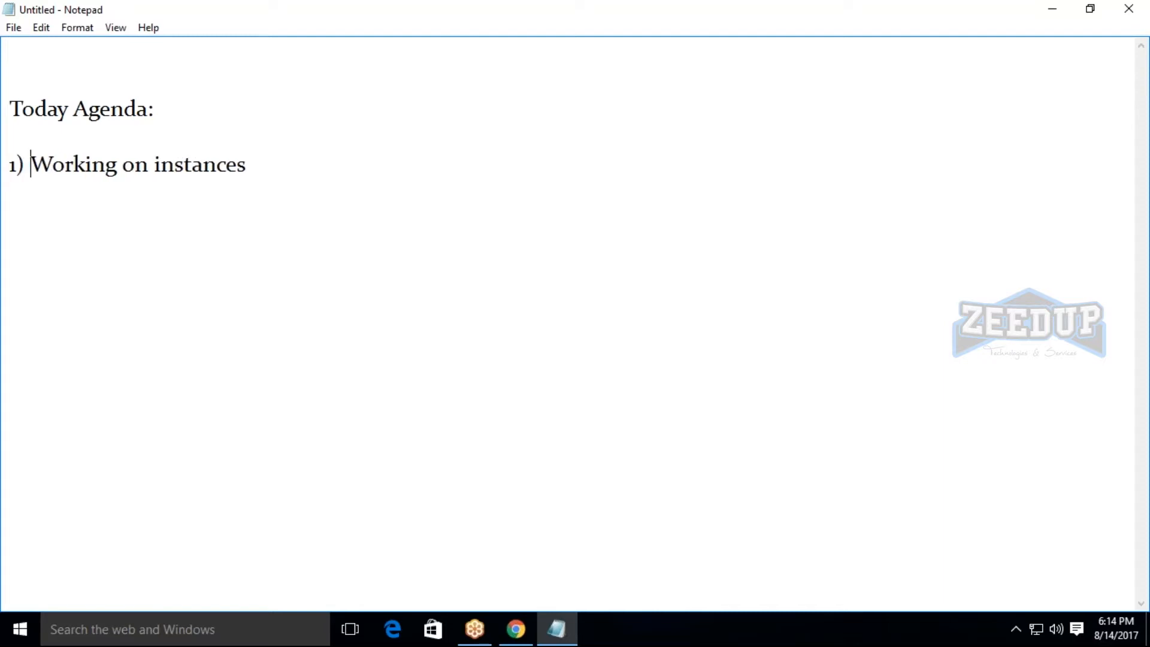
Add the second agenda item "2) Choose AMI" below the first.
key("Right")
key("Right")
key("Right")
key("Right")
key("Right")
key("Right")
key("Right")
key("Right")
key("Right")
key("Right")
key("Right")
key("Right")
key("Right")
key("Right")
key("Right")
key("Right")
key("Right")
key("Right")
key("Right")
key("Right")
key("Right")
type("2) Choose AMI")
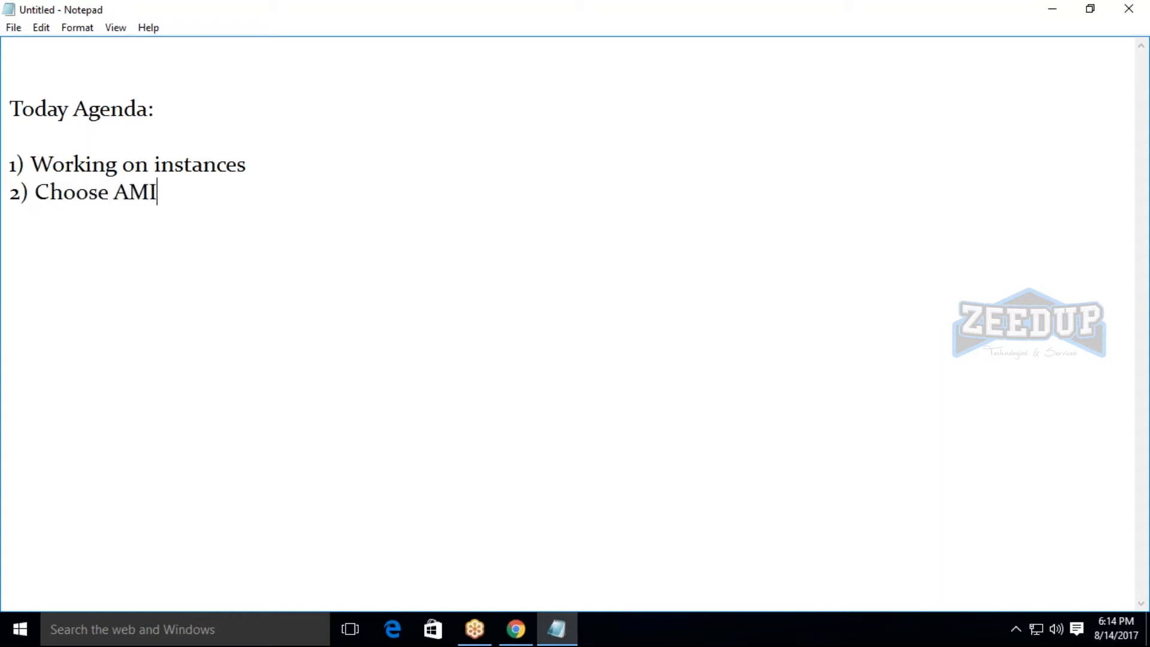
Add the third agenda item "3) Choose an instance type" below "2) Choose AMI".
key("Return")
type("3) cHOOSE")
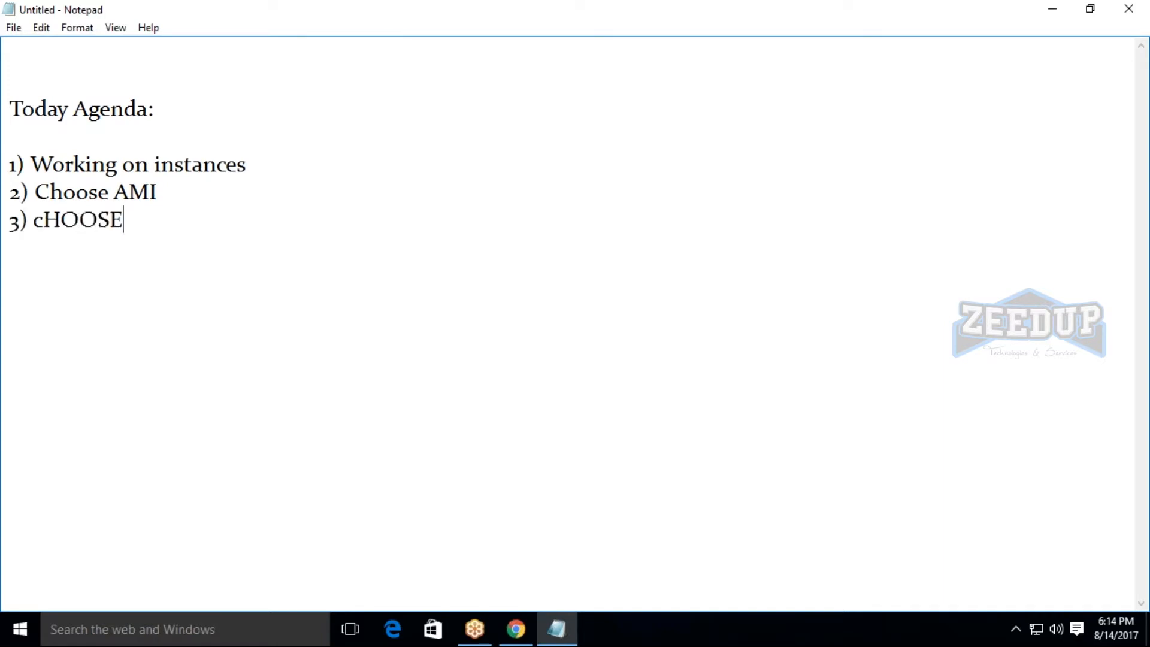
key("BackSpace")
key("BackSpace")
key("BackSpace")
key("BackSpace")
key("BackSpace")
key("BackSpace")
type("Choose ")
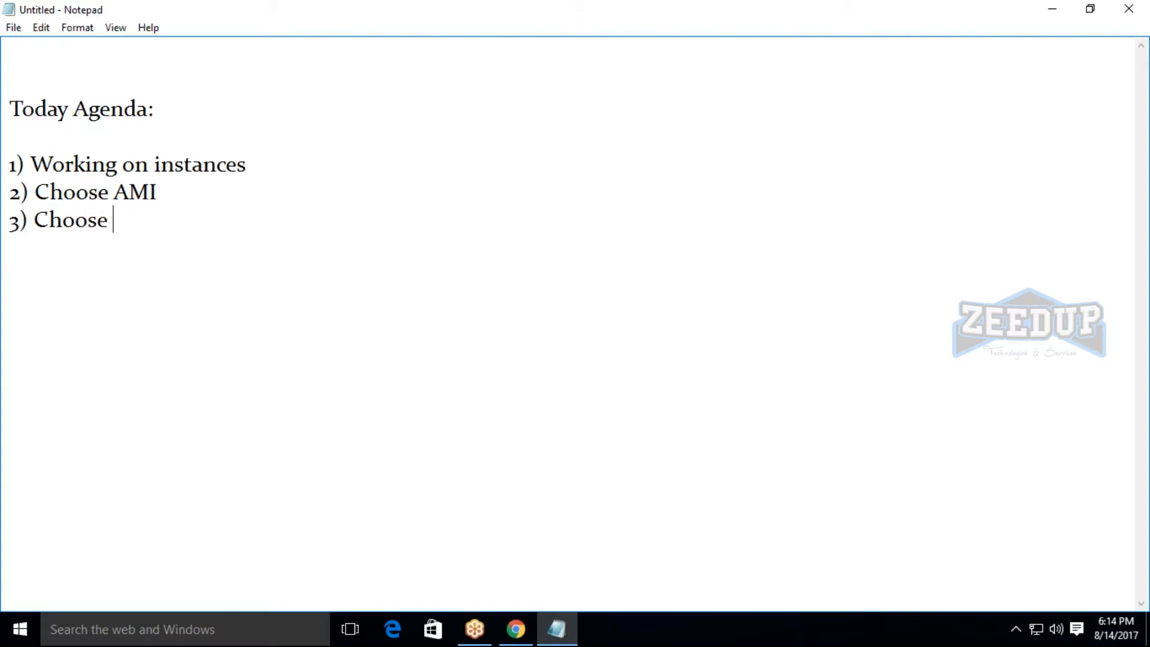
type("an instanc")
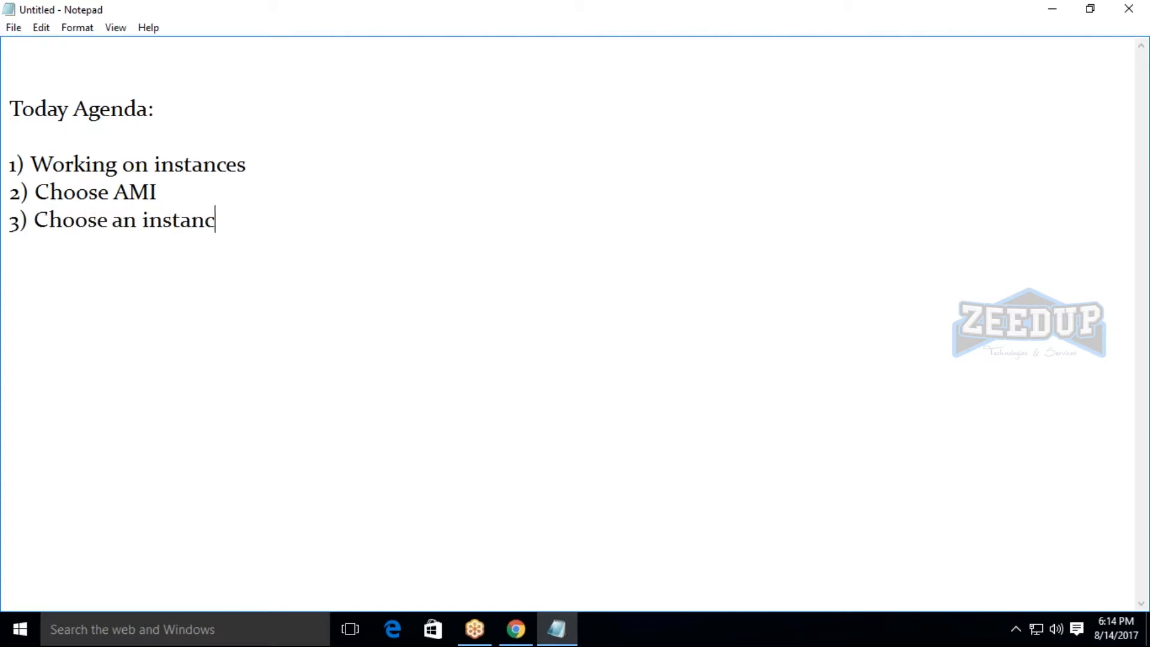
type("e type")
Add the fourth agenda item "4) configure instance details" on a new line.
key("Return")
type("4) ")
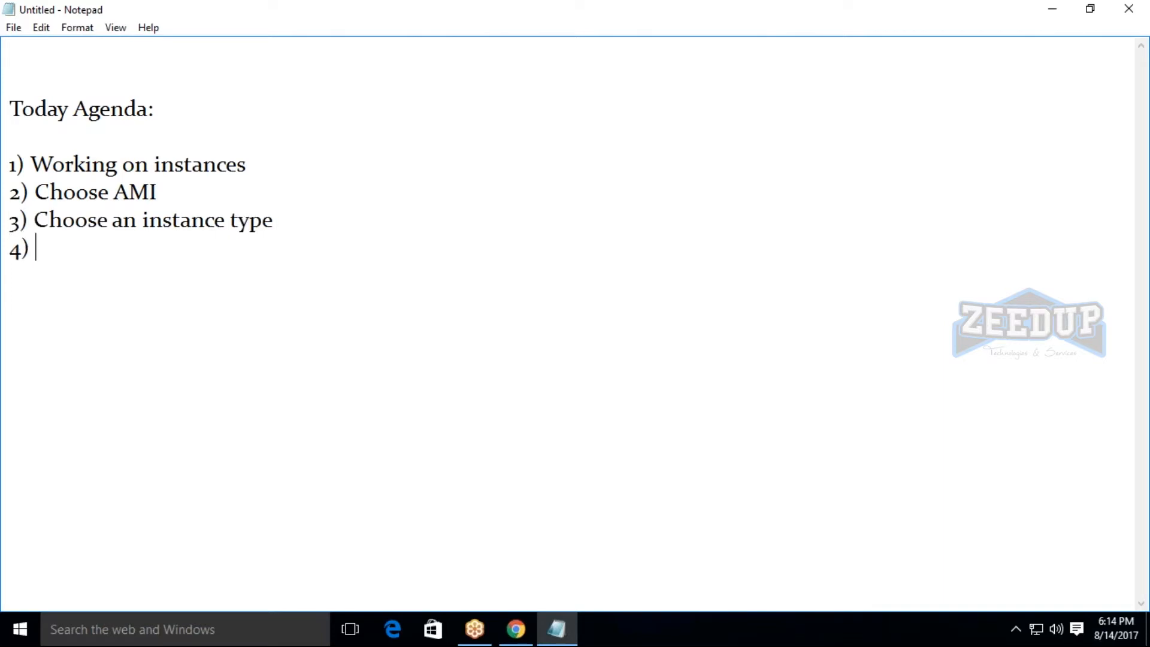
type("configure in")
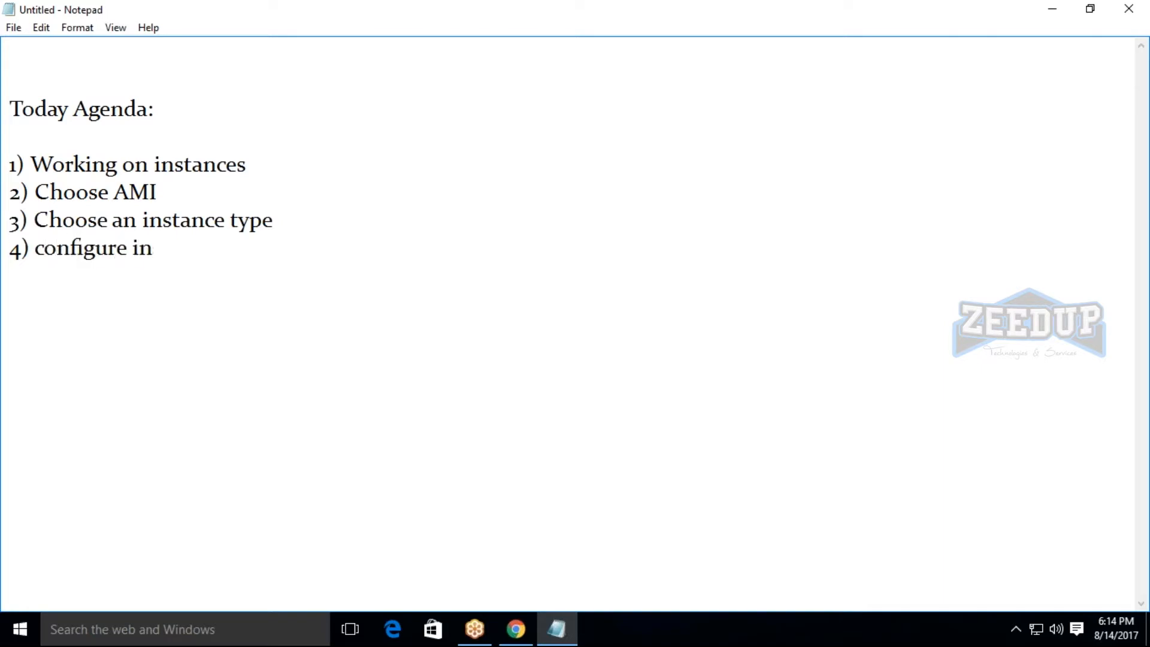
type("stance de")
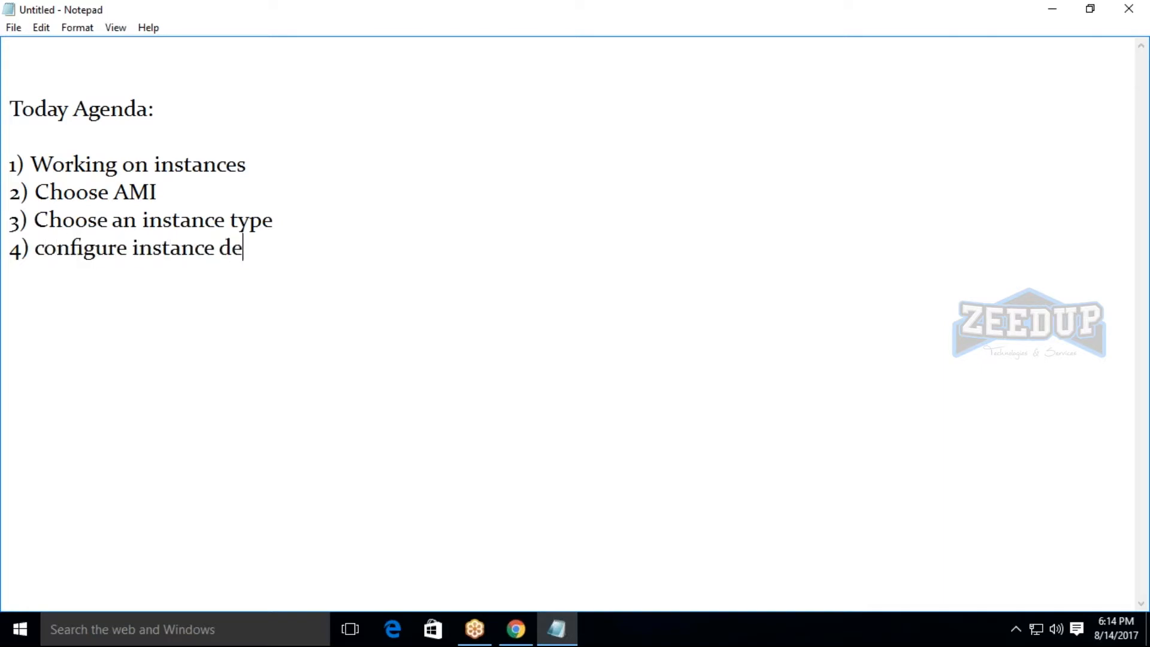
type("tsail")
key("BackSpace")
key("BackSpace")
key("BackSpace")
key("BackSpace")
type("ails")
Add the fifth agenda item "5) add storages" on a new line.
key("Return")
type("5) ")
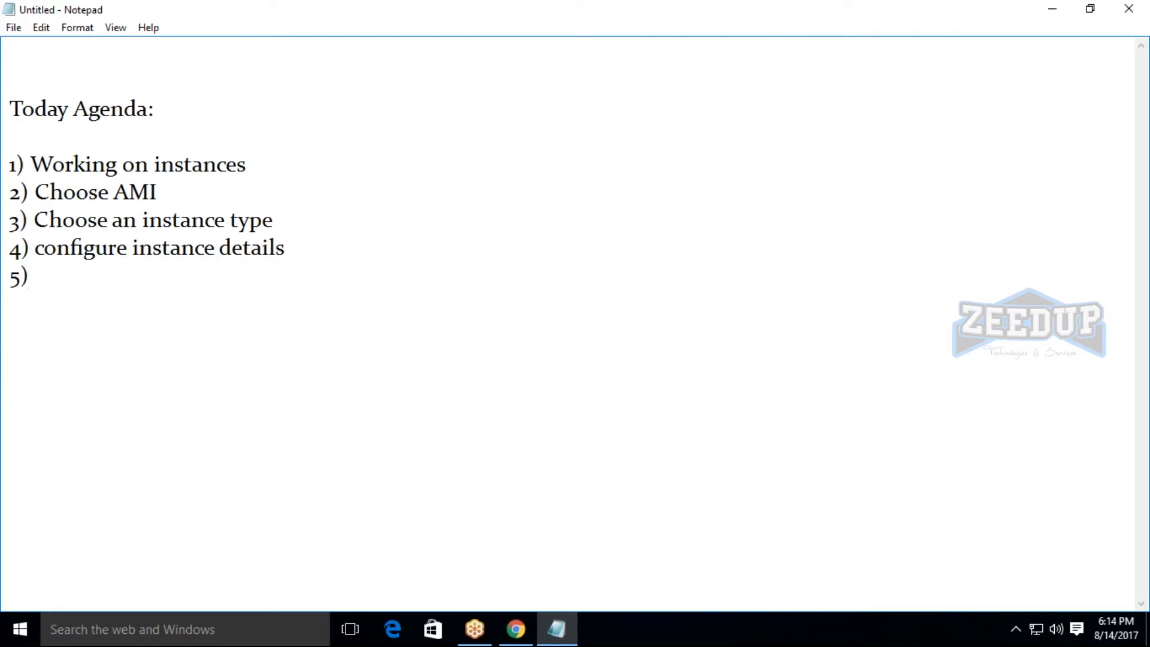
type("add storage")
key("Return")
key("BackSpace")
key("BackSpace")
key("BackSpace")
key("BackSpace")
key("BackSpace")
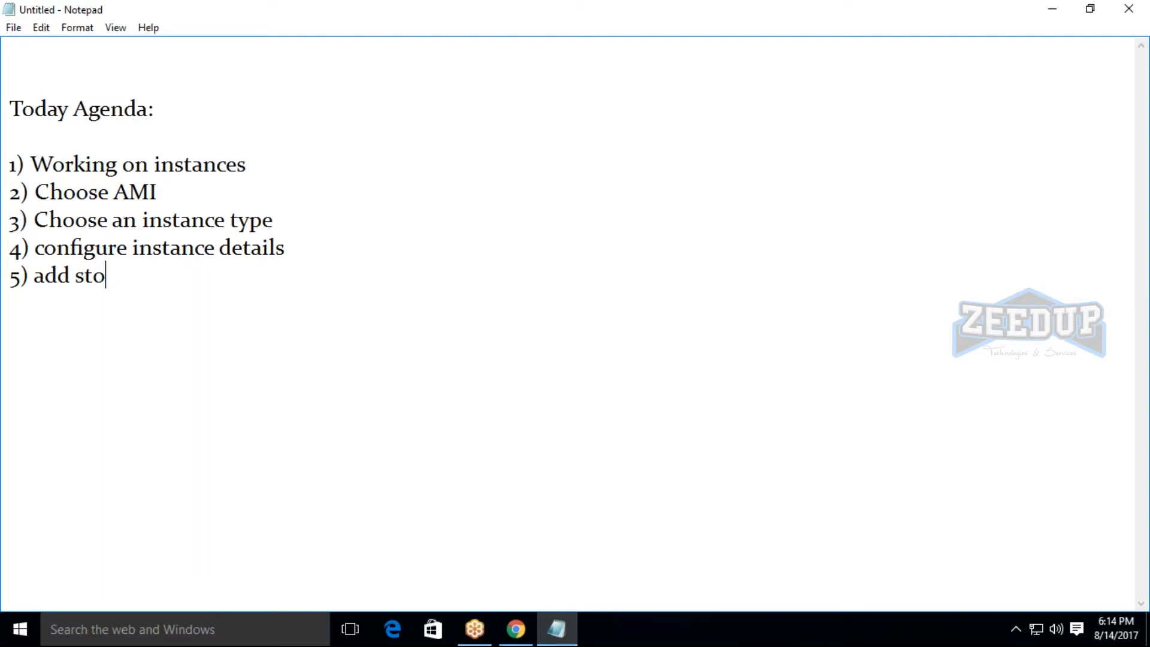
type("rages")
Add the sixth agenda item "6) Tag instances" on a new line.
key("Return")
type("6) ")
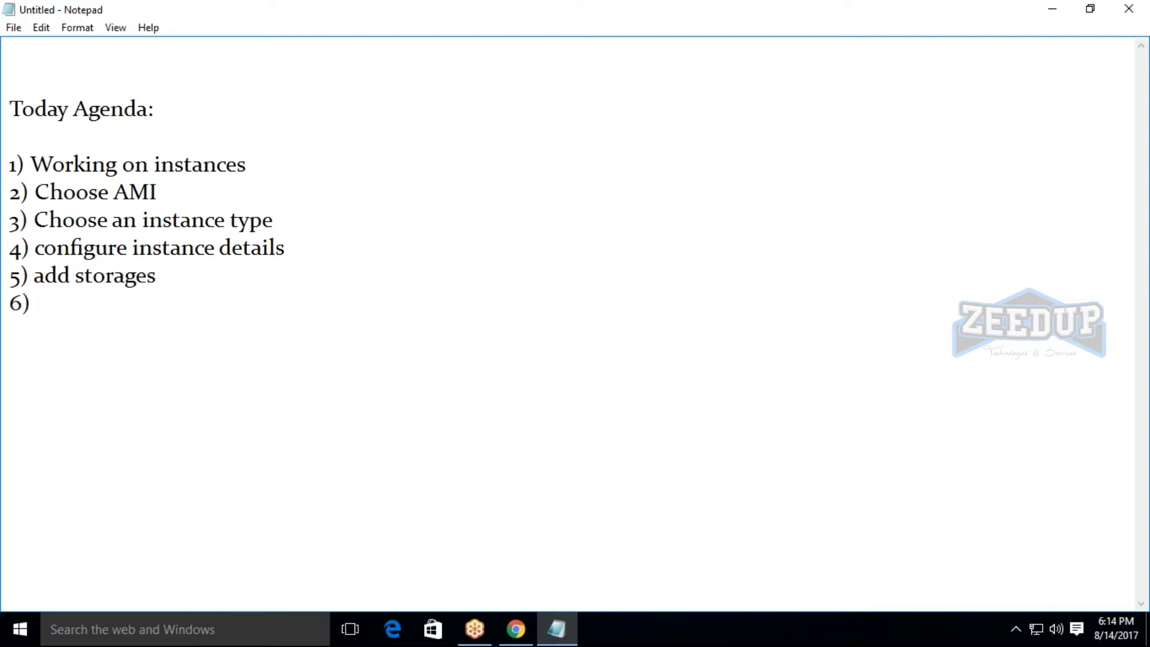
type("Tag instances")
Add the seventh agenda item "7) configure security groups" on a new line.
key("Return")
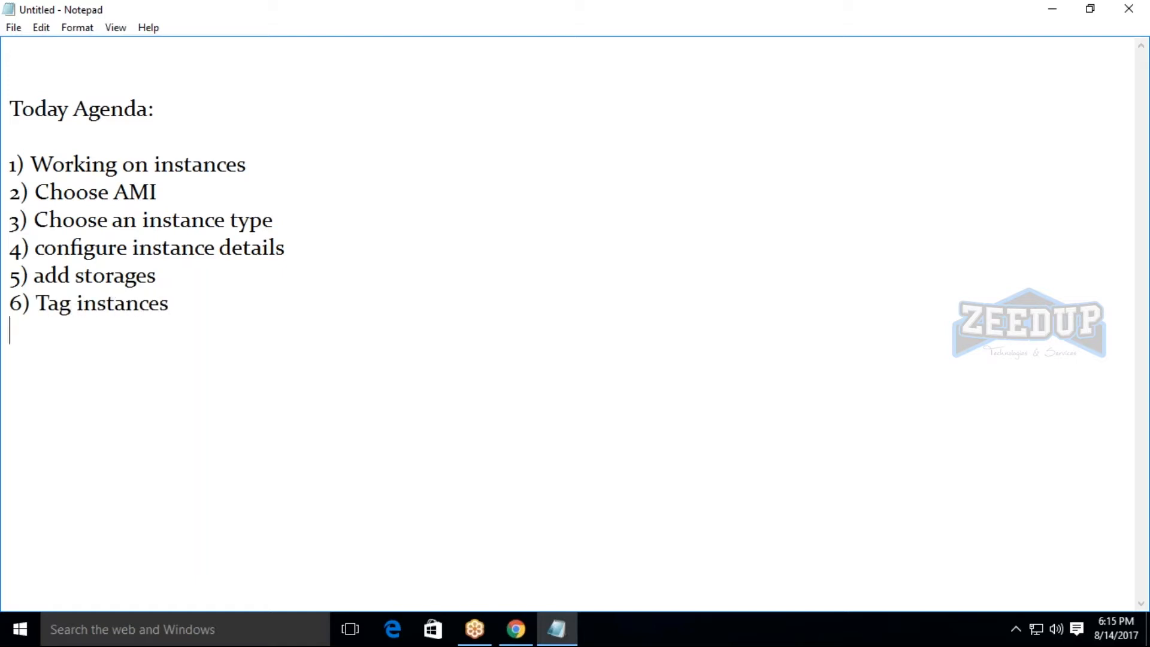
type("7) configure sec")
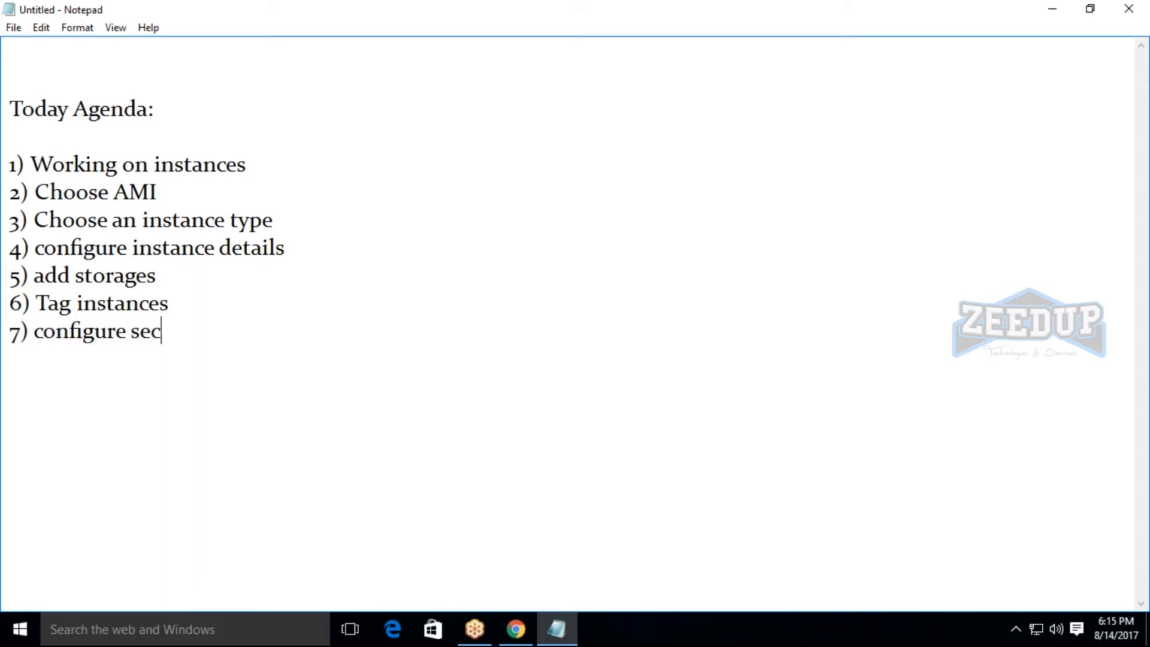
type("urity groups")
Add the eighth agenda item "8) connect the instance" on a new line.
key("Return")
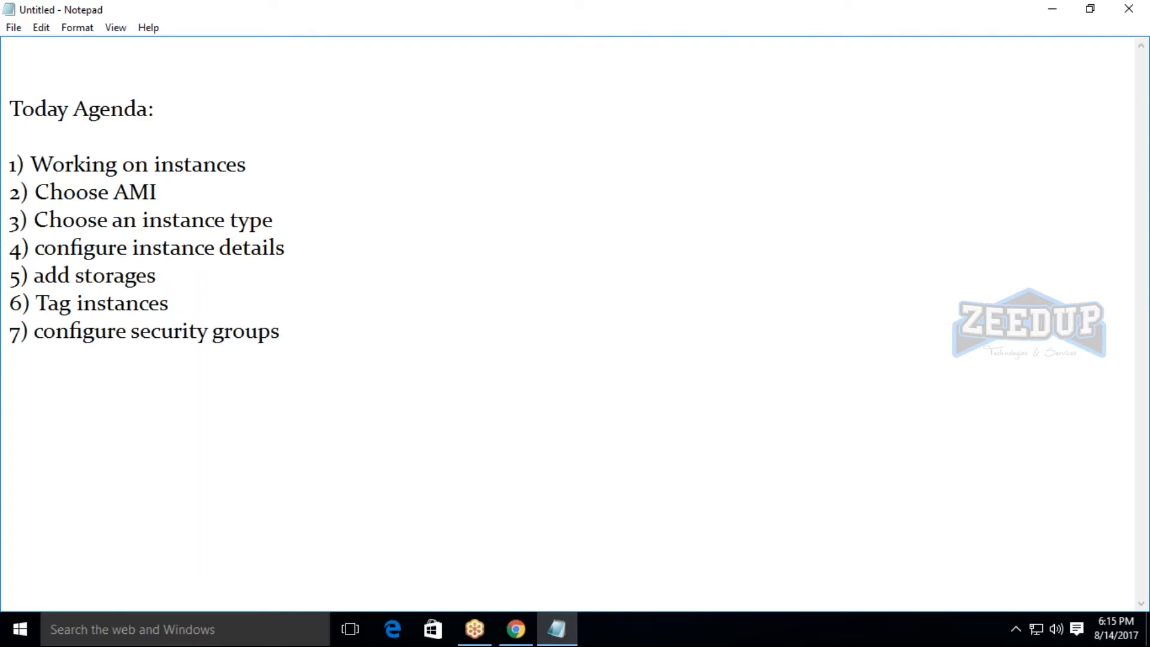
type("8) connect t")
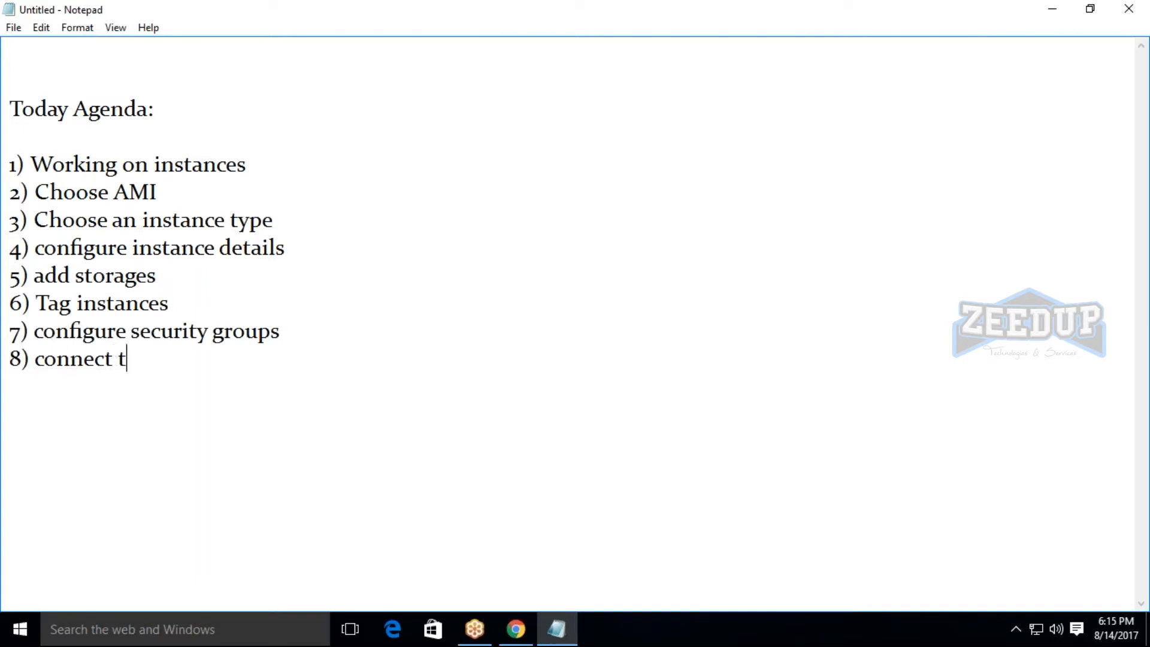
type("he instan")
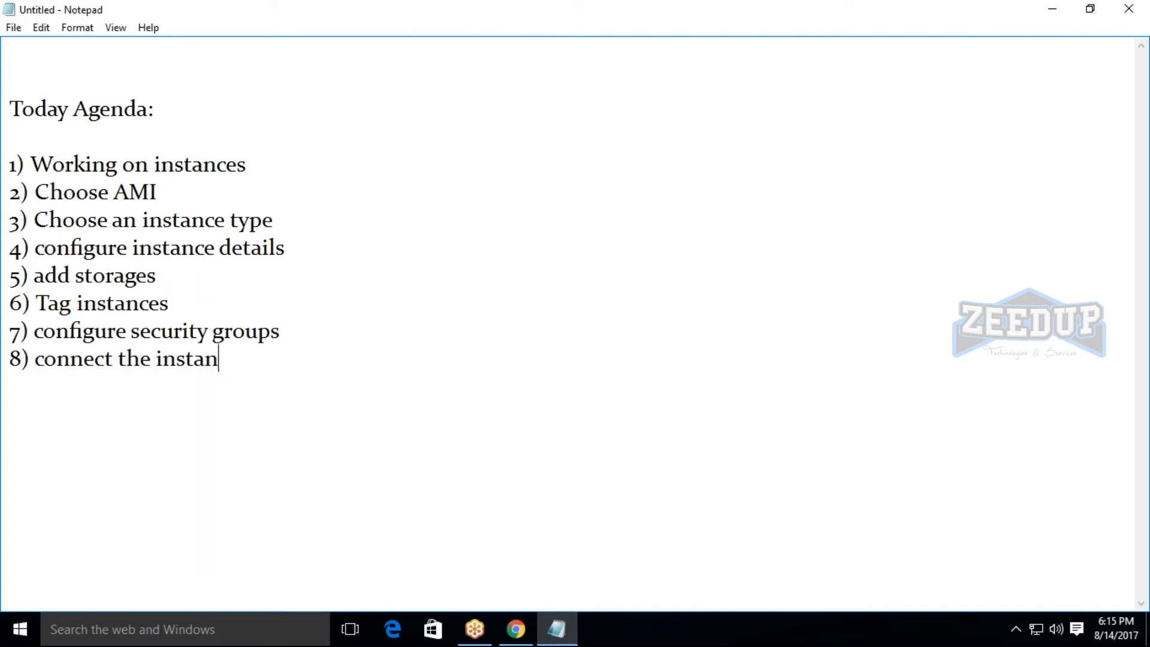
type("ce")
Add the heading "stage 2:" below the agenda list, separated from it by a blank line.
key("Return")
key("Return")
key("Up")
key("Up")
key("Up")
key("Up")
key("Up")
key("Up")
key("Up")
key("Up")
key("Down")
key("Right")
key("Up")
key("Down")
key("Down")
key("Down")
key("Down")
key("Down")
key("Down")
key("Down")
key("Down")
key("Down")
key("Down")
key("Down")
key("Down")
key("Up")
key("Up")
key("Up")
type("stage 2:")
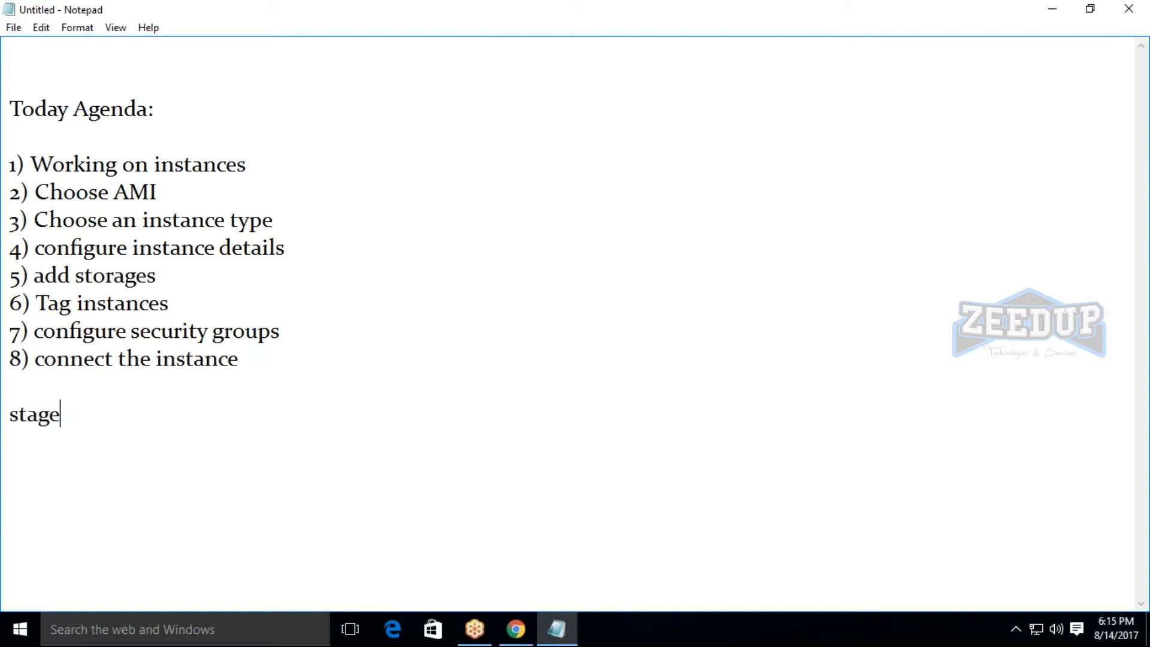
Write "Launching instance using the AWS" under the "stage 2:" heading, leaving a blank line between them.
key("Return")
key("Return")
type("Launchu")
key("BackSpace")
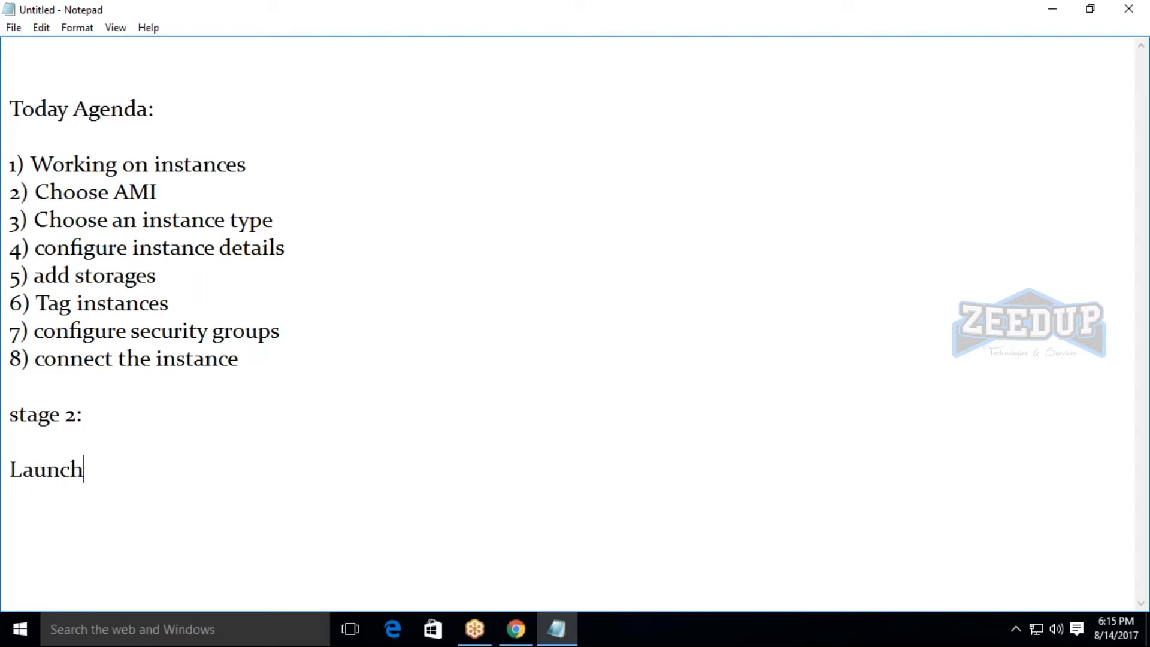
type("ing insta")
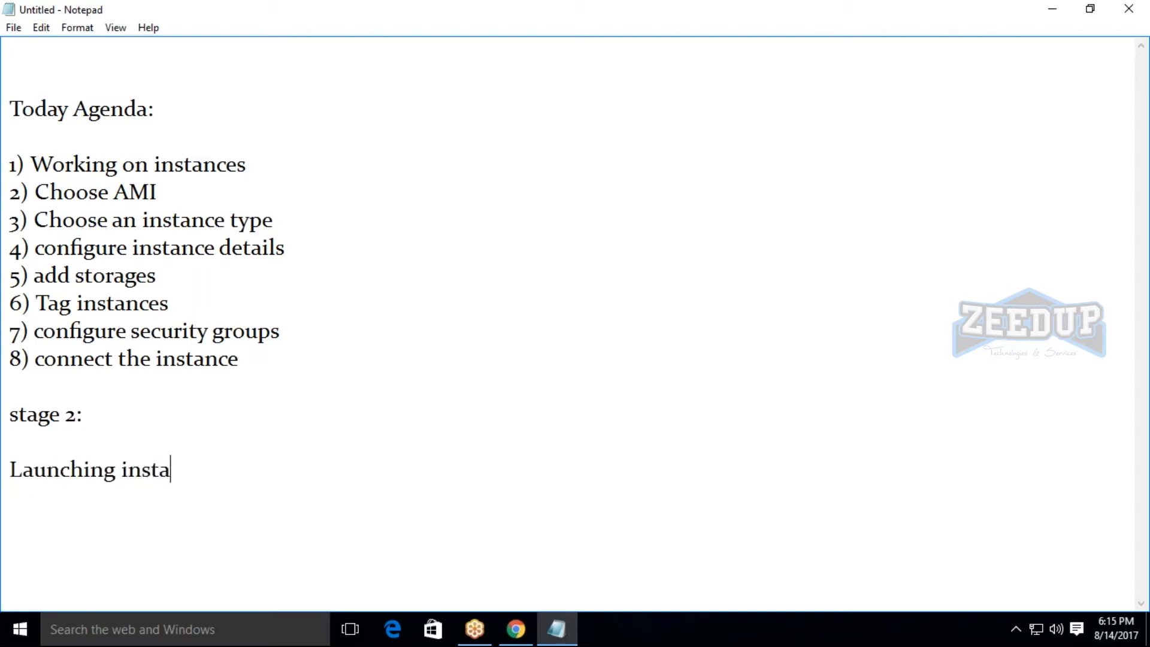
type("nce usinf")
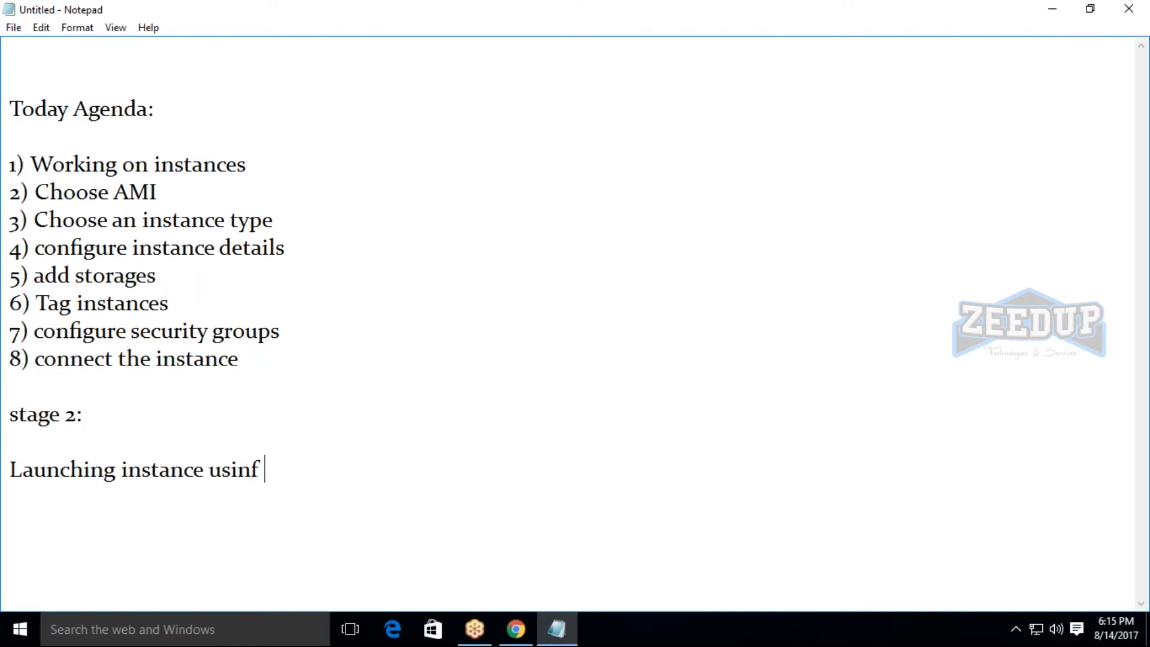
key("BackSpace")
type("g the AWS")
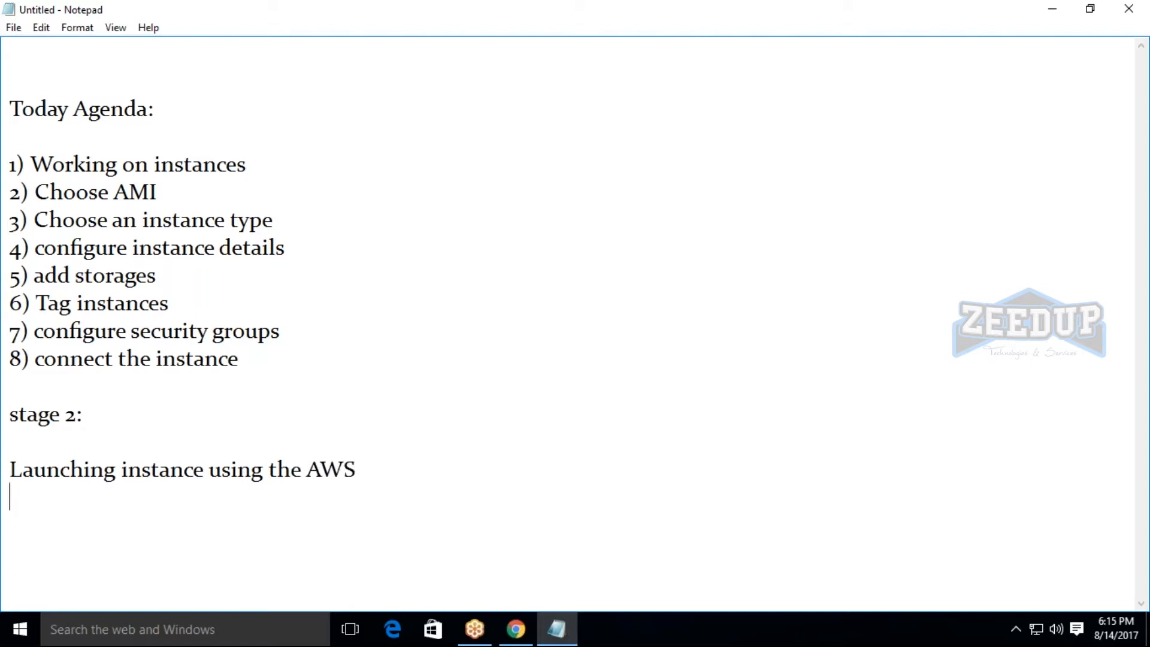
key("Return")
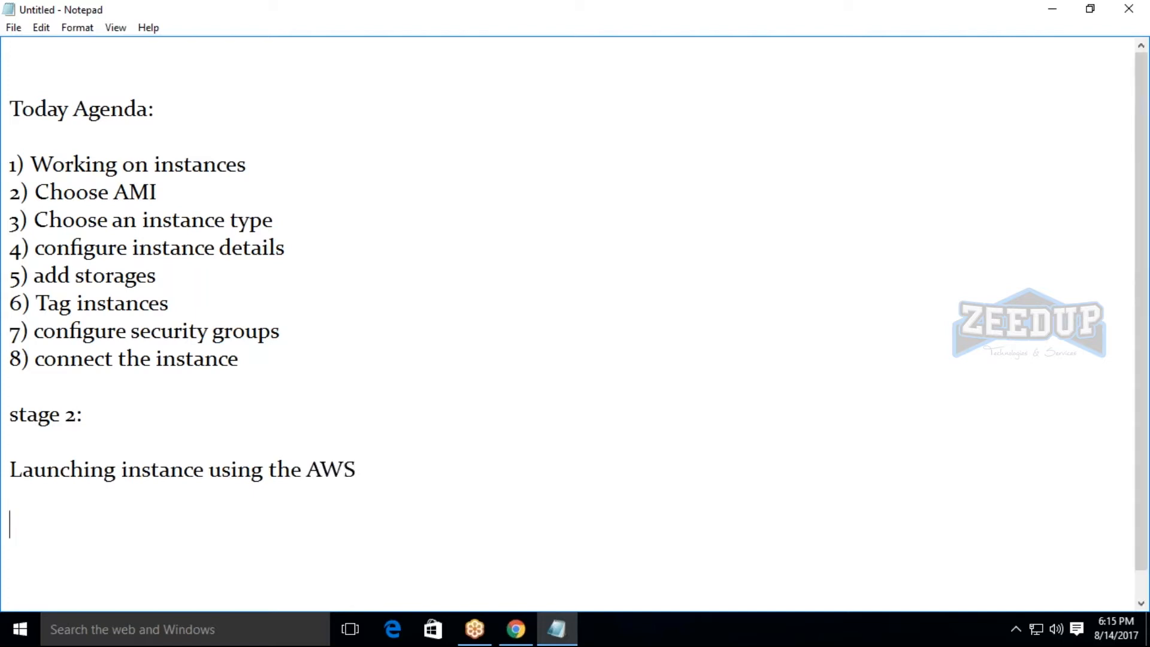
Select the text "Working on instances" in the first agenda item.
left_click(936, 322)
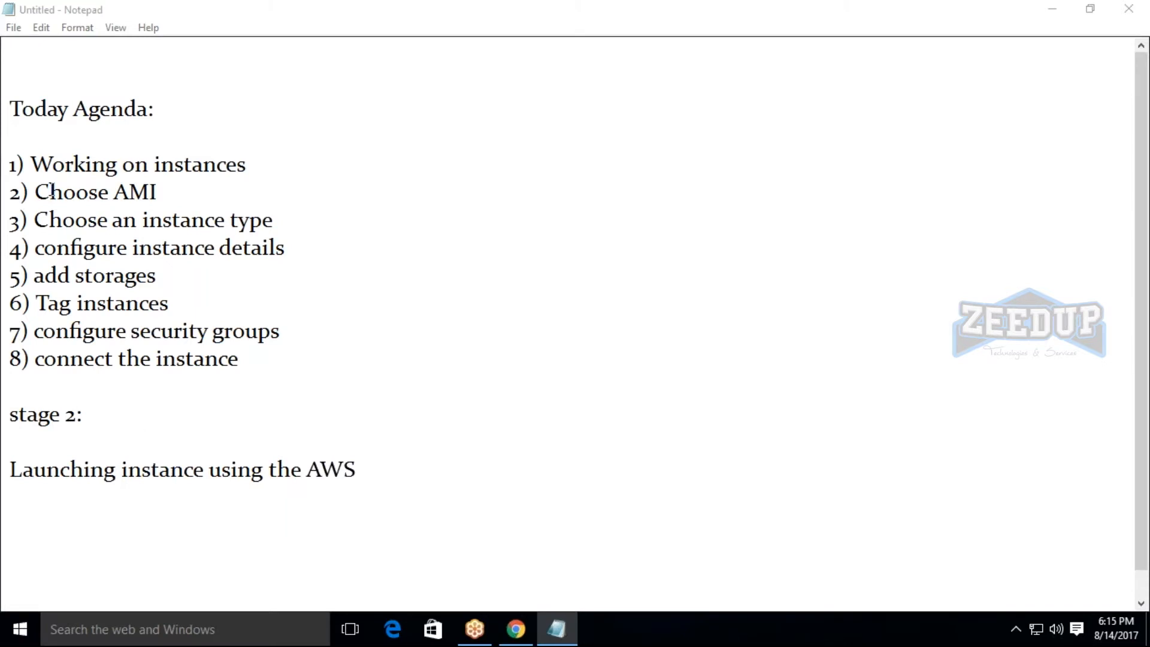
left_click(39, 166)
left_click_drag(40, 166, 313, 165)
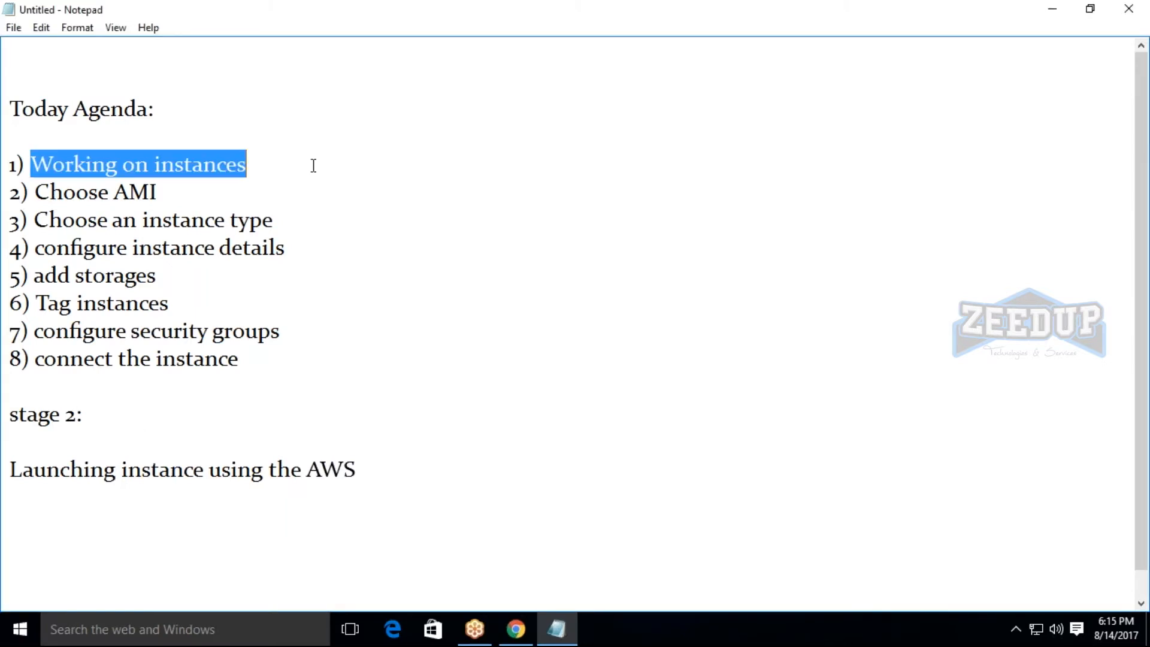
right_click(239, 162)
left_click(269, 207)
Switch to the AWS console in Chrome and open the EC2 Dashboard from the list of services.
left_click(516, 629)
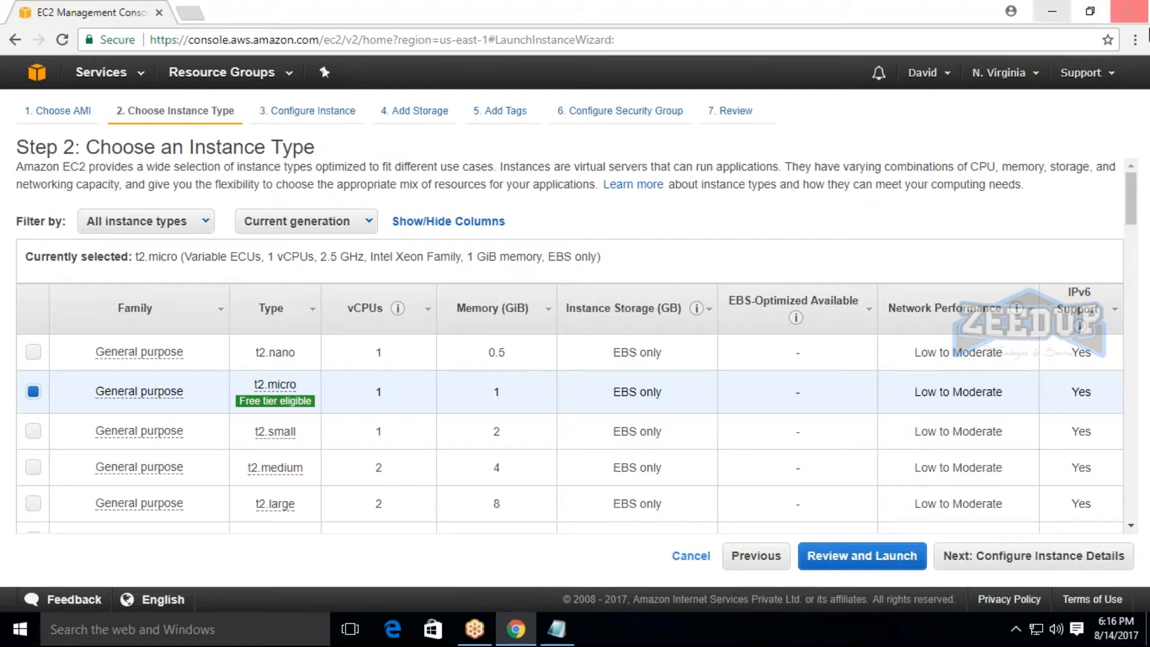
left_click(103, 72)
left_click(263, 209)
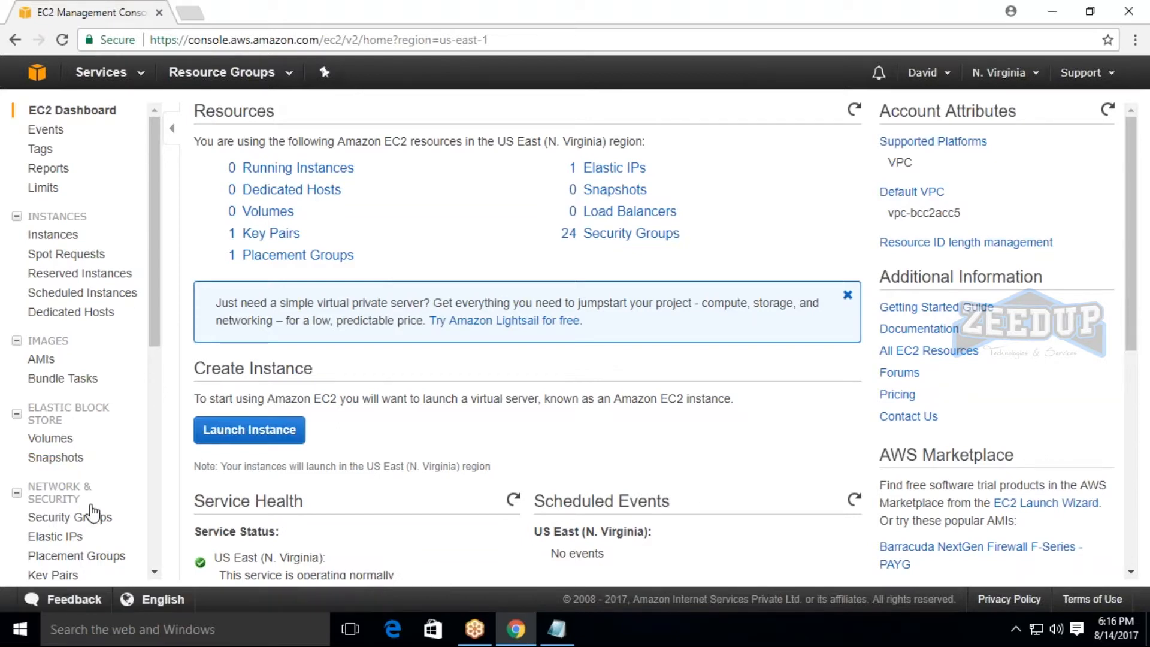
Look over the EC2 Dashboard, open the Service Health Dashboard and examine the Asia Pacific service statuses.
scroll(92, 512, "down", 6)
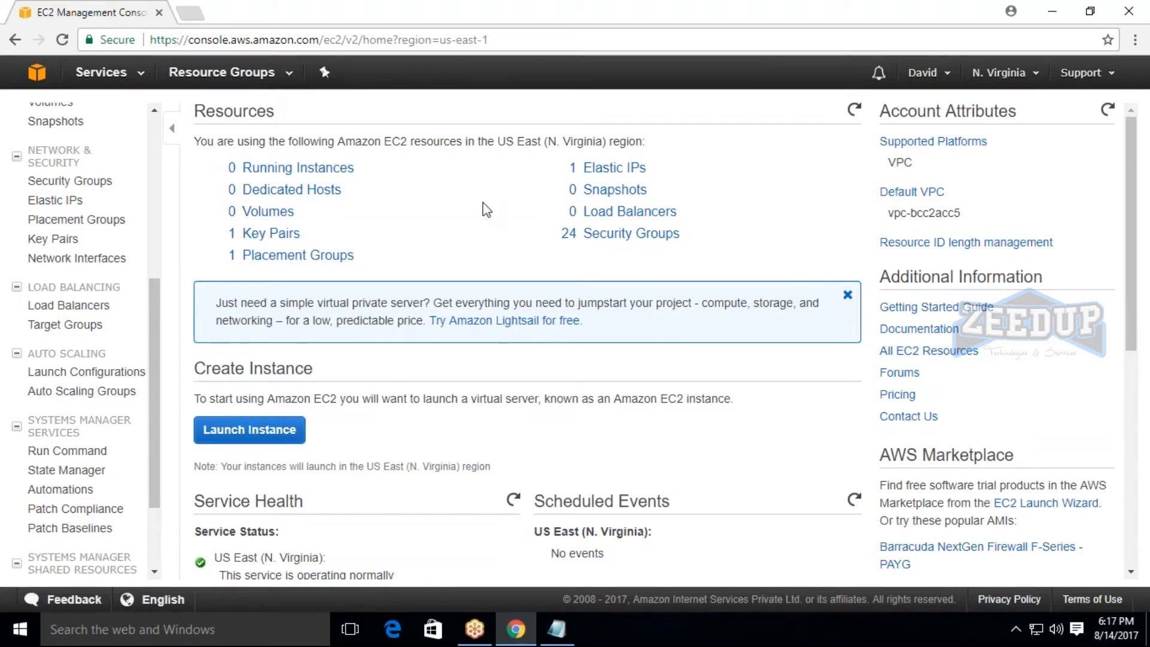
scroll(483, 202, "down", 5)
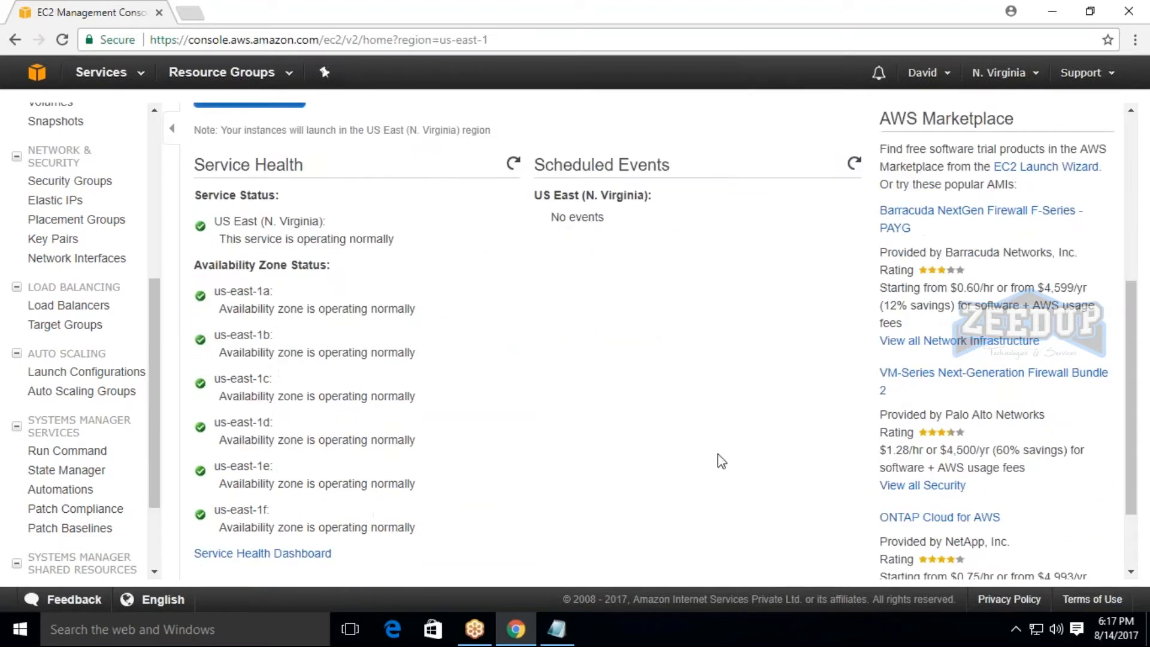
scroll(722, 491, "down", 2)
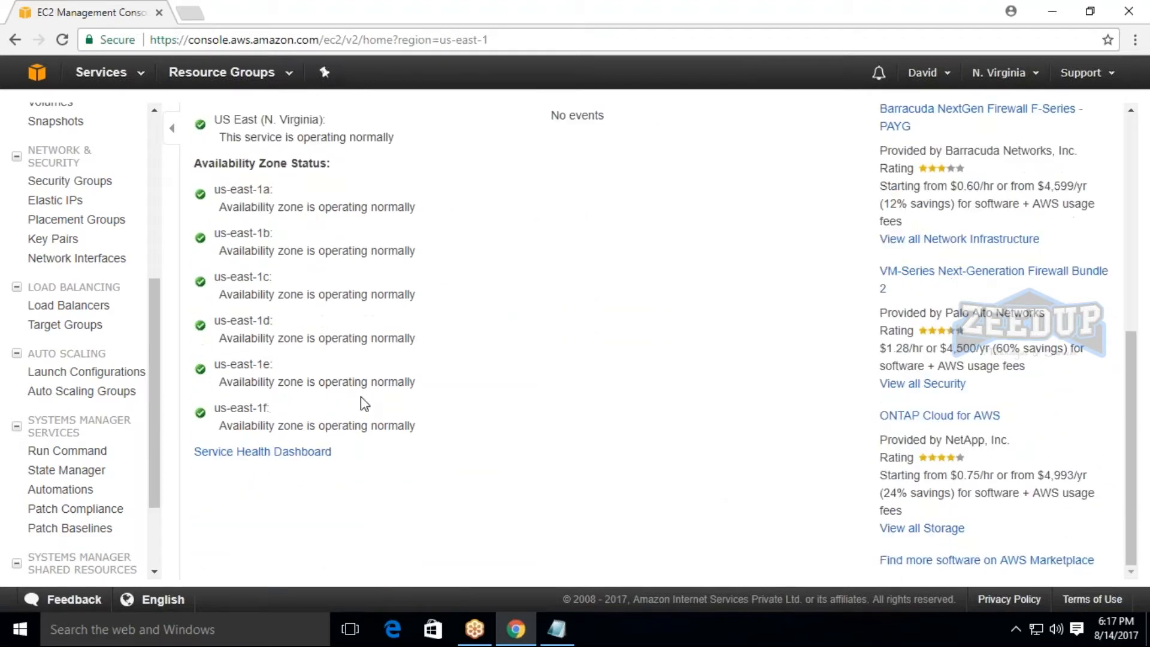
left_click(294, 455)
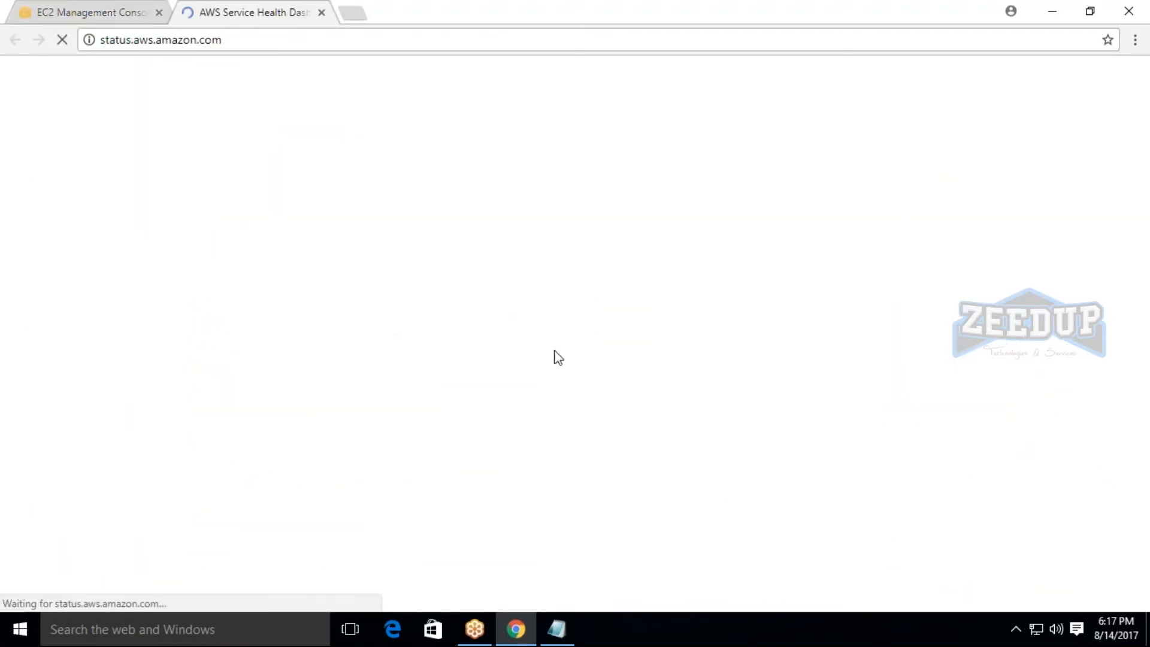
left_click(554, 350)
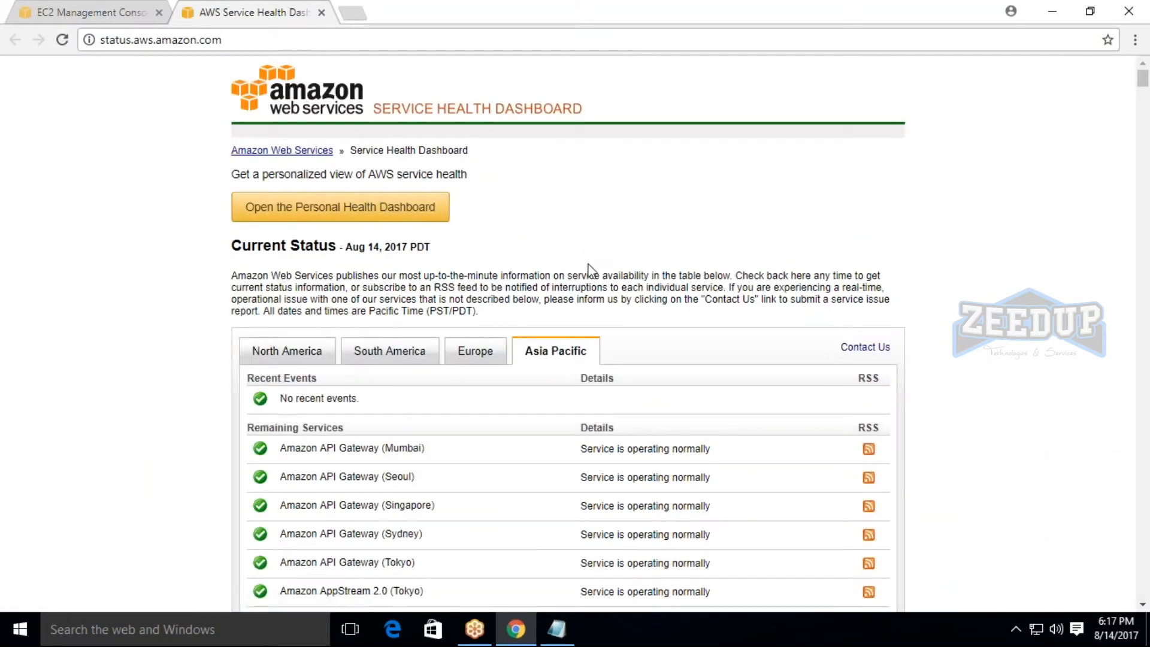
scroll(590, 270, "down", 5)
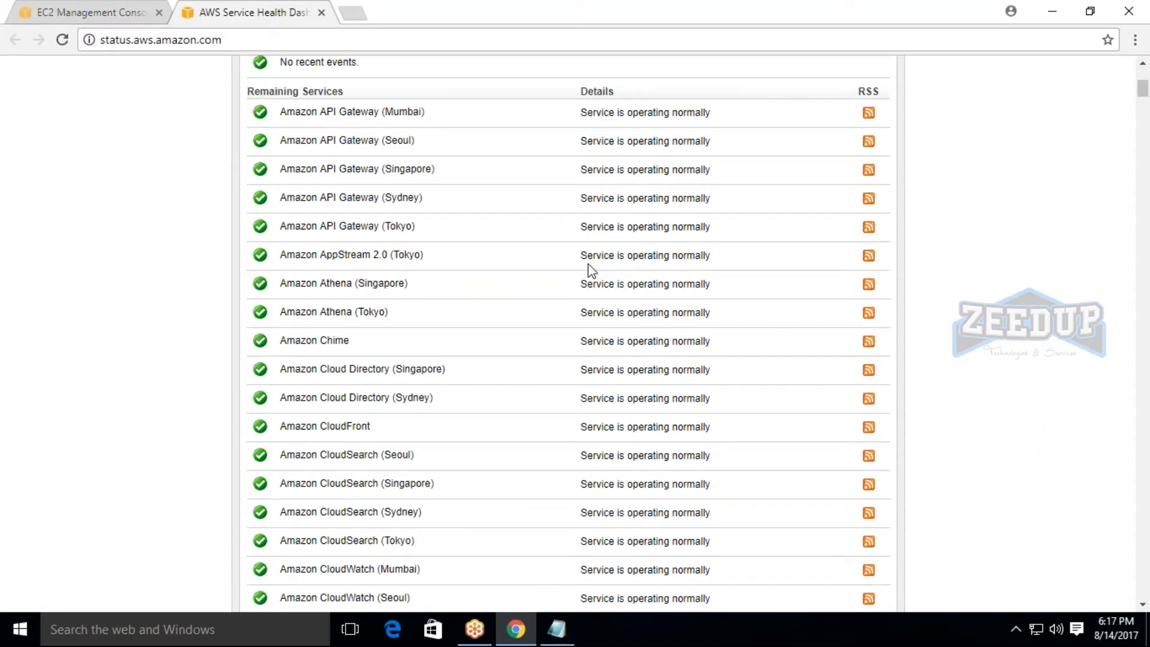
scroll(590, 269, "up", 3)
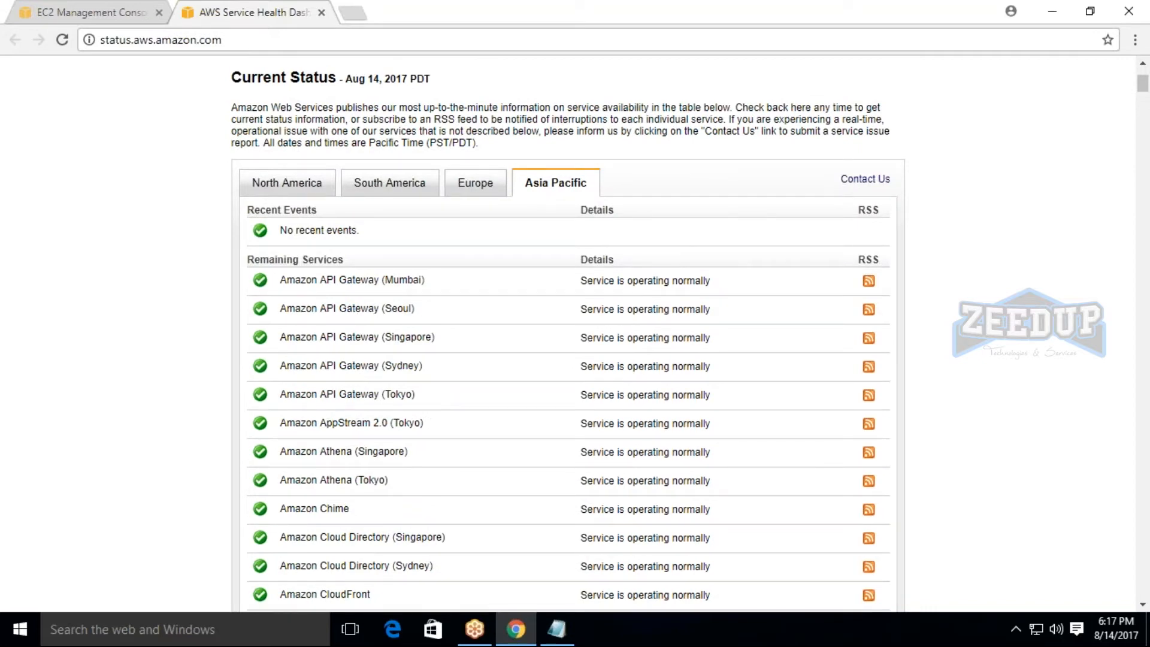
Return to the EC2 Dashboard and start launching a new instance.
left_click(37, 12)
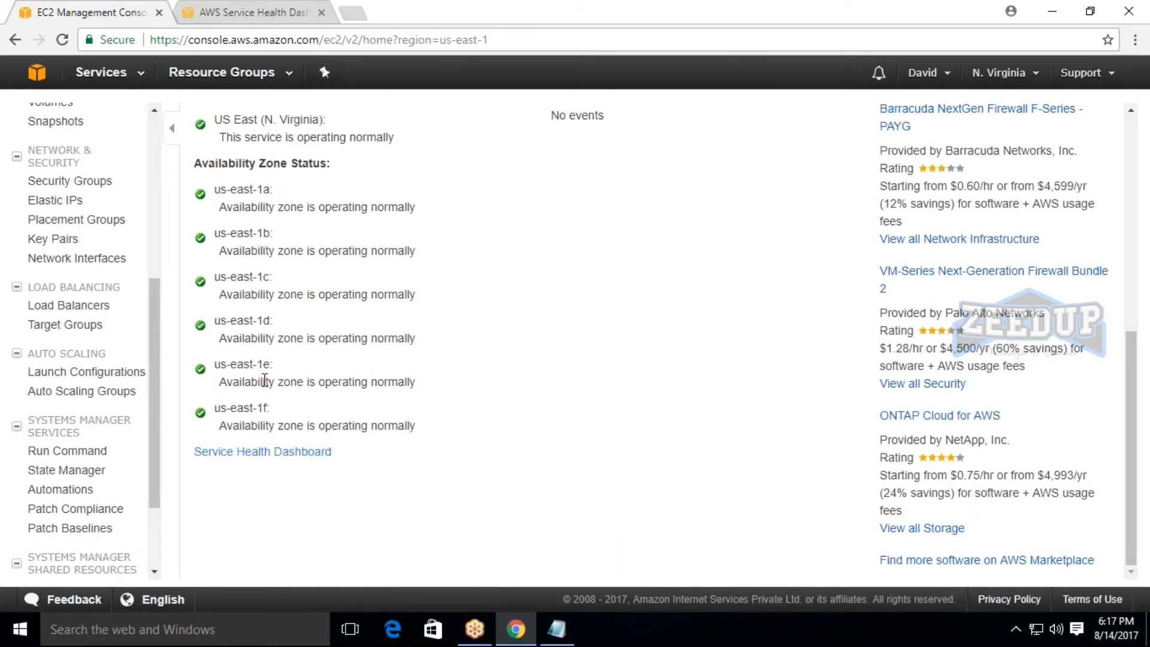
scroll(414, 327, "up", 7)
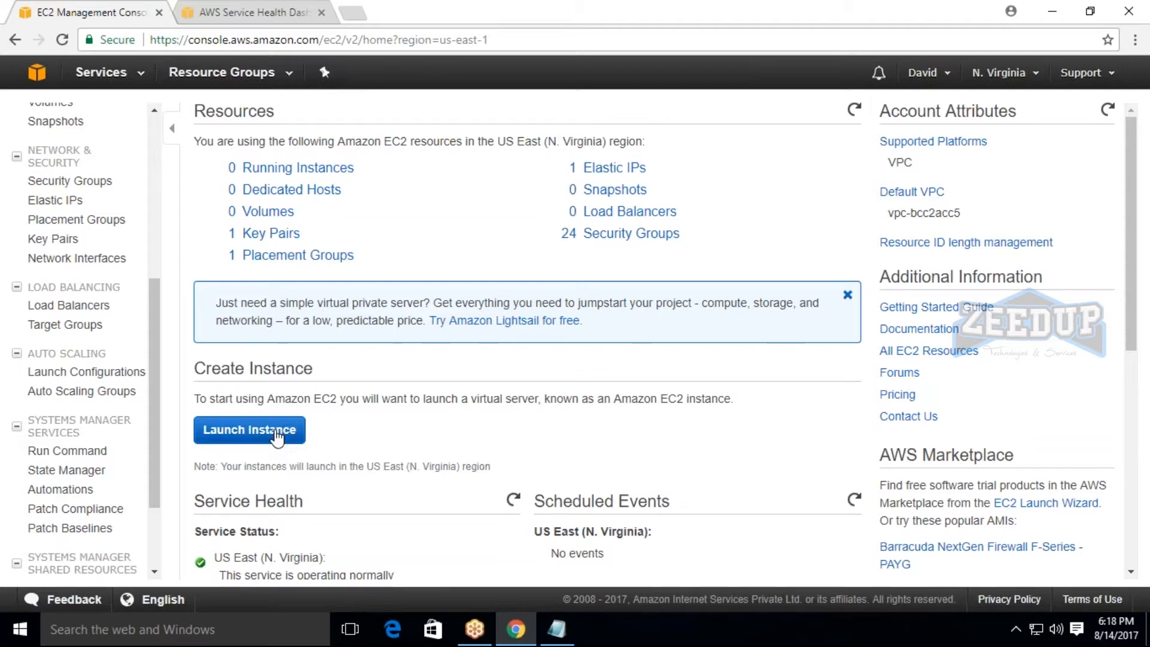
left_click(277, 438)
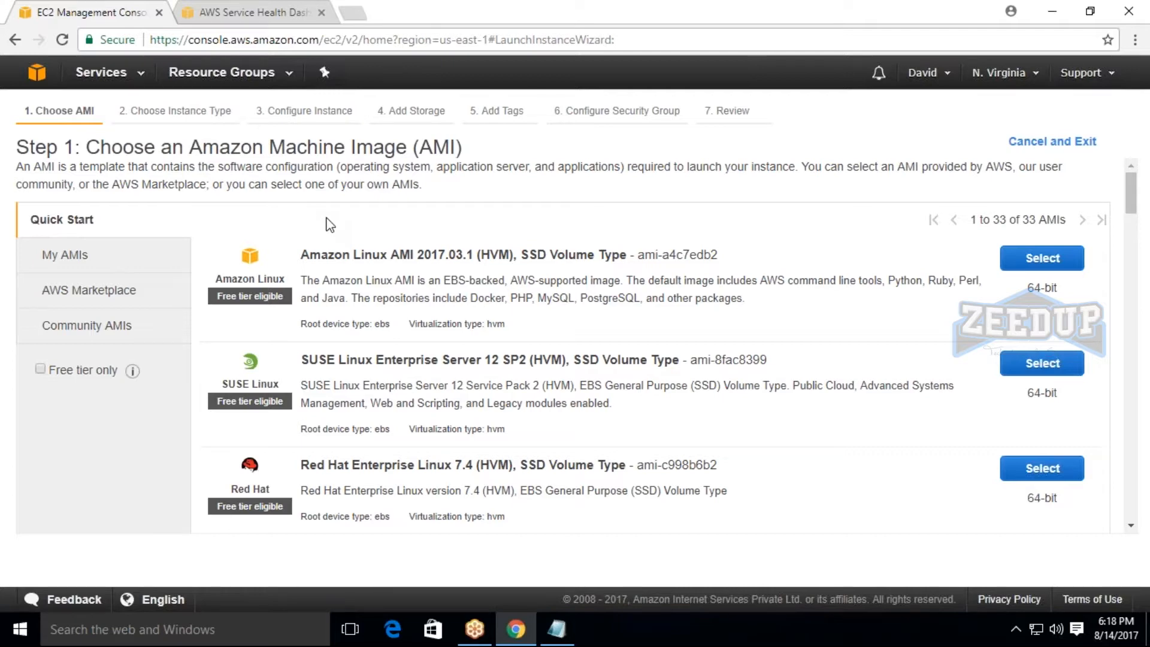
Switch to Notepad and go through the agenda items from "Choose AMI" to "connect the instance", finishing with "Choose AMI" selected.
left_click(557, 629)
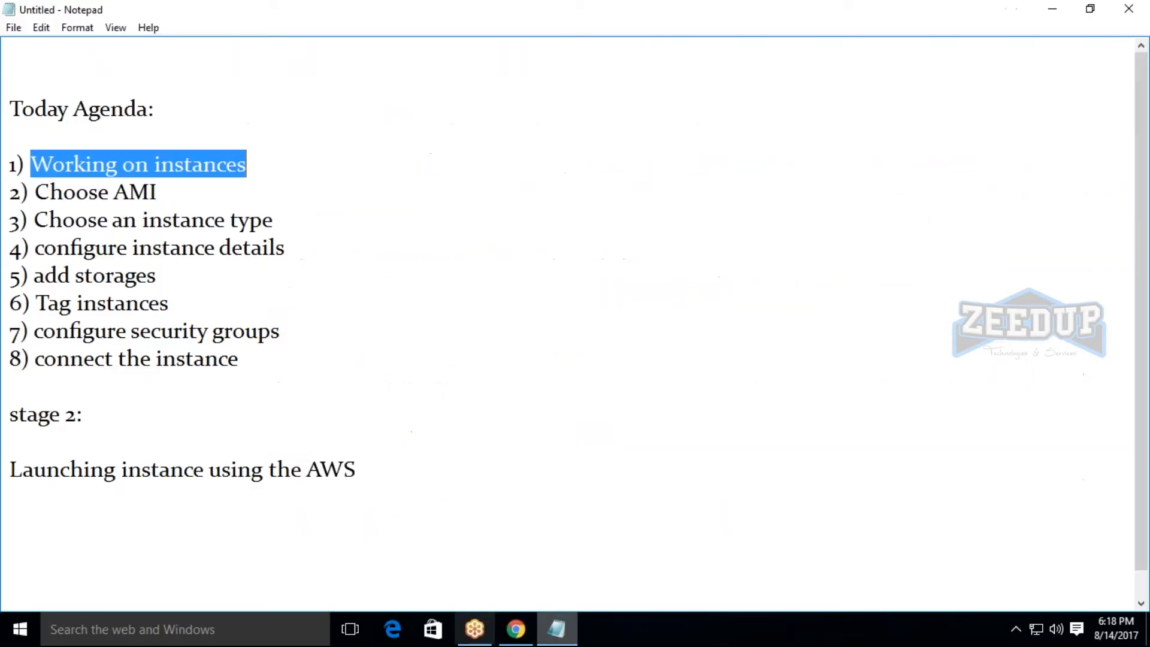
left_click_drag(36, 201, 161, 193)
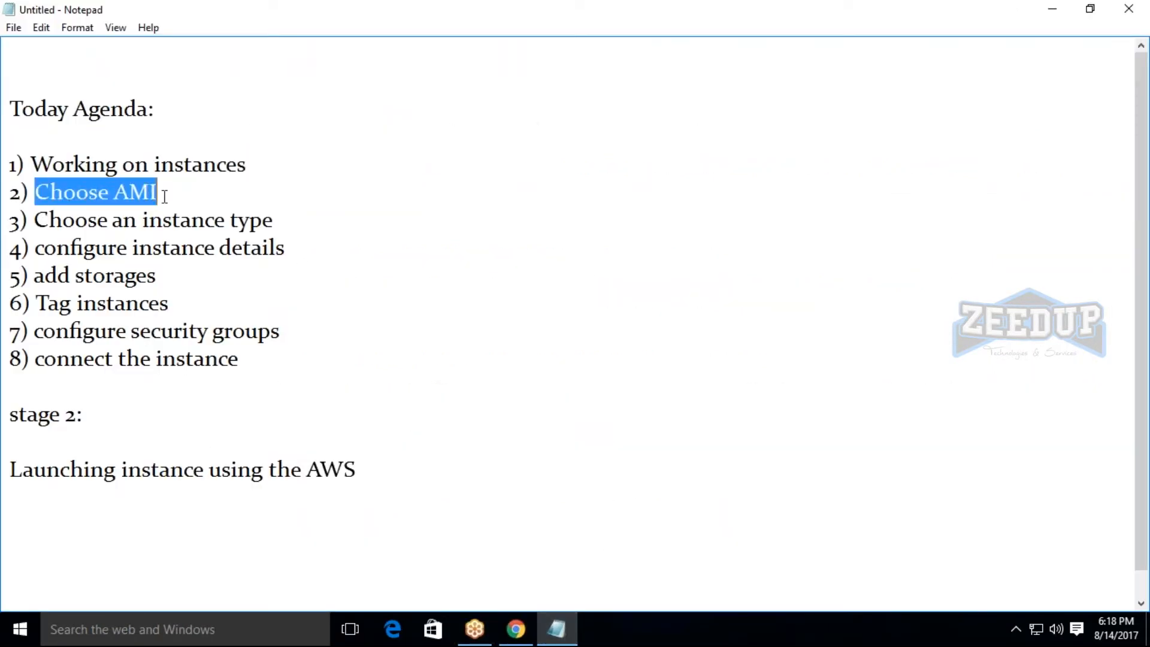
left_click(164, 197)
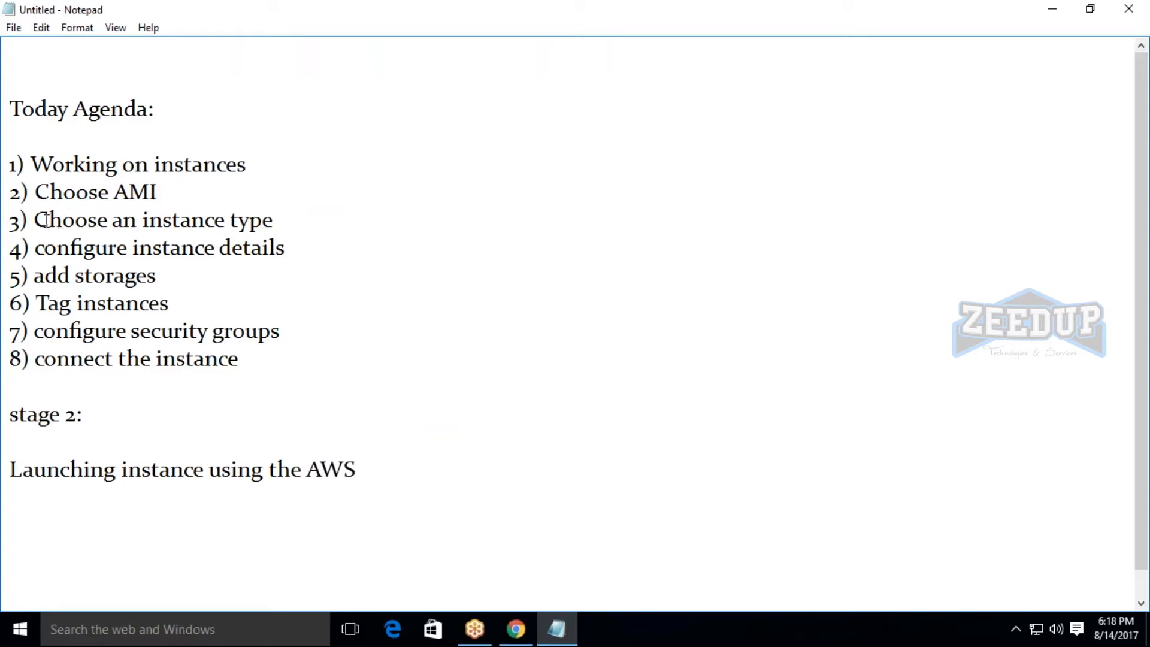
left_click_drag(50, 220, 279, 220)
left_click(279, 220)
left_click_drag(47, 248, 299, 255)
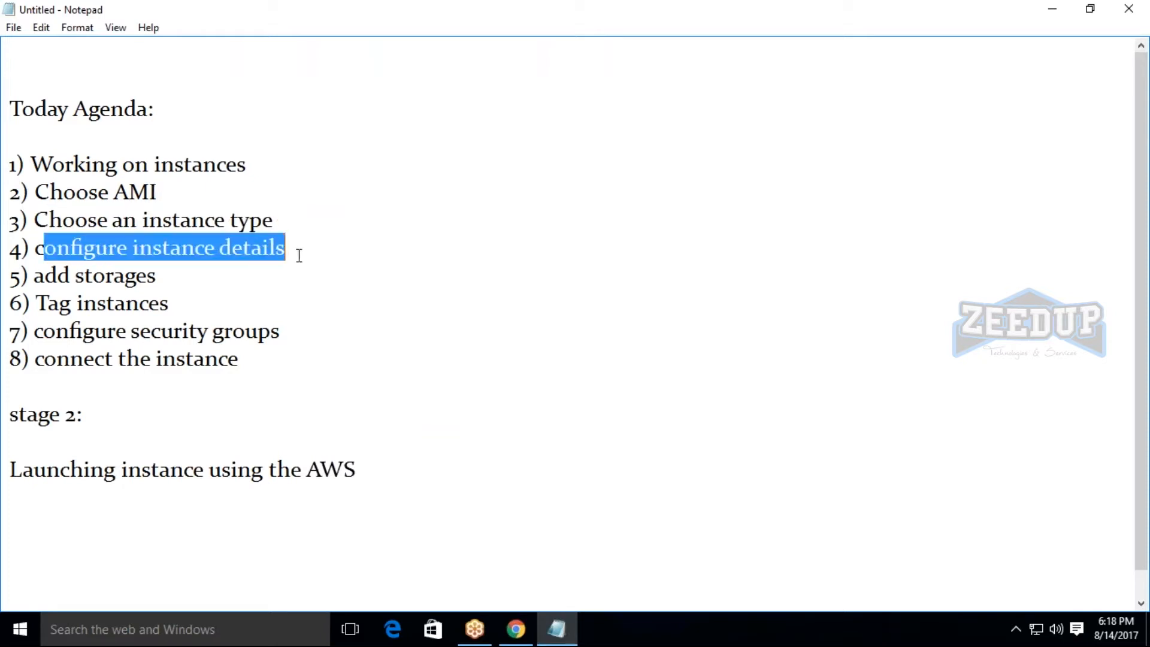
left_click(298, 254)
left_click_drag(44, 281, 160, 278)
left_click_drag(40, 306, 175, 287)
left_click(175, 286)
left_click_drag(34, 331, 353, 332)
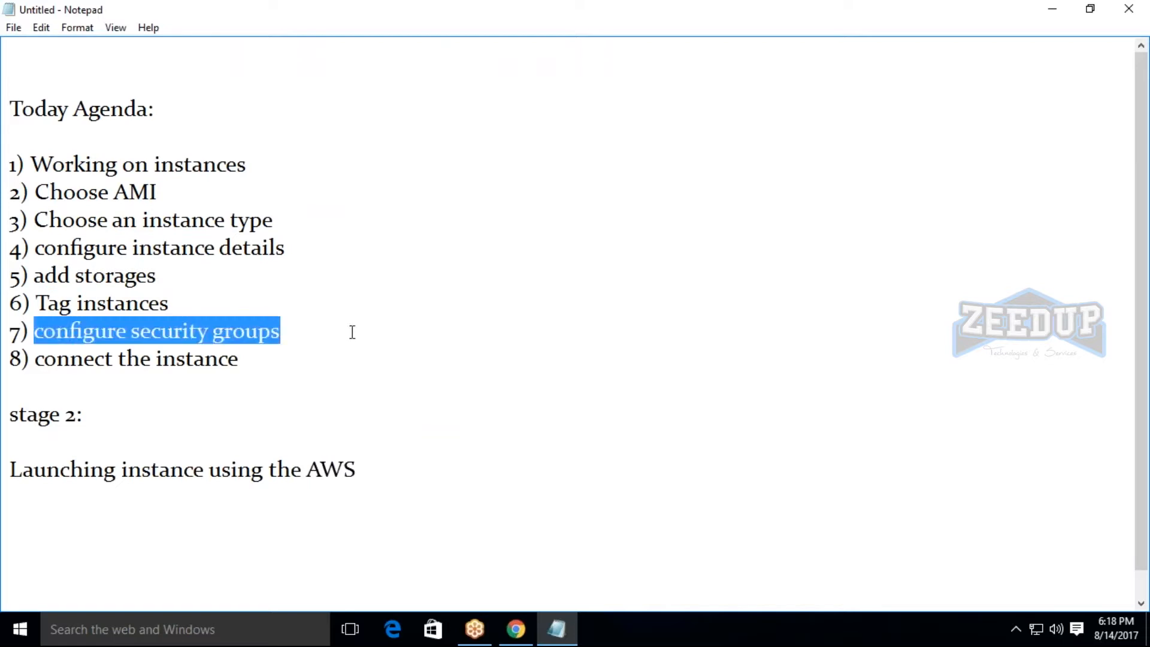
left_click(354, 361)
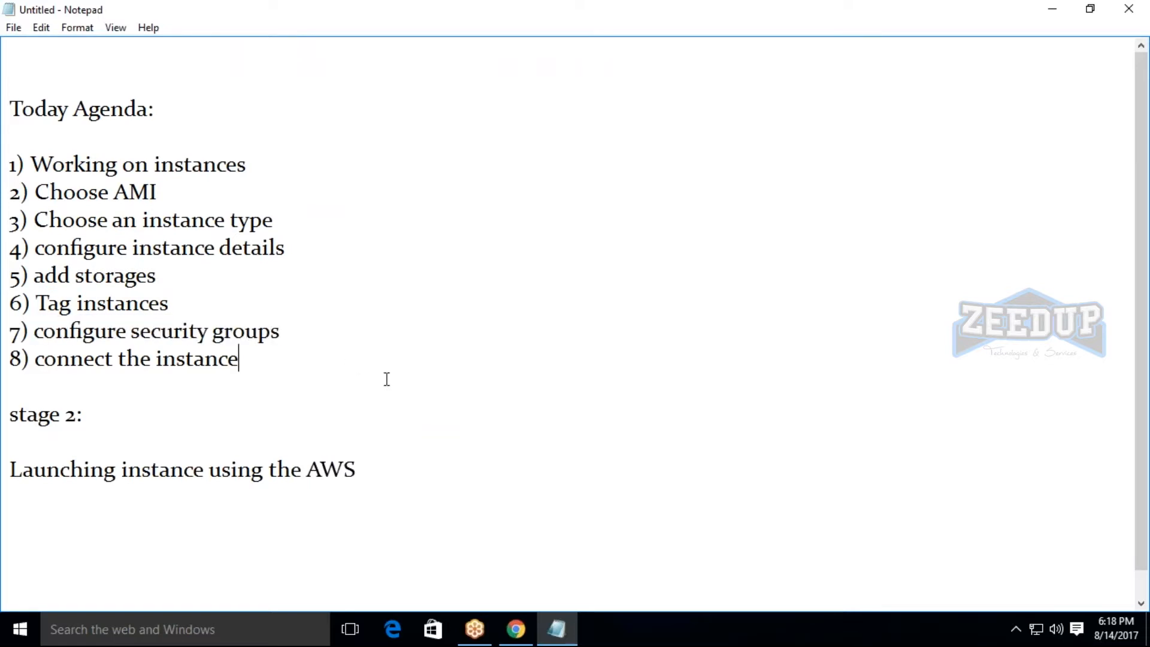
left_click_drag(34, 193, 229, 204)
Switch back to Chrome and examine the AMI IDs of the Ubuntu Server 16.04, Windows Server 2016 Base and Deep Learning Ubuntu images.
left_click(516, 629)
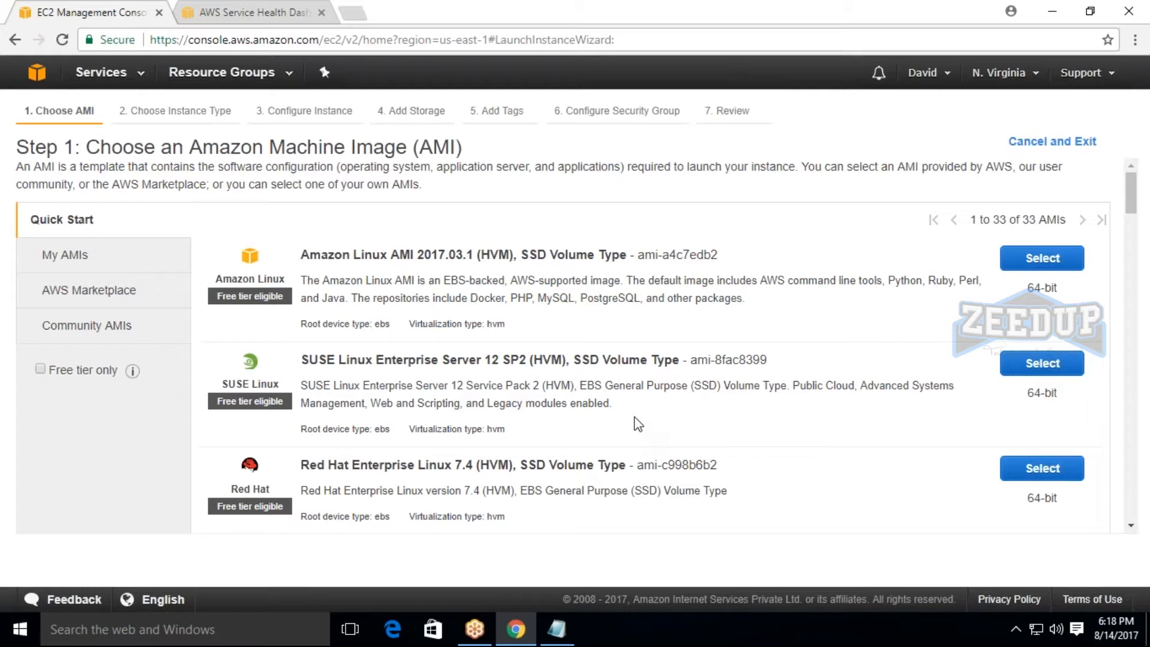
scroll(585, 306, "down", 3)
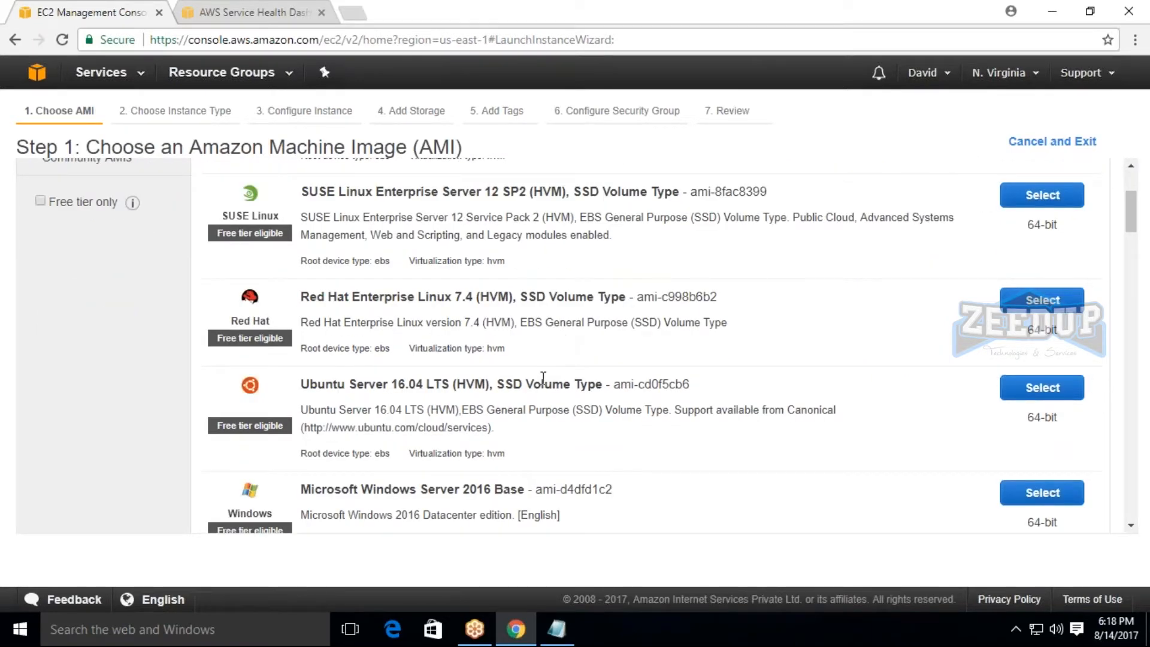
scroll(493, 348, "up", 3)
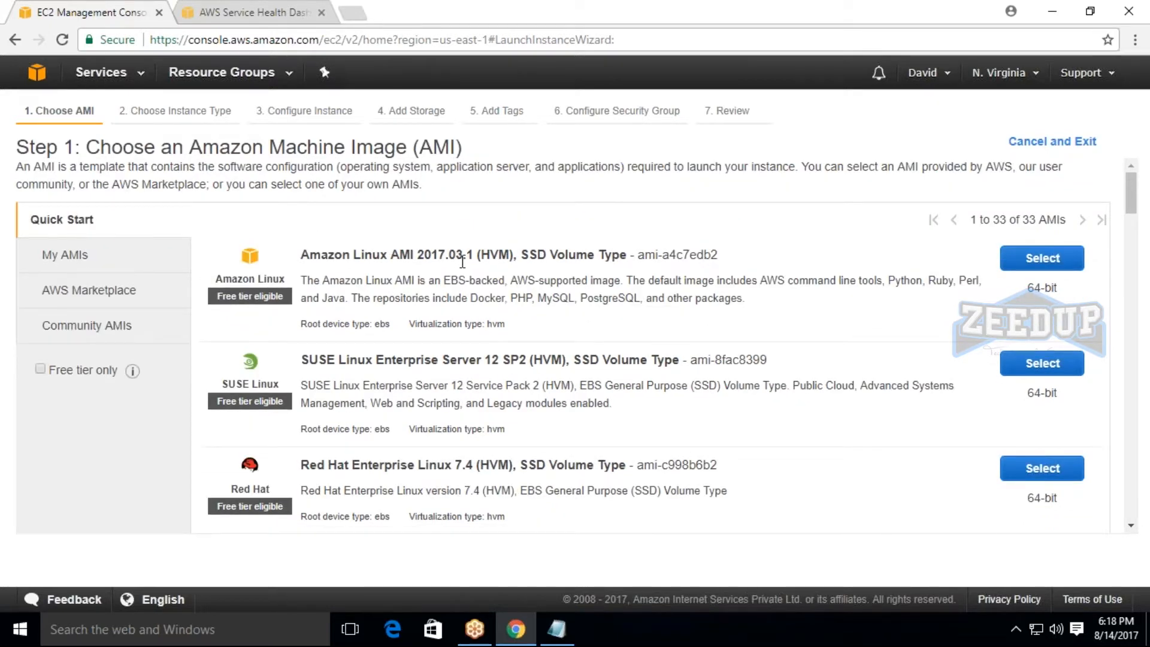
scroll(462, 262, "down", 3)
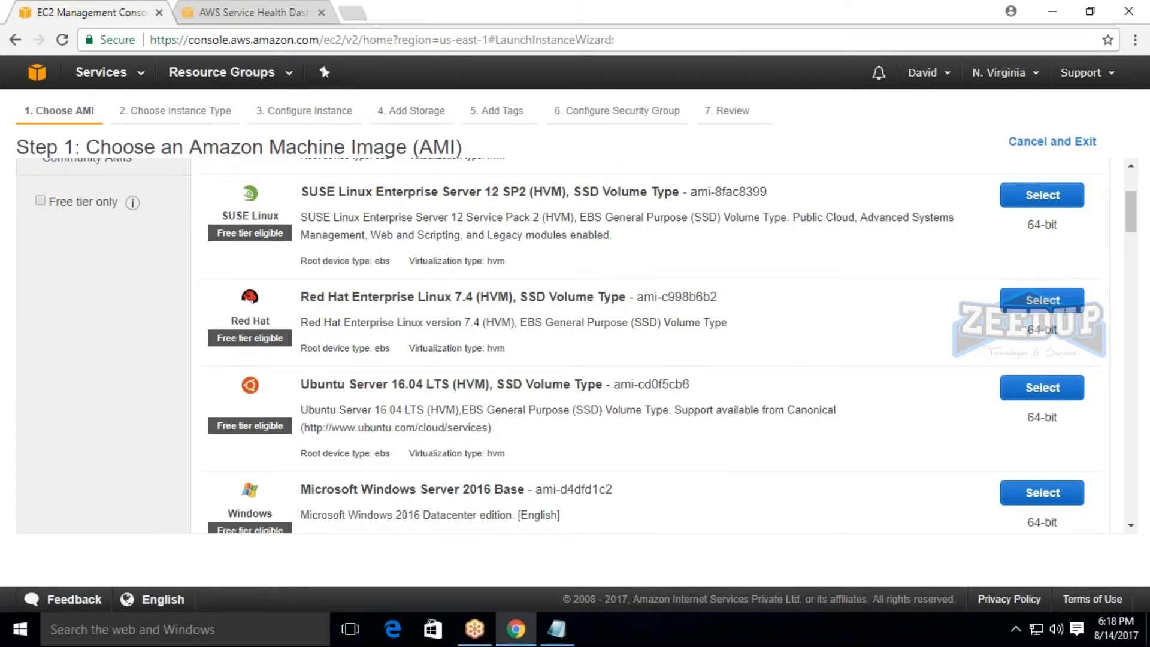
scroll(650, 346, "down", 3)
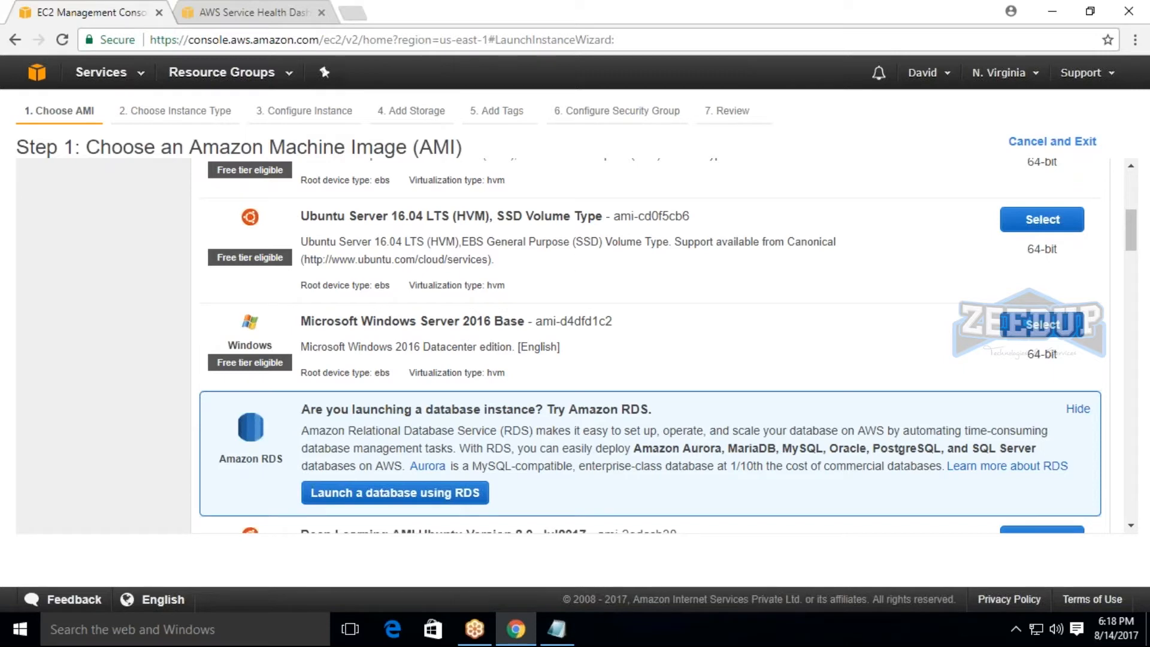
left_click(691, 216)
left_click_drag(532, 321, 613, 321)
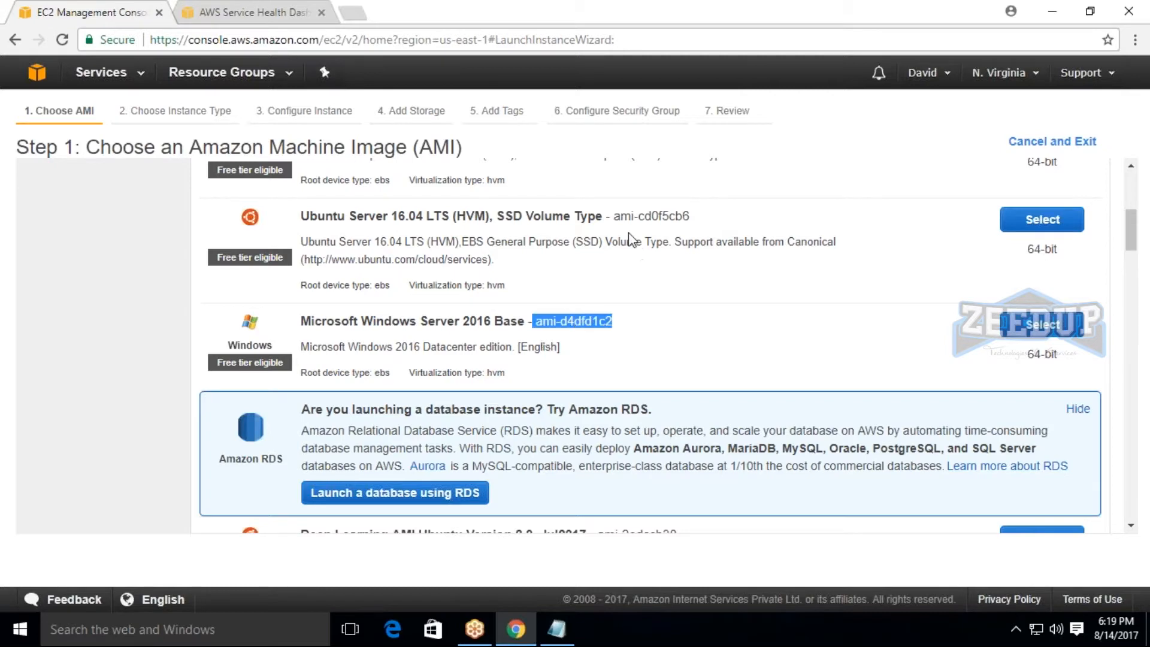
left_click_drag(614, 216, 690, 217)
scroll(707, 226, "up", 1)
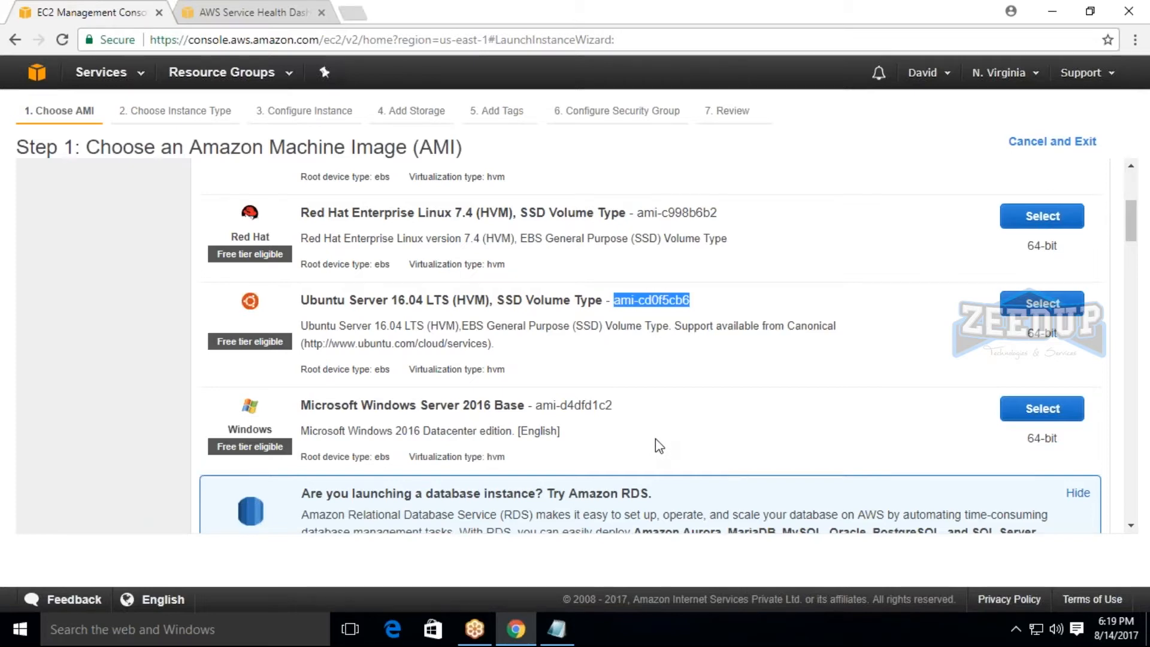
scroll(655, 439, "down", 1)
scroll(651, 426, "down", 2)
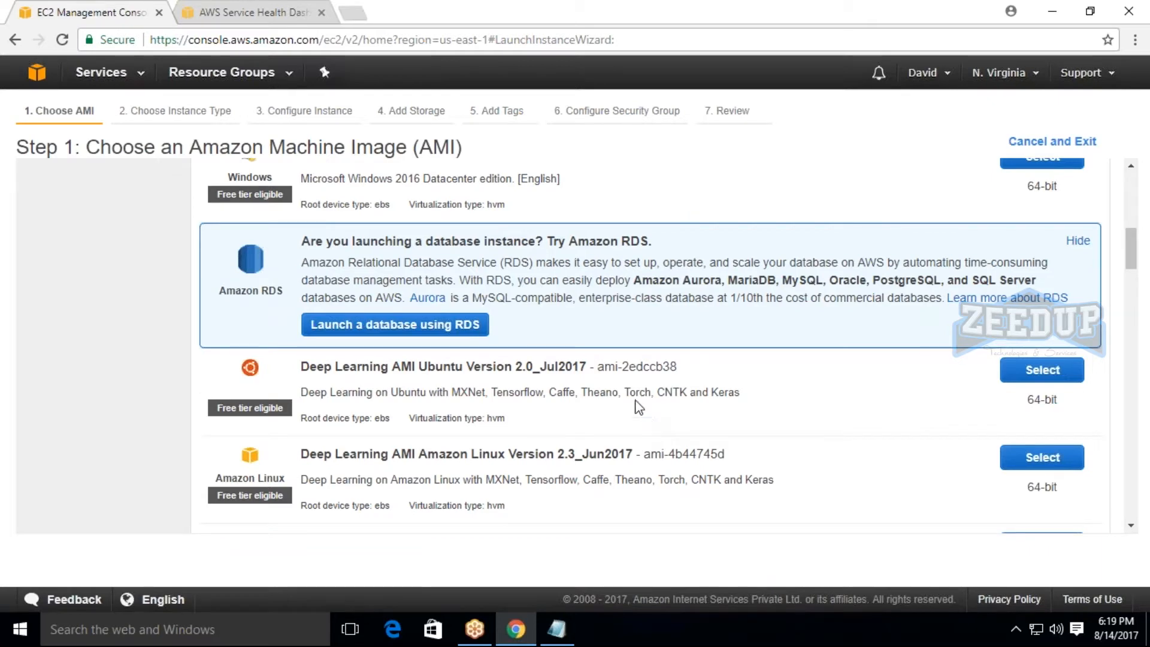
left_click_drag(594, 367, 680, 367)
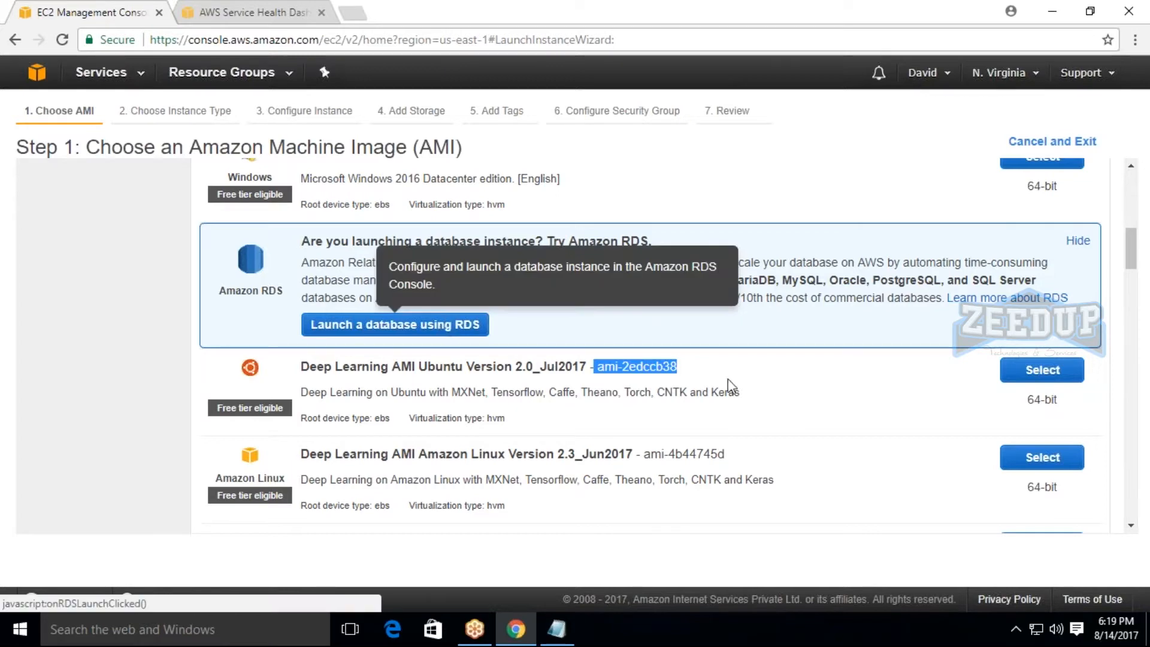
Check the agenda in Notepad, return to the AMI list and examine the Microsoft Windows Server 2016 with SQL Server Express entry.
left_click(573, 625)
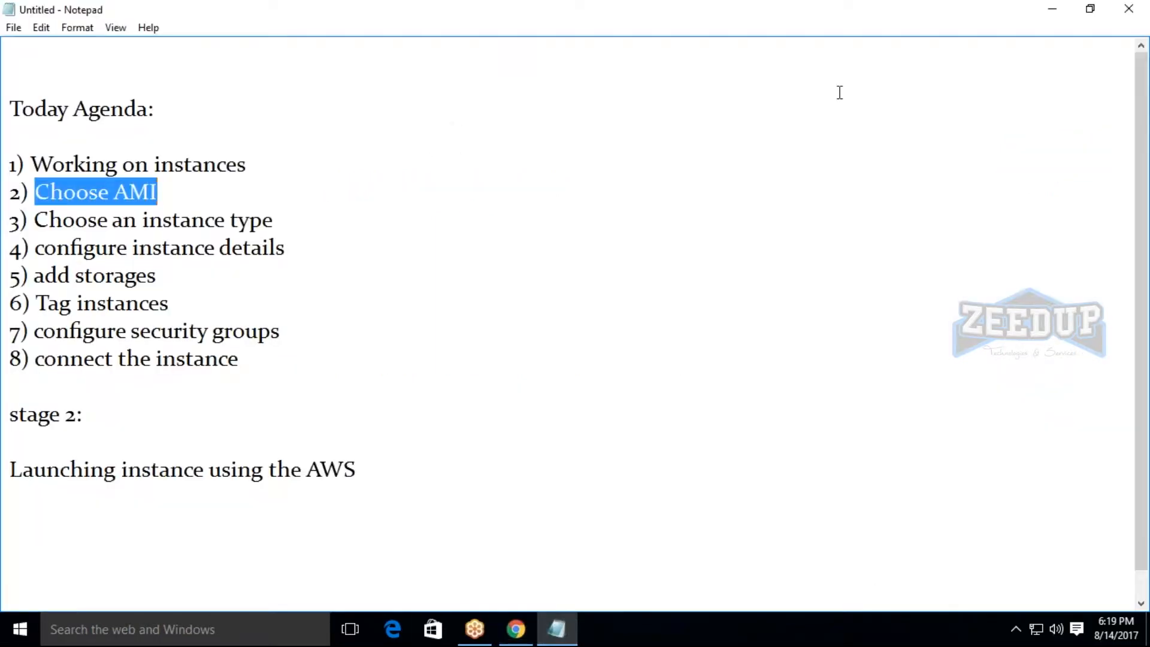
left_click(516, 629)
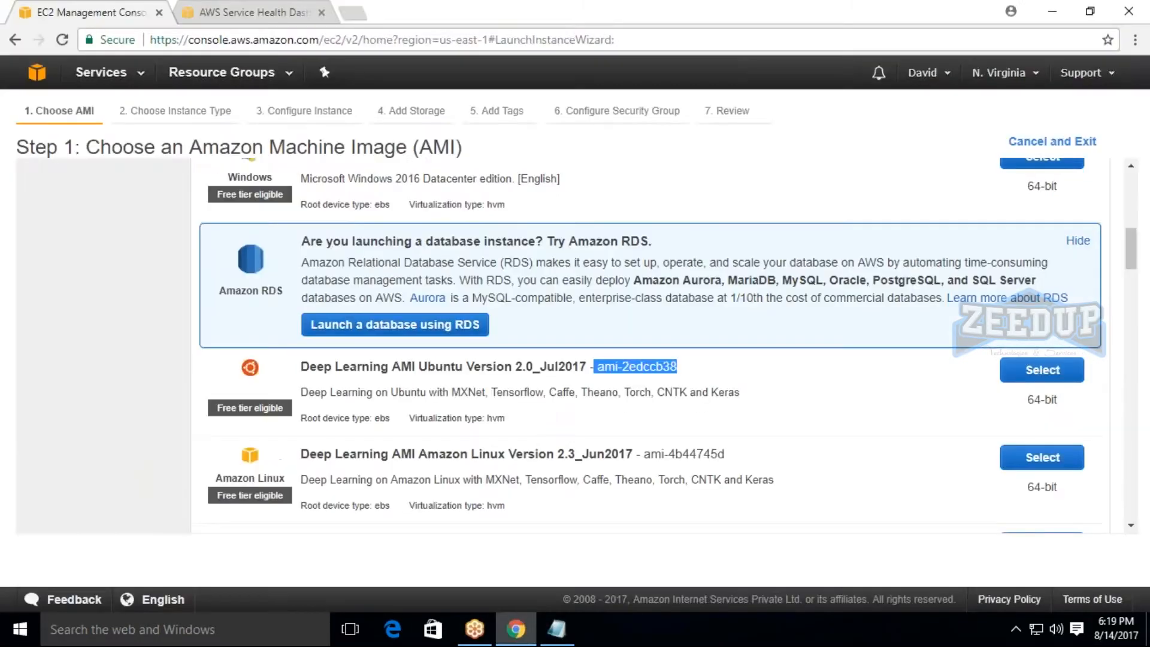
scroll(564, 328, "up", 5)
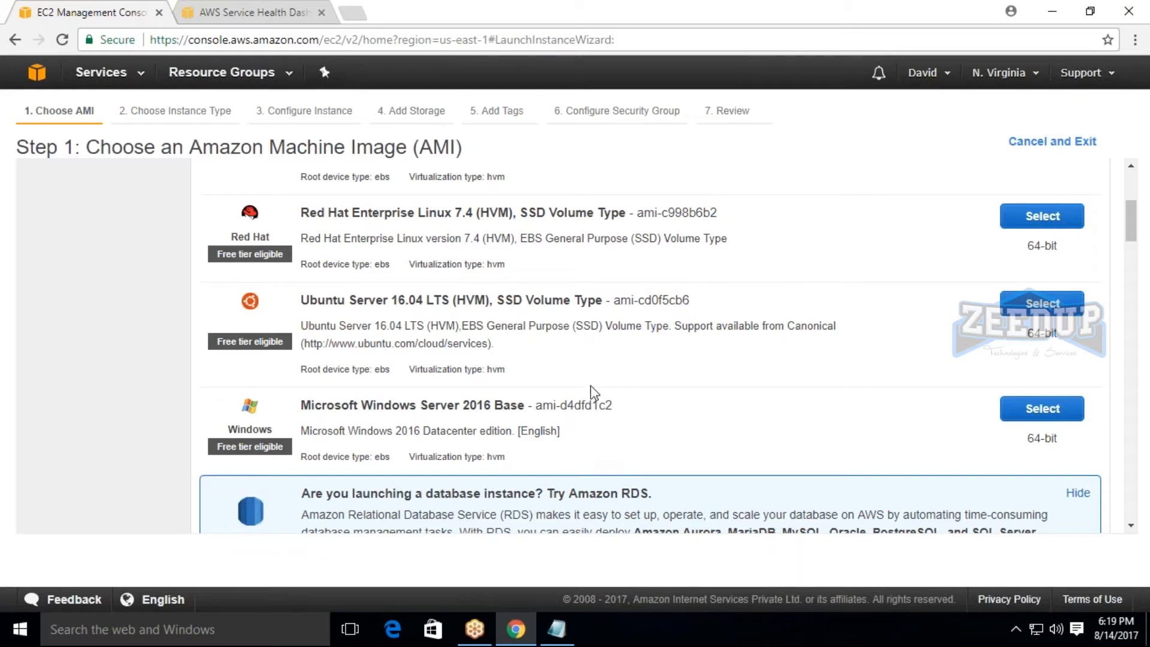
scroll(592, 394, "down", 1)
scroll(596, 377, "down", 10)
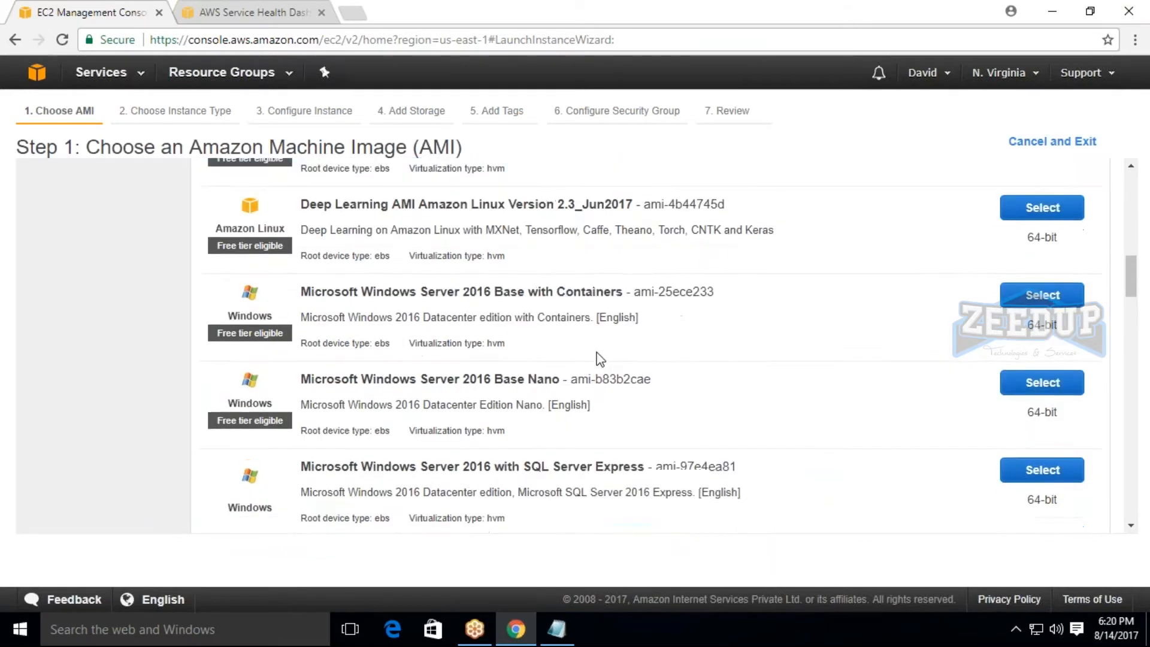
scroll(599, 359, "up", 2)
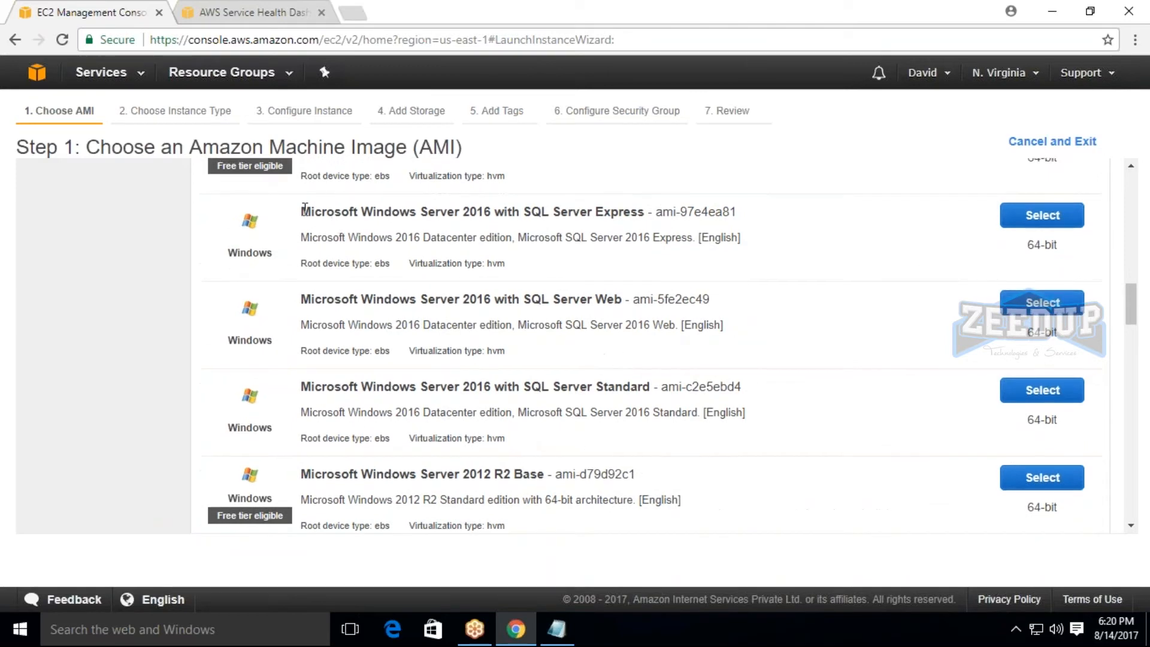
left_click_drag(302, 210, 747, 231)
left_click(748, 231)
left_click_drag(302, 210, 760, 226)
left_click(759, 226)
Compare the Windows Server 2016 Base Nano and SQL Server Express AMIs and look through the Windows Server 2012 images.
scroll(384, 332, "up", 3)
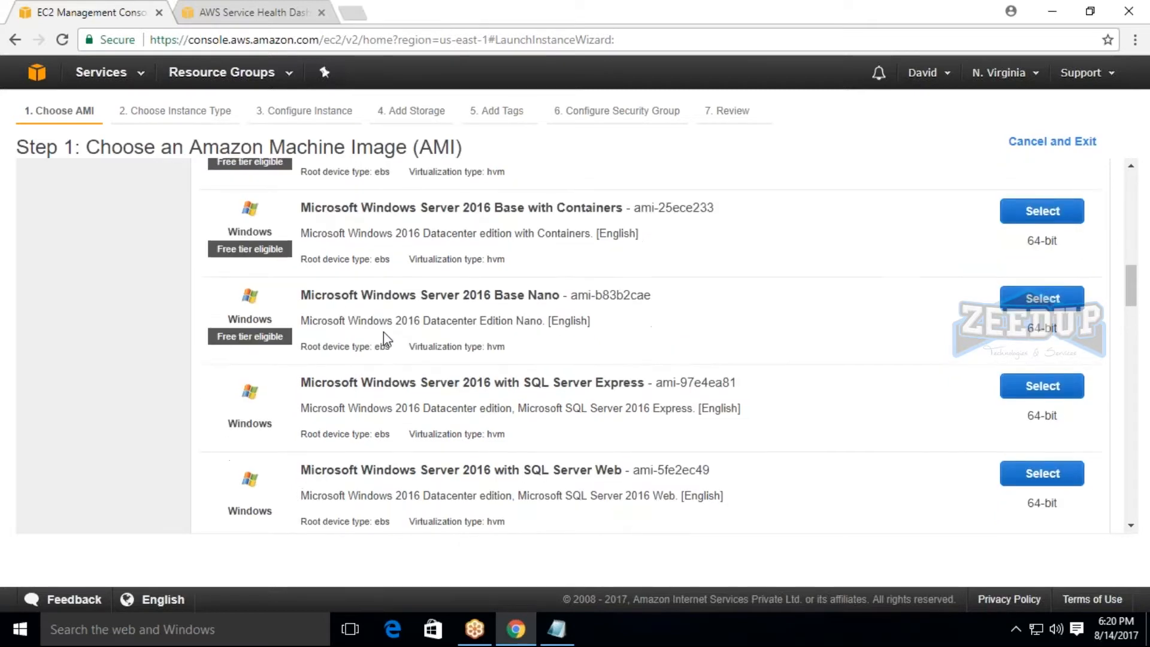
scroll(383, 332, "up", 3)
scroll(360, 333, "down", 3)
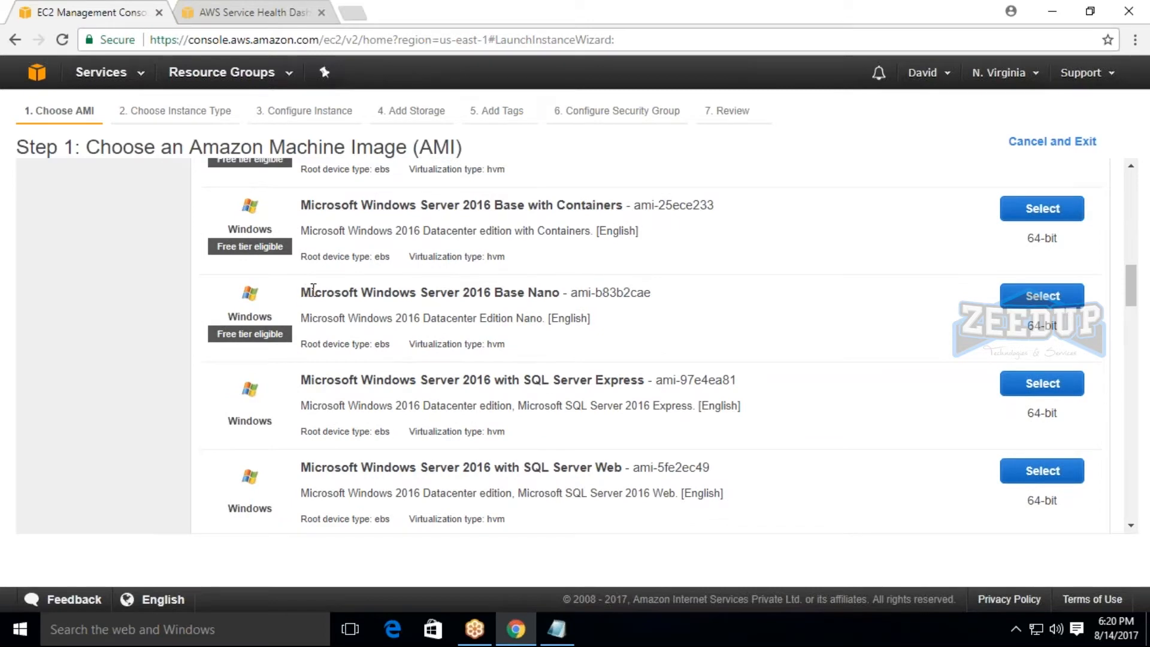
left_click_drag(307, 291, 559, 307)
left_click(557, 307)
scroll(549, 308, "down", 3)
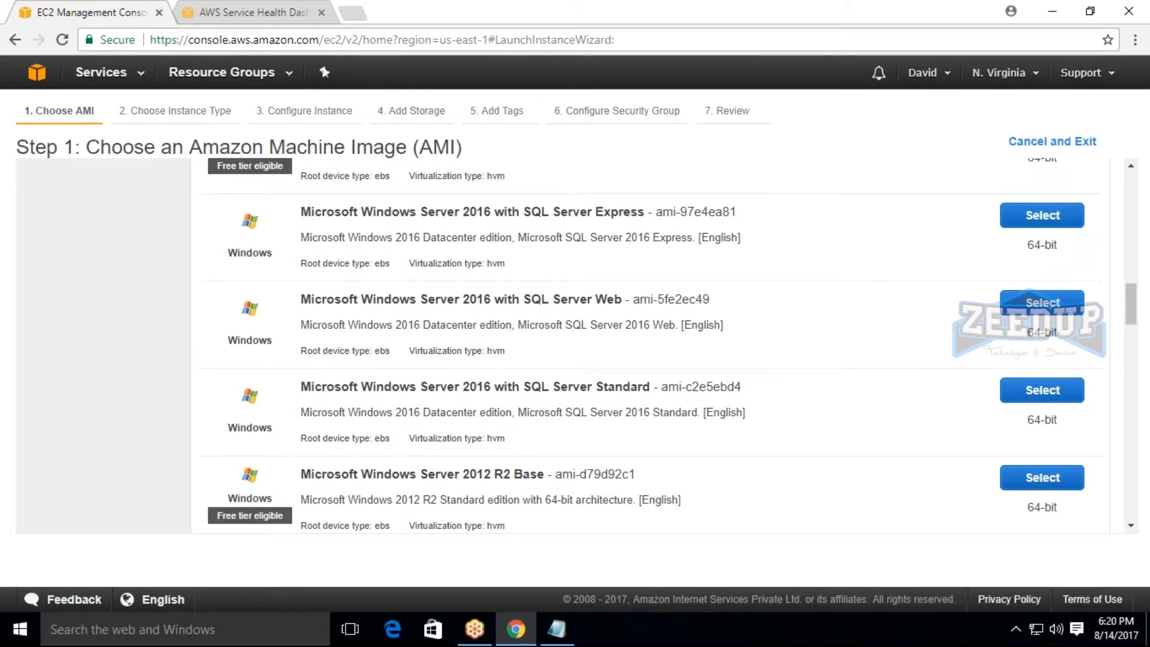
left_click_drag(294, 211, 758, 216)
left_click(758, 216)
scroll(474, 330, "down", 10)
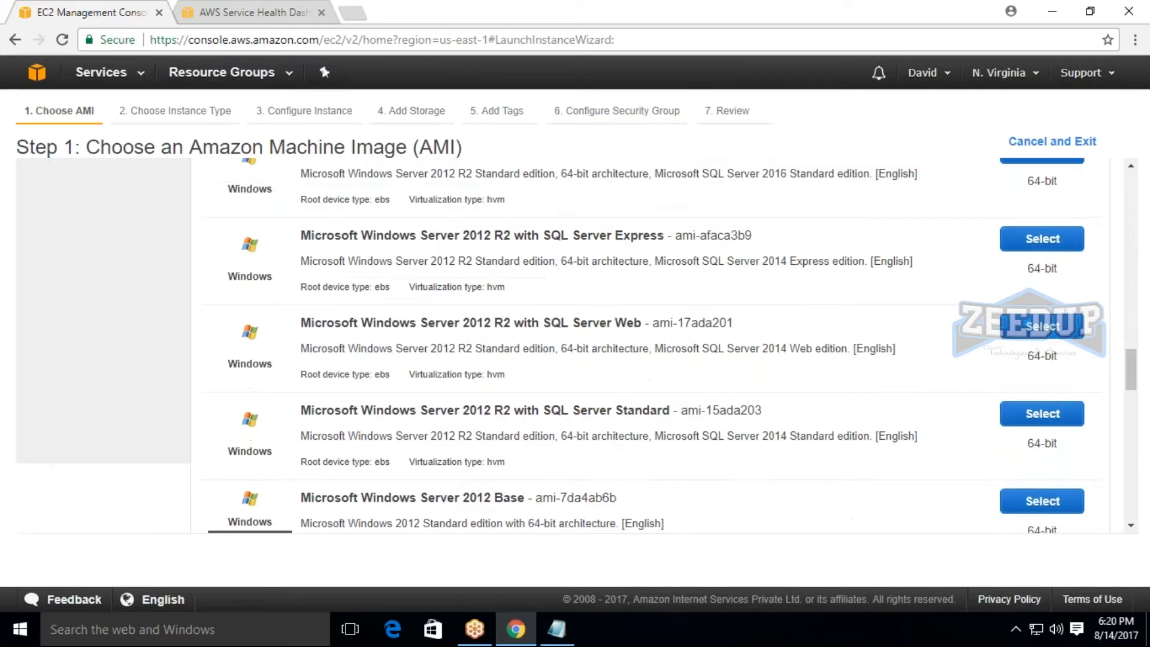
scroll(577, 345, "down", 4)
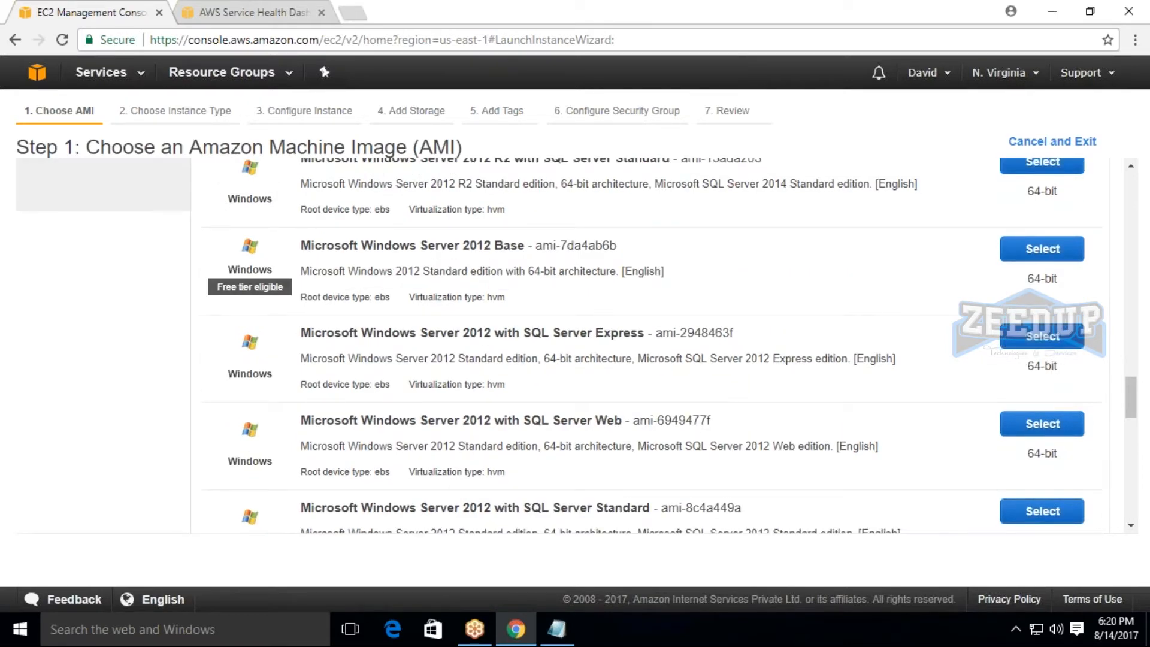
scroll(577, 345, "up", 15)
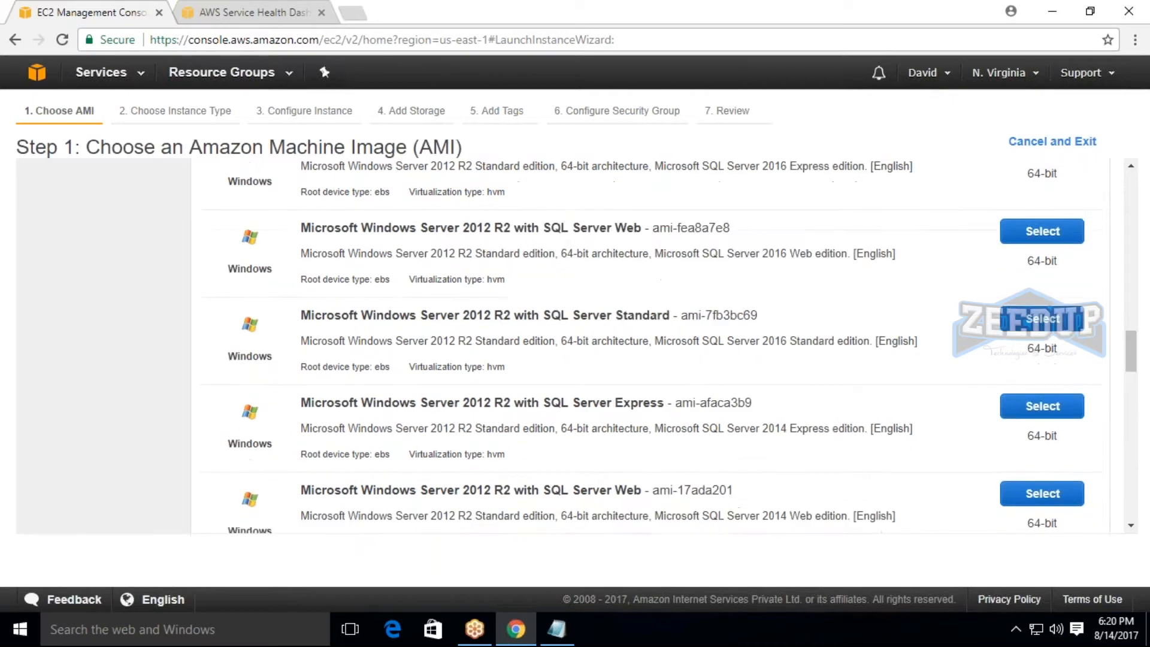
scroll(620, 280, "up", 2)
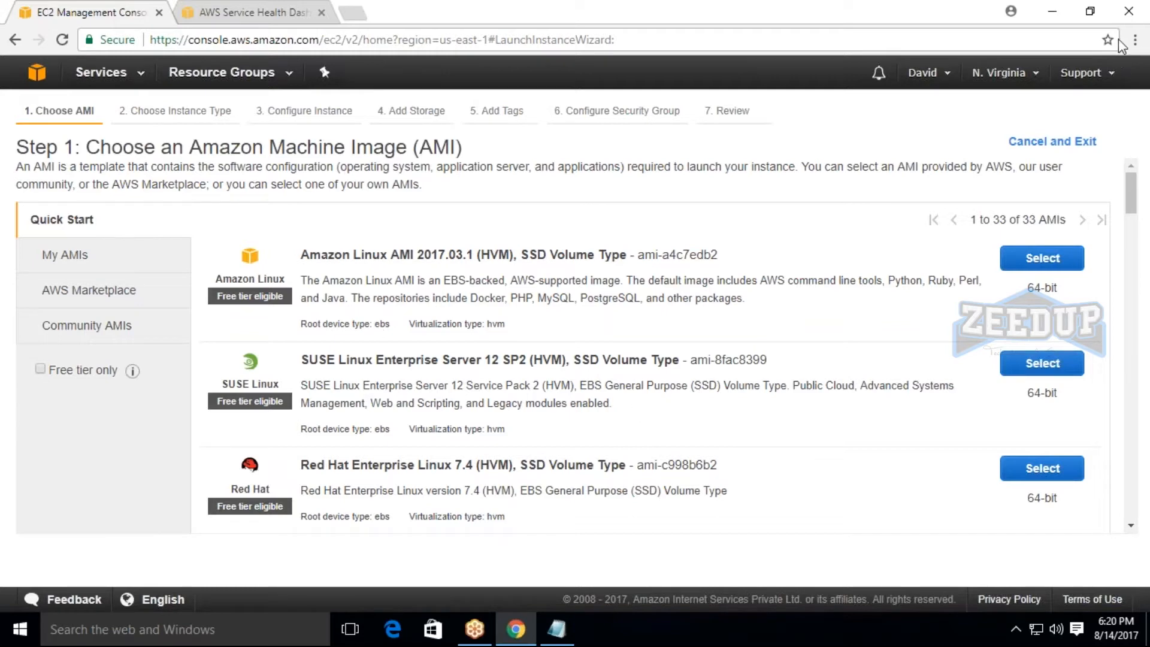
Try the Microsoft Windows Server 2016 Base AMI and go back from the instance type page to the AMI list.
scroll(678, 284, "down", 6)
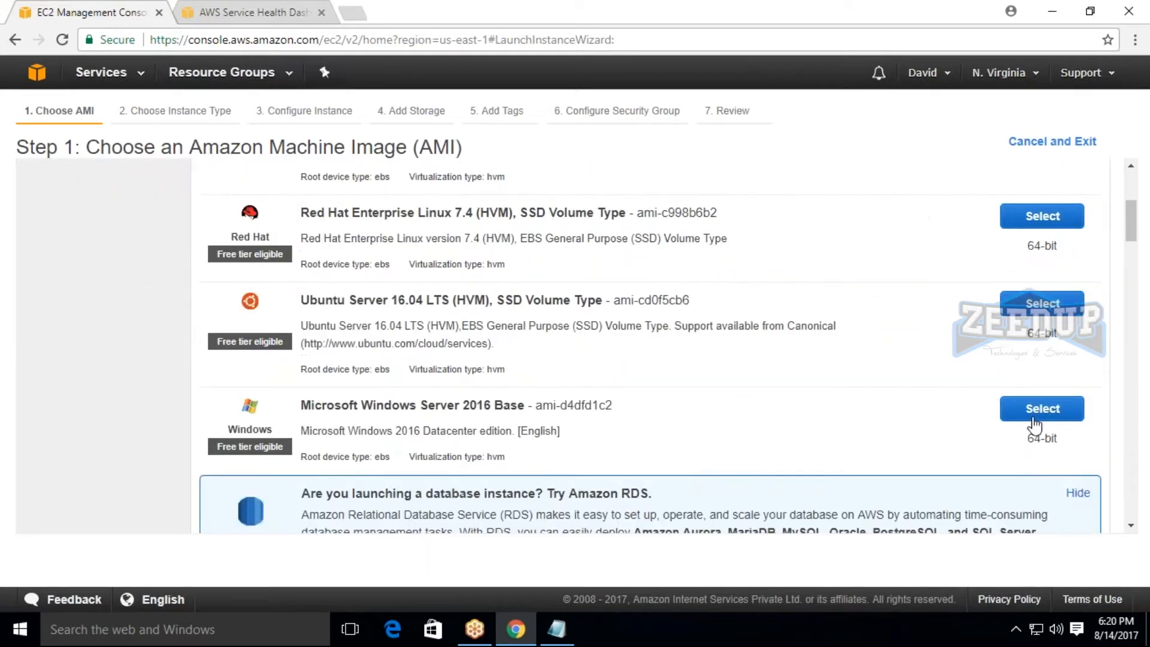
left_click(1058, 417)
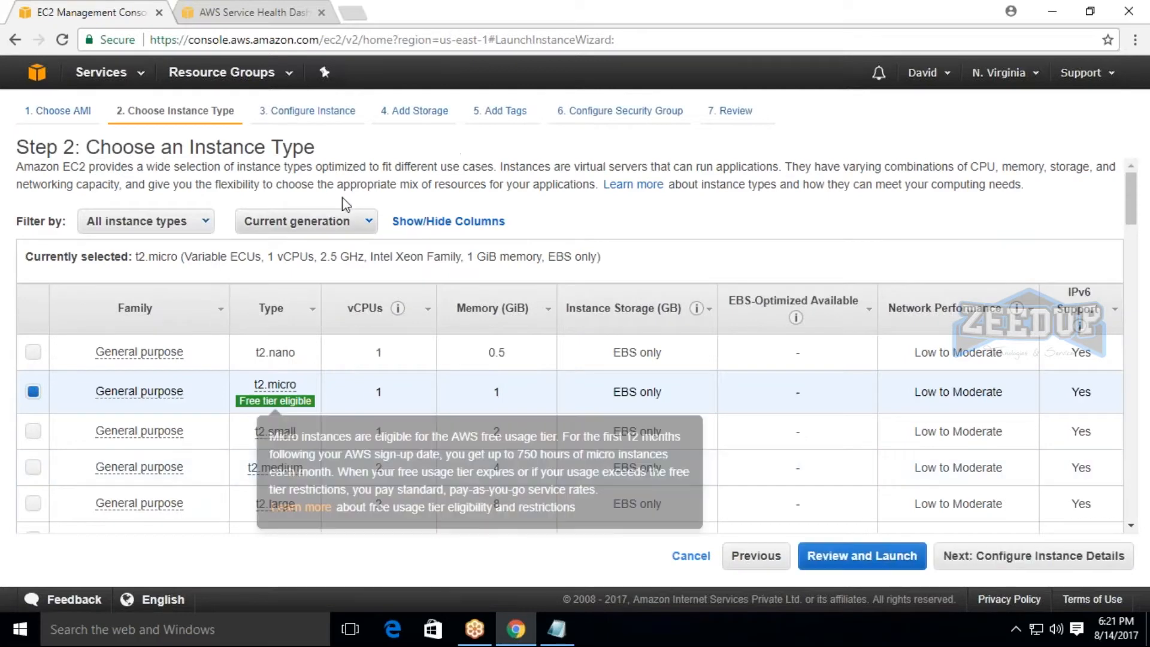
left_click_drag(177, 156, 316, 155)
left_click(377, 155)
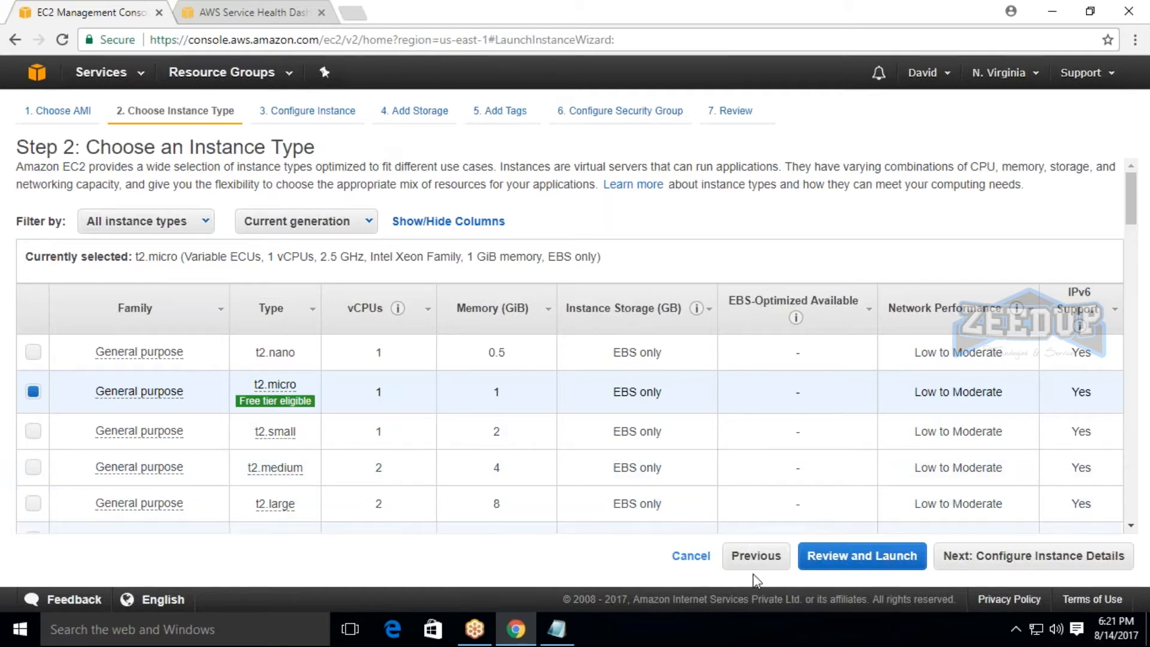
left_click(756, 556)
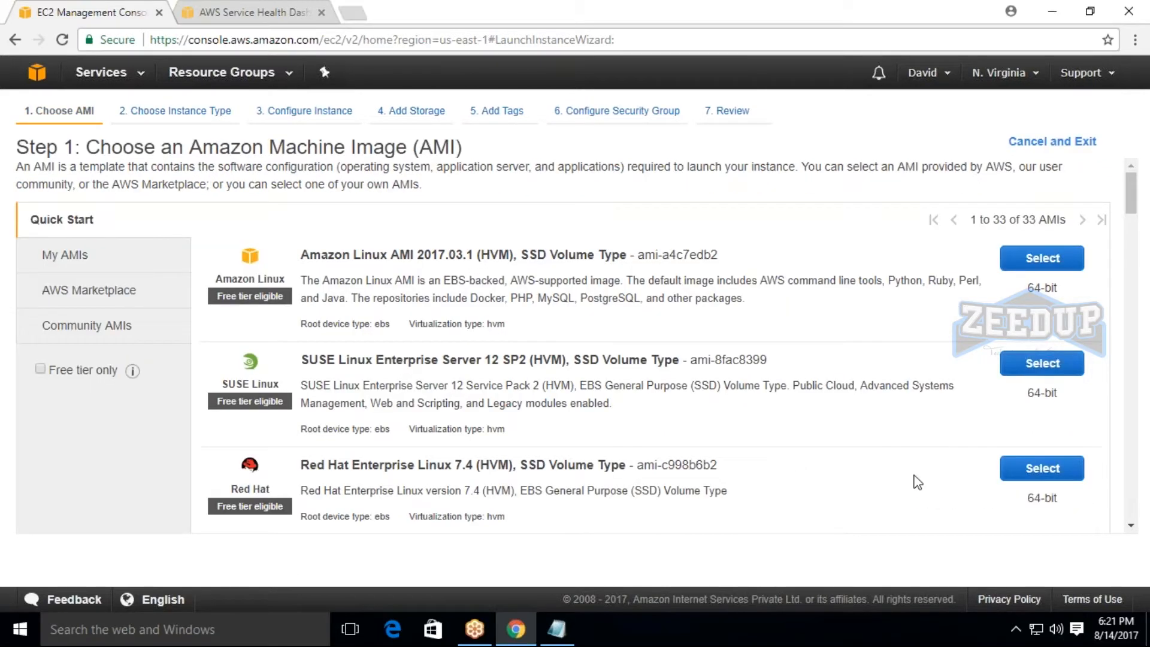
Select the Microsoft Windows Server 2016 Base AMI and continue with the t2.micro type to the instance details.
scroll(1042, 476, "down", 4)
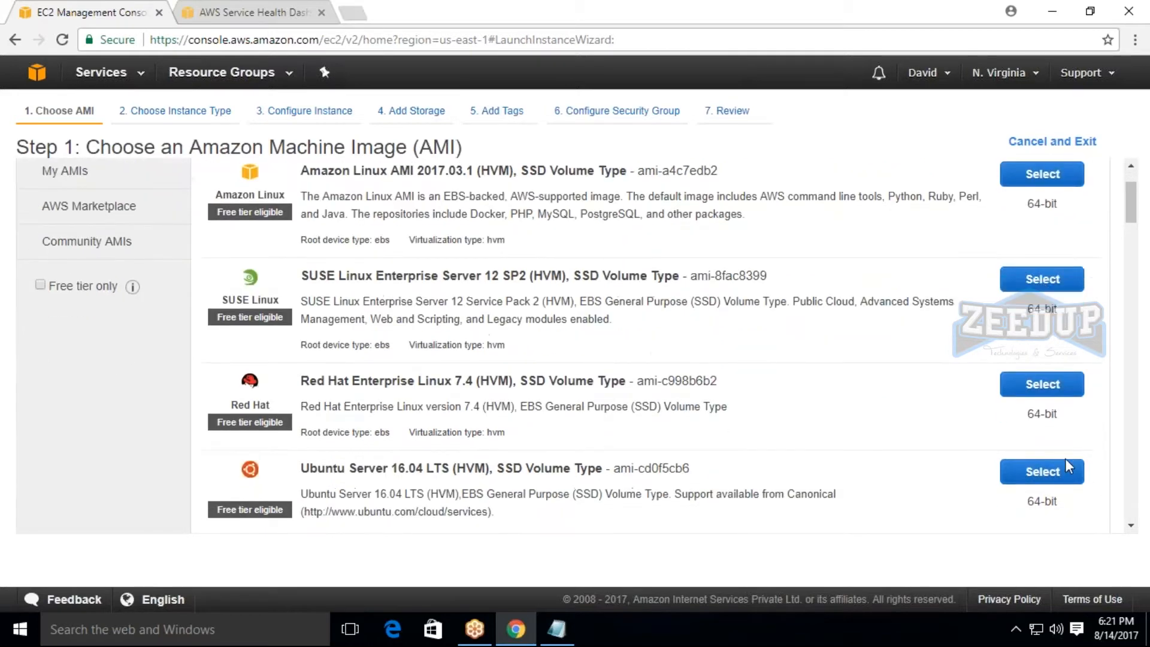
left_click(1040, 410)
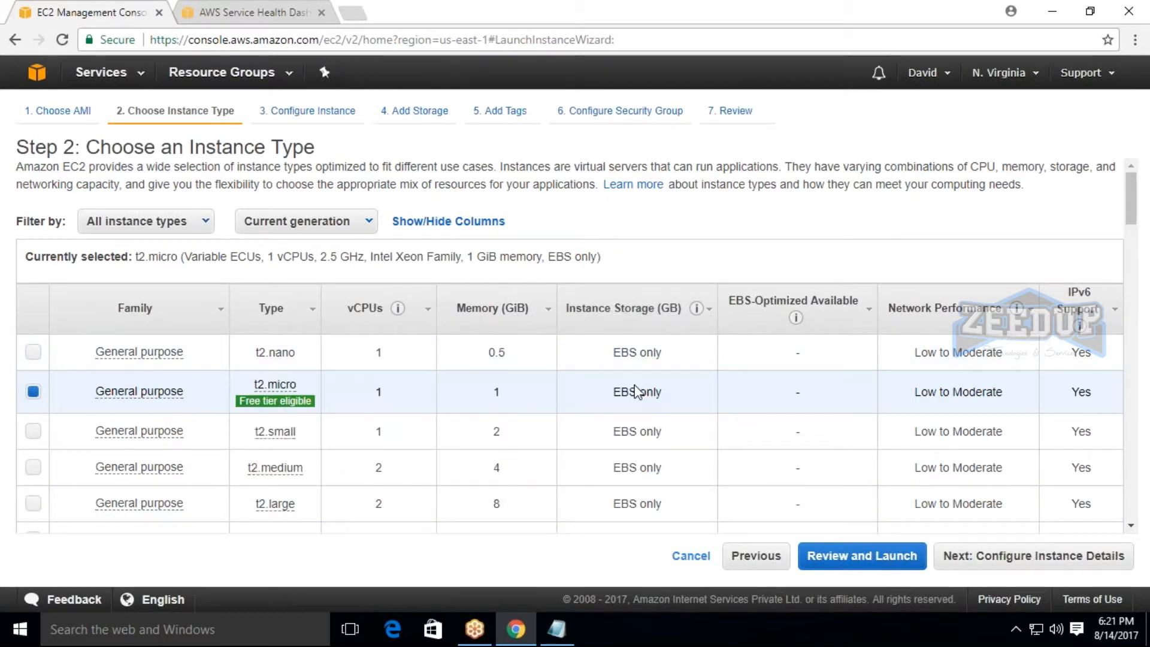
left_click_drag(245, 385, 306, 384)
left_click(310, 384)
left_click(1071, 557)
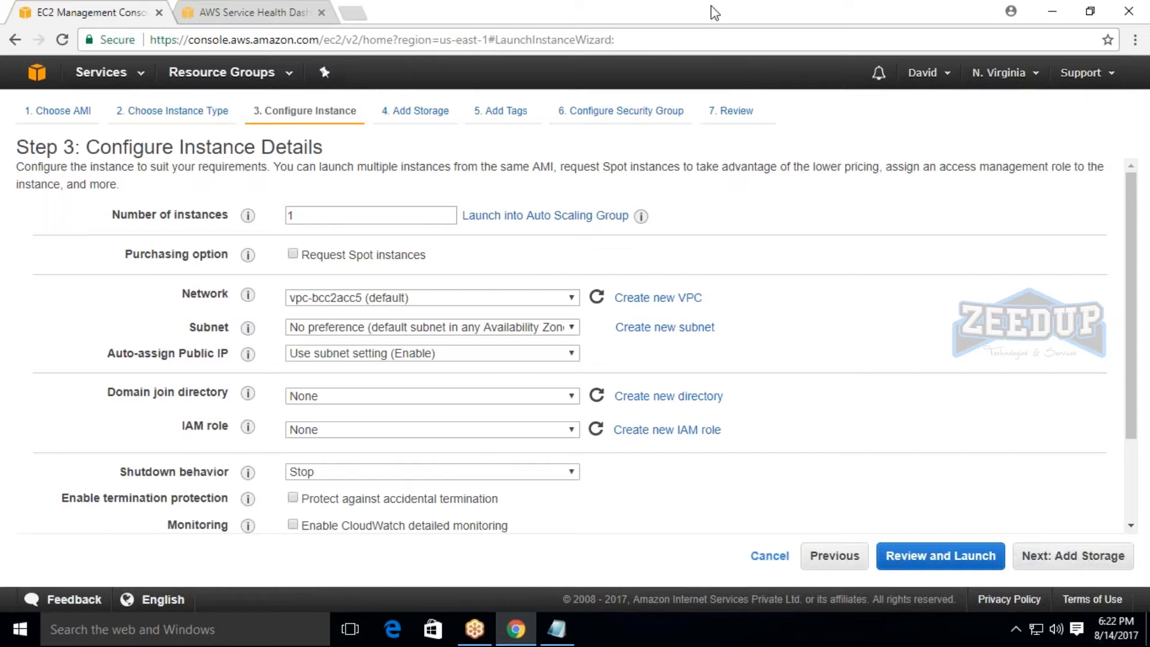
left_click_drag(182, 139, 396, 162)
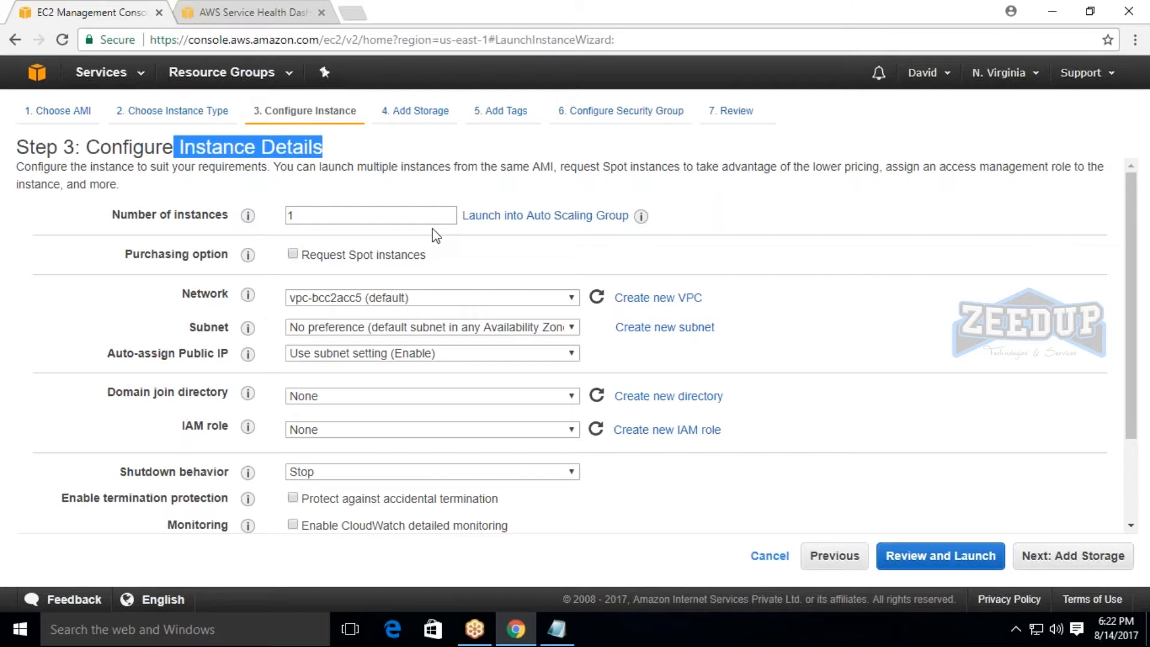
Look over the instance details and set the number of instances to 5.
scroll(436, 234, "down", 2)
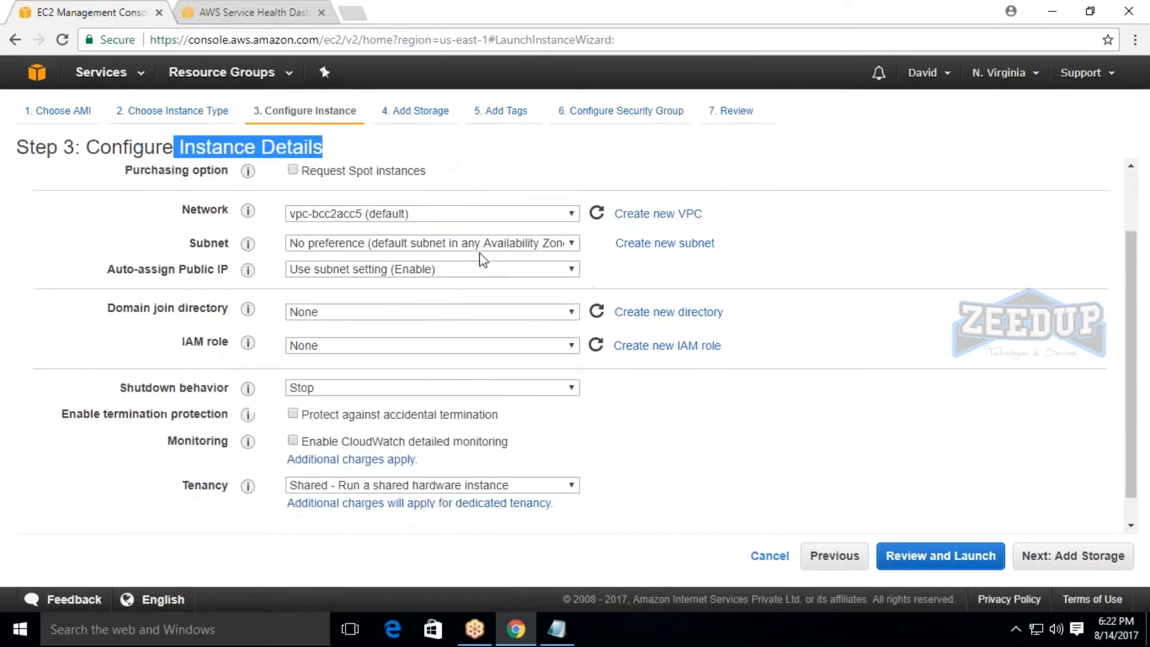
scroll(172, 258, "up", 2)
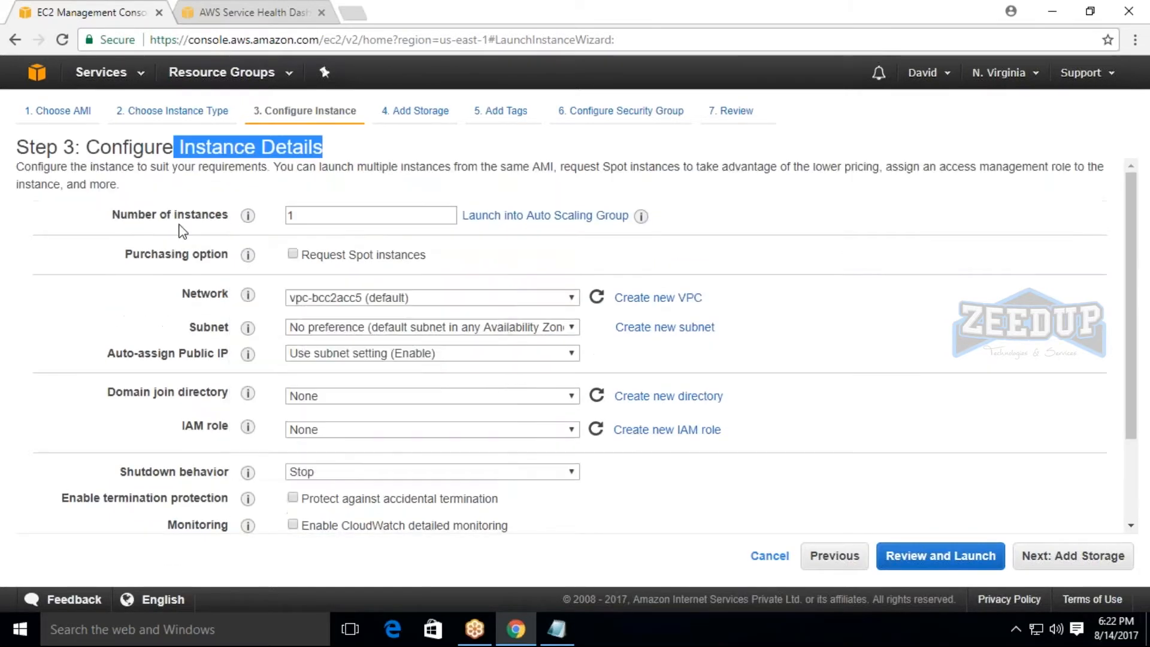
left_click_drag(114, 216, 237, 219)
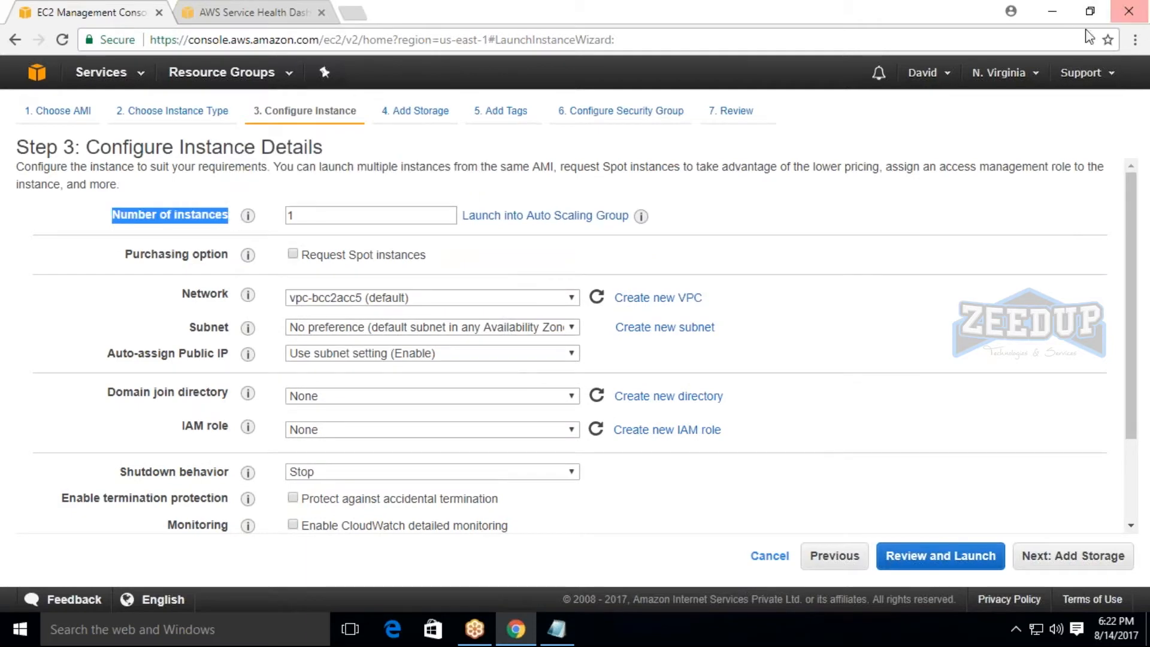
left_click(998, 20)
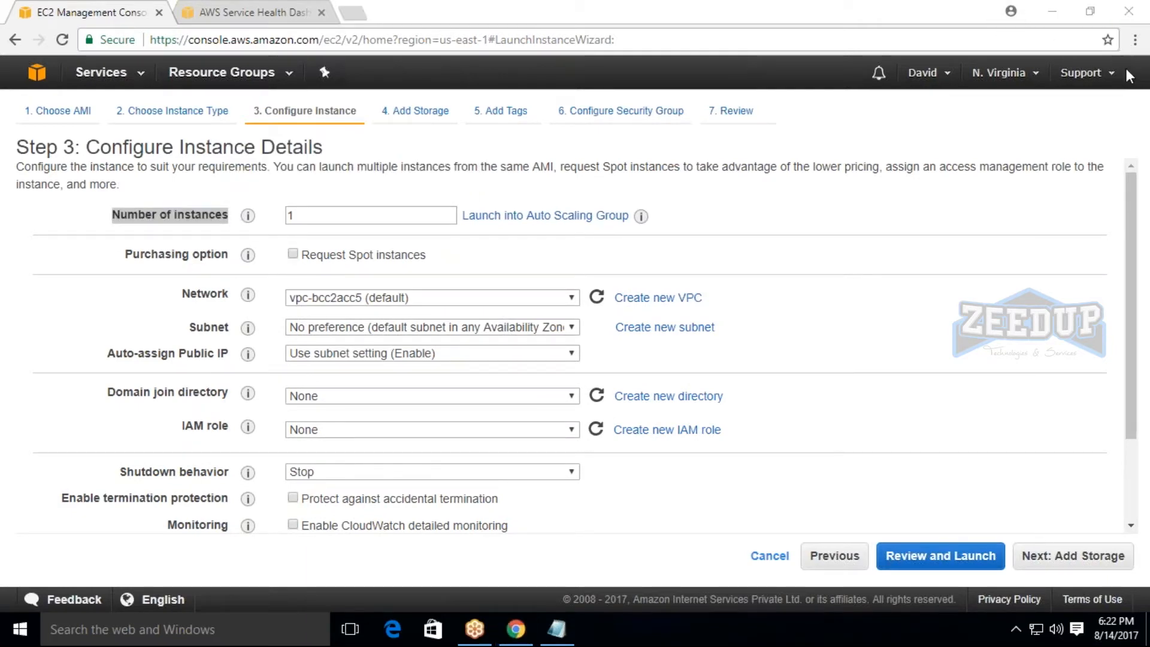
double_click(346, 213)
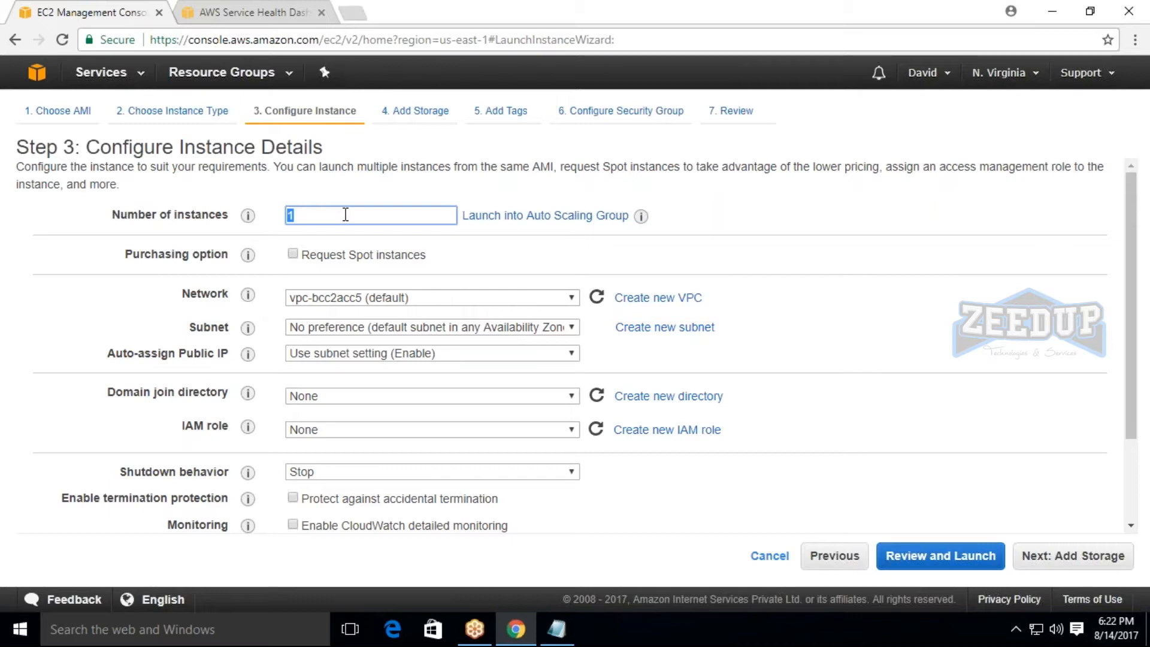
left_click(316, 214)
key("BackSpace")
type("5")
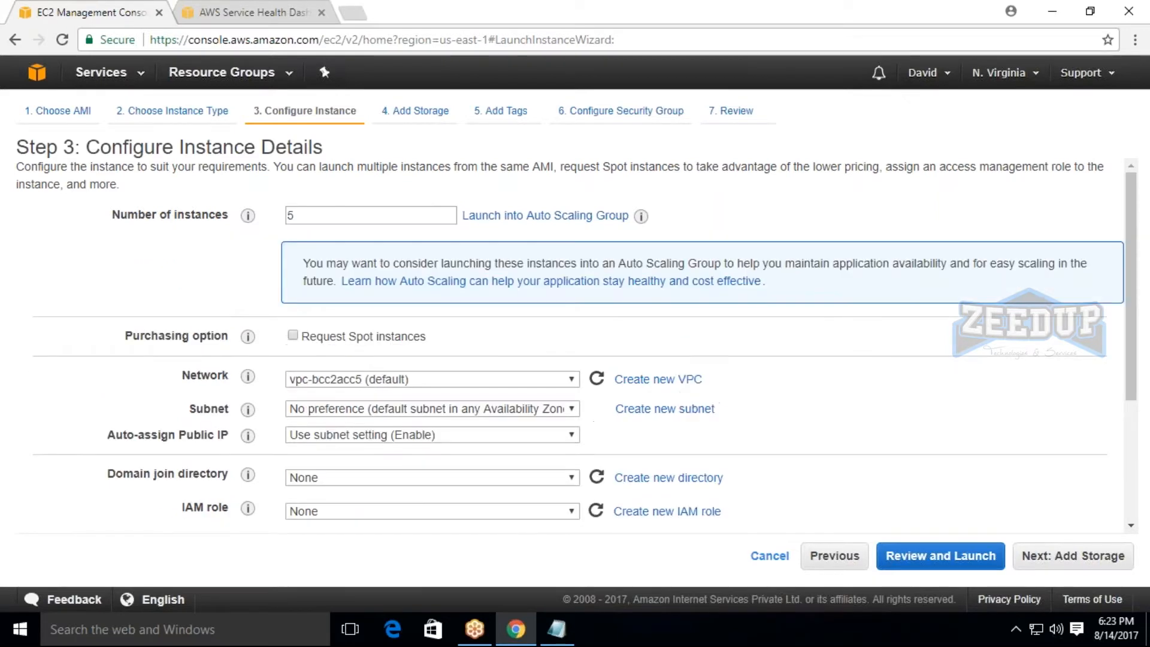
Try the Request Spot instances purchasing option, look over its price and validity settings, and turn it off again.
left_click(293, 336)
scroll(412, 367, "down", 5)
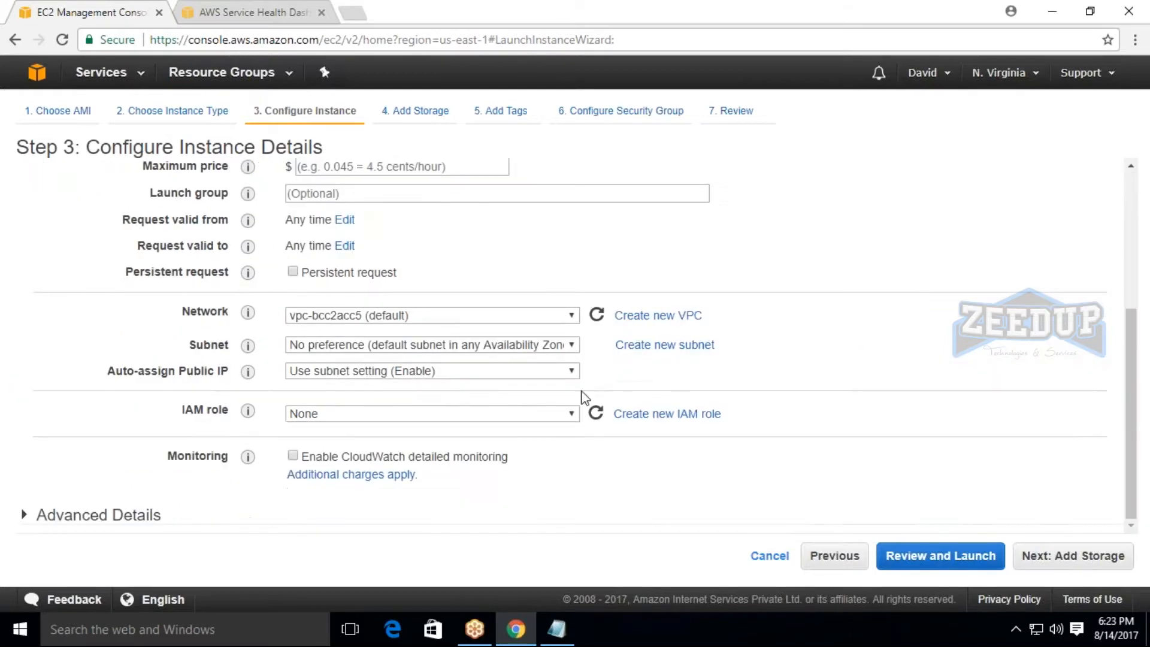
scroll(411, 367, "up", 4)
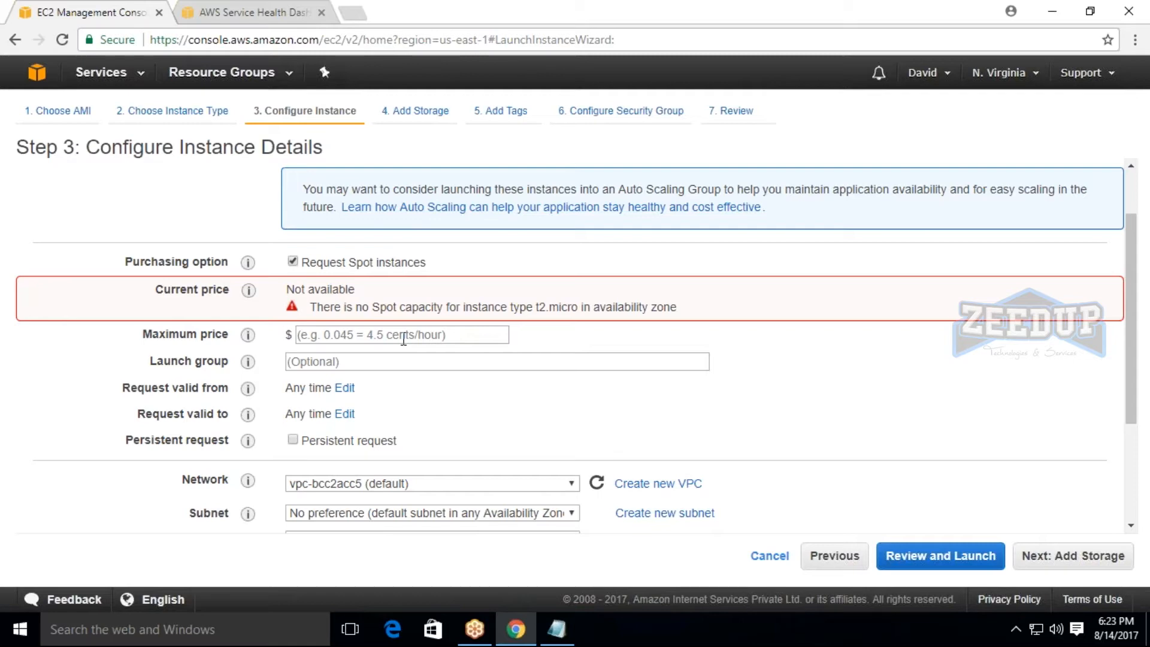
left_click(293, 262)
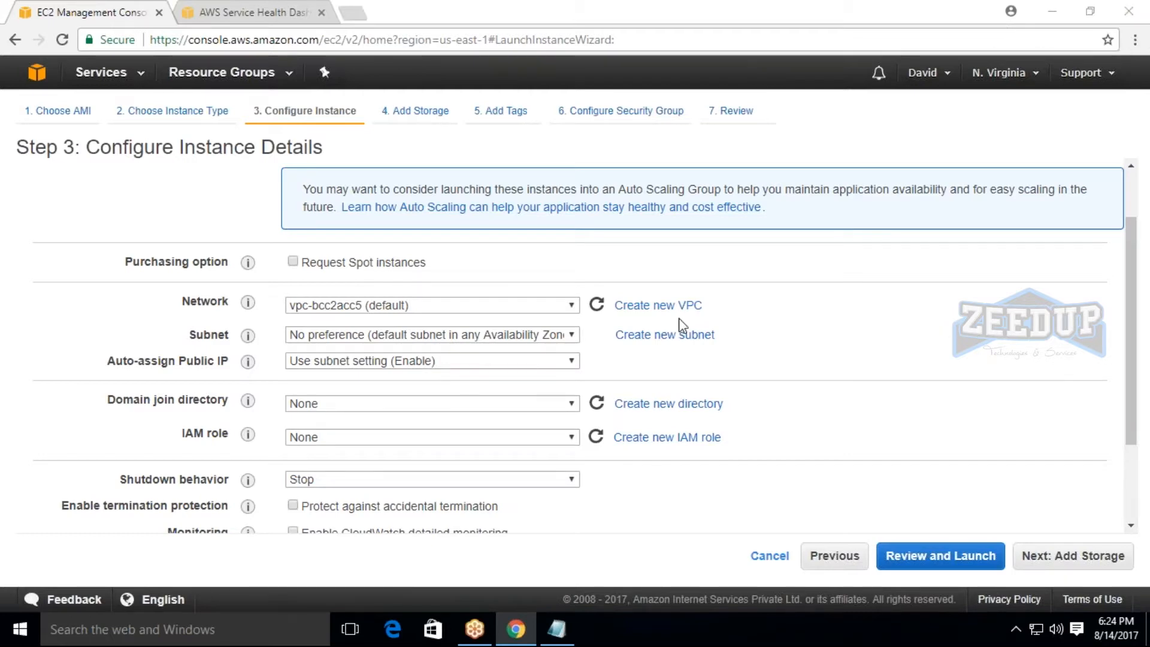
Try the default subnet in us-east-1d and examine its number of available IP addresses.
left_click(369, 339)
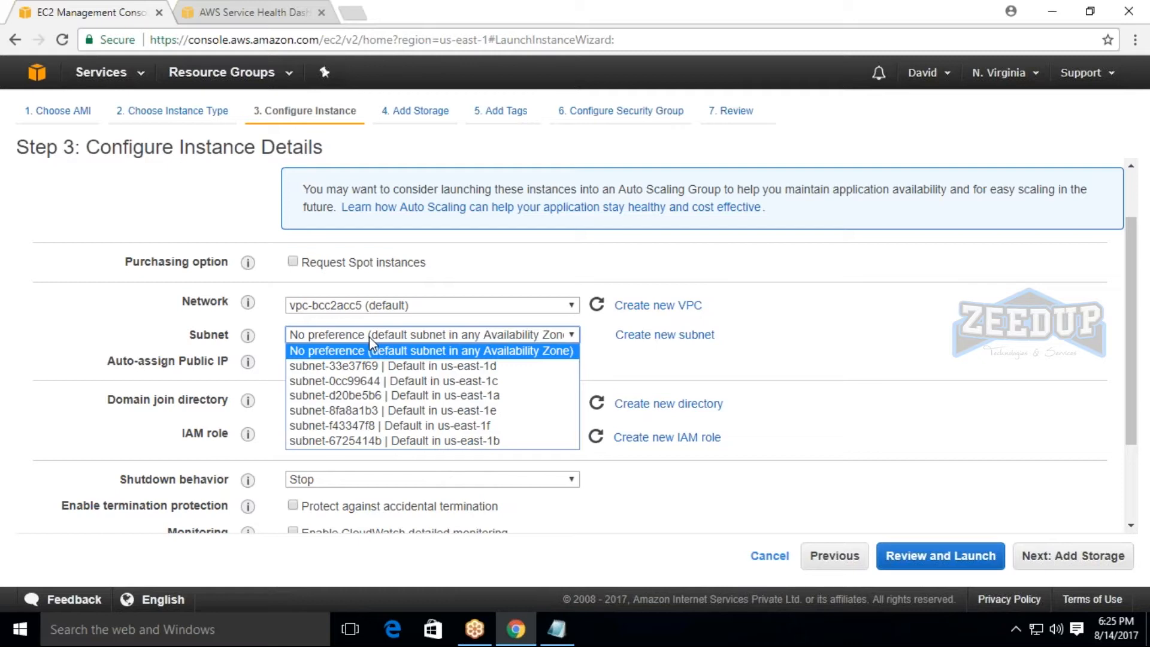
left_click(429, 372)
left_click_drag(286, 353, 438, 358)
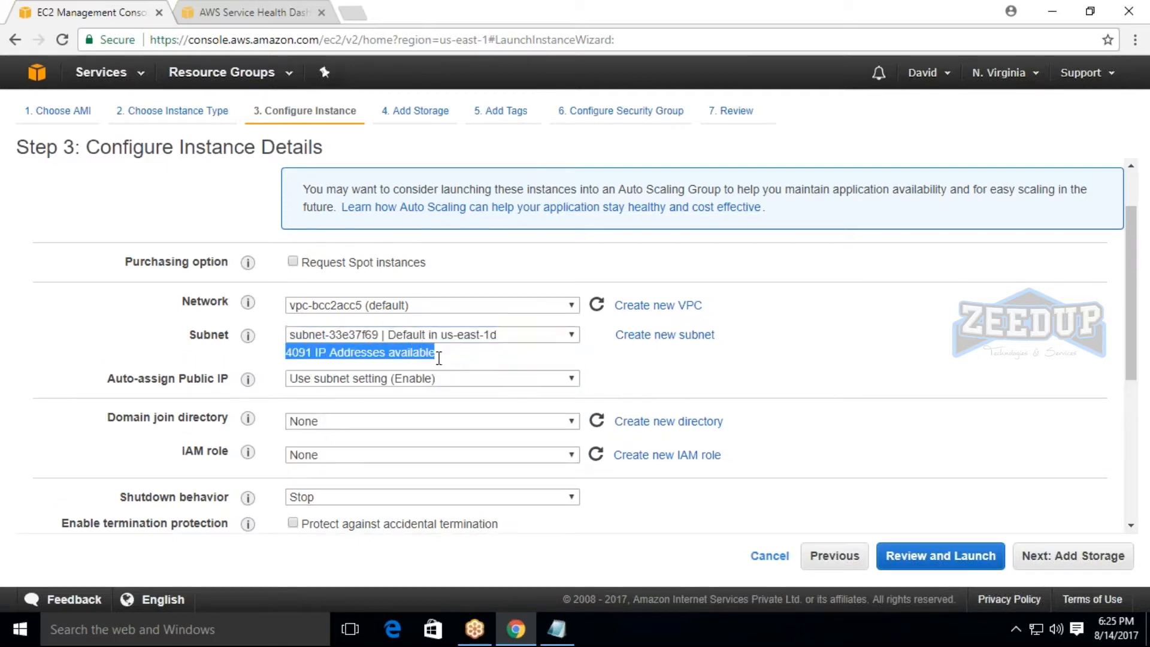
left_click(441, 358)
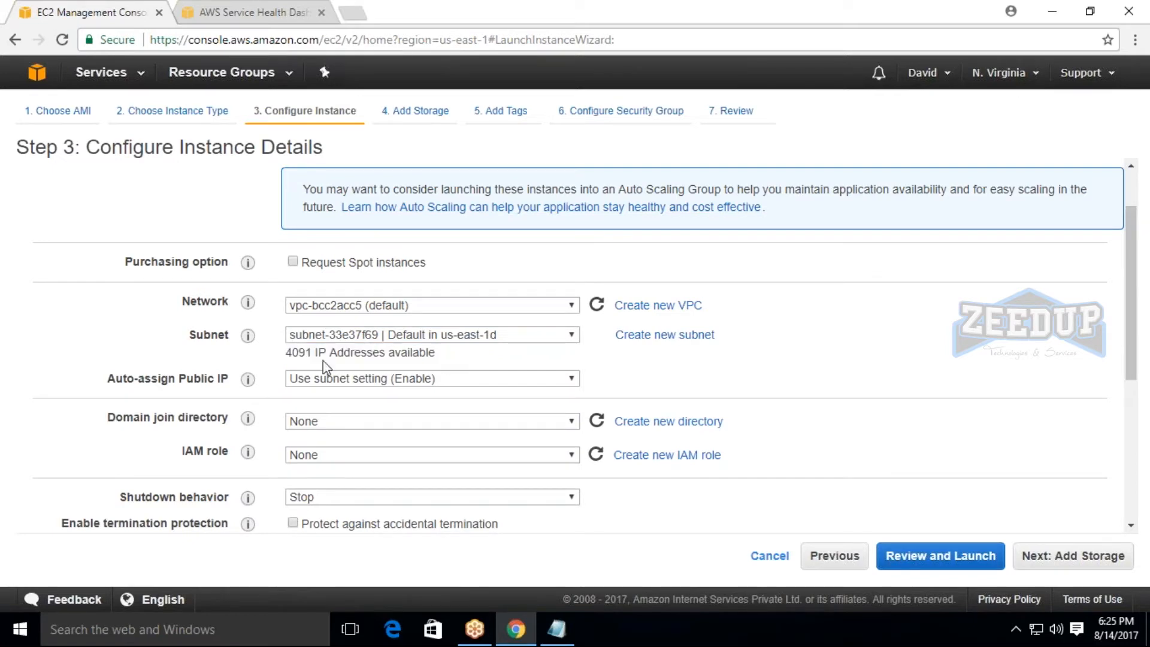
left_click_drag(300, 353, 312, 354)
left_click(313, 356)
left_click_drag(277, 351, 462, 344)
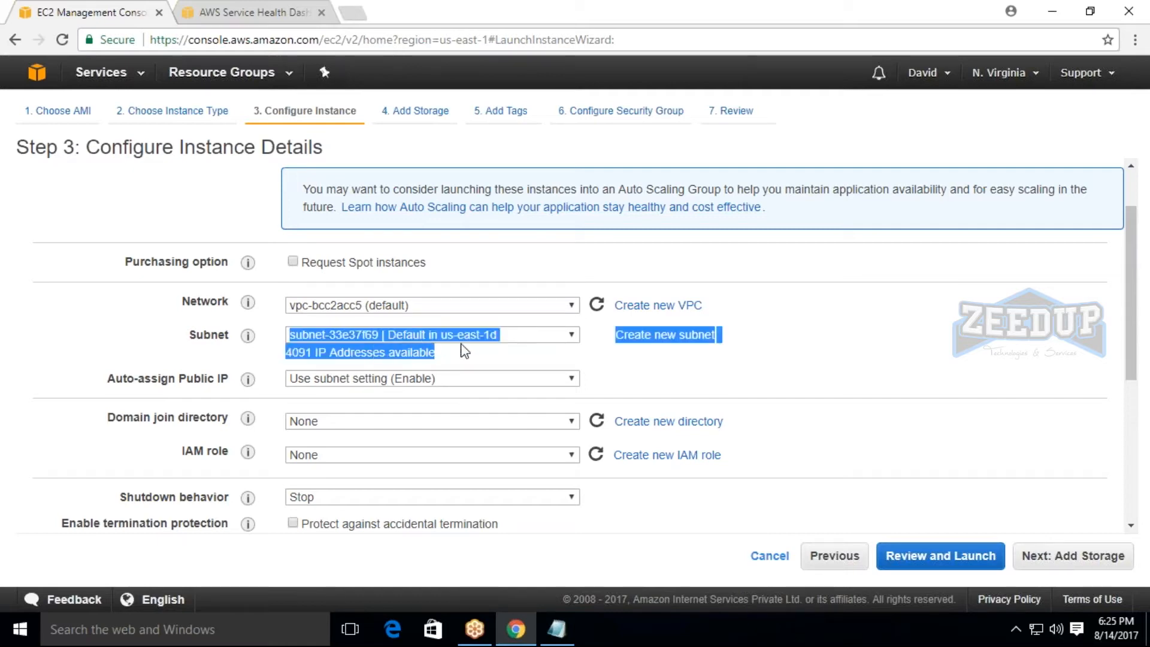
left_click(465, 346)
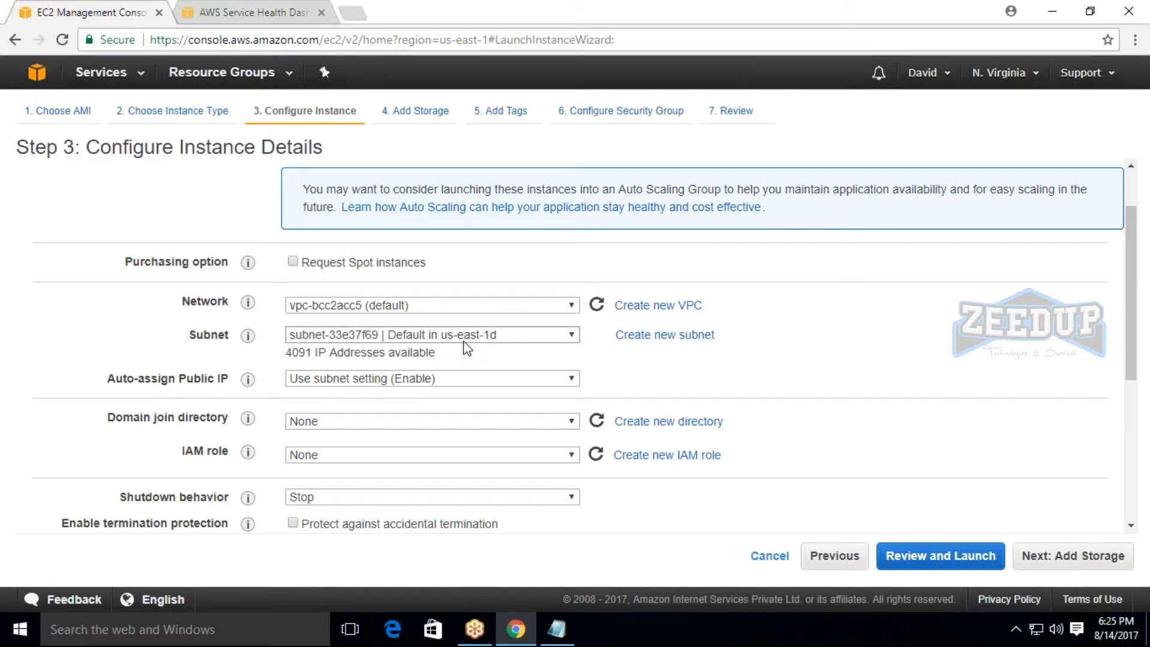
Switch the subnet between No preference and the us-east-1d default, ending on No preference (default subnet in any Availability Zone).
left_click(384, 338)
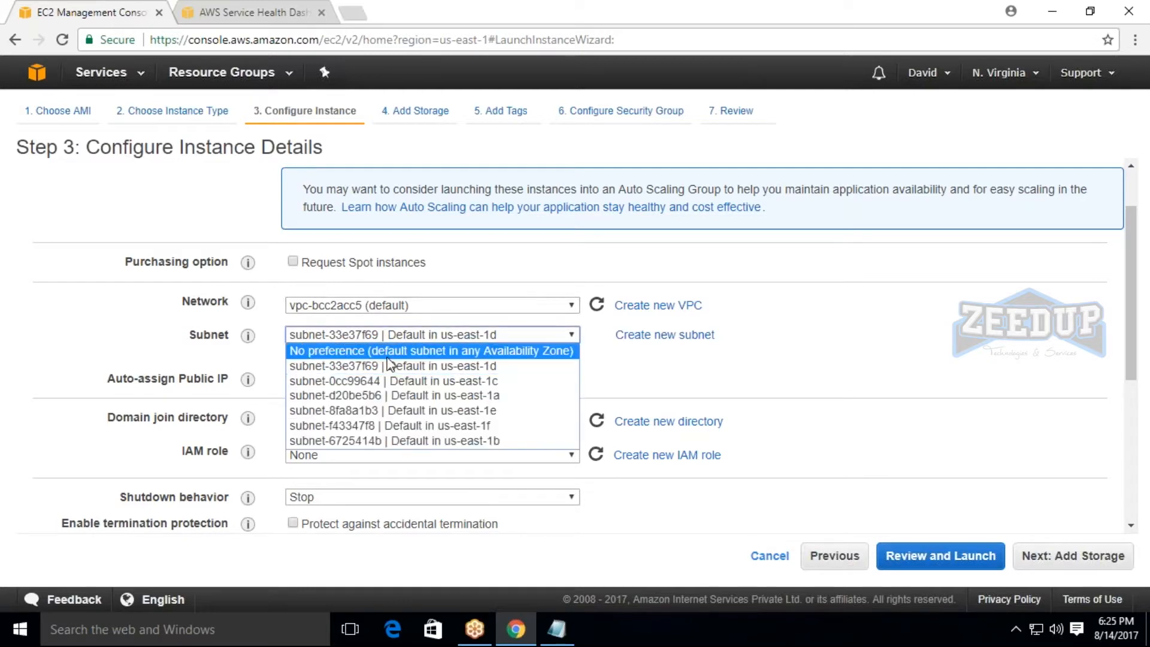
left_click(396, 350)
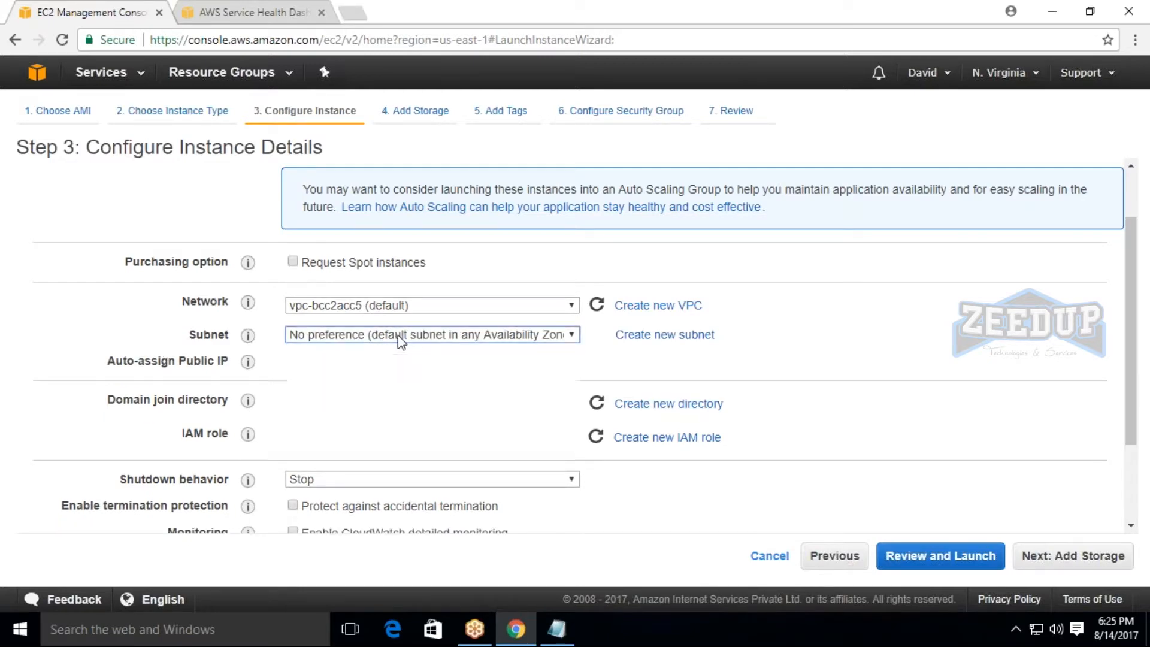
left_click(398, 337)
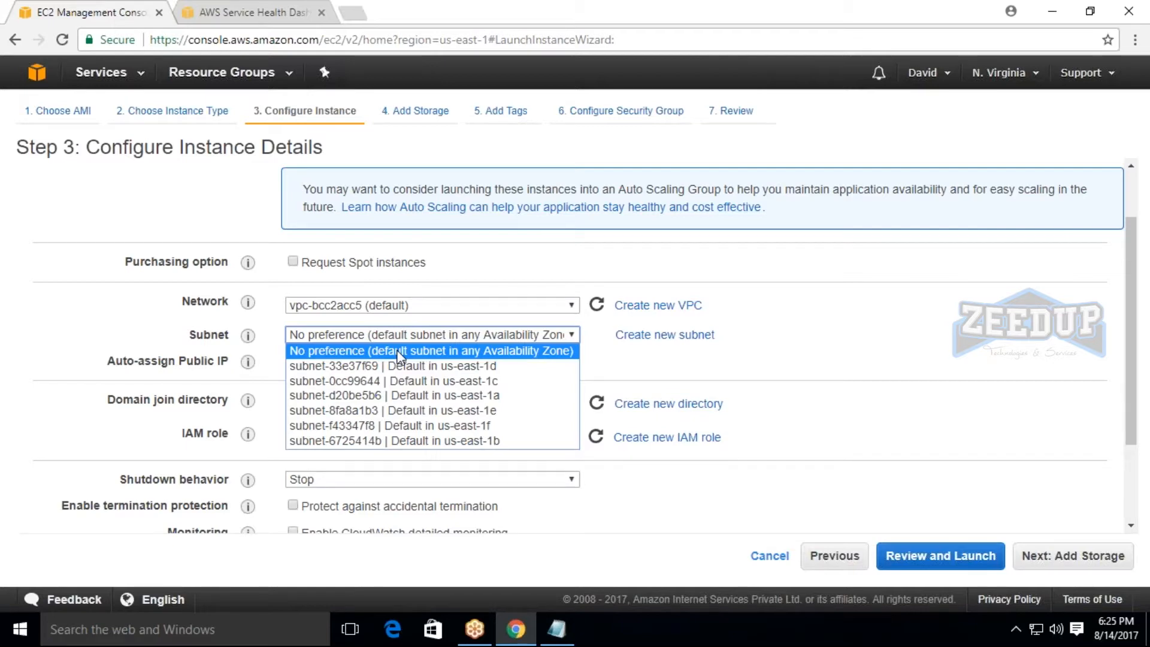
left_click(398, 353)
left_click(397, 337)
left_click(411, 367)
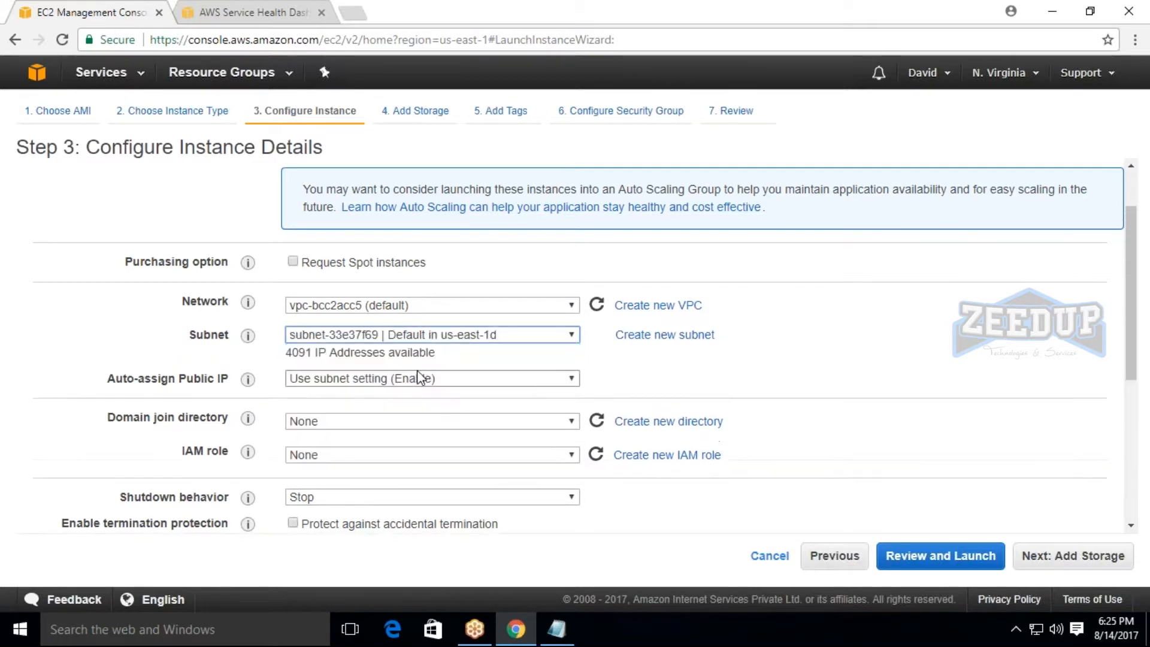
left_click(419, 335)
left_click(422, 353)
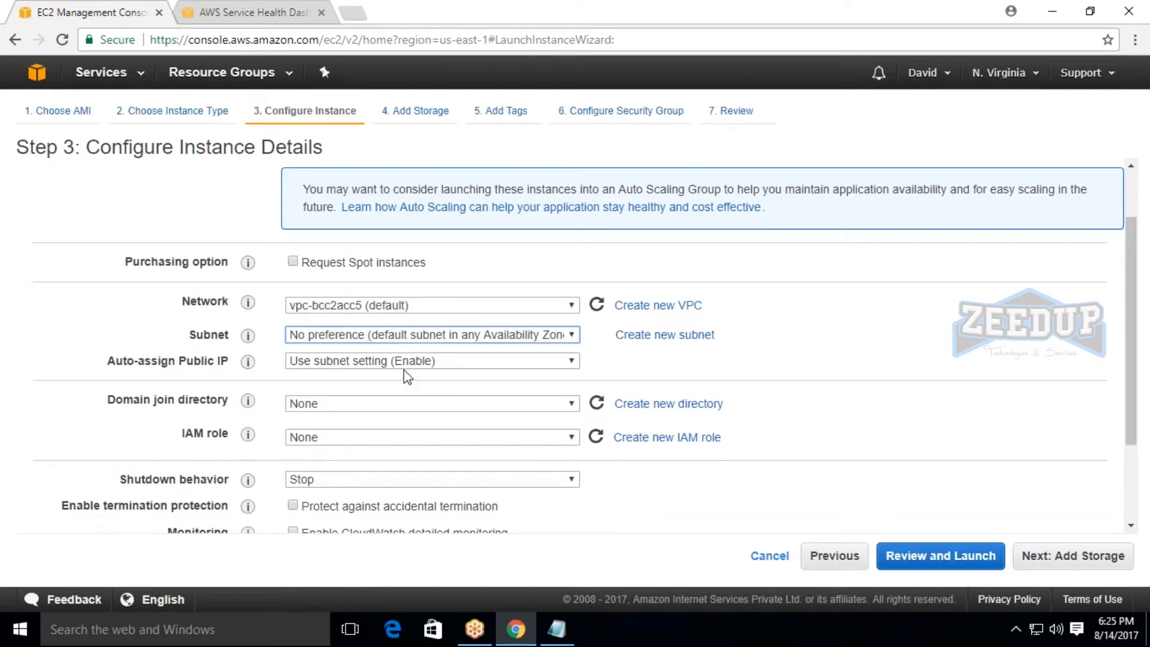
Compare the Auto-assign Public IP options and set it to Disable.
left_click_drag(91, 367, 230, 363)
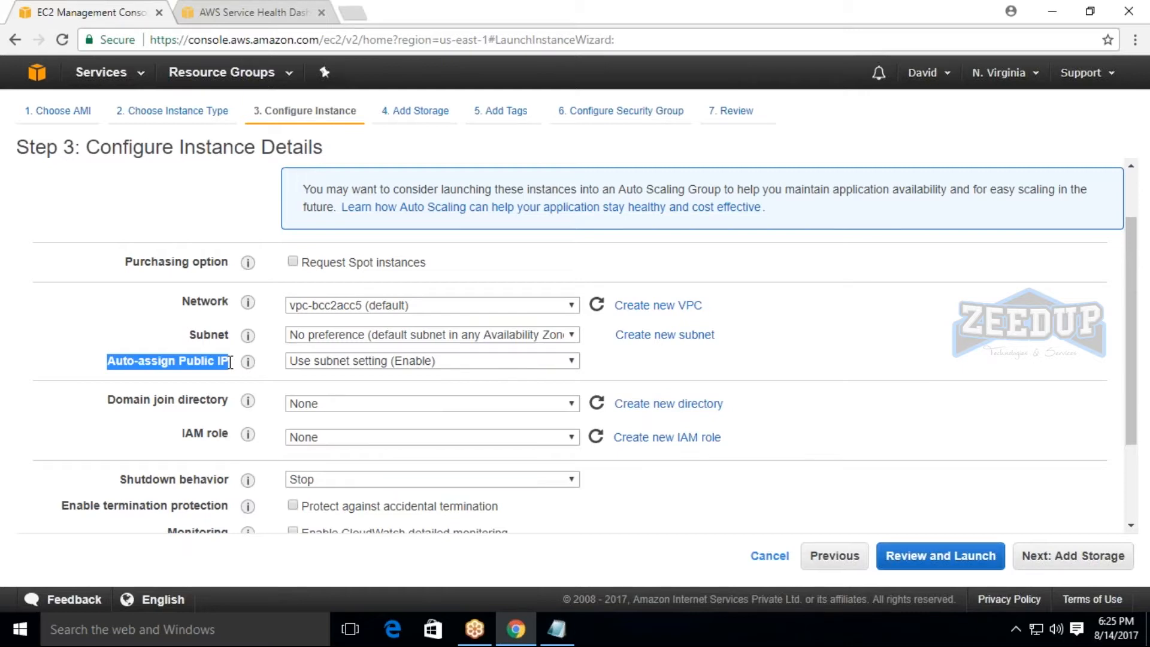
left_click(311, 361)
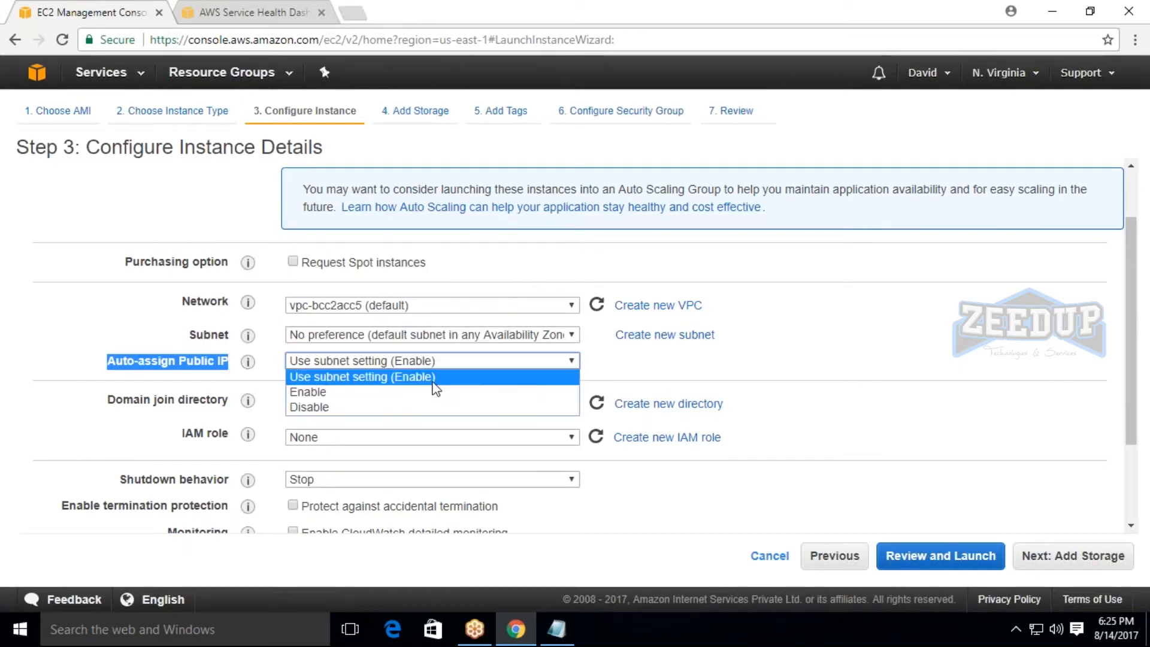
left_click(328, 408)
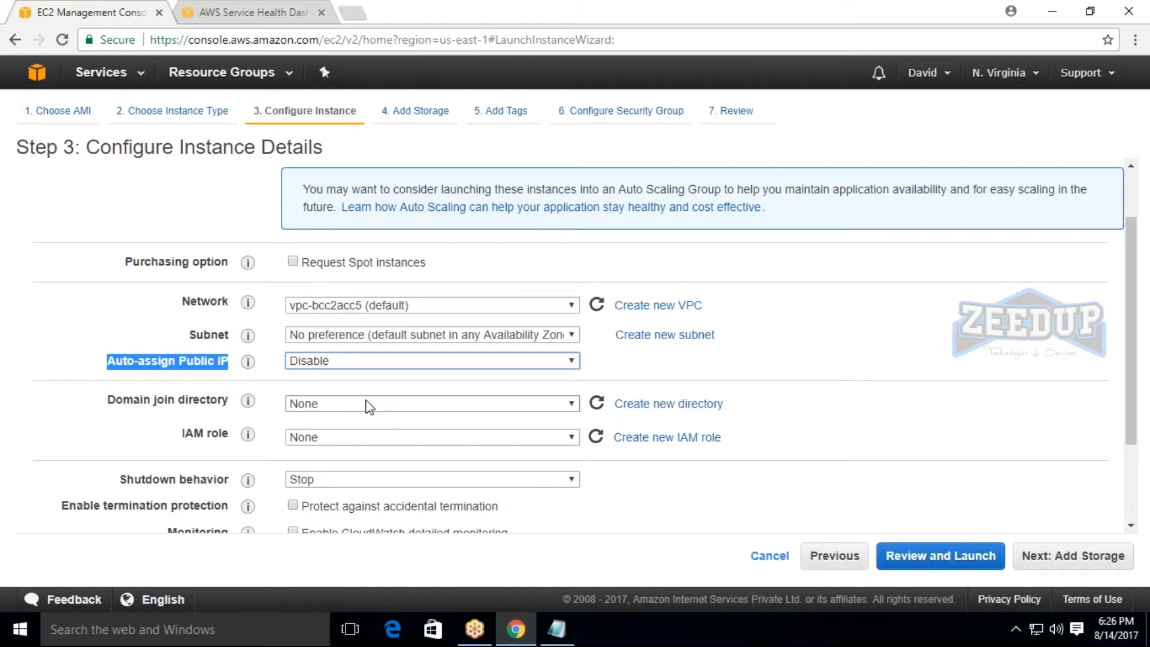
left_click(347, 359)
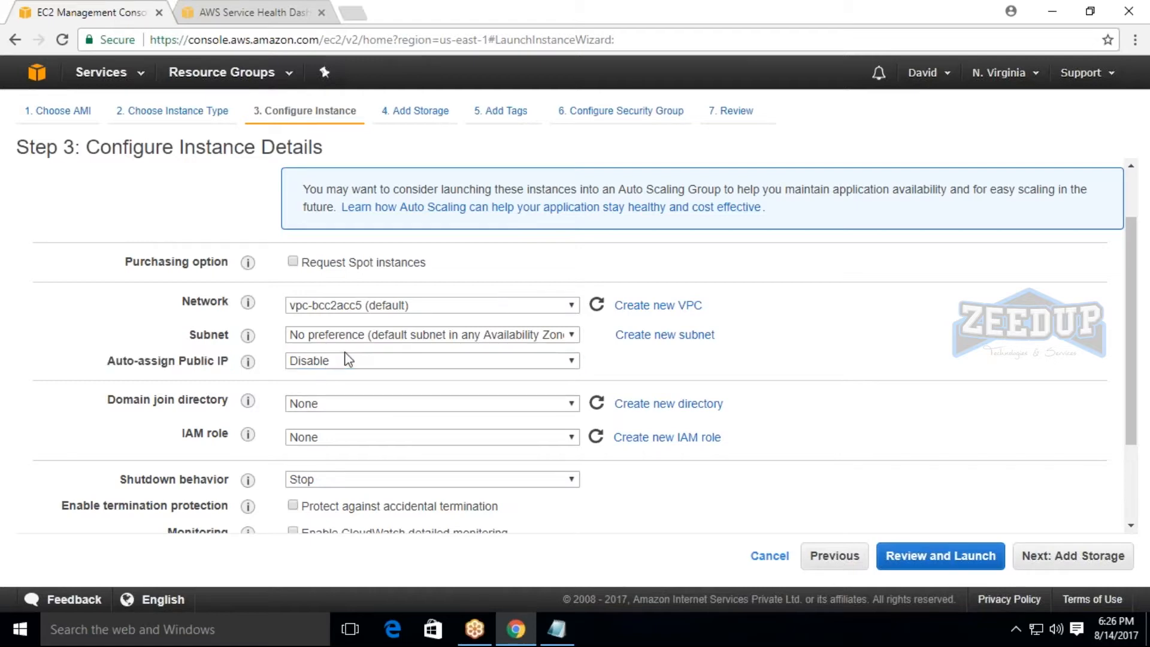
left_click(351, 362)
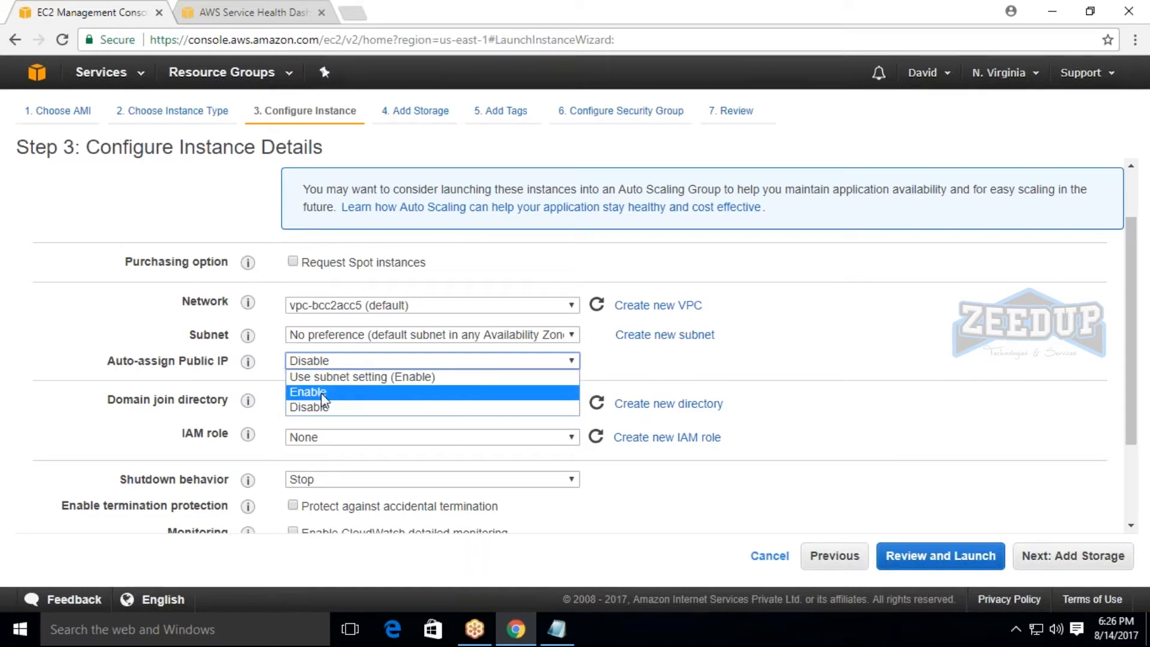
left_click(339, 392)
left_click(346, 363)
left_click(345, 407)
left_click_drag(108, 359, 259, 361)
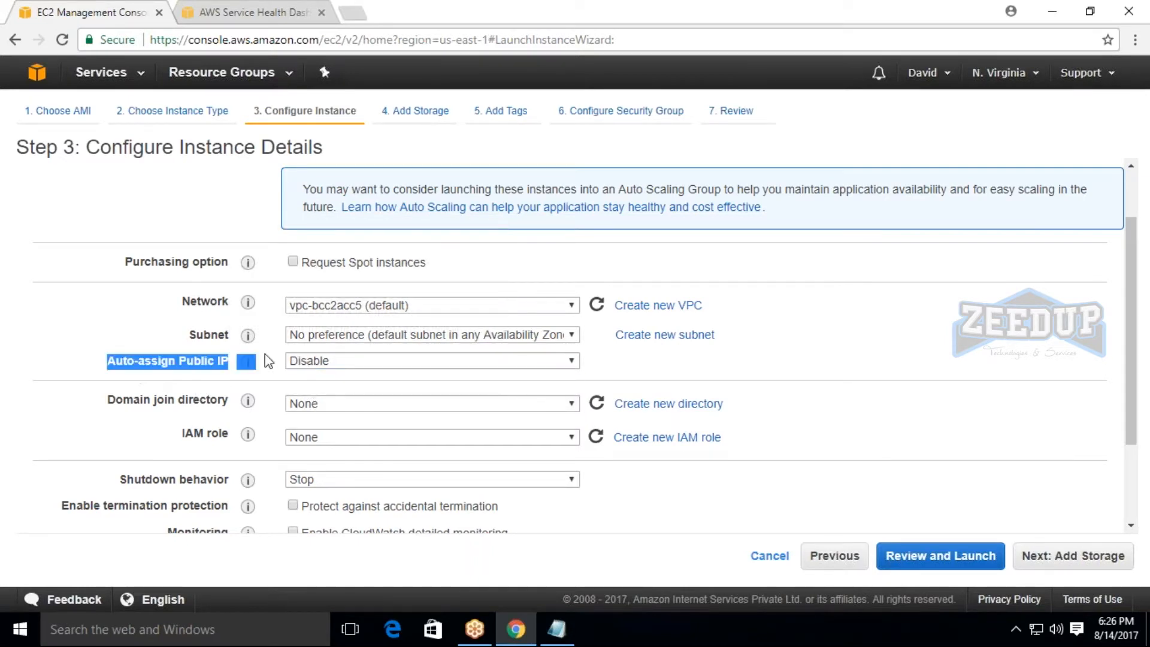
Examine the domain join directory setting and the available IAM roles, keeping the IAM role at None.
scroll(359, 375, "up", 1)
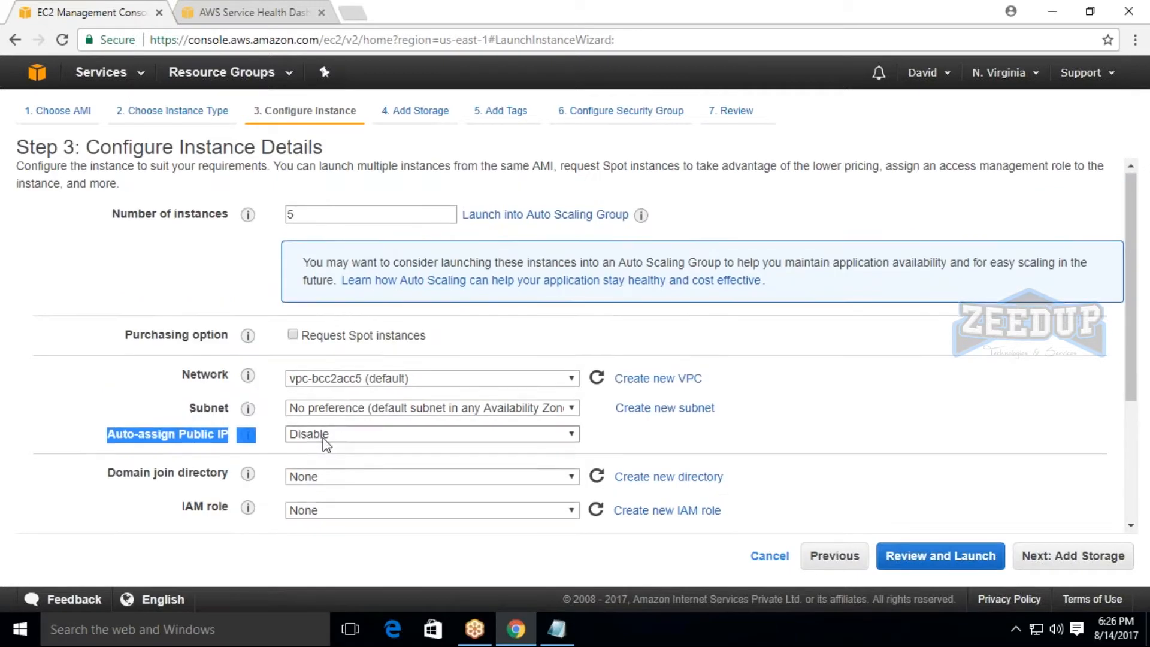
scroll(329, 442, "down", 3)
left_click(326, 285)
left_click(234, 286)
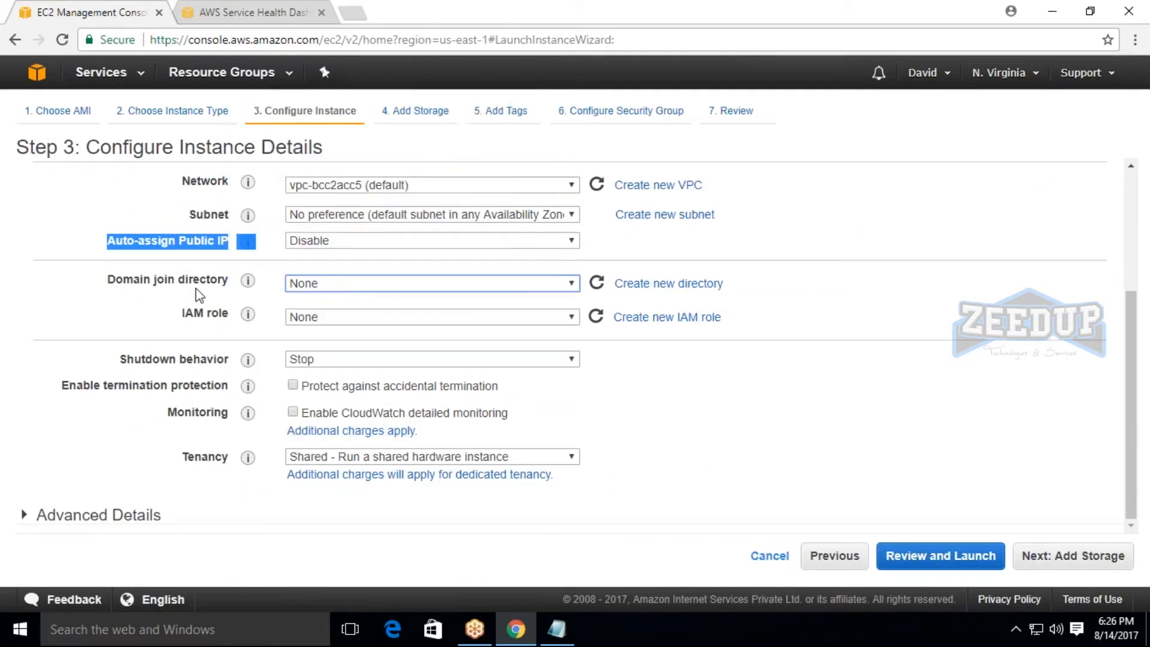
left_click_drag(89, 283, 234, 282)
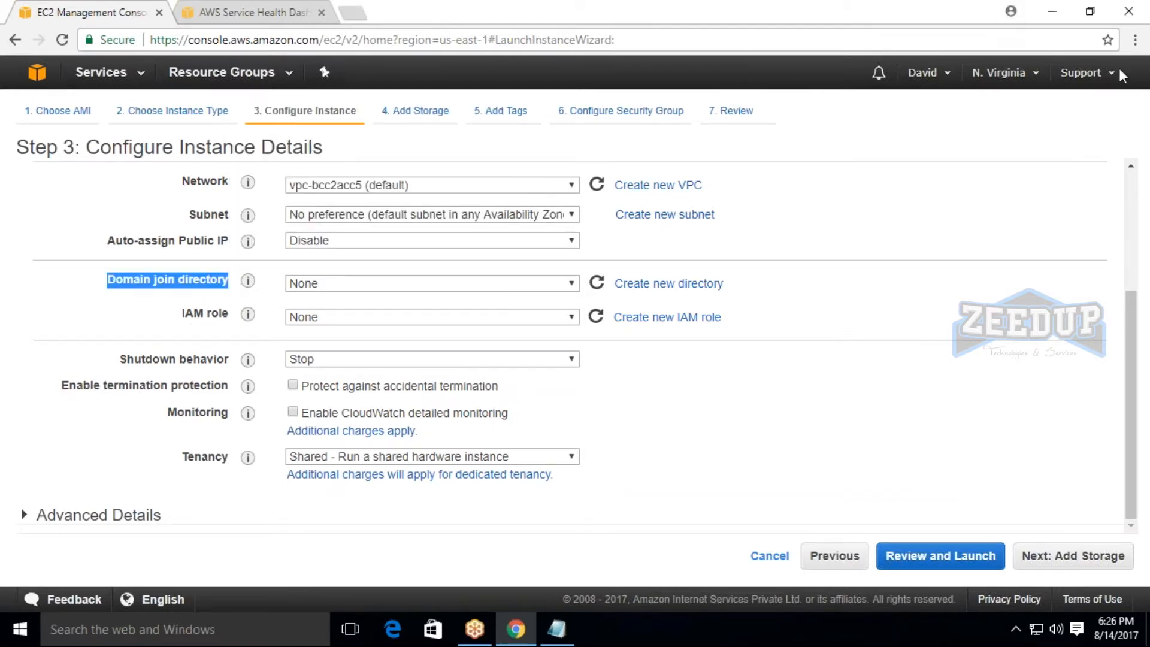
left_click(92, 311)
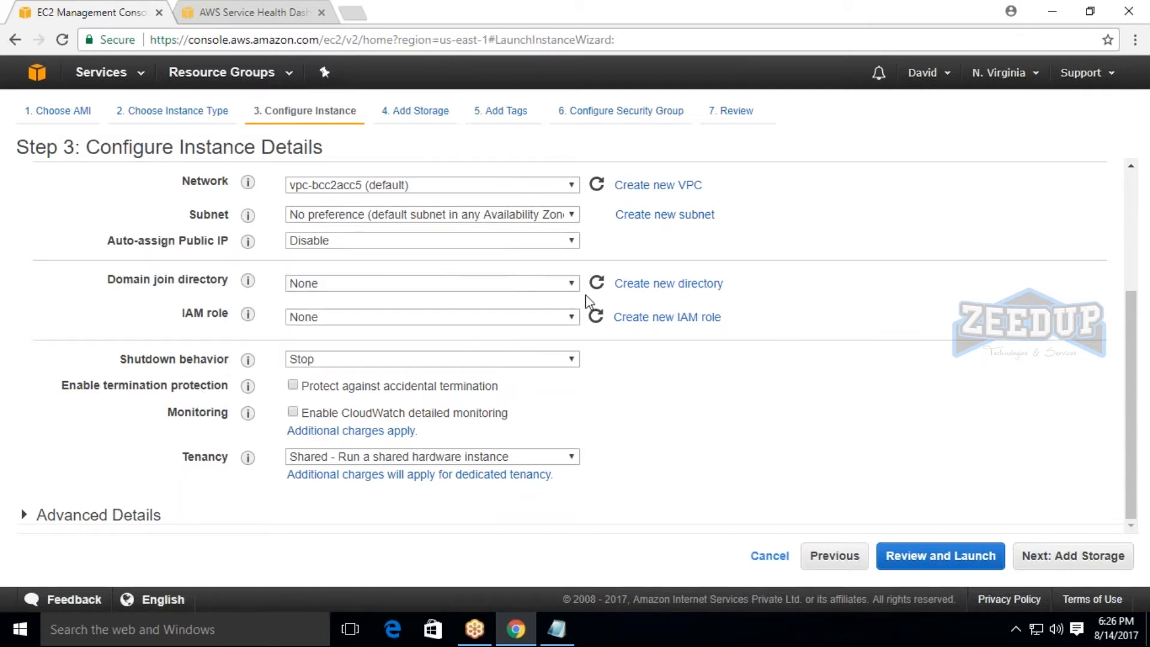
left_click(303, 318)
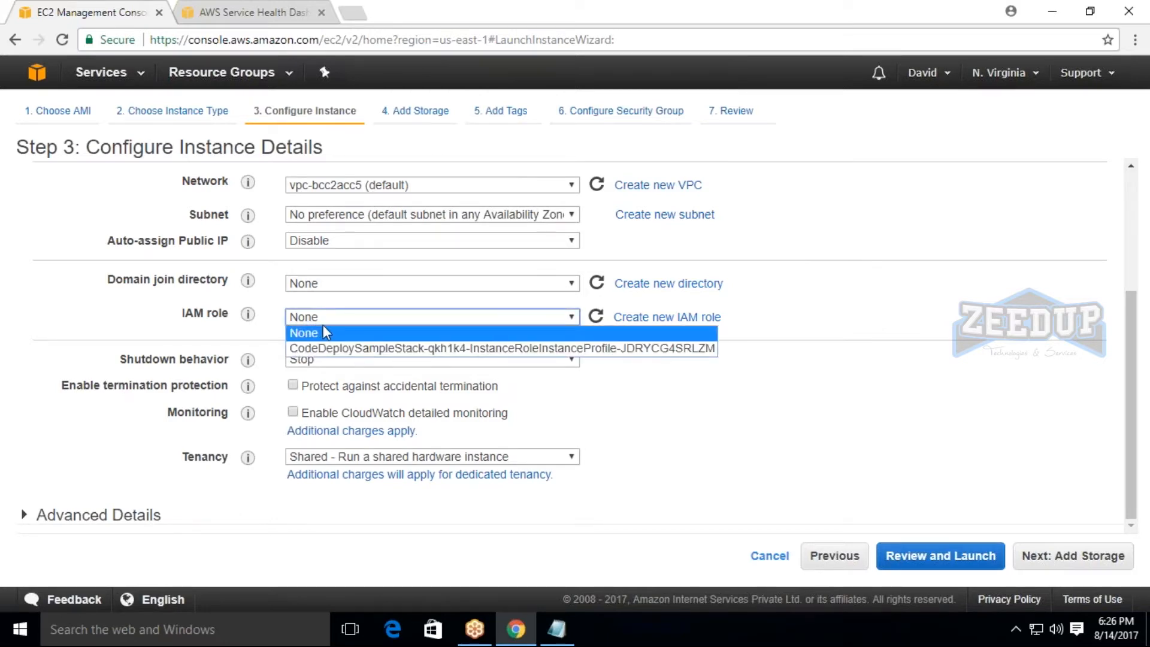
left_click(323, 331)
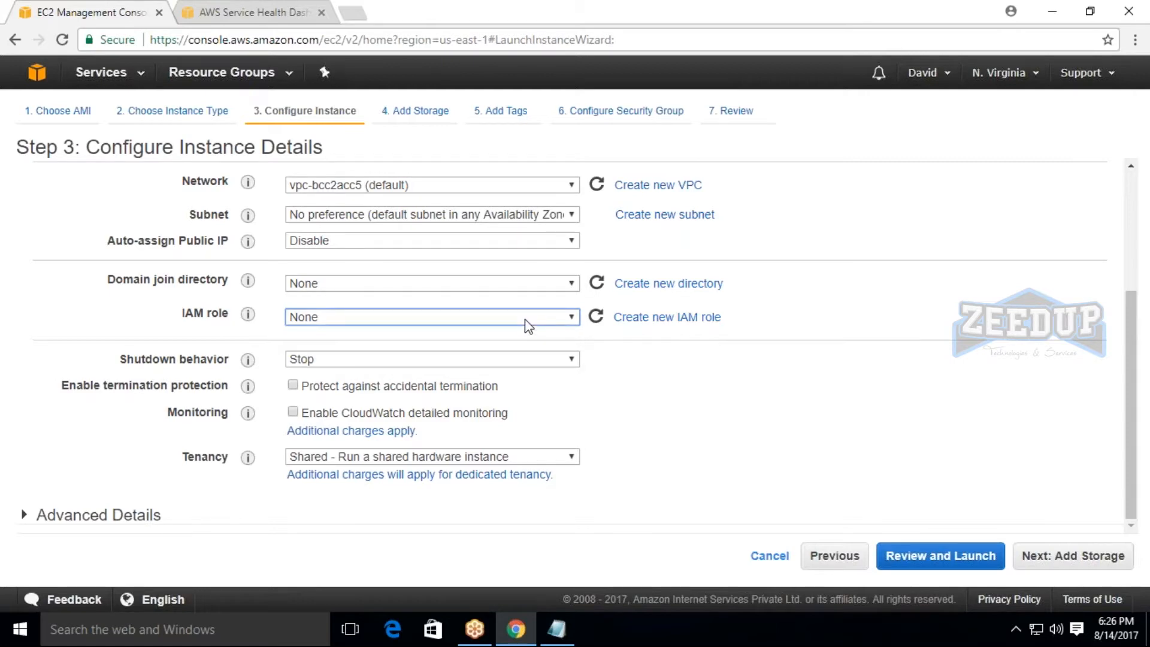
Review the shutdown behavior choices, keep Stop, and examine the termination protection setting.
left_click_drag(103, 364, 226, 359)
left_click(227, 359)
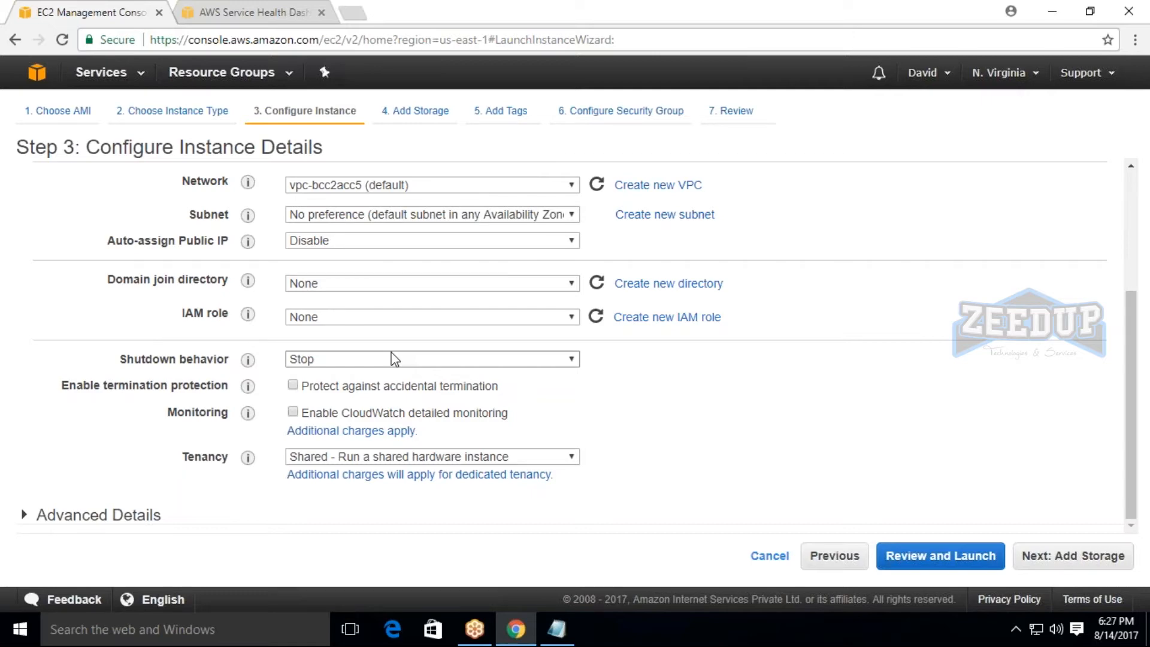
left_click(304, 362)
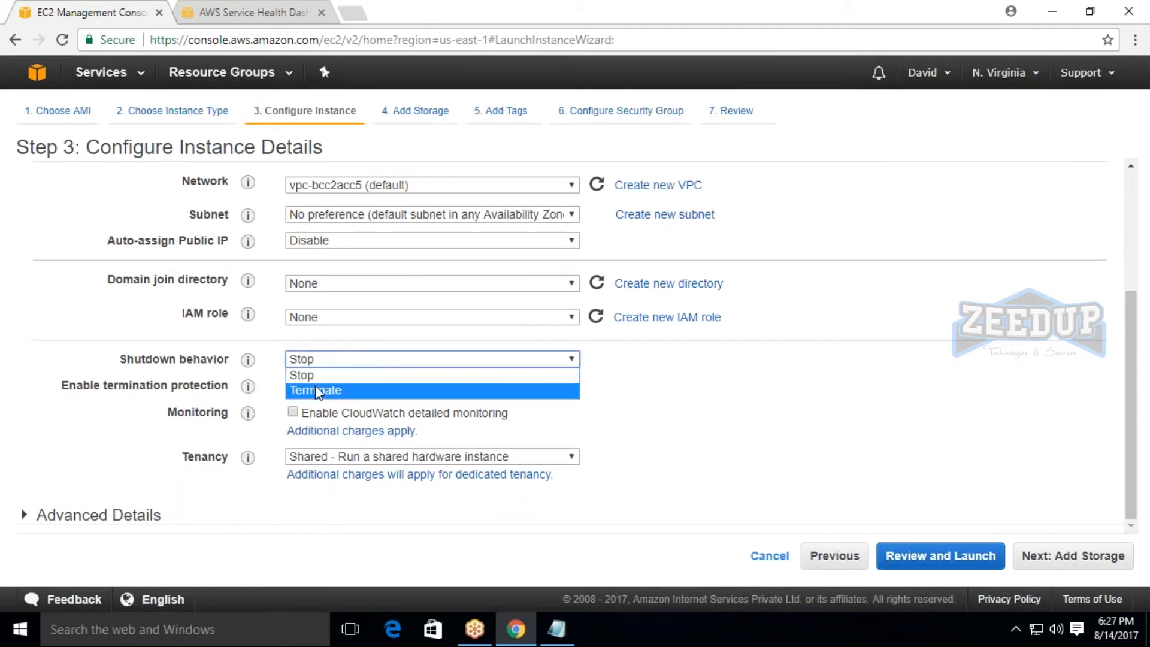
left_click(318, 378)
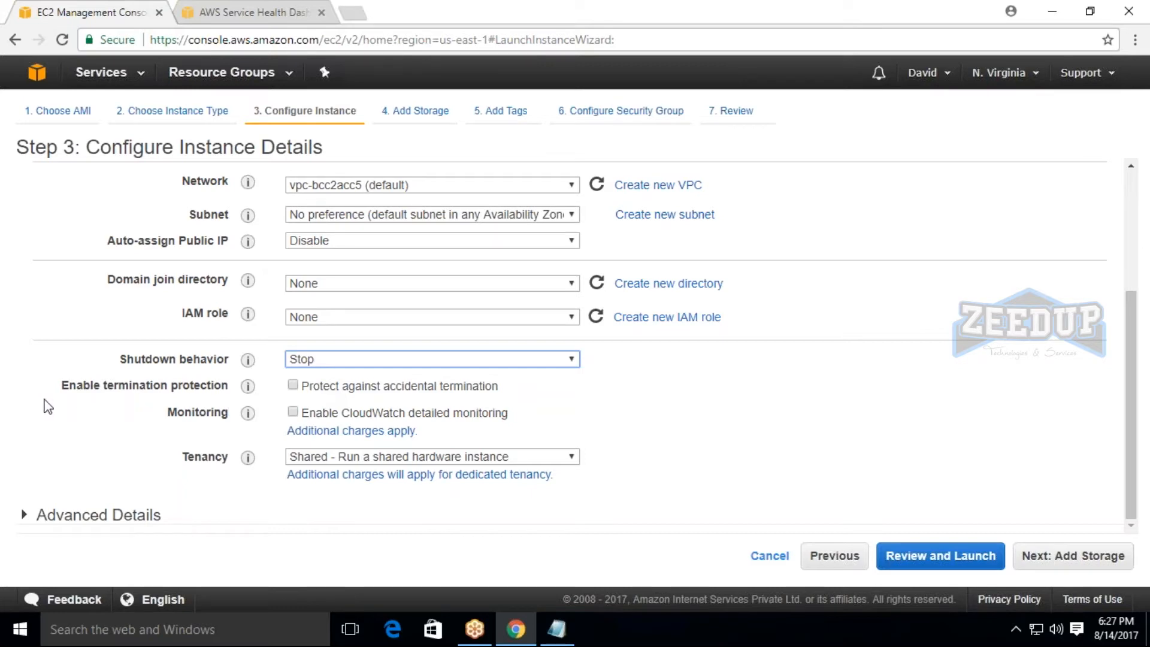
left_click_drag(45, 400, 185, 389)
left_click(186, 389)
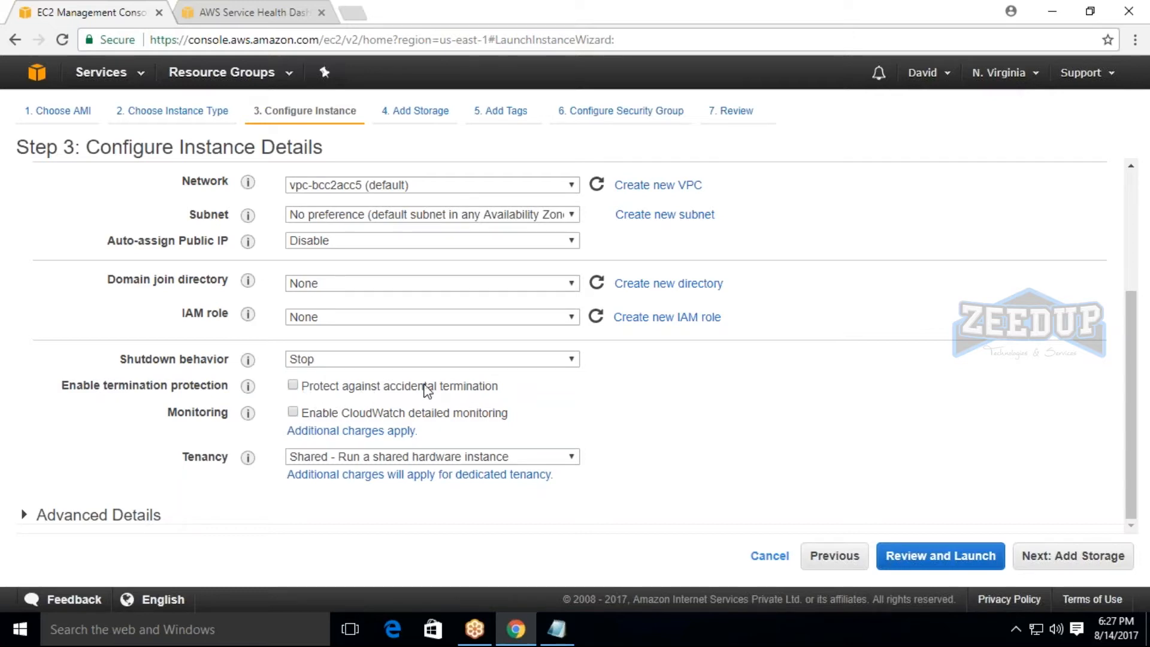
Read the monitoring description and switch CloudWatch detailed monitoring on and back off.
mouse_move(247, 417)
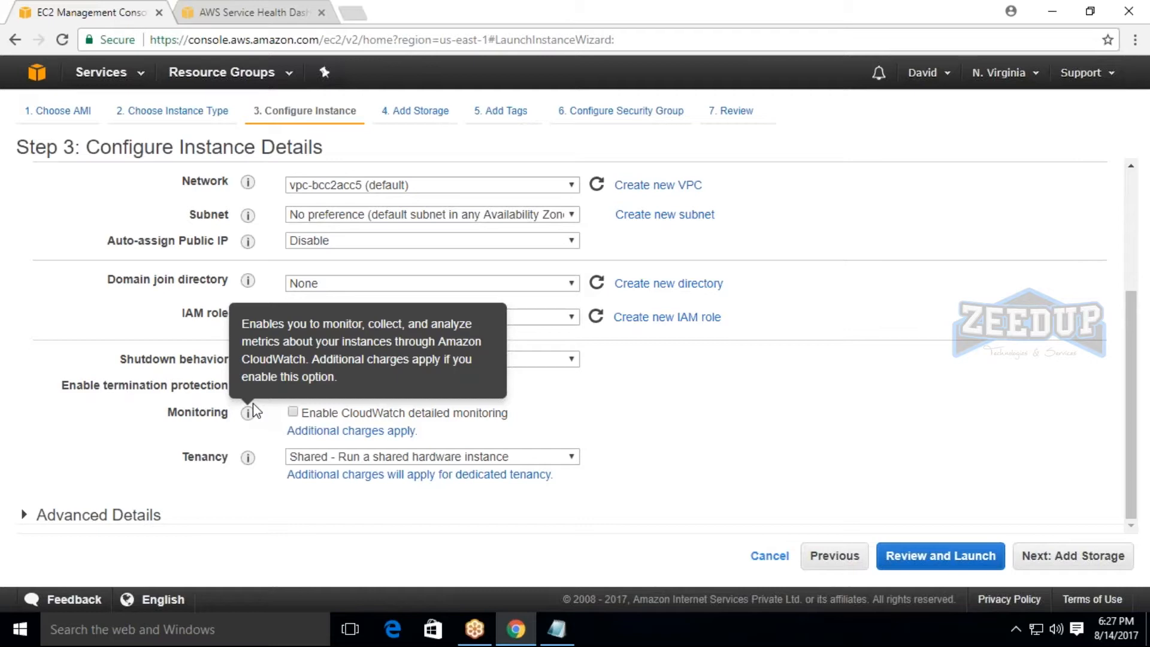
left_click(358, 417)
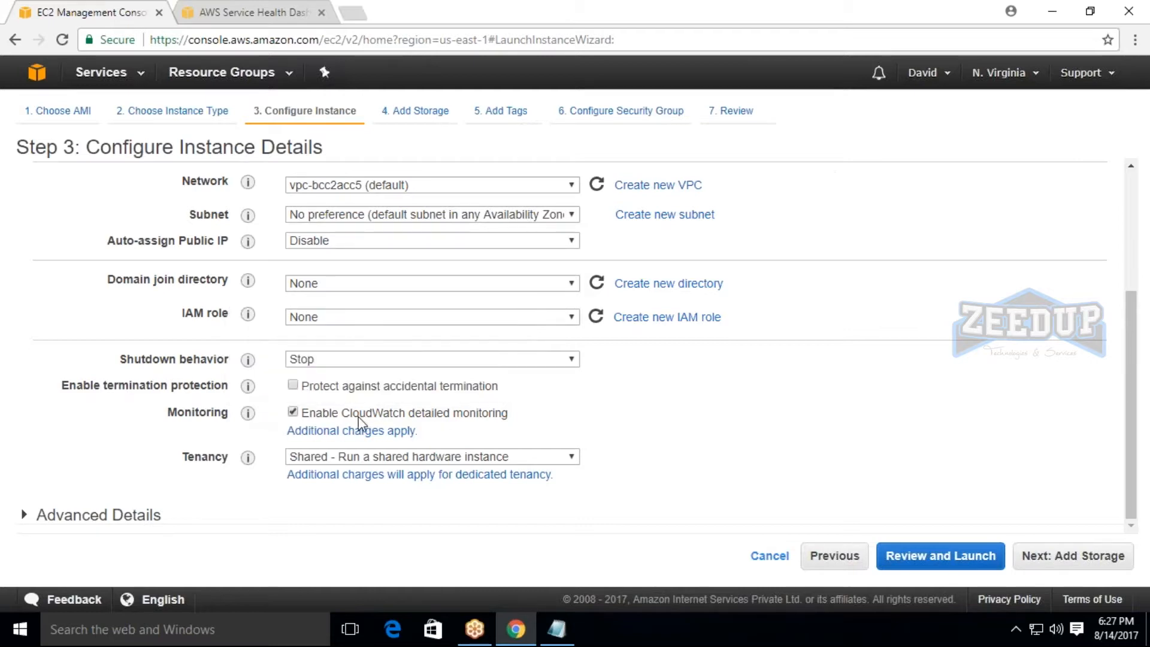
left_click(468, 414)
Review the tenancy choices, keep Shared - Run a shared hardware instance, and proceed to the storage settings.
left_click_drag(183, 460, 229, 460)
left_click(229, 460)
left_click(340, 459)
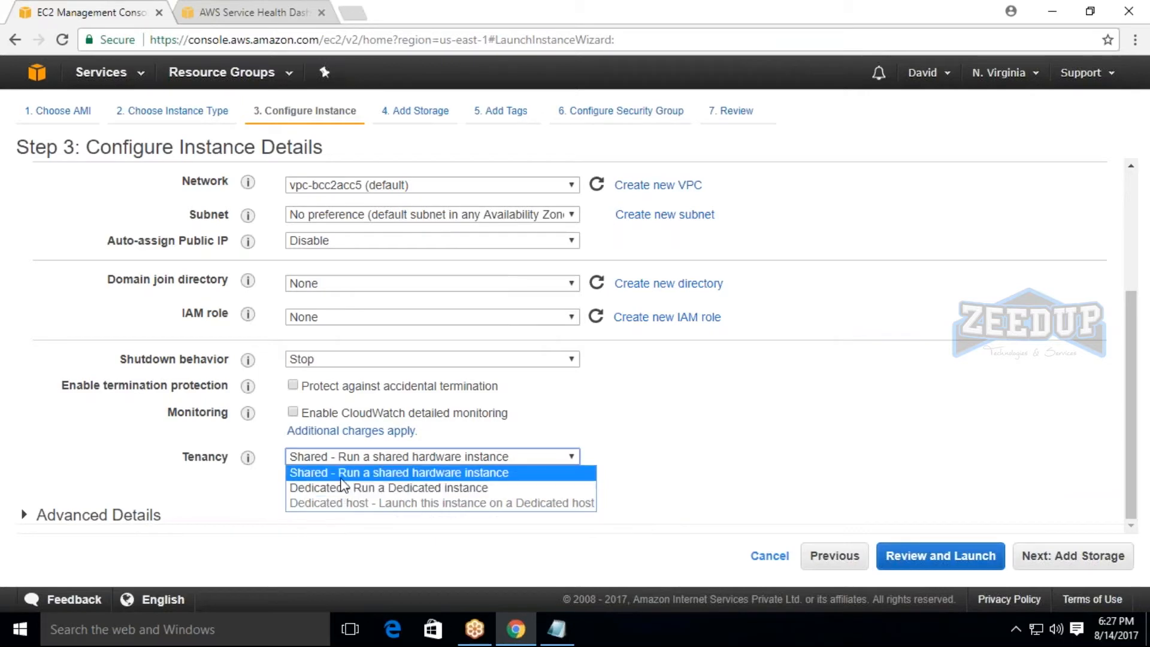
left_click(403, 473)
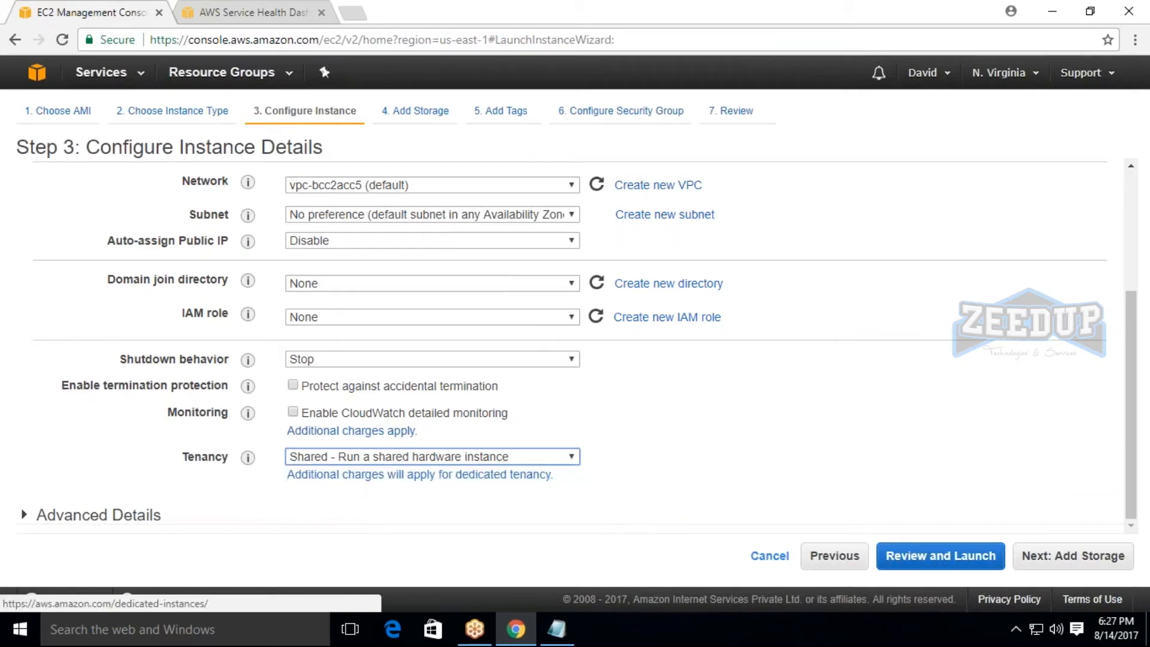
left_click(405, 463)
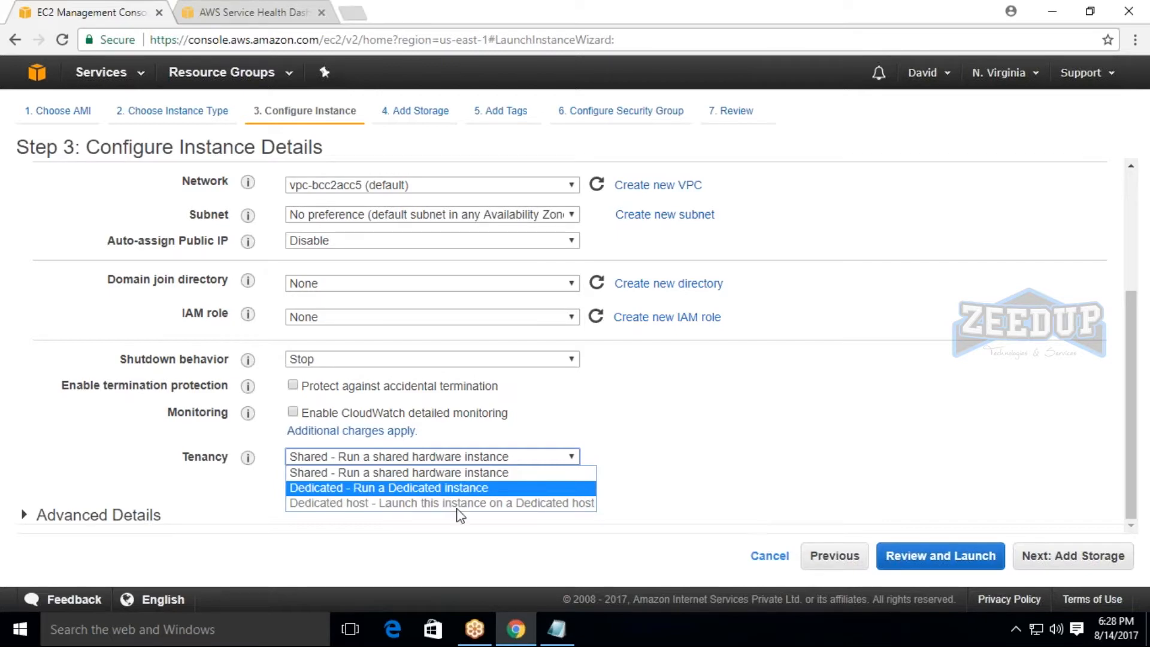
left_click(344, 544)
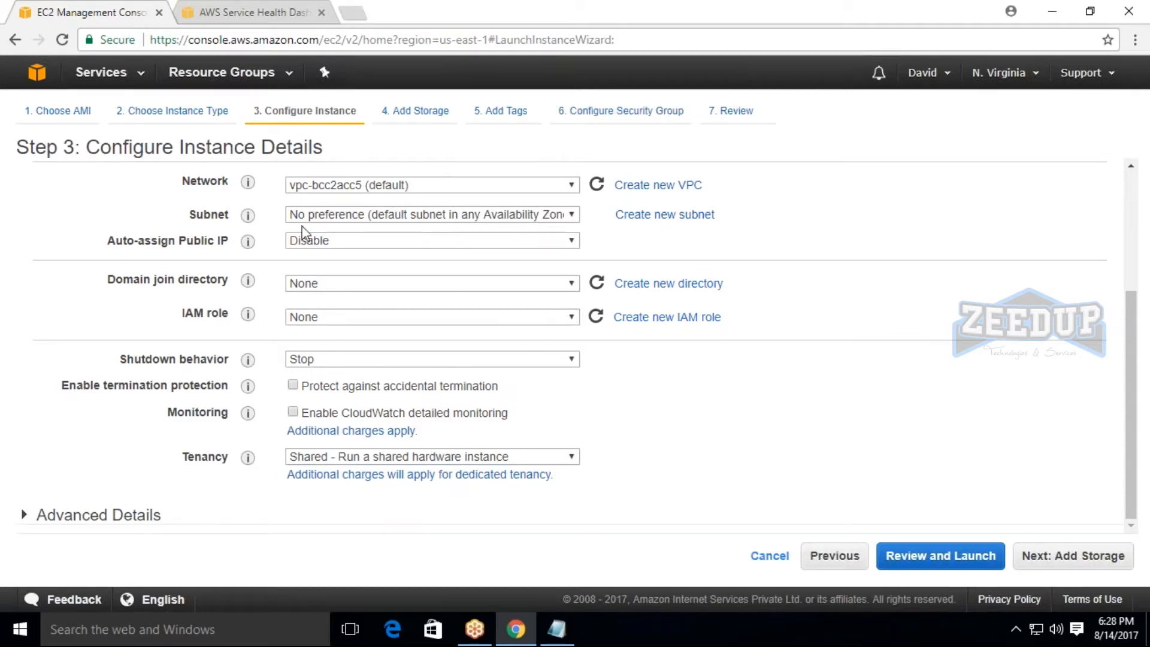
left_click(1107, 564)
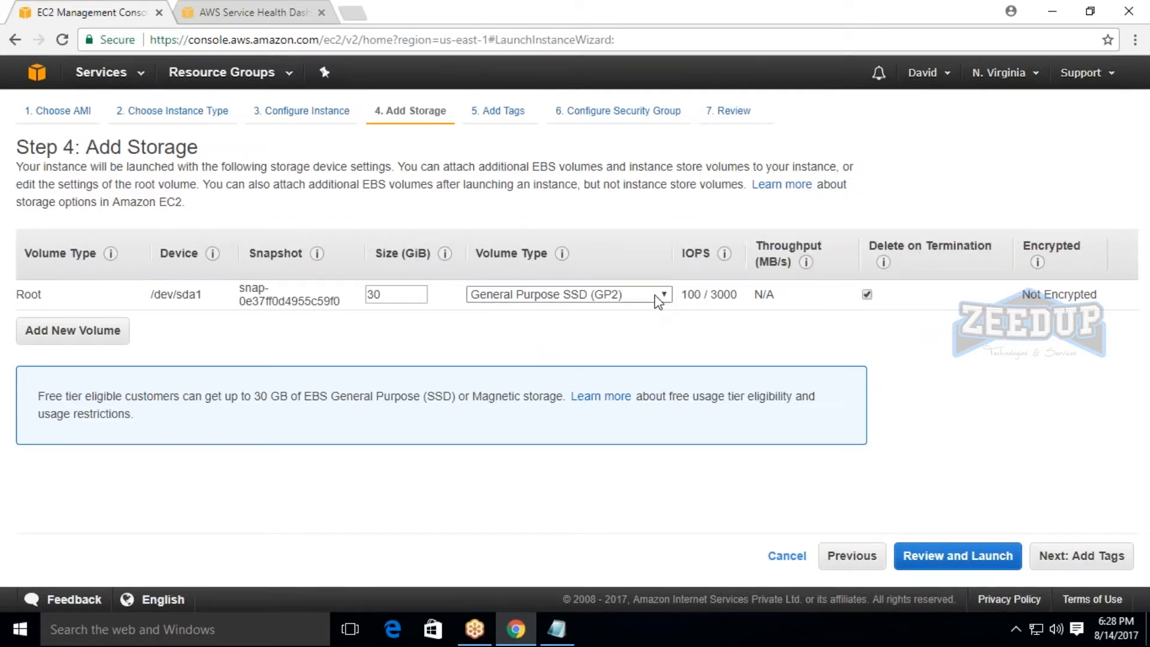
Add an extra EBS volume, and compare its size with the root volume's size and the free tier storage note.
left_click(89, 330)
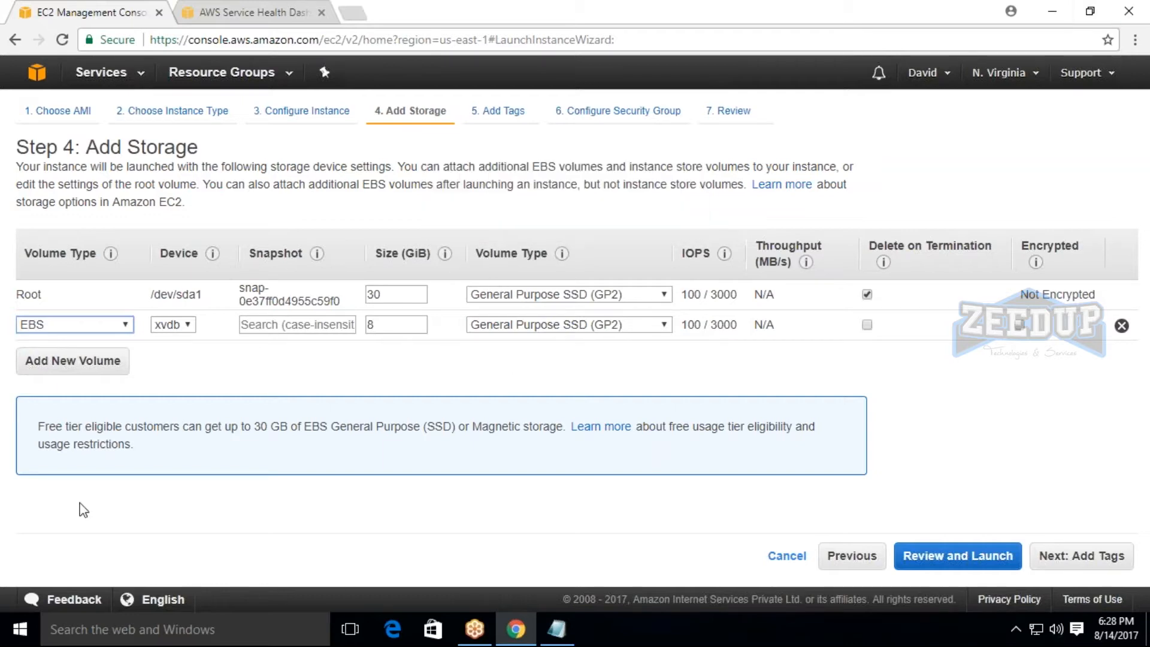
double_click(378, 328)
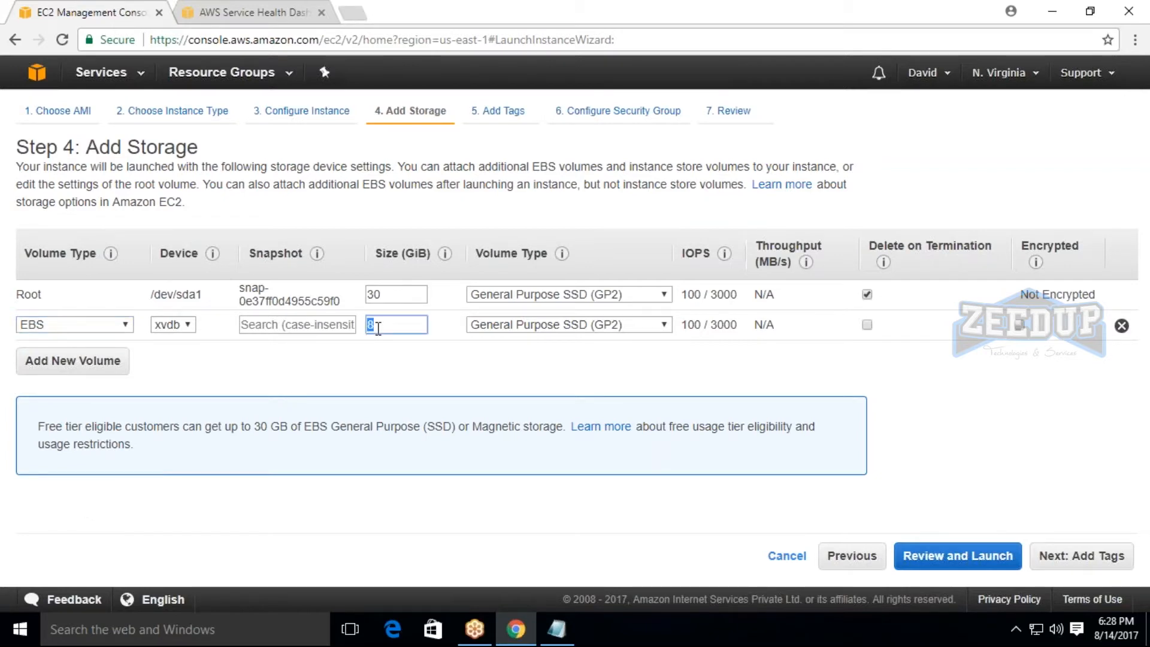
double_click(385, 292)
double_click(376, 328)
left_click(377, 328)
left_click_drag(36, 425, 182, 444)
left_click(183, 443)
Switch the root volume's Delete on Termination off and back on, and remove the extra EBS volume.
left_click_drag(870, 246, 1001, 247)
left_click(1005, 247)
left_click(867, 294)
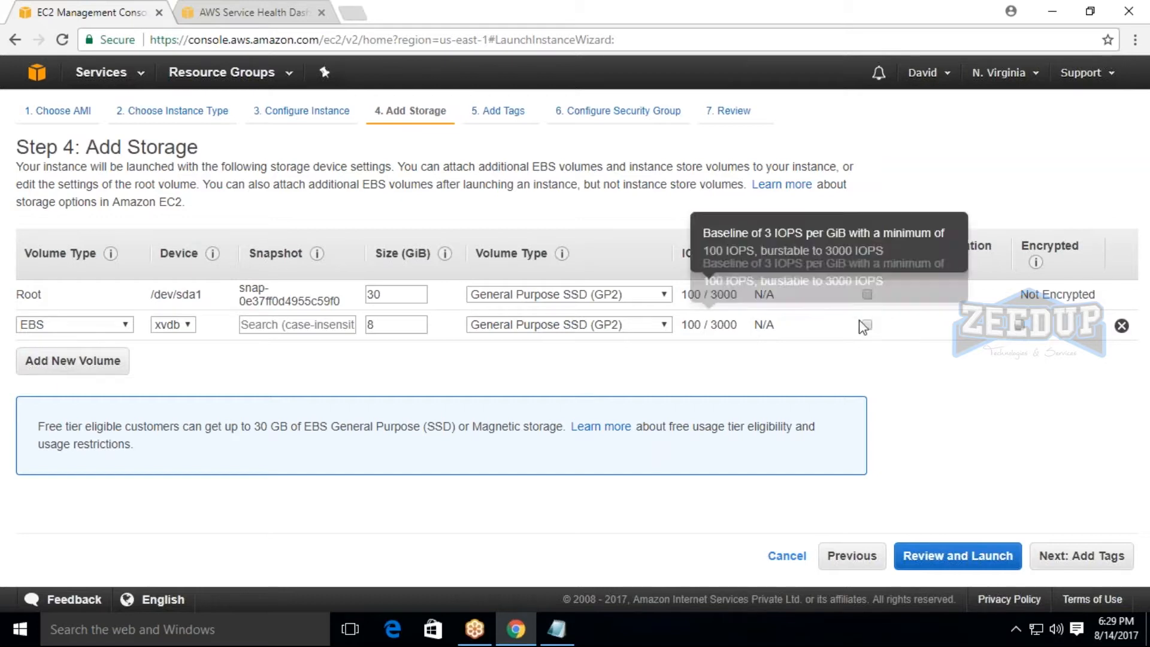
left_click(867, 294)
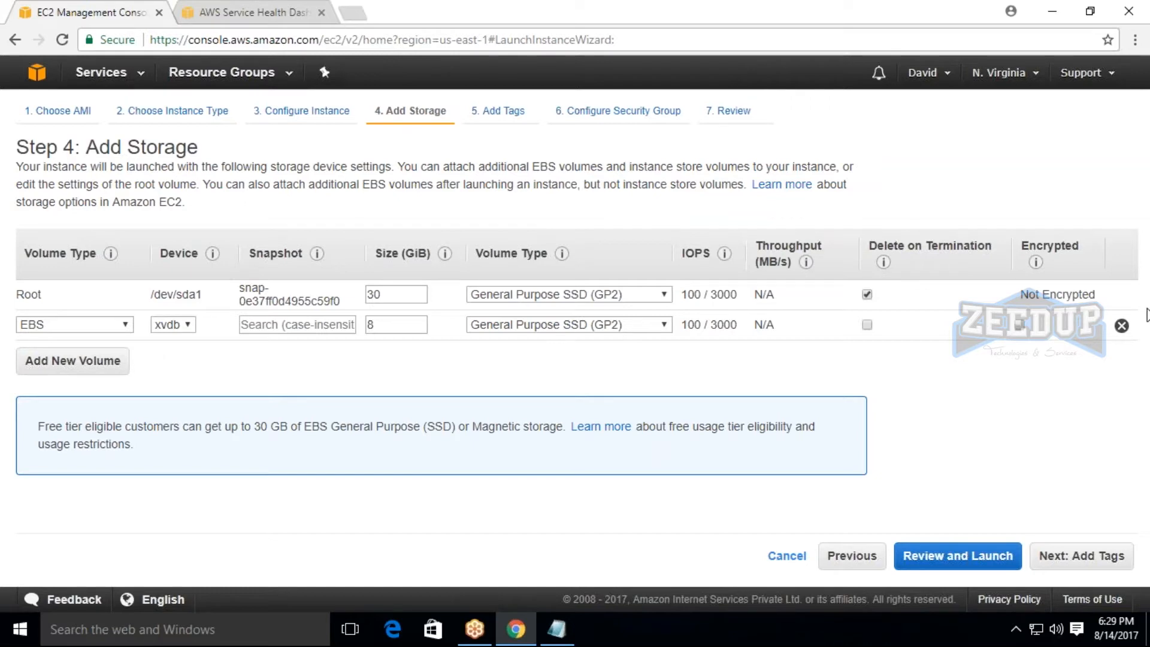
left_click(1123, 326)
Proceed to the tags and add one with the key webserver and the value Ec2instance.
left_click(1081, 556)
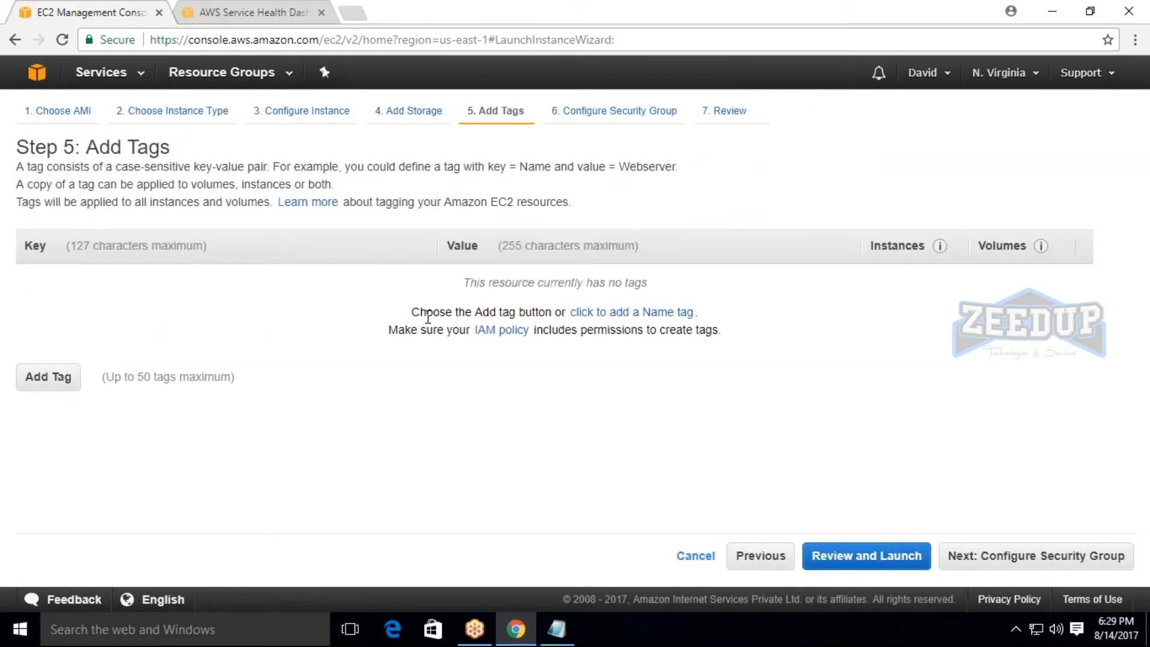
left_click(24, 379)
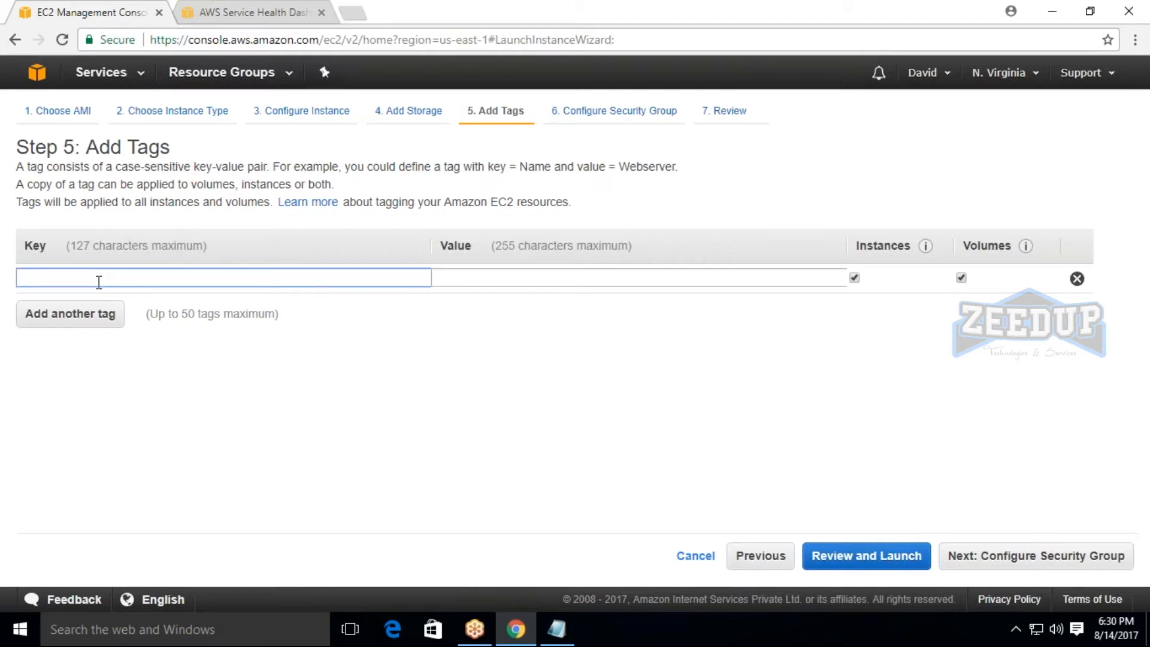
type("W")
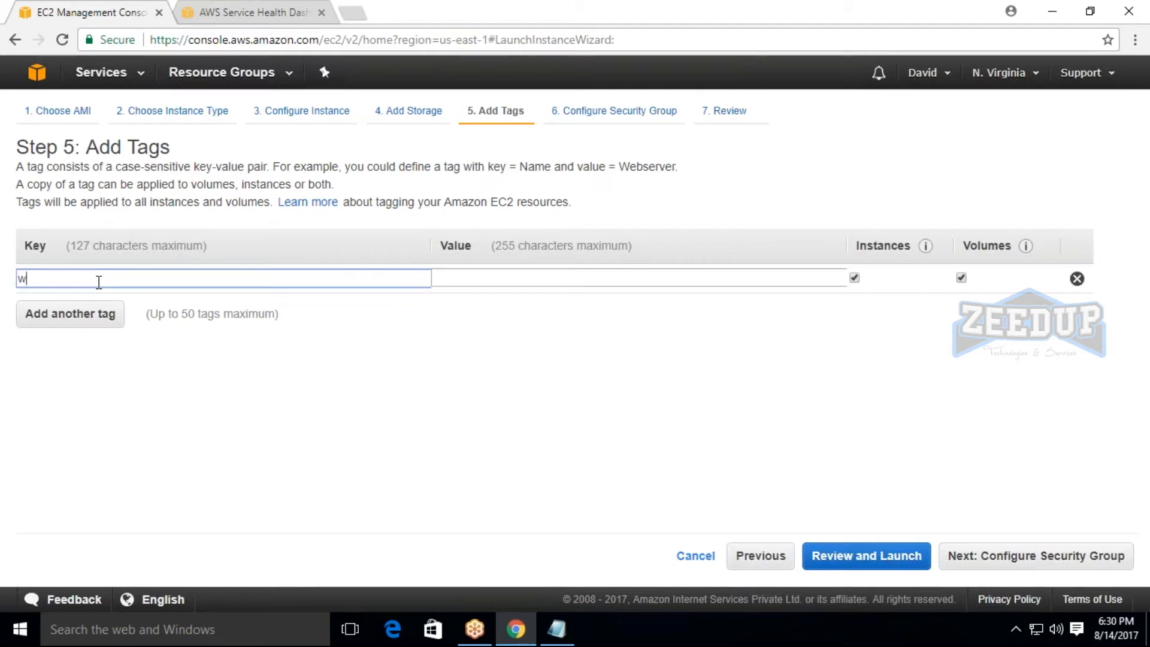
type("ebserver")
key("Tab")
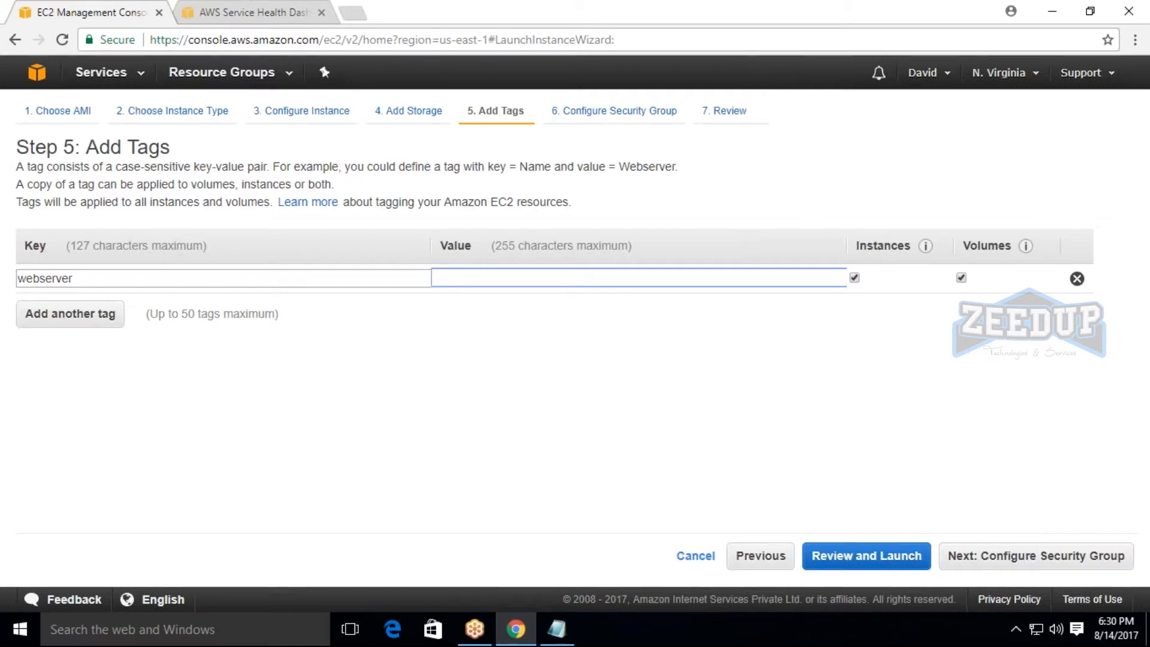
type("Ec2i")
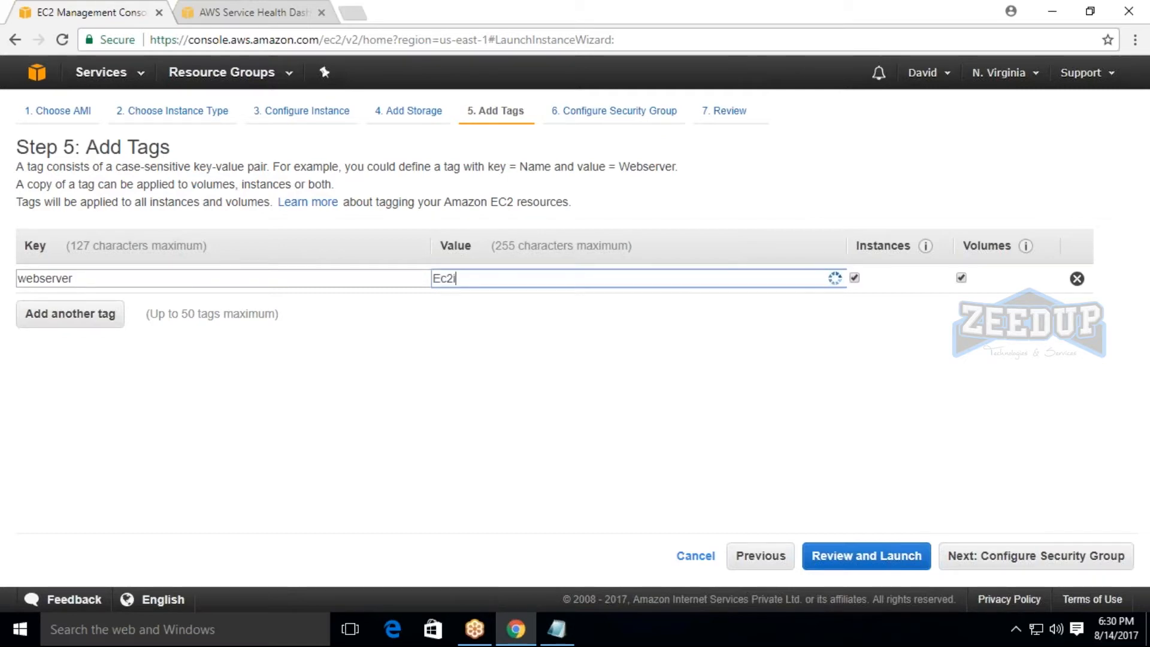
type("nstance")
Proceed to the security group configuration and look over its default settings.
left_click(1019, 556)
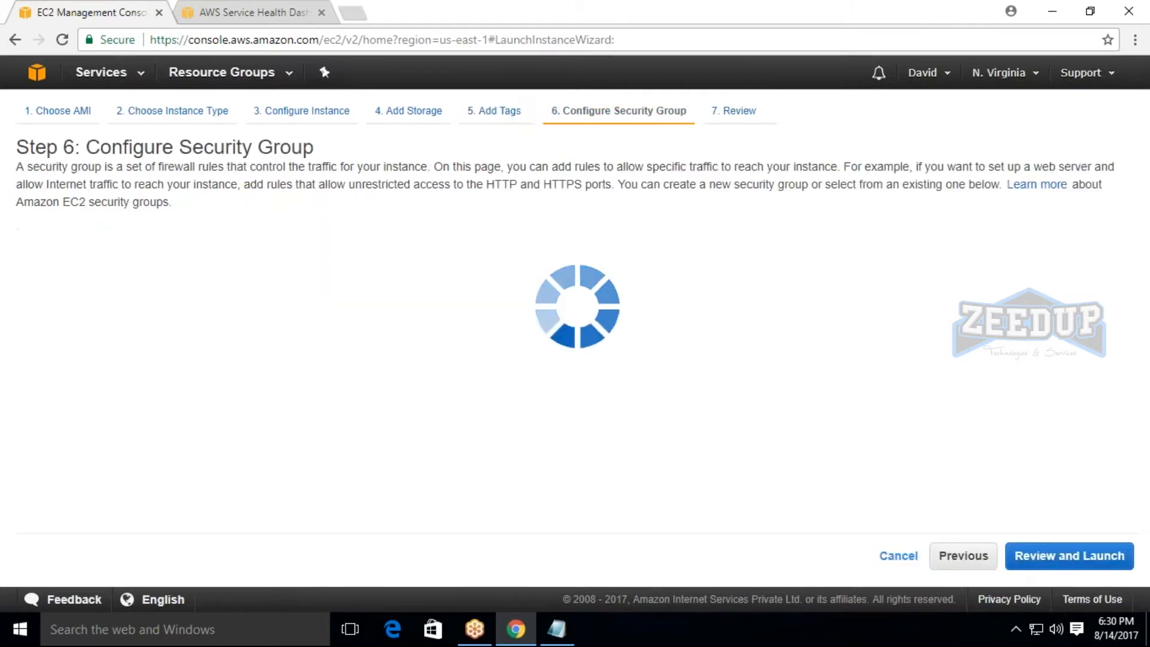
left_click_drag(81, 147, 303, 146)
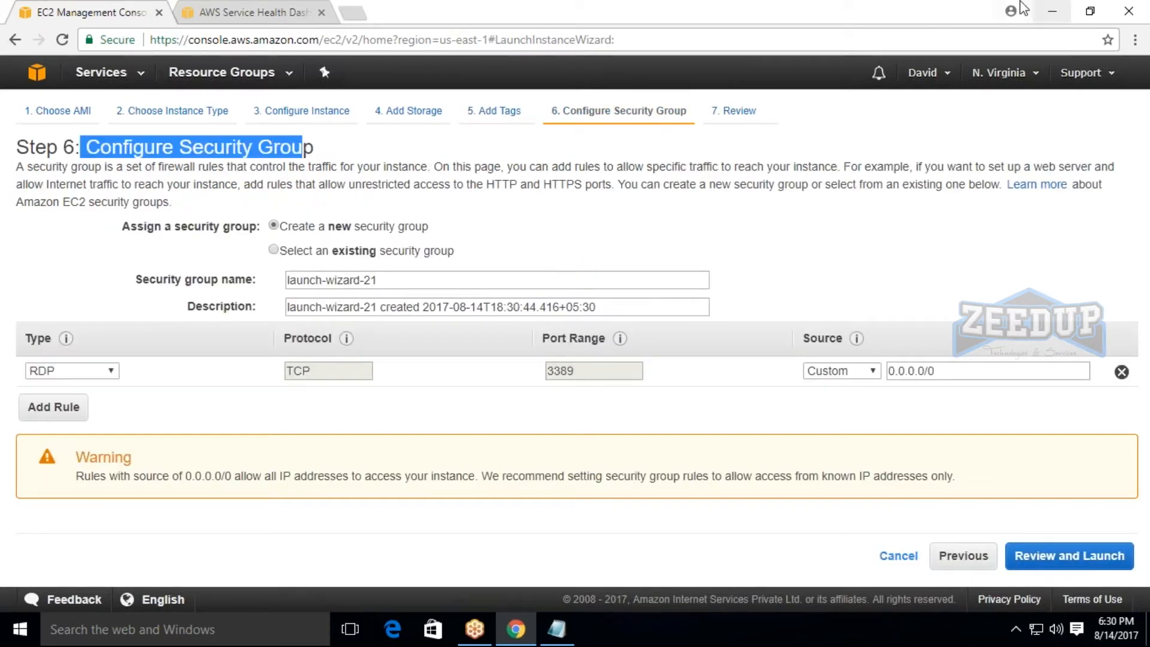
left_click(998, 20)
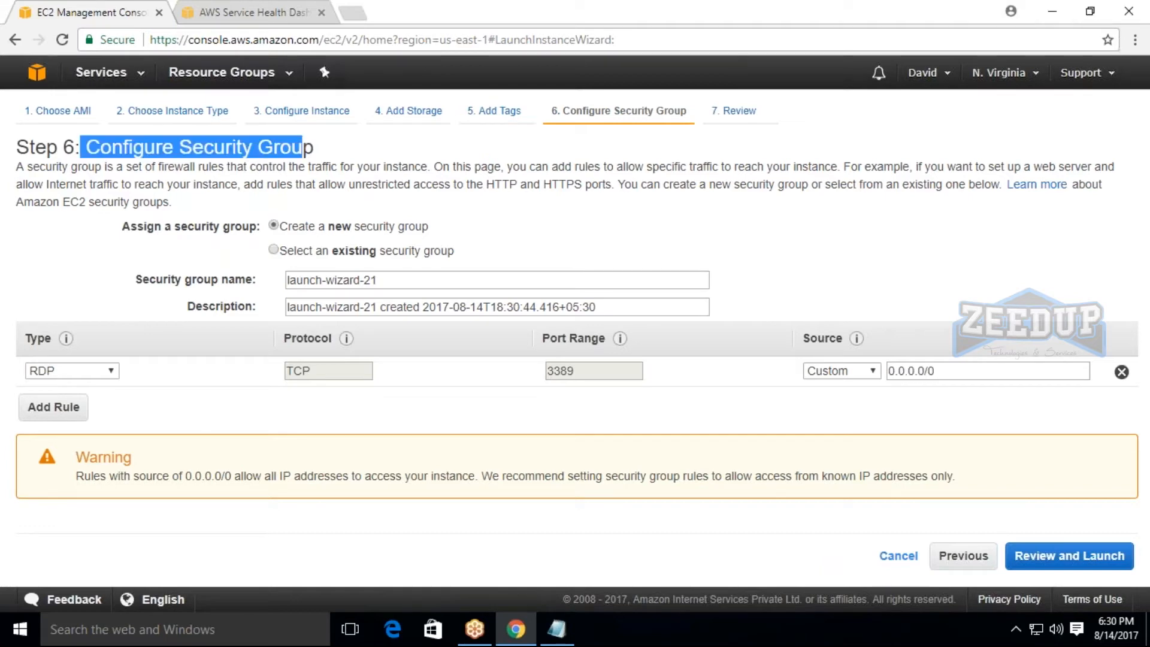
left_click(329, 154)
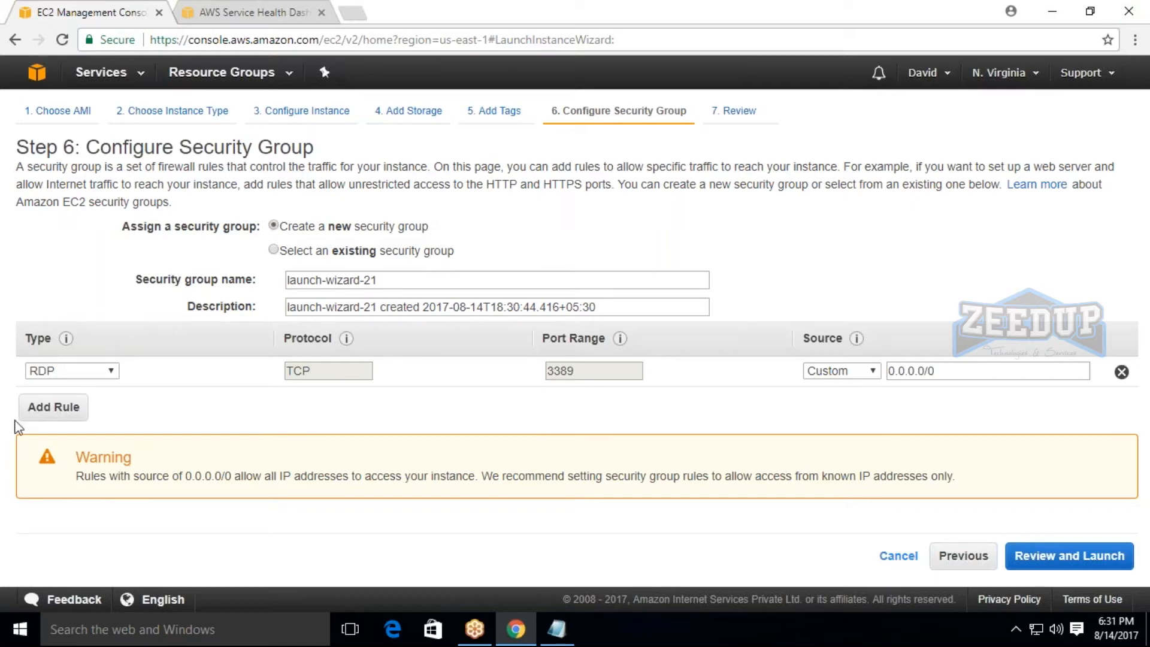
View the inbound rules of the existing default security group, and return to creating a new security group.
left_click(277, 250)
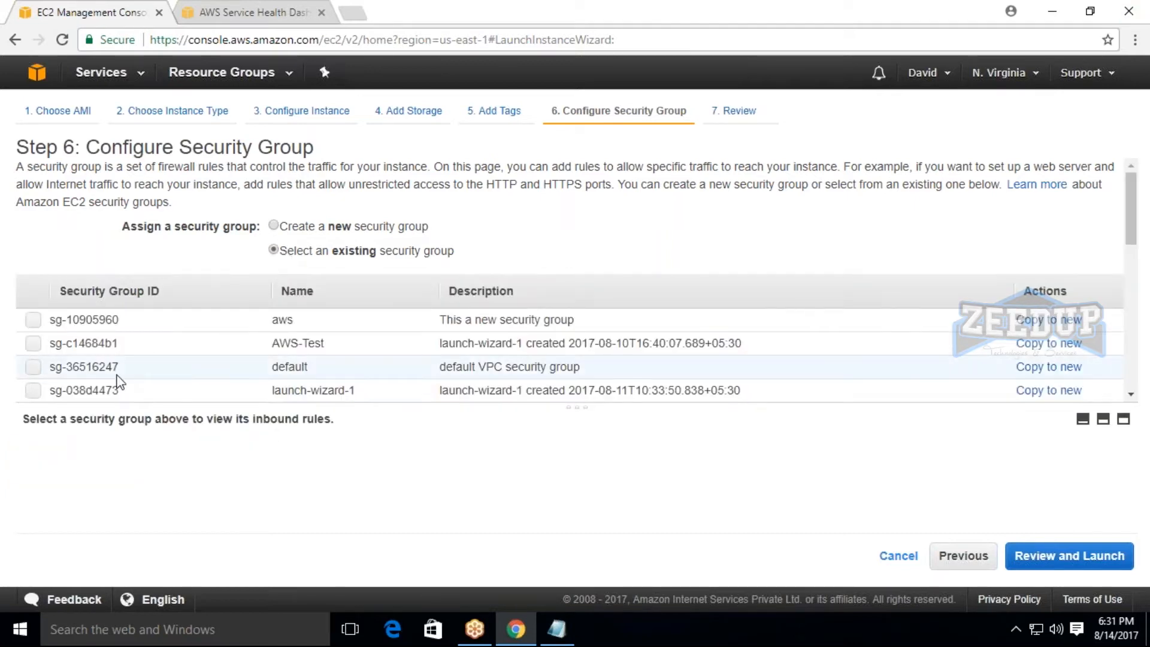
left_click(33, 367)
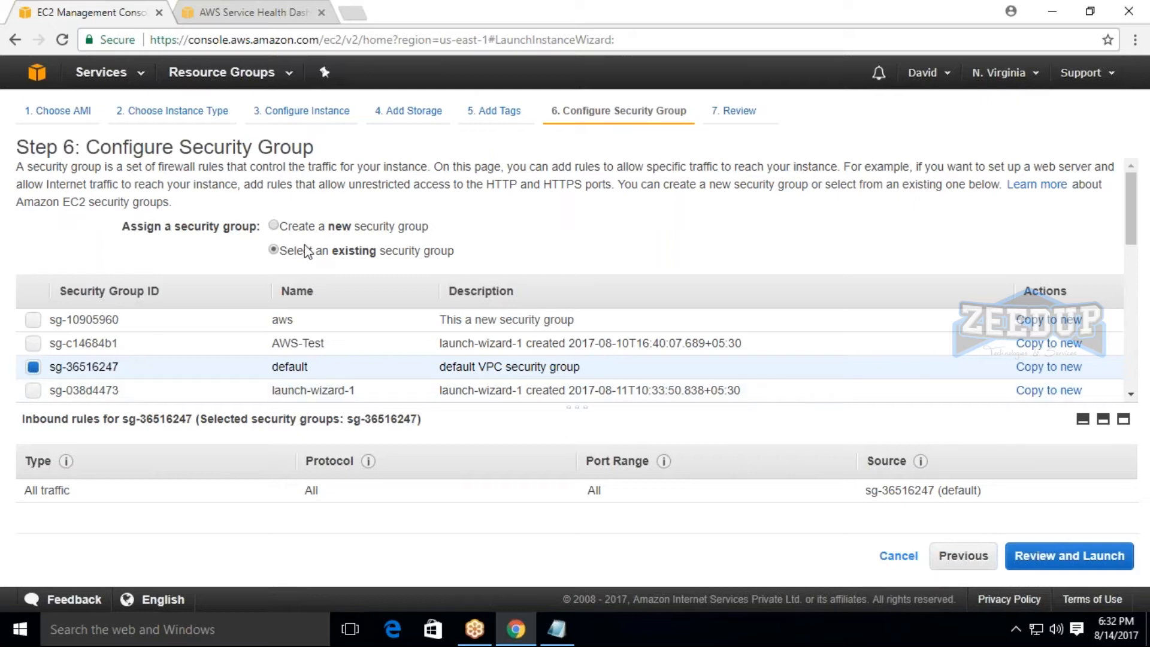
left_click(274, 226)
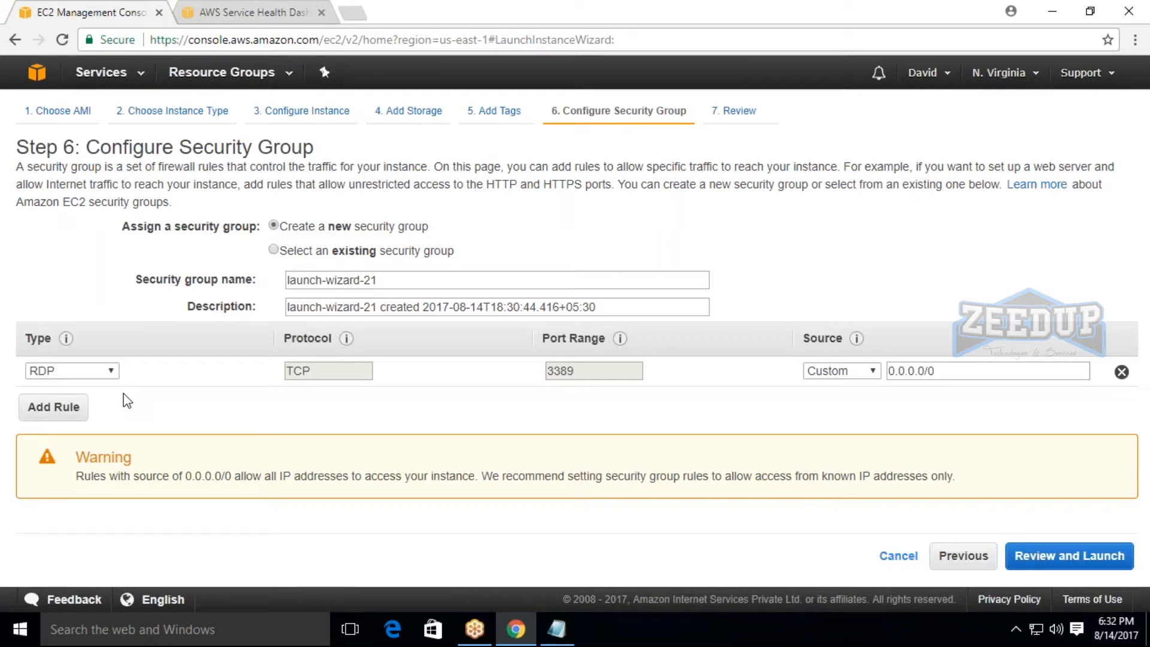
Try HTTPS as the type of the existing RDP rule and set it back to RDP.
left_click(72, 372)
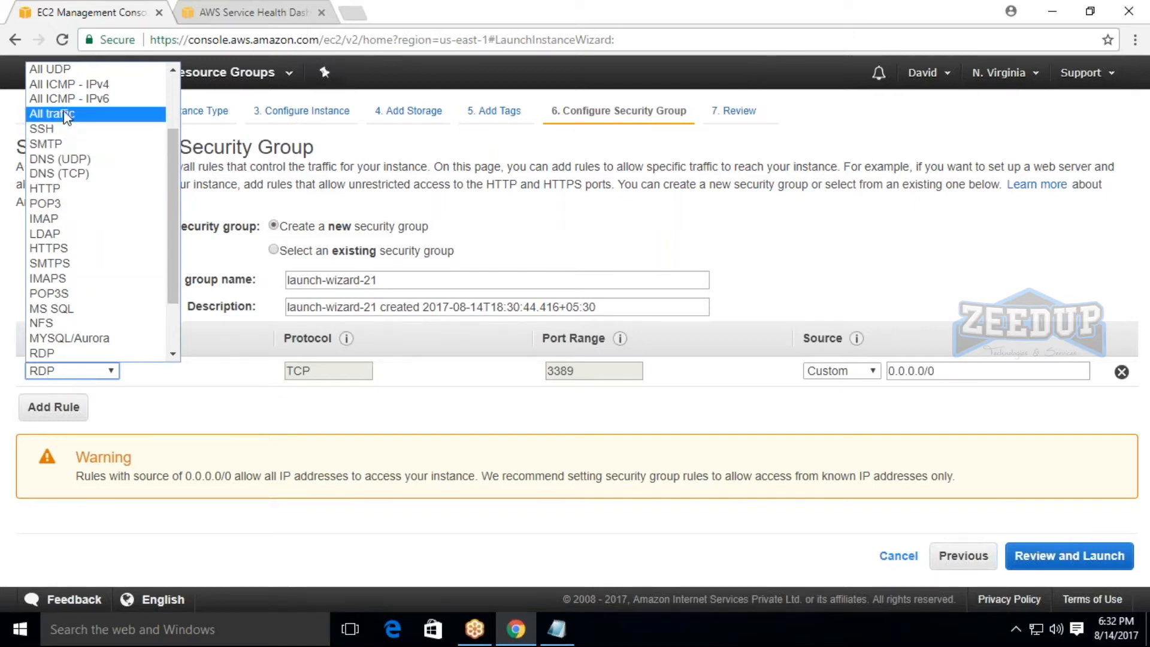
scroll(88, 241, "down", 2)
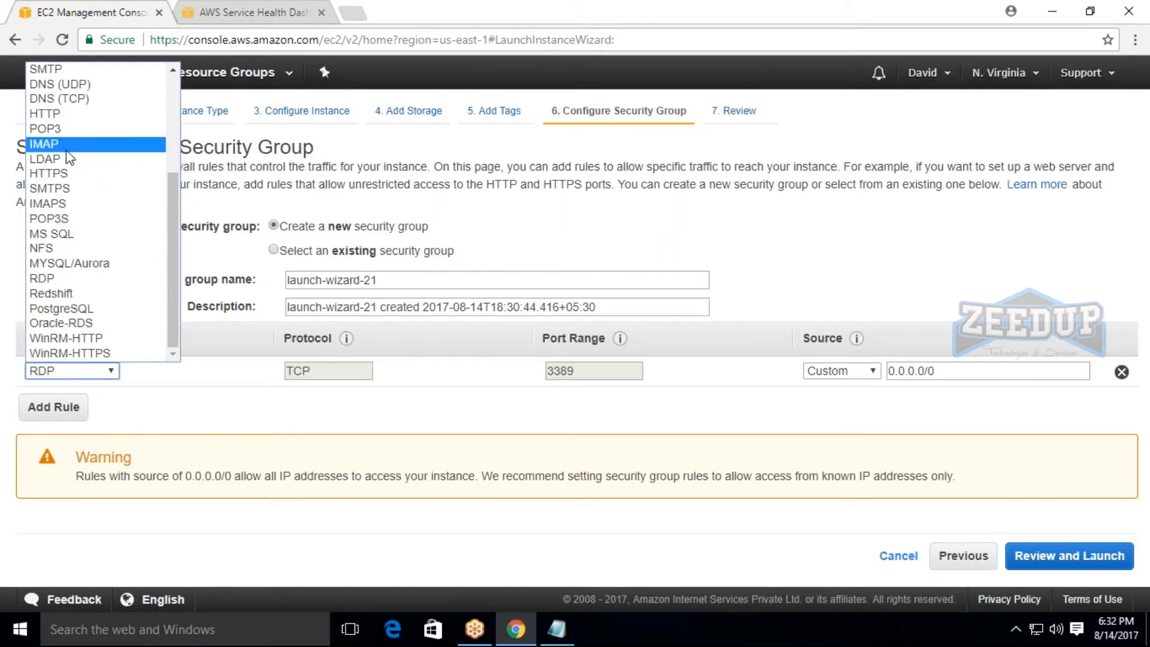
left_click(65, 174)
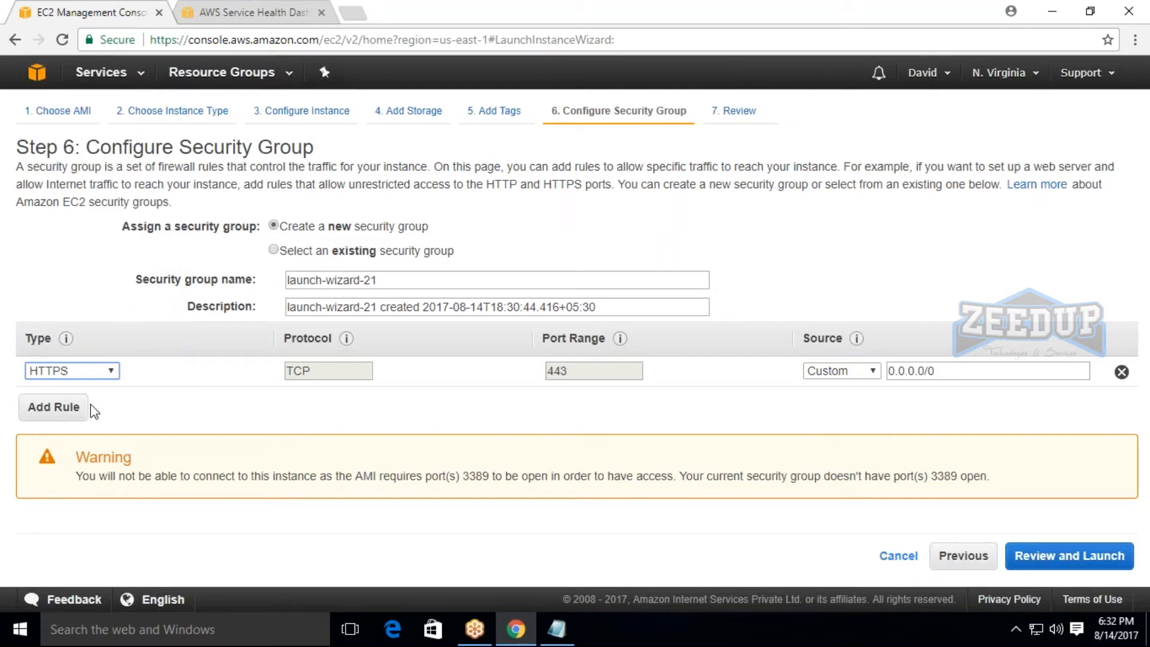
left_click(81, 369)
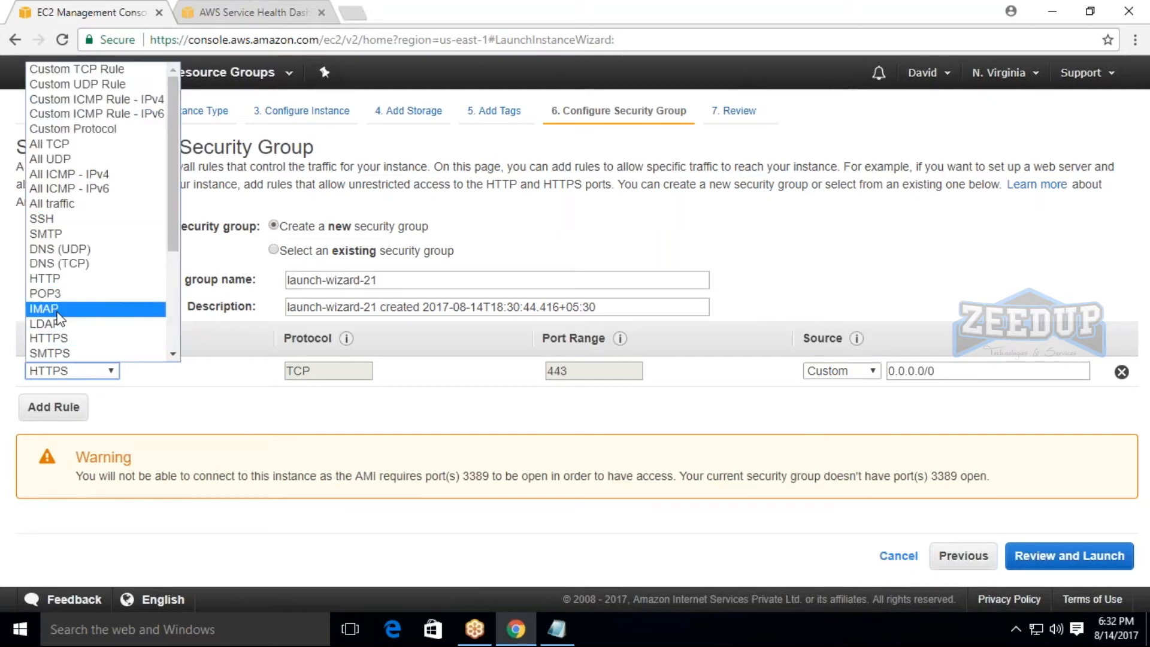
scroll(63, 336, "down", 4)
left_click(43, 278)
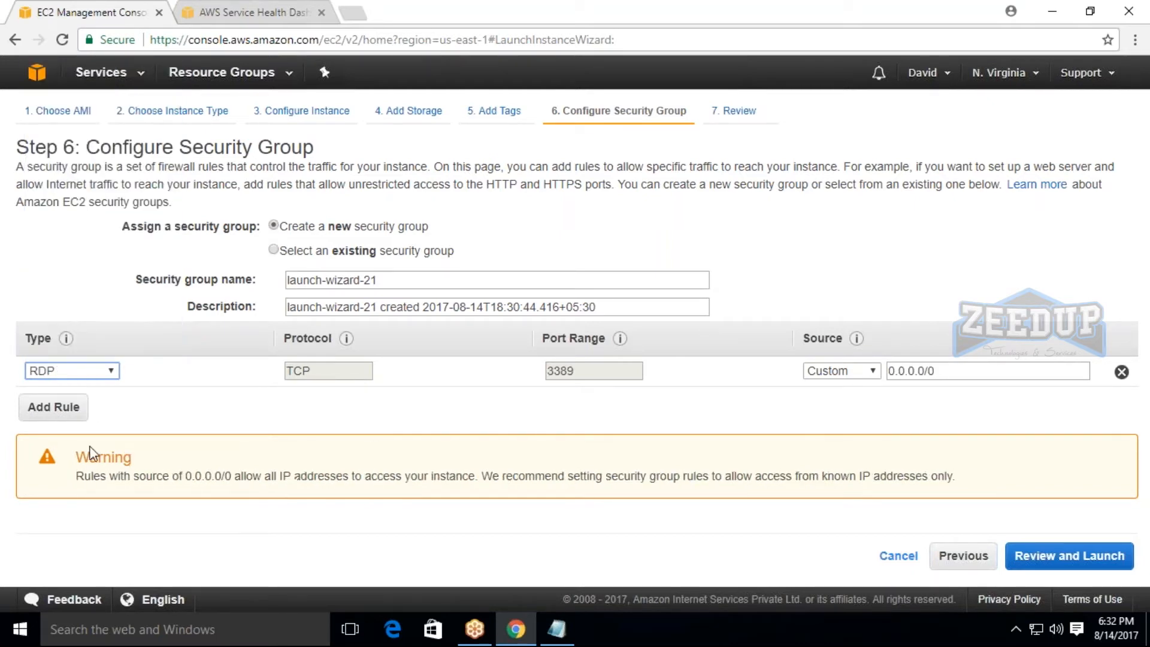
Add an HTTPS rule to the new security group and check the RDP rule's source options, keeping Custom.
left_click(53, 408)
left_click(101, 410)
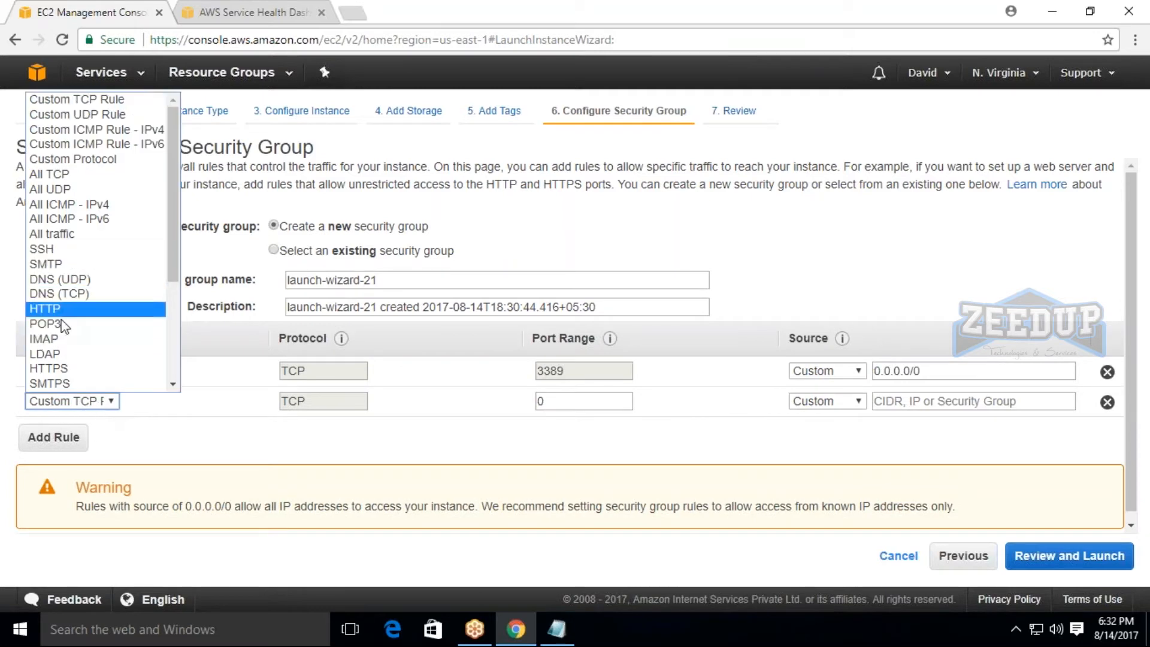
left_click(63, 372)
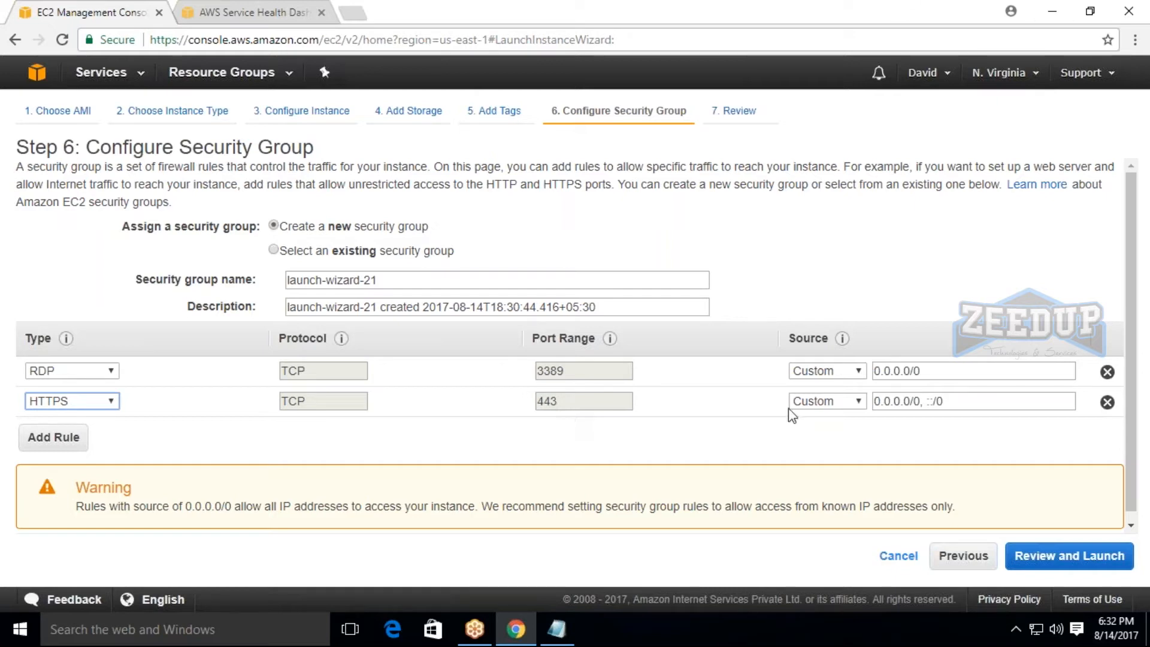
left_click(844, 371)
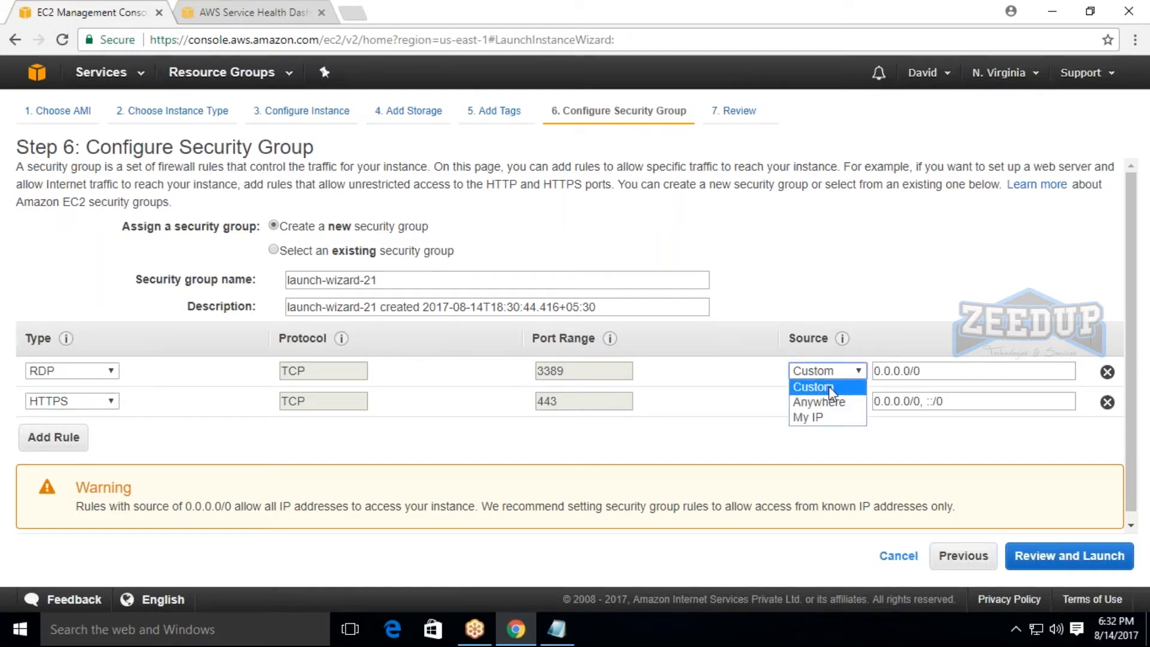
left_click(830, 442)
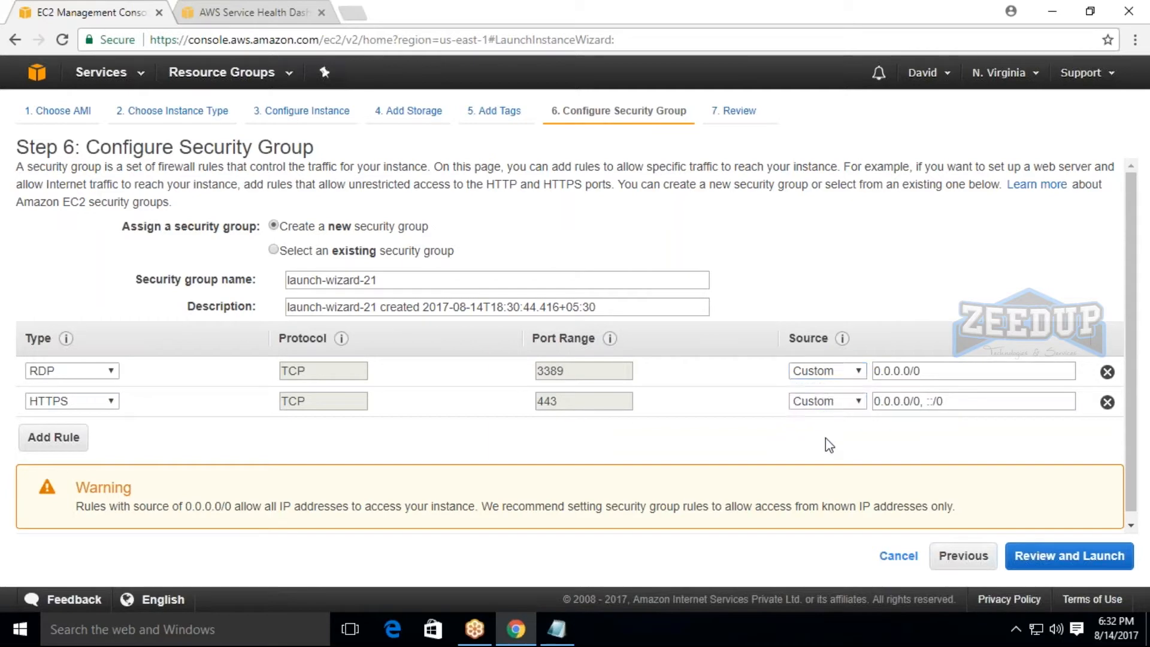
Proceed to the launch review and look over the AMI, instance type and security group details.
left_click(1093, 566)
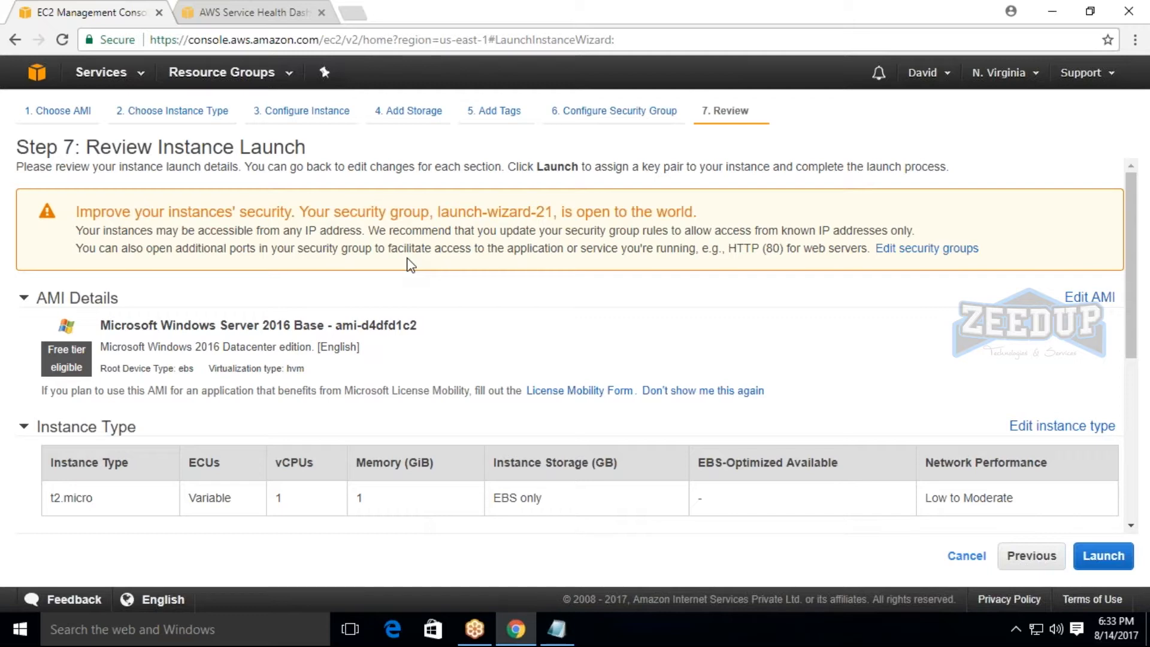
scroll(450, 275, "down", 7)
scroll(454, 276, "up", 3)
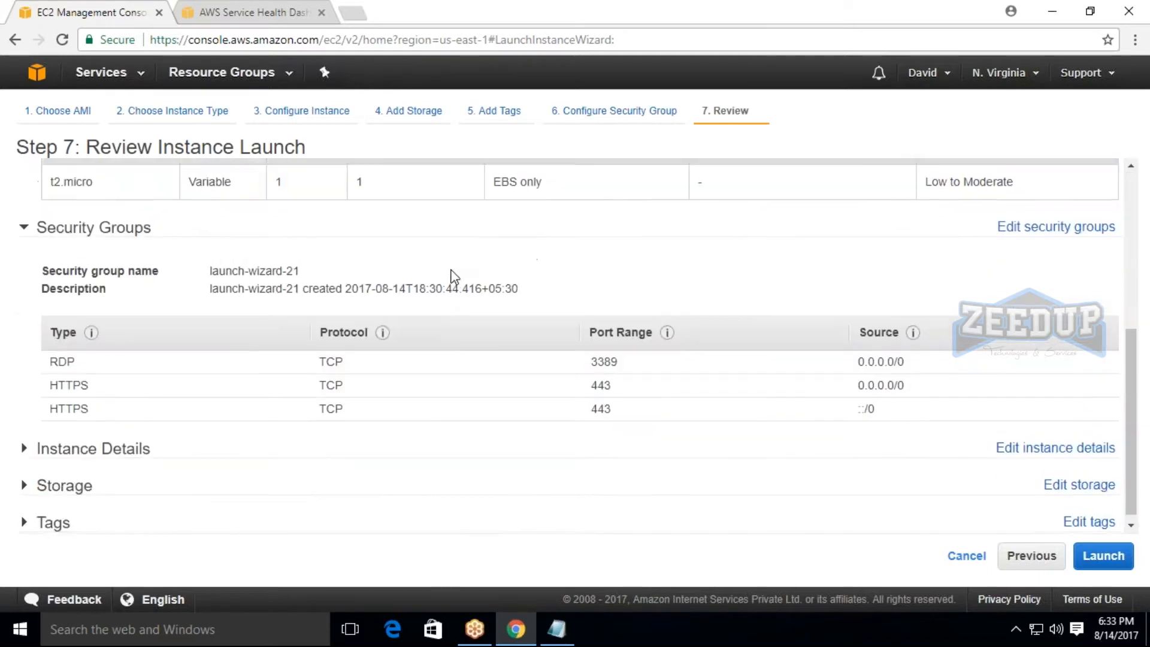
scroll(454, 276, "up", 4)
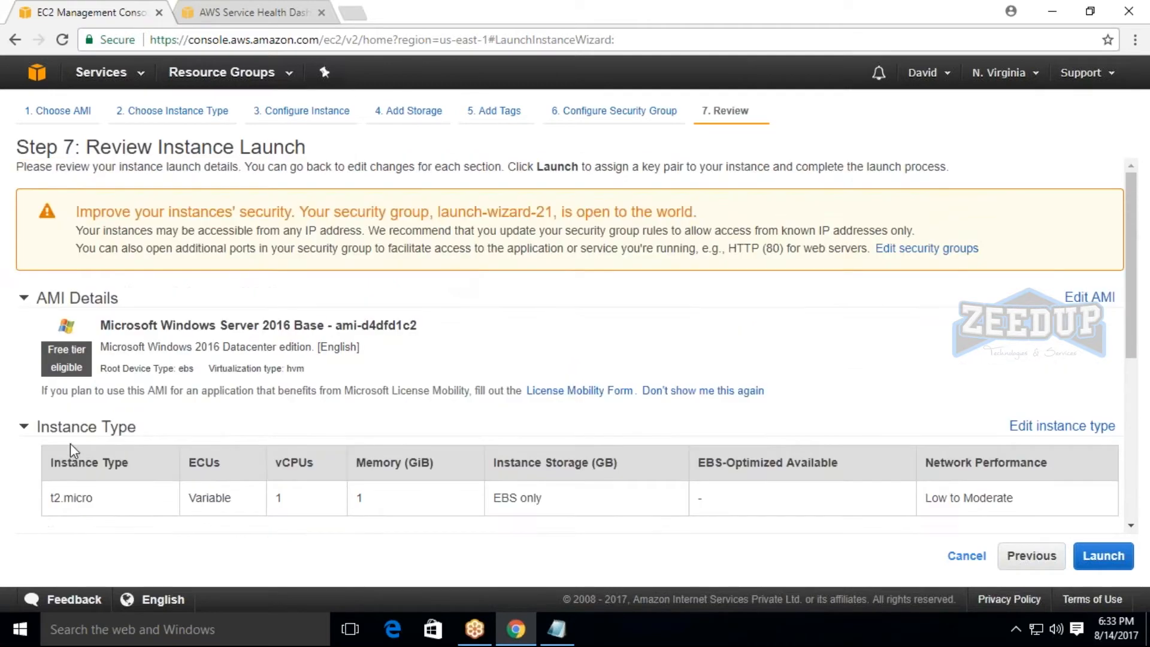
Launch the instances with the existing TESTING key pair, acknowledging access to its private key file, and open the instances list.
scroll(70, 447, "down", 1)
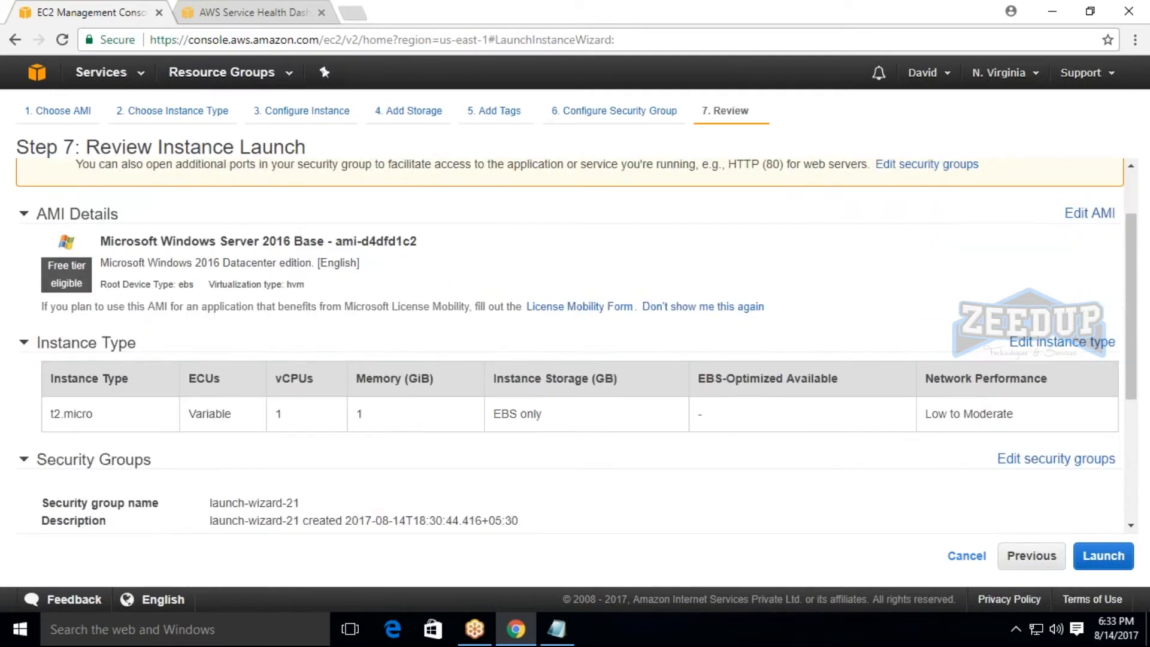
left_click(1093, 558)
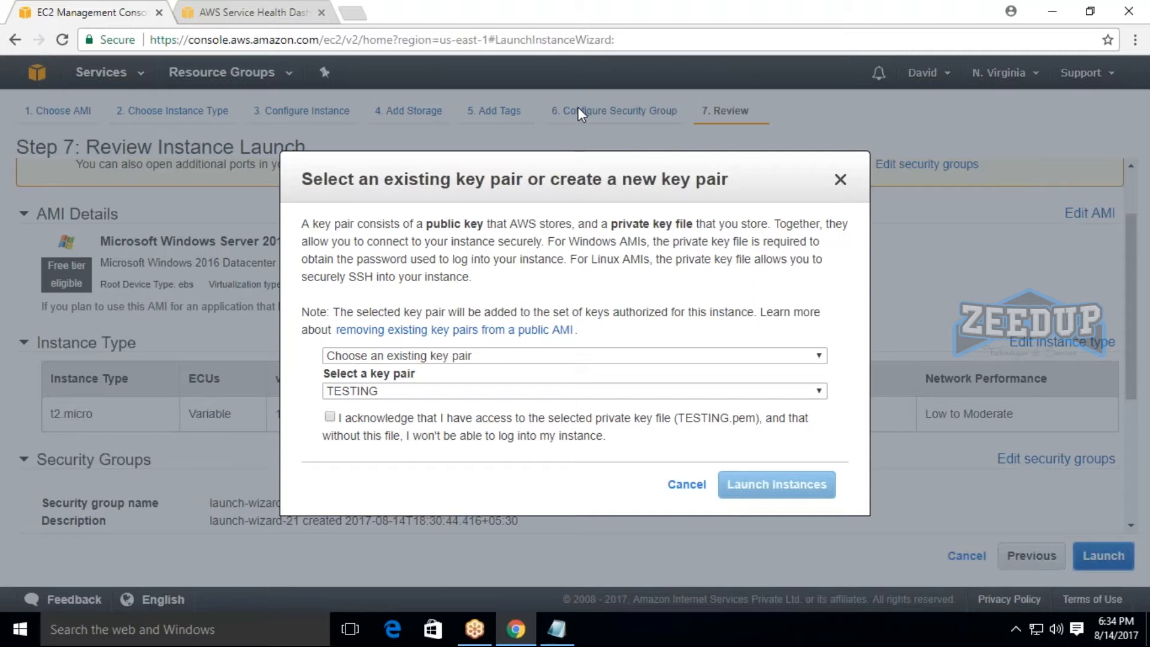
left_click(331, 418)
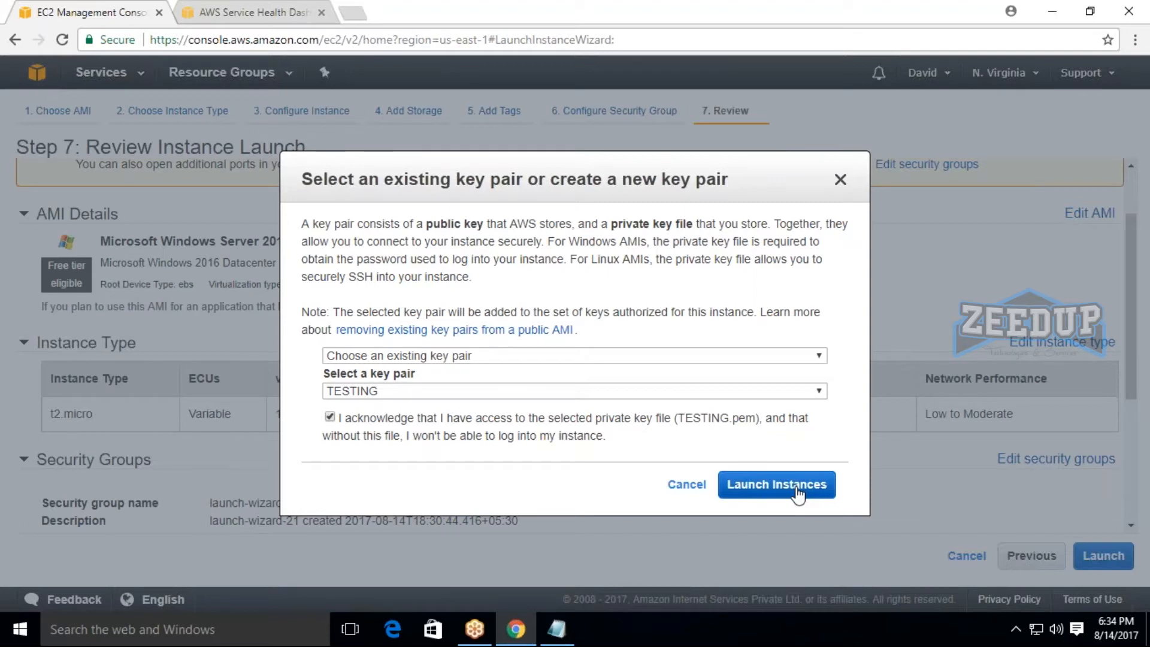
left_click(750, 490)
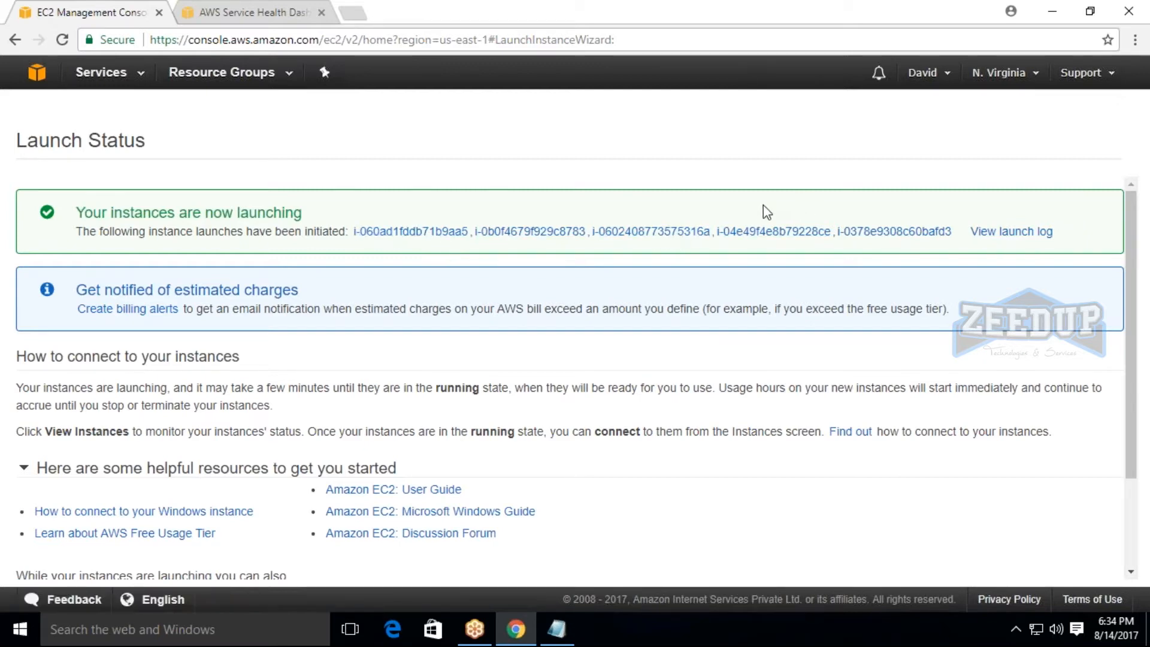
scroll(1133, 429, "down", 3)
left_click(1068, 564)
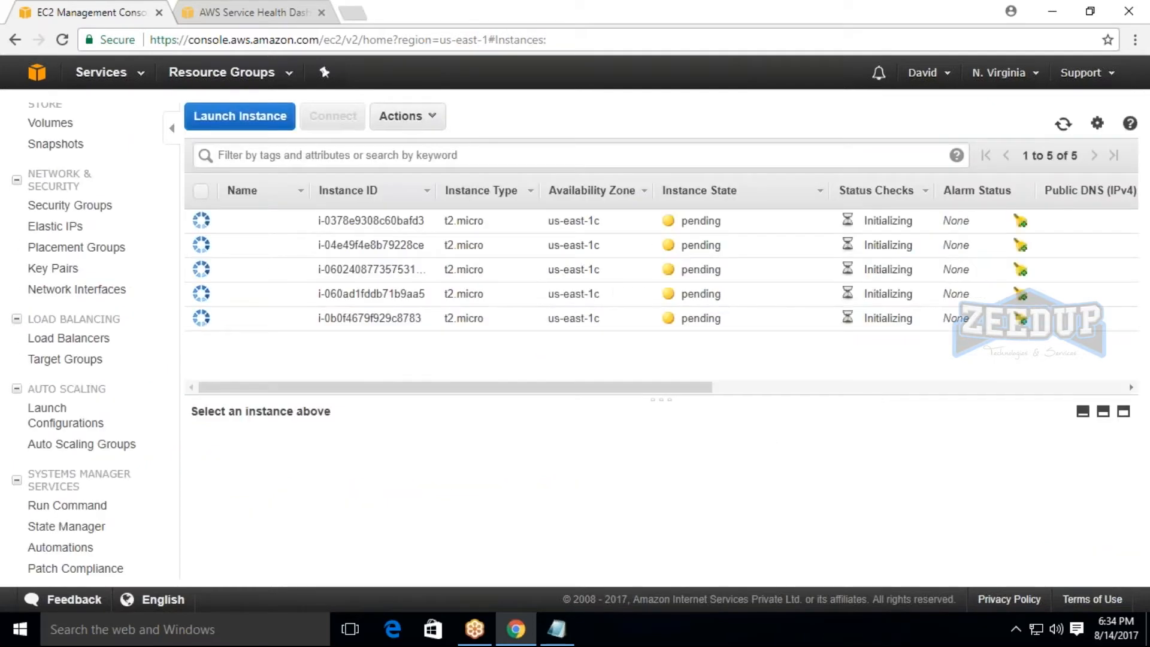
Name the first instance in the list ec21 and the second one ec2.
left_click(293, 221)
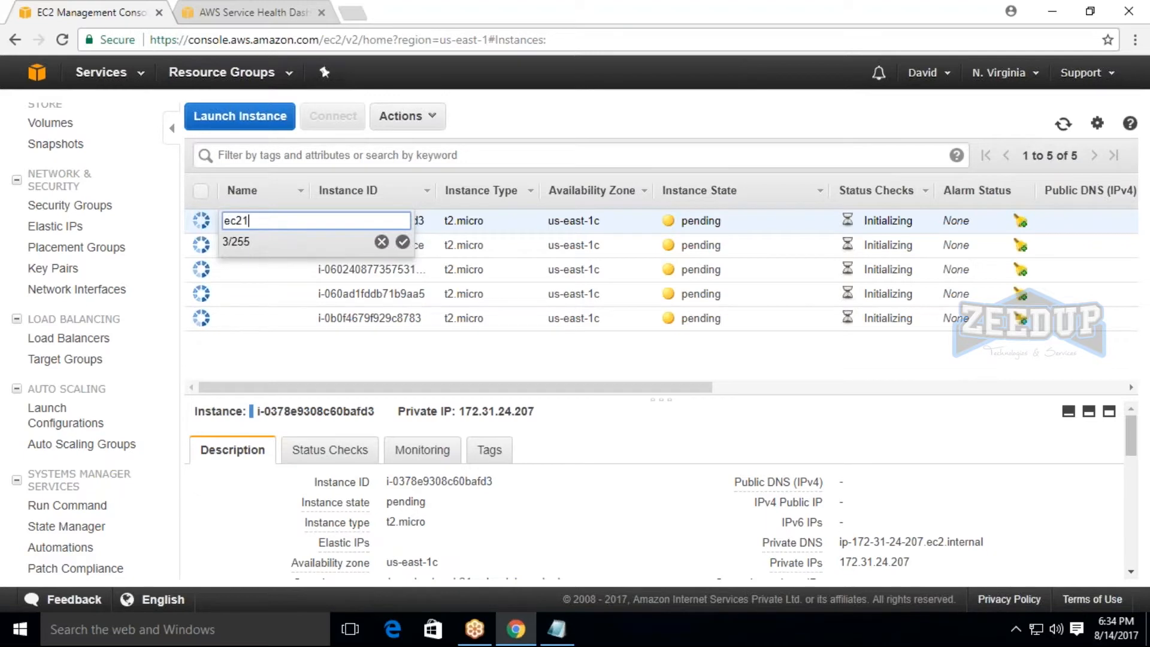
key("Return")
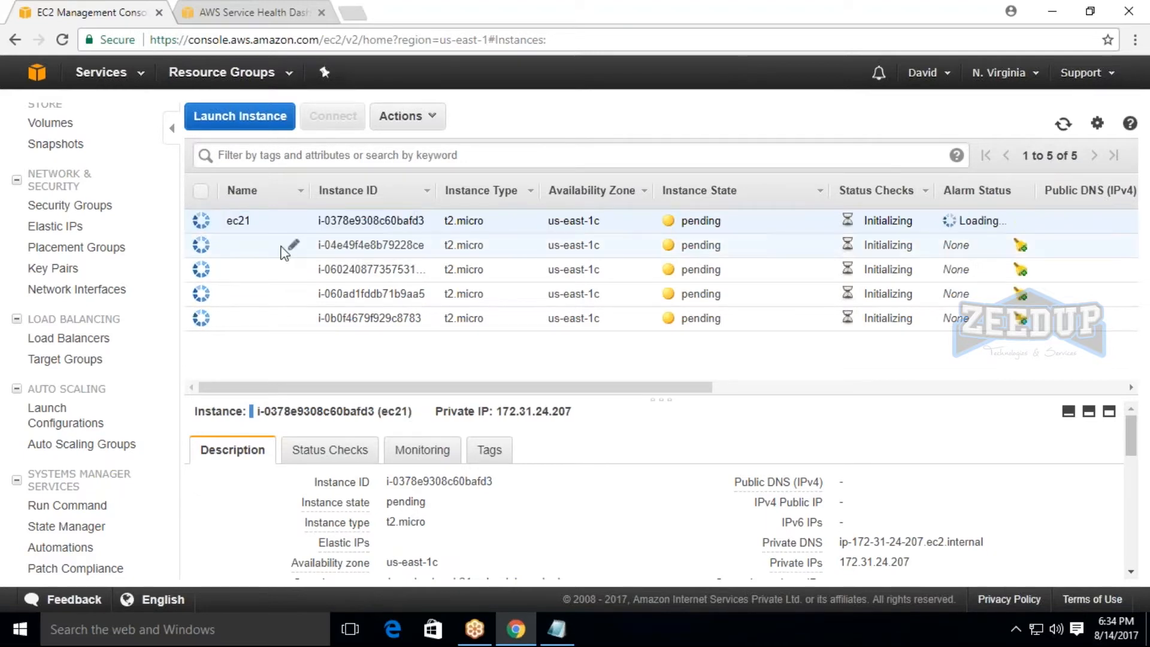
left_click(287, 247)
type("ec2")
key("Return")
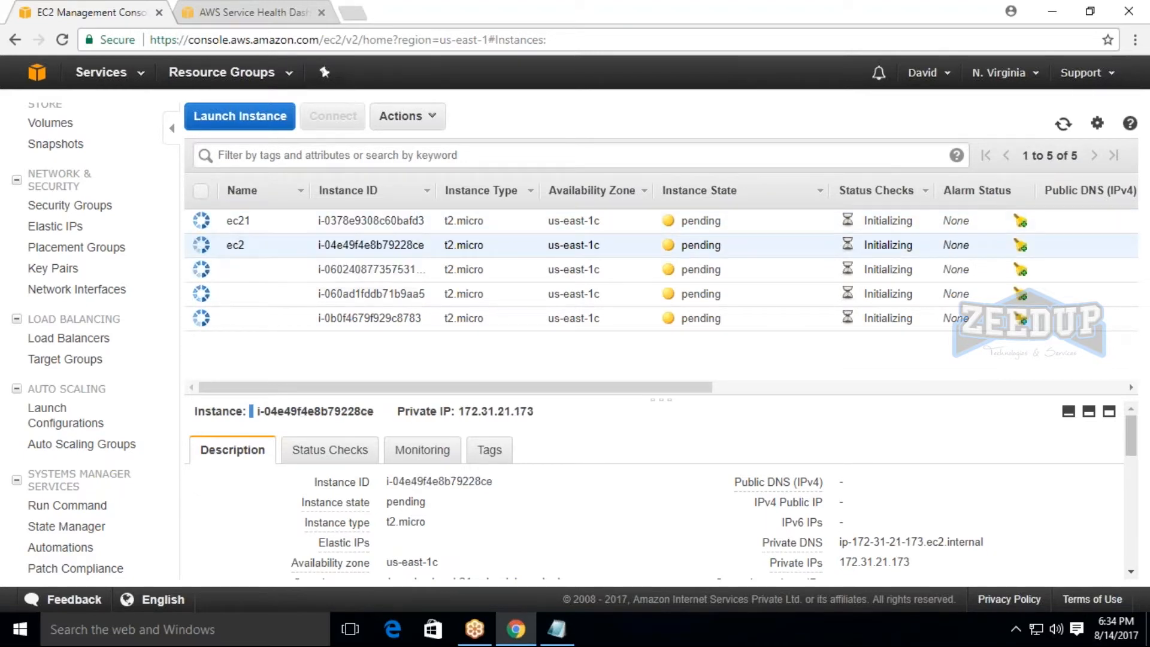
Name the third instance in the list ec3.
left_click(282, 269)
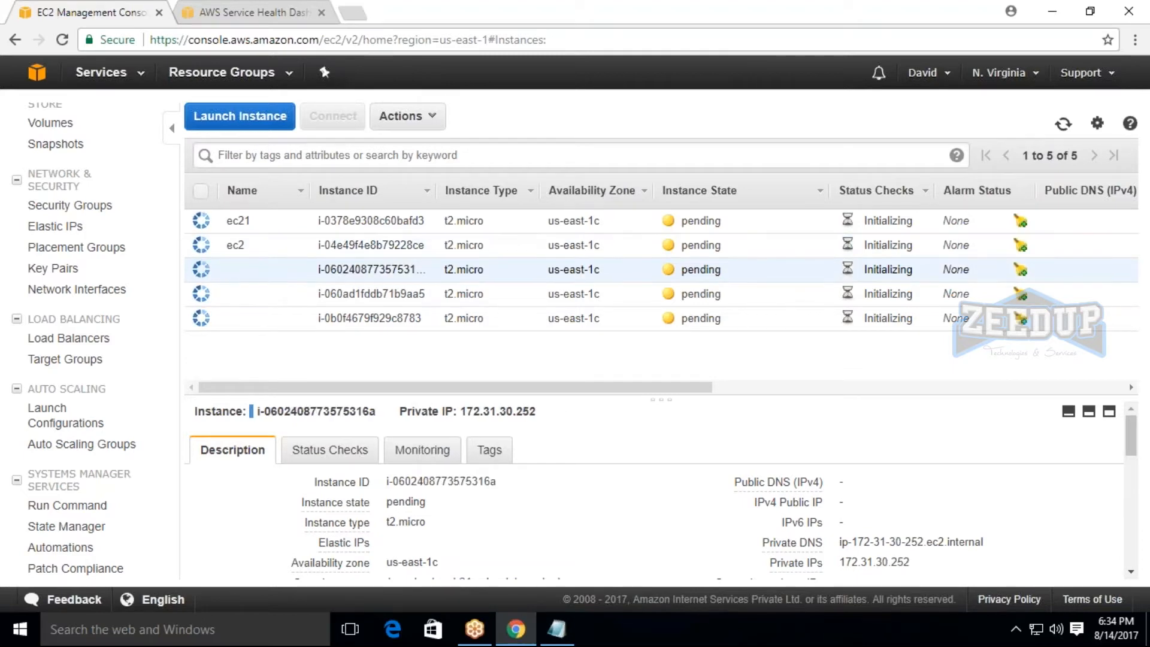
left_click(296, 269)
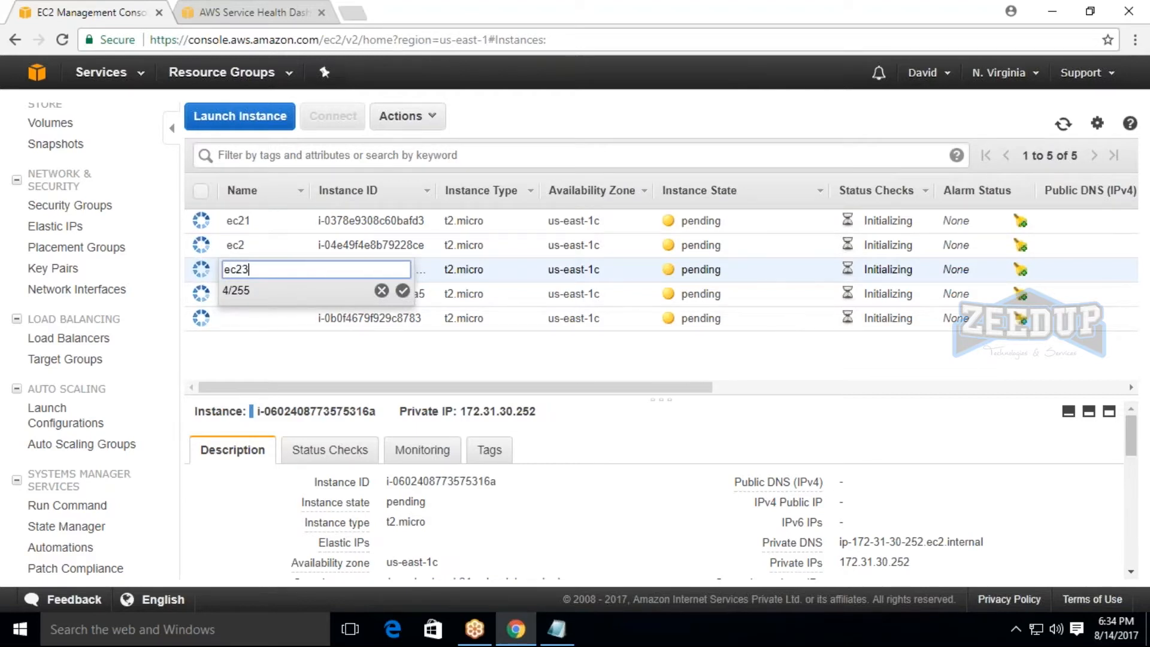
type("ec3")
key("Return")
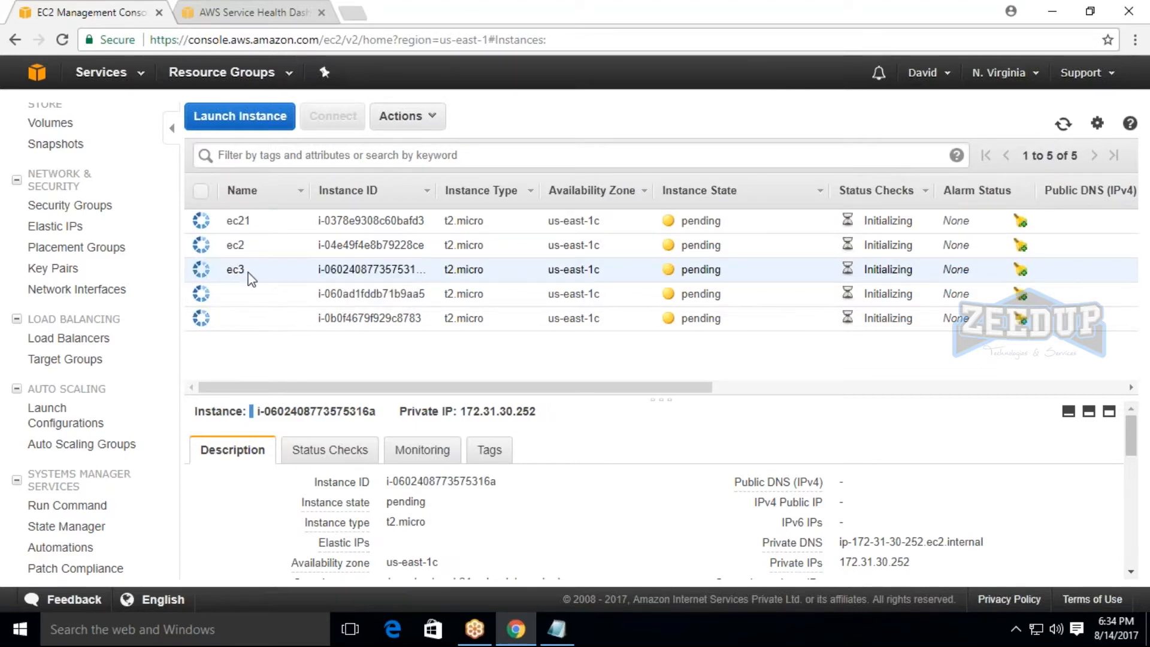
Name the fourth instance in the list ec4 and the fifth one ec5.
left_click(294, 294)
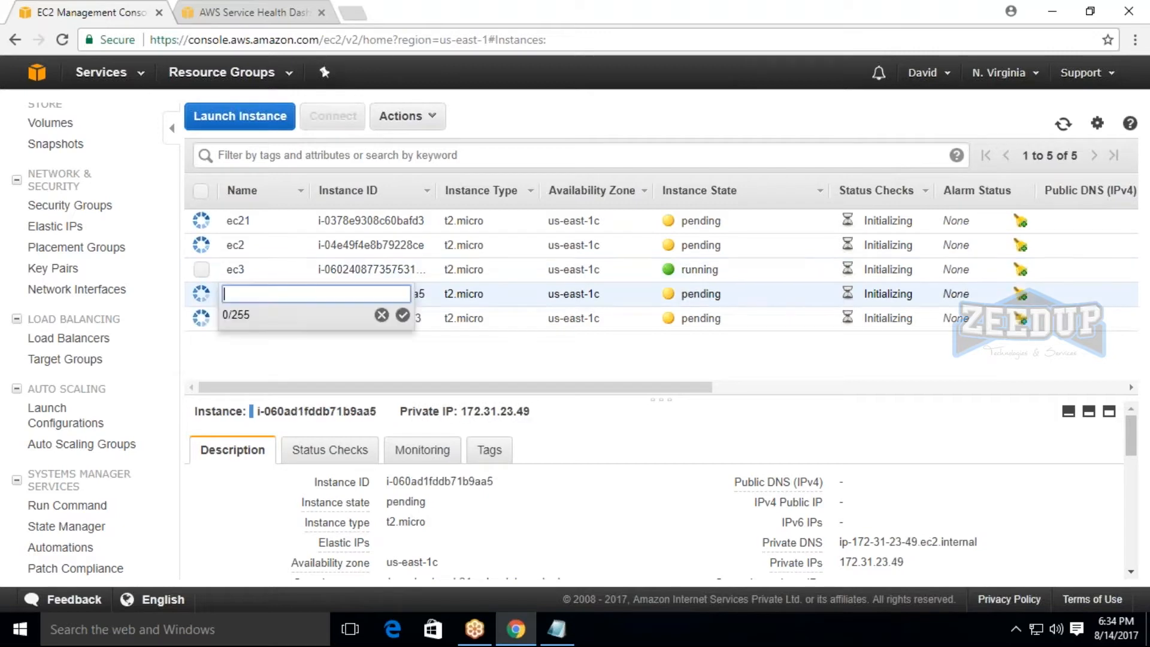
type("ec4")
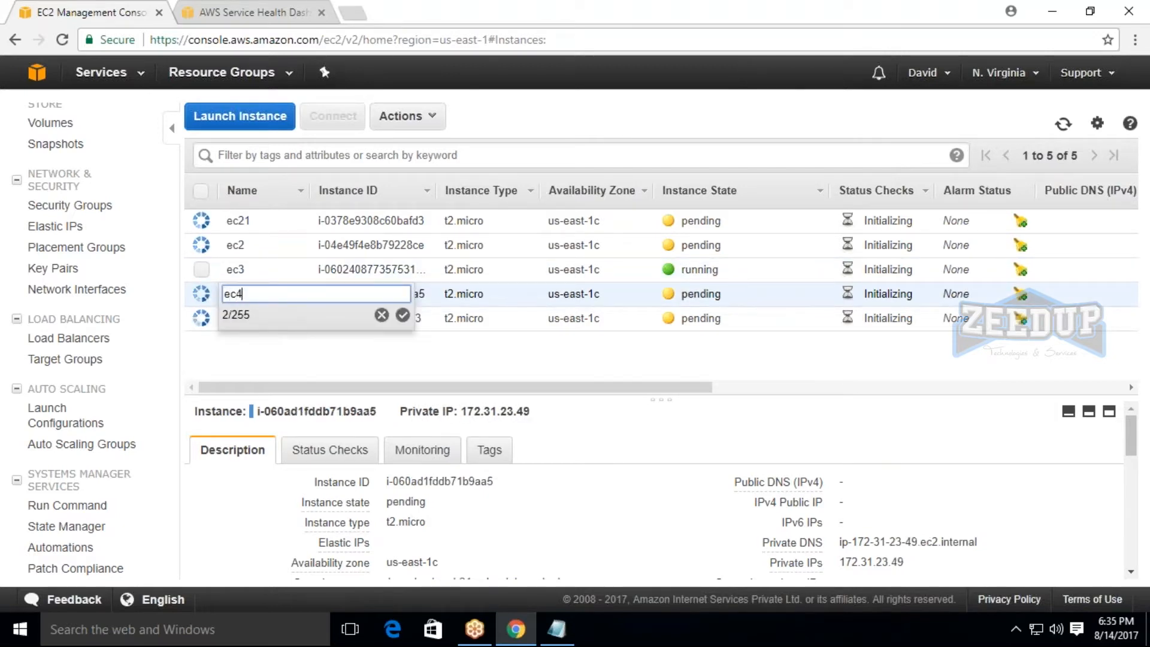
key("Return")
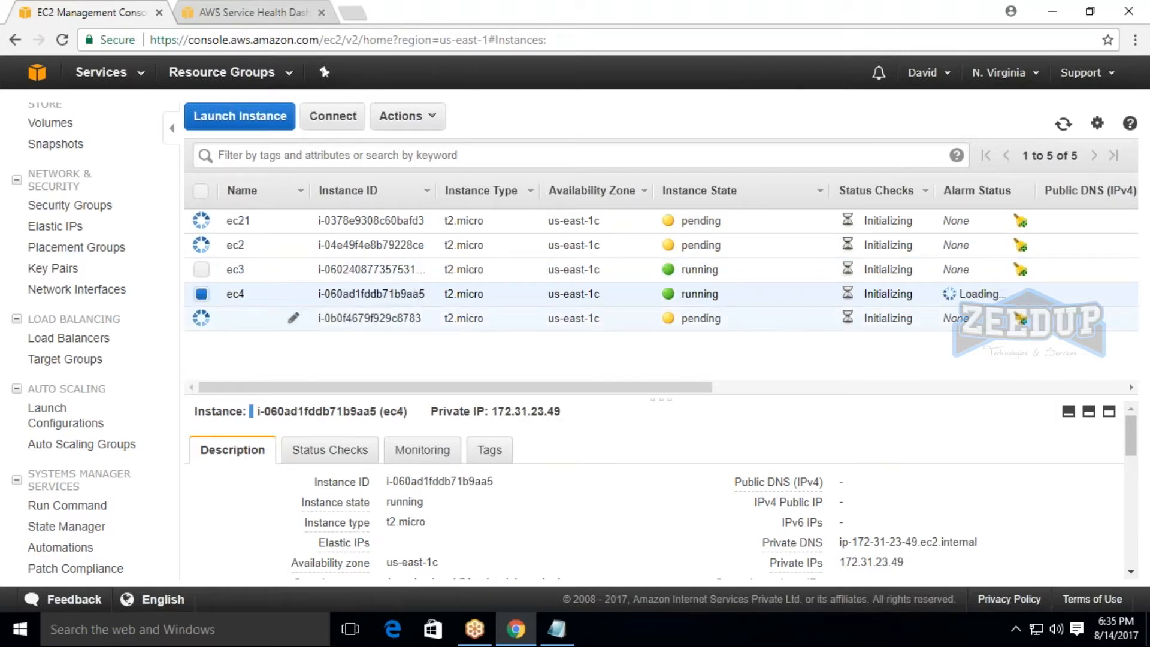
left_click(295, 317)
type("ec5")
key("Return")
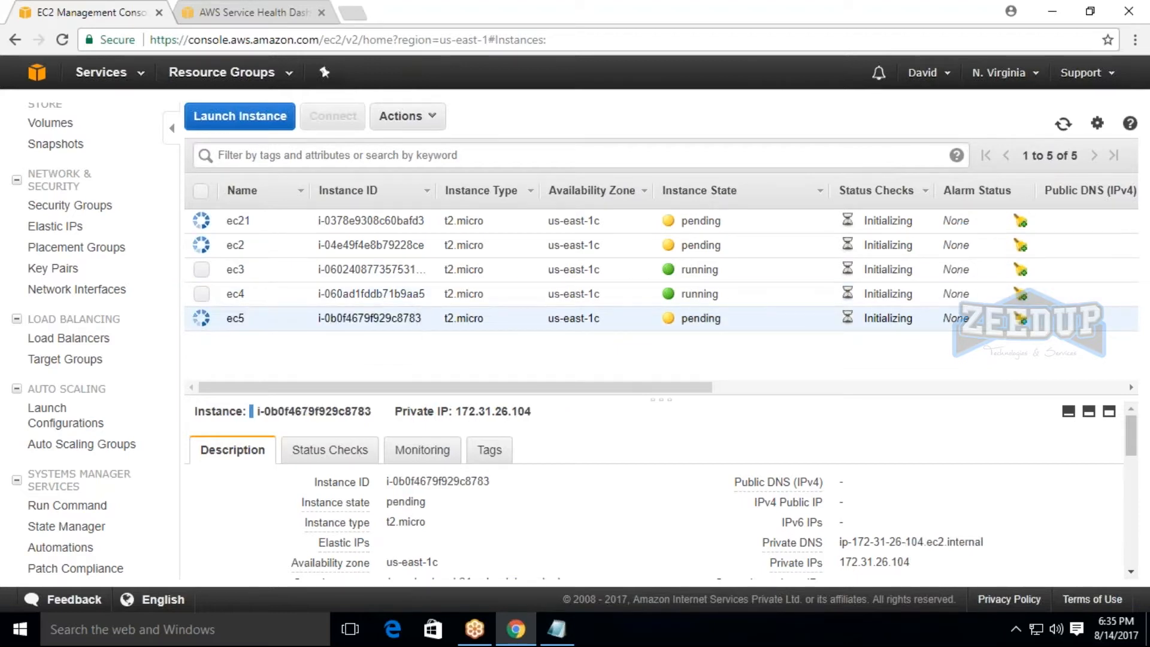
Try to rename the first instance to ec1.
left_click(294, 221)
left_click(280, 221)
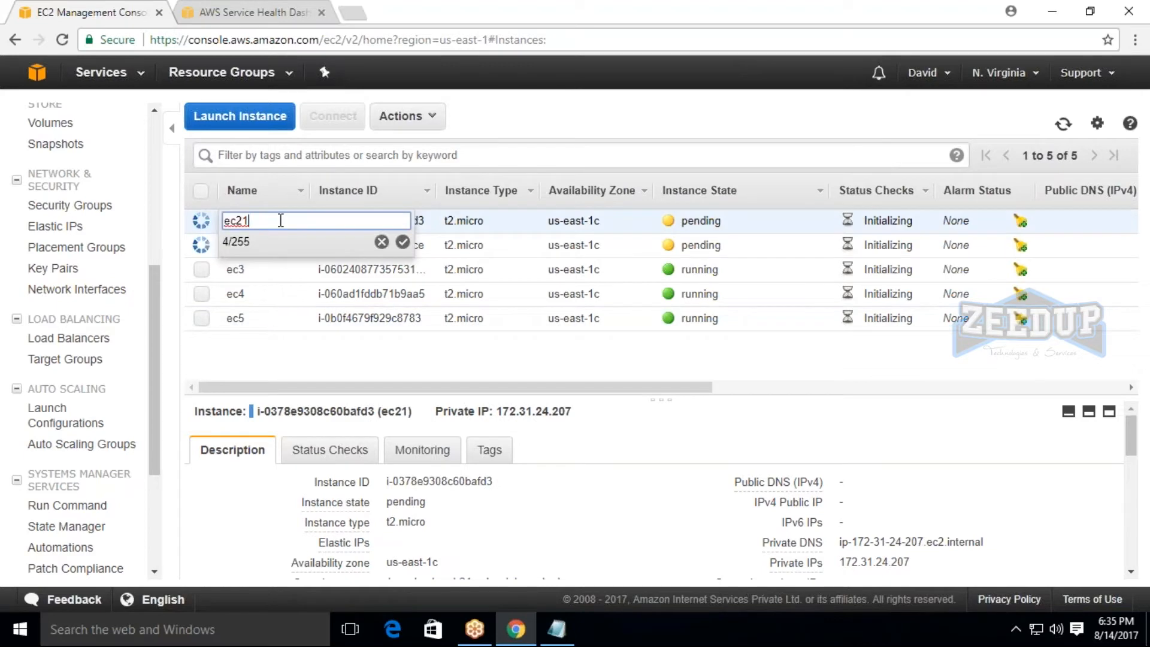
key("BackSpace")
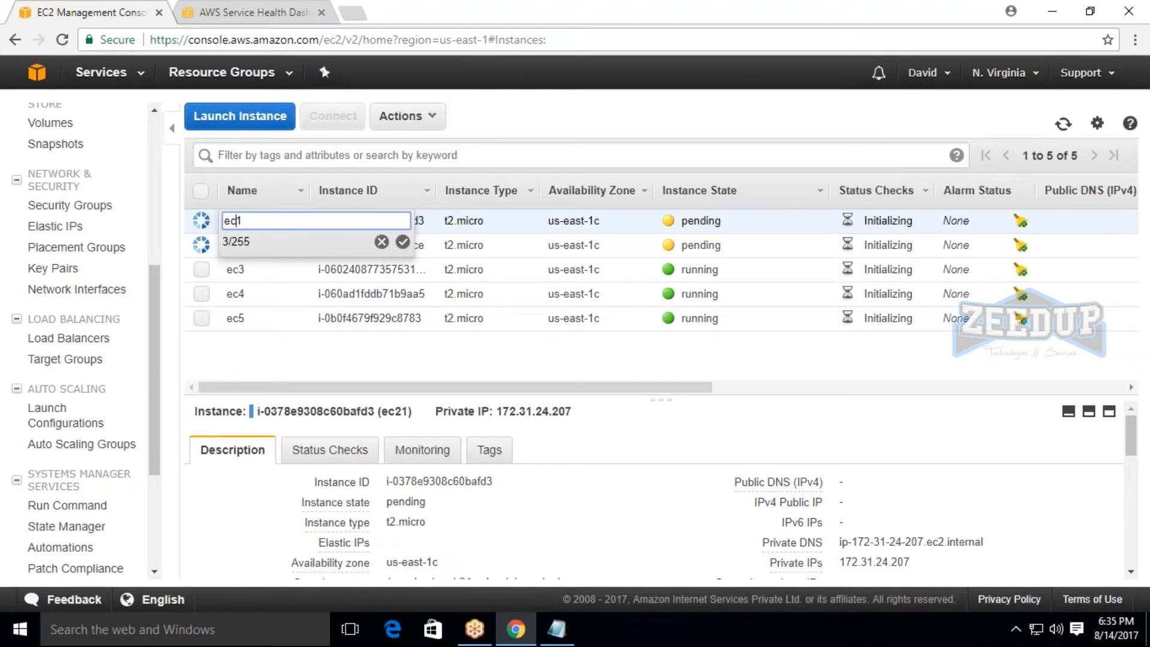
left_click(308, 355)
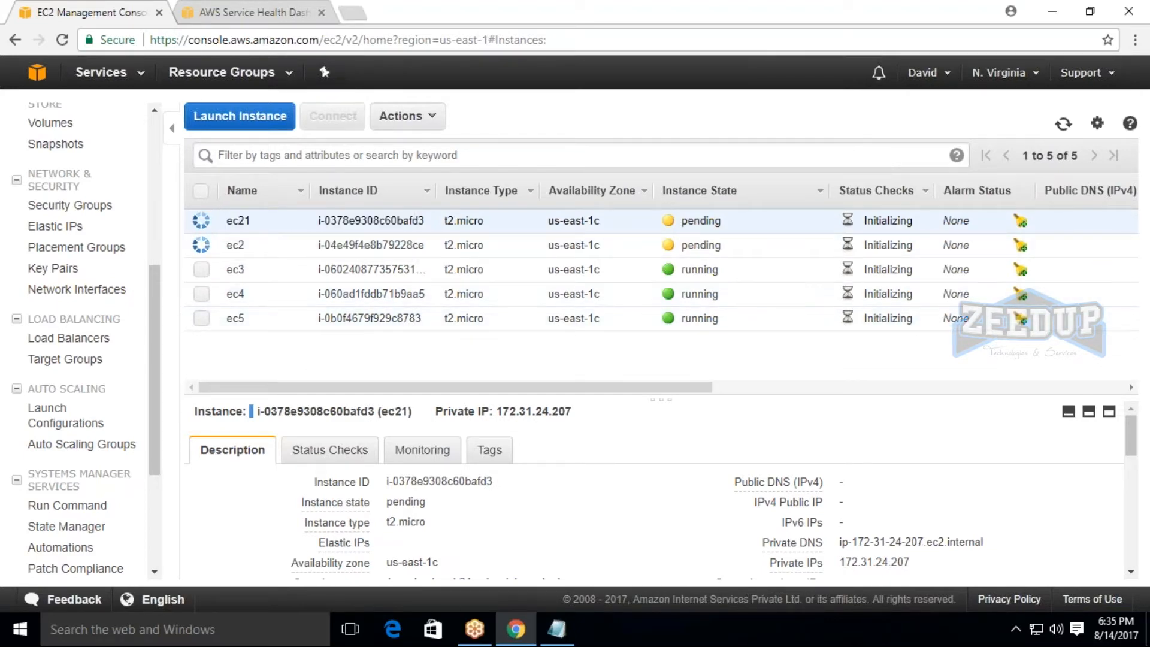
Refresh the instance list and examine the description and status checks of instance ec21.
left_click(1064, 125)
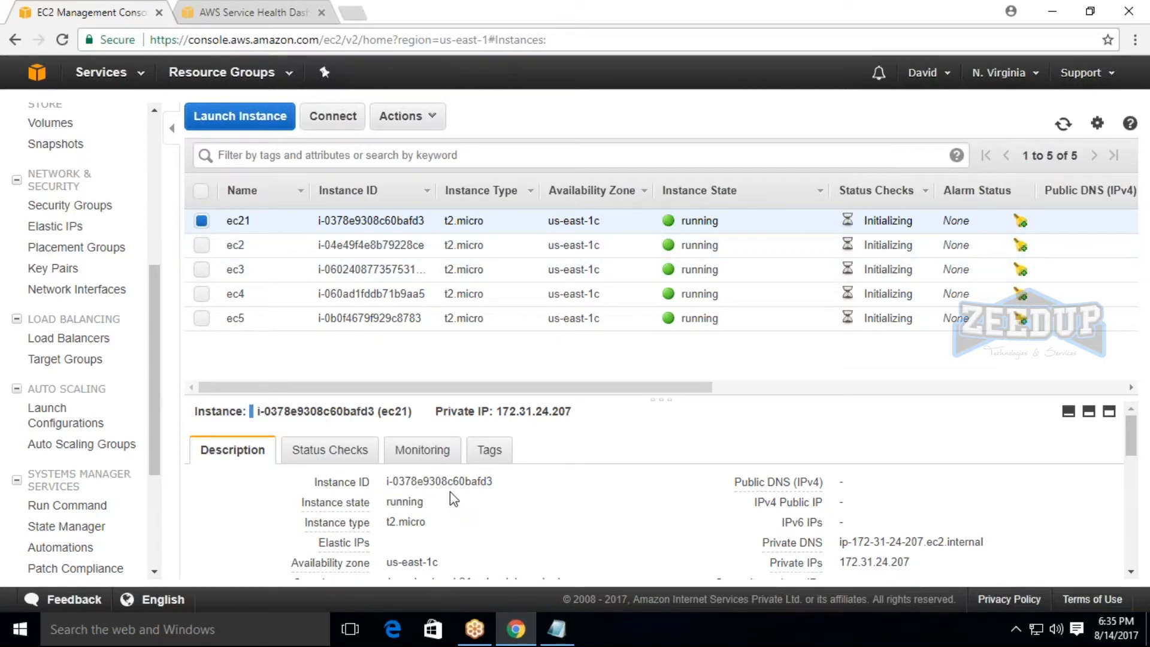
scroll(454, 500, "down", 3)
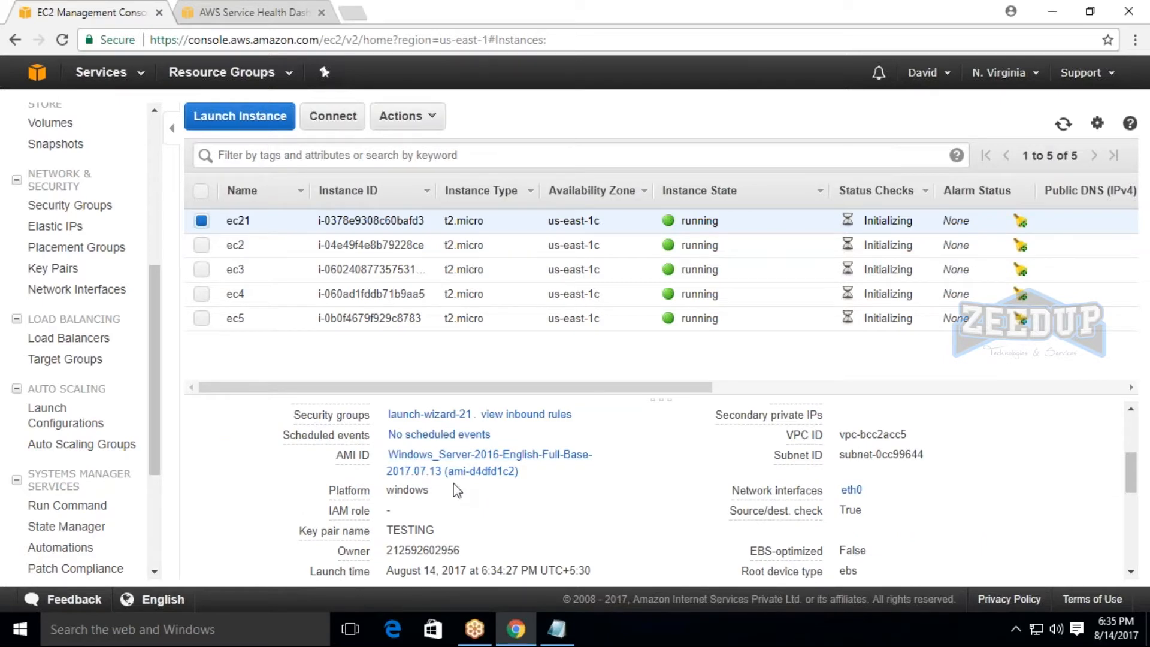
scroll(648, 446, "up", 3)
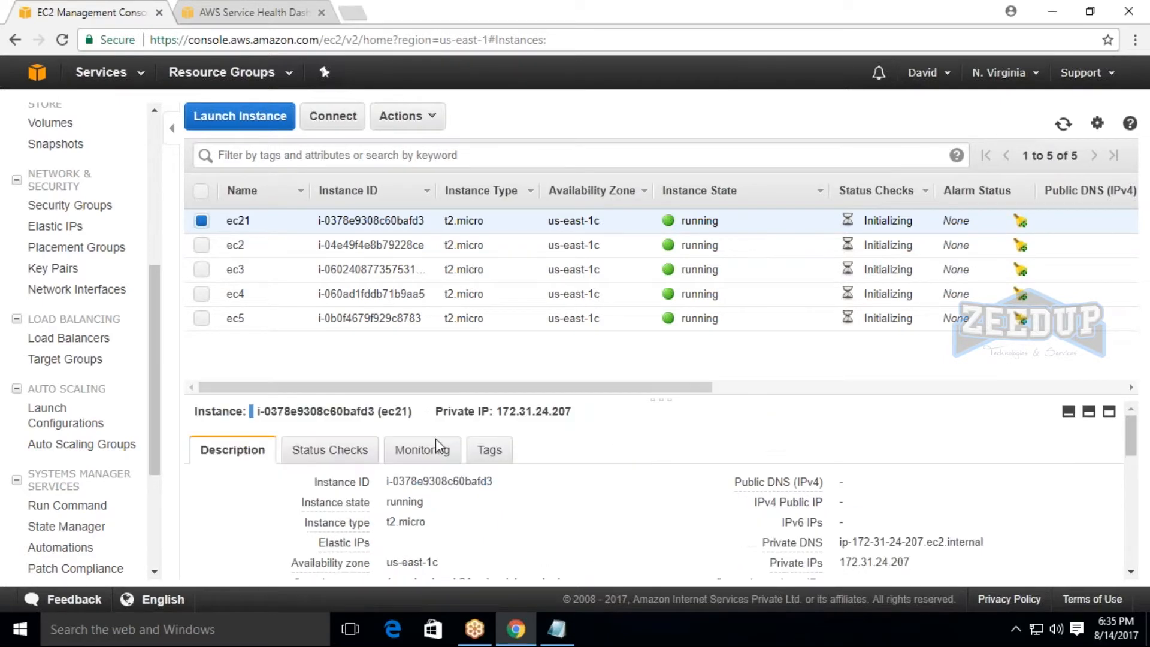
left_click(358, 457)
scroll(539, 479, "down", 3)
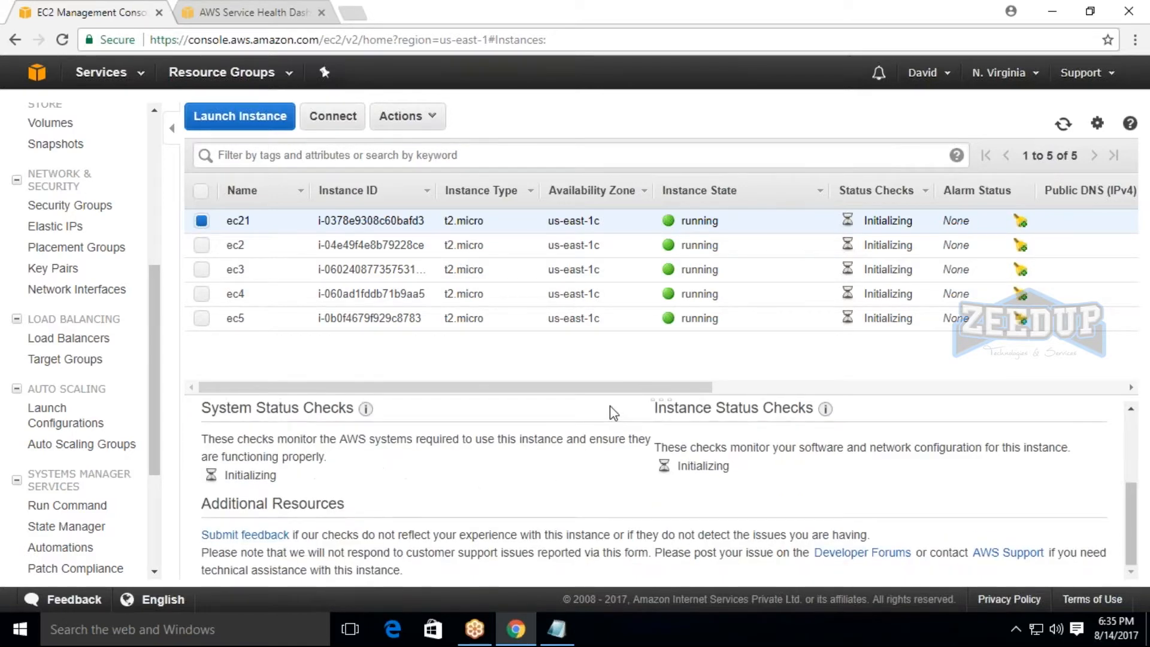
left_click_drag(593, 388, 613, 309)
scroll(526, 467, "up", 2)
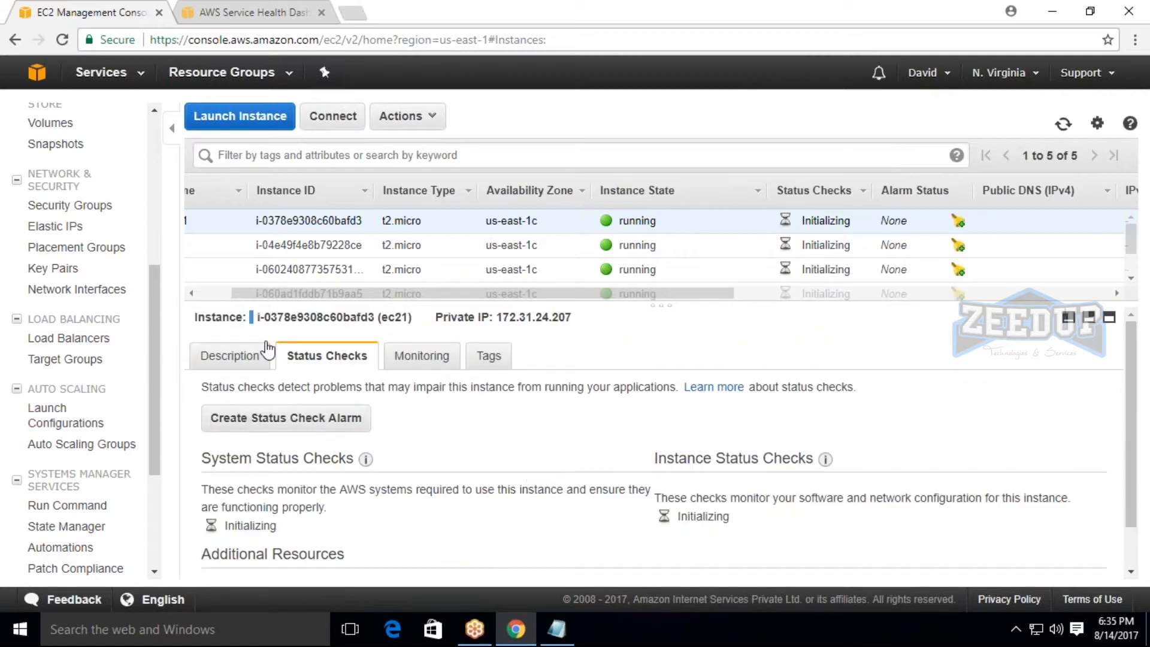
left_click_drag(277, 302, 244, 302)
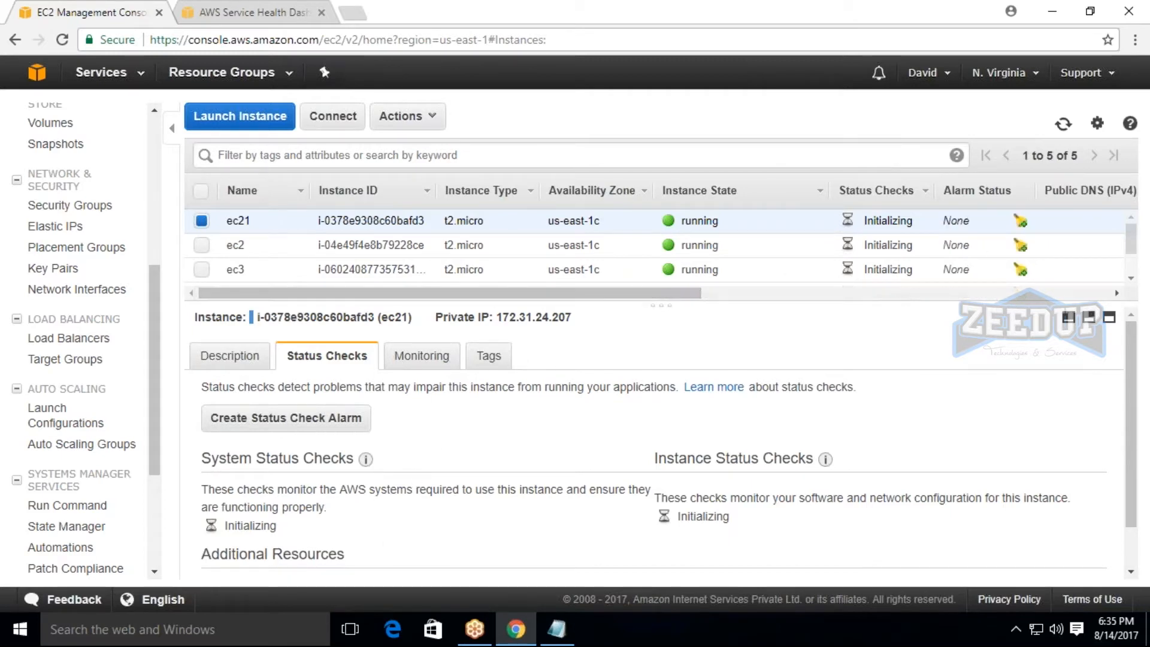
Enlarge the instance list area and view the instance state actions available for ec21, without applying any.
left_click_drag(362, 304, 363, 479)
left_click(404, 117)
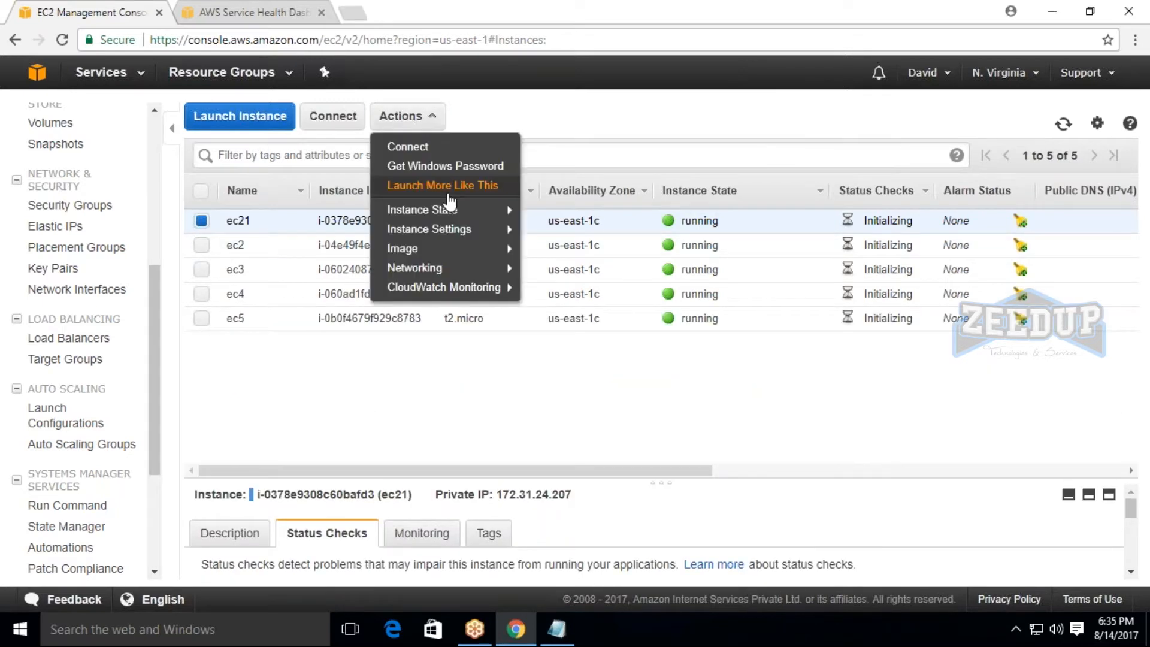
mouse_move(458, 211)
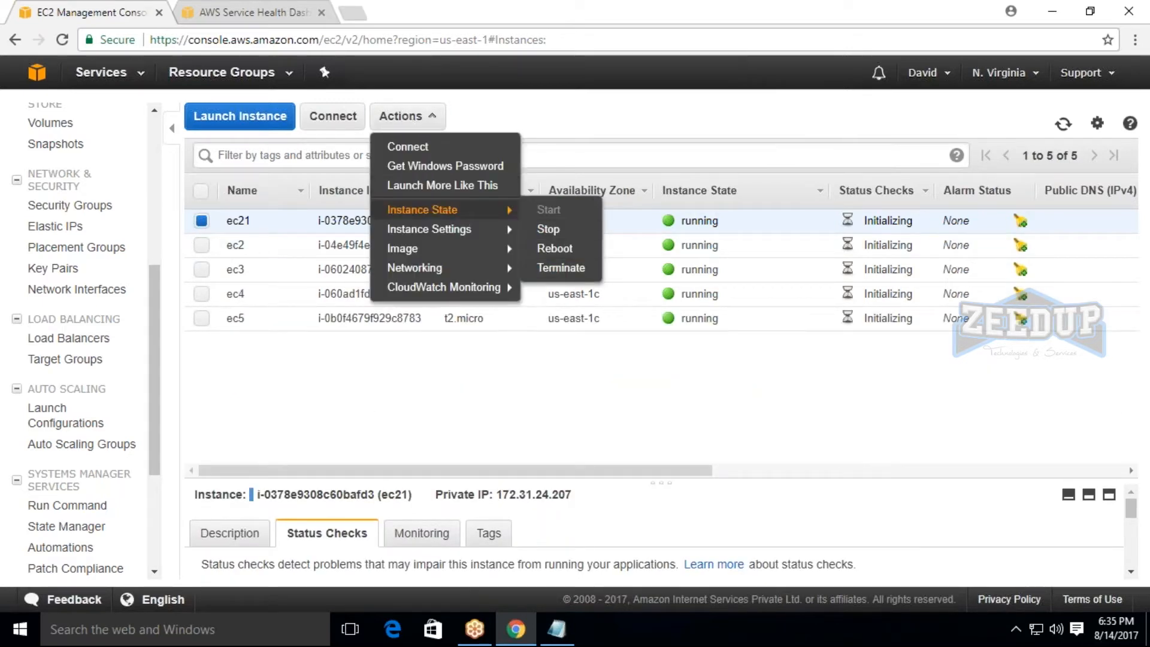
left_click(562, 370)
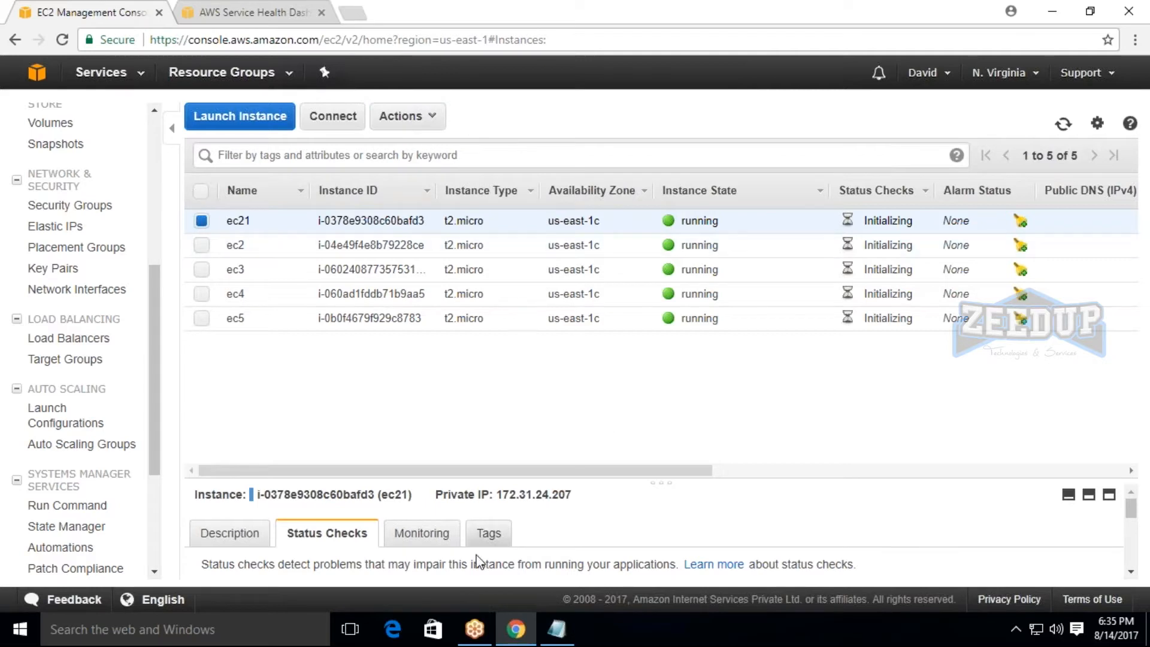
Enlarge the details area of instance ec21 and examine its description, including the public and private IP entries.
scroll(564, 490, "down", 2)
scroll(617, 495, "up", 2)
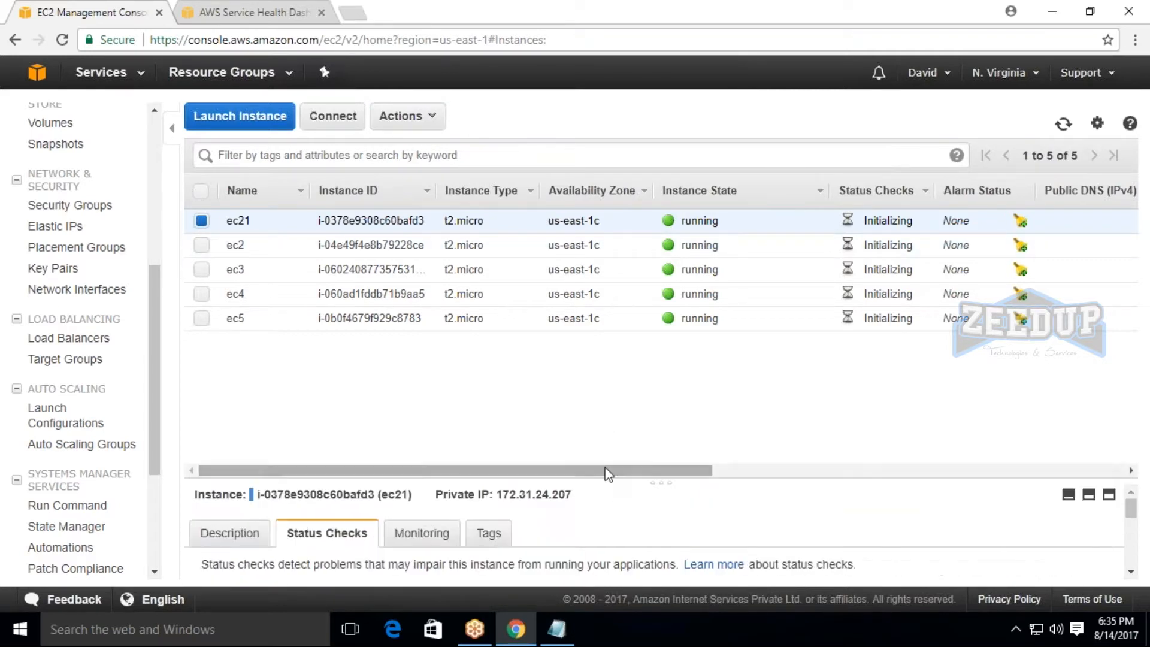
left_click_drag(616, 478, 616, 389)
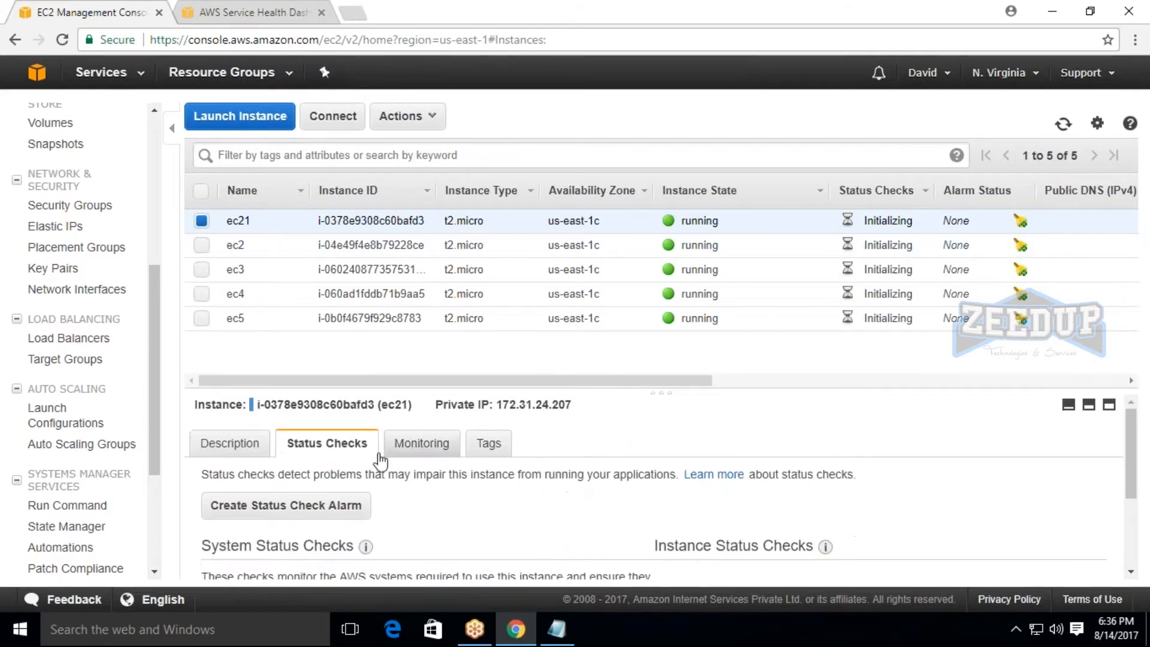
left_click(240, 449)
scroll(996, 531, "down", 1)
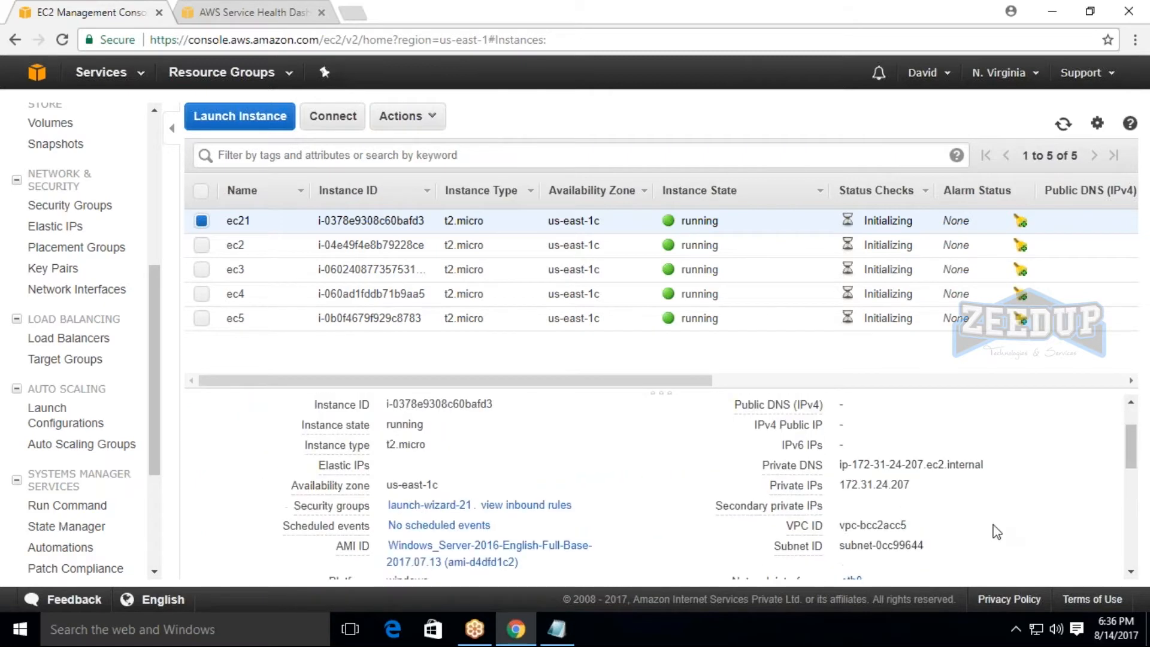
scroll(996, 532, "up", 1)
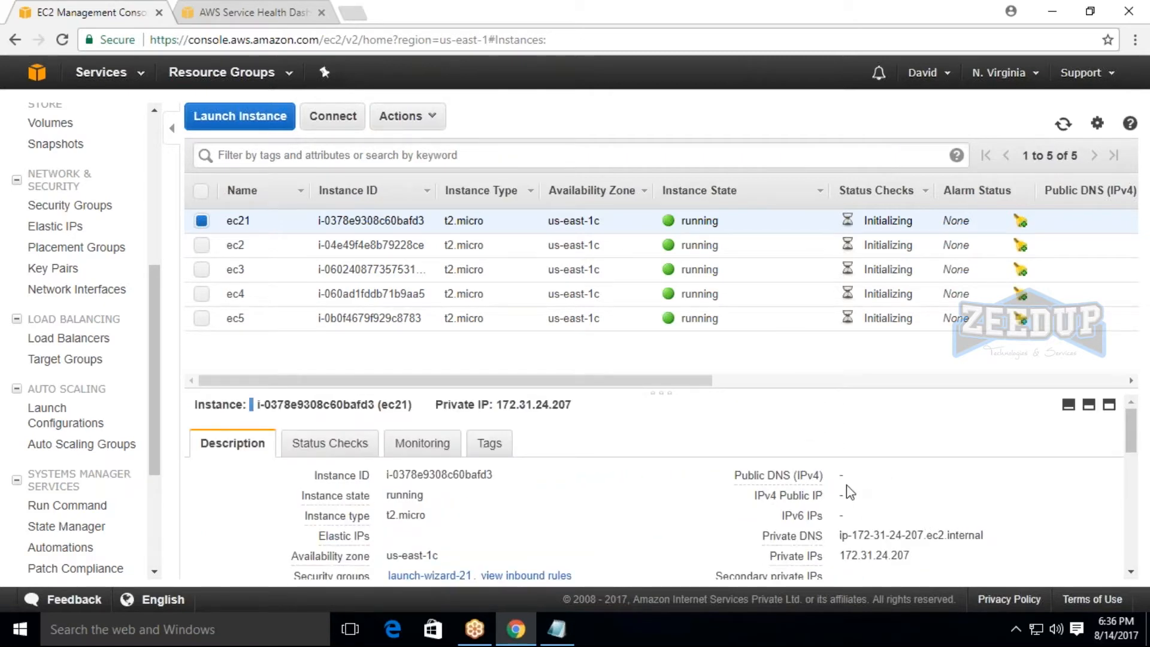
left_click_drag(497, 405, 572, 406)
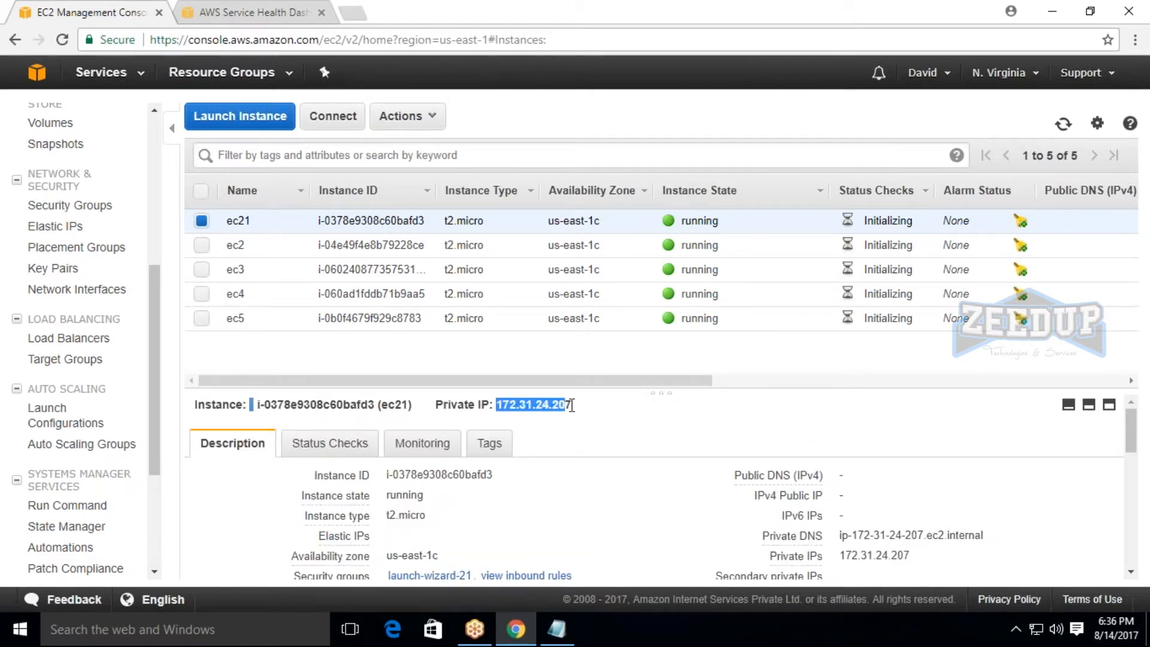
left_click(570, 406)
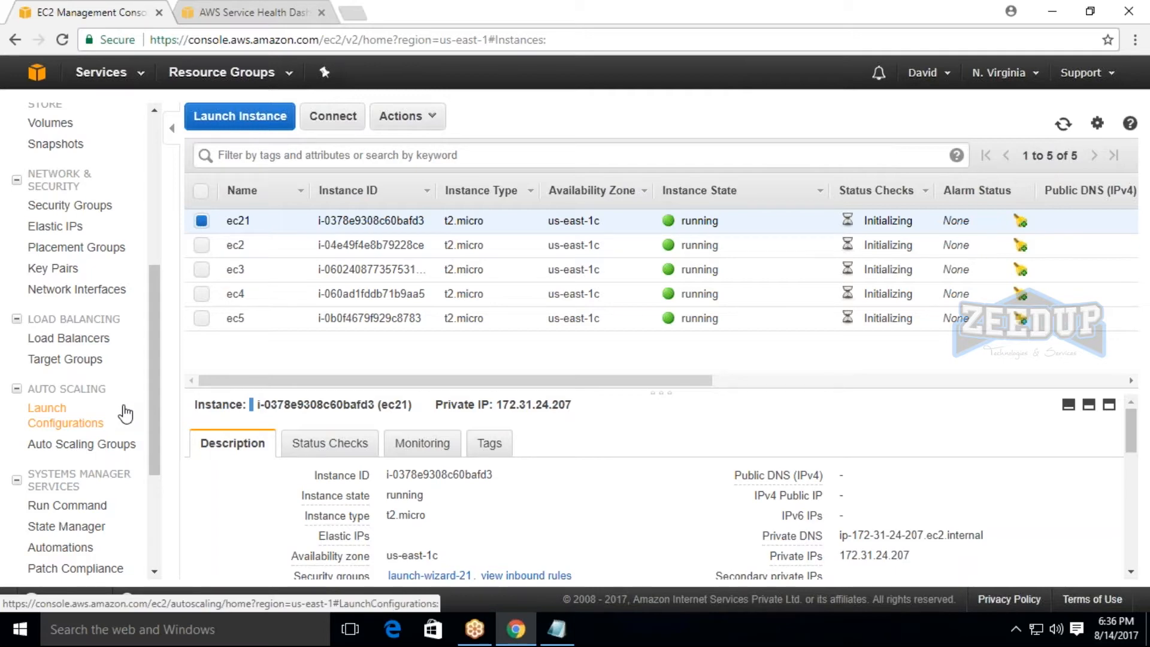
Switch to Notepad, add "1) Elastic ip" under "Launching instance using the AWS" in the agenda, and return to the EC2 console.
left_click(557, 629)
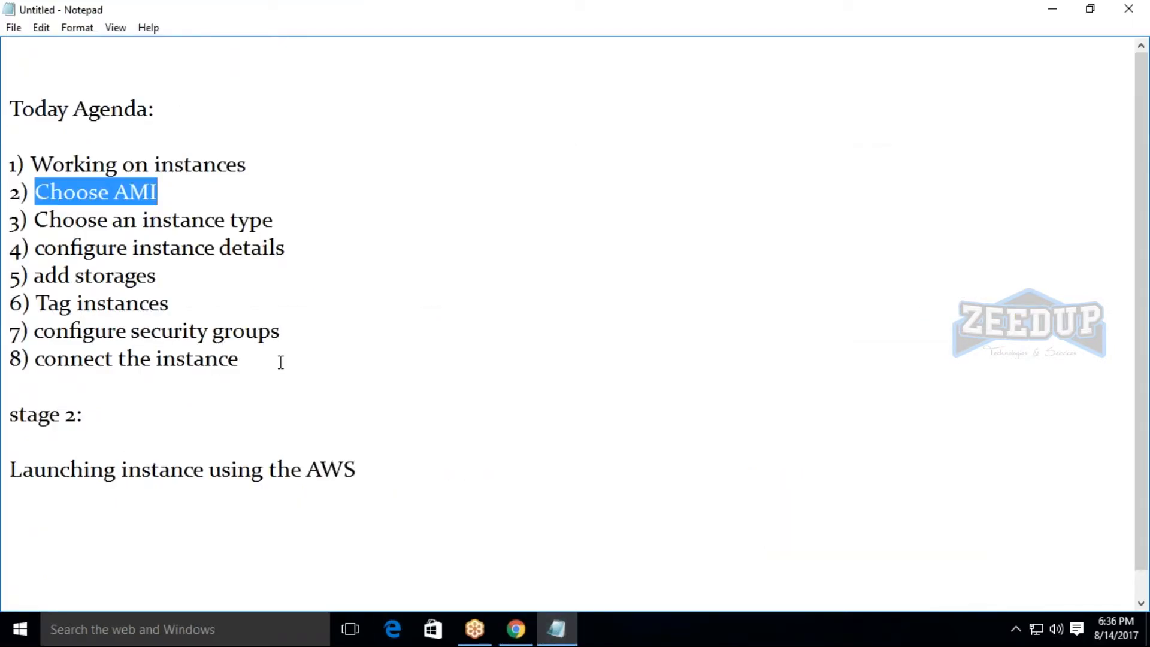
left_click(240, 358)
left_click(390, 465)
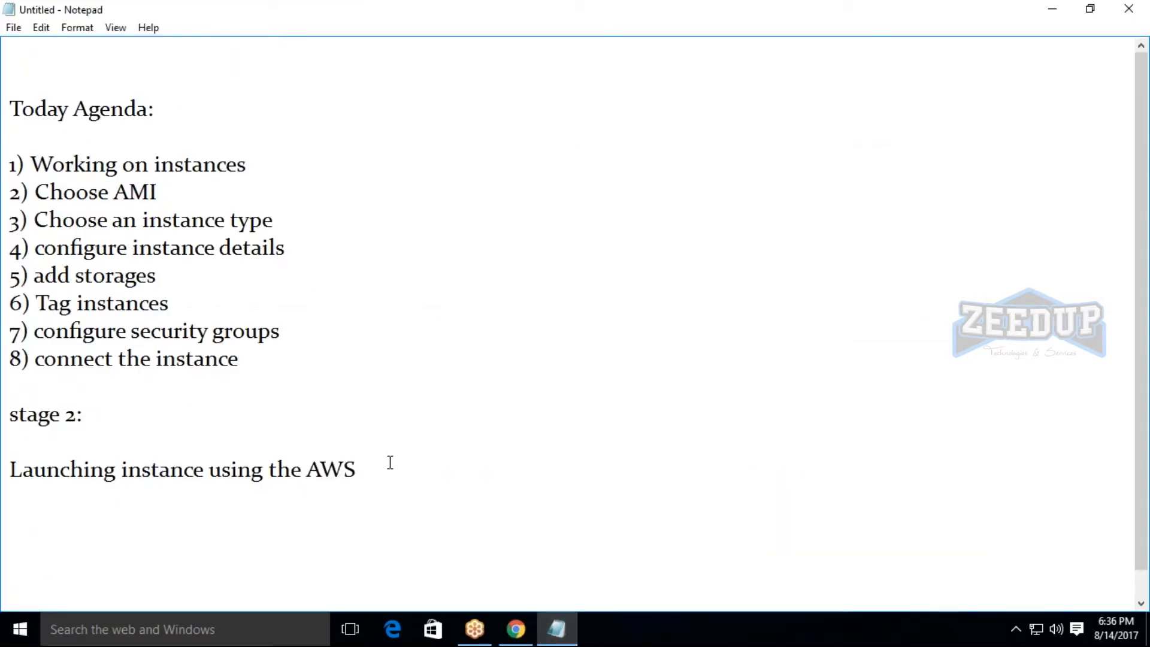
key("Return")
key("Return")
key("BackSpace")
type("1) Elastic ip")
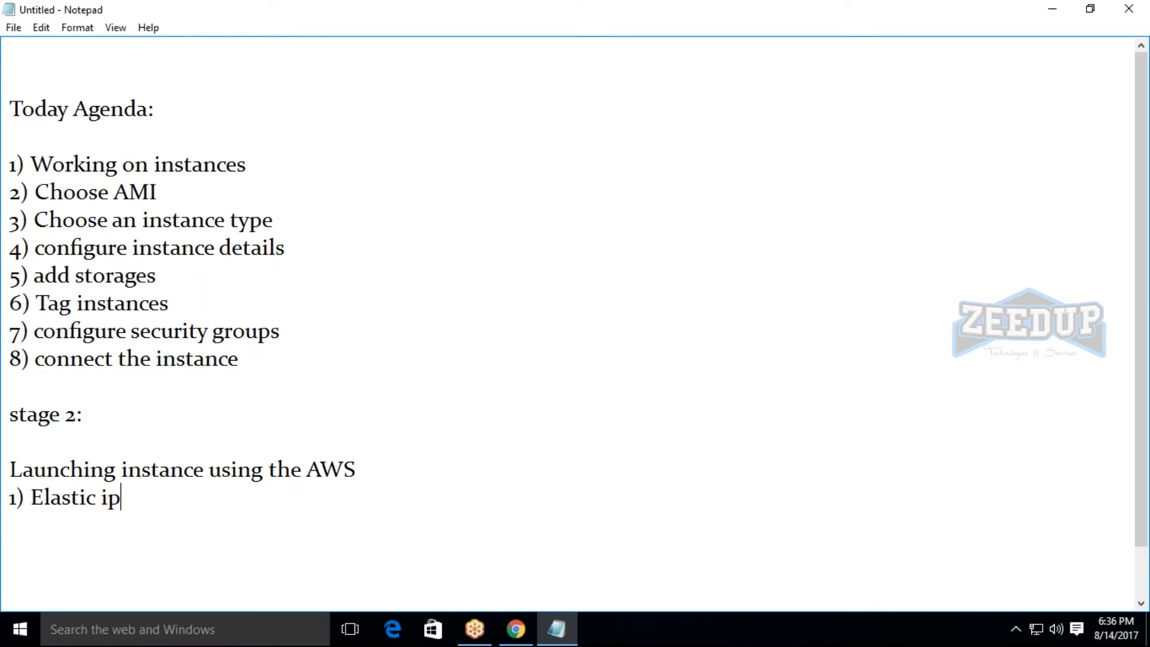
key("Return")
key("Return")
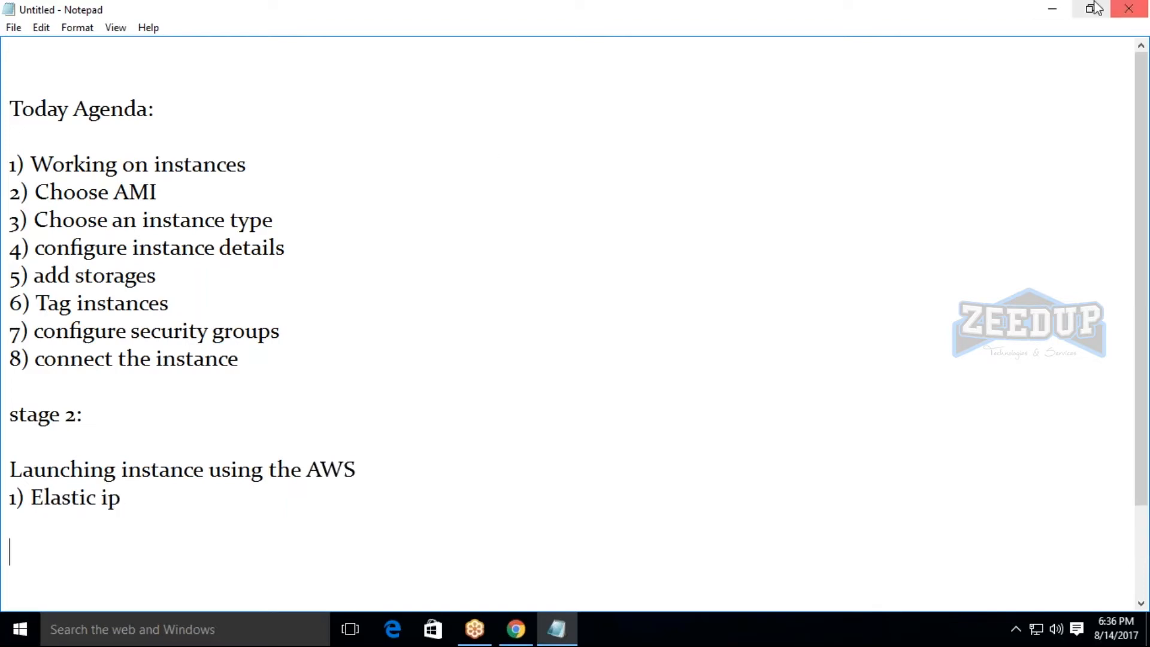
left_click(1053, 9)
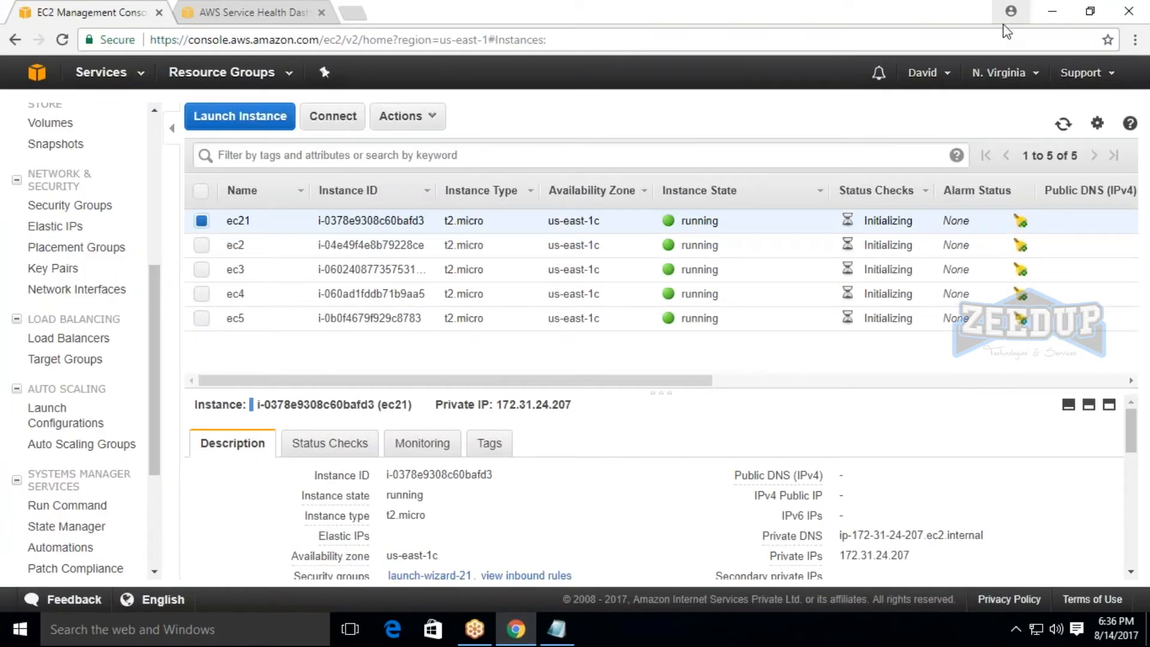
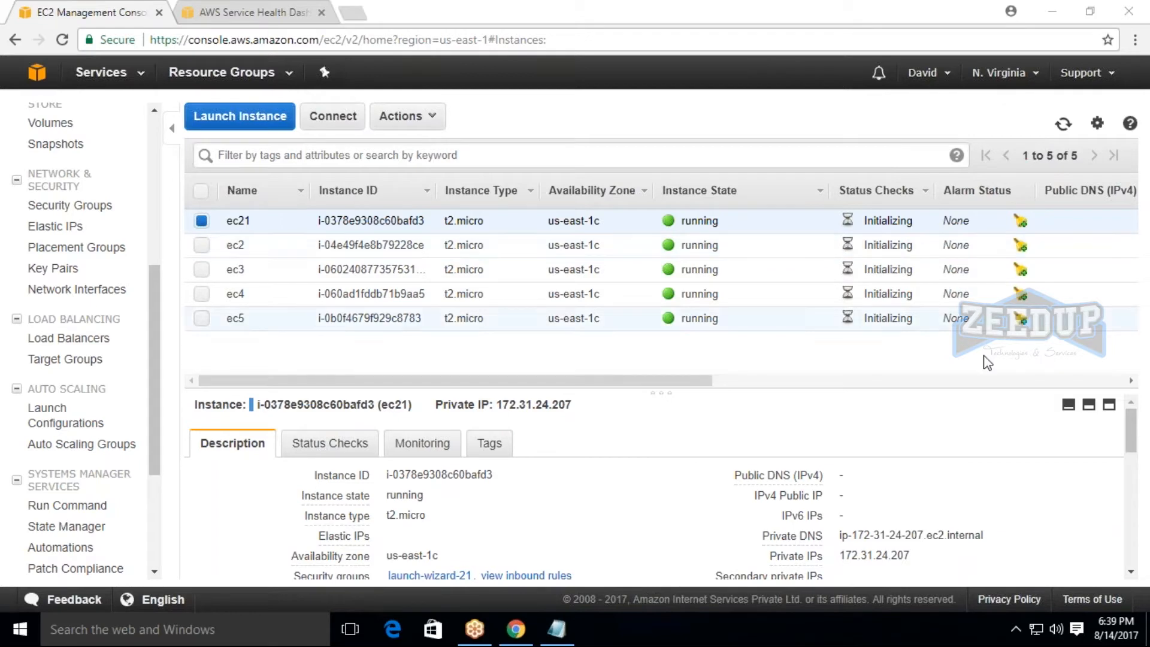
Examine the private IP entry in the description of instance ec21.
left_click_drag(843, 555, 926, 566)
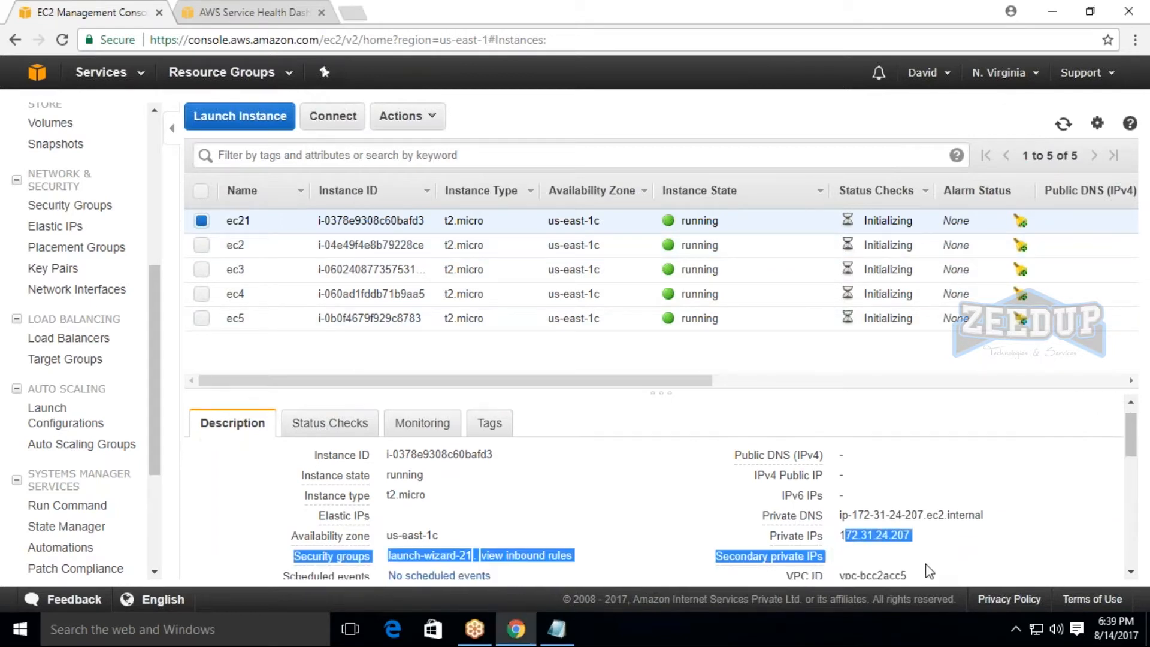
left_click(927, 563)
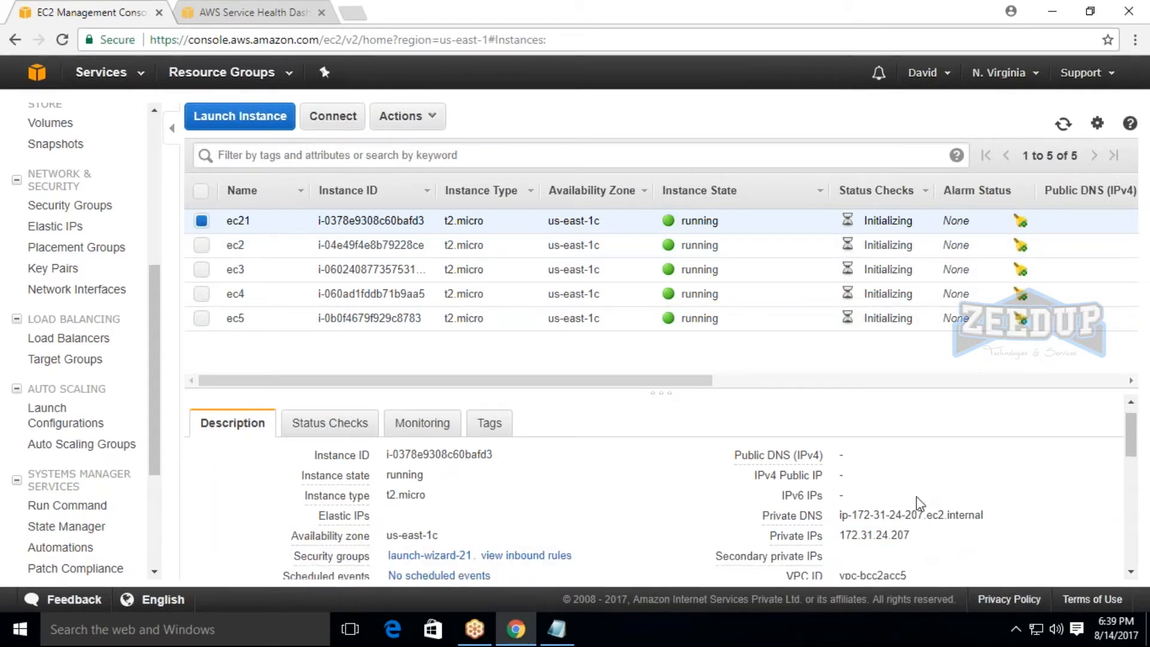
scroll(919, 504, "up", 1)
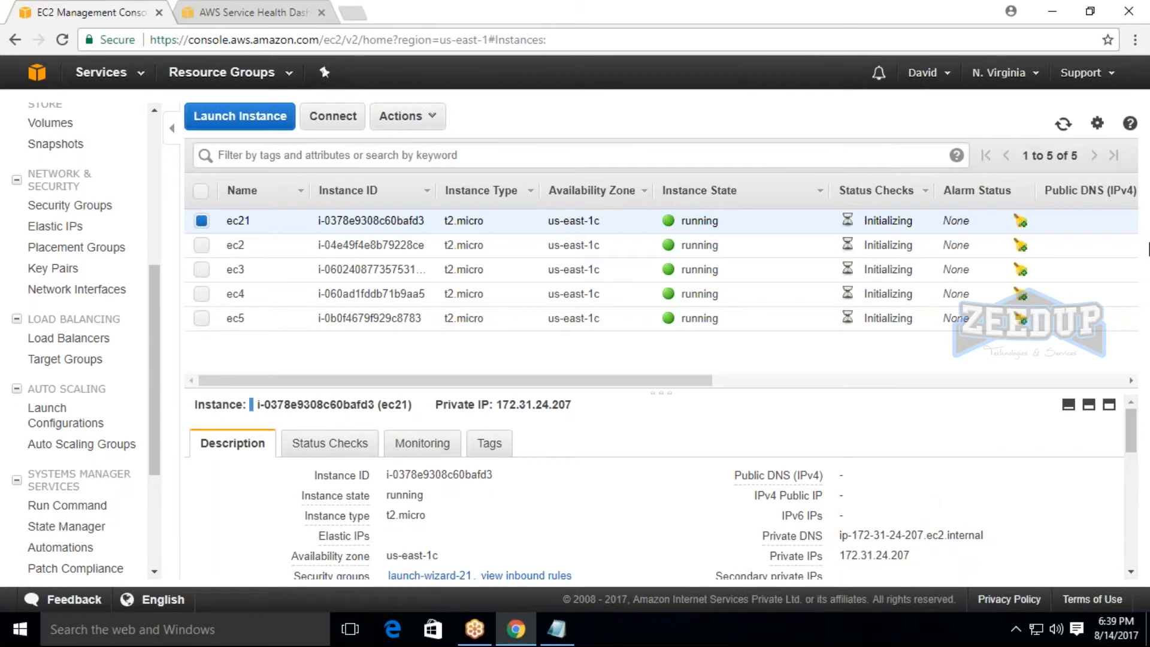
Open the Elastic IPs list and release the existing address 52.4.37.107.
scroll(135, 480, "down", 3)
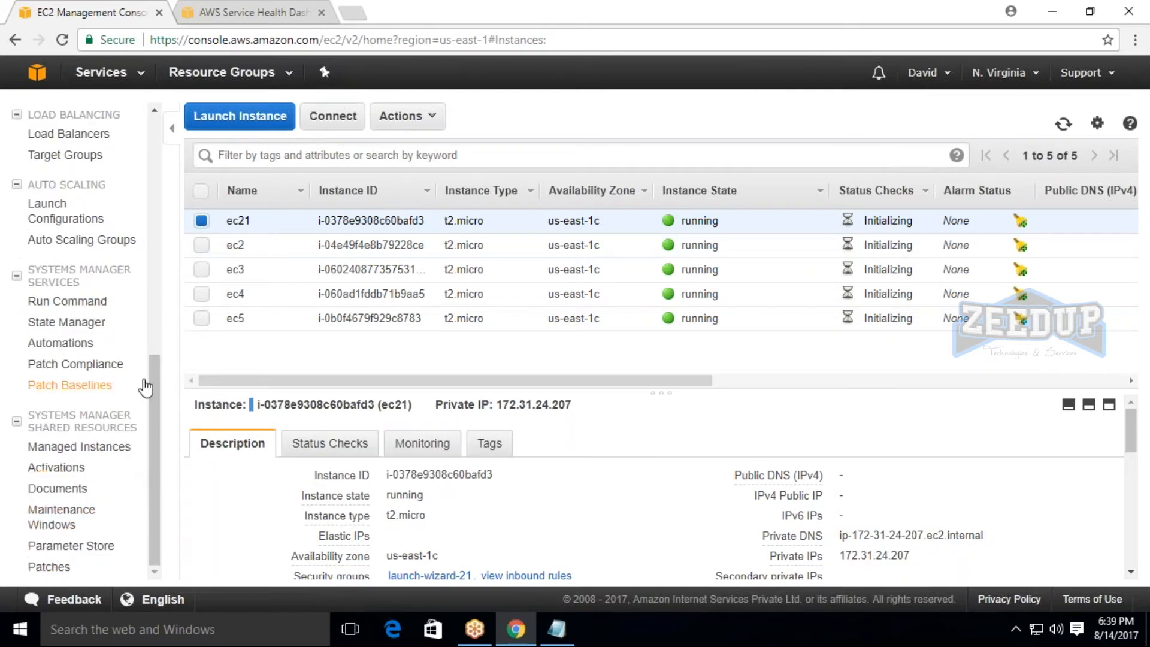
scroll(146, 389, "up", 4)
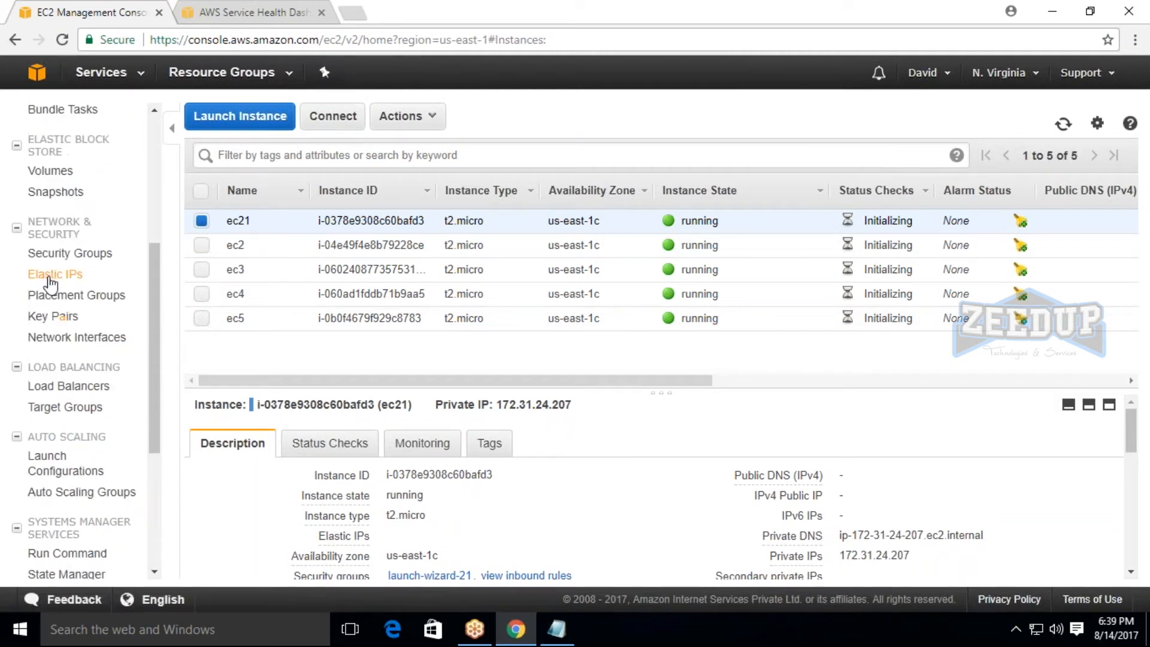
left_click(51, 277)
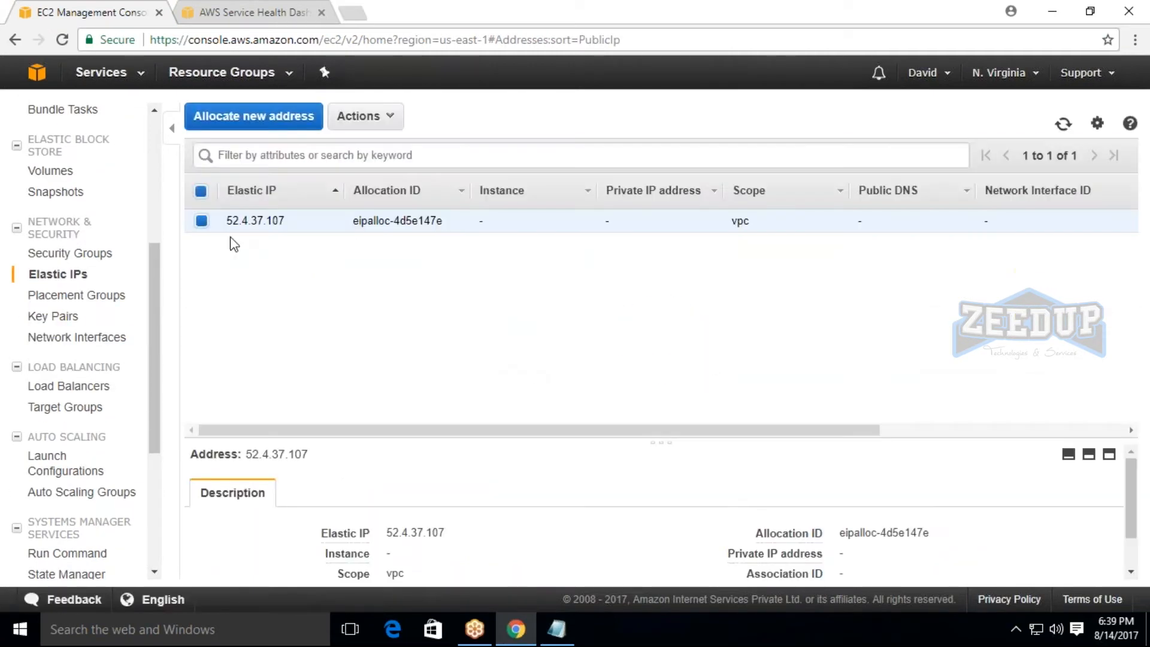
left_click(358, 120)
left_click(356, 116)
left_click(257, 296)
left_click(358, 116)
left_click(387, 147)
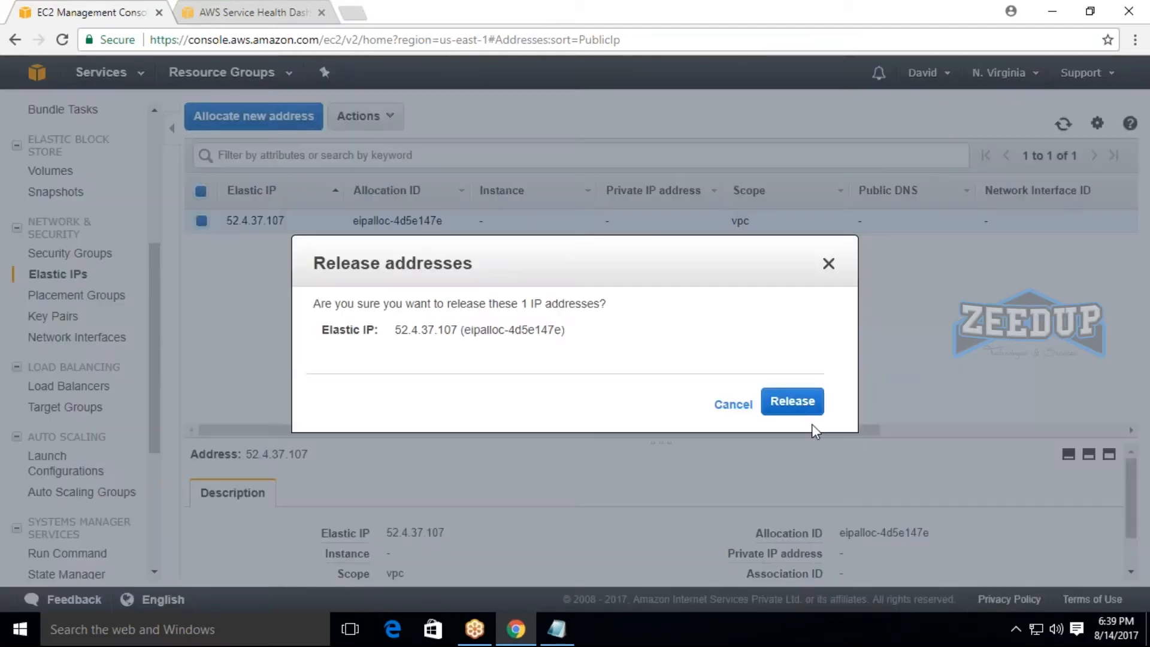
left_click(800, 402)
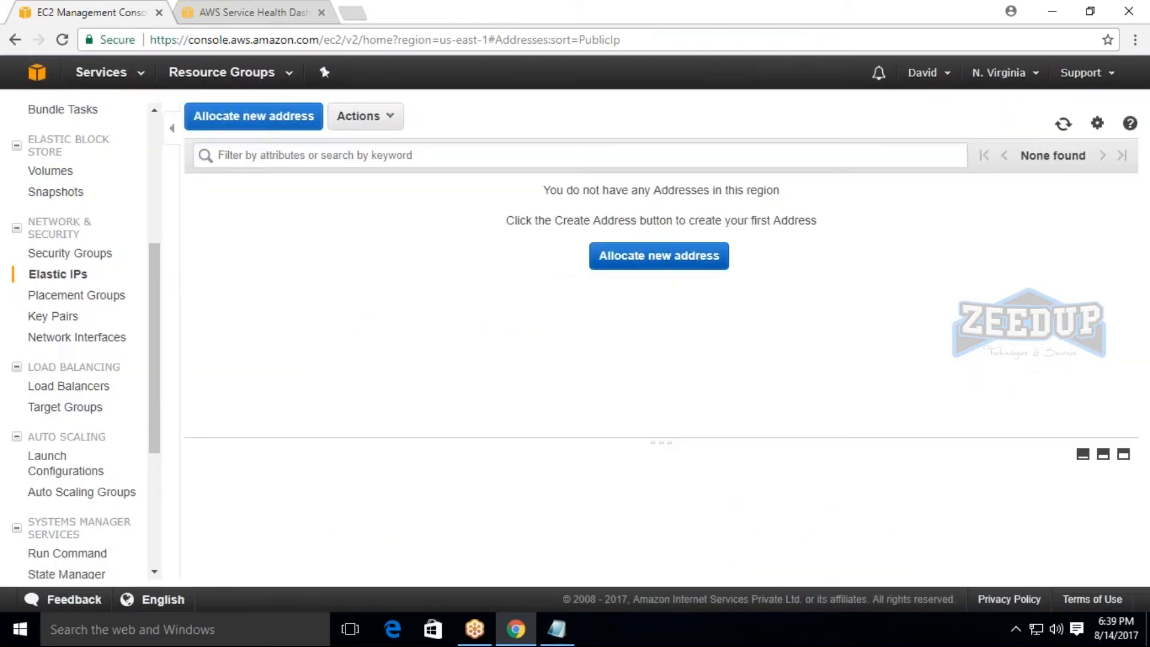
Allocate a new Elastic IP address and open the form for associating it with an instance.
left_click(603, 257)
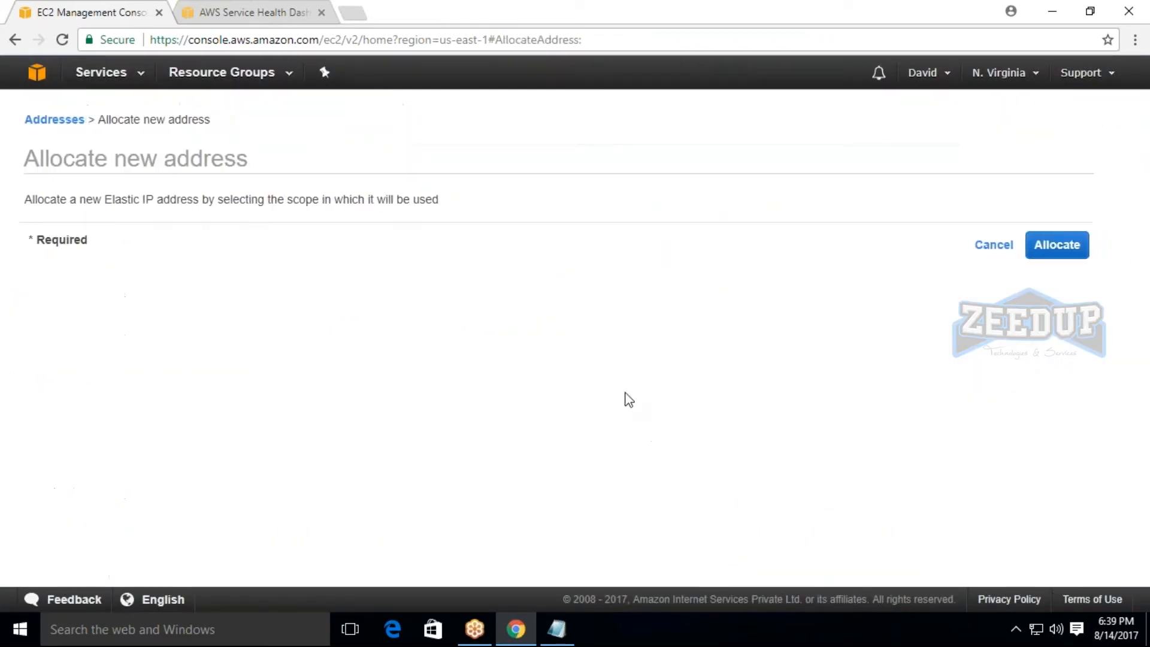
left_click(1045, 251)
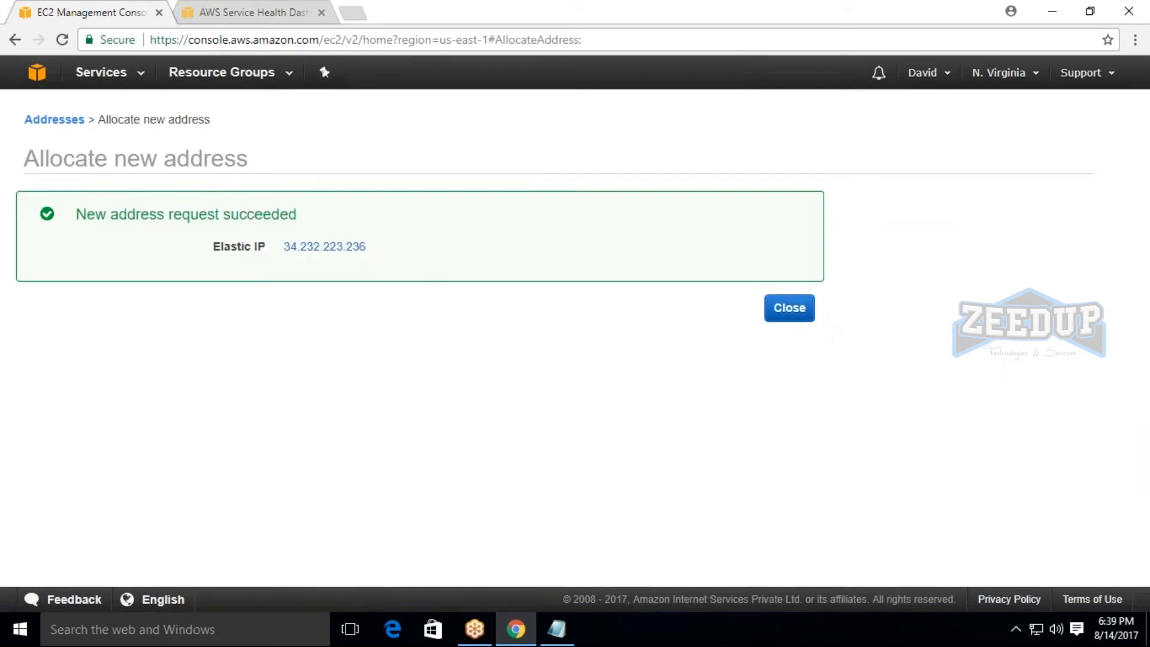
left_click(790, 308)
left_click(364, 116)
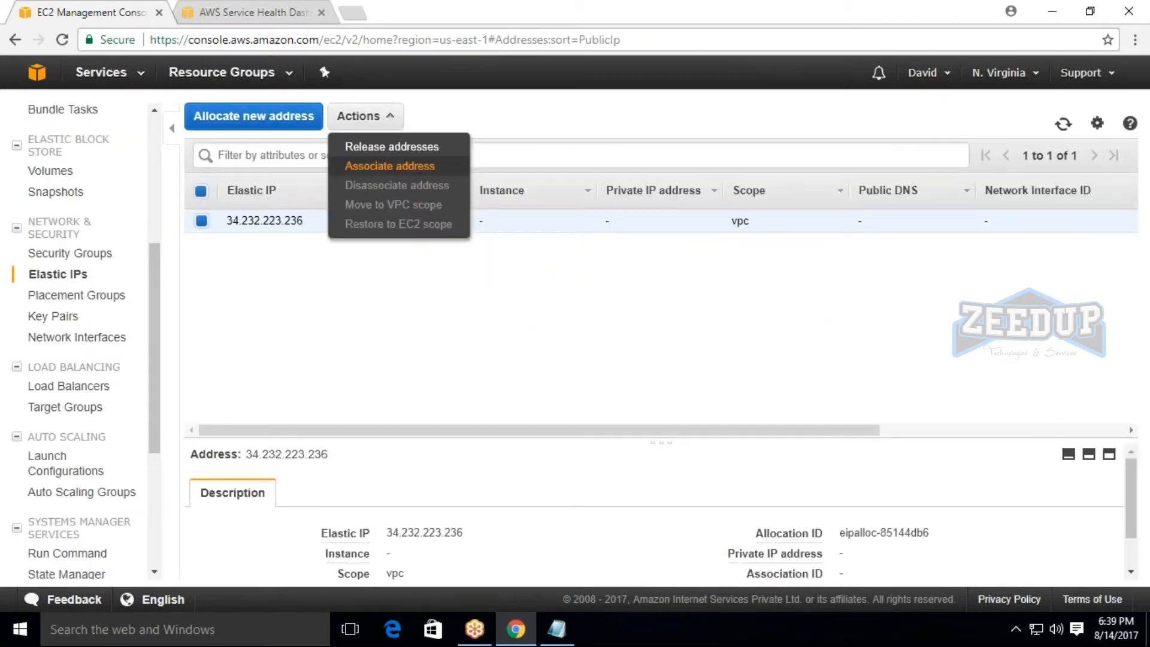
left_click(374, 166)
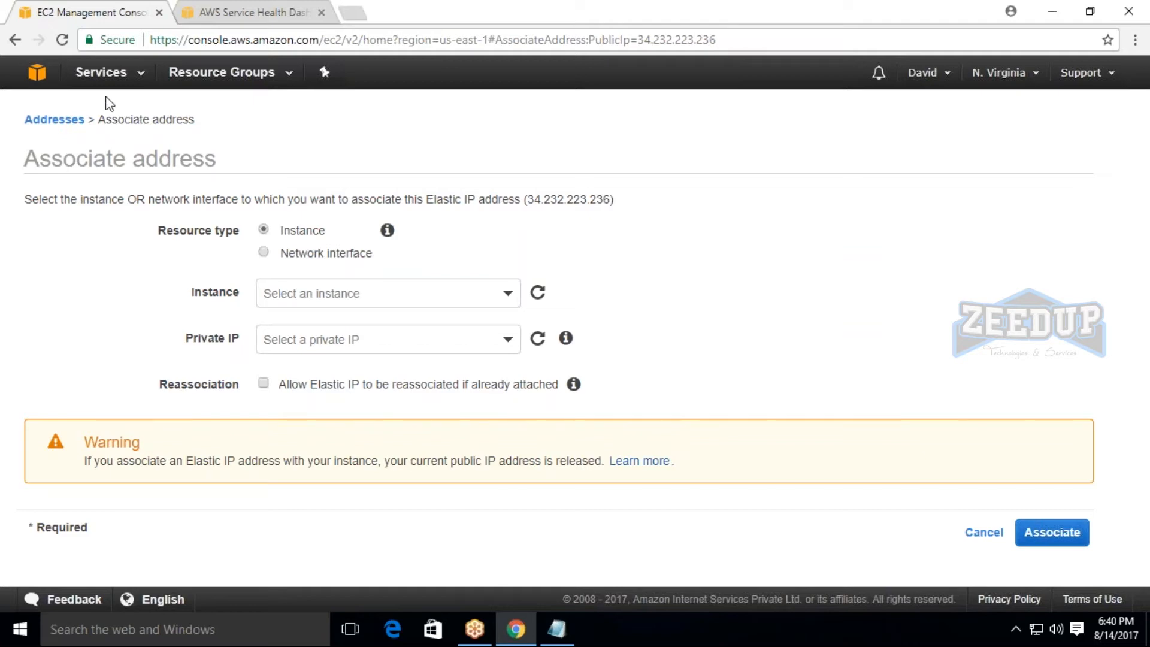
Return to the list of running instances and examine the private IP in the description of ec21.
left_click(102, 72)
left_click(262, 207)
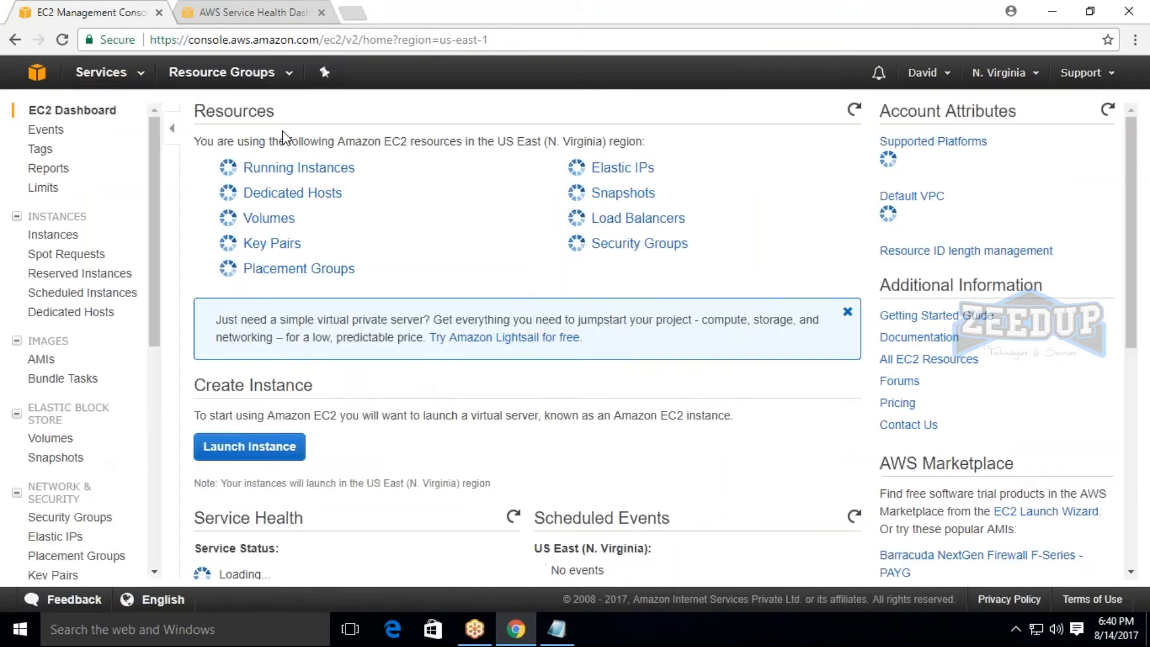
left_click(289, 164)
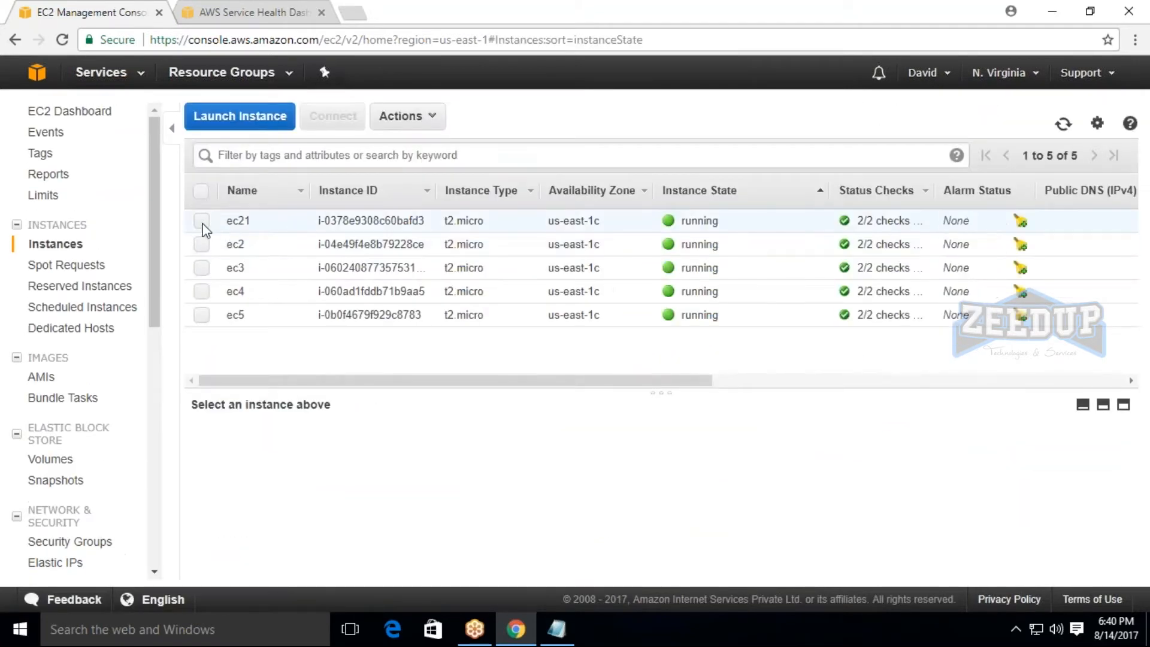
left_click(202, 221)
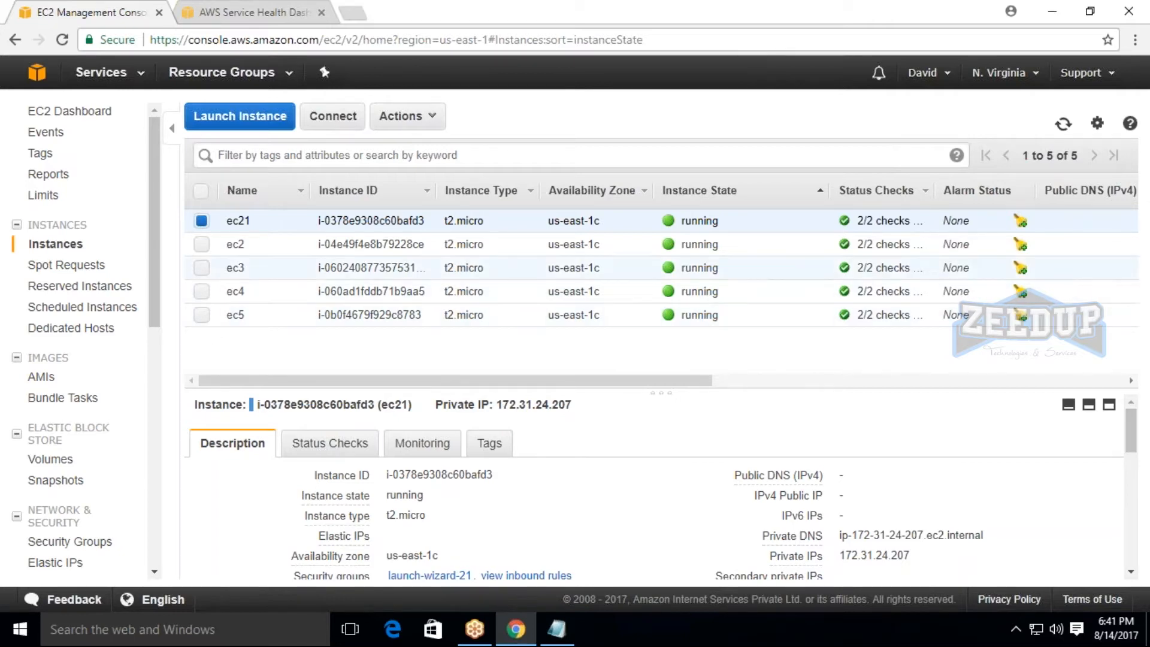
scroll(822, 451, "down", 3)
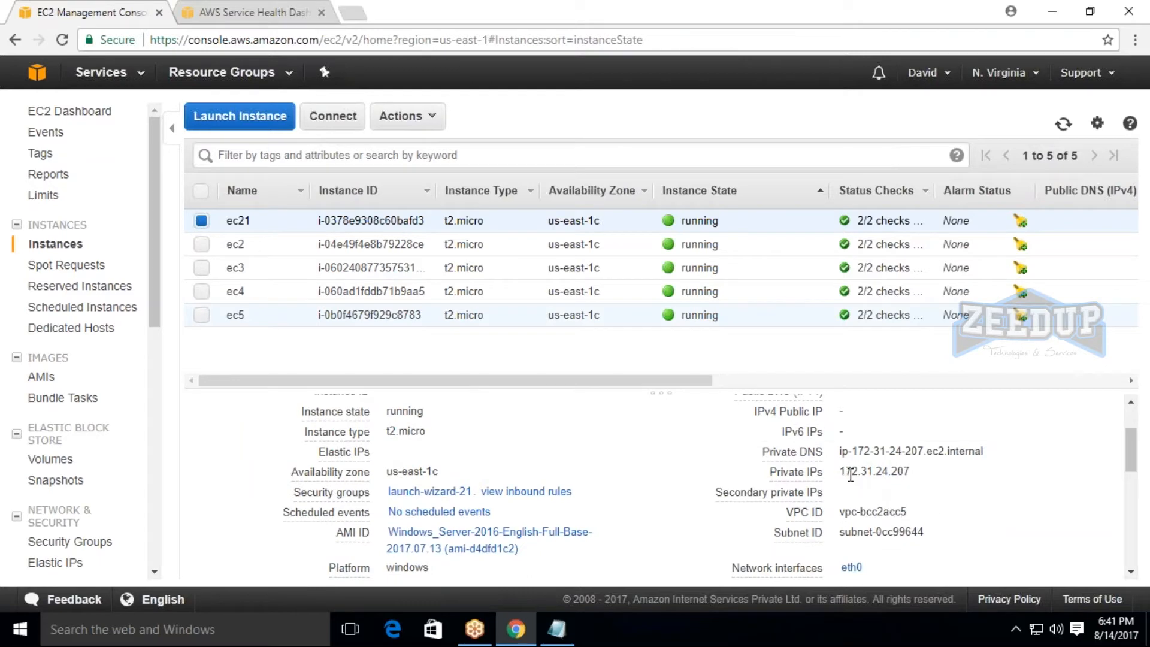
left_click_drag(848, 475, 936, 474)
left_click(936, 473)
Examine the private IP entries of instances ec2 and ec3, one after the other.
left_click(202, 244)
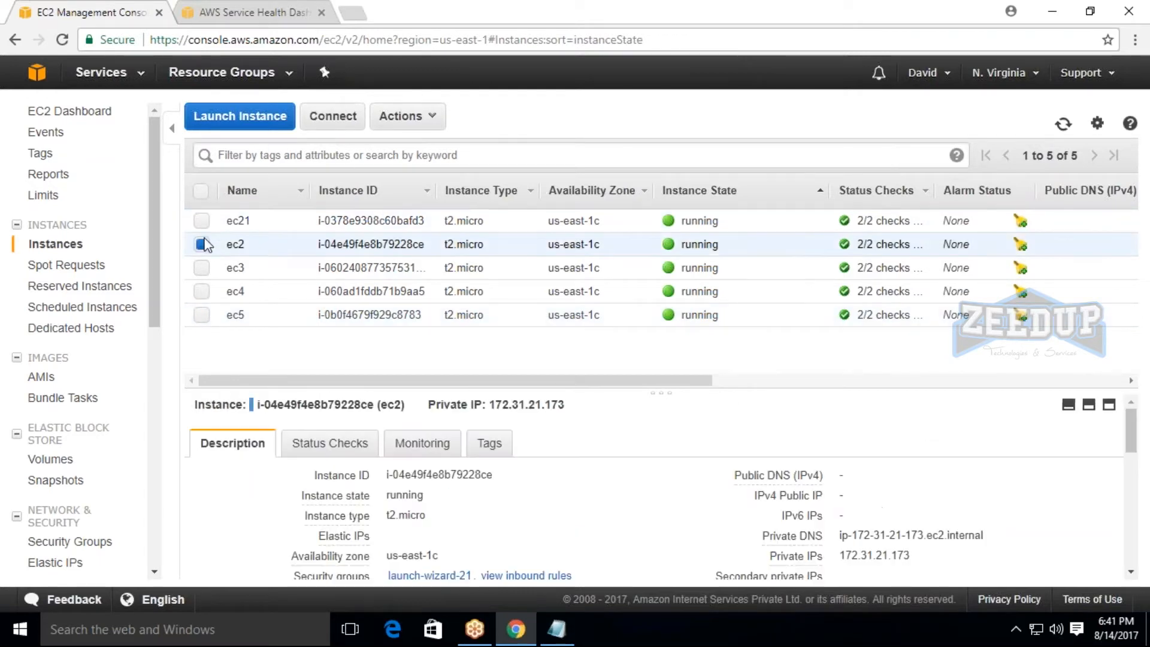
scroll(730, 518, "down", 5)
scroll(854, 427, "up", 3)
double_click(861, 557)
left_click(202, 244)
left_click(204, 266)
scroll(868, 480, "down", 3)
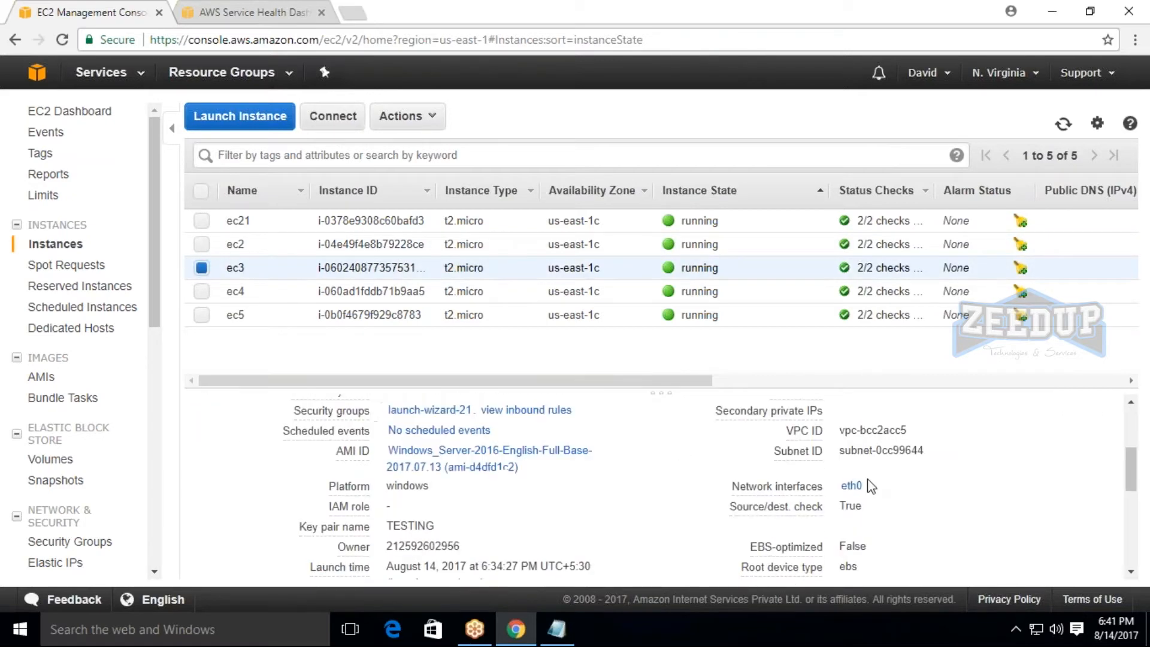
scroll(839, 479, "up", 2)
double_click(842, 473)
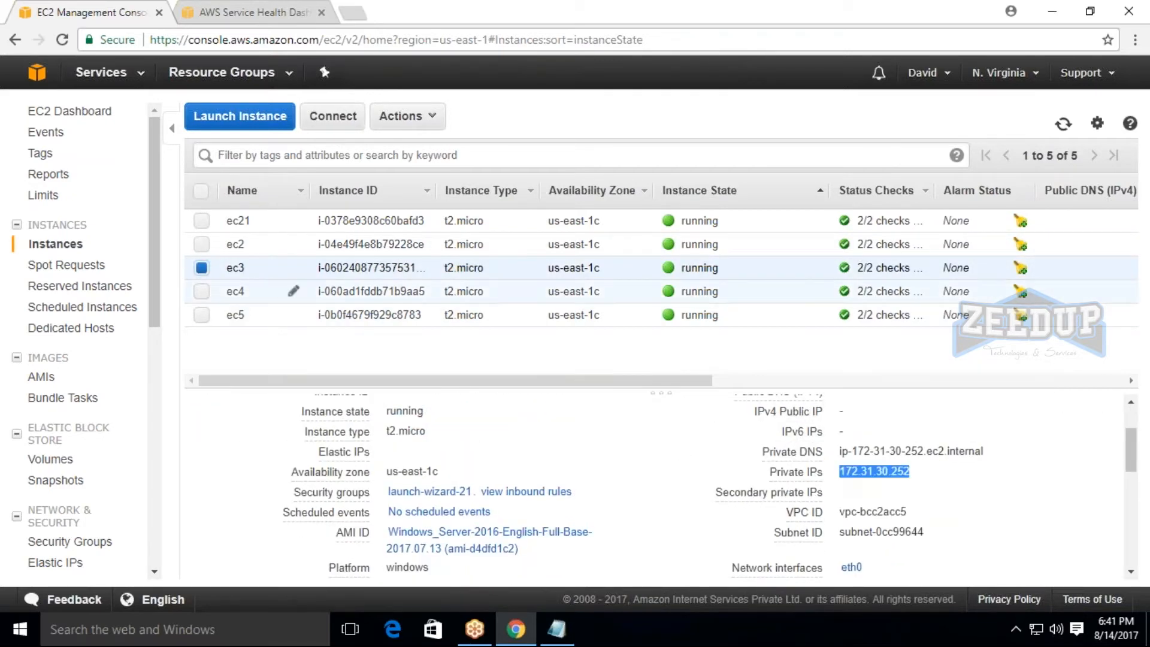
Select only instance ec21 again and examine its private DNS name and private IP.
left_click(202, 268)
left_click(201, 224)
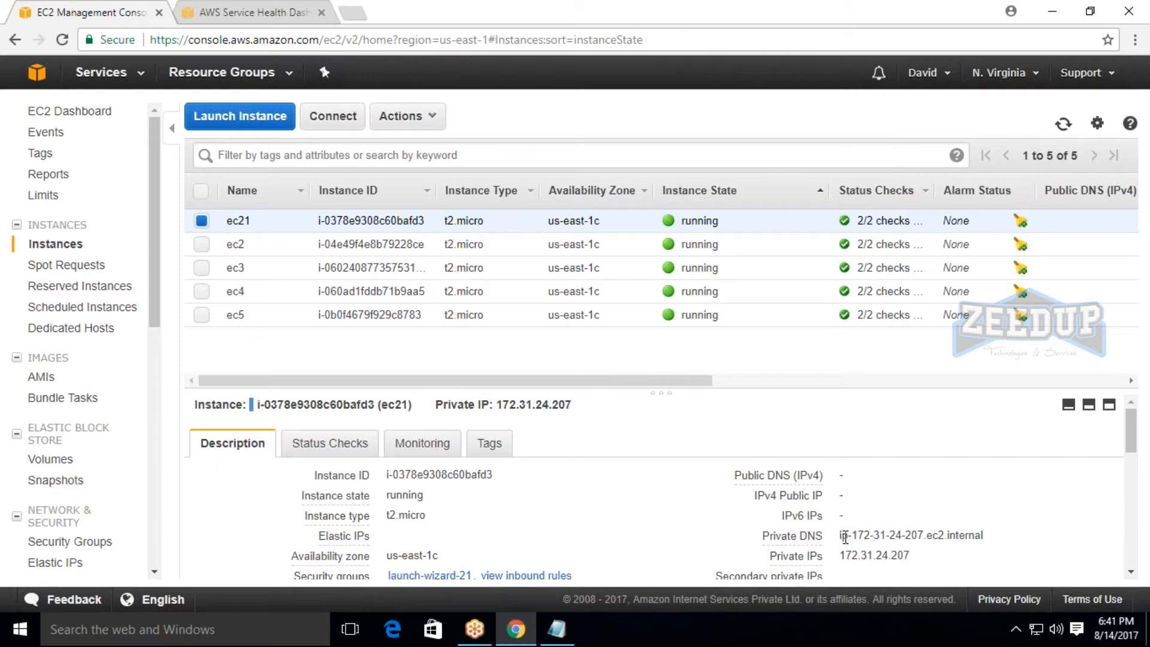
left_click_drag(840, 537, 984, 536)
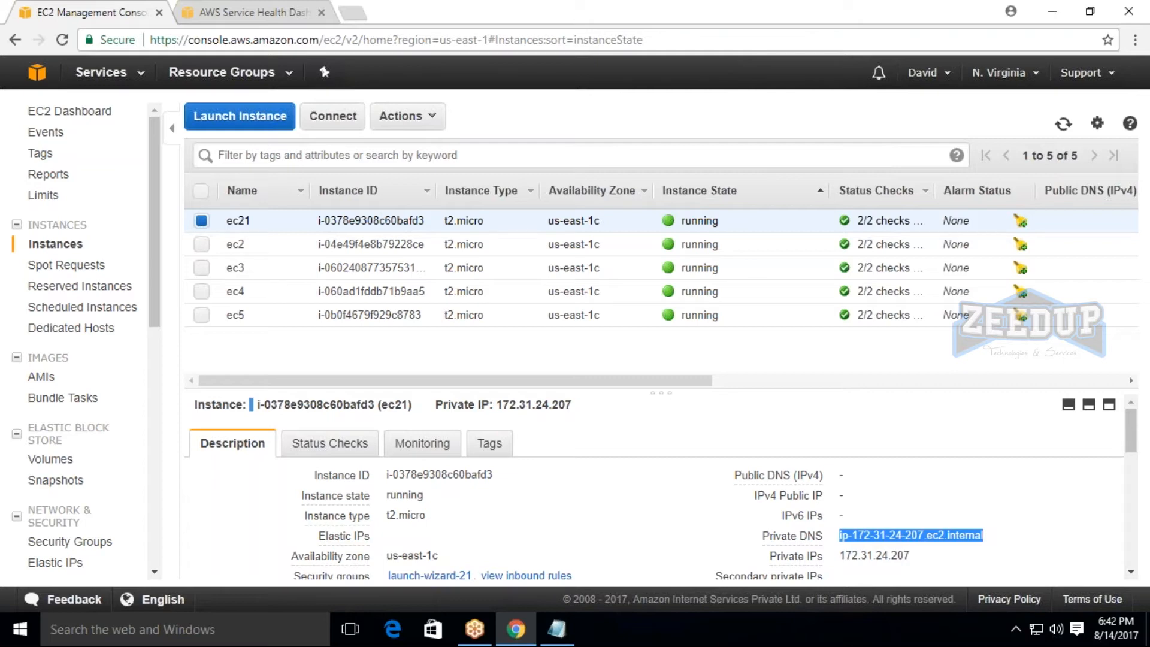
left_click_drag(838, 556, 912, 557)
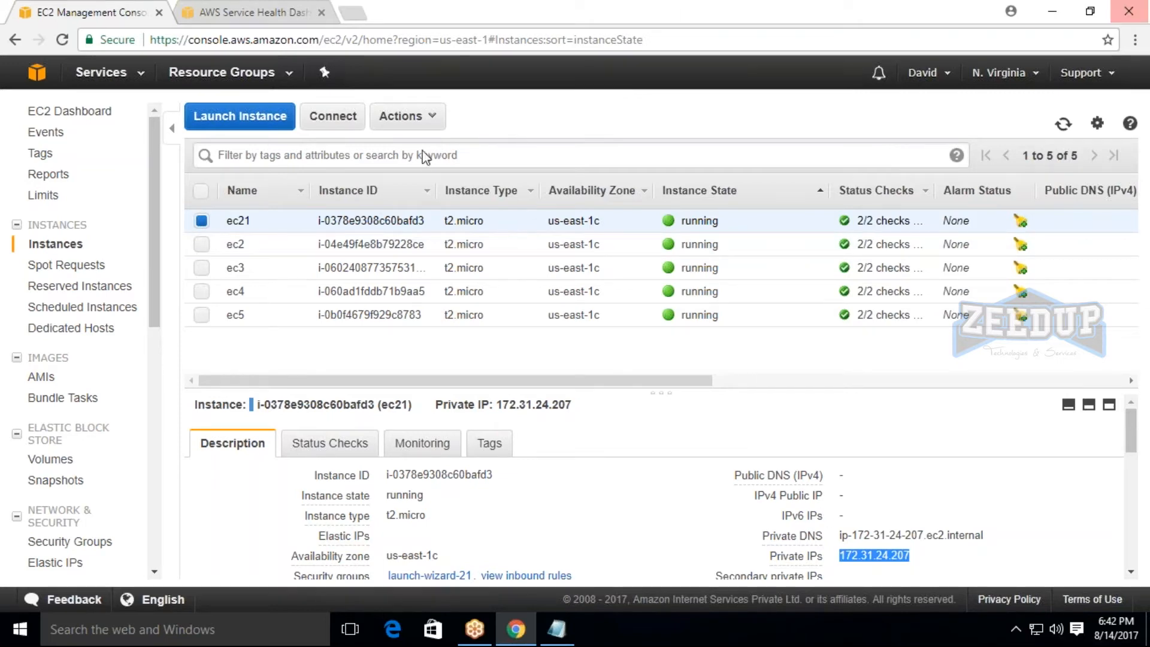
Start a new Windows Server 2016 t2.micro instance launch, keeping the default instance details and storage.
left_click(233, 117)
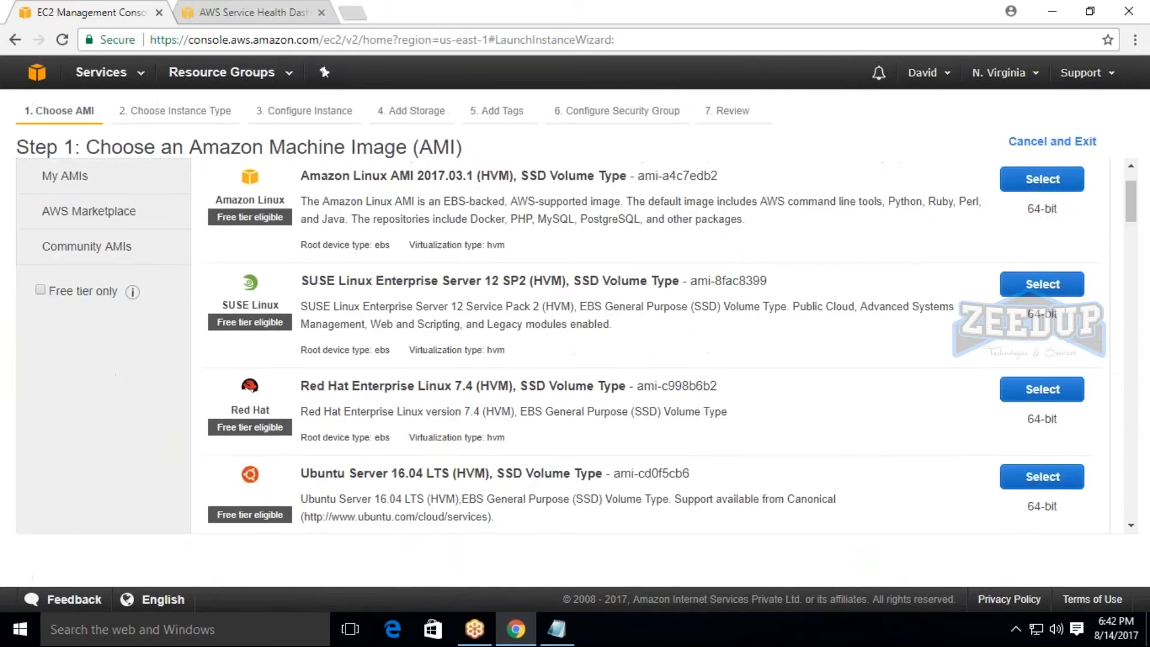
scroll(778, 300, "down", 3)
left_click(1041, 414)
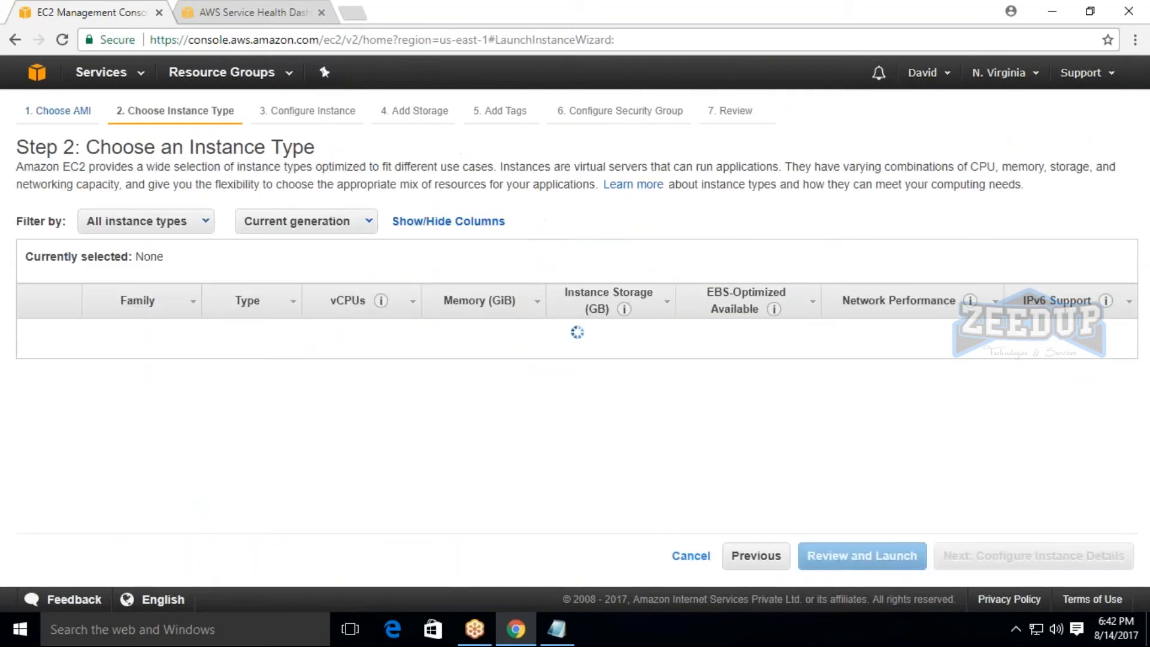
left_click(1083, 563)
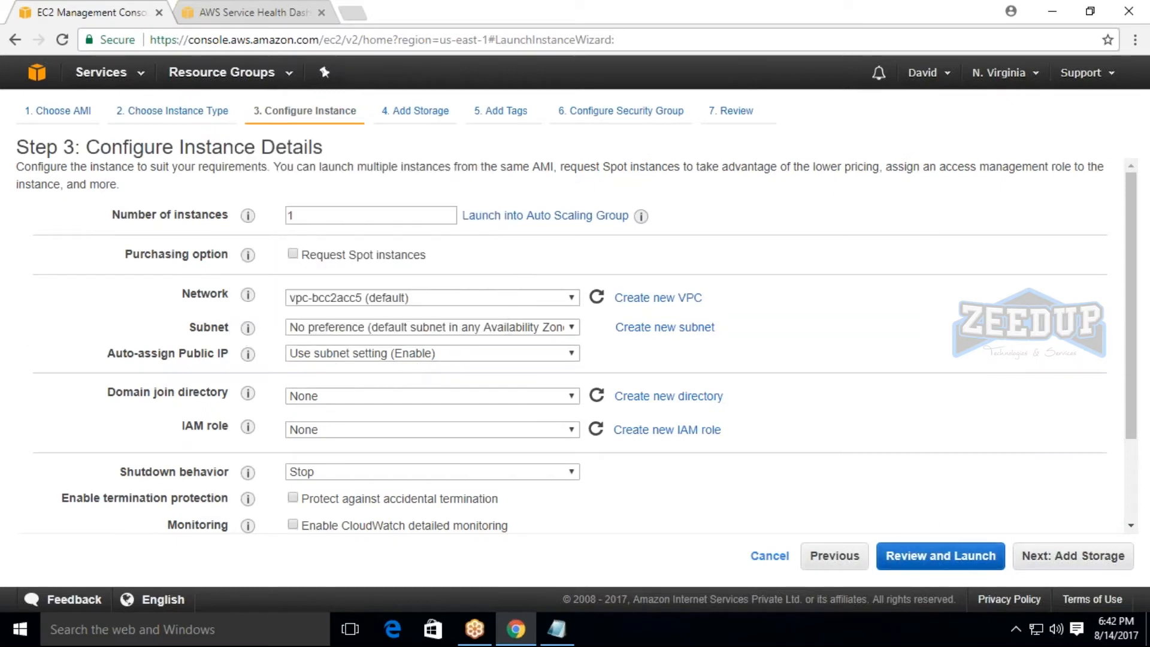
left_click(1072, 556)
left_click(1096, 558)
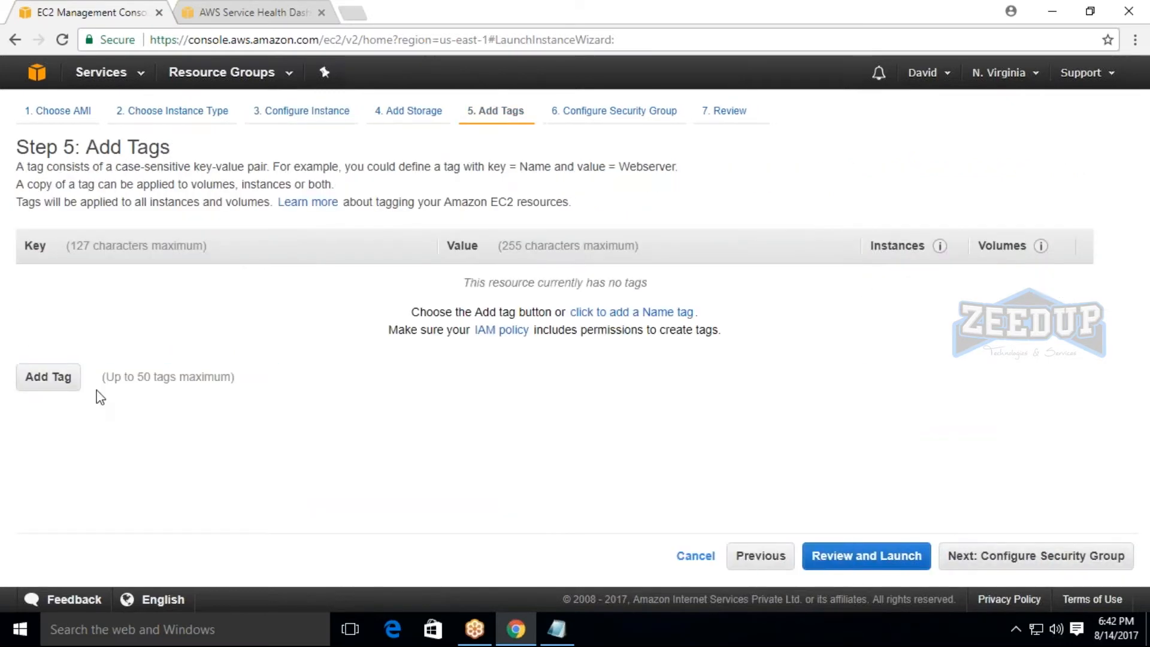
Add a tag with the key Name and the value "ec2public" to the new instance.
left_click(40, 383)
type("n")
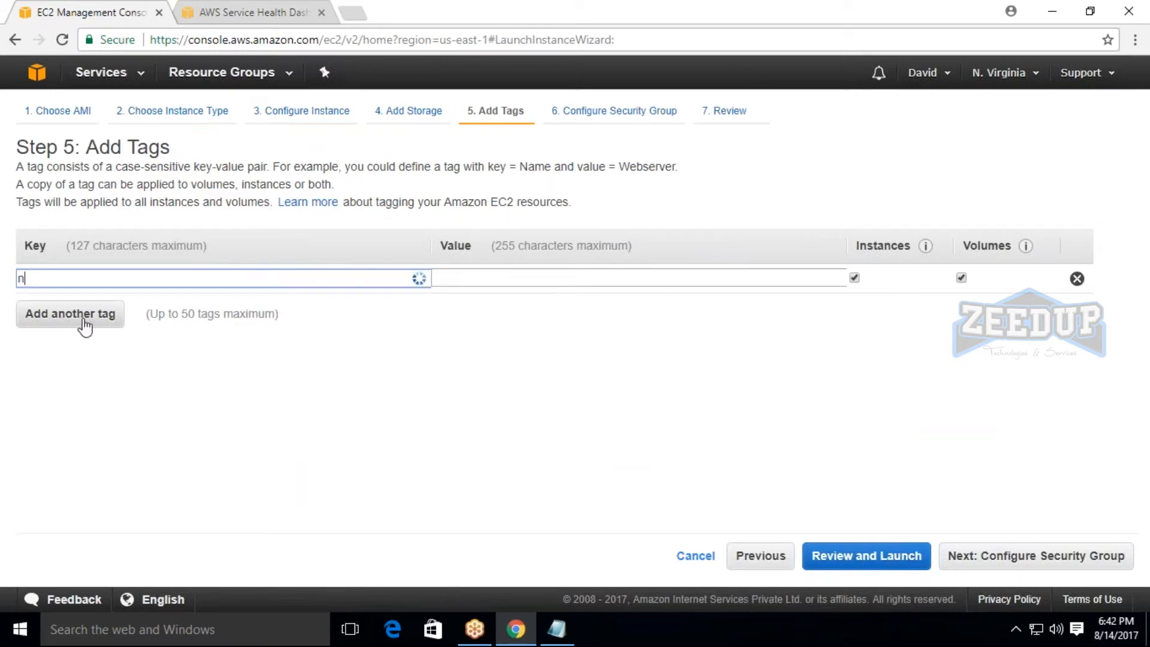
left_click(72, 308)
left_click(473, 279)
type("ec")
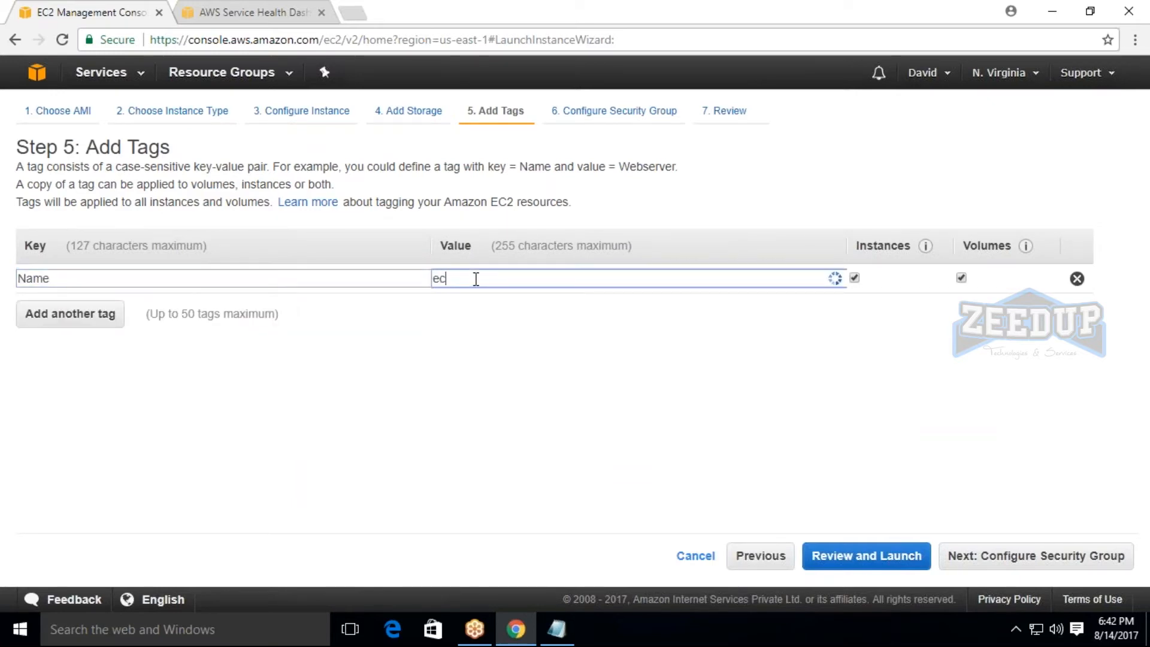
type("2pub")
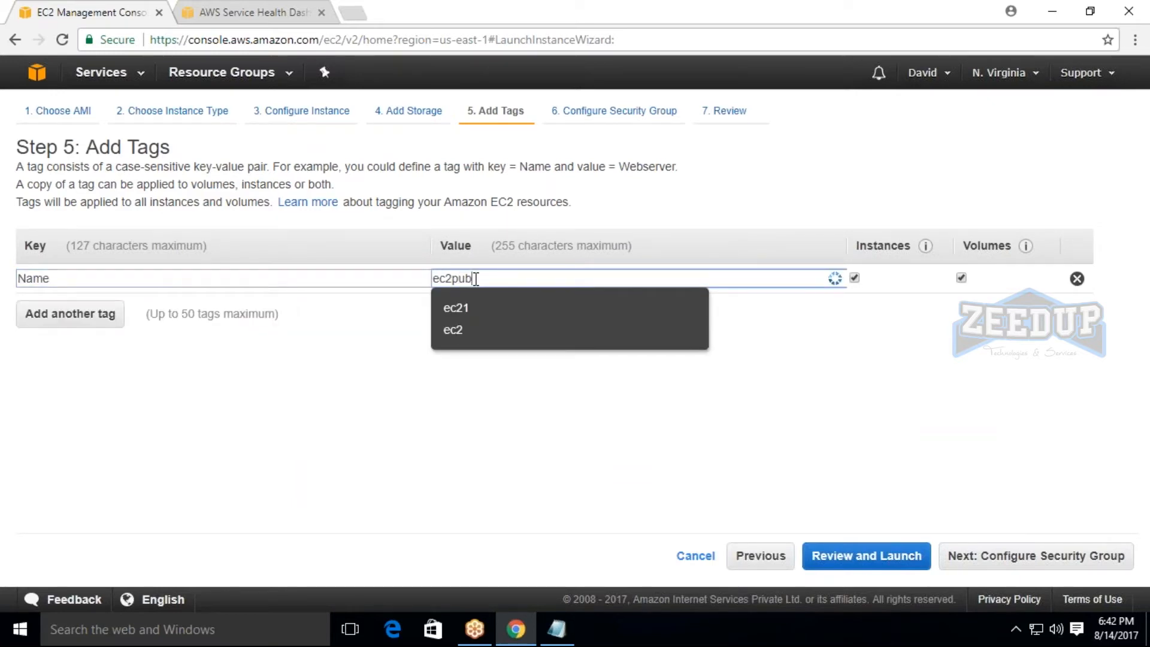
type("lic")
Launch the instance with the default security group settings and an existing key pair, and return to the instance list.
left_click(1036, 556)
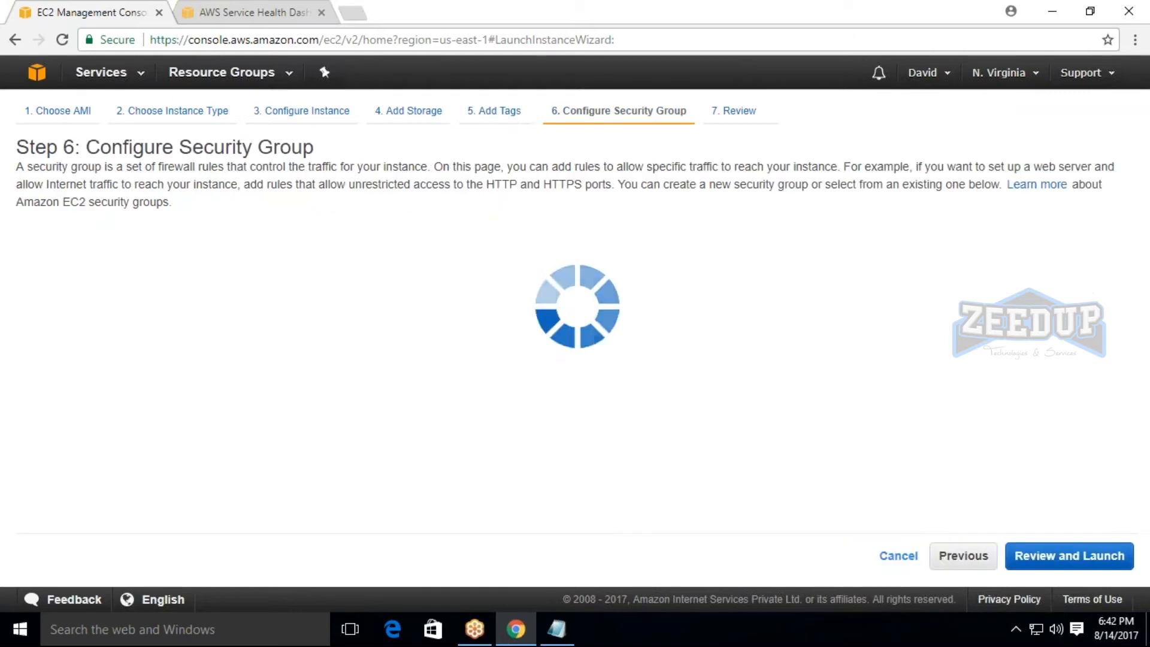
left_click(1046, 556)
left_click(1104, 556)
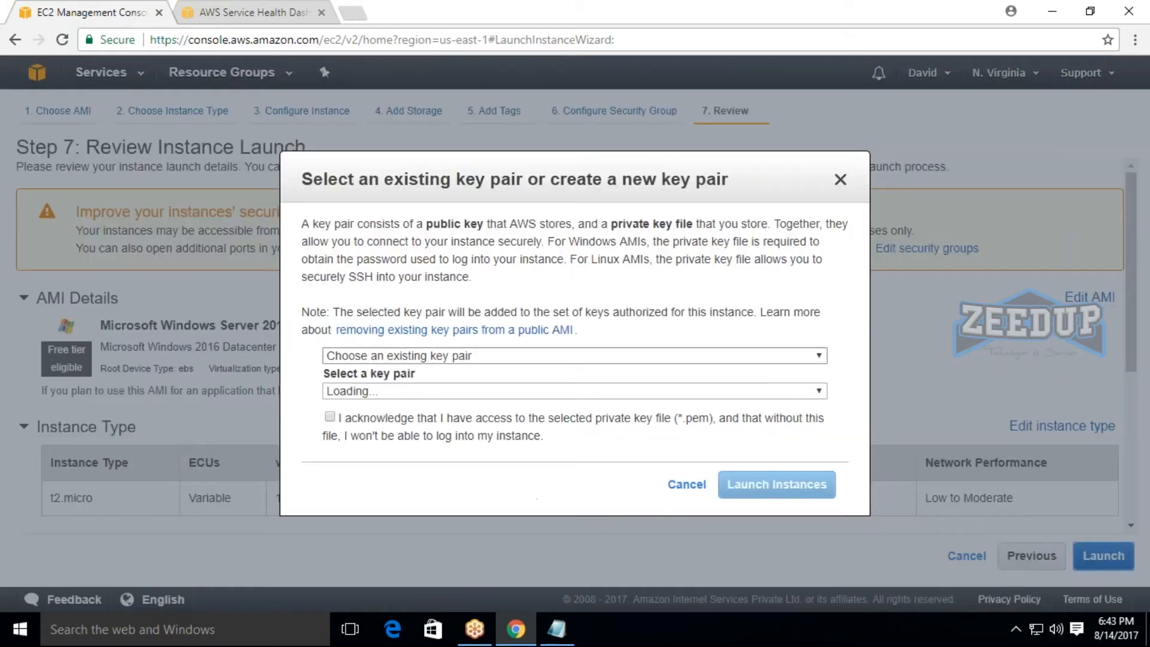
left_click(359, 423)
left_click(777, 484)
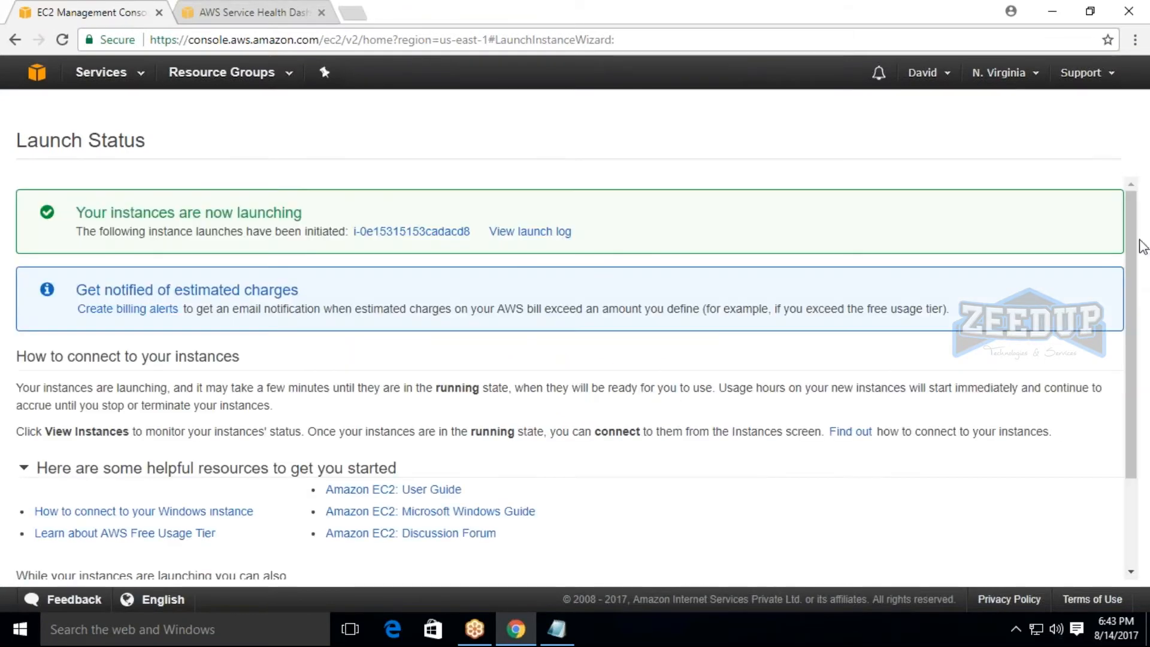
scroll(1139, 252, "down", 5)
left_click(1073, 571)
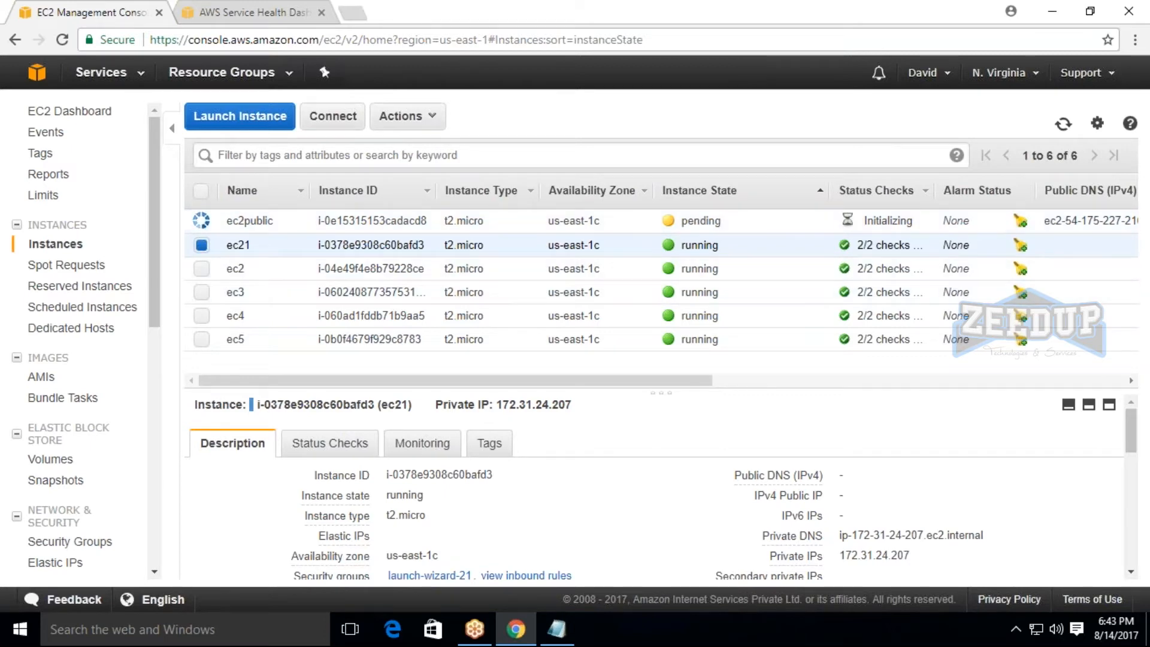
Refresh the instance list and examine the public DNS and public IP entries of ec2public.
left_click(1065, 125)
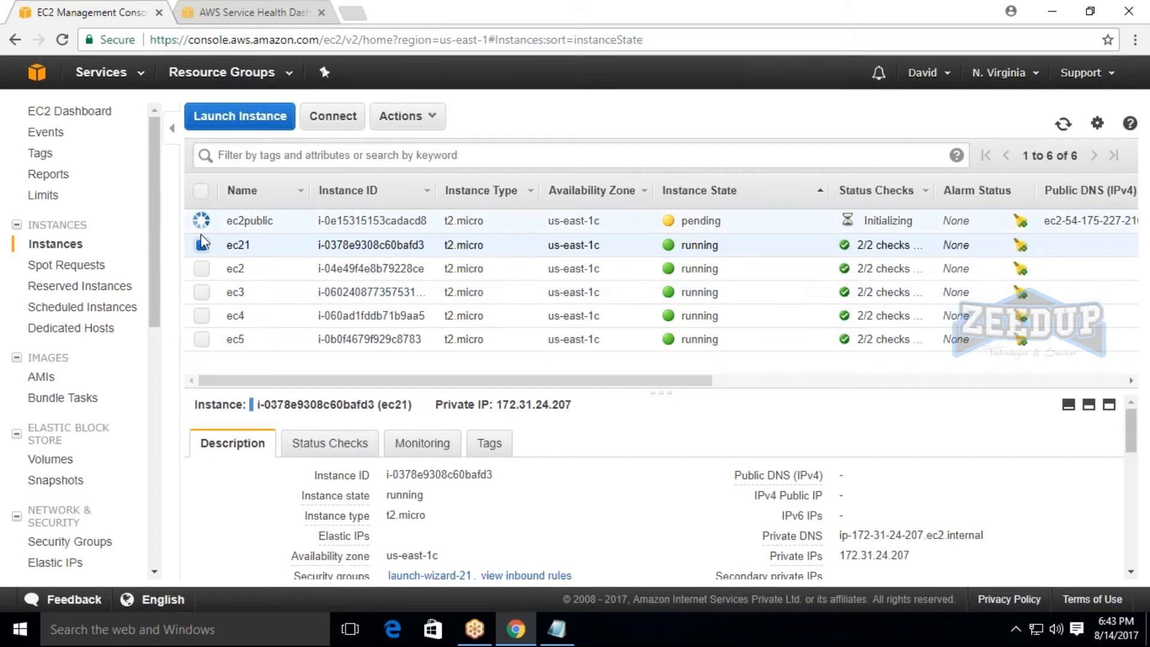
left_click(202, 244)
left_click(202, 221)
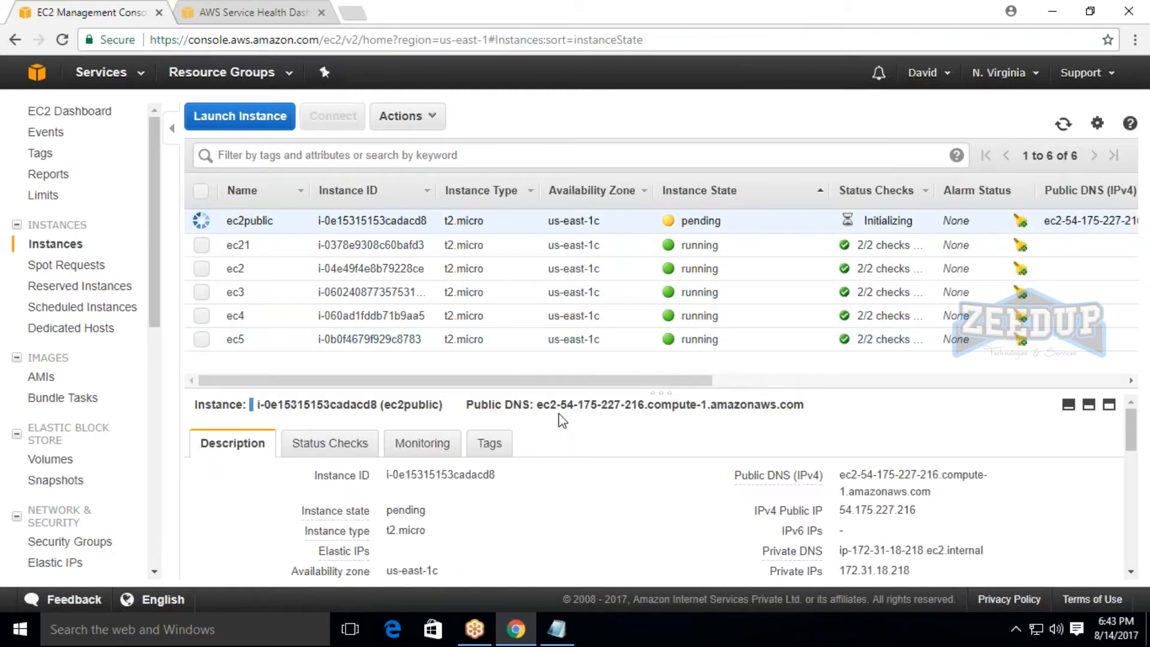
Compare the IPv4 public IP of ec2public with the private IP of the ec21 instance.
left_click_drag(840, 510, 940, 516)
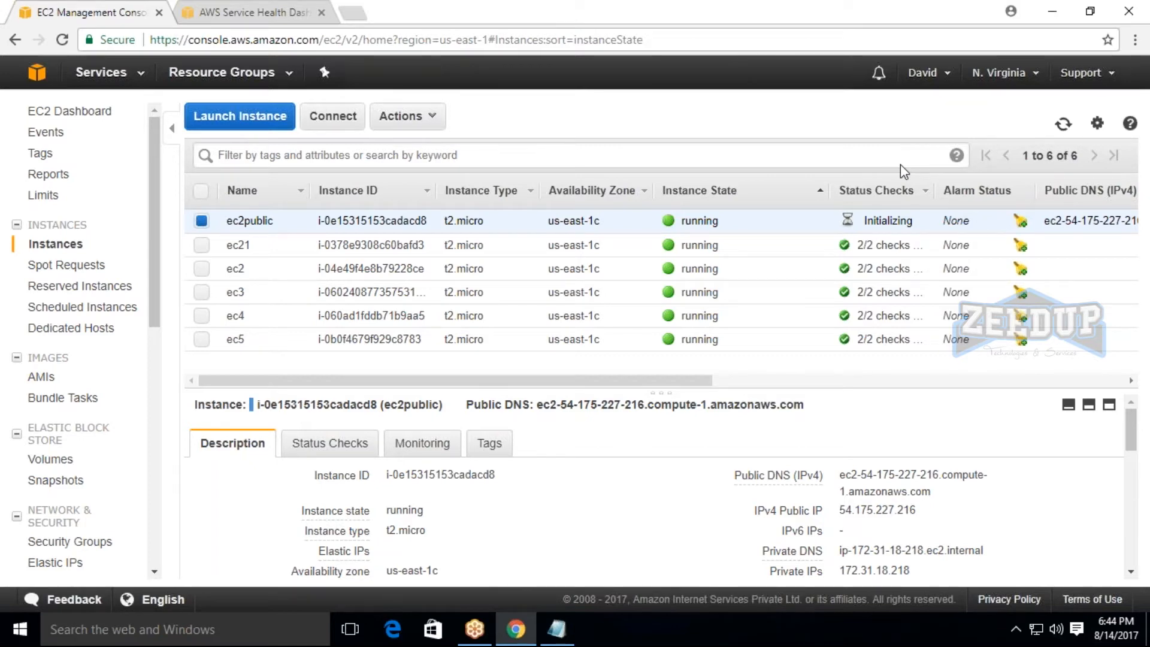
left_click(201, 222)
left_click(202, 246)
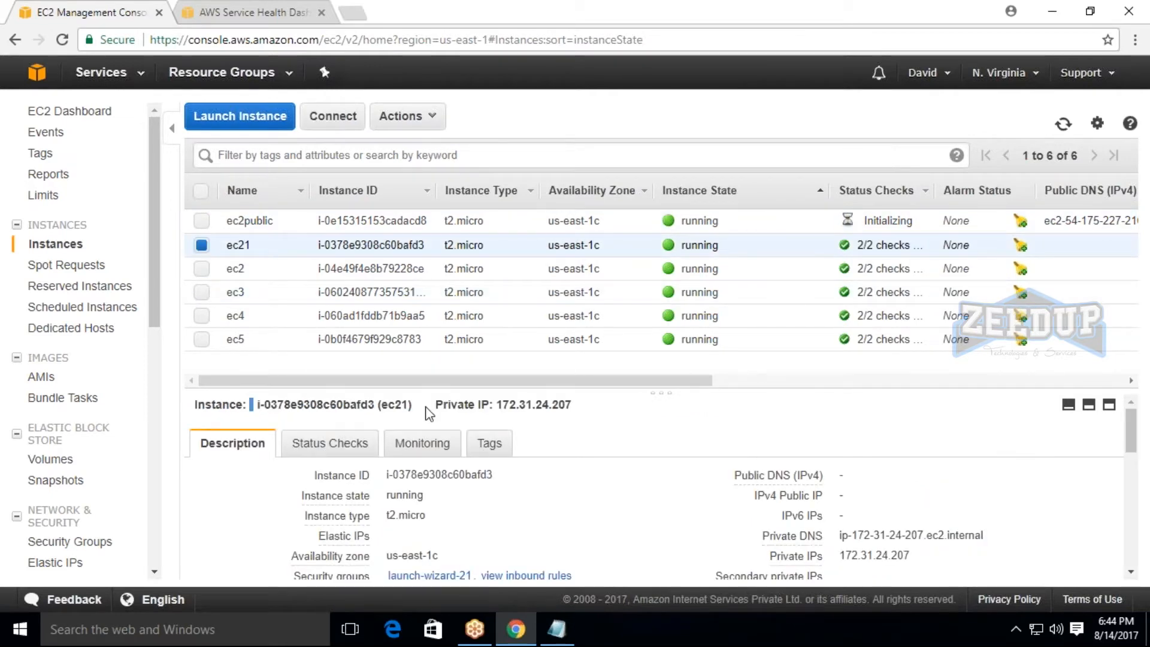
double_click(504, 404)
left_click(614, 413)
left_click(1006, 23)
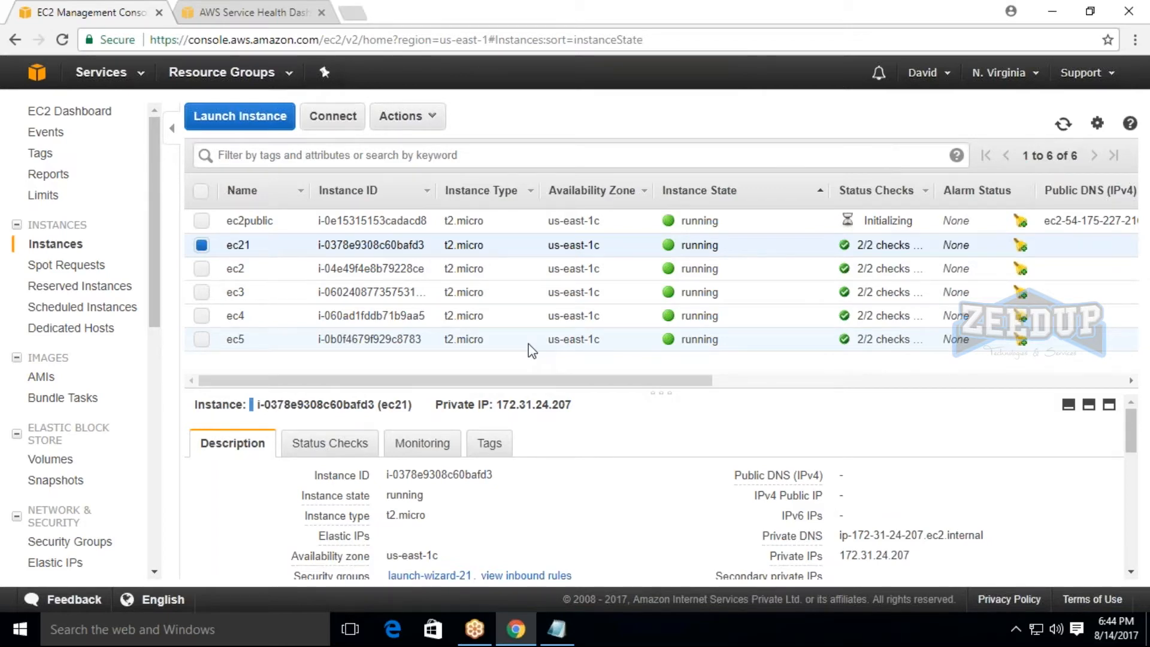
Return to the ec2public instance and examine its public DNS and private DNS entries in the description.
left_click(202, 245)
left_click(202, 221)
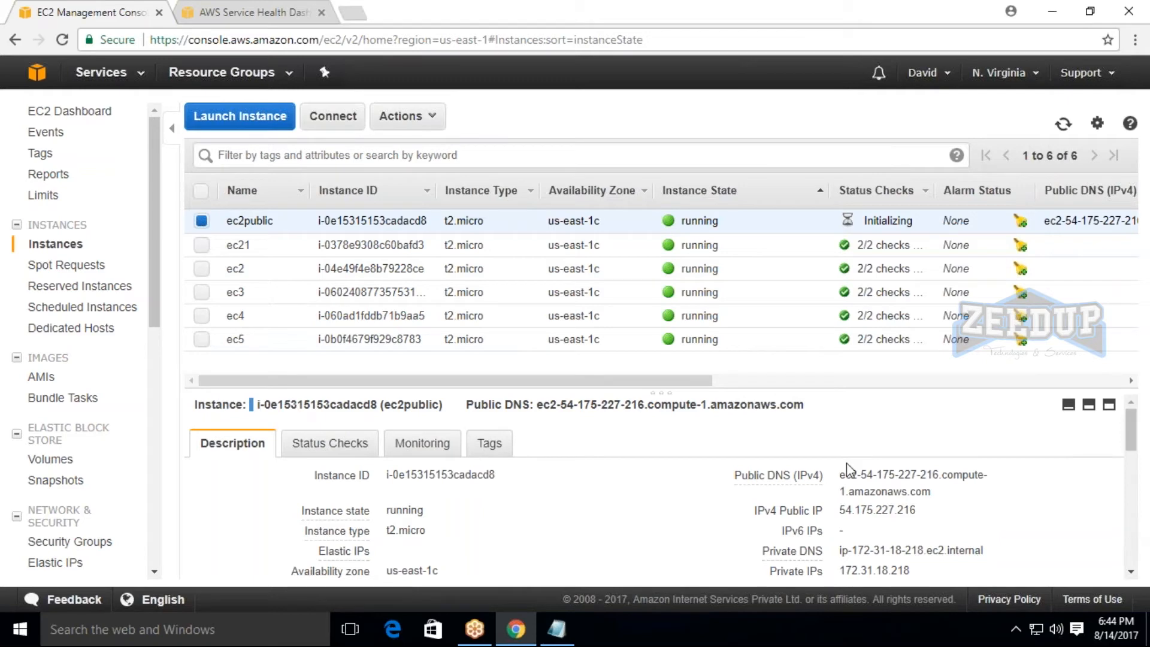
left_click_drag(839, 474, 1004, 479)
left_click(1005, 478)
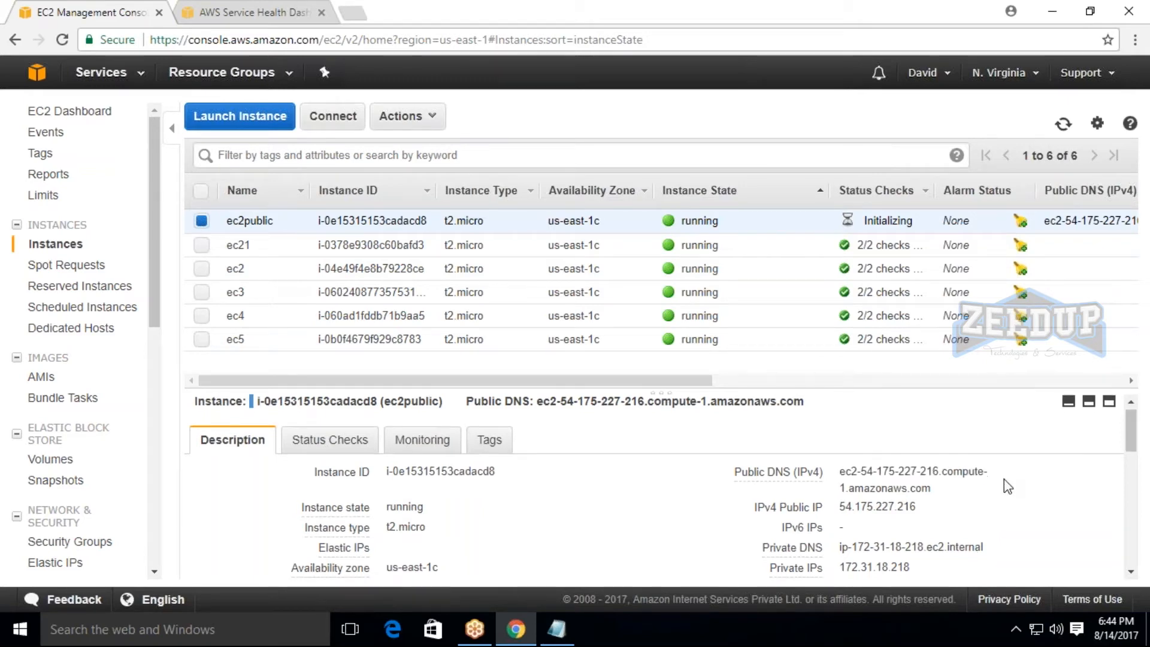
scroll(890, 472, "down", 1)
left_click_drag(840, 466, 1017, 462)
left_click(1016, 462)
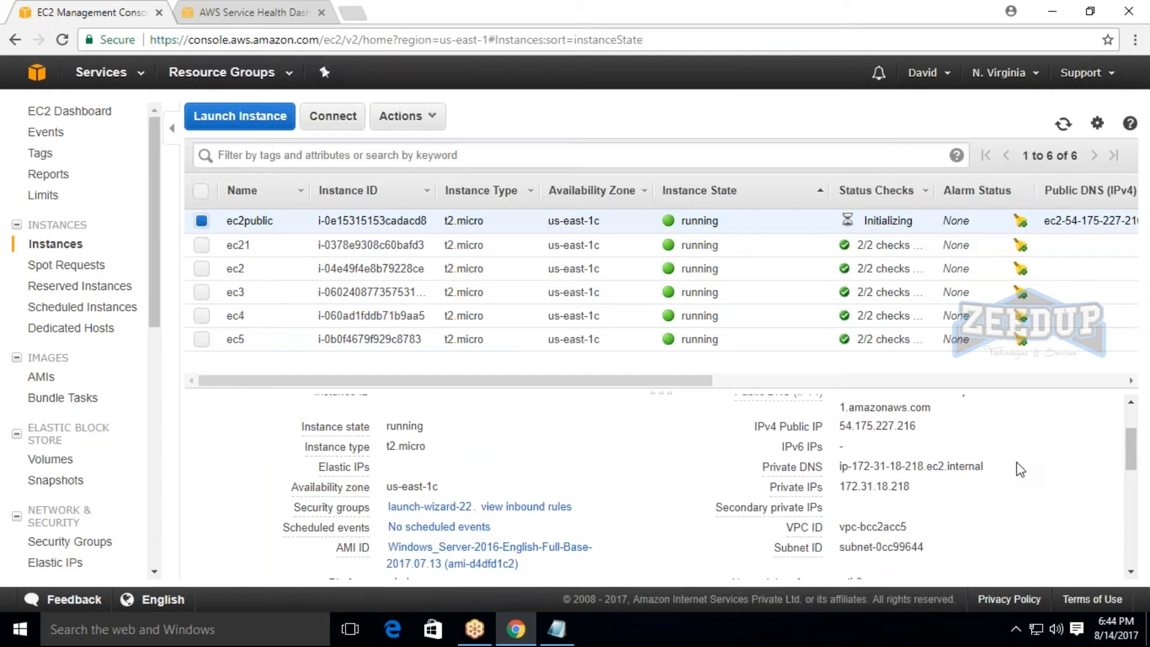
scroll(1013, 467, "up", 1)
left_click_drag(840, 475, 986, 474)
left_click_drag(537, 406, 812, 420)
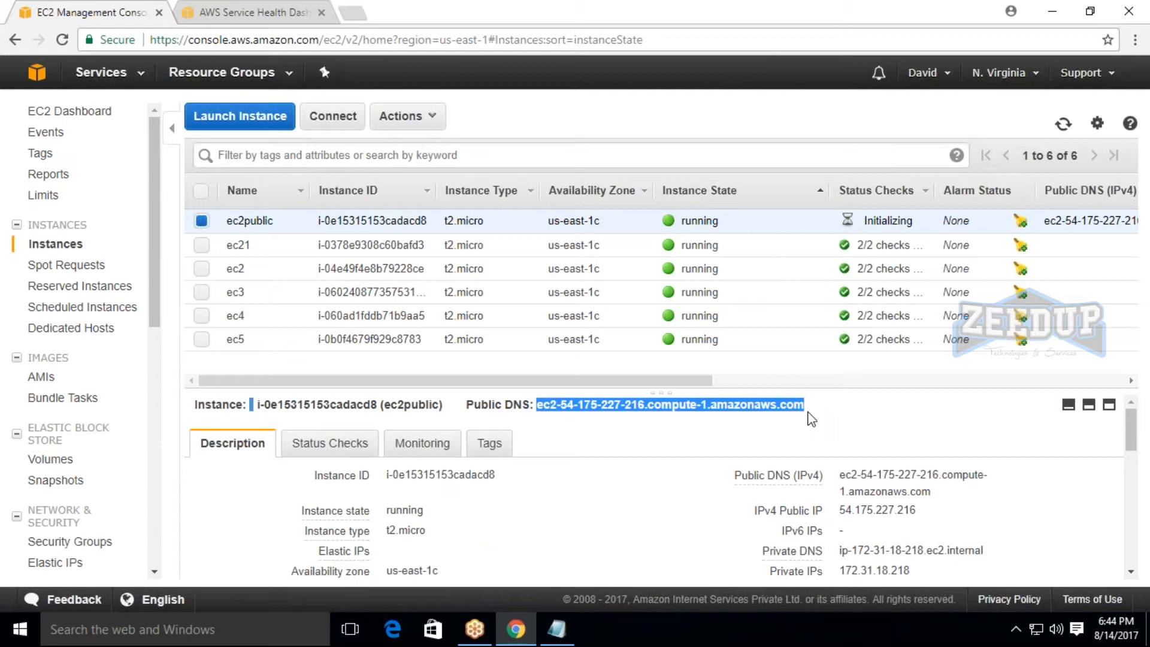
left_click(812, 419)
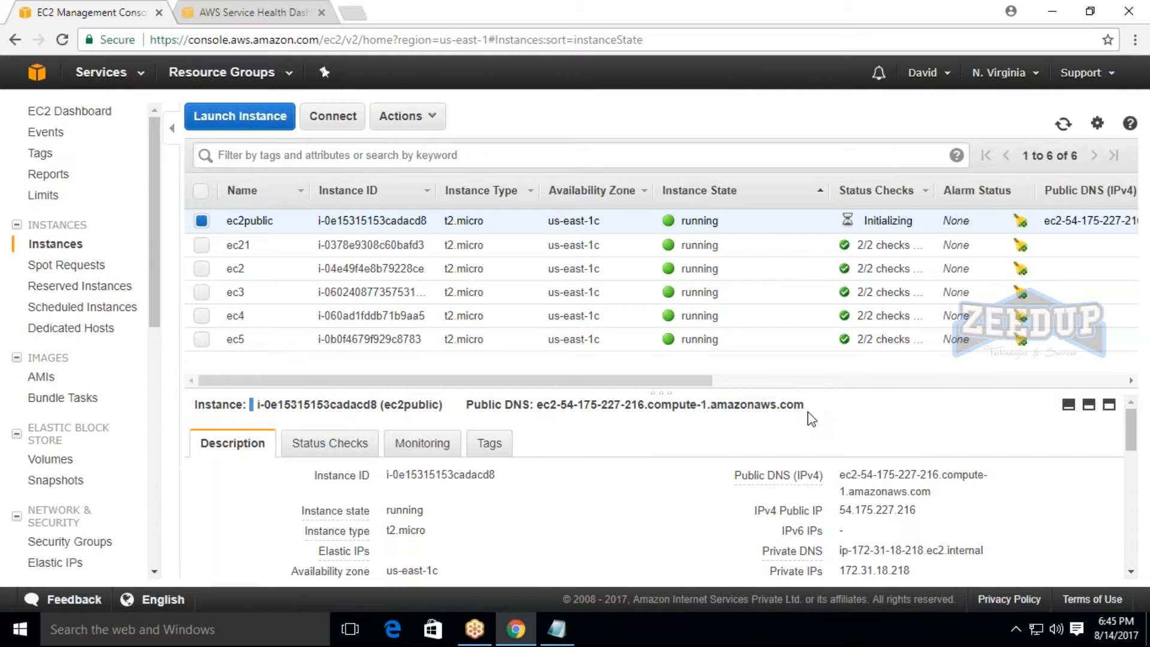
Inspect the secondary private IPs field in the description of ec2public.
scroll(797, 431, "down", 3)
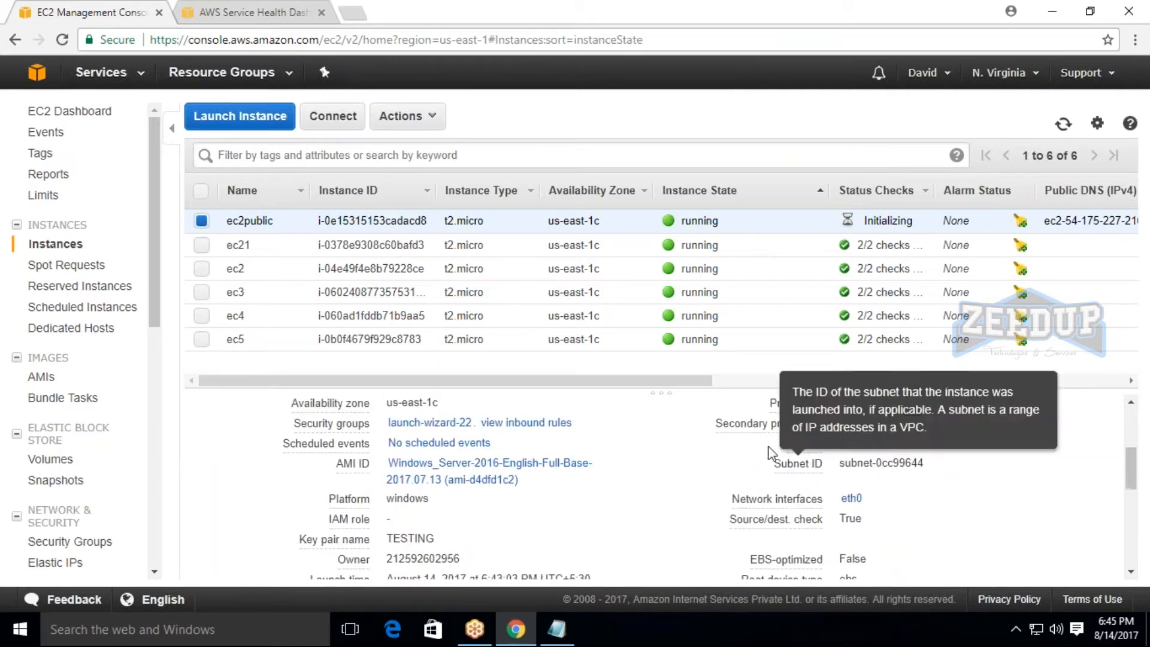
left_click_drag(721, 430, 841, 427)
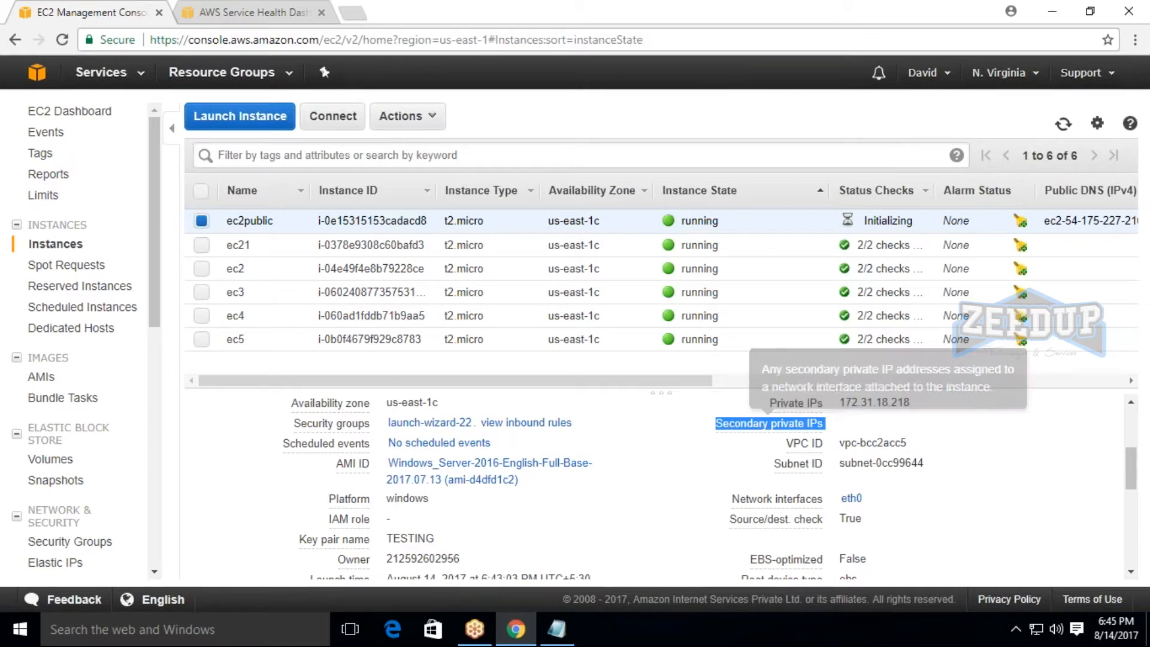
left_click_drag(710, 431, 820, 430)
left_click(831, 426)
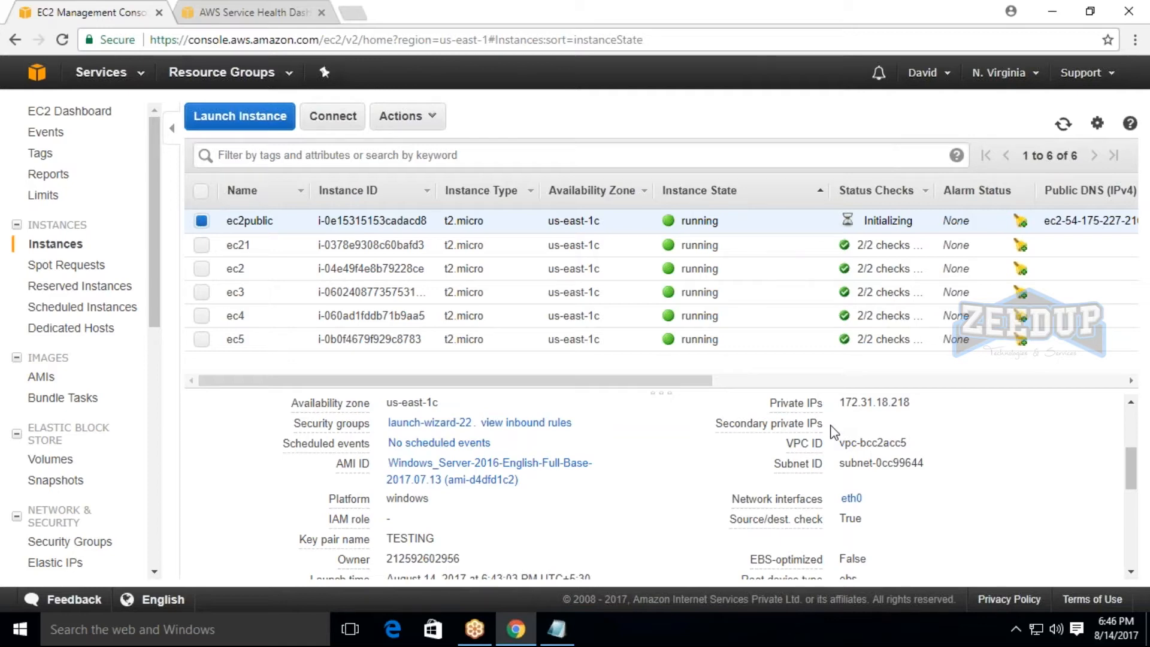
mouse_move(806, 444)
Stop the ec2public instance and confirm the stop request.
scroll(713, 473, "up", 5)
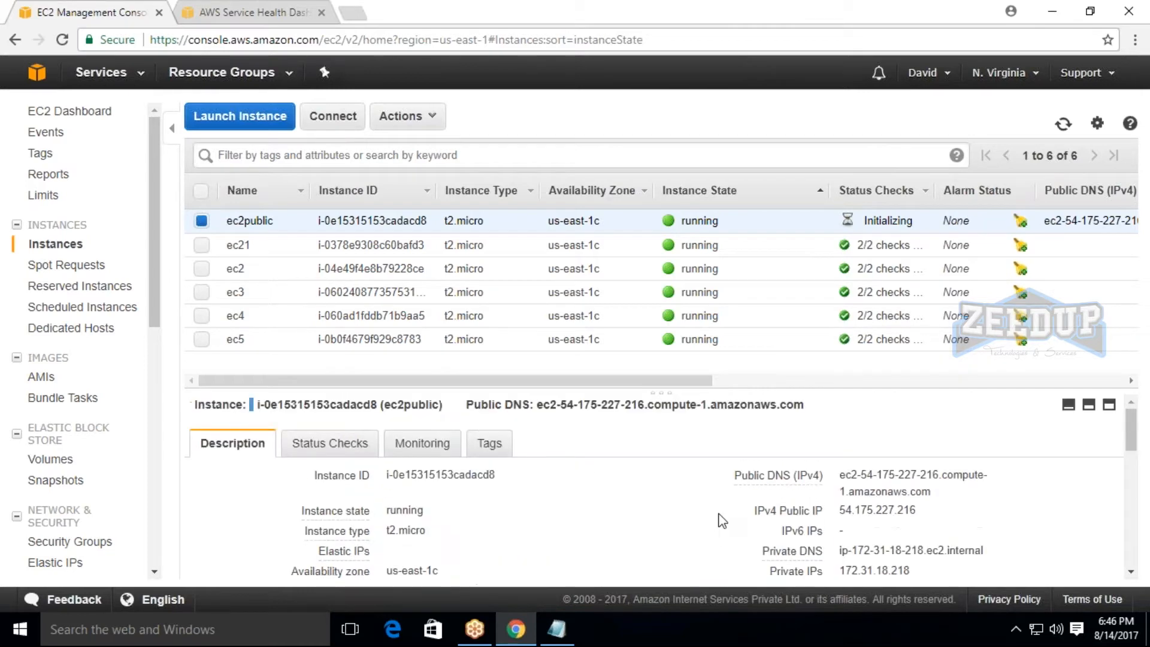
left_click(399, 115)
mouse_move(423, 219)
left_click(548, 229)
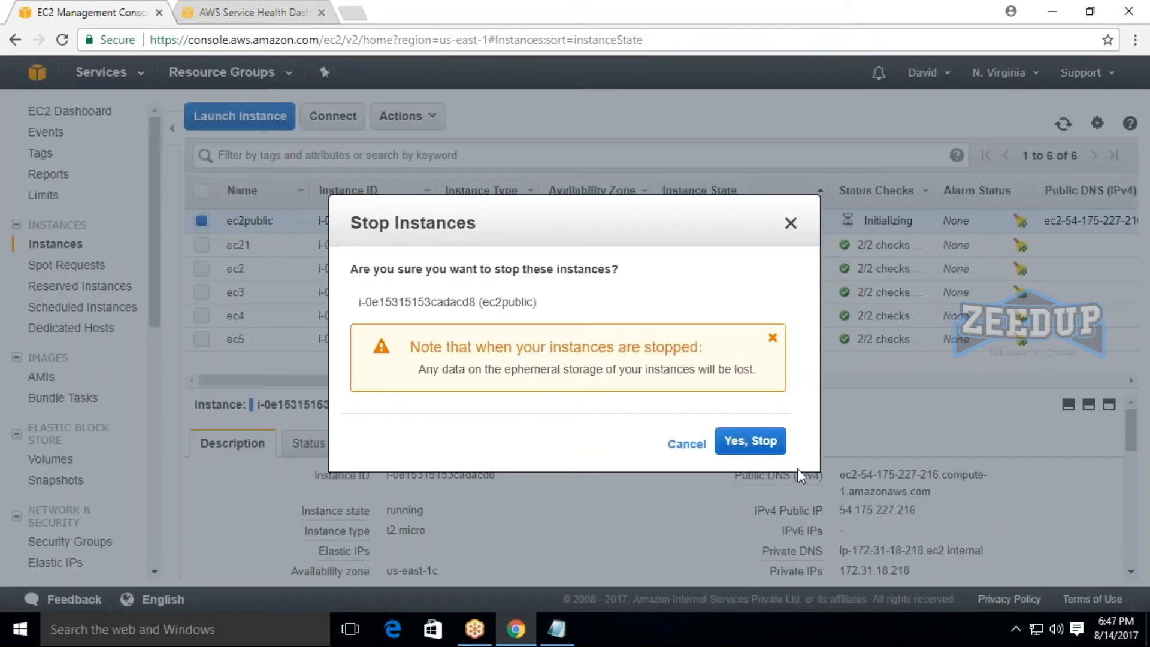
left_click(750, 441)
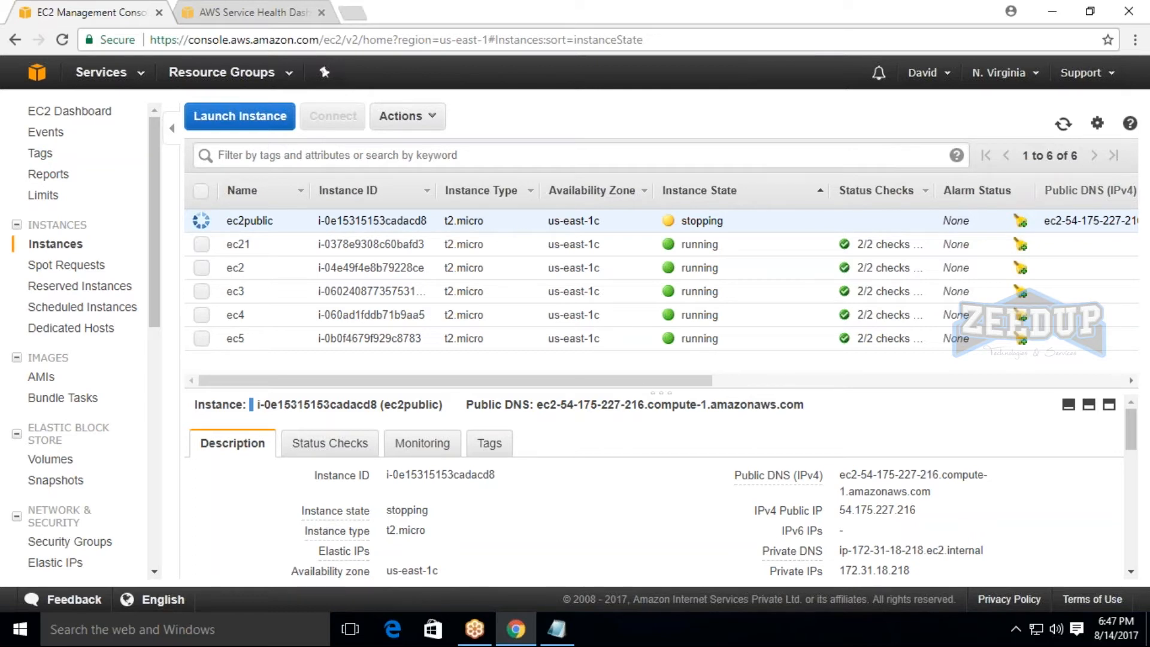
Refresh the instance list until ec2public has stopped, checking its public DNS and public IP entries meanwhile.
left_click(1062, 125)
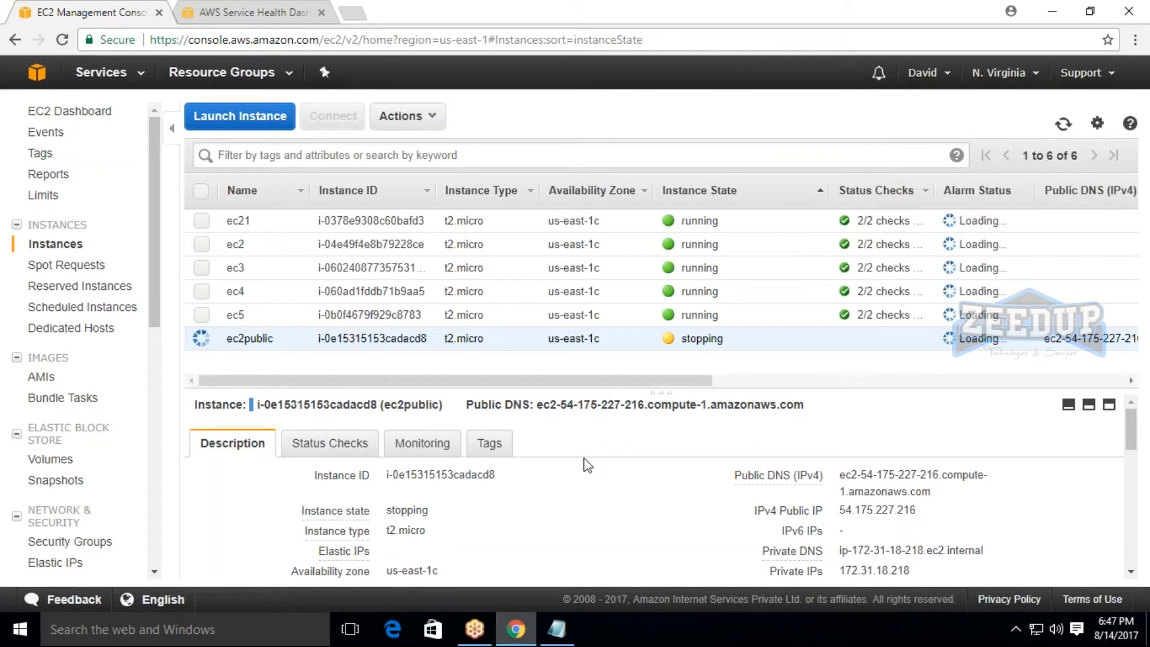
left_click_drag(531, 409, 805, 406)
left_click(830, 402)
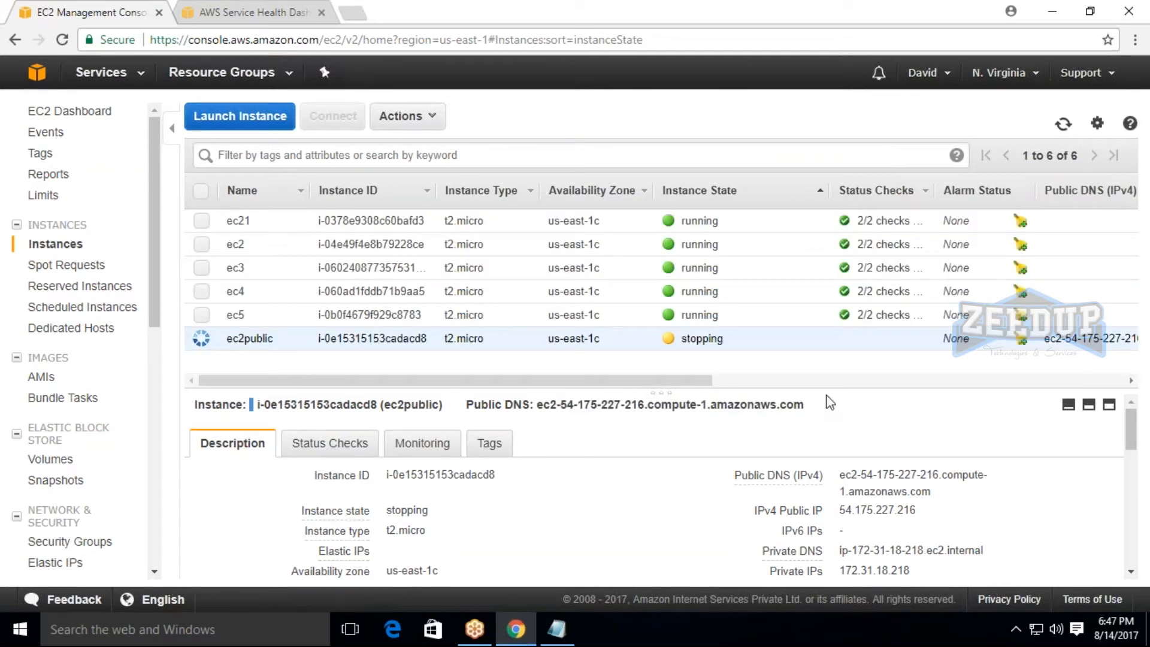
left_click(1062, 125)
left_click(1065, 125)
left_click(1065, 125)
left_click(1053, 127)
left_click_drag(840, 510, 944, 512)
left_click(1064, 124)
left_click_drag(829, 509, 961, 515)
left_click(962, 514)
left_click(1065, 125)
left_click(1066, 127)
left_click(1064, 124)
left_click(1069, 129)
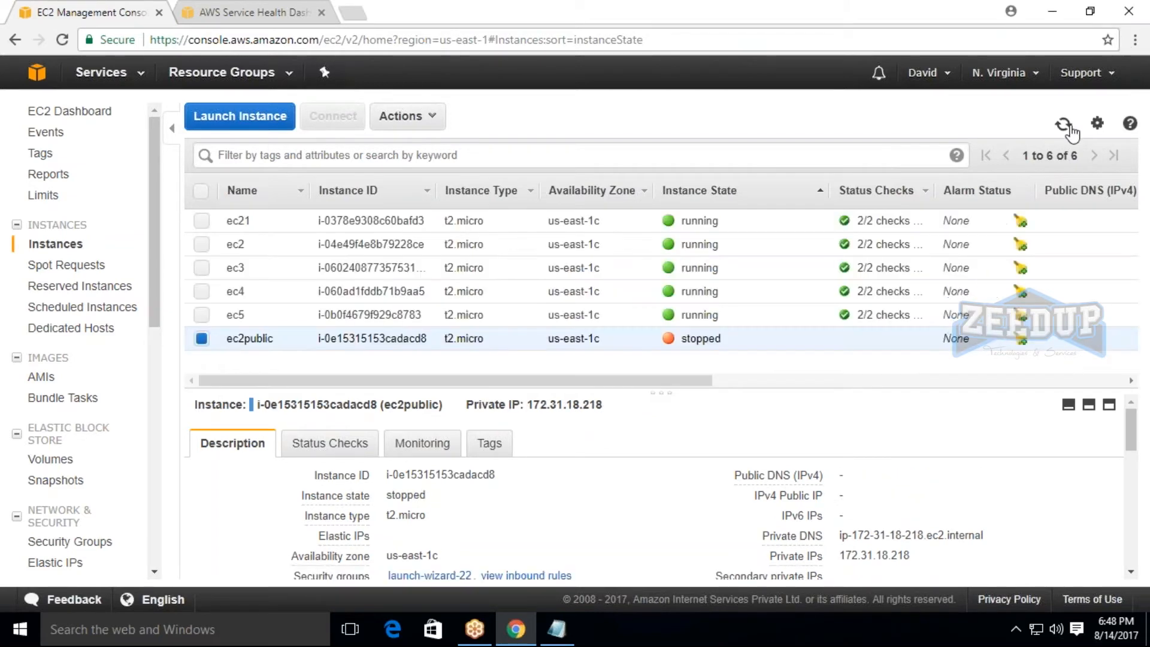
Check the private IP of the stopped ec2public instance and start the instance again.
left_click_drag(525, 401, 603, 403)
left_click(383, 118)
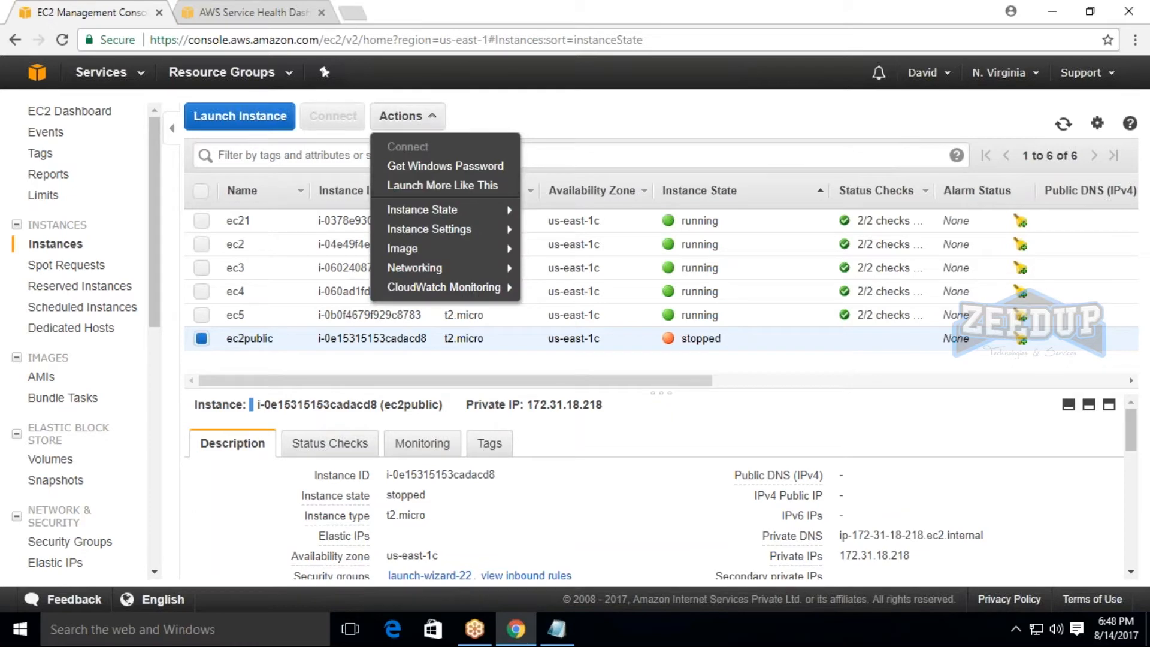
mouse_move(444, 210)
left_click(547, 216)
key("Return")
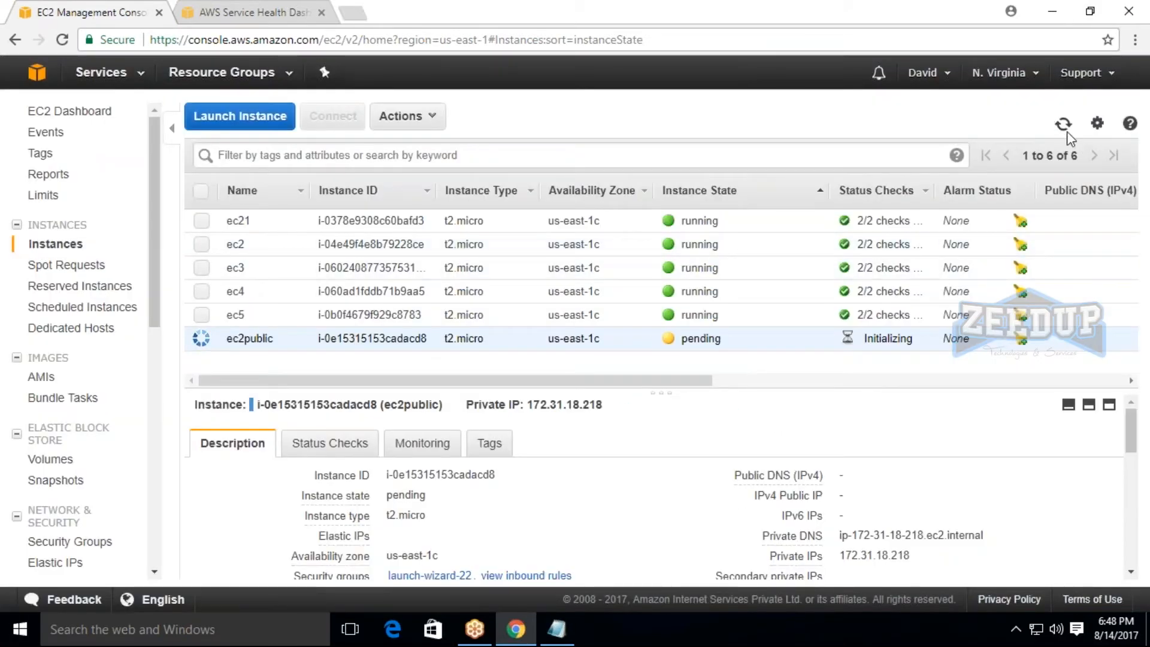
Refresh the instance list until ec2public is running again.
left_click(1067, 133)
left_click(1067, 133)
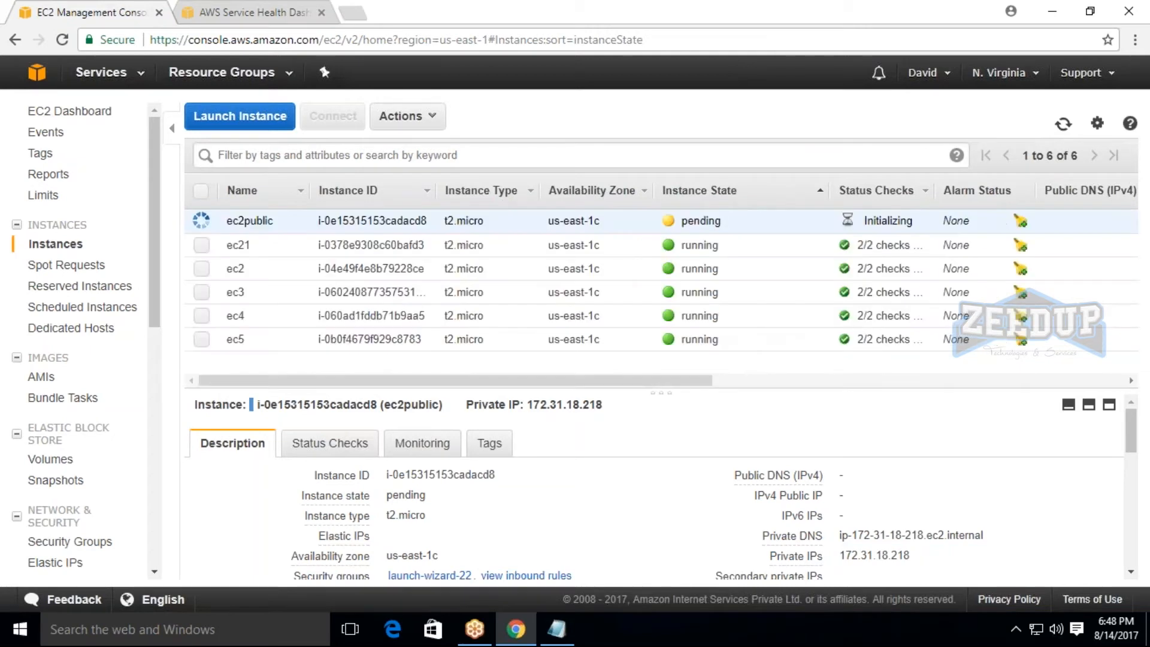
left_click(1066, 128)
left_click(1066, 133)
left_click(1063, 123)
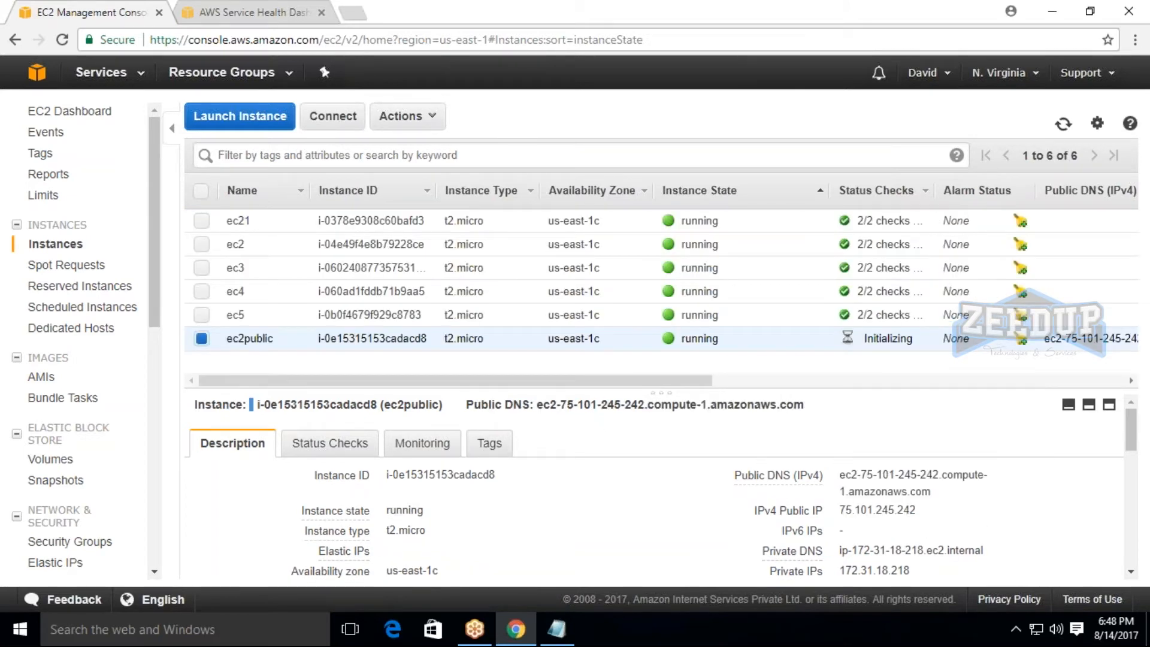
Examine the public IP and public DNS assigned to ec2public after the restart.
double_click(854, 511)
left_click(937, 519)
scroll(898, 485, "down", 5)
scroll(898, 484, "up", 3)
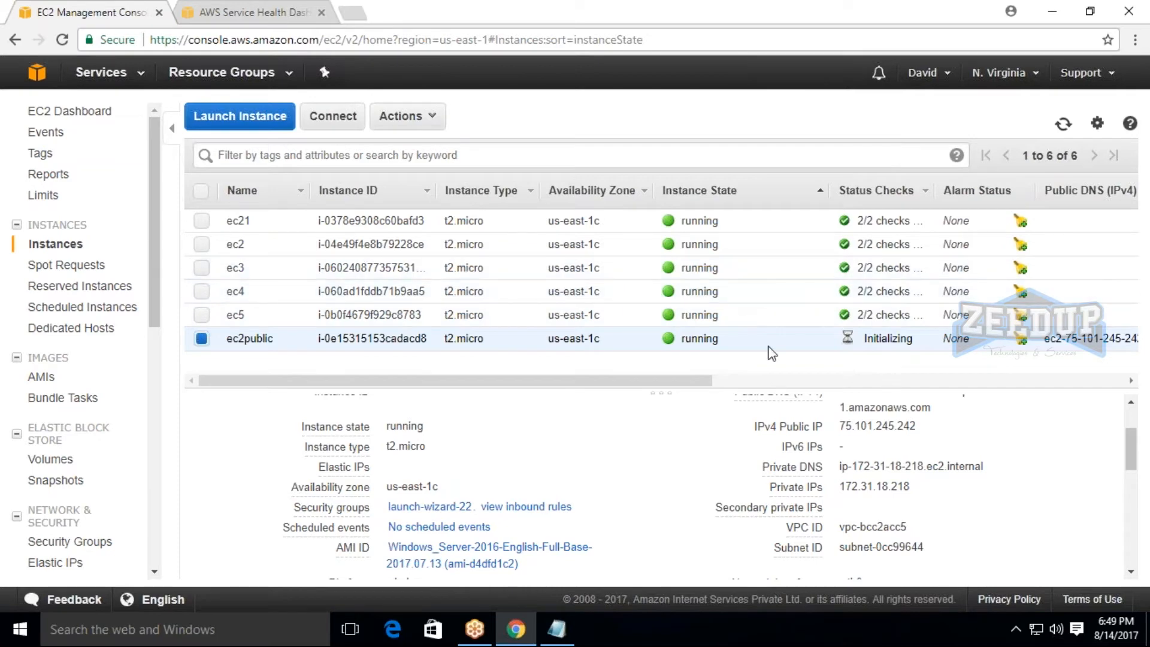
left_click(1131, 403)
left_click(1131, 403)
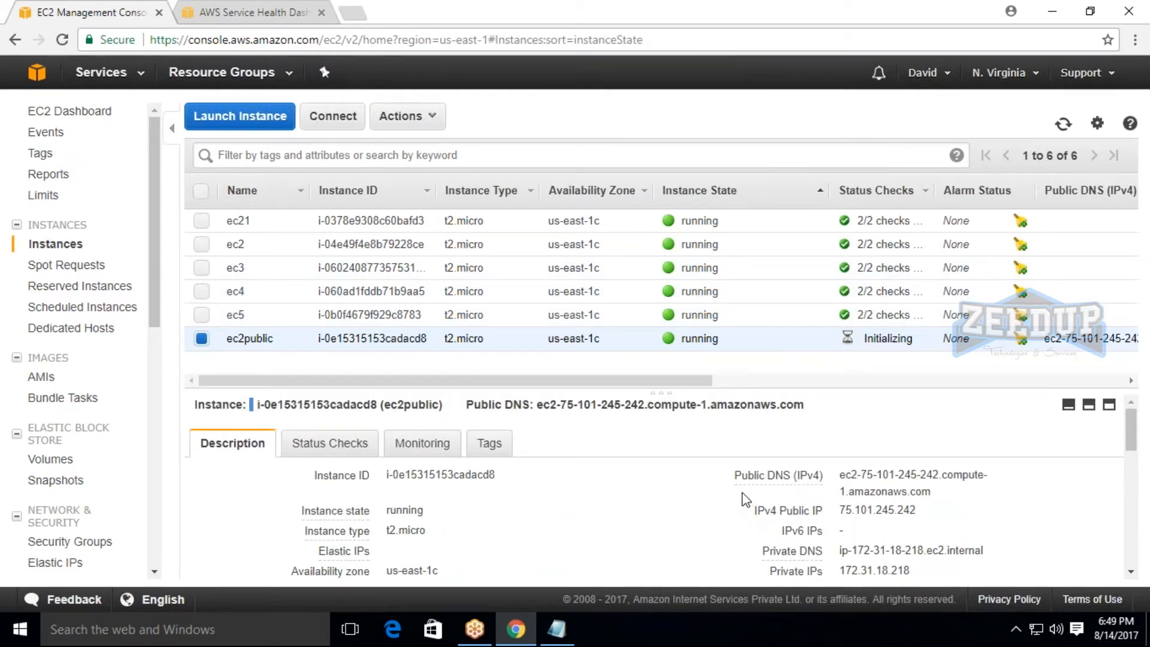
mouse_move(778, 475)
left_click(205, 339)
left_click(202, 339)
Switch to the Notepad notes and extend the "1) Elastic ip" line with "= non elastic ip address and elastic ip address".
left_click(557, 629)
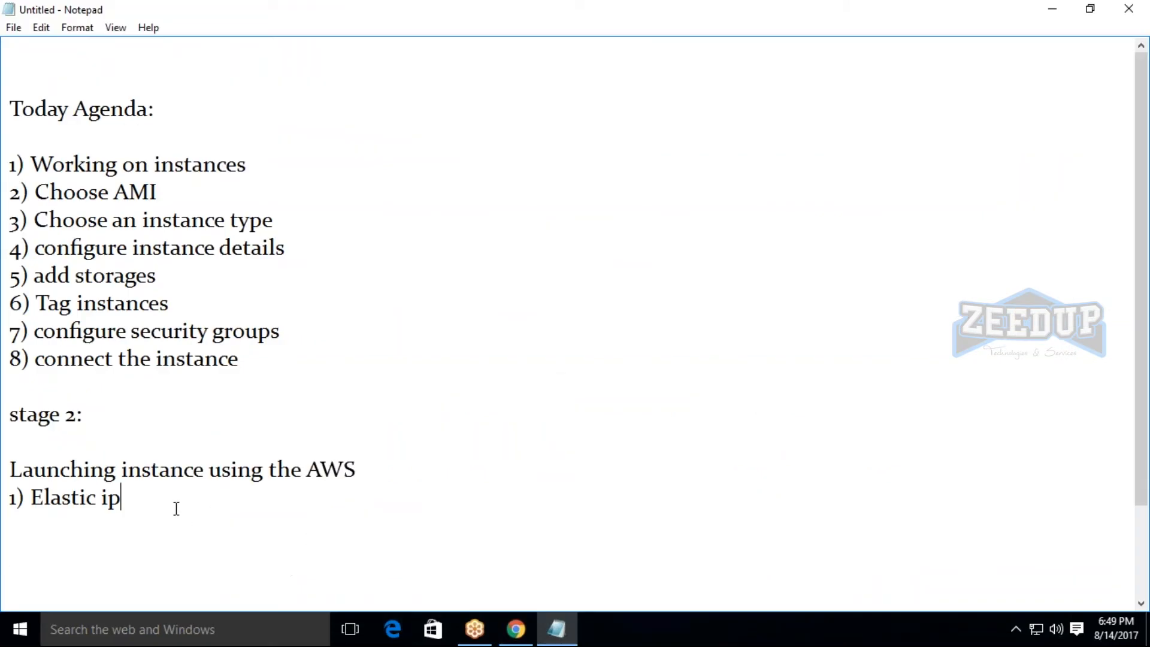
type("= non elasticv")
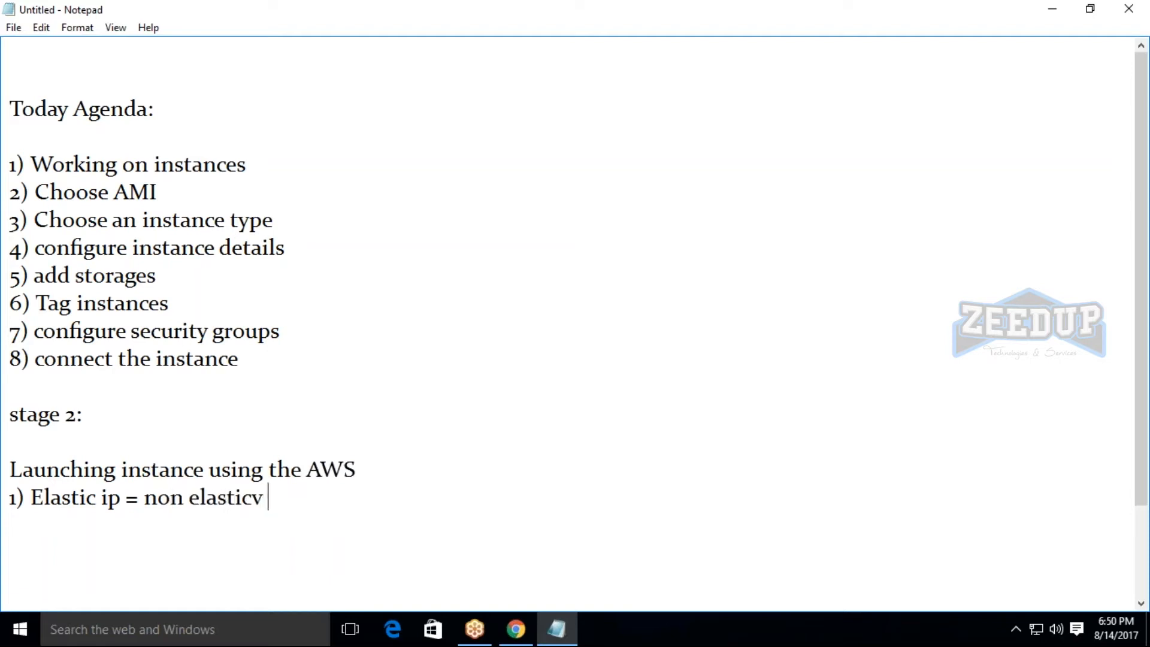
key("BackSpace")
type("ip address ad")
key("BackSpace")
type("n")
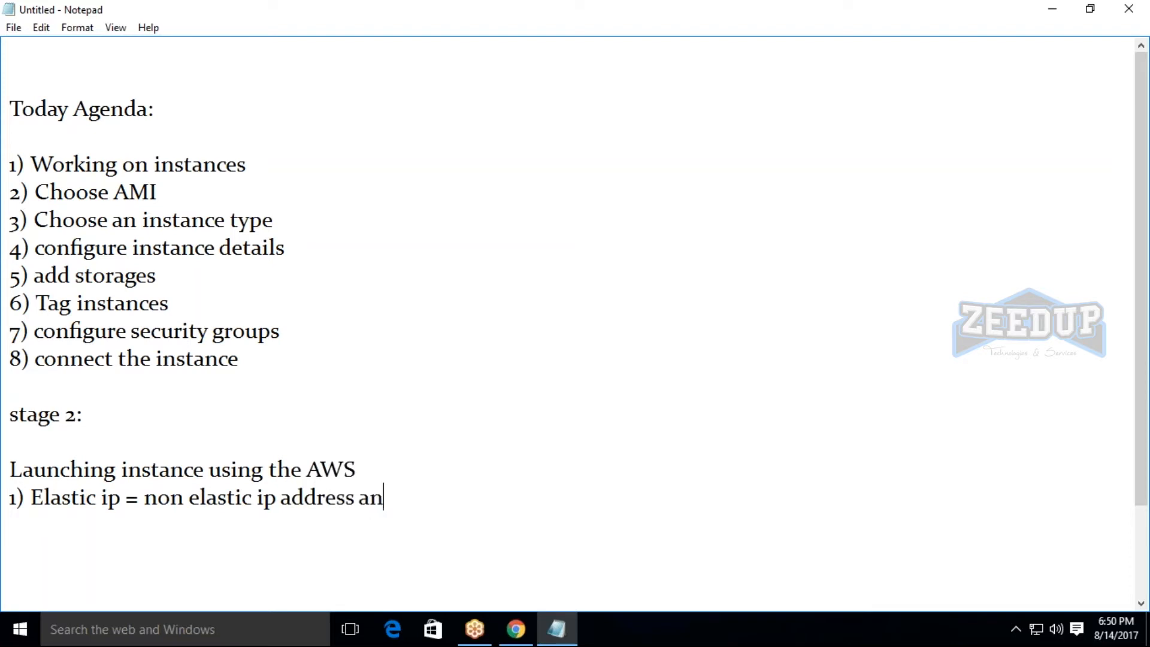
type("d elastic ip address")
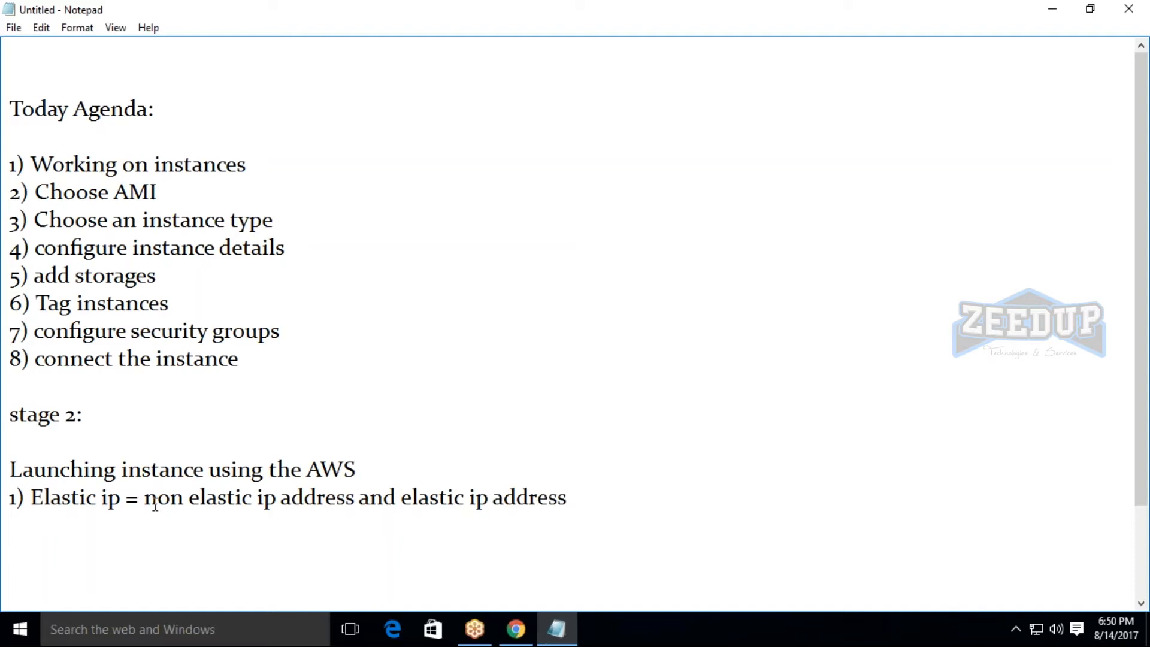
left_click_drag(156, 497, 550, 522)
left_click(551, 522)
Add the line "to communicate within aws they need the private ip" below the launching instance heading, separated by a blank line.
left_click(404, 465)
key("Return")
key("Return")
type("t")
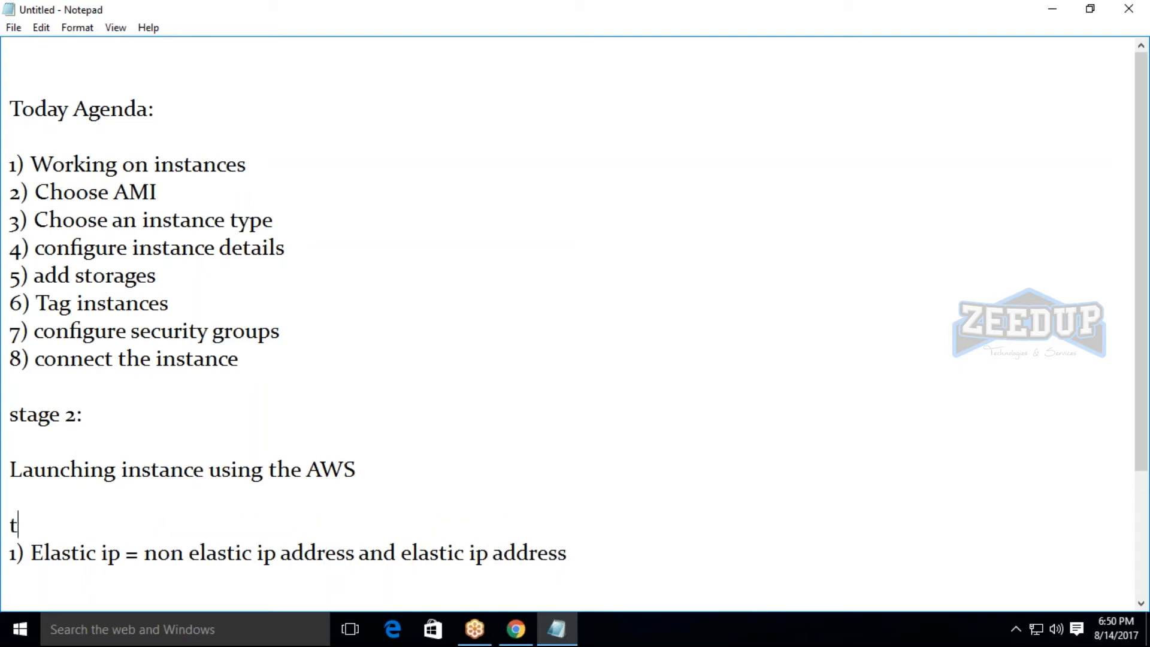
type("o communicate ")
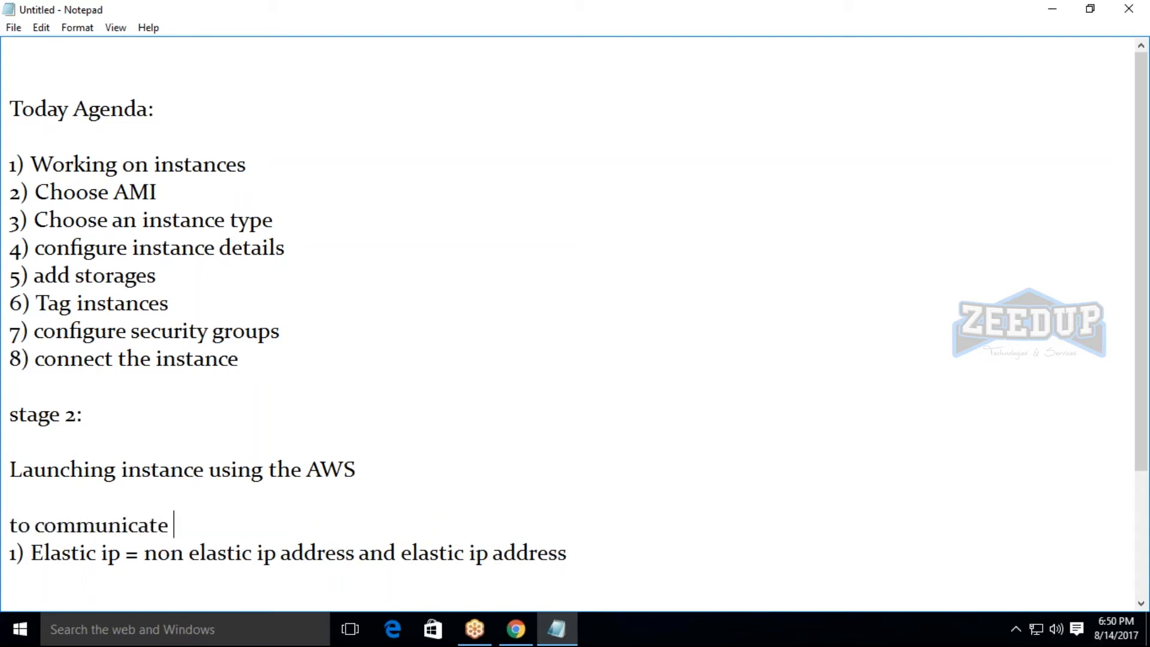
type("witjhoi")
key("BackSpace")
key("BackSpace")
key("BackSpace")
key("BackSpace")
type("hin")
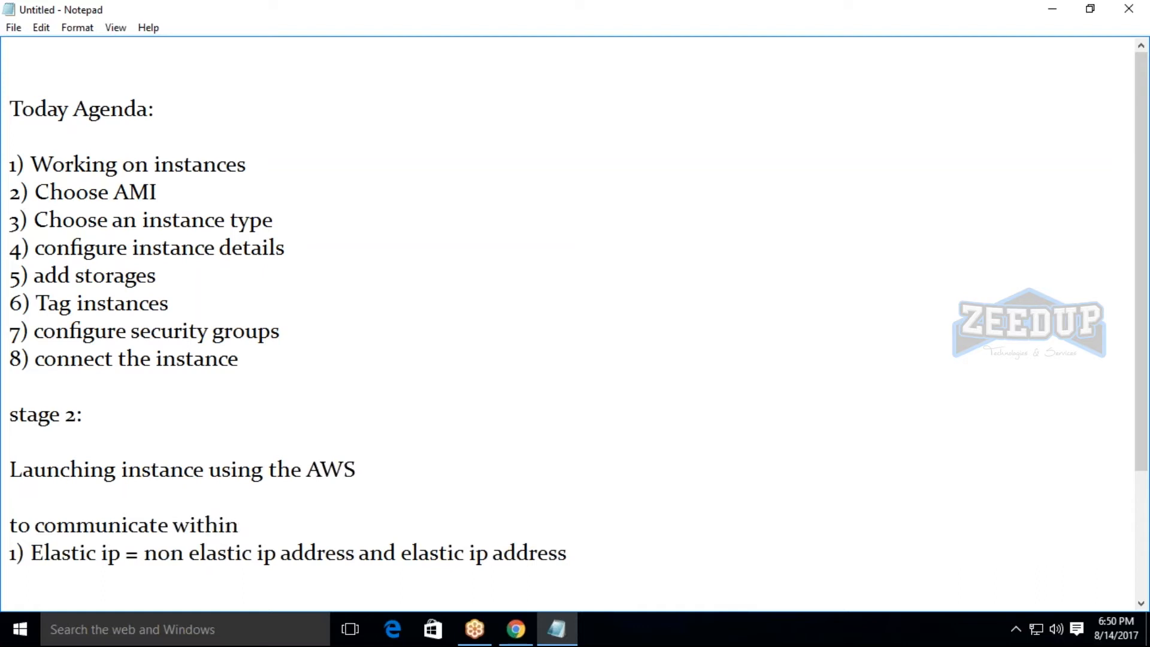
type(" aws they need ")
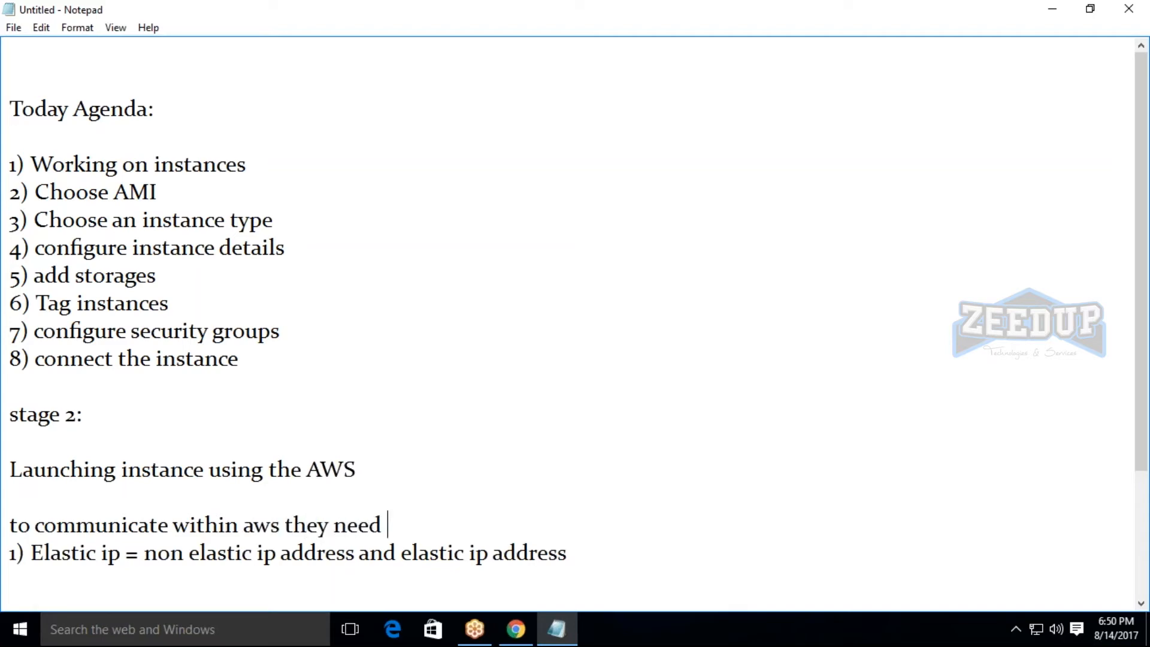
type("the private ")
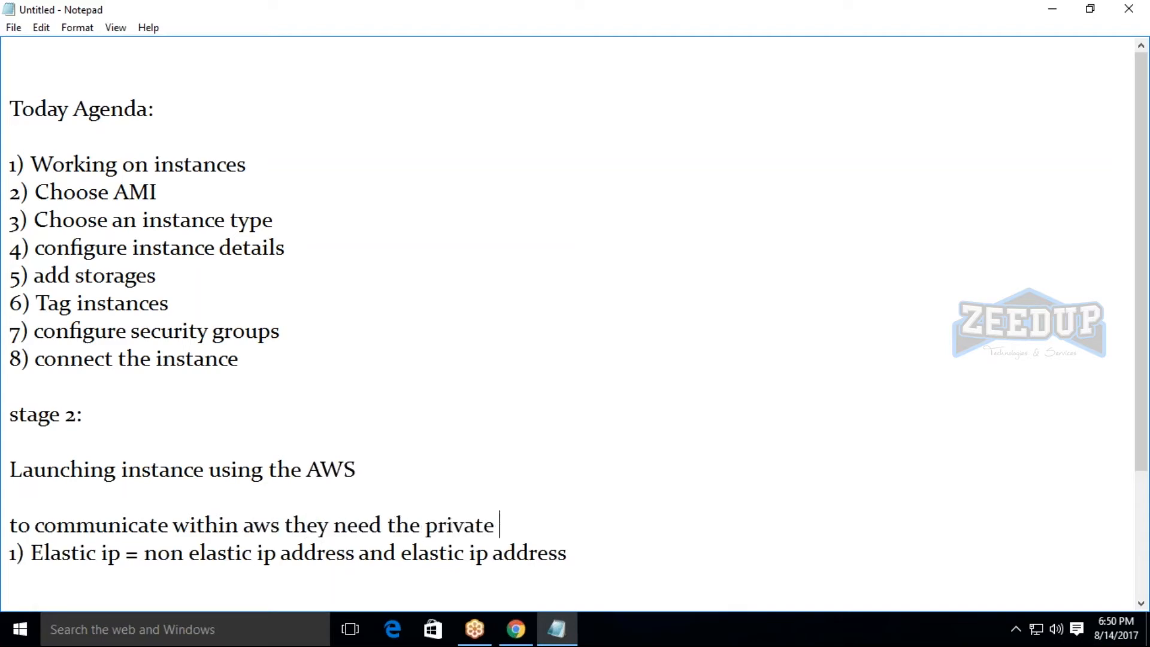
type("ip and ")
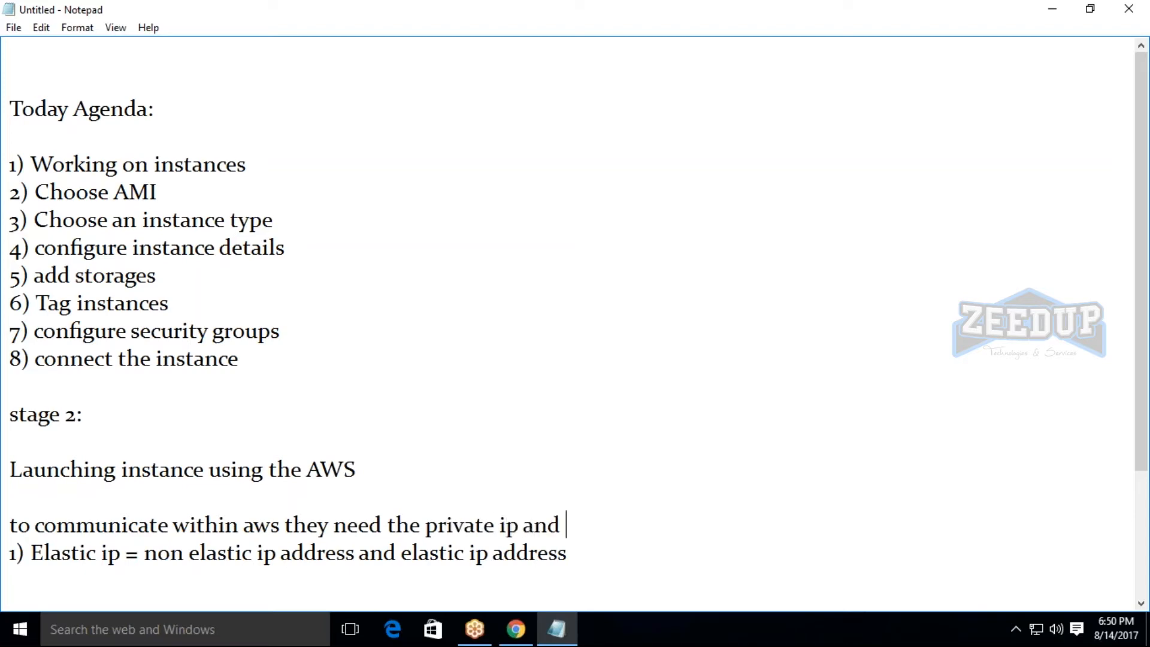
type("if")
key("BackSpace")
key("BackSpace")
key("BackSpace")
key("BackSpace")
key("BackSpace")
key("BackSpace")
Add the line "if instance wants to communicate outside of the aws they need the public ip" below the private ip line, followed by a blank line.
key("Return")
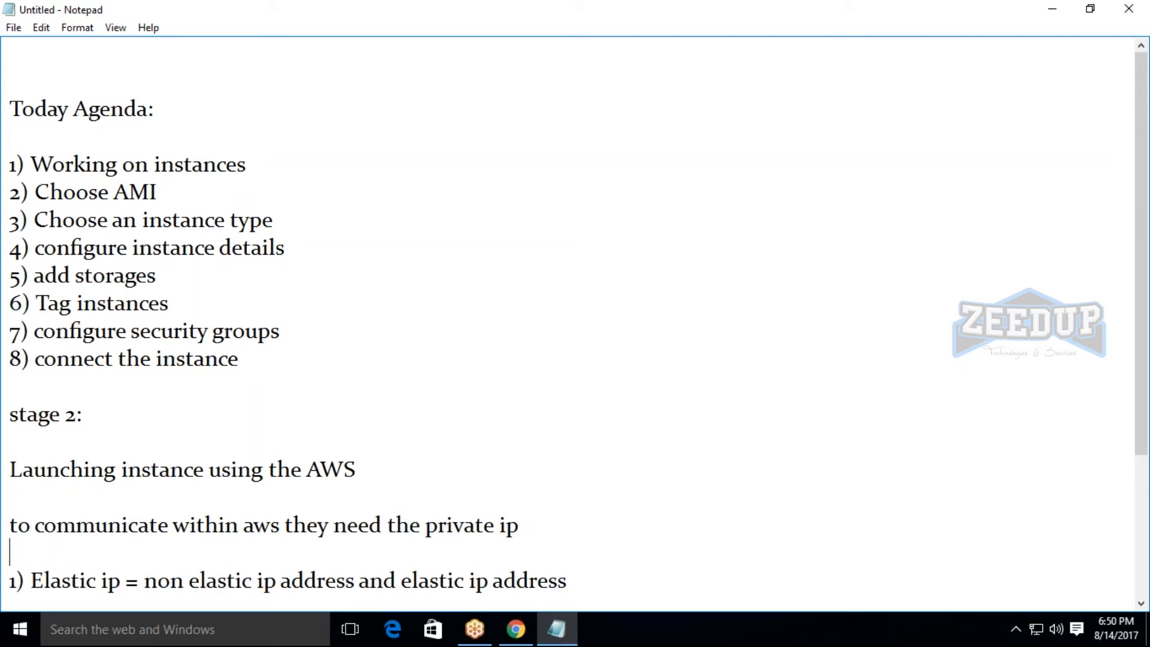
type("if")
type("instance")
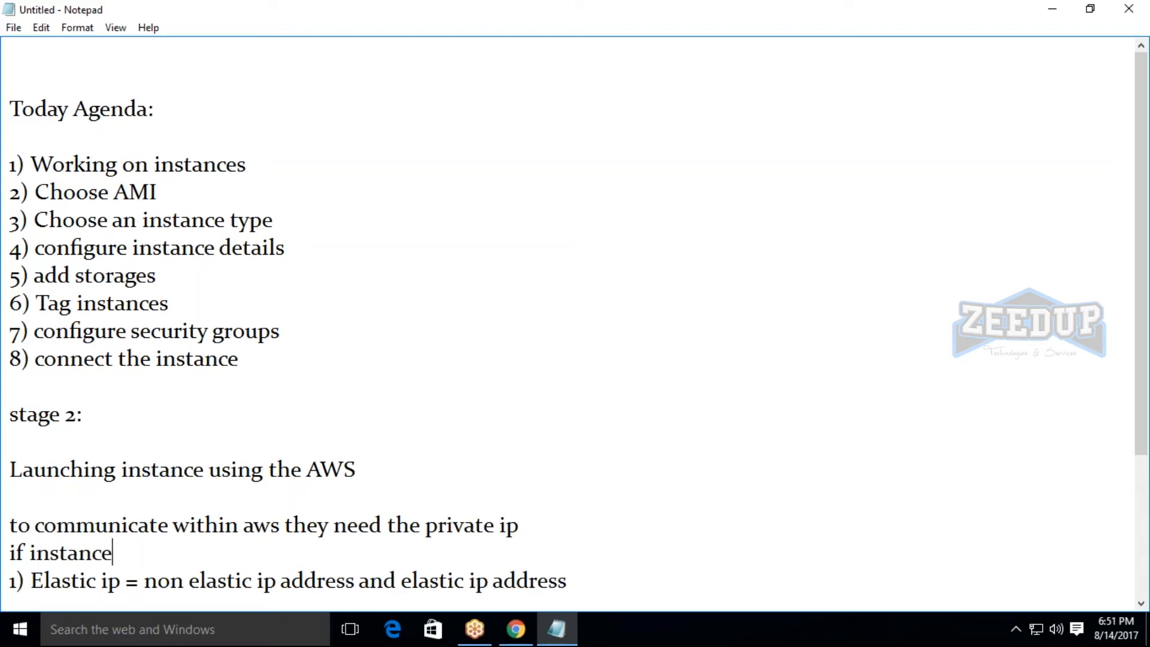
type(" wants to c")
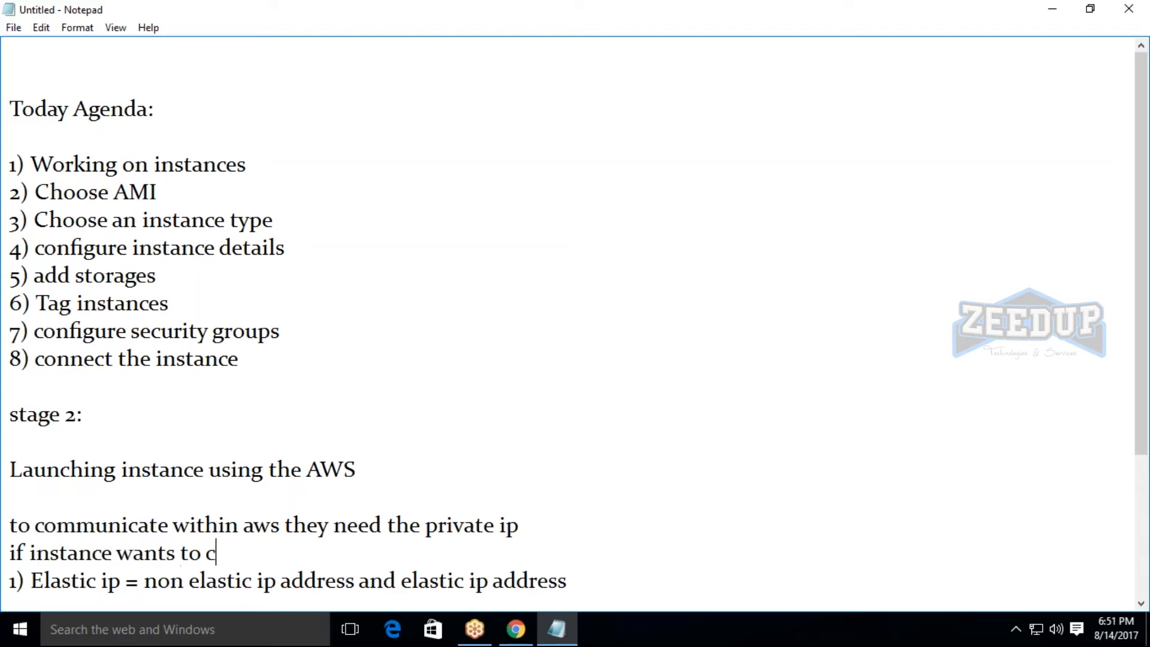
type("ommunicat")
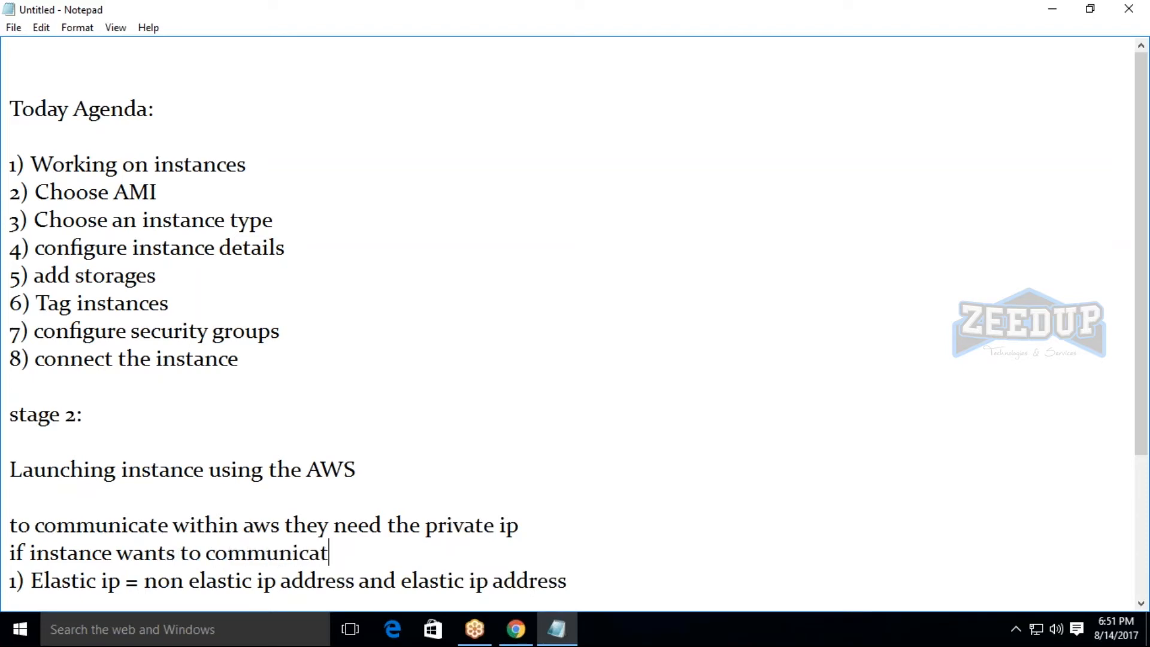
type("e outside")
key("BackSpace")
key("BackSpace")
key("BackSpace")
key("BackSpace")
type("id")
key("BackSpace")
key("BackSpace")
type("side ")
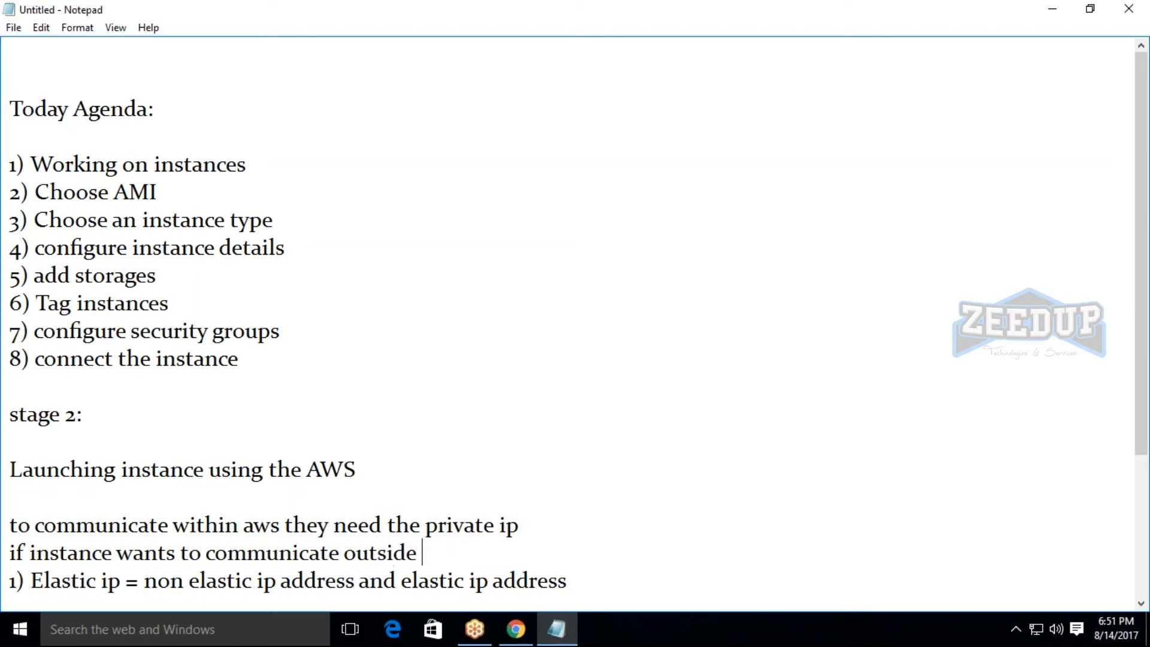
type("of the aws ")
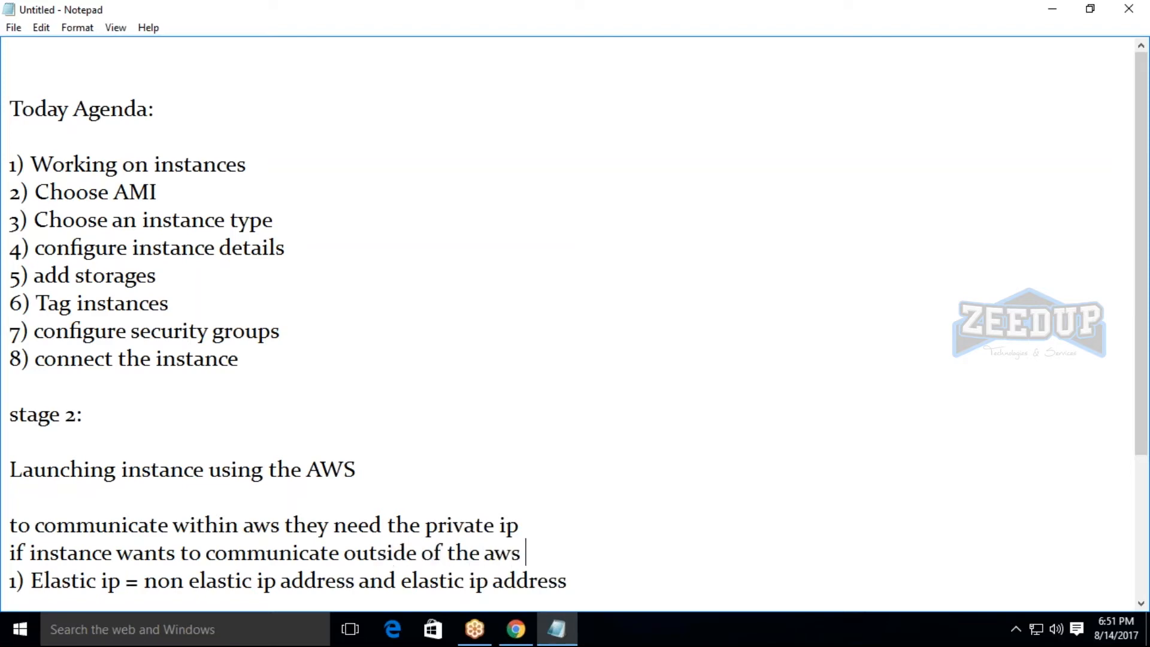
type("they need trh")
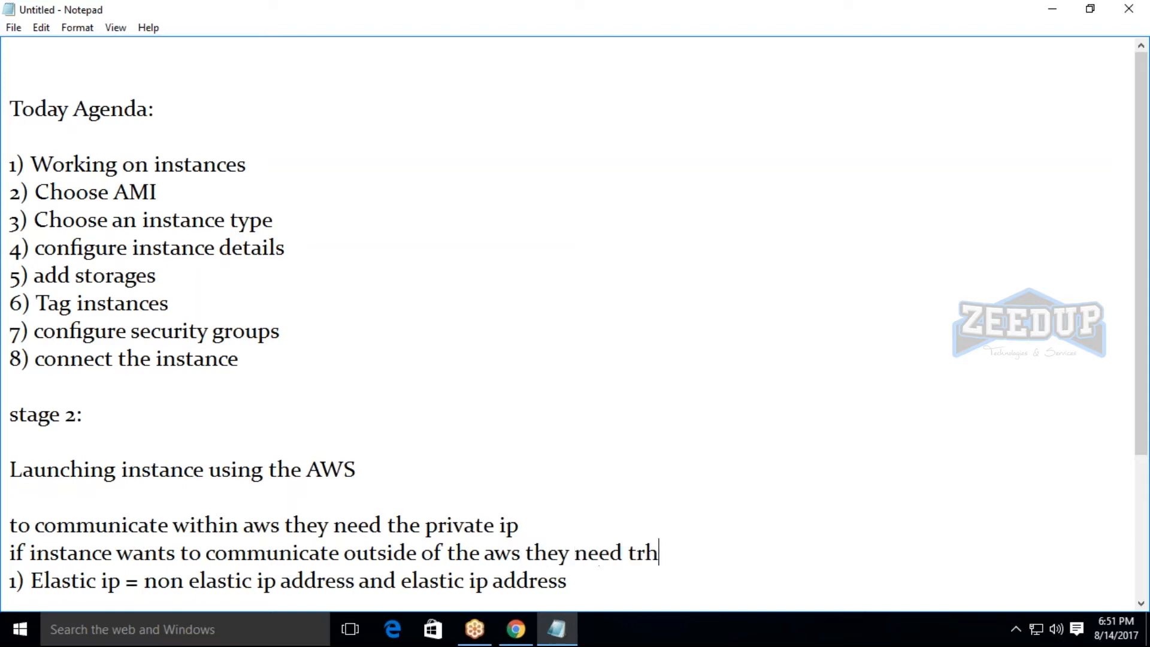
type("e")
key("BackSpace")
key("BackSpace")
key("BackSpace")
type("he public ip")
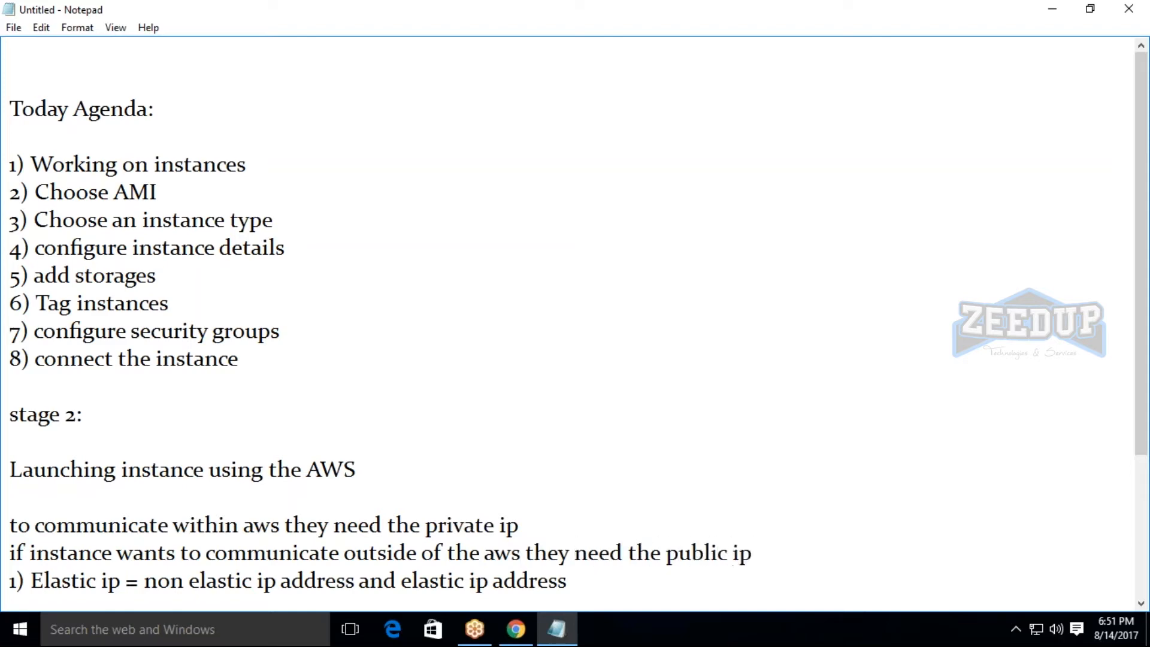
key("Return")
scroll(529, 494, "down", 3)
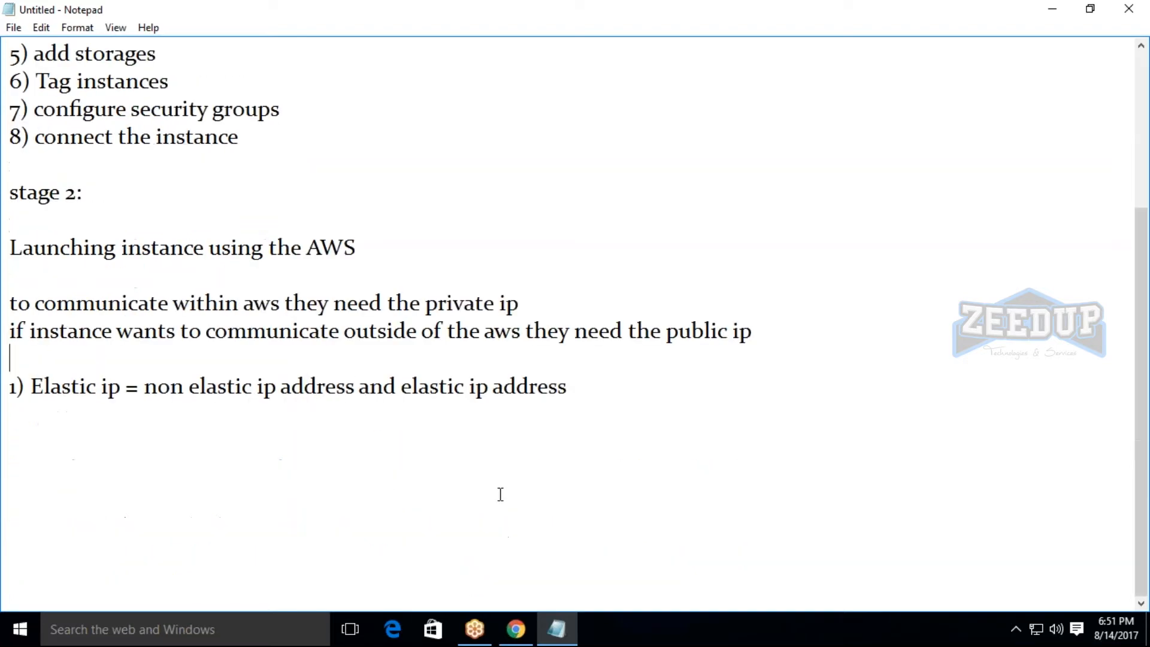
Highlight the two private and public ip lines and the "Elastic ip" term in the notes to review them.
left_click_drag(10, 302, 767, 349)
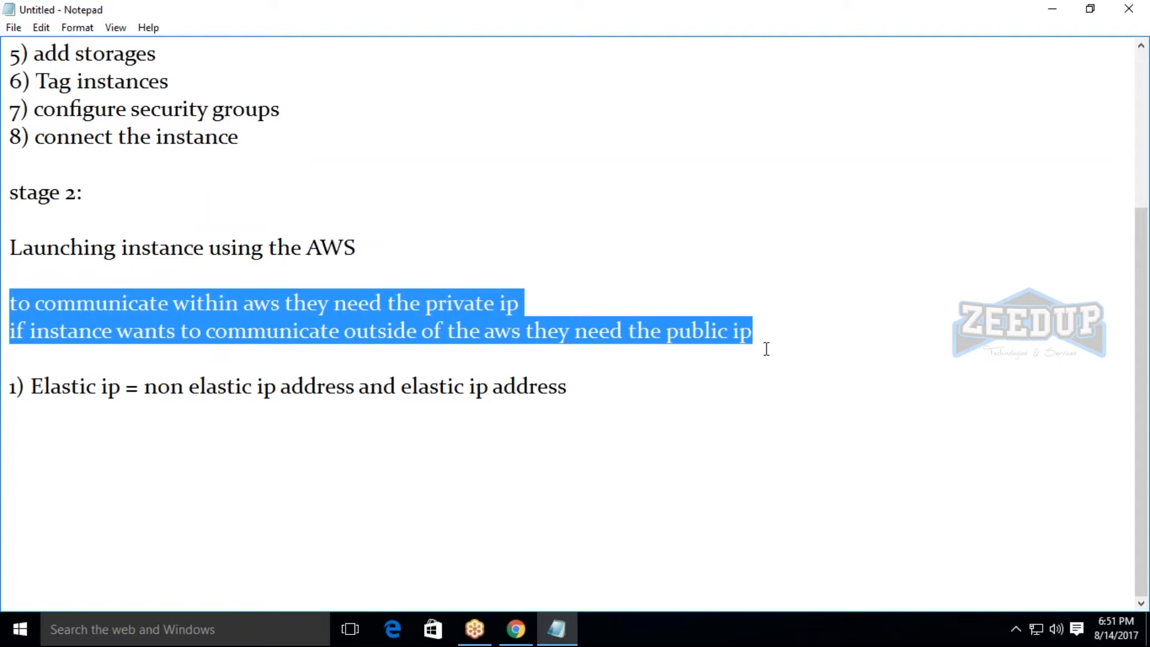
left_click(1006, 30)
left_click(1141, 301)
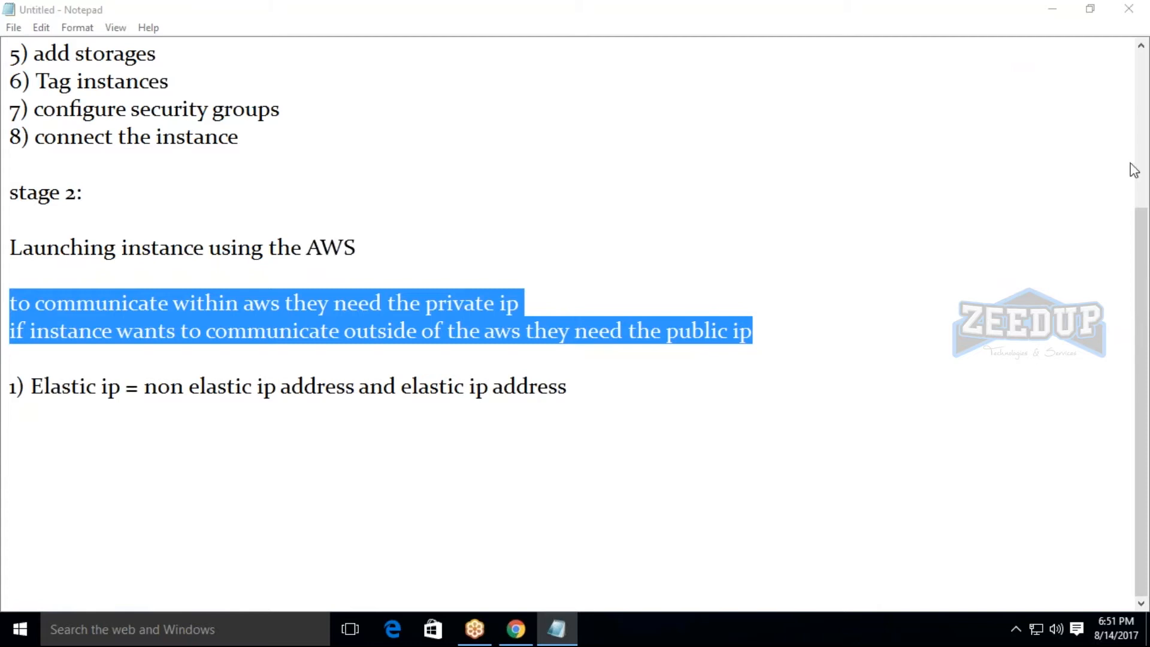
left_click(608, 399)
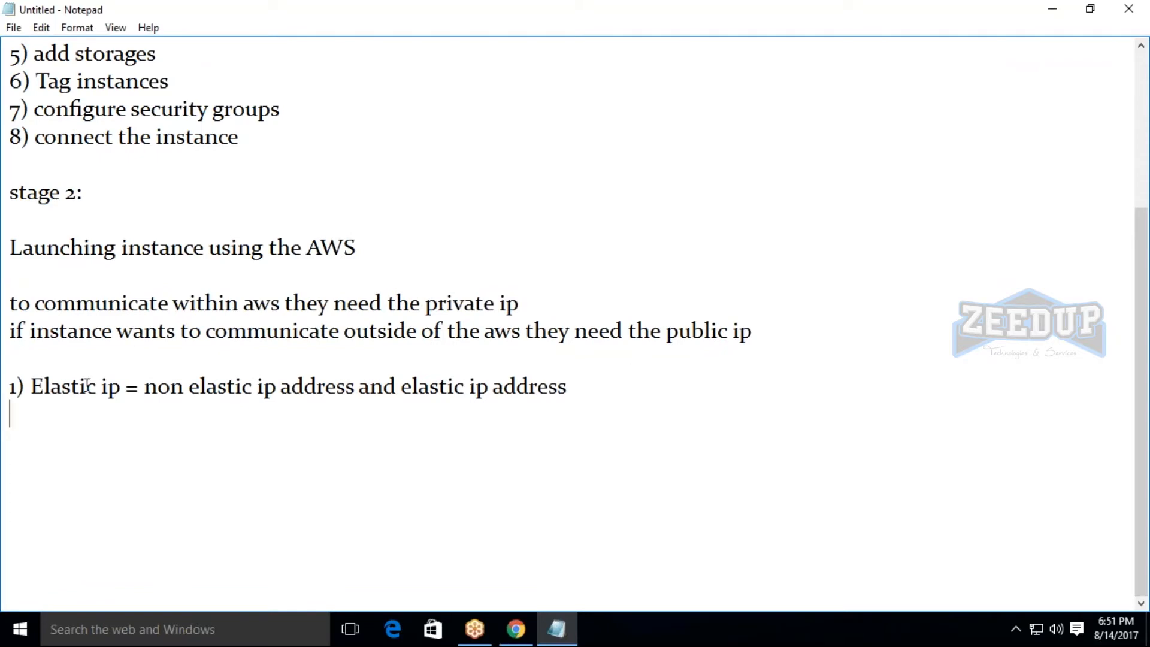
left_click_drag(44, 386, 111, 386)
Switch to the EC2 console in Chrome and compare the public IP and public DNS details of ec2public and ec21.
left_click(516, 630)
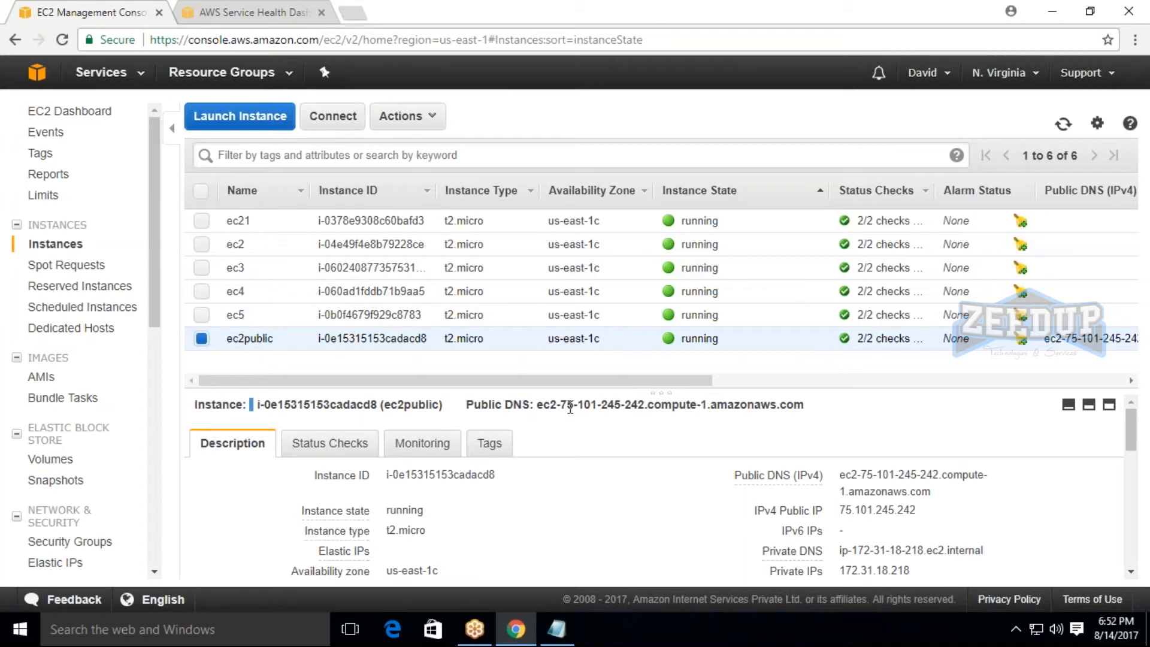
left_click_drag(841, 509, 918, 511)
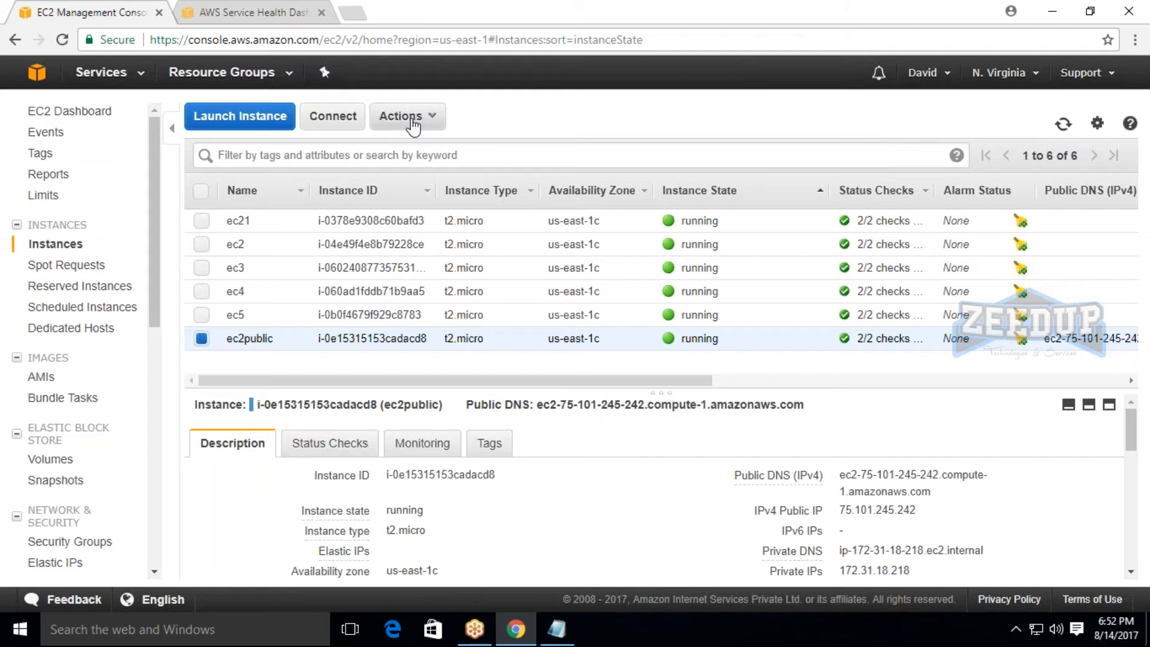
left_click(201, 339)
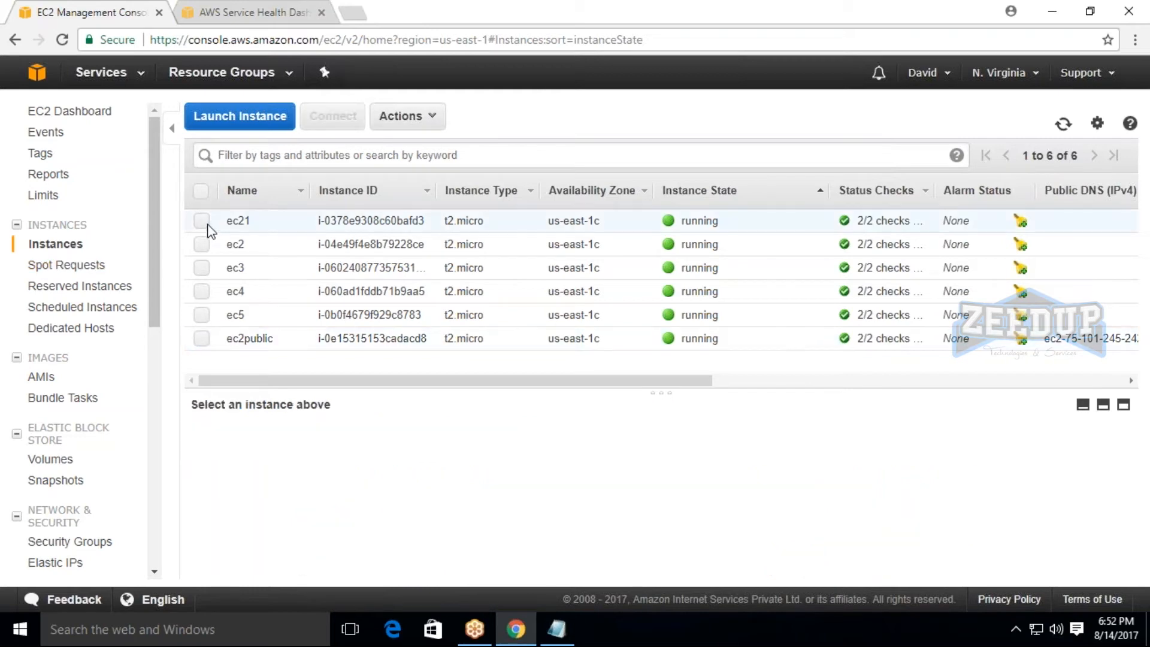
left_click(202, 220)
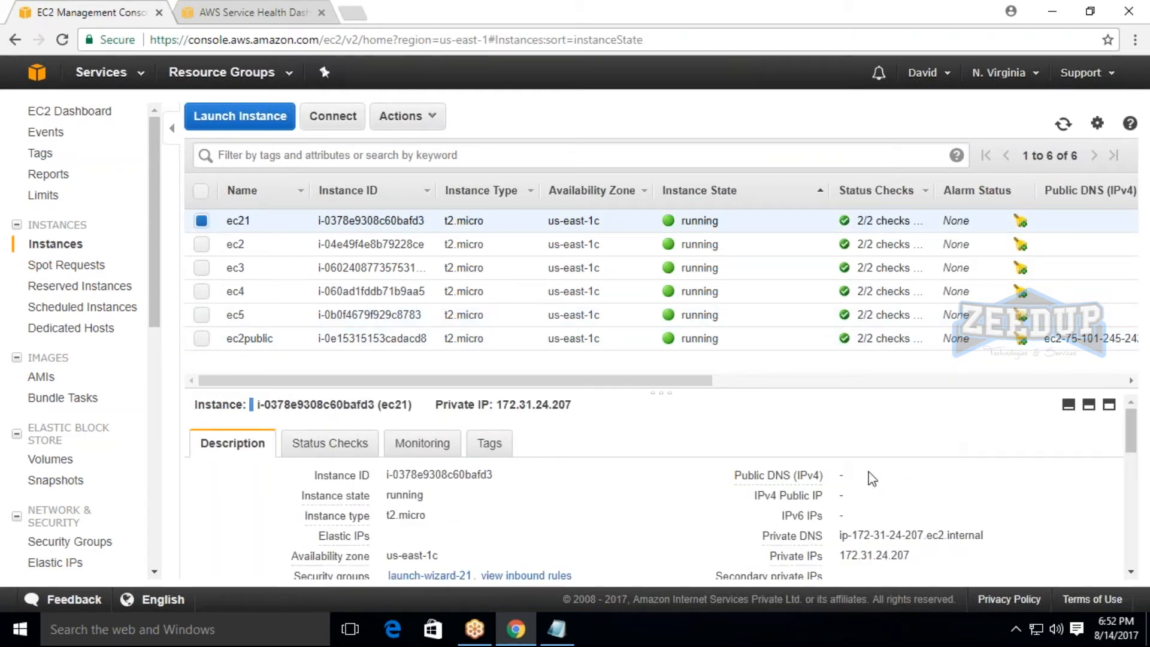
left_click_drag(851, 475, 950, 505)
left_click(996, 27)
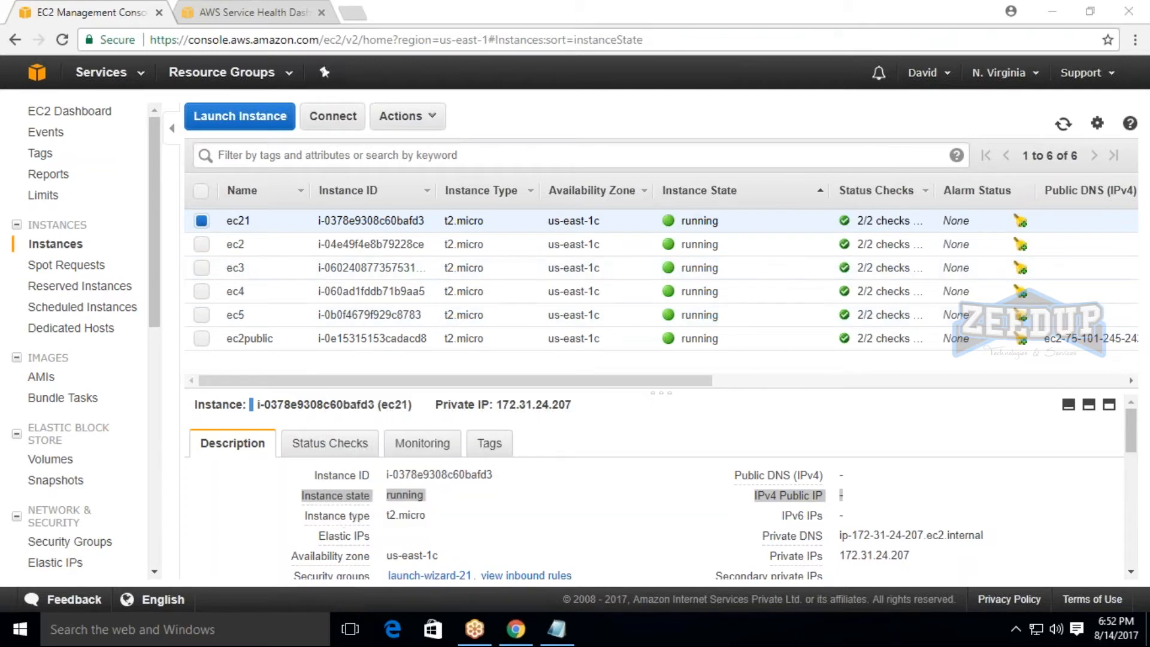
Open the Elastic IPs page and allocate two new addresses.
scroll(90, 479, "down", 1)
scroll(108, 498, "down", 2)
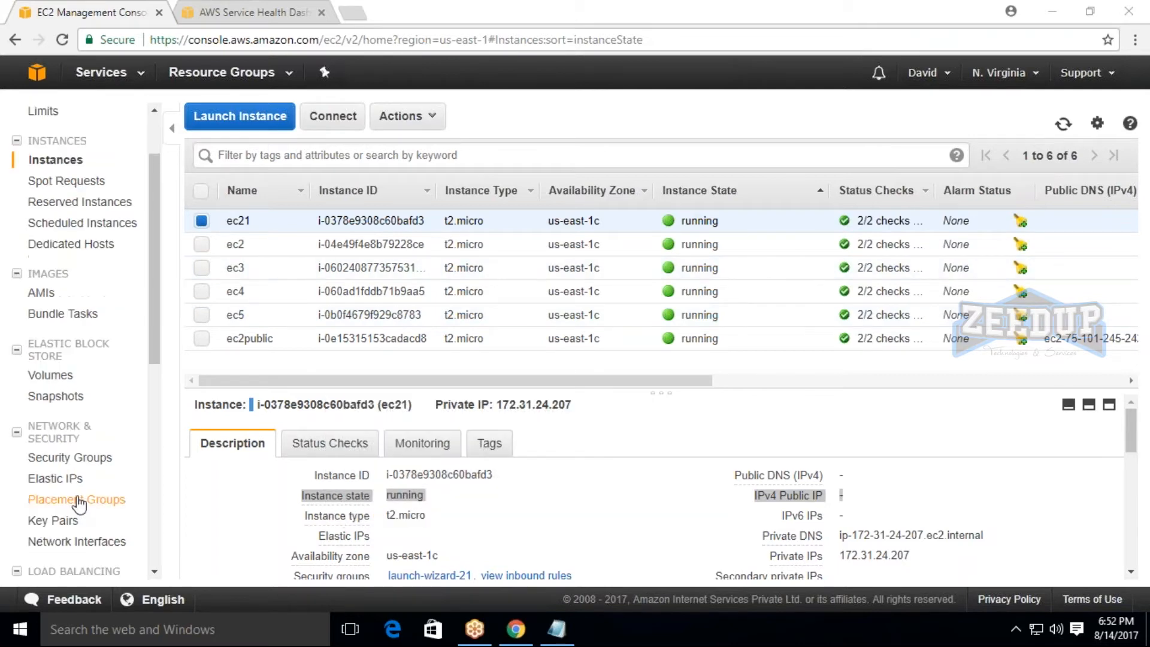
left_click(60, 481)
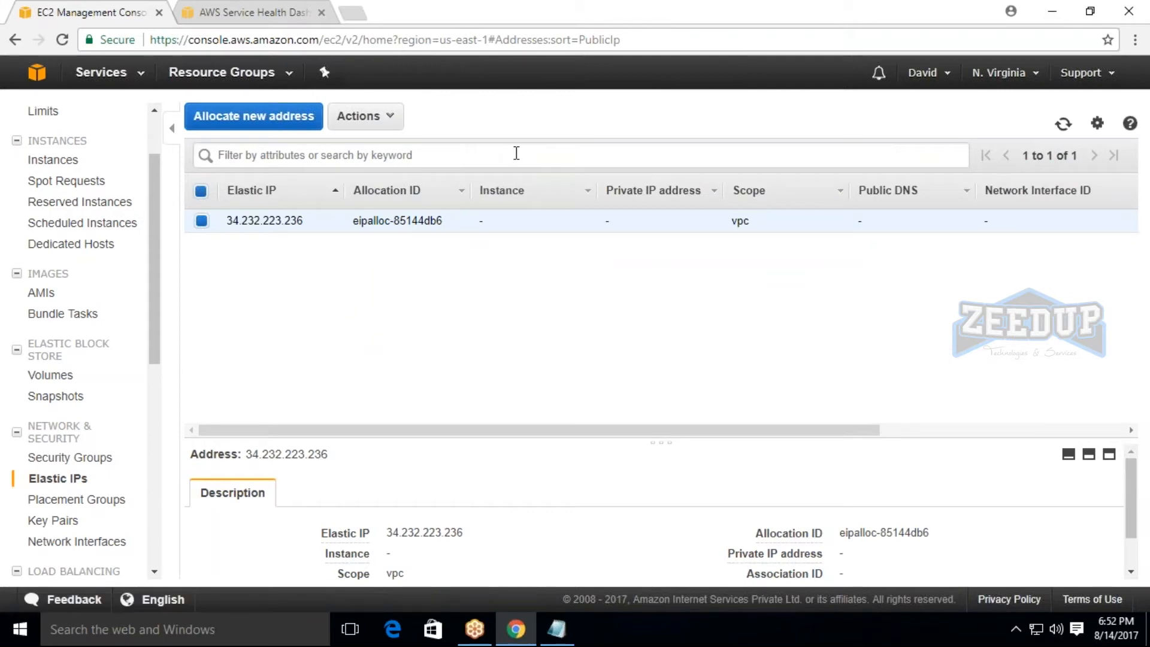
left_click(298, 120)
left_click(1057, 244)
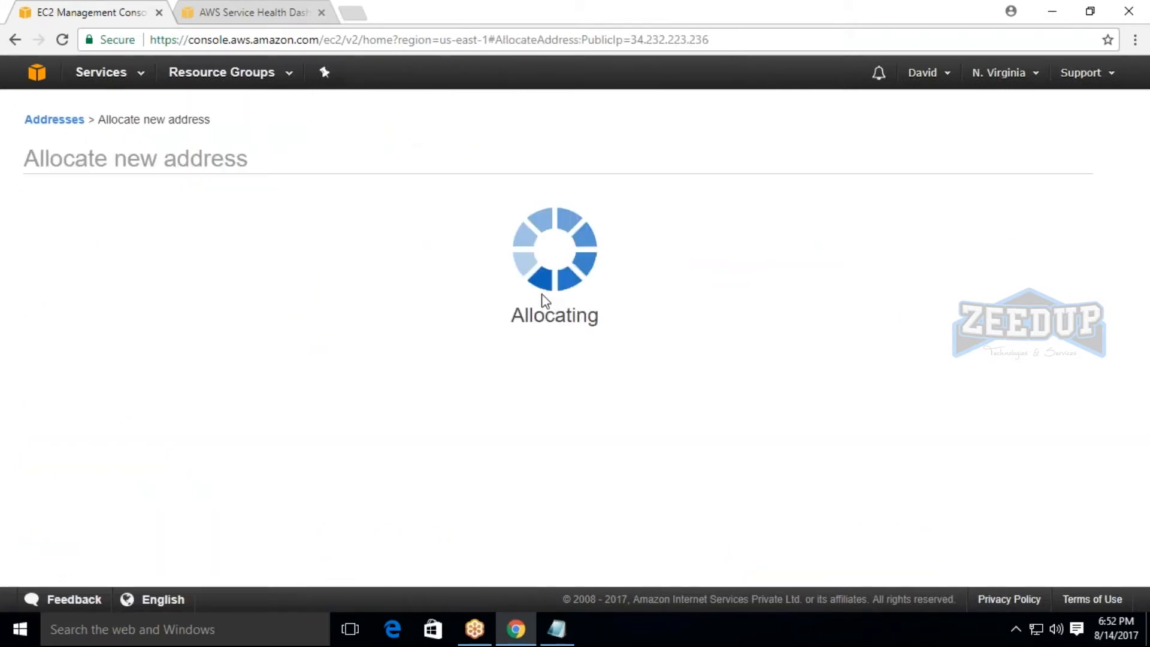
left_click(788, 308)
left_click(232, 120)
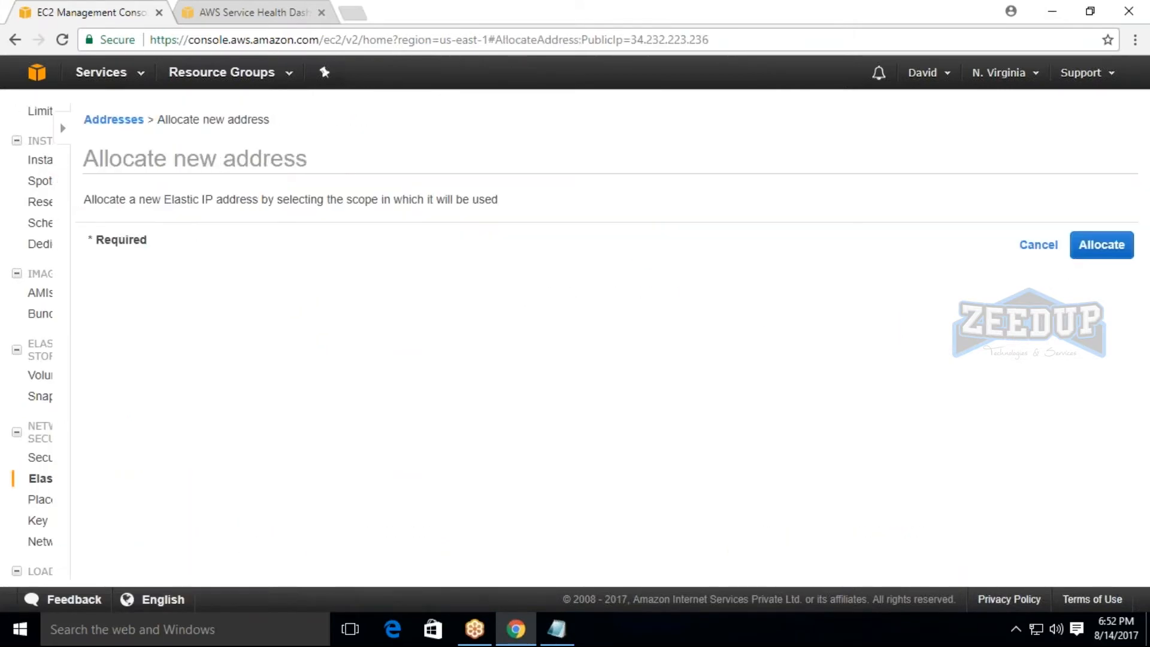
left_click(1054, 245)
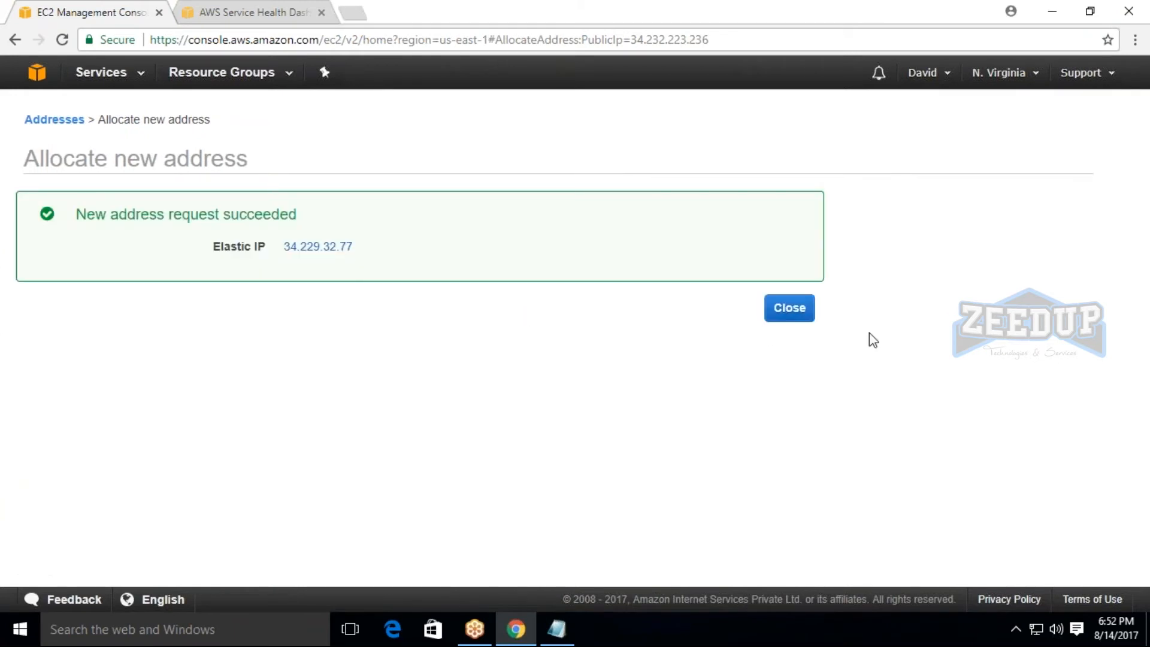
left_click(793, 317)
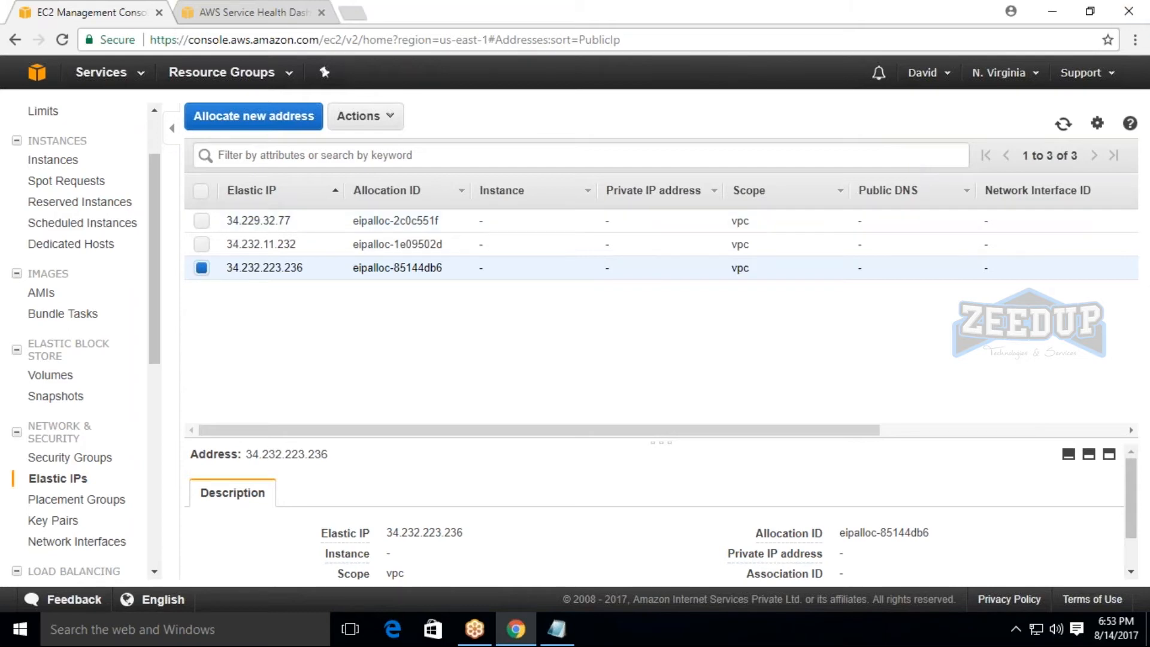
Allocate two more Elastic IP addresses so that each instance can have its own.
left_click(996, 24)
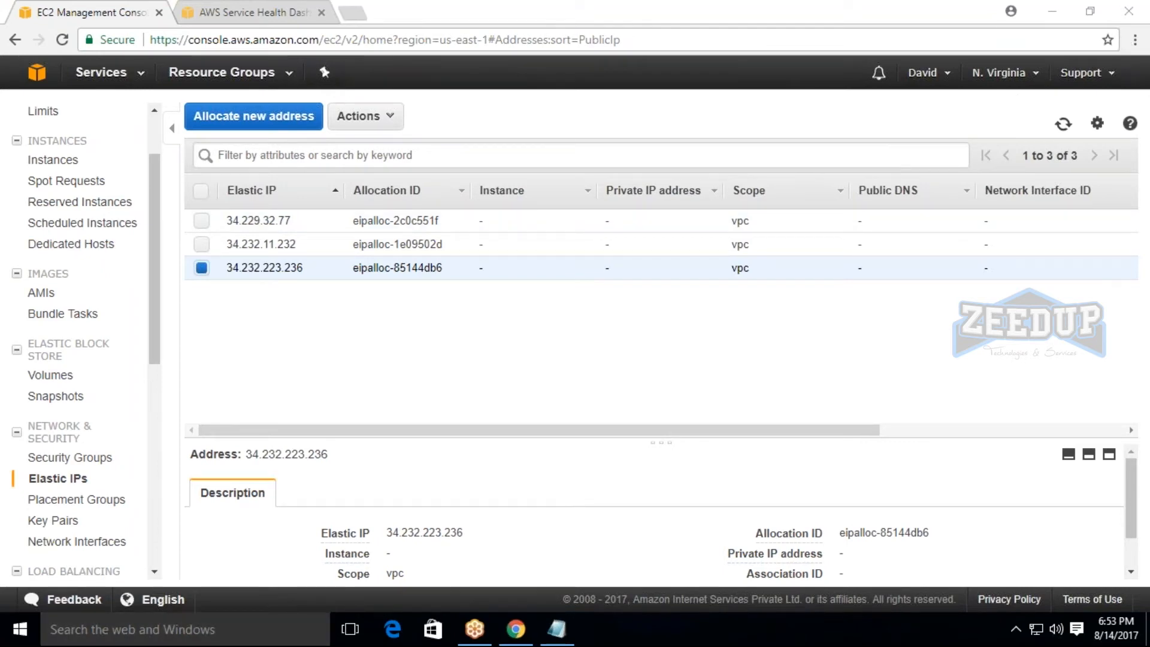
left_click(254, 115)
left_click(1057, 245)
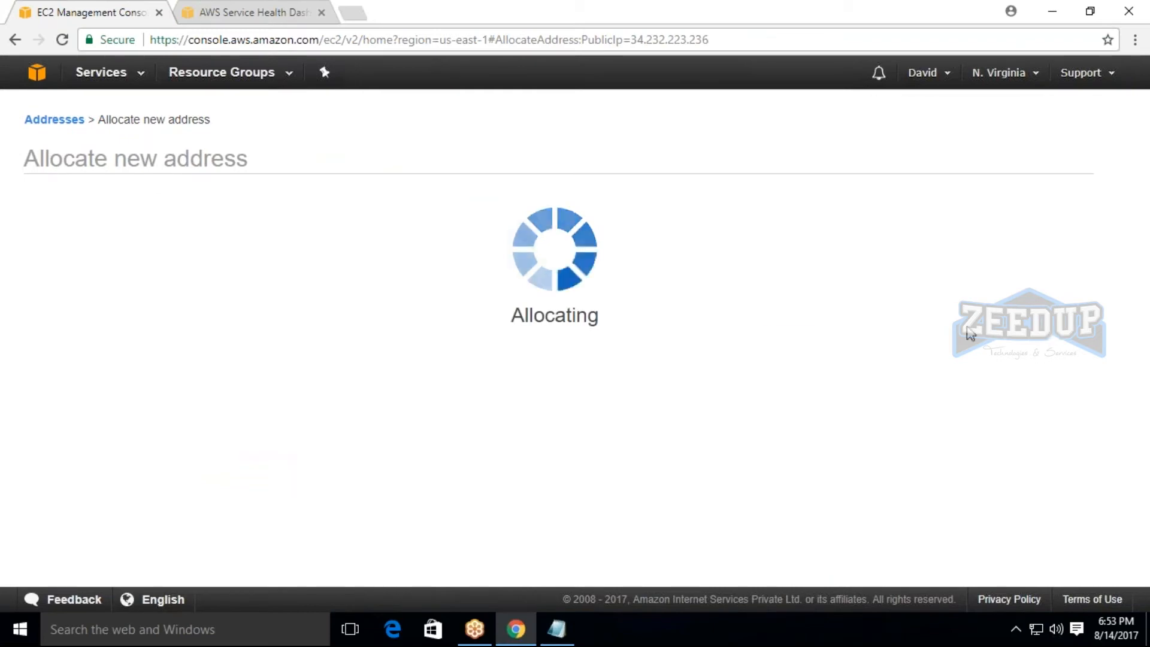
left_click(789, 308)
left_click(292, 120)
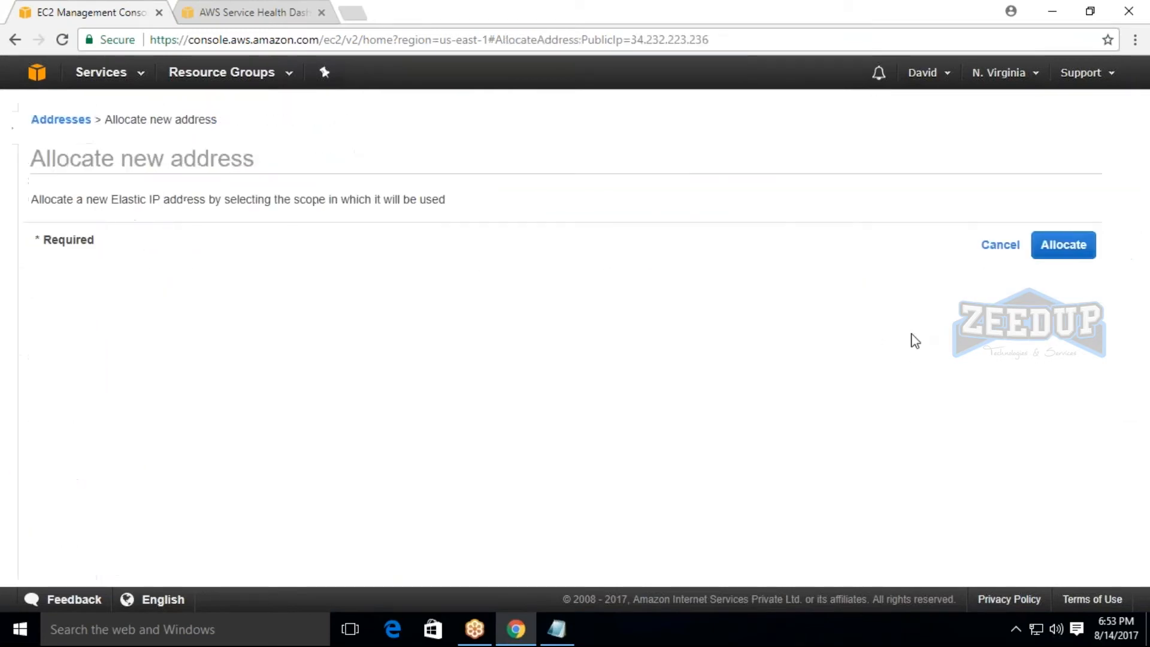
left_click(1063, 244)
left_click(815, 315)
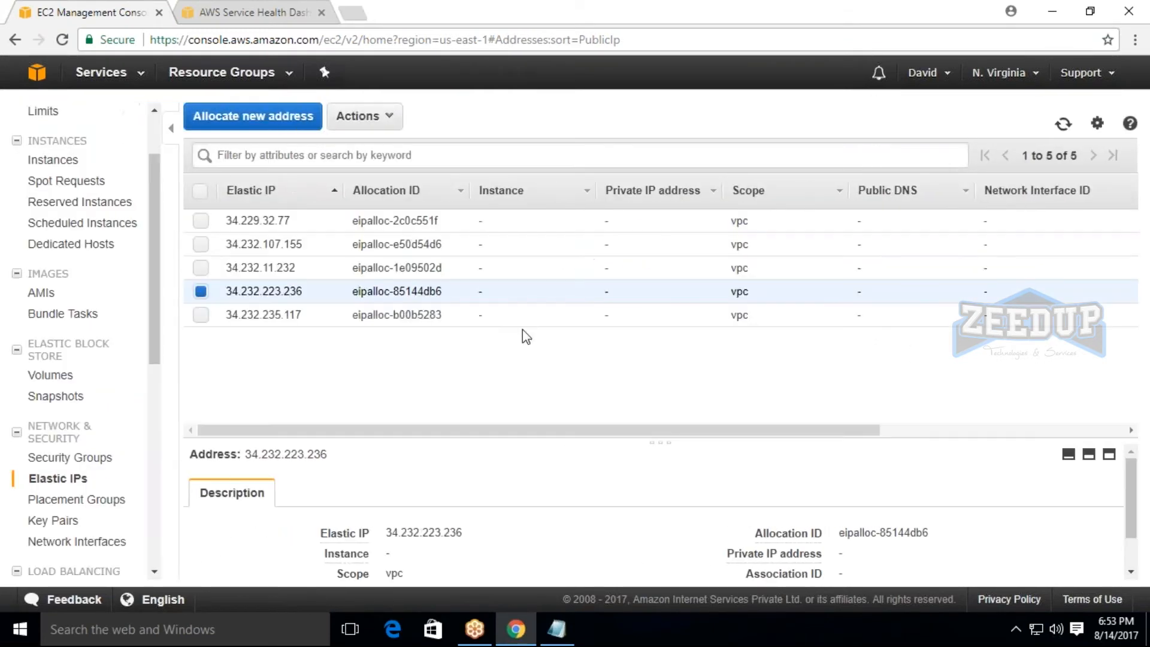
Inspect the 34.229.32.77 Elastic IP and the details of the ec21 instance.
left_click(202, 221)
left_click(201, 292)
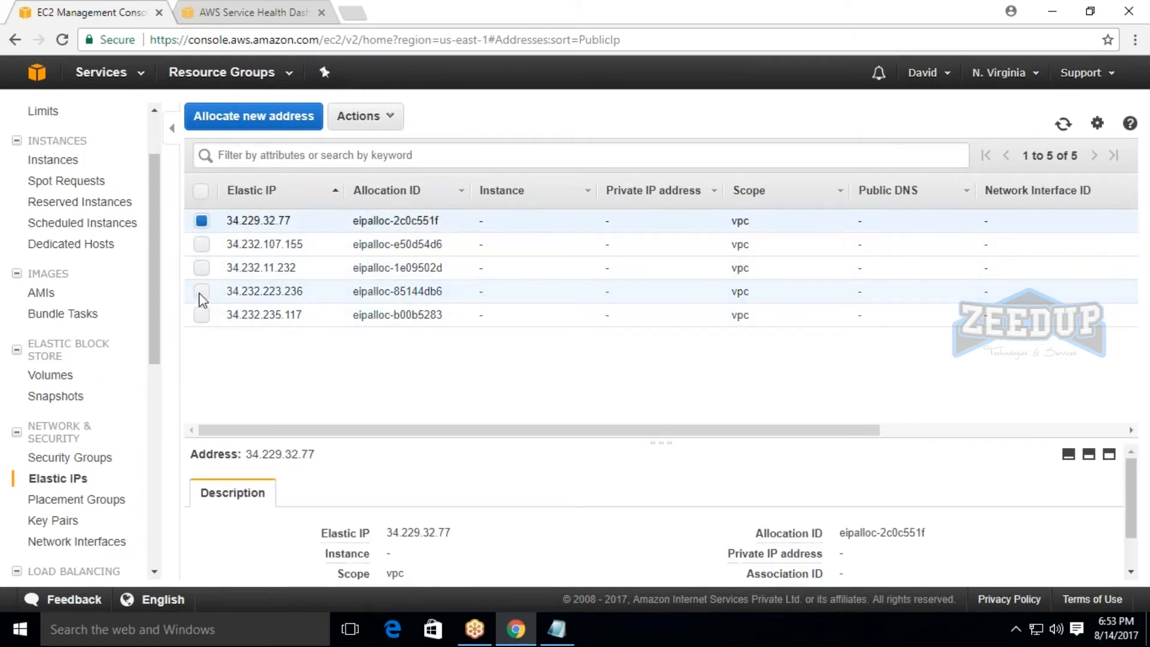
left_click(203, 222)
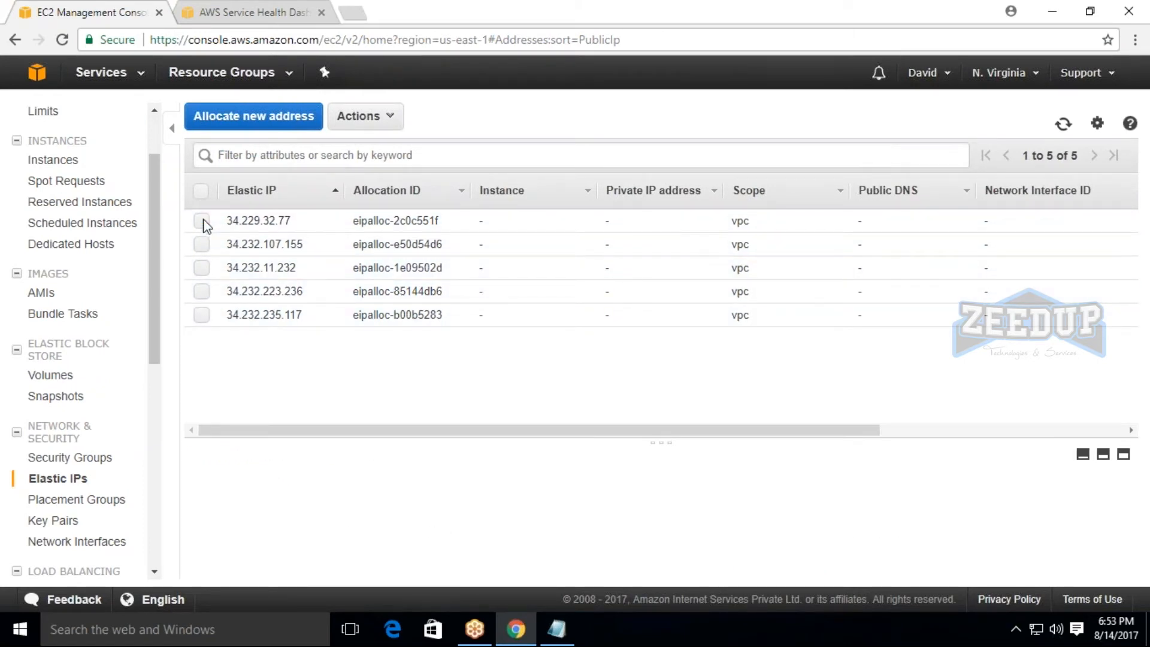
left_click(202, 222)
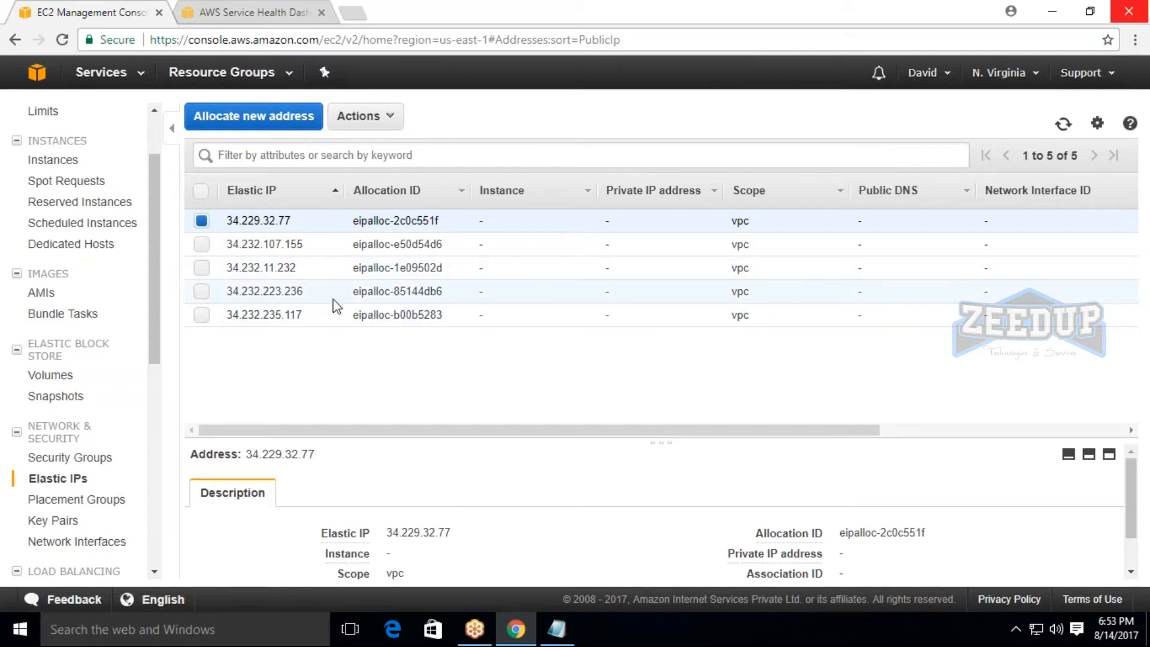
left_click(54, 160)
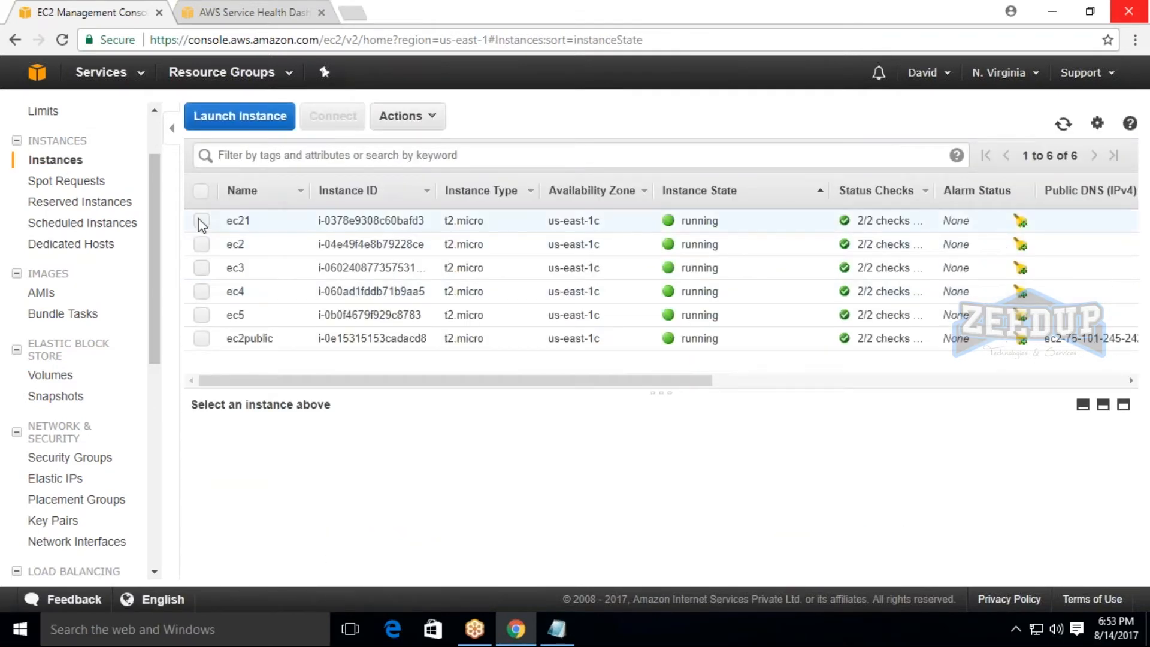
left_click(201, 221)
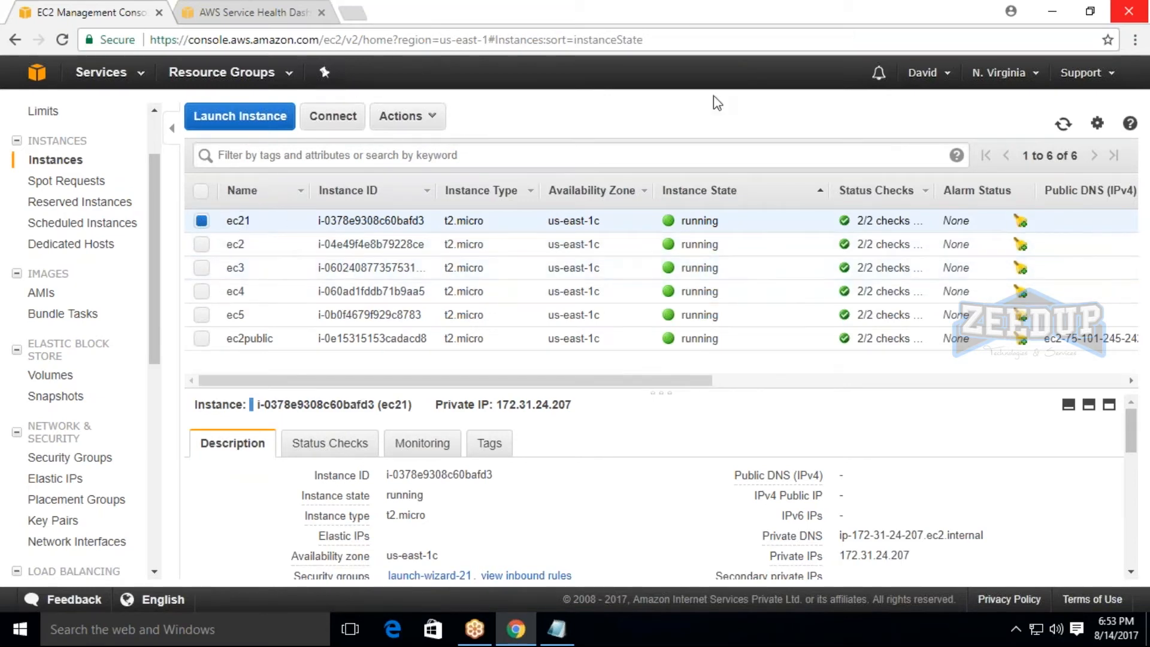
Start associating Elastic IP 34.229.32.77 and choose the ec21 instance as its target.
left_click(54, 480)
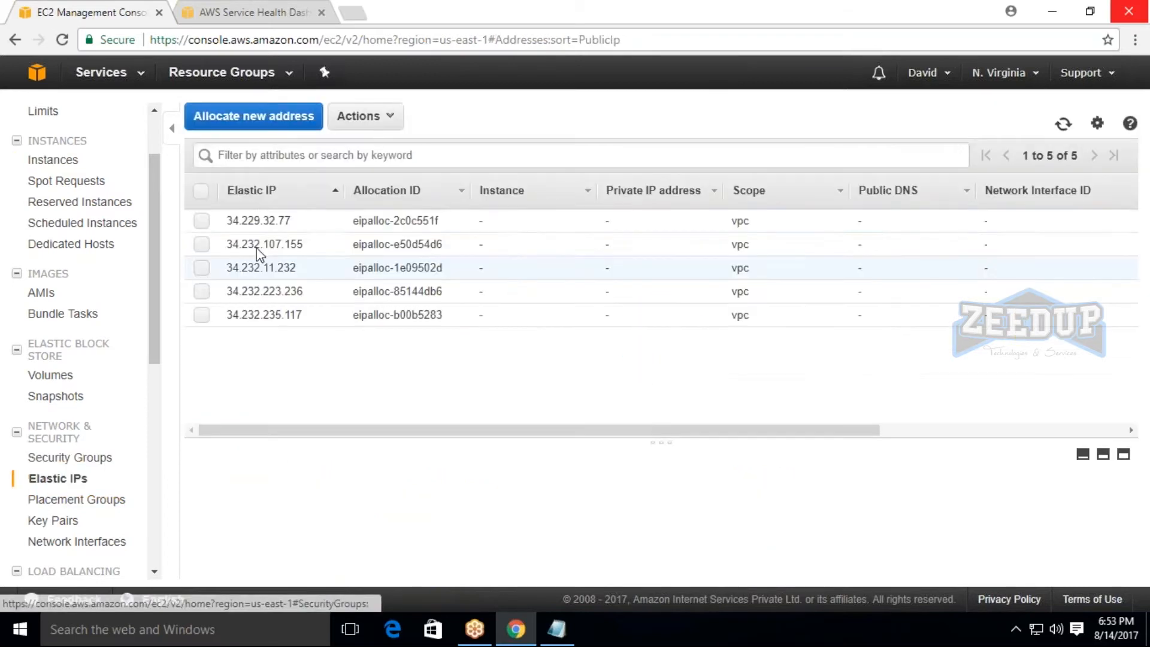
left_click(202, 223)
left_click(365, 116)
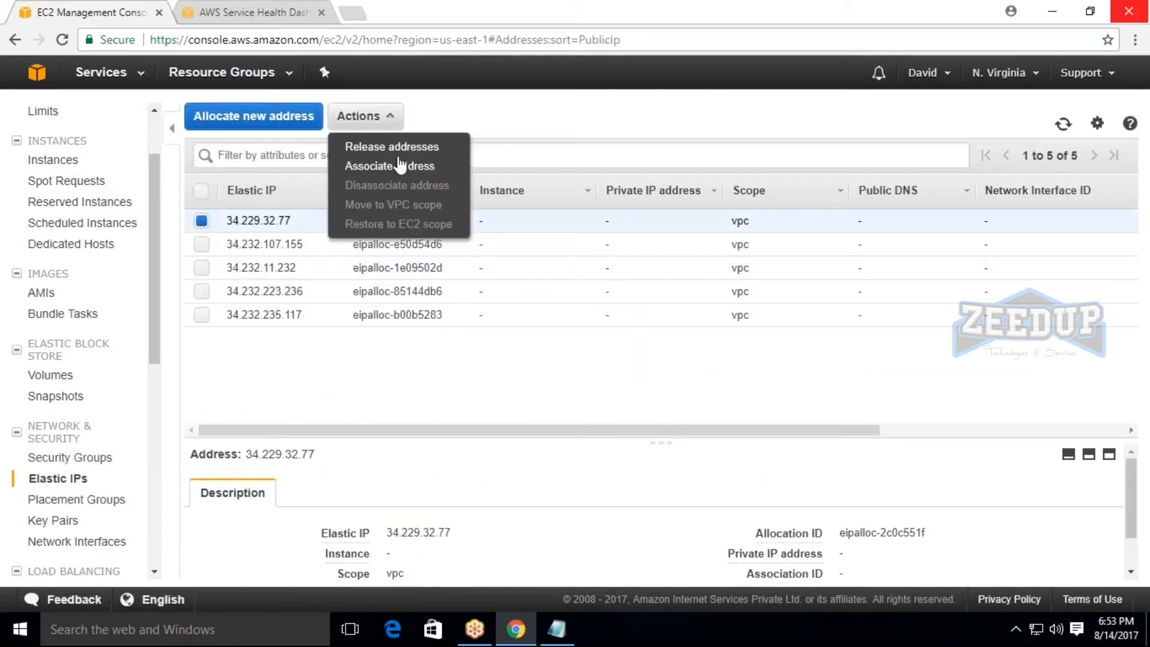
left_click(397, 167)
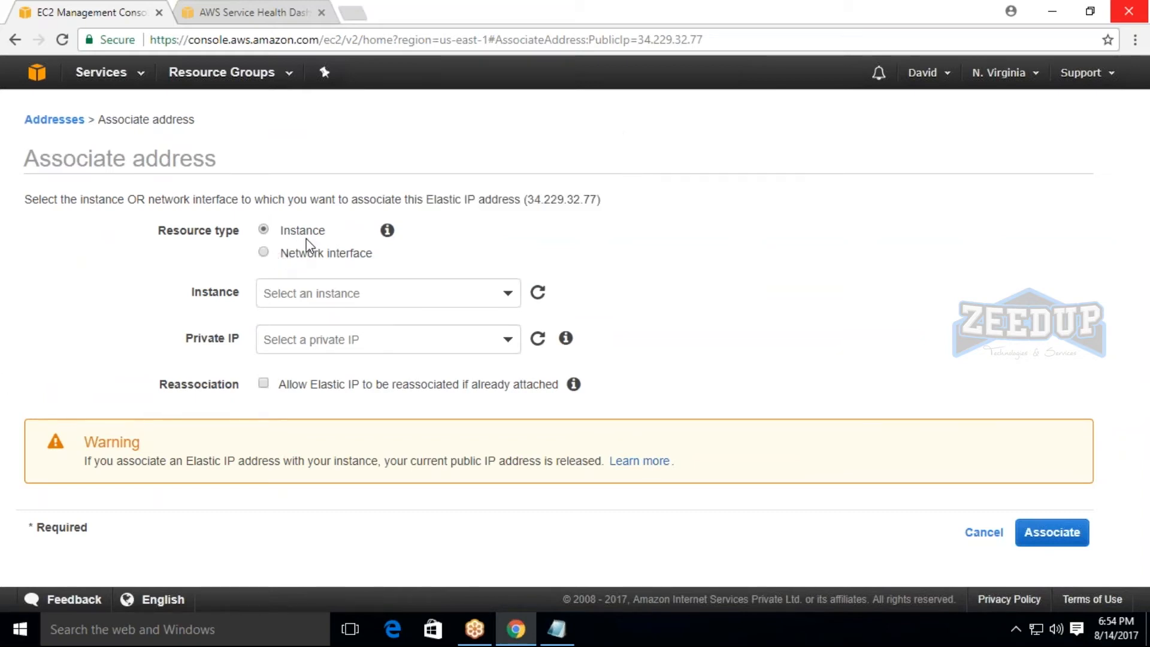
left_click(384, 313)
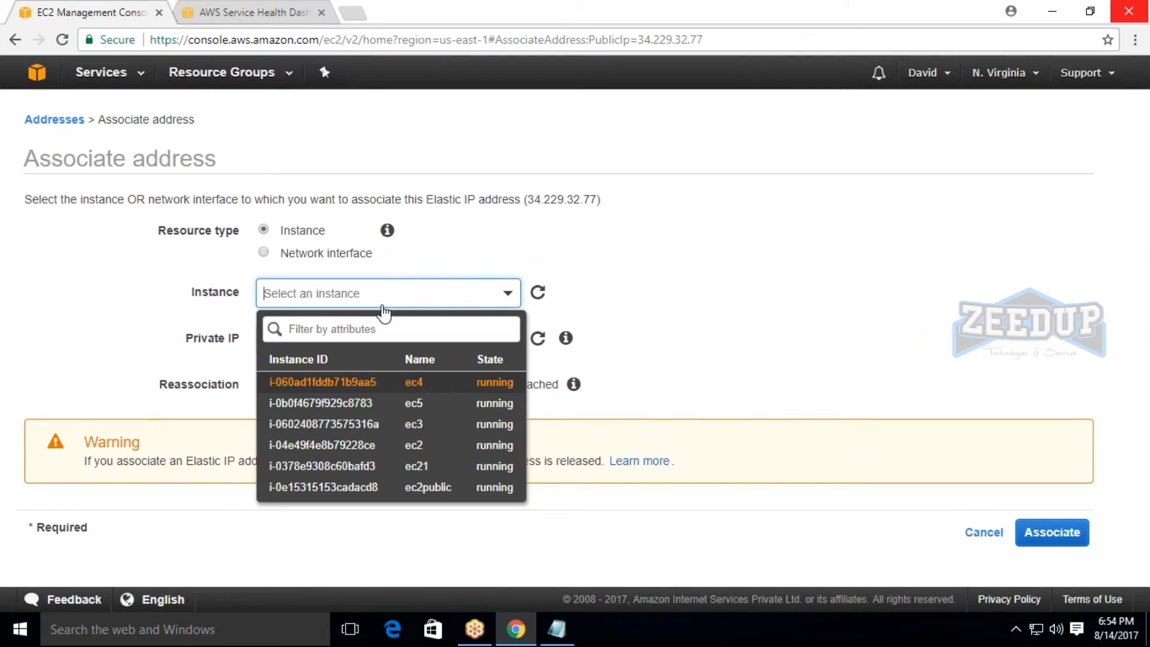
left_click(437, 471)
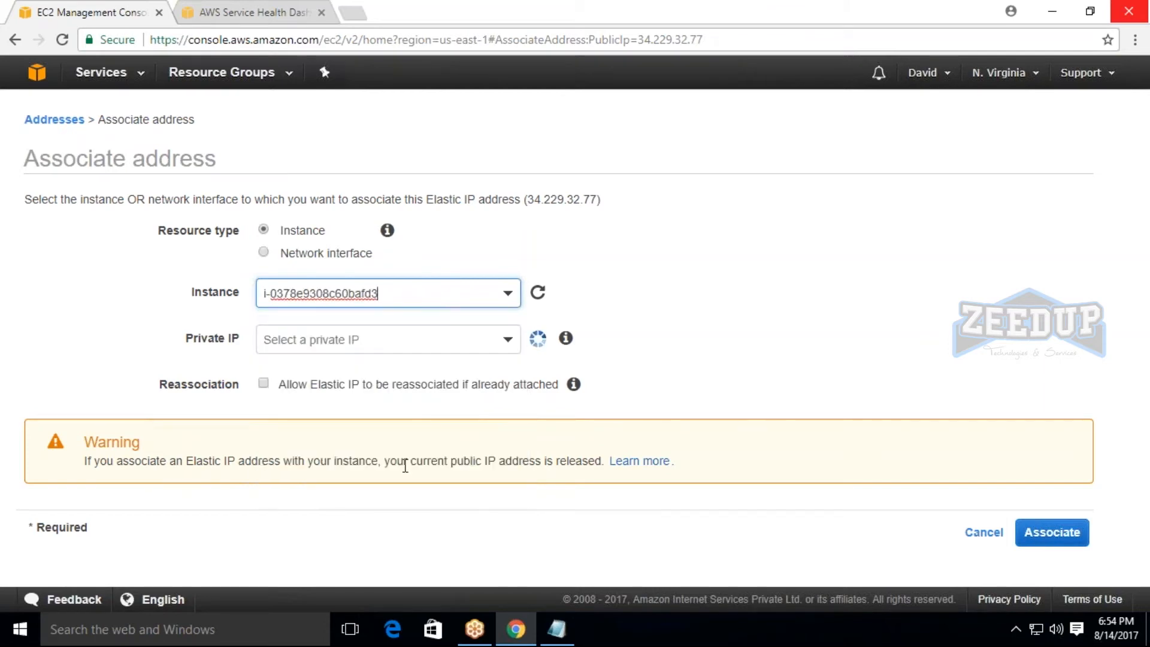
Select private IP 172.31.24.207, allow reassociation if already attached, and complete the address association.
left_click(416, 341)
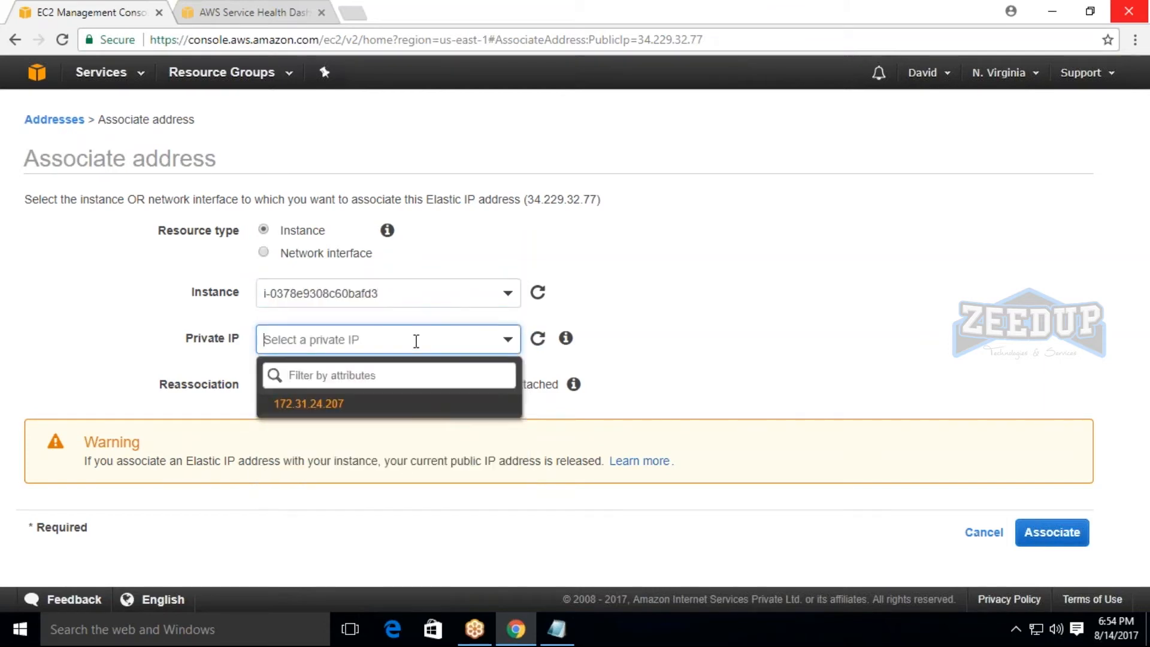
left_click(296, 405)
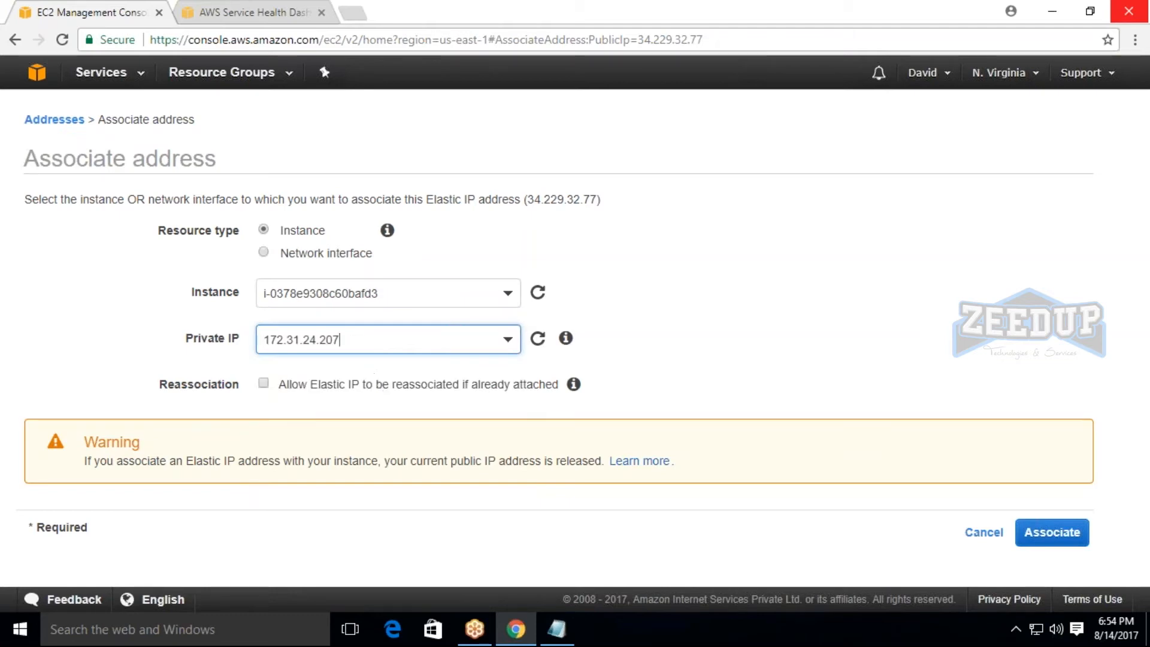
left_click(263, 384)
double_click(172, 385)
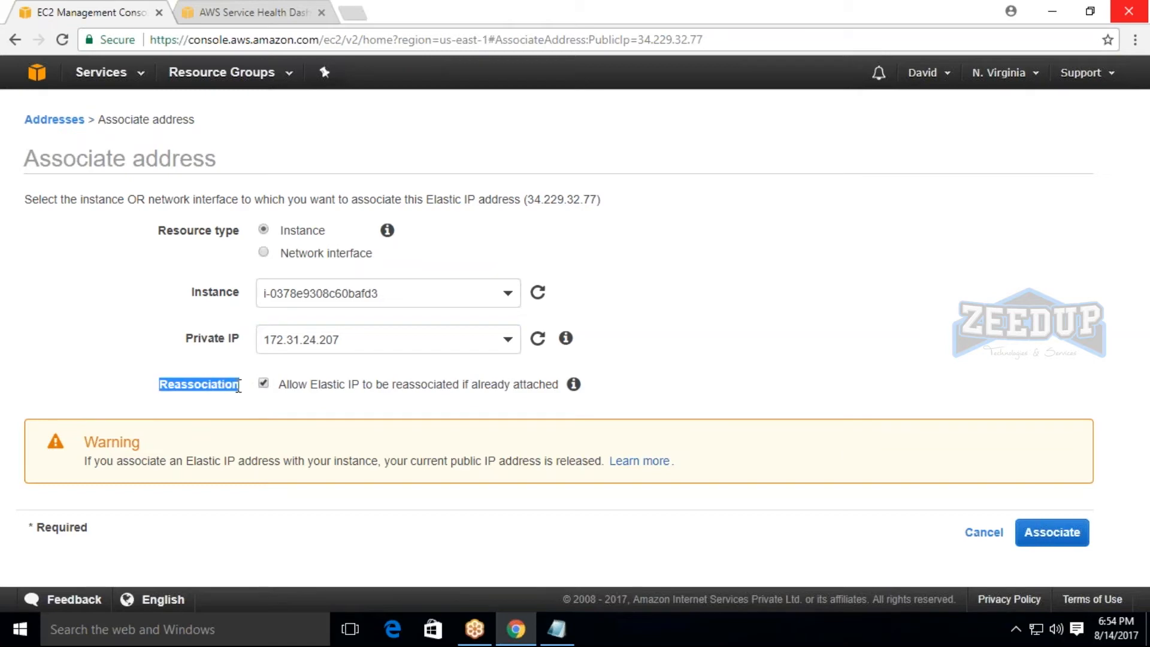
left_click(250, 402)
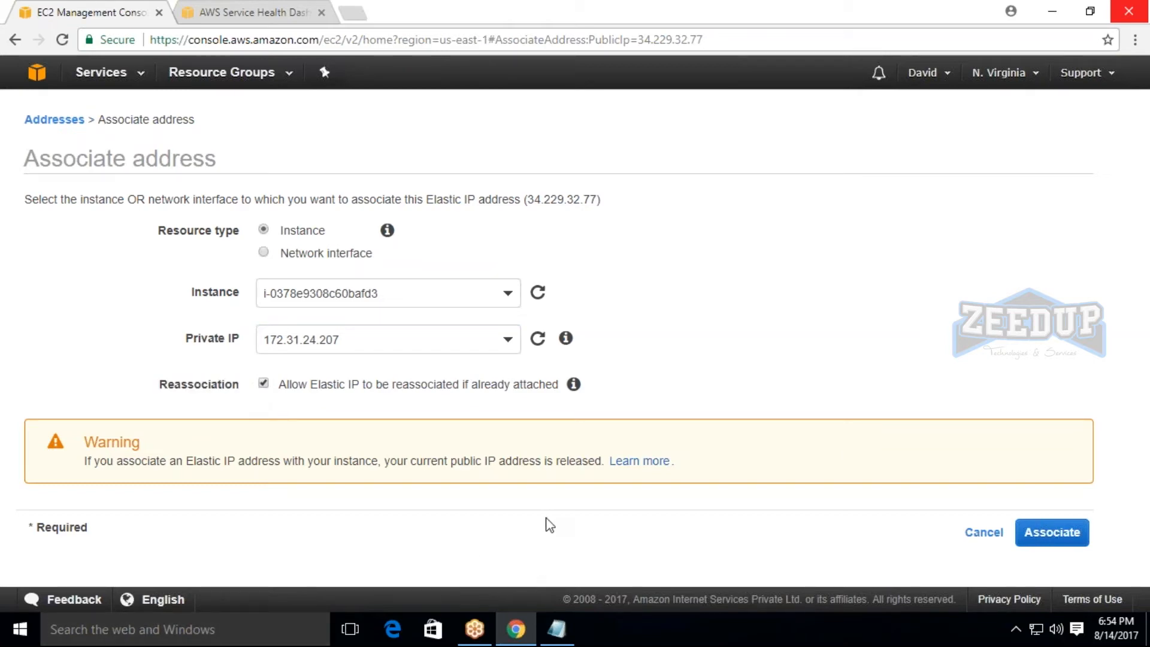
left_click(1052, 533)
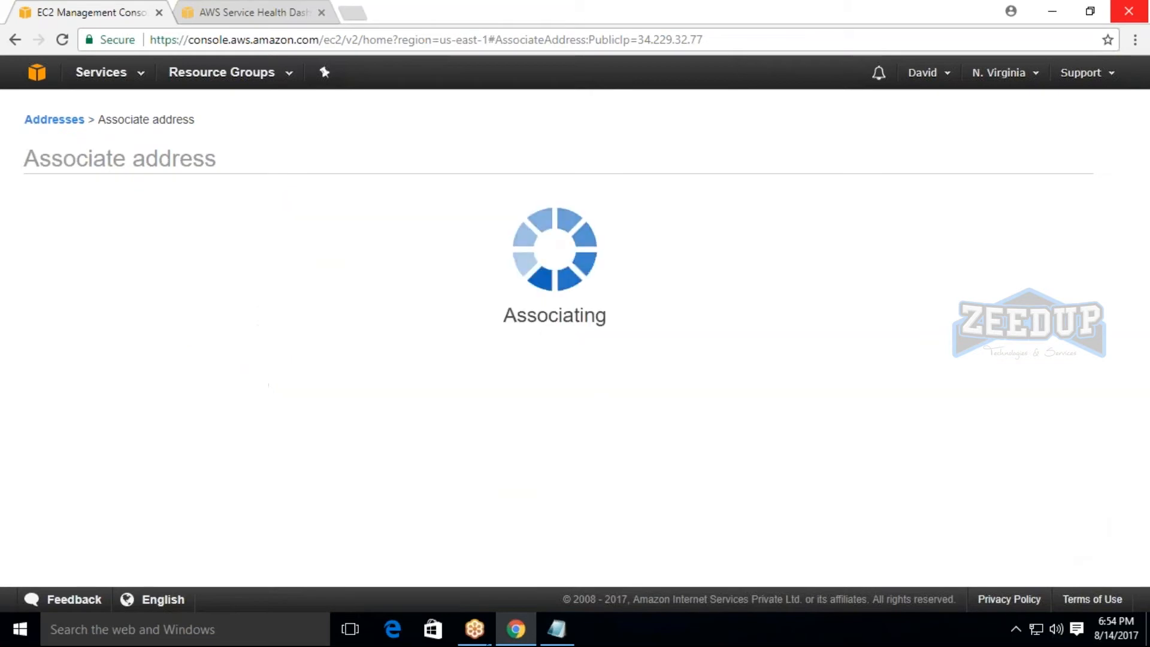
left_click(804, 266)
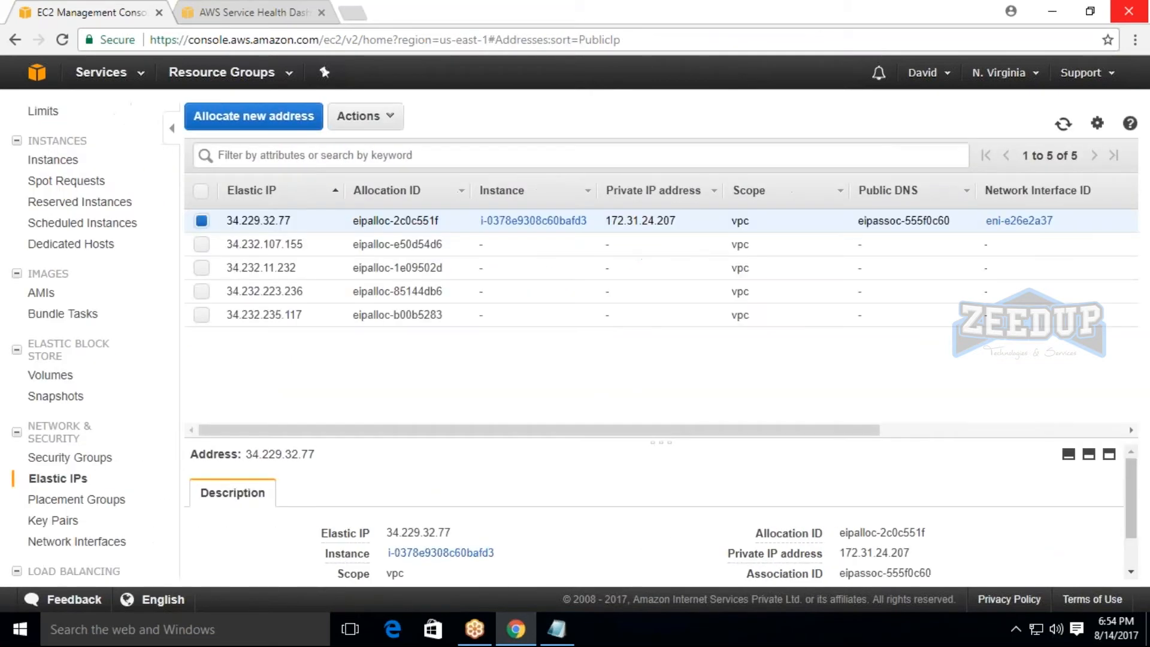
Open the instance list and examine ec21's Elastic IP and IPv4 public IP.
left_click(59, 161)
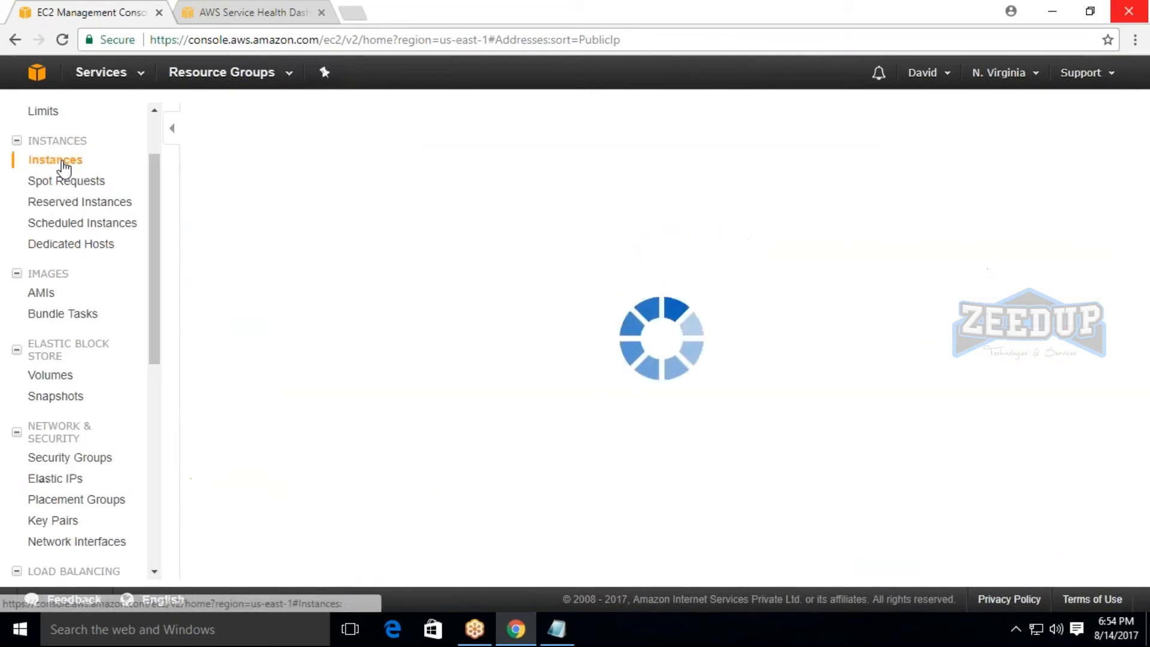
left_click(202, 222)
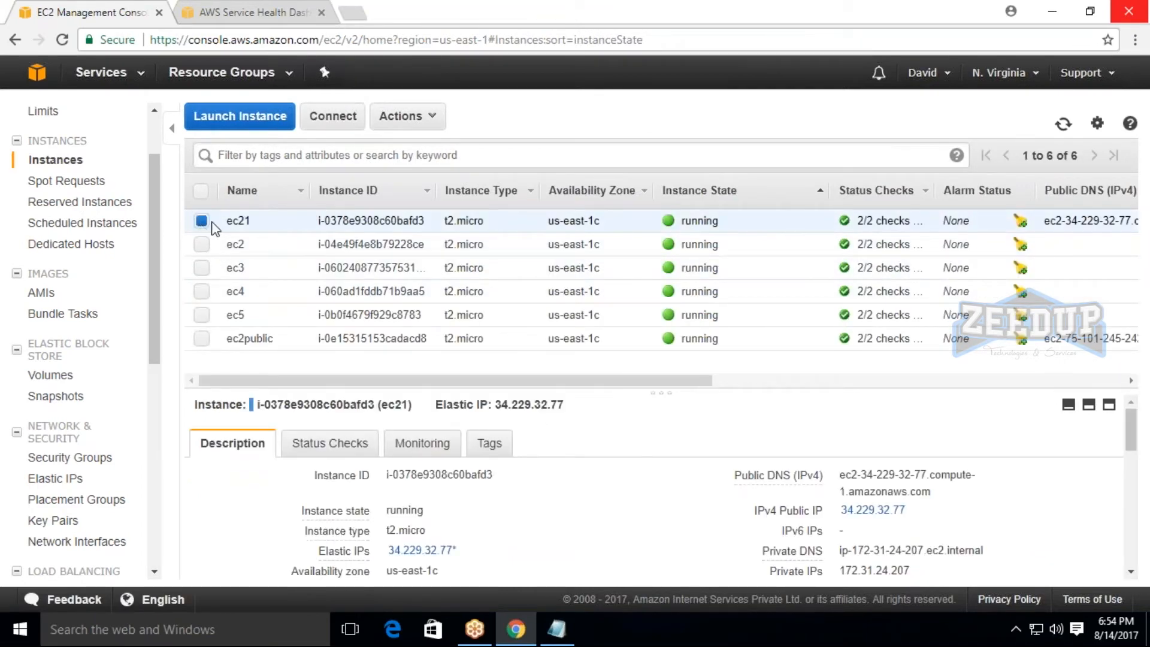
left_click_drag(494, 405, 578, 408)
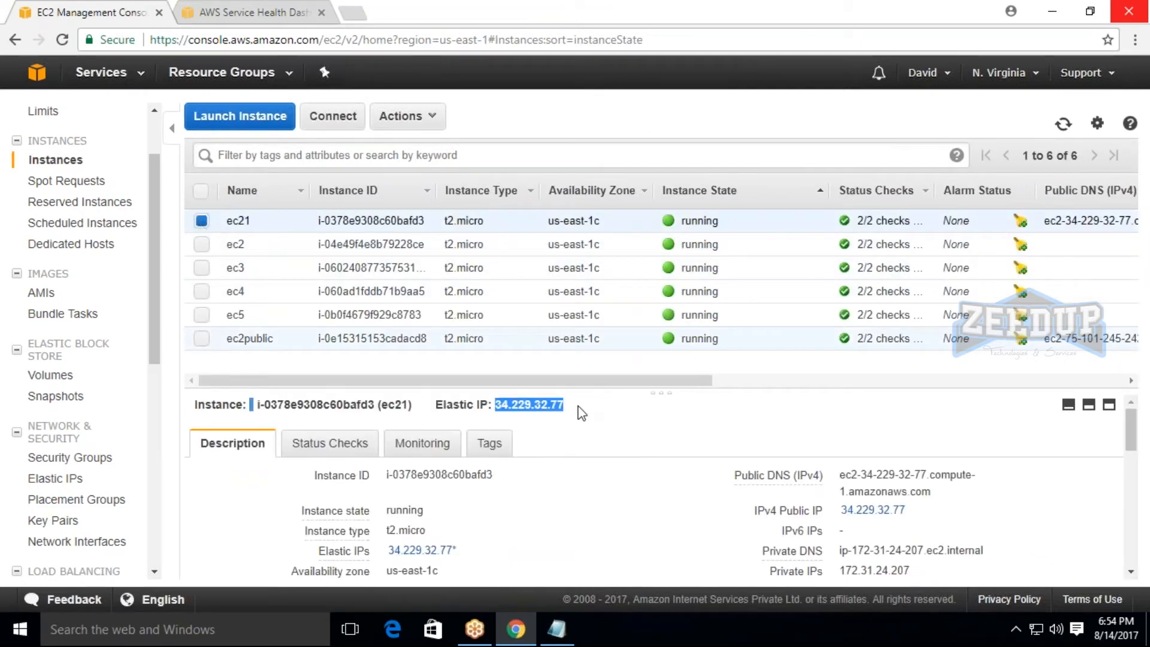
left_click(604, 405)
left_click_drag(840, 511, 906, 513)
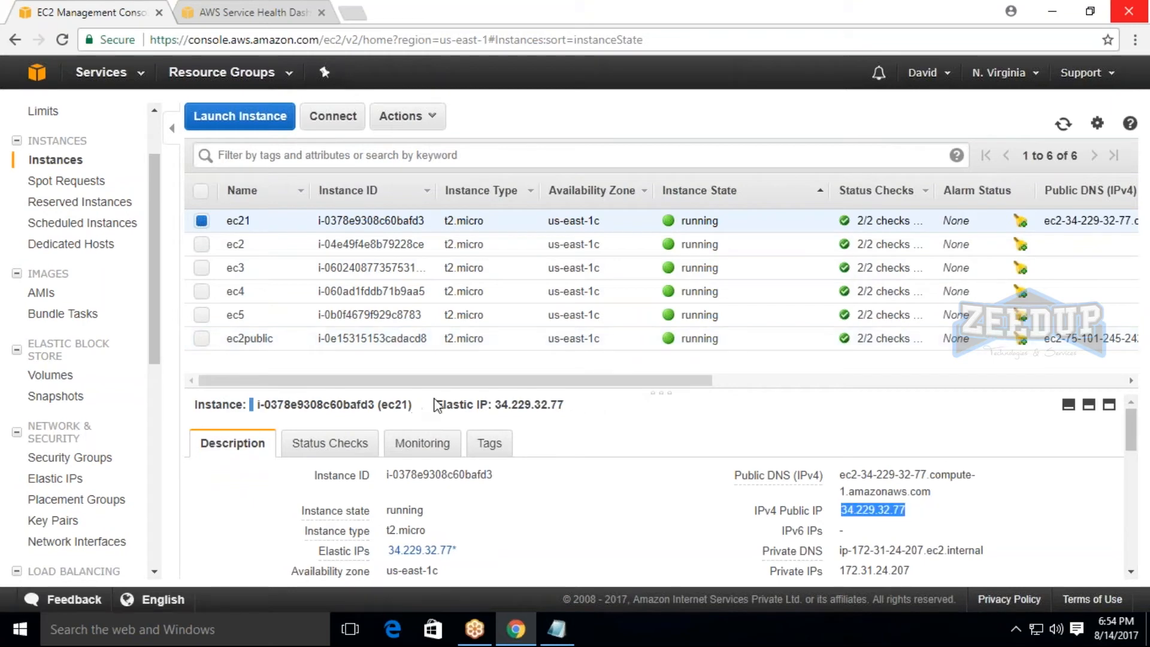
left_click(498, 405)
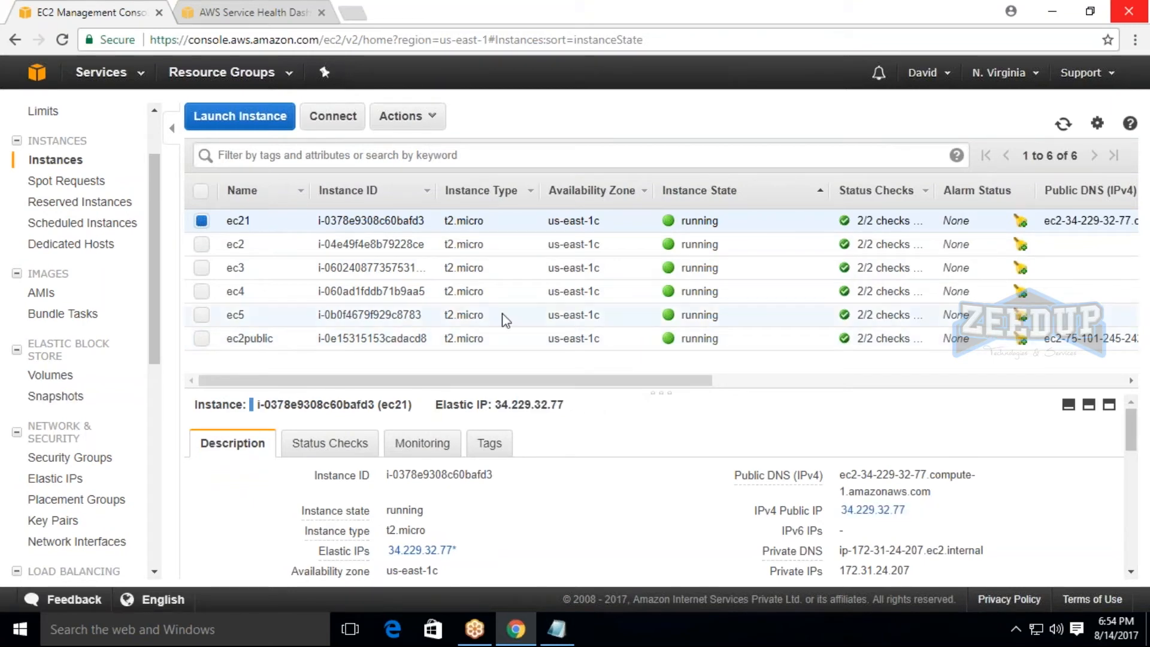
Examine the public DNS of the ec2public instance for comparison with ec21.
left_click(211, 221)
left_click(201, 339)
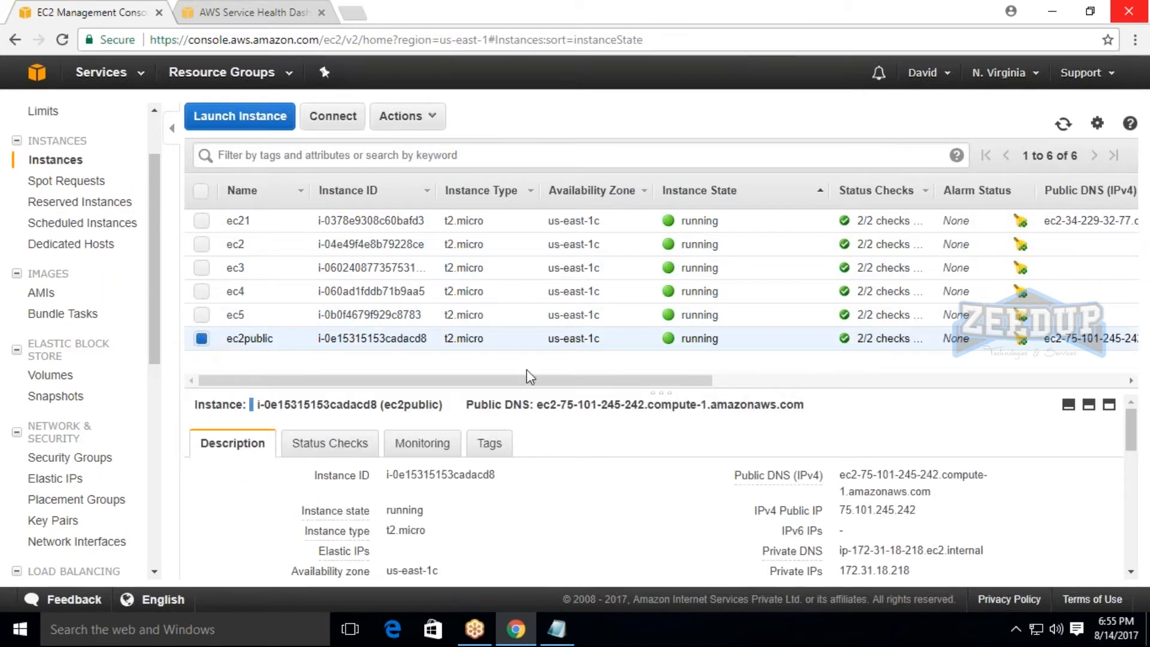
left_click_drag(554, 403, 825, 410)
left_click(202, 339)
Stop the ec21 instance and confirm the stop.
left_click(201, 220)
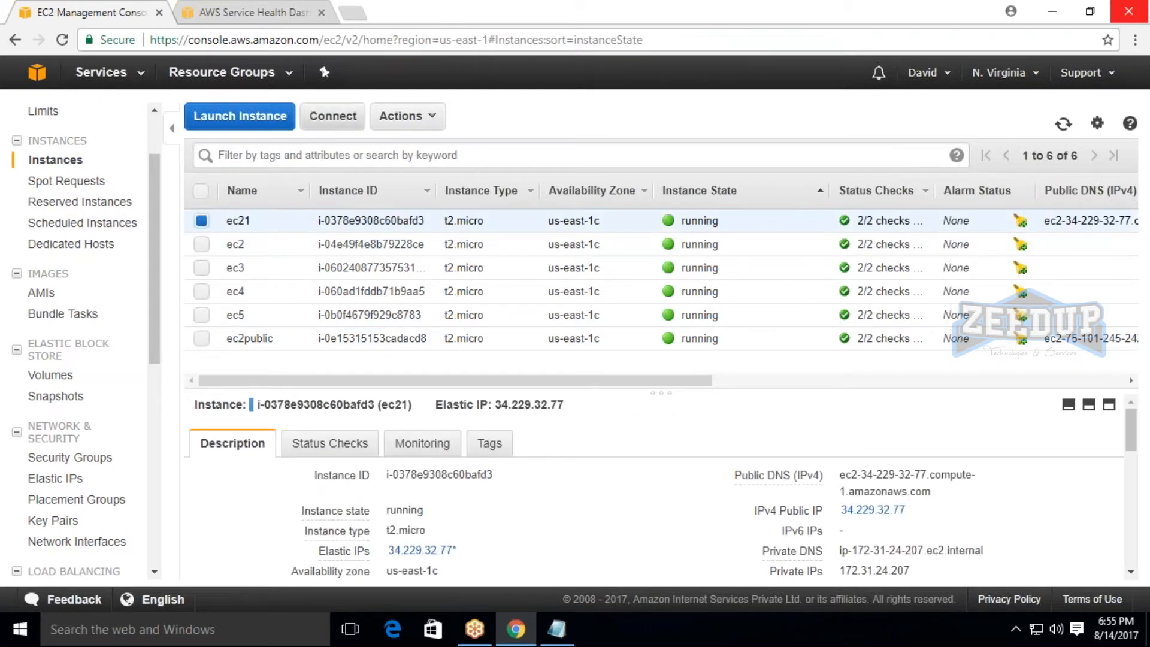
left_click(418, 126)
mouse_move(436, 211)
left_click(566, 226)
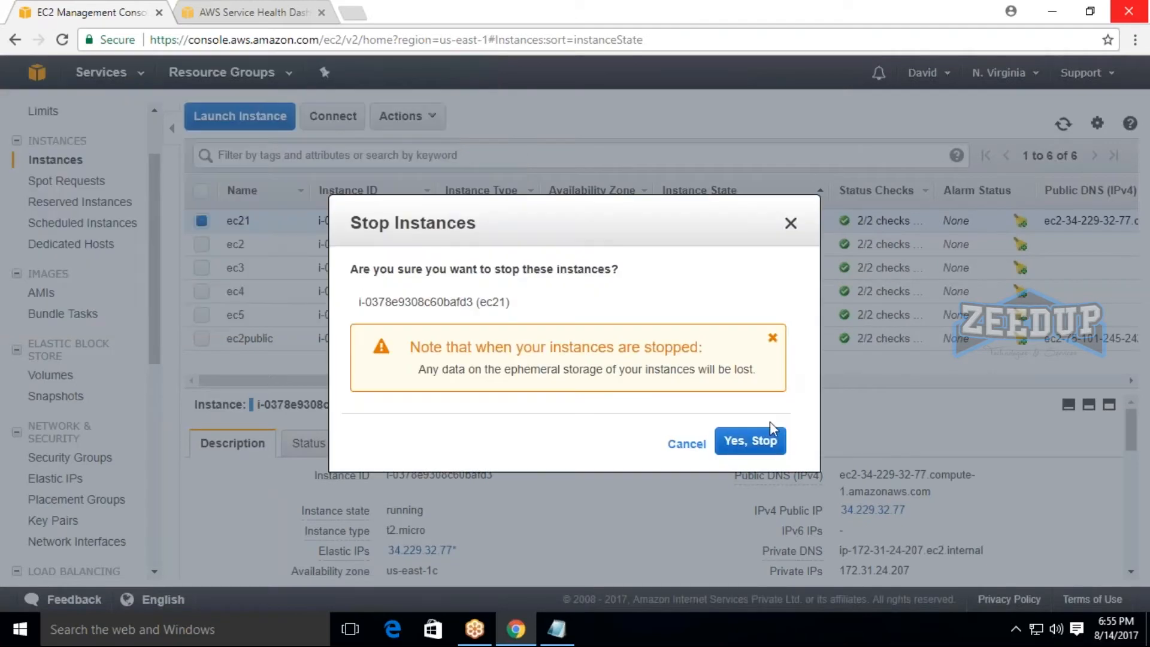
left_click(766, 440)
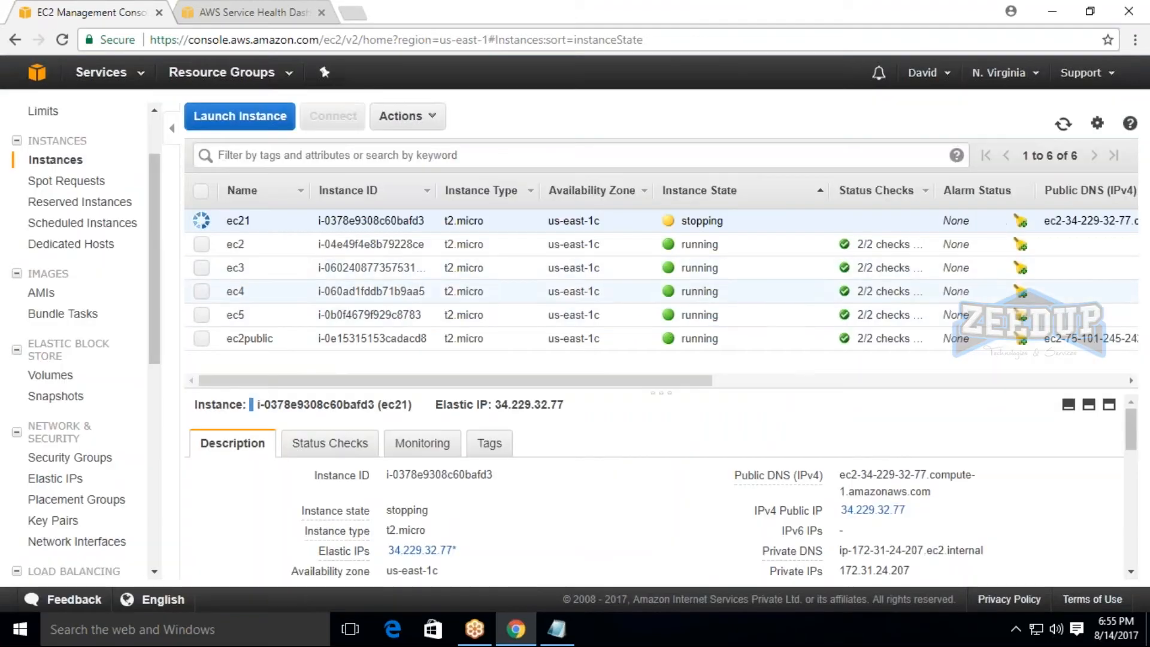
Refresh the instance list repeatedly and check ec21's state and Elastic IP after the stop request.
left_click(1064, 124)
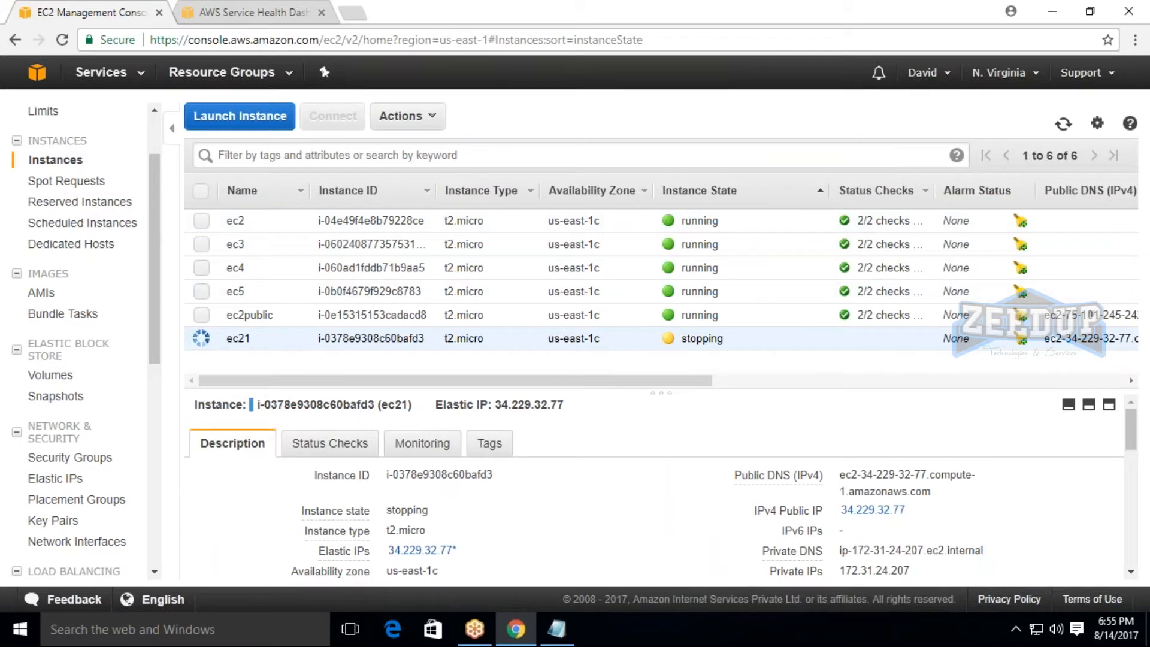
left_click_drag(495, 405, 564, 406)
left_click(592, 408)
left_click(1063, 124)
left_click(1064, 124)
left_click(1073, 126)
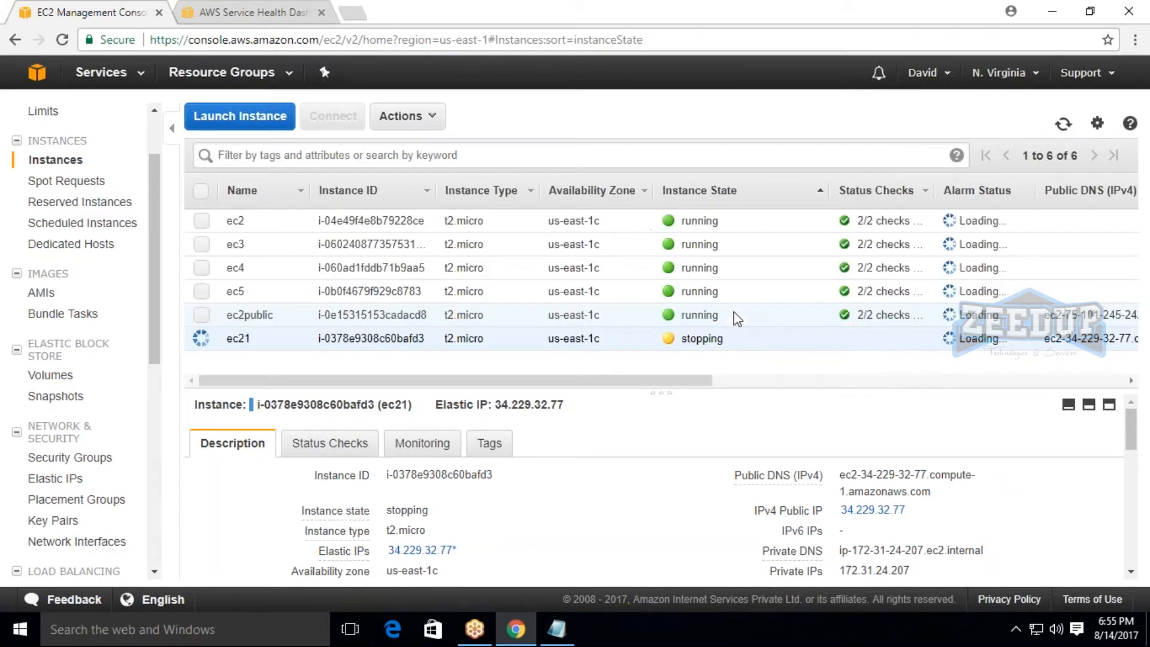
left_click(1064, 124)
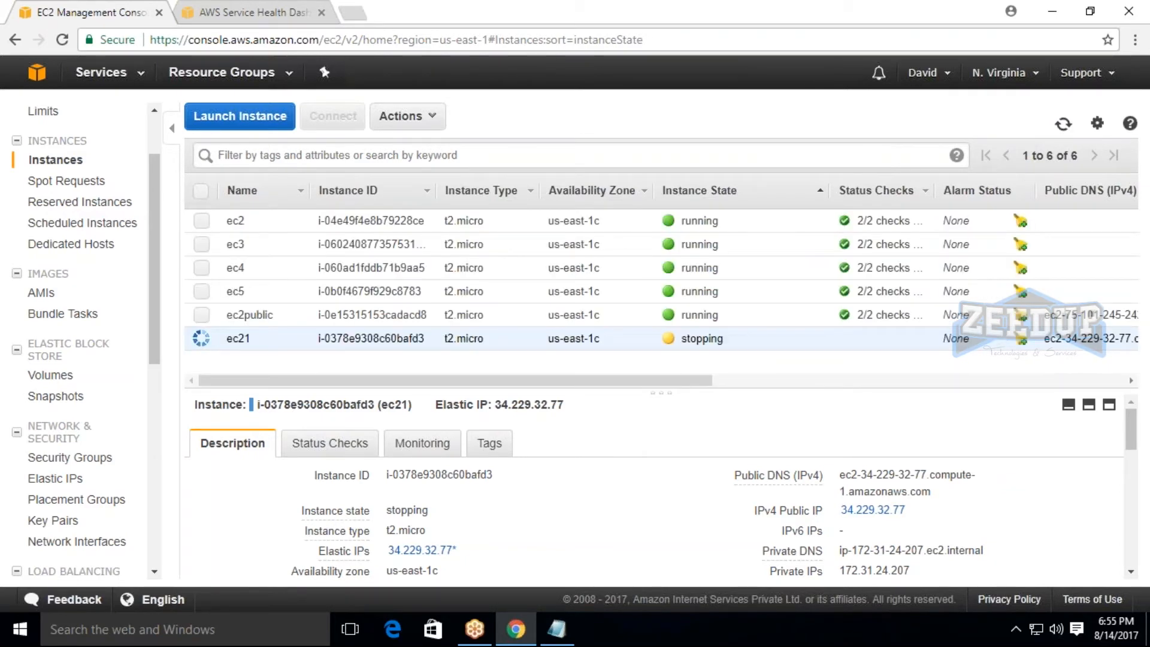
Show only ec2public's details and examine its IPv4 public IP and private IP.
left_click(202, 316)
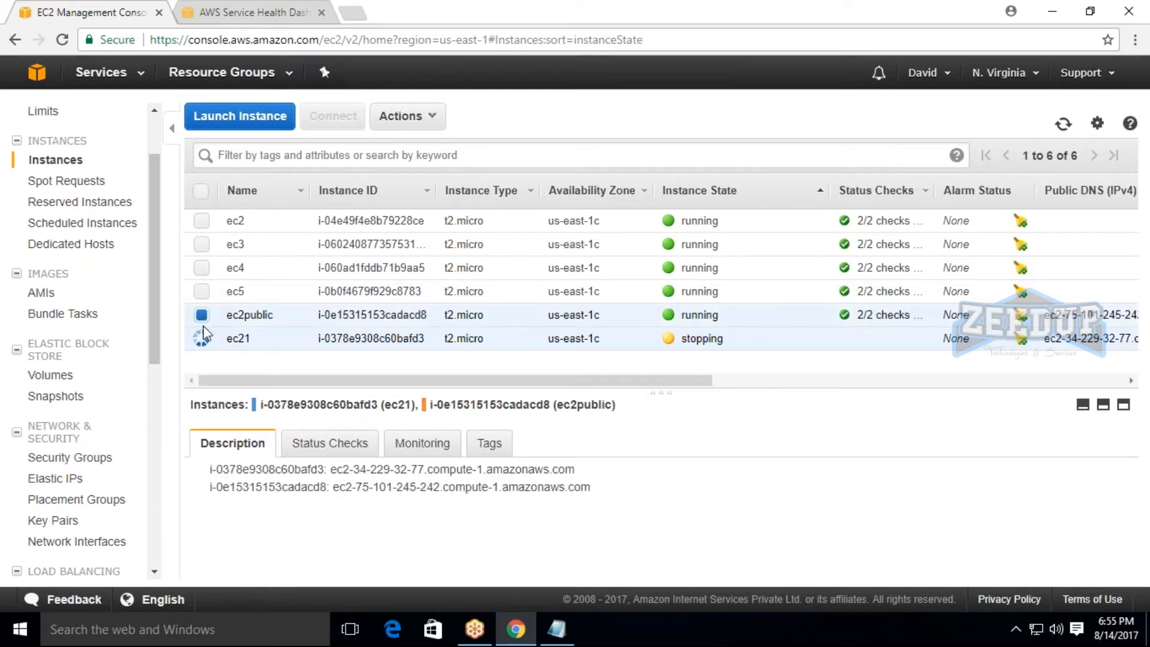
left_click(204, 338)
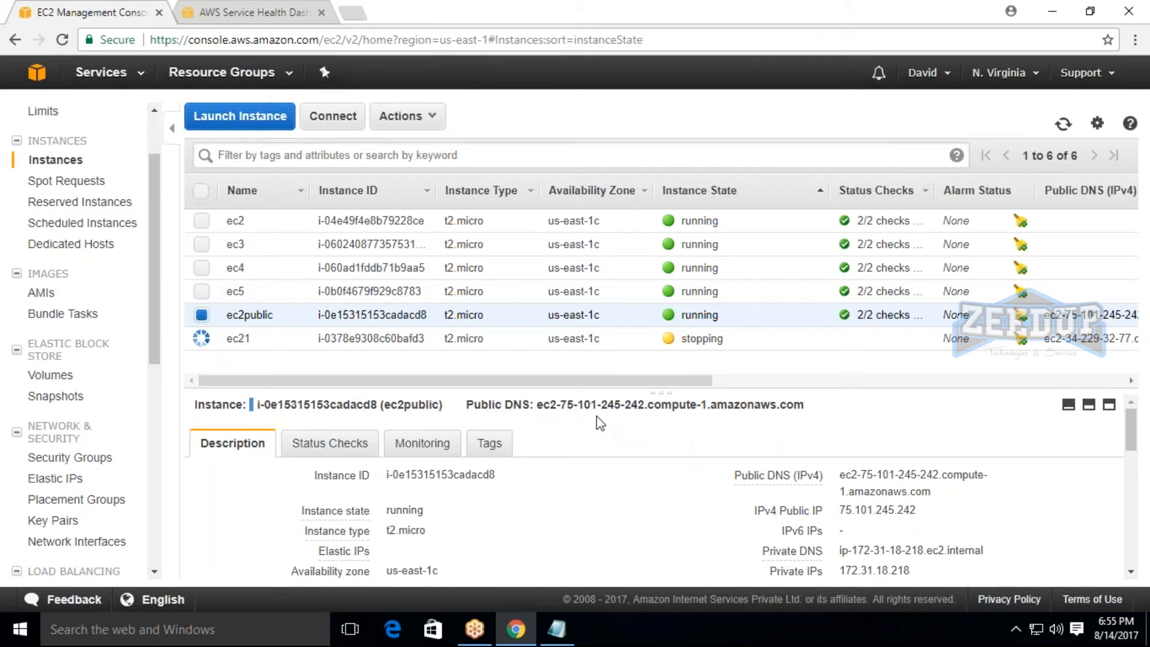
left_click_drag(840, 510, 918, 511)
left_click(951, 521)
left_click_drag(851, 571, 938, 542)
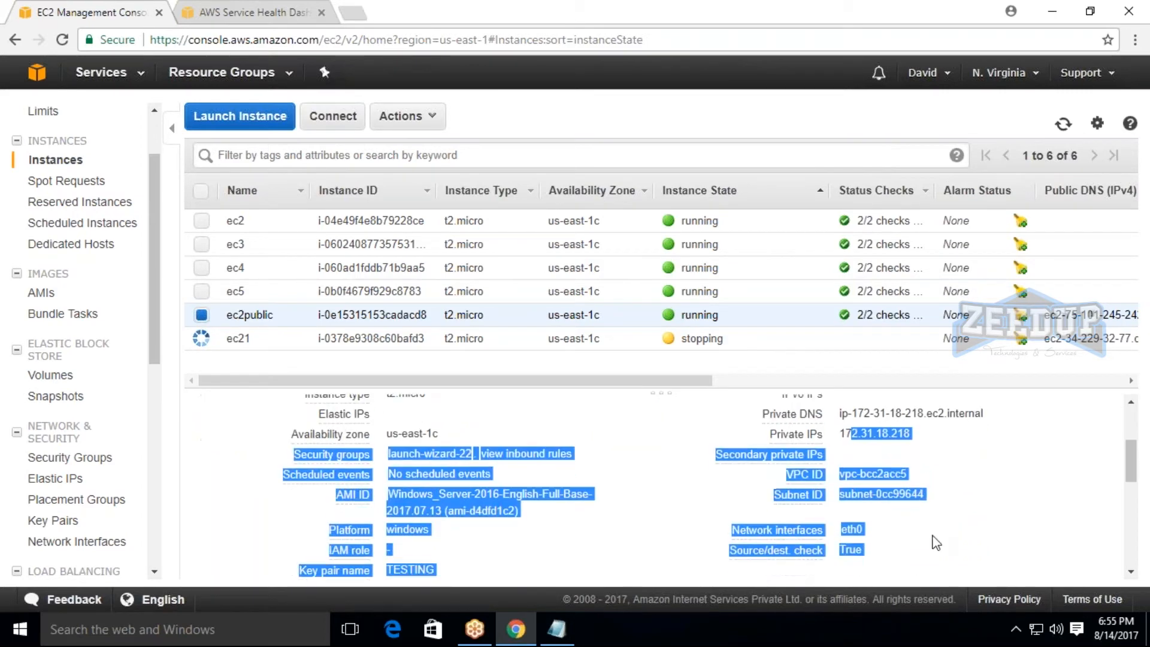
left_click(953, 498)
scroll(959, 467, "up", 3)
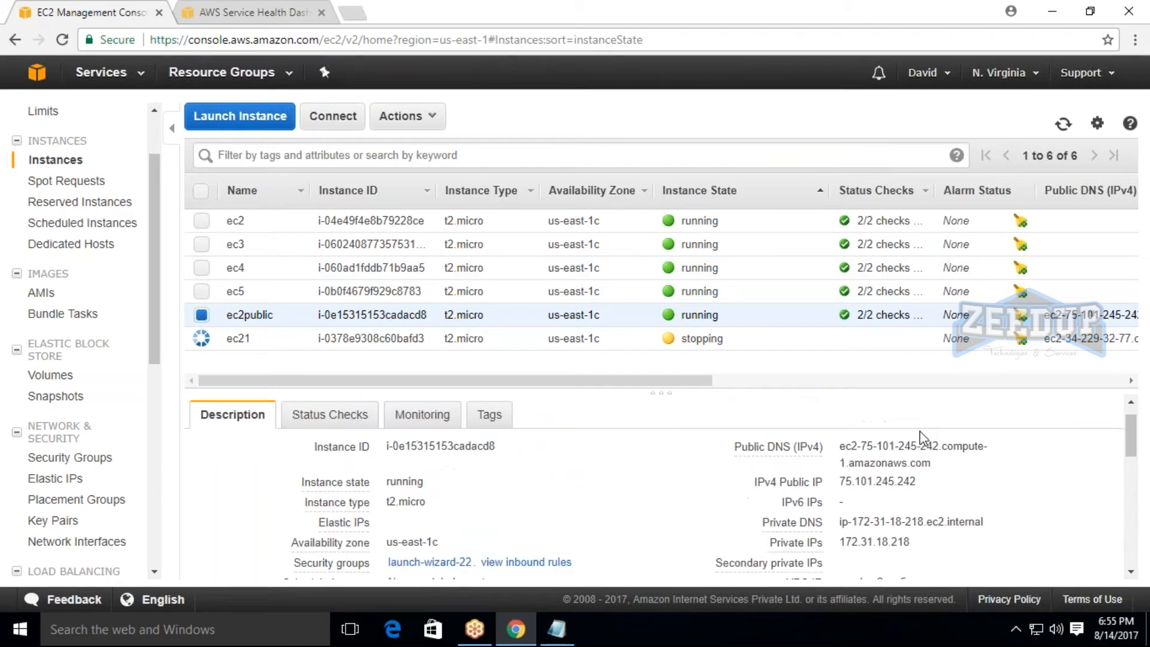
Return to ec21's details, recheck its Elastic IP and keep refreshing its instance state.
left_click(202, 338)
left_click(1064, 123)
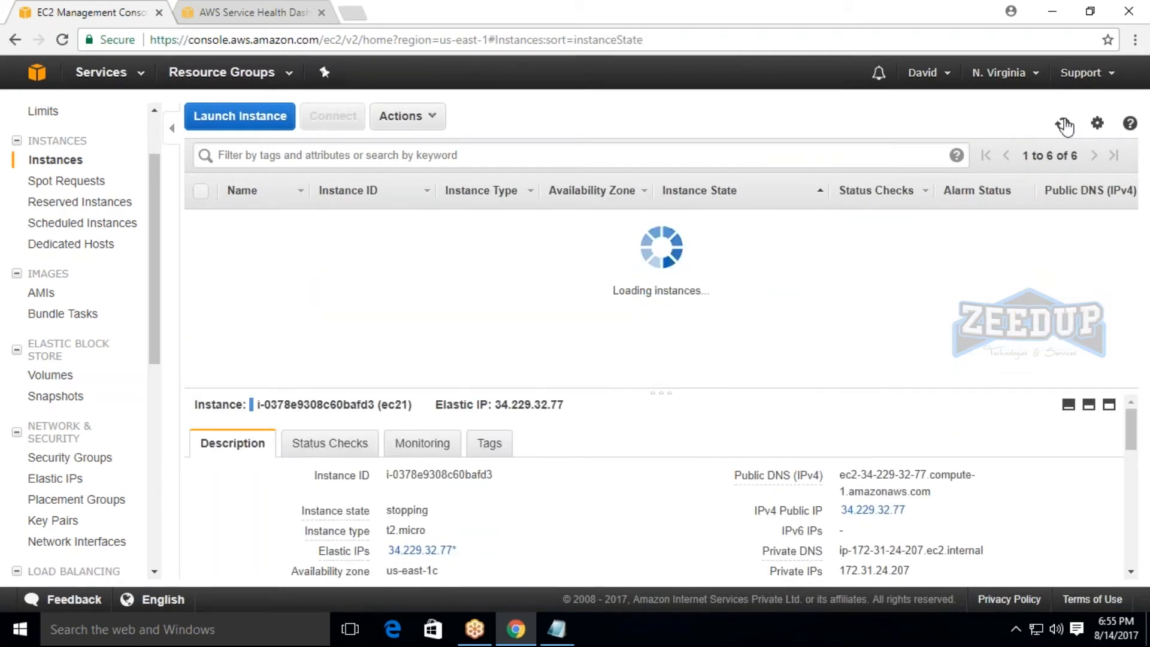
left_click(1065, 124)
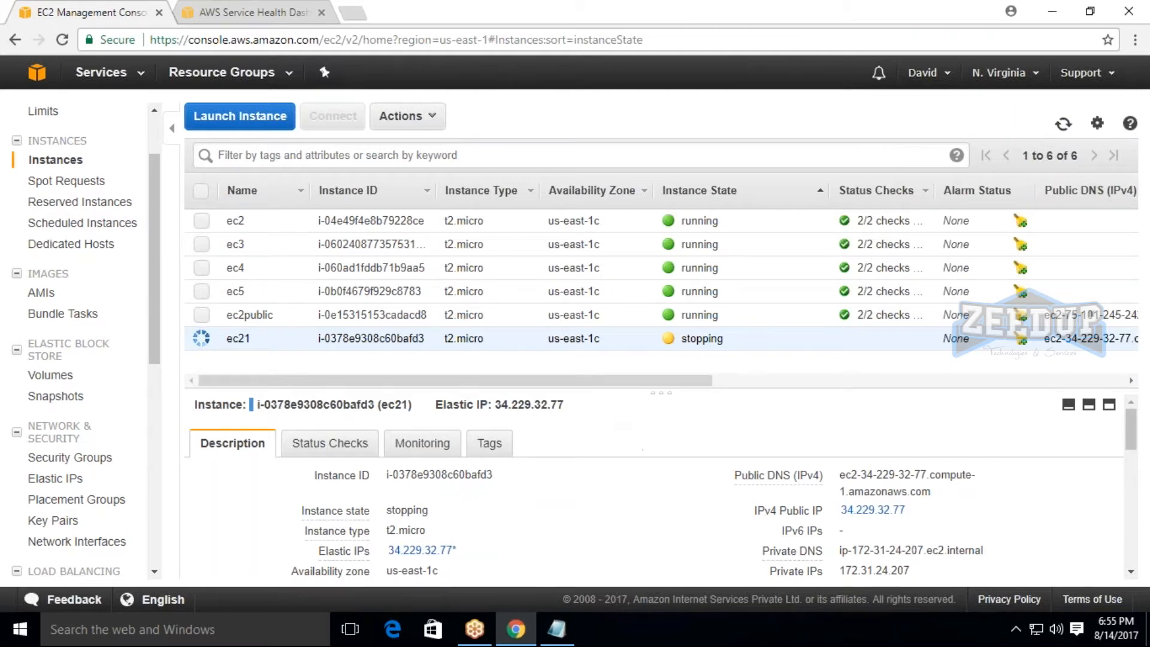
left_click_drag(492, 405, 564, 405)
left_click(761, 408)
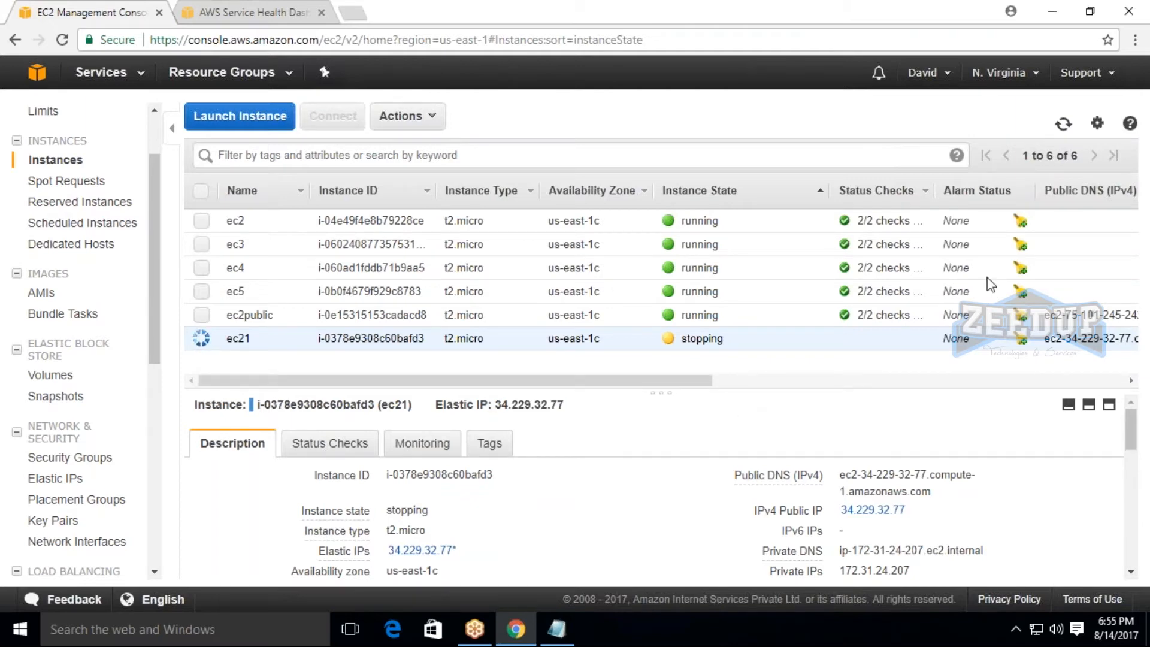
left_click(1064, 126)
left_click(1066, 126)
left_click(1064, 126)
left_click(1064, 127)
Switch to the Notepad notes, highlight the term "Elastic ip" in item 1, and return to the EC2 console.
left_click(557, 629)
left_click(80, 418)
left_click_drag(36, 386, 120, 388)
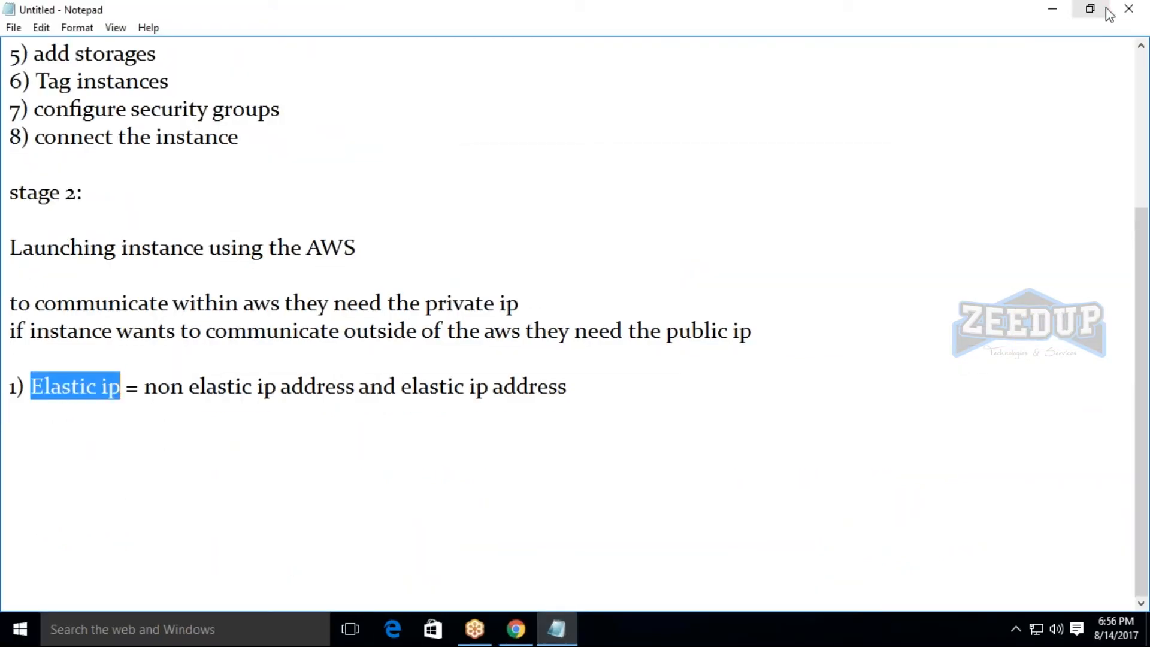
left_click(1052, 8)
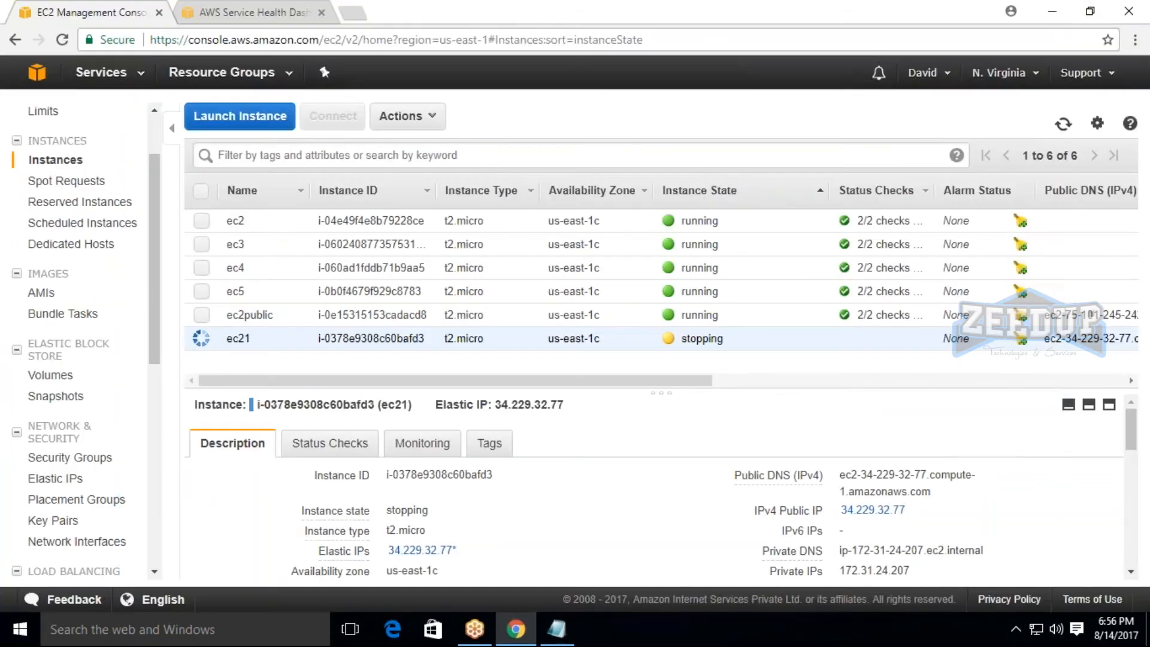
Refresh the instances again, then review the actions available for Elastic IP 34.229.32.77 without choosing one.
left_click(1064, 124)
left_click(1064, 124)
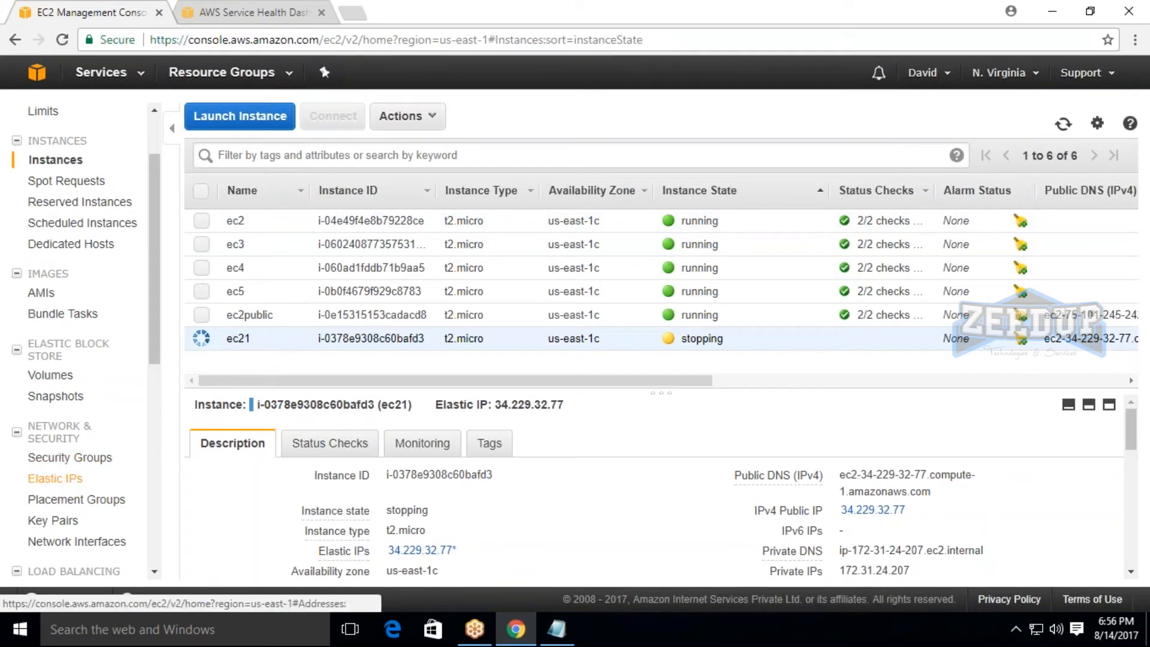
left_click(56, 479)
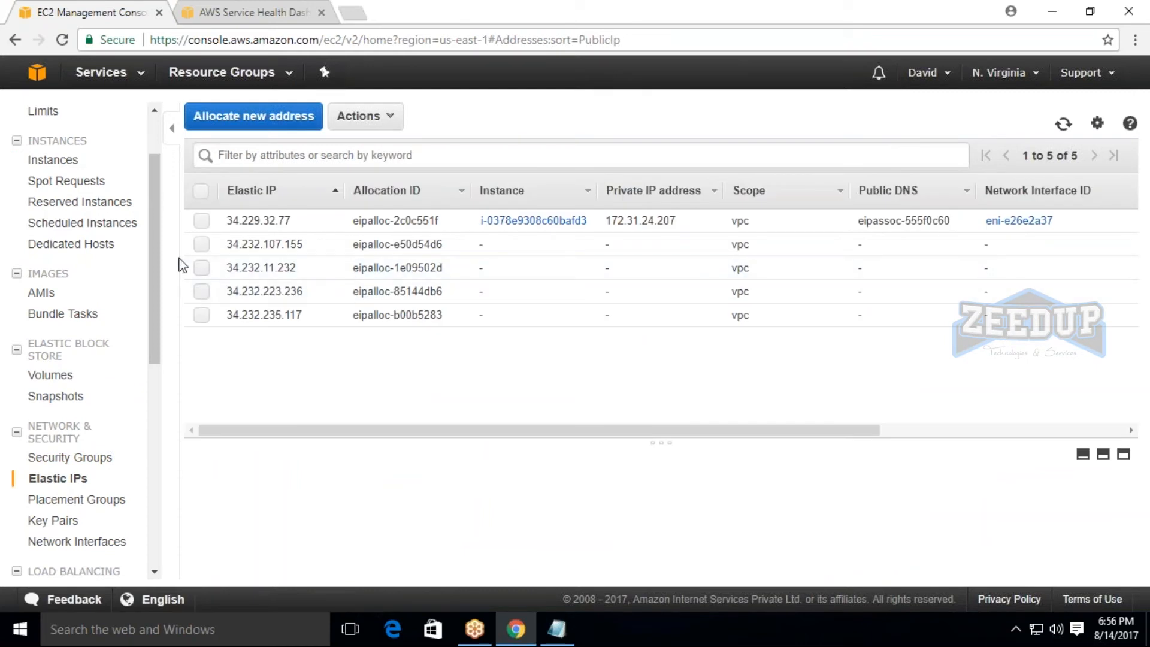
left_click(203, 222)
left_click(362, 116)
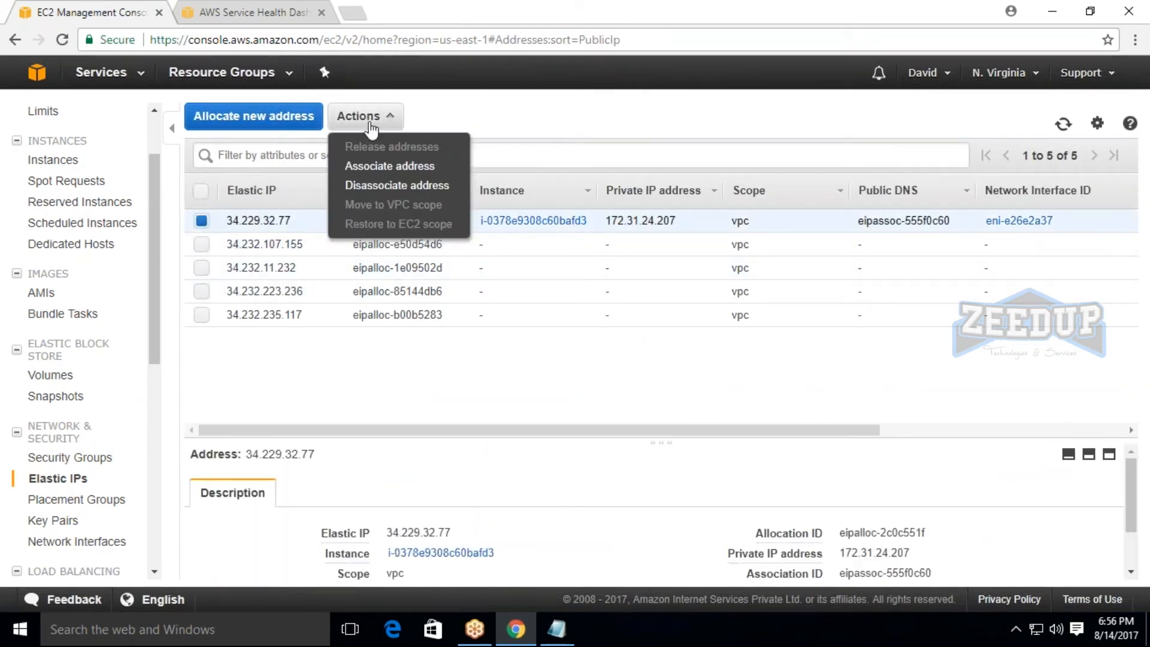
left_click(344, 393)
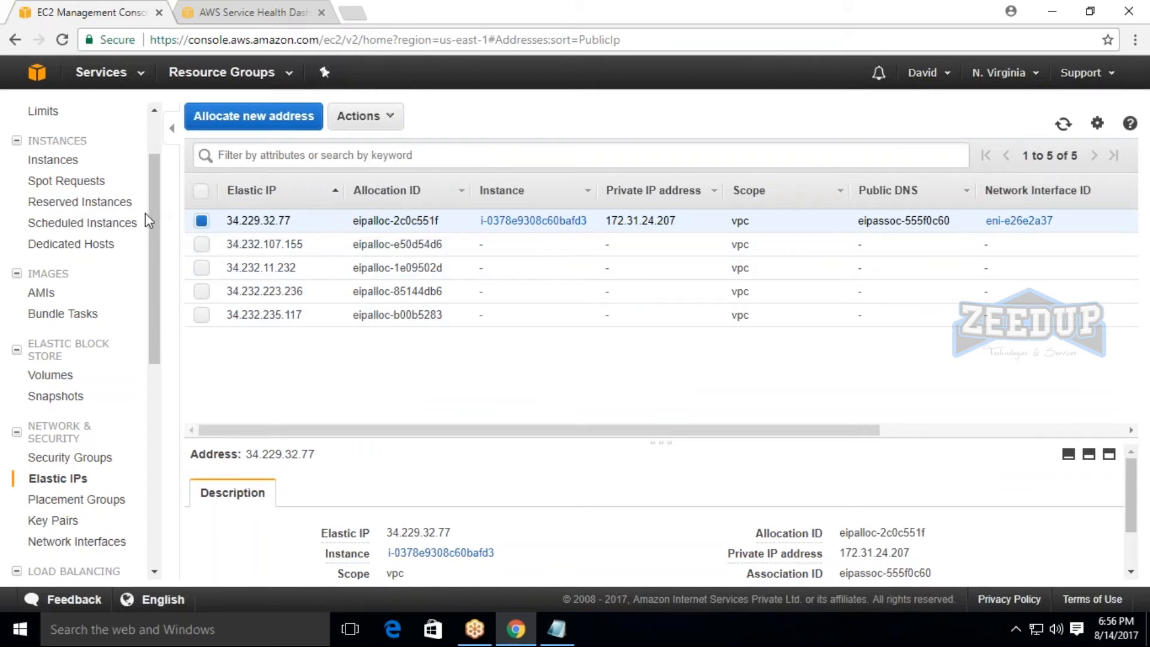
Associate Elastic IP 34.232.107.155 with instance ec4 and private IP 172.31.23.49, allowing reassociation if already attached.
left_click(199, 221)
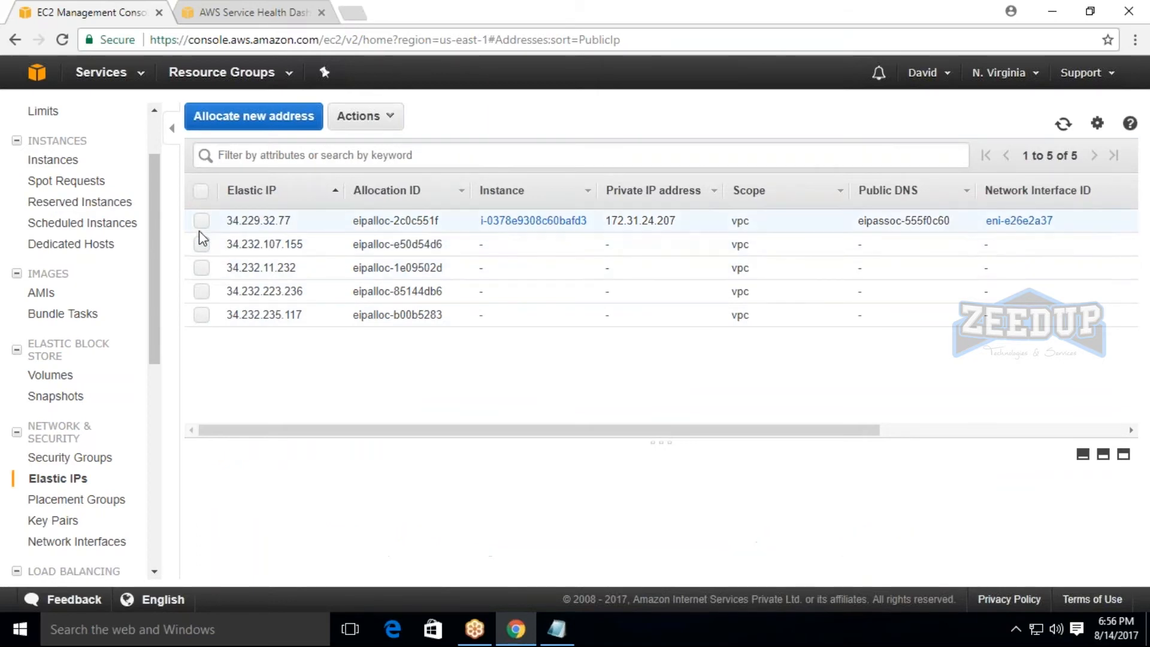
left_click(201, 244)
left_click(362, 116)
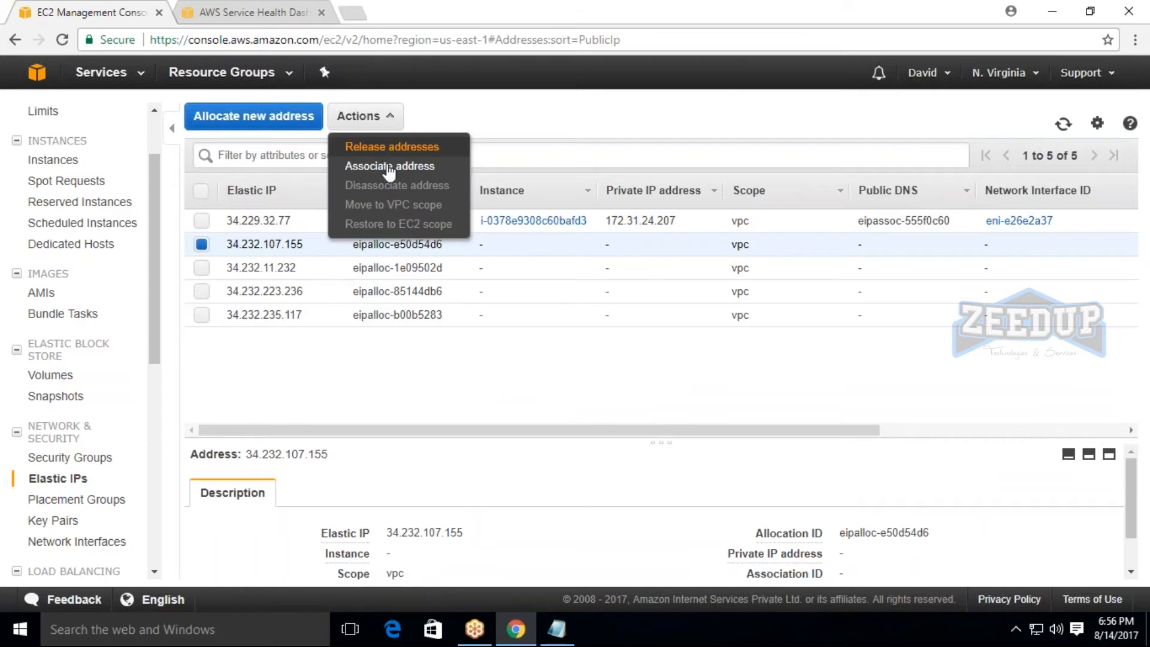
left_click(390, 166)
left_click(395, 295)
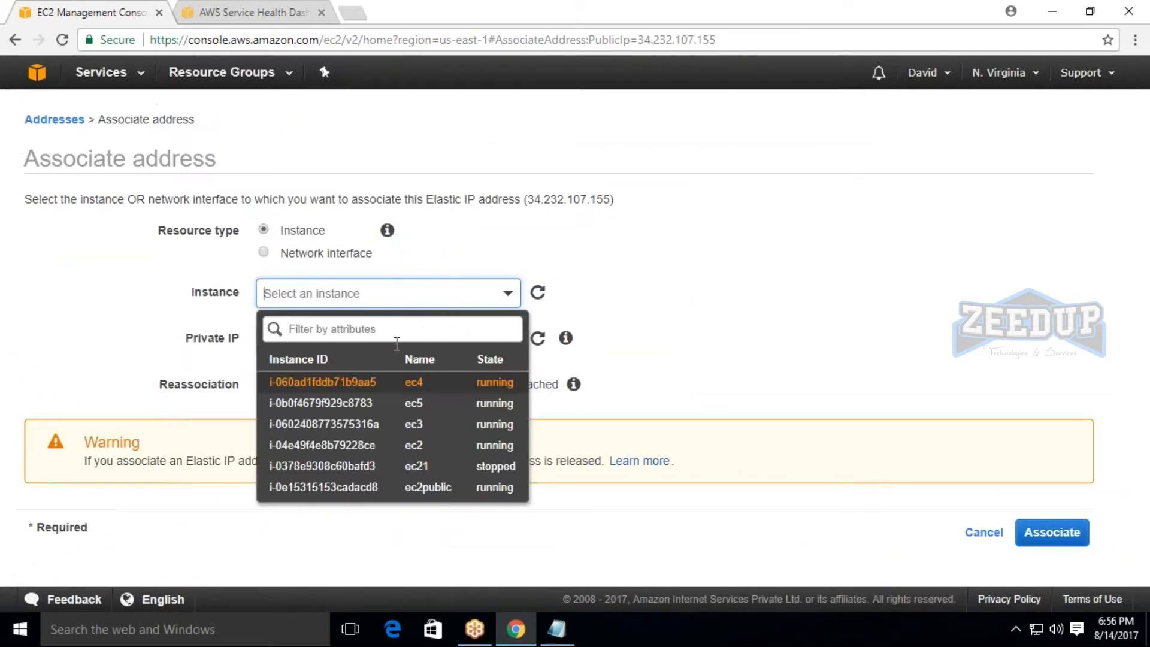
left_click(402, 384)
left_click(299, 342)
left_click(281, 403)
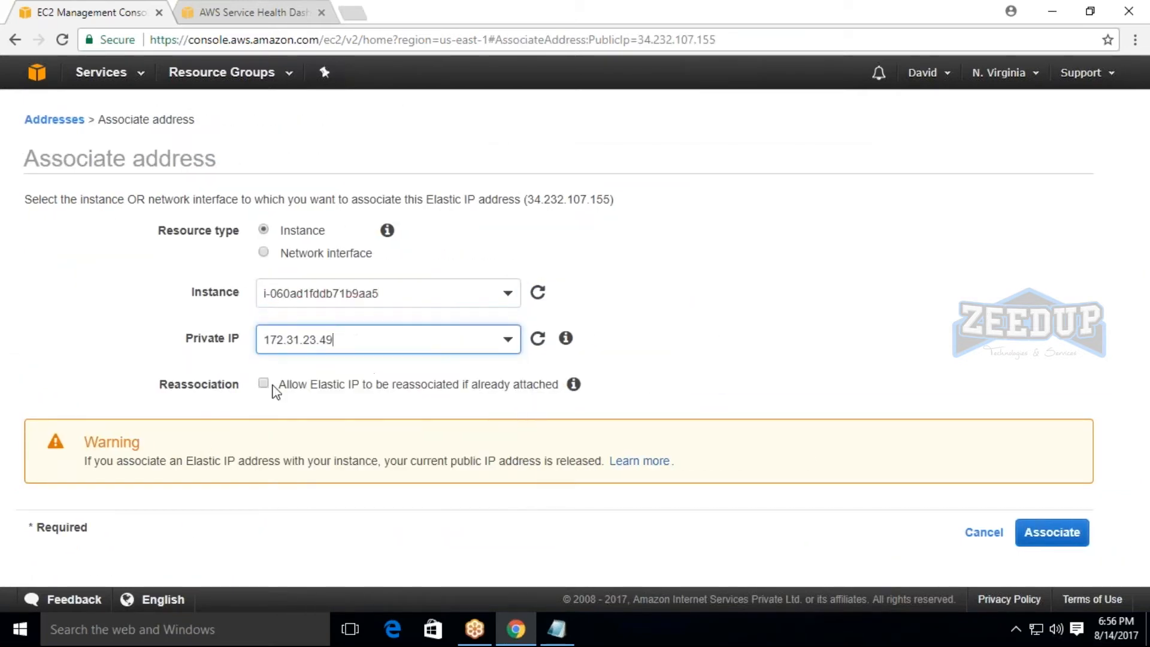
left_click(264, 384)
left_click(1078, 531)
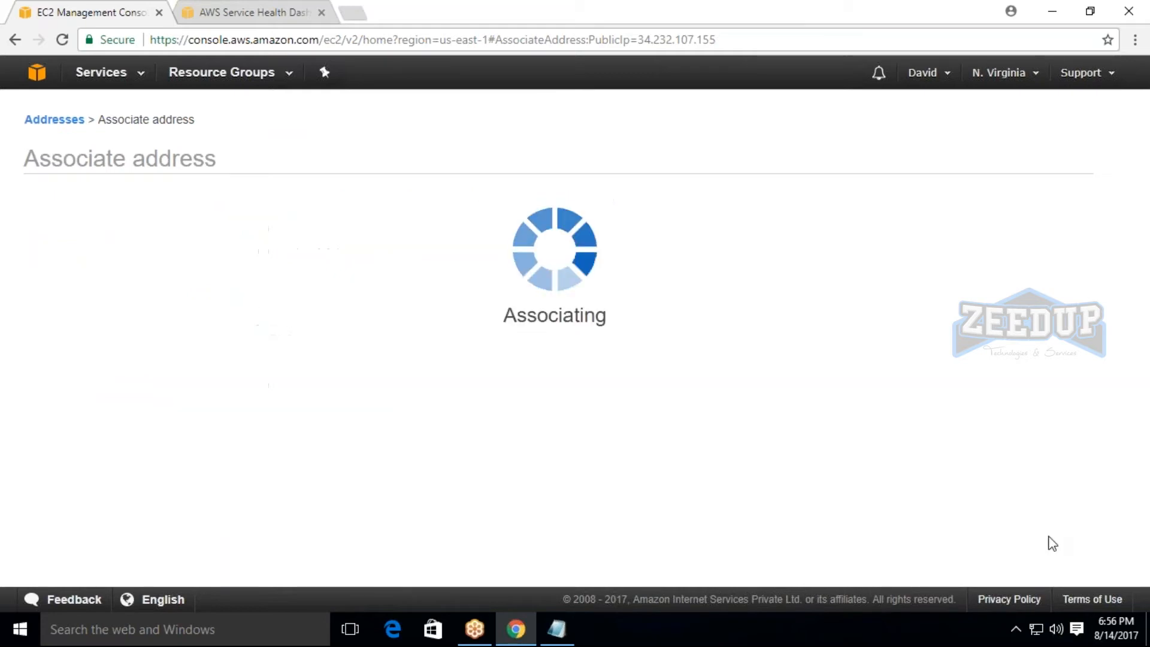
left_click(790, 264)
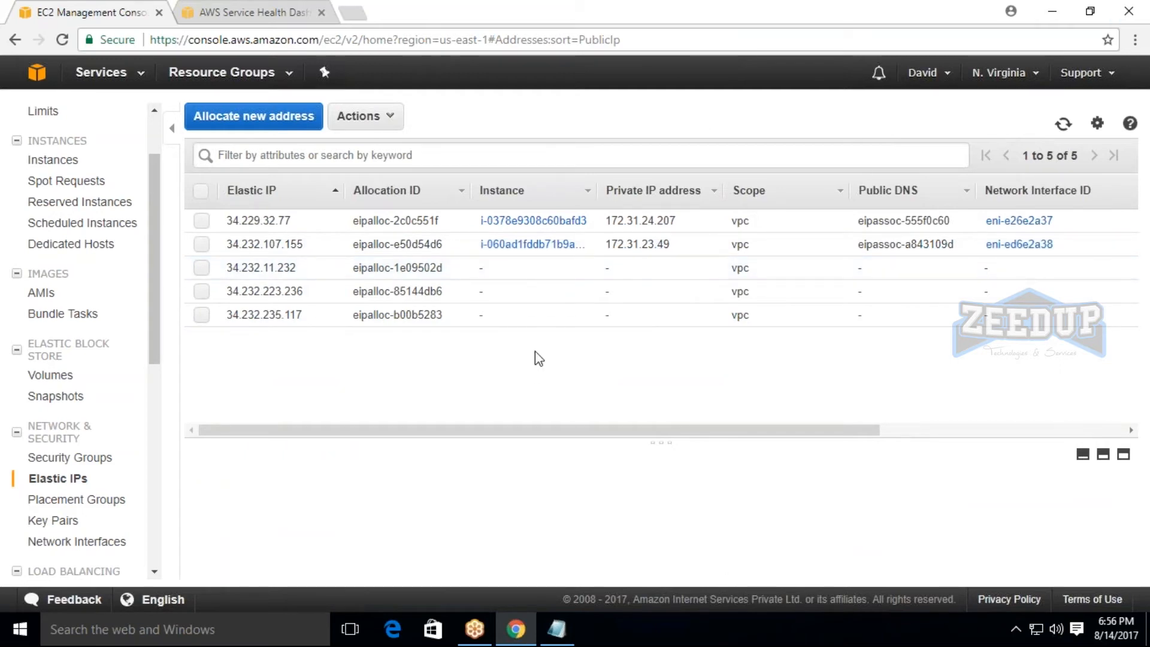
Disassociate Elastic IP 34.232.107.155 from its instance and release the address.
left_click(207, 246)
left_click(363, 116)
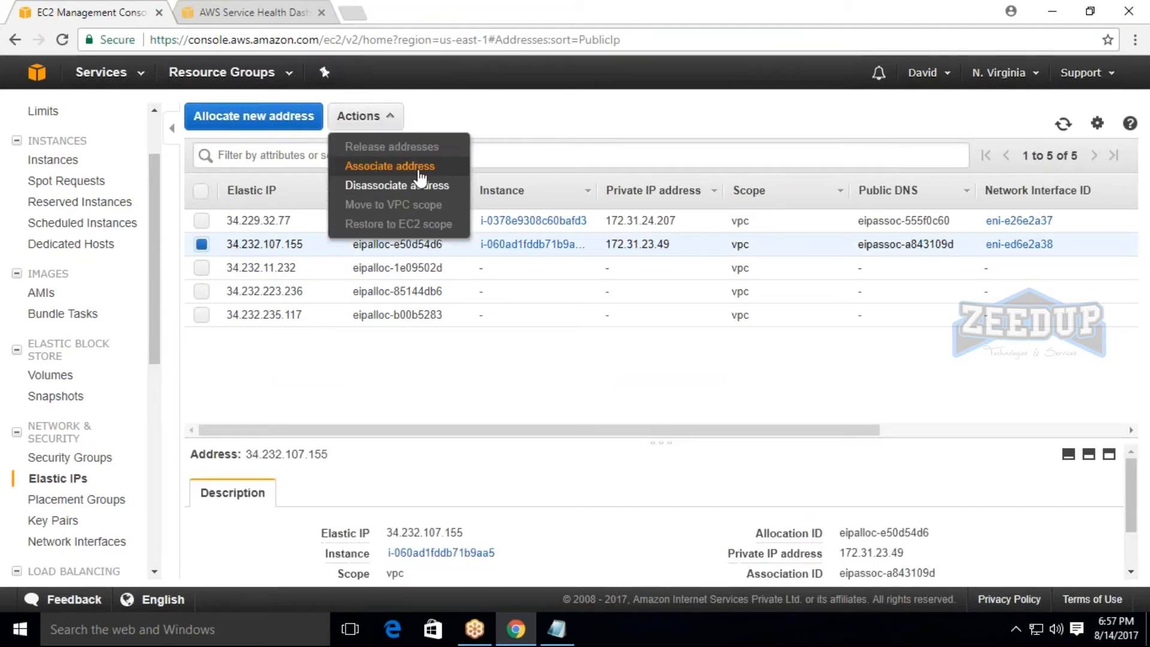
left_click(419, 185)
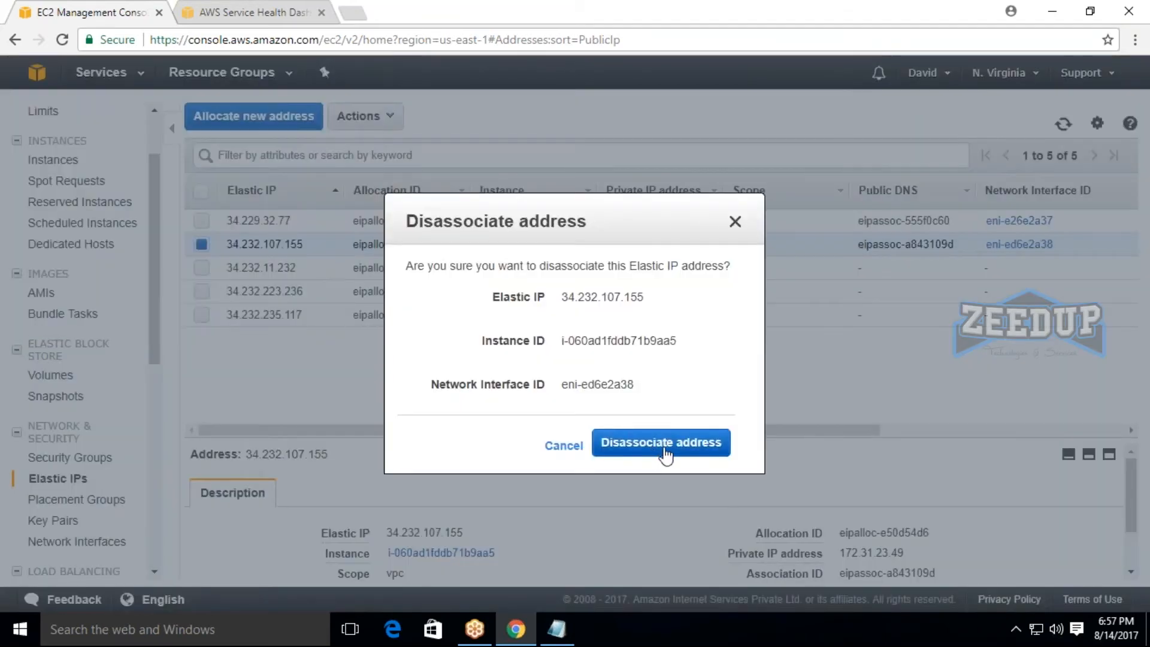
left_click(666, 454)
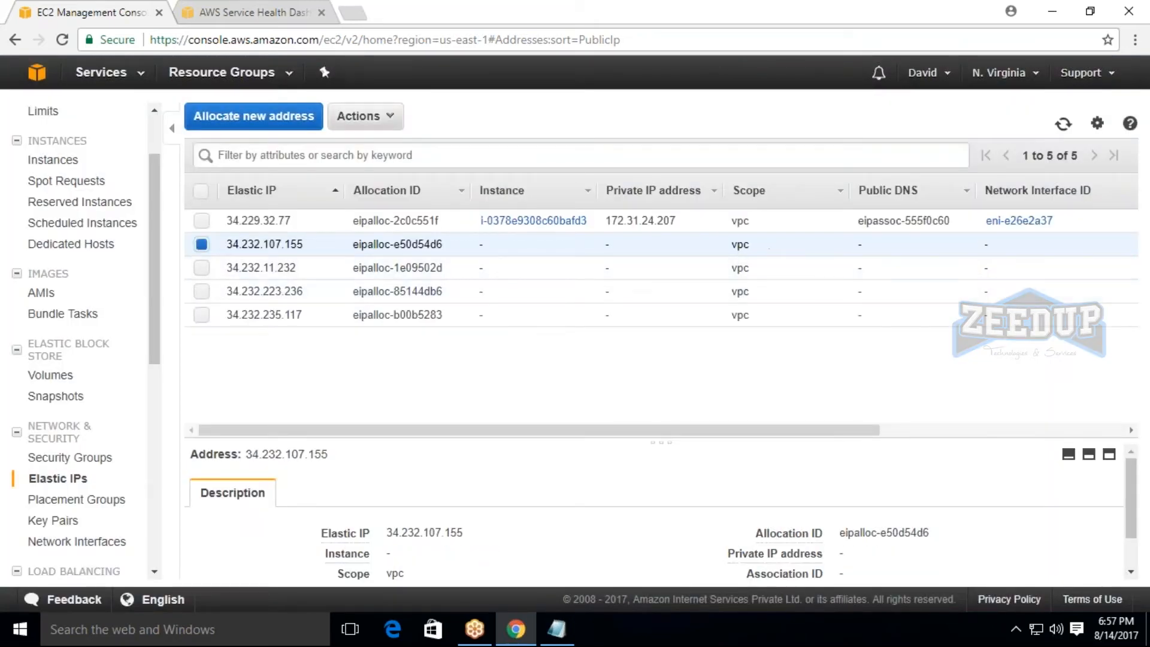
left_click(362, 116)
left_click(366, 147)
left_click(806, 403)
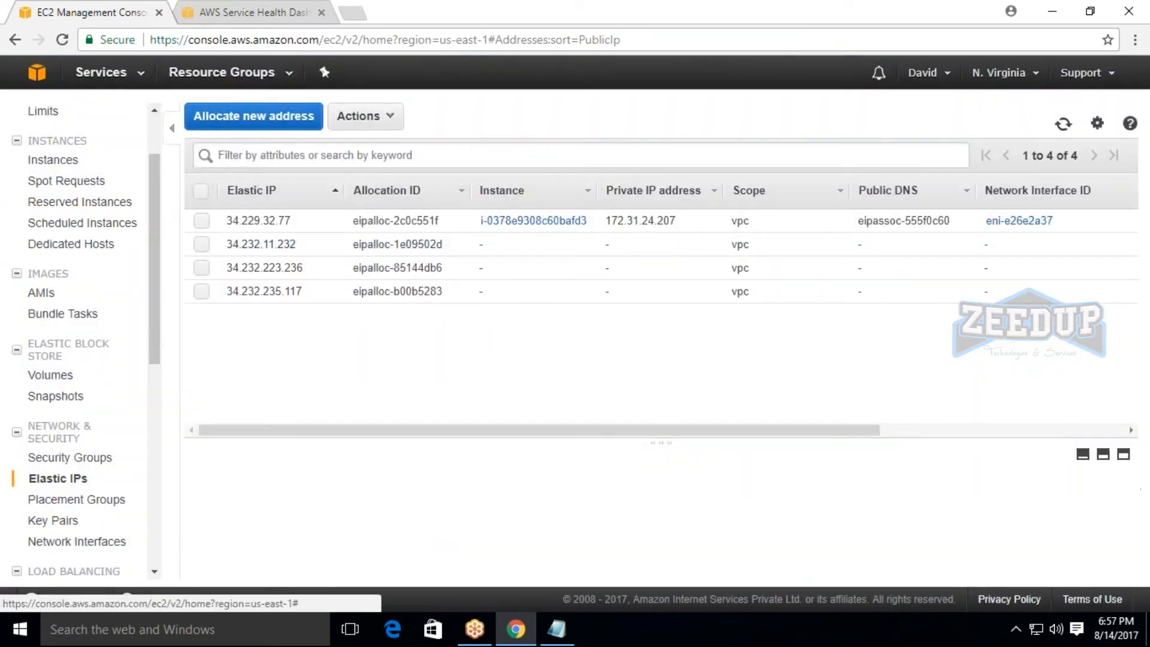
Show ec21's details in the instances list and examine its Elastic IP.
left_click(53, 160)
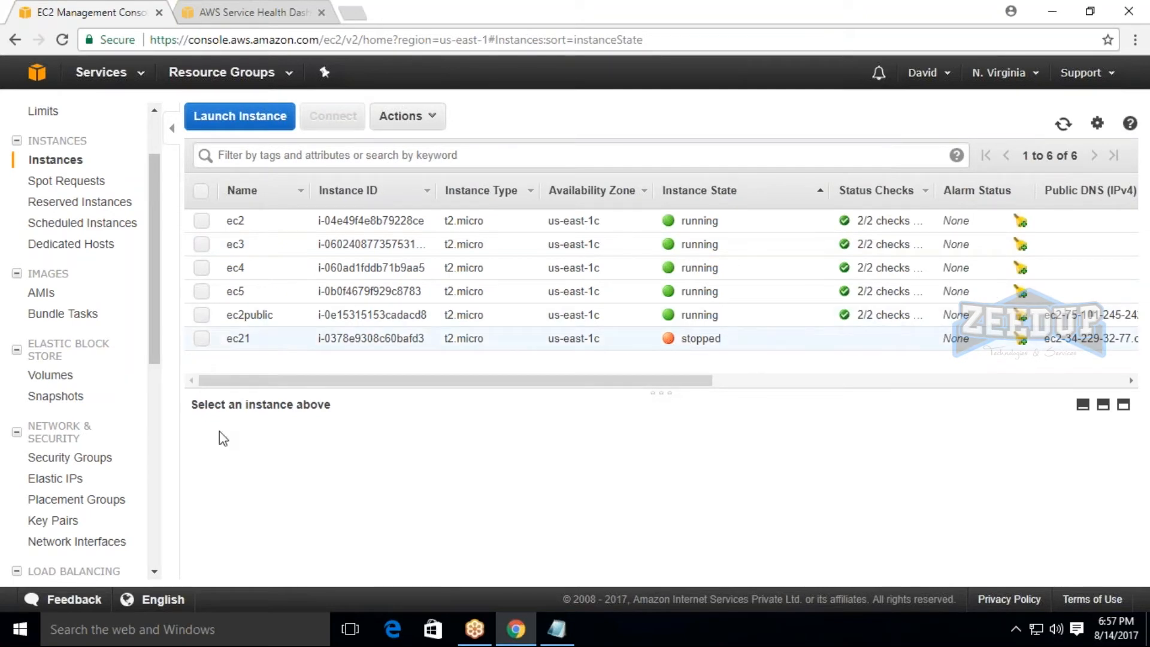
left_click(202, 340)
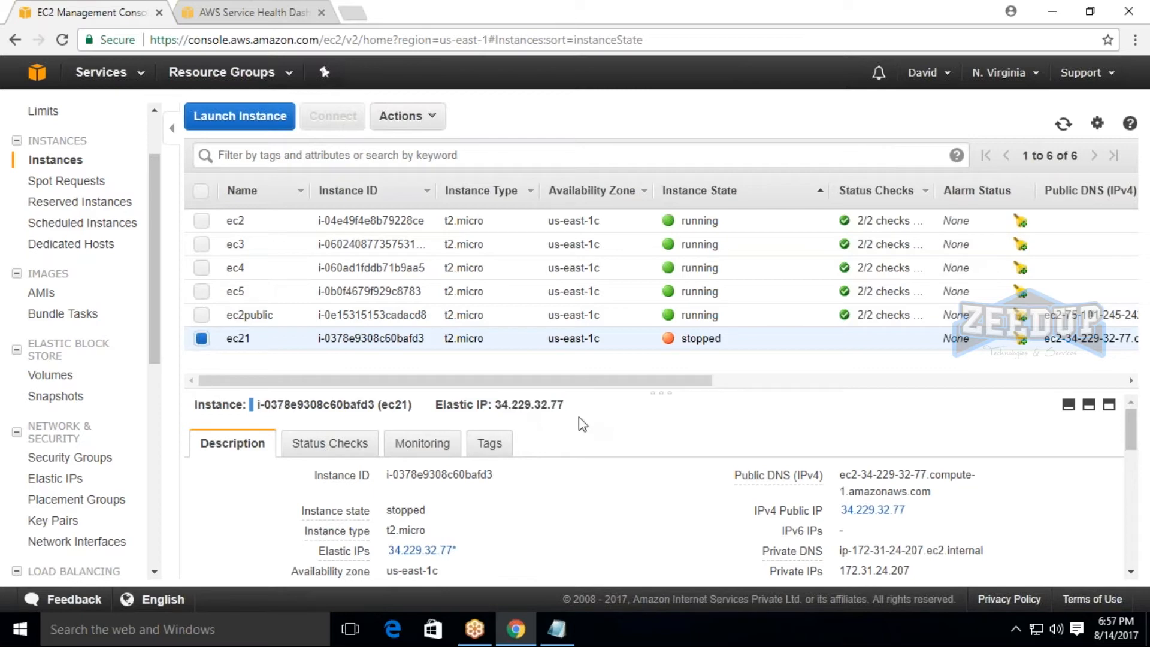
double_click(518, 404)
left_click(593, 402)
Show only ec2public's details and highlight its public DNS name for comparison.
left_click(202, 340)
left_click(202, 315)
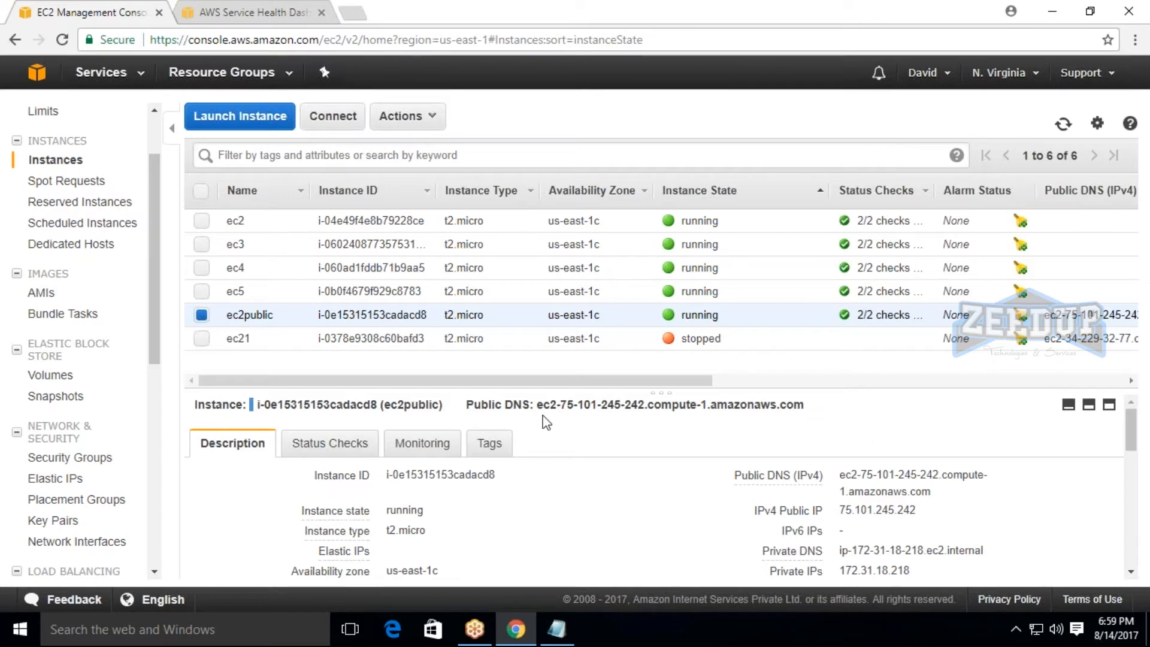
left_click_drag(543, 414, 717, 418)
left_click(717, 419)
Review ec21's details again, then open the network interfaces and inspect the available interface eni-1944cdcc.
left_click(204, 338)
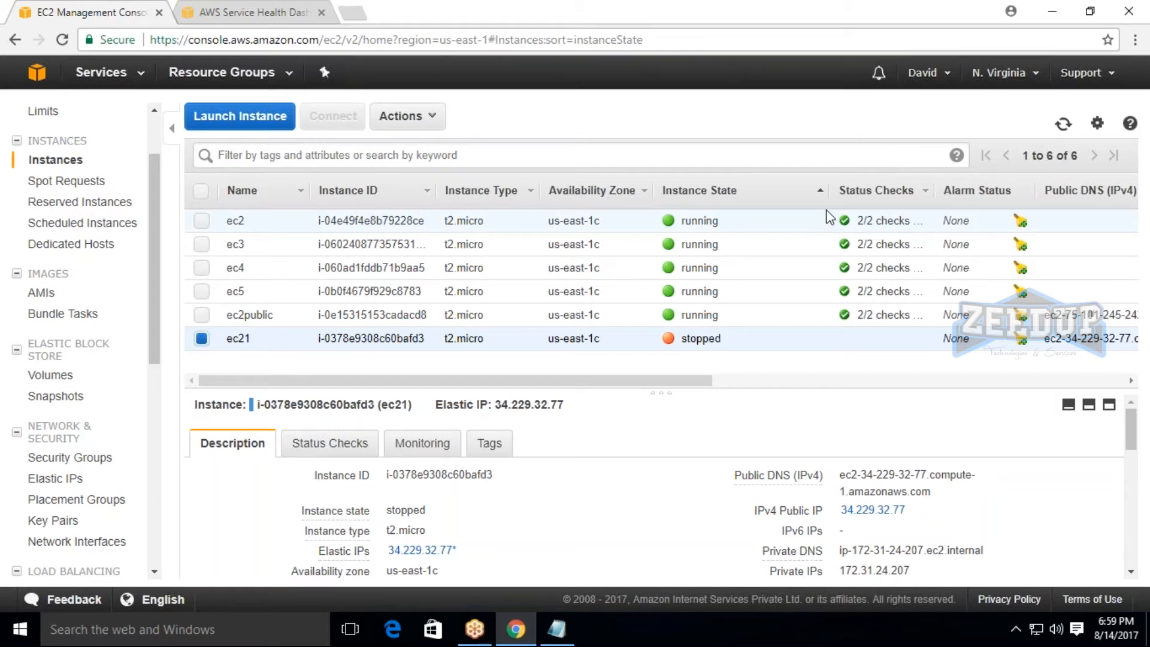
scroll(899, 479, "down", 2)
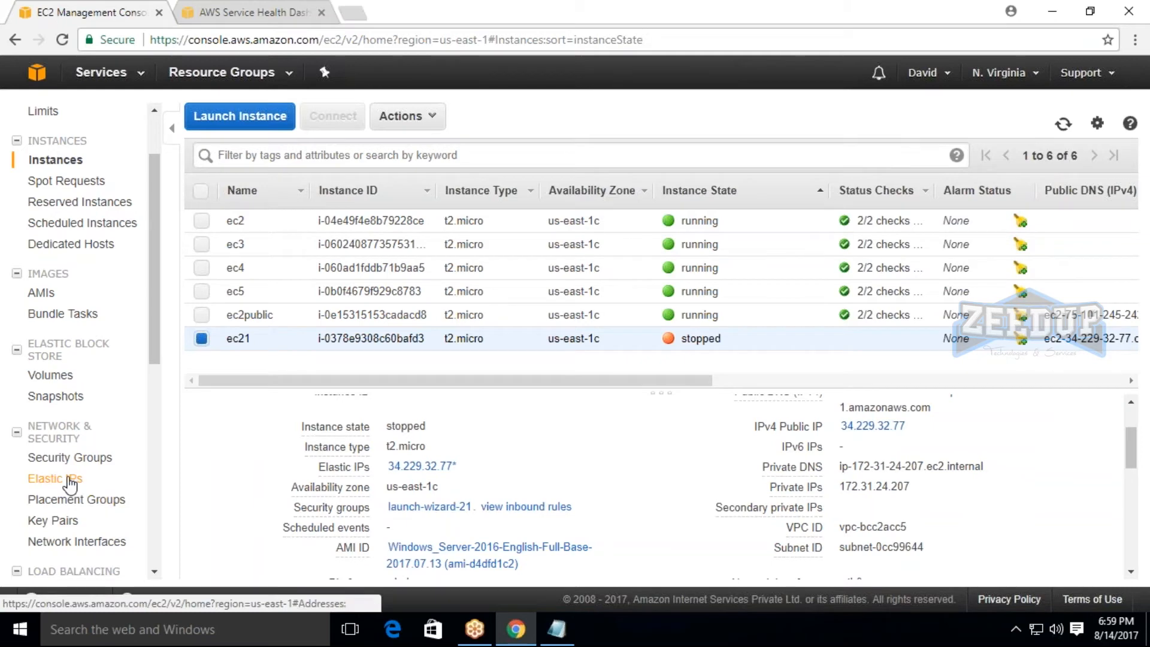
scroll(149, 346, "down", 2)
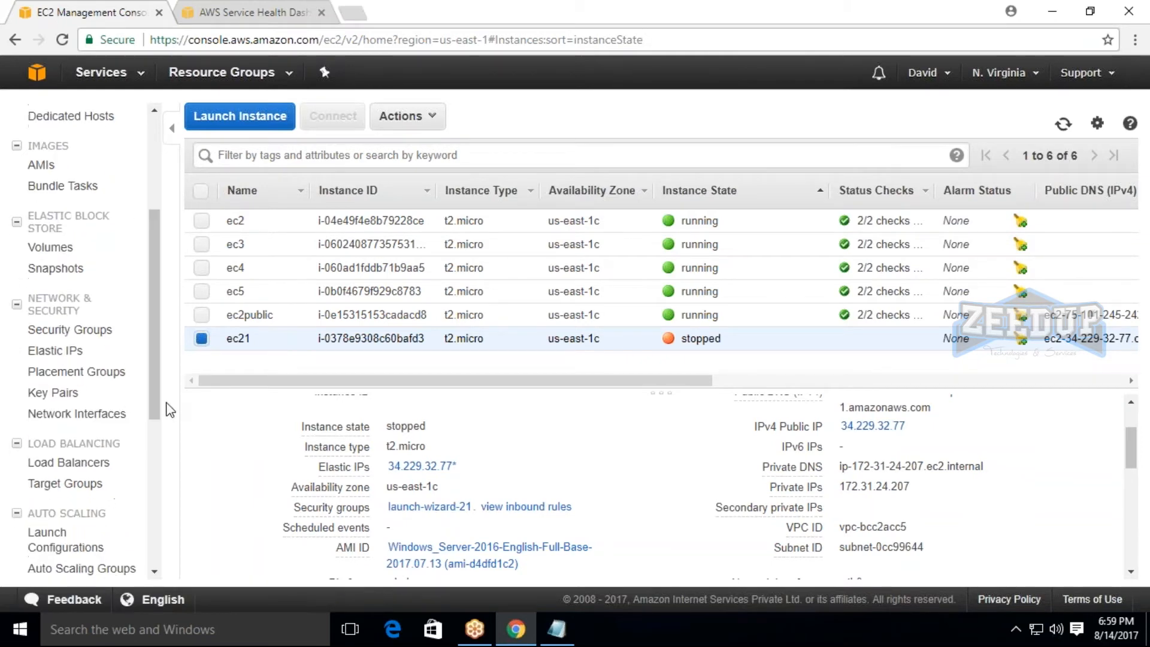
left_click(86, 417)
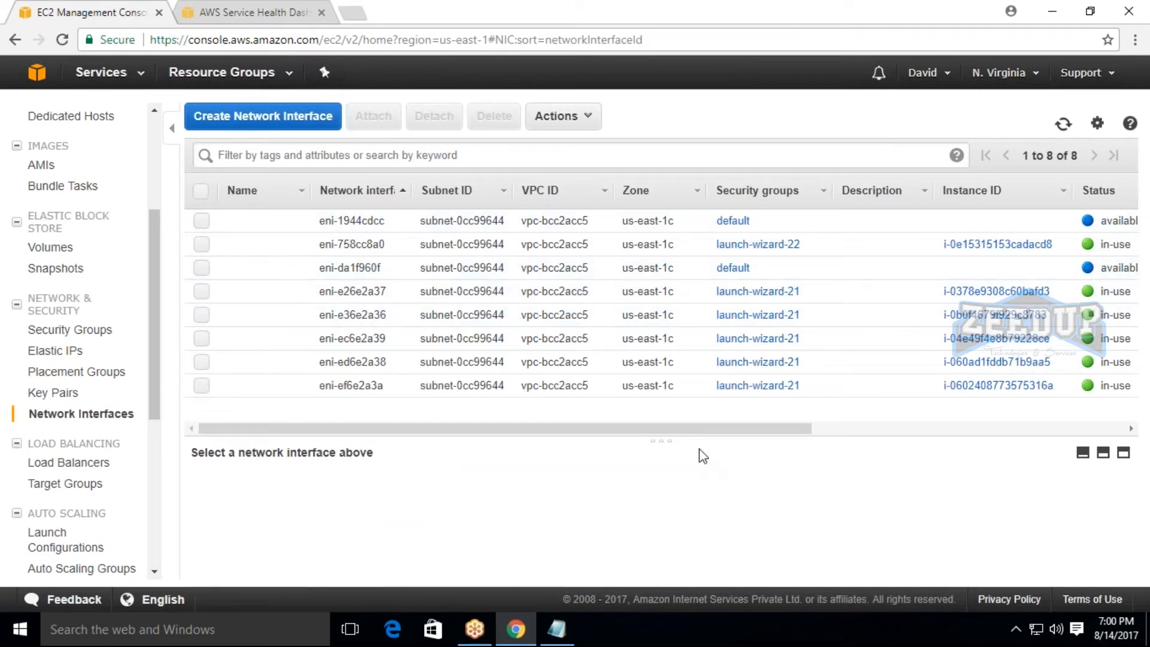
left_click_drag(767, 429, 637, 426)
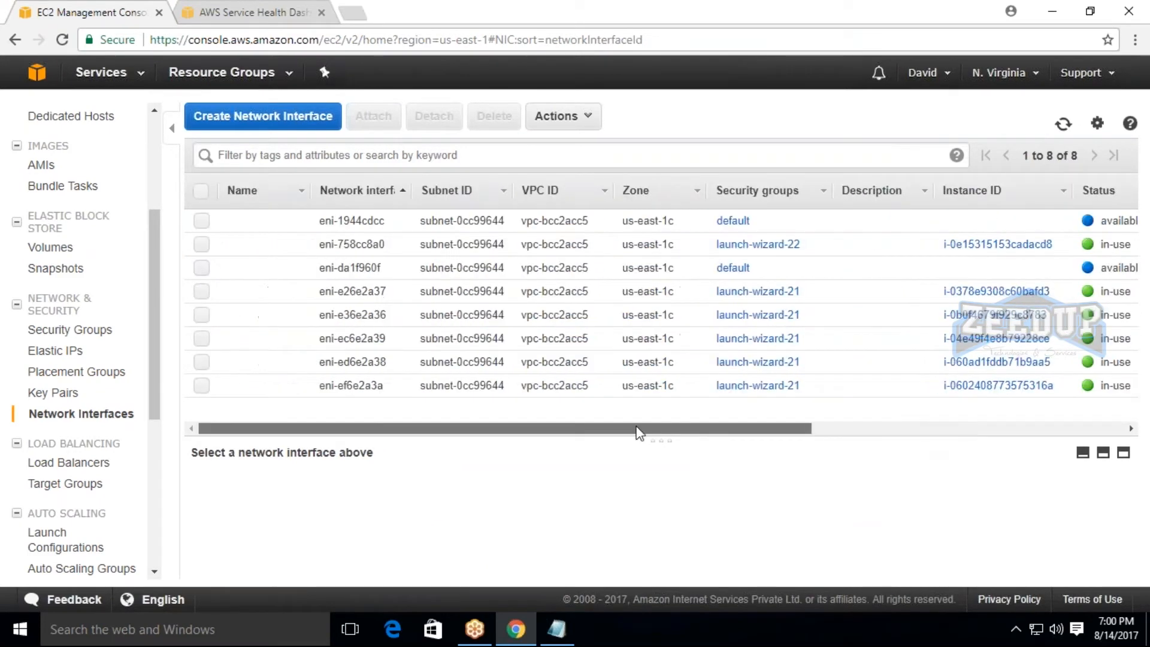
left_click(203, 222)
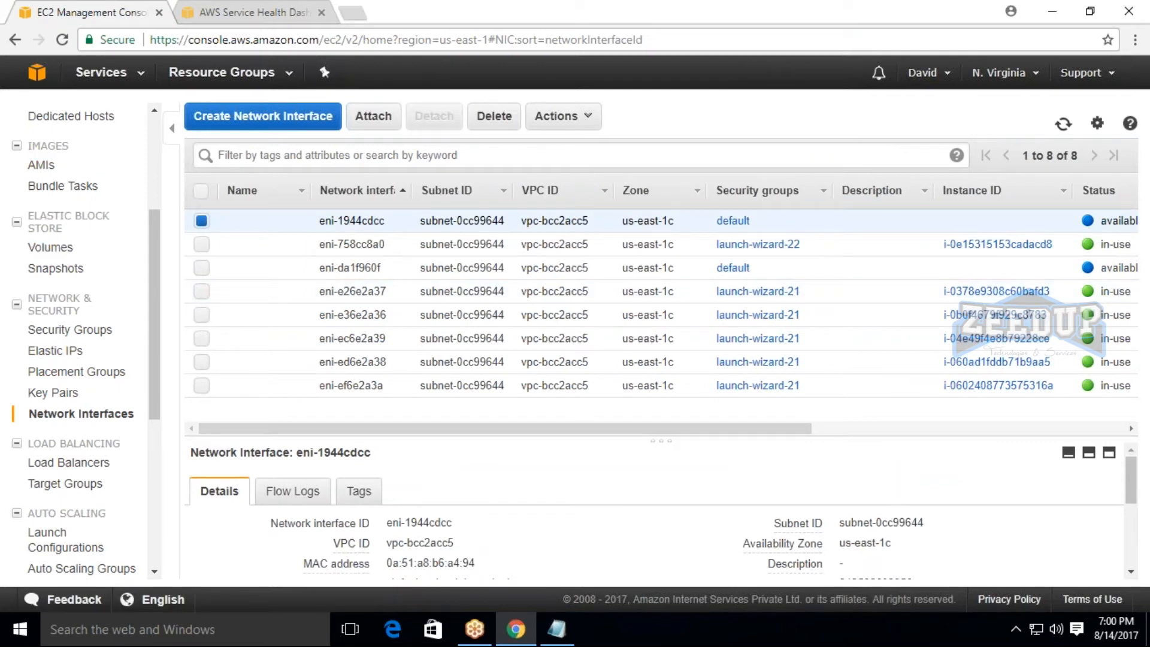
Return to the instances list and show ec21's details once more.
scroll(77, 192, "up", 3)
left_click(55, 202)
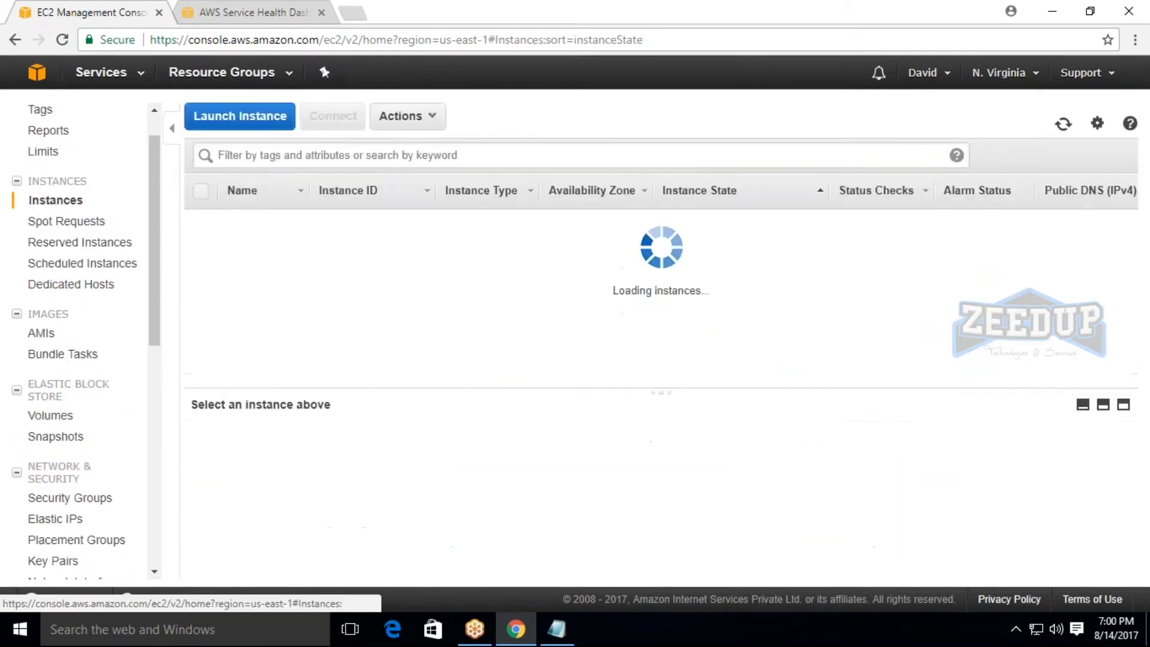
left_click(201, 340)
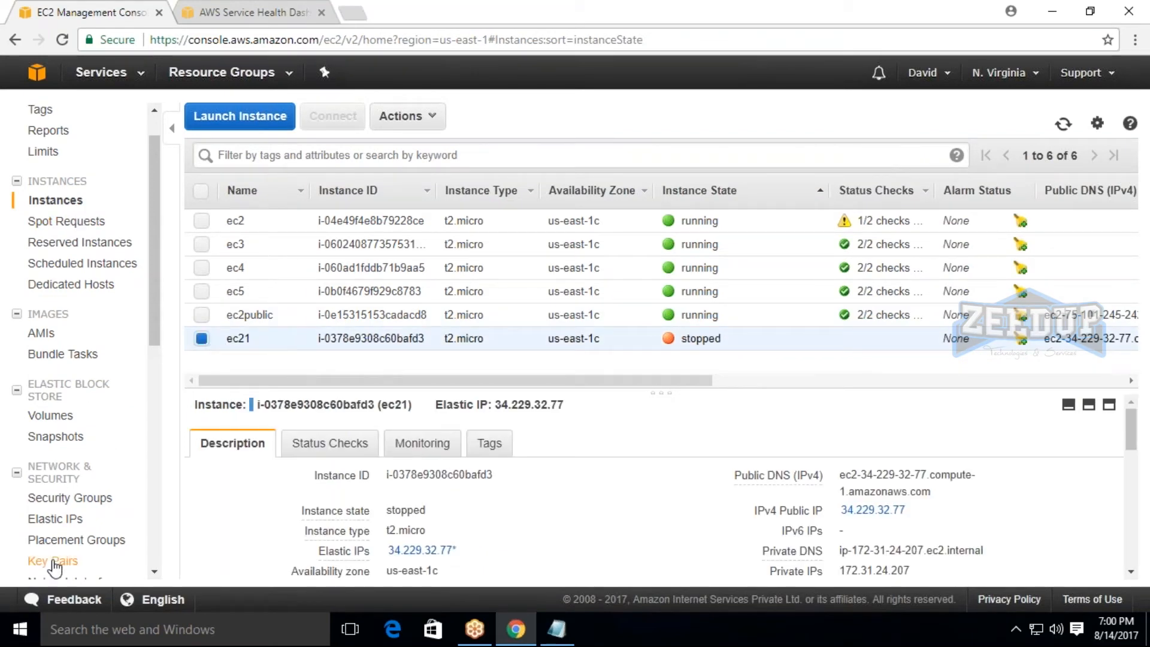
Attach network interface eni-1944cdcc to instance ec21 and check the interface's status.
scroll(60, 564, "down", 3)
left_click(81, 414)
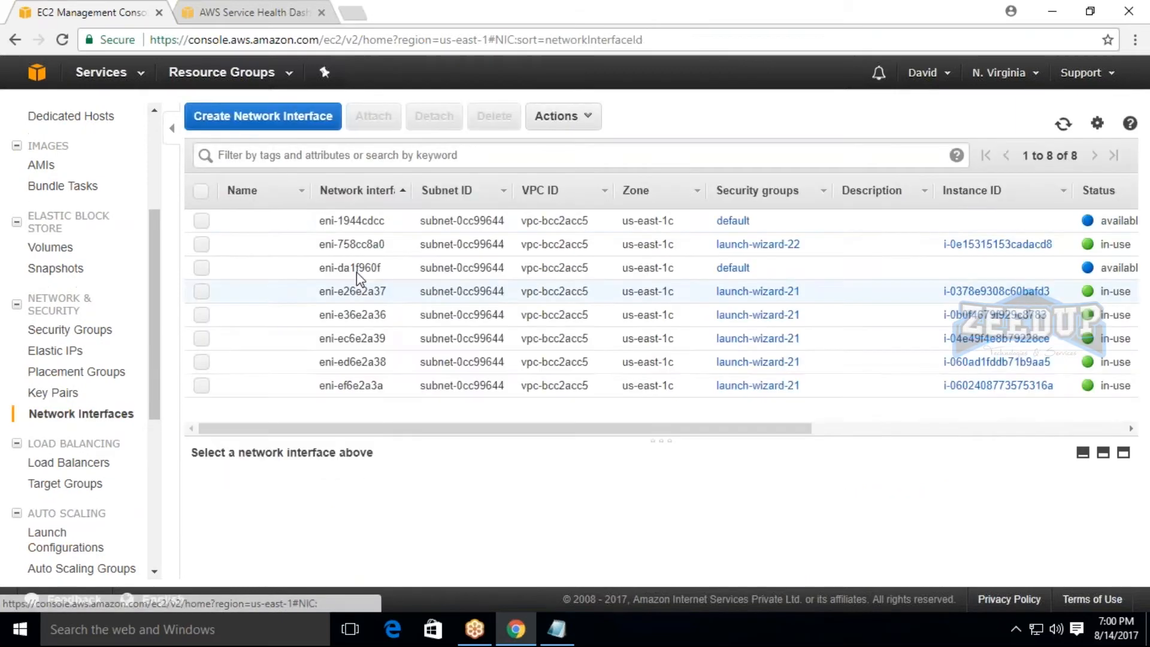
left_click(373, 115)
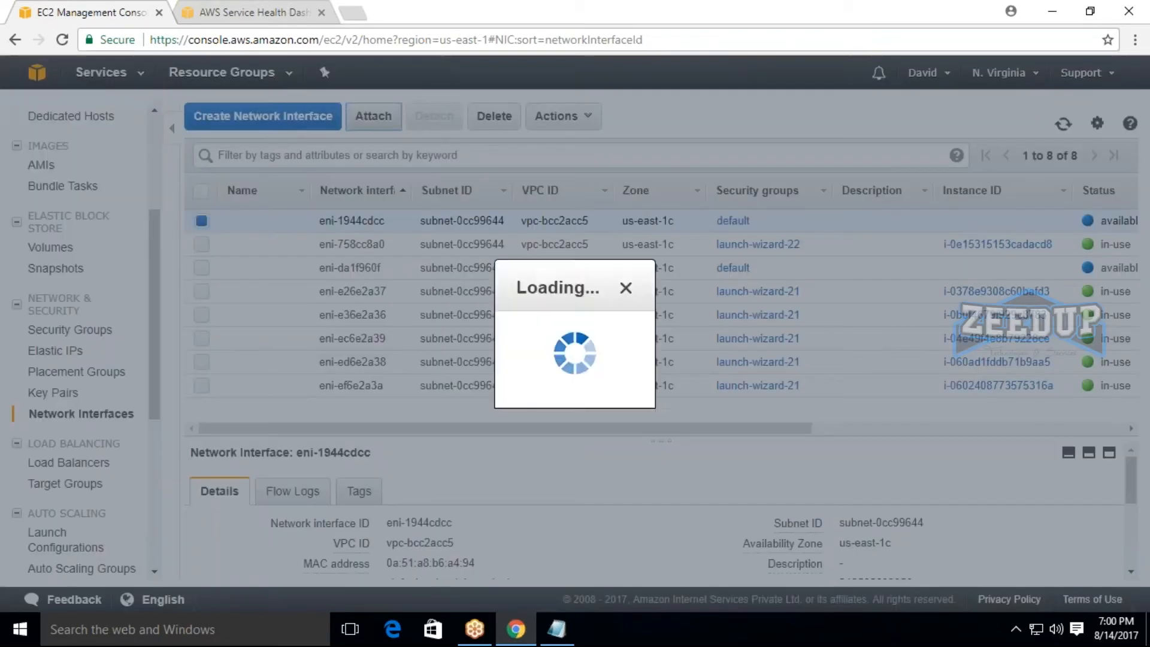
left_click(579, 342)
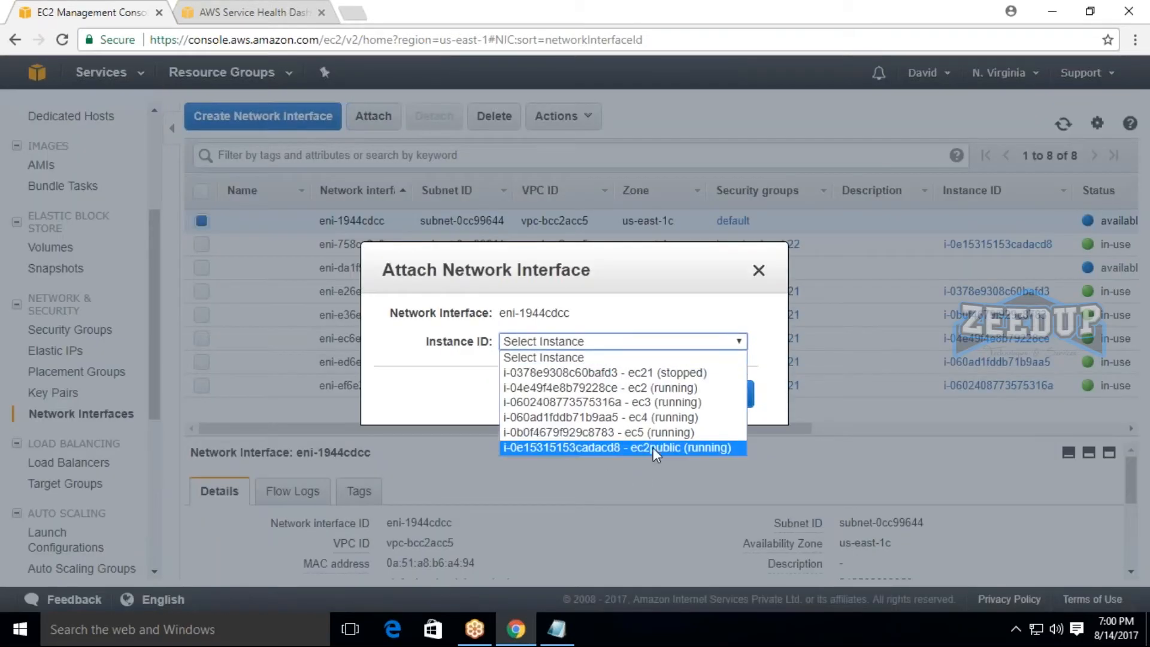
left_click(667, 372)
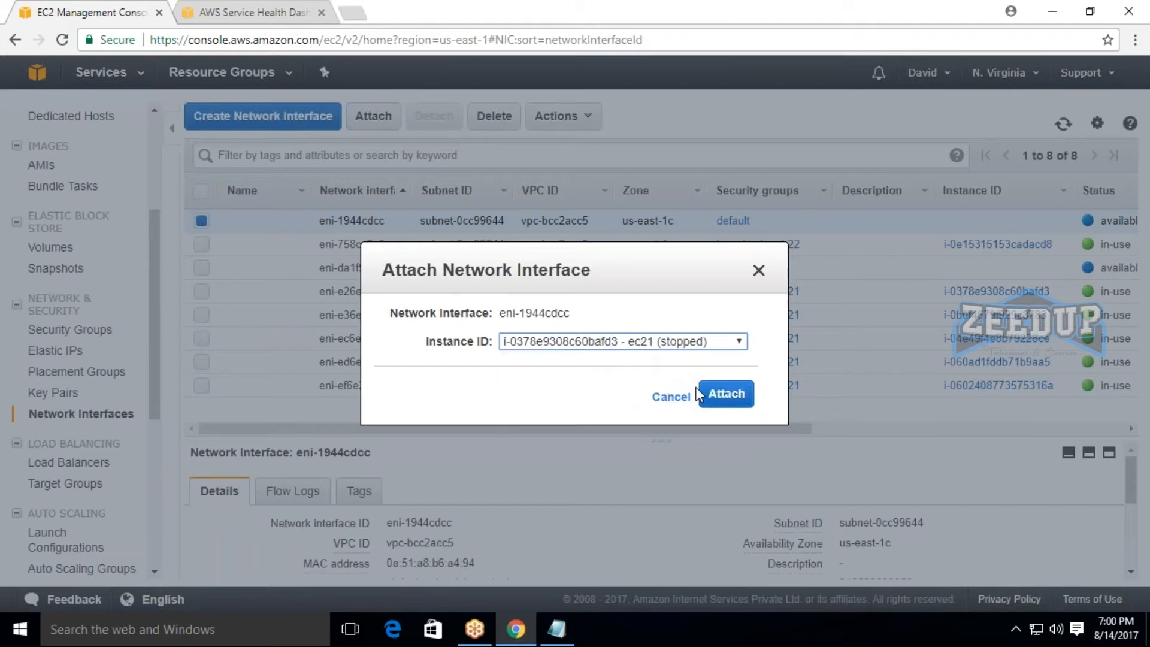
left_click(726, 394)
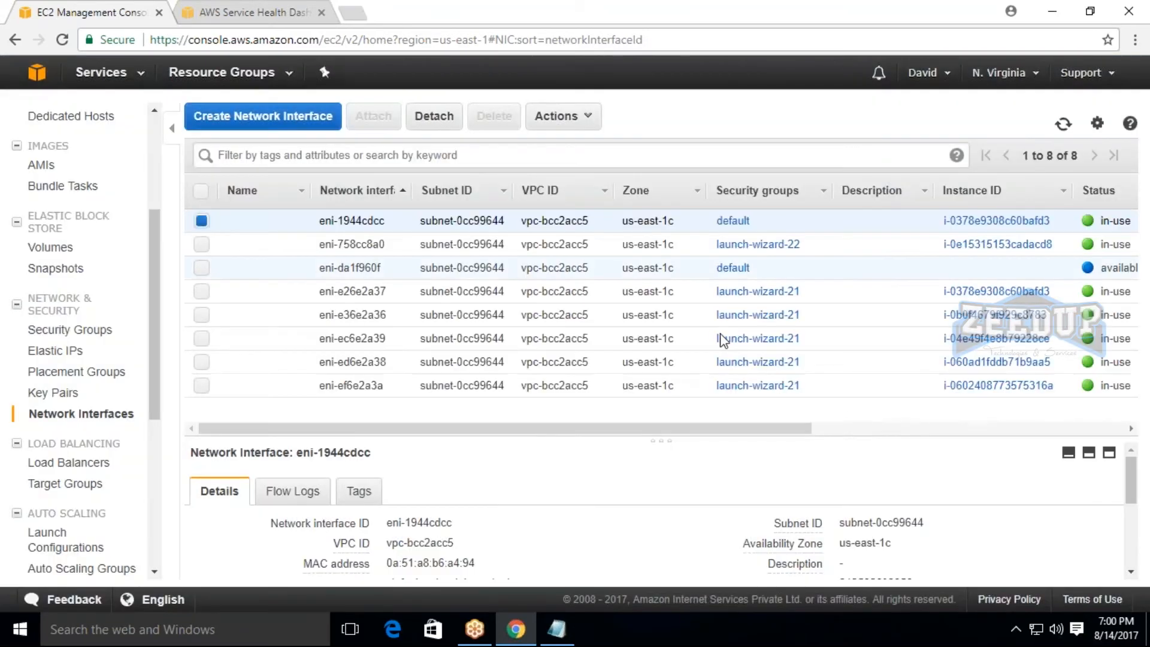
left_click_drag(1102, 221, 1133, 220)
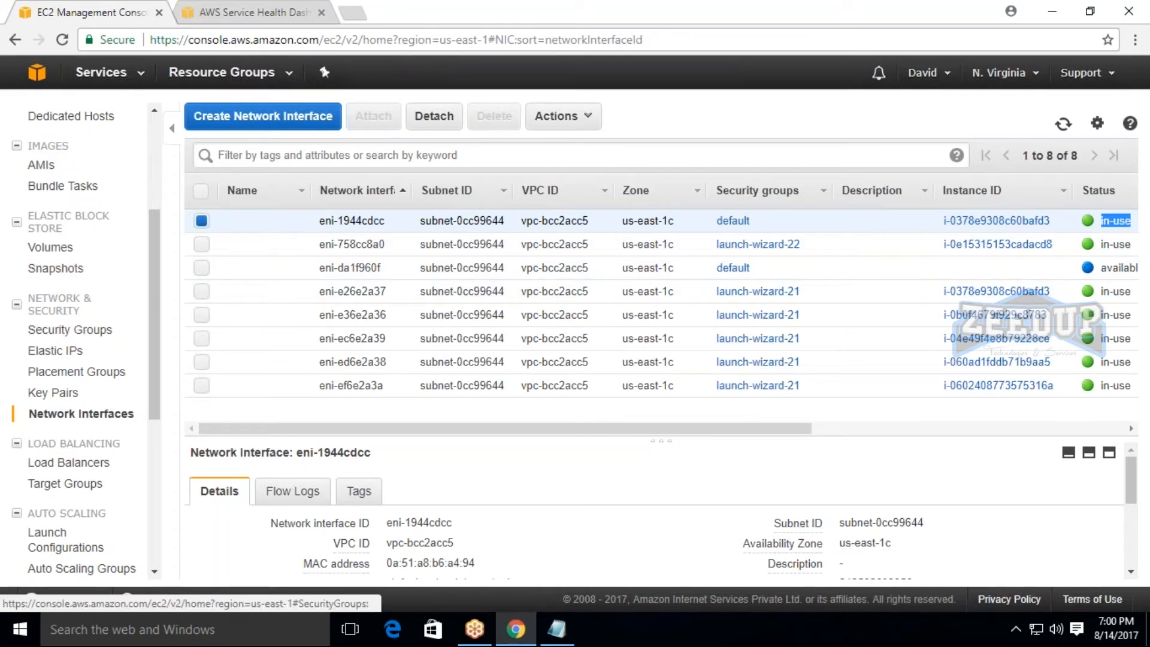
Return to the instances list and start instance ec21.
scroll(64, 331, "up", 4)
left_click(60, 246)
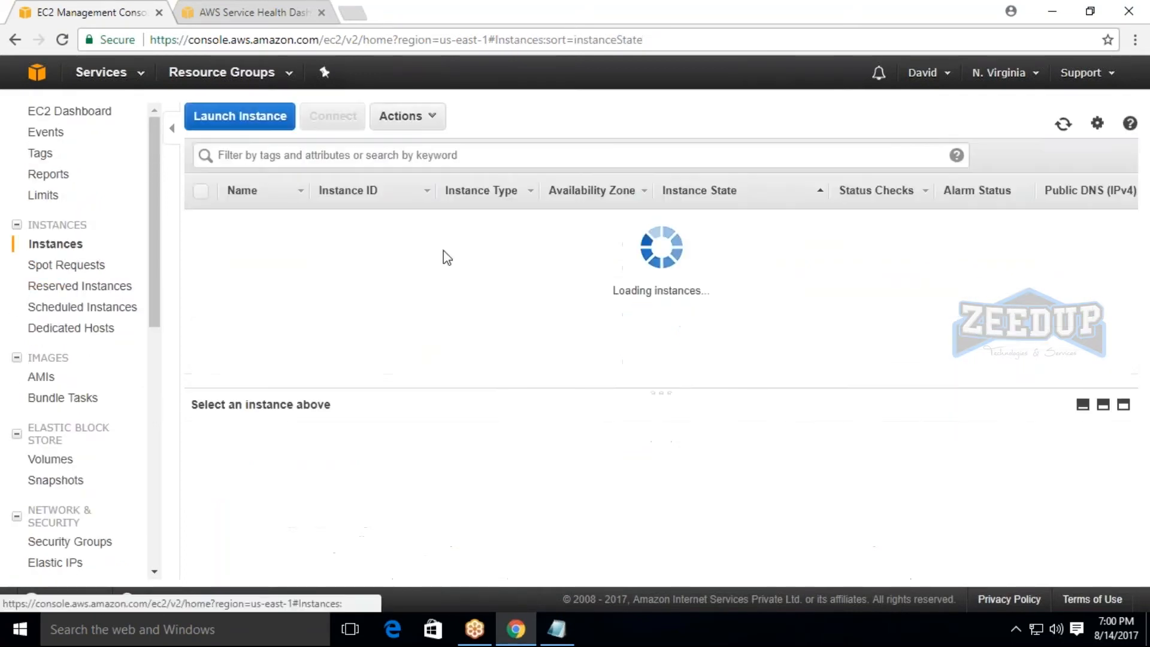
left_click(205, 343)
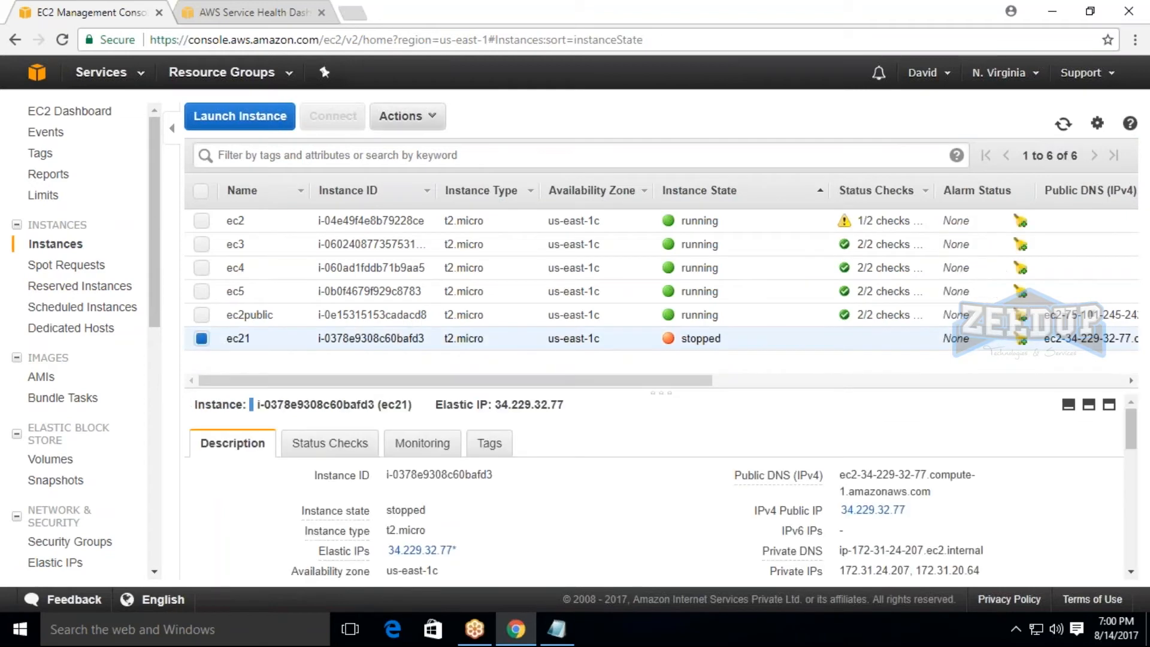
left_click(403, 116)
mouse_move(423, 208)
left_click(550, 208)
left_click(736, 399)
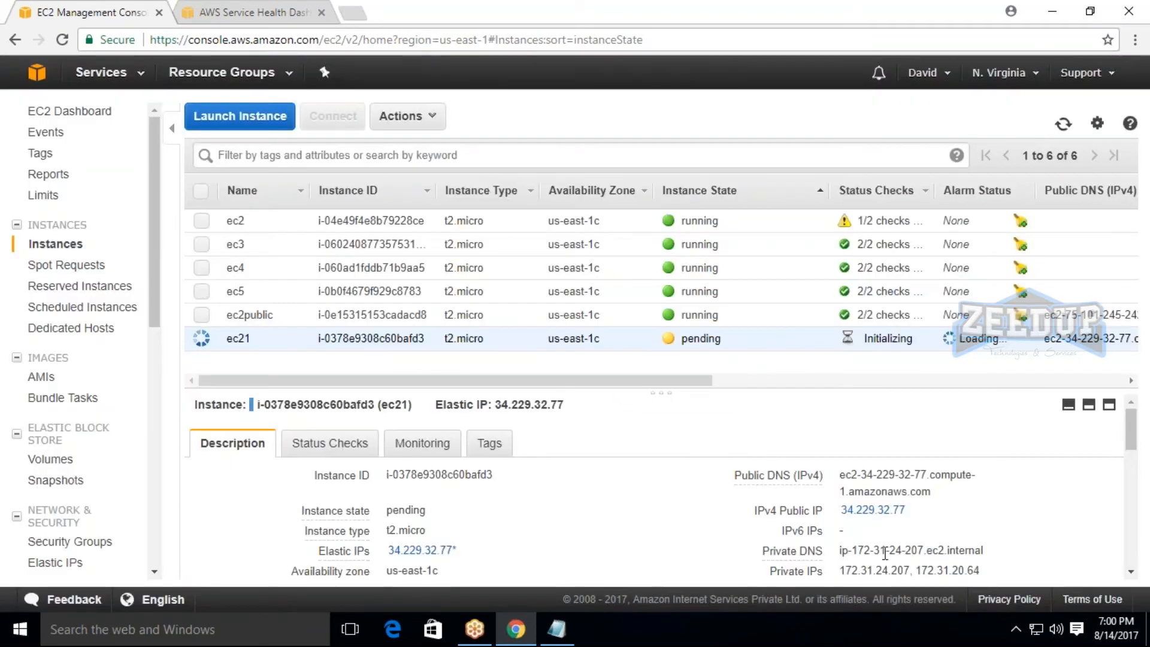
Examine the private IPs listed in ec21's description while it starts.
scroll(926, 505, "down", 1)
left_click_drag(839, 486, 991, 491)
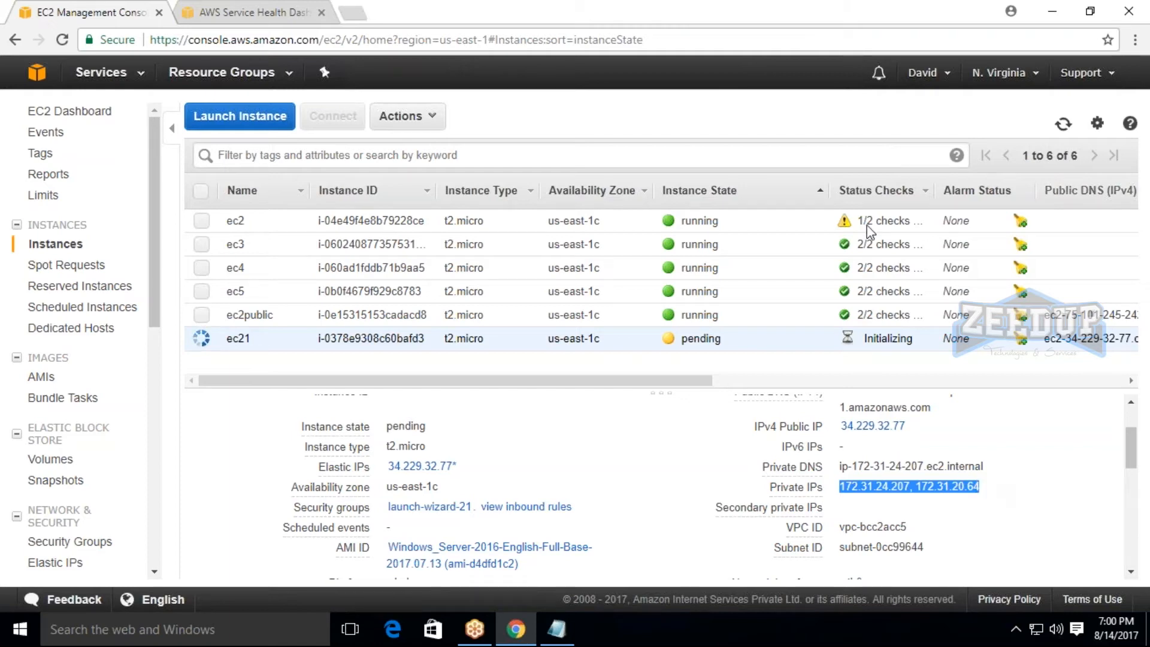
left_click(512, 485)
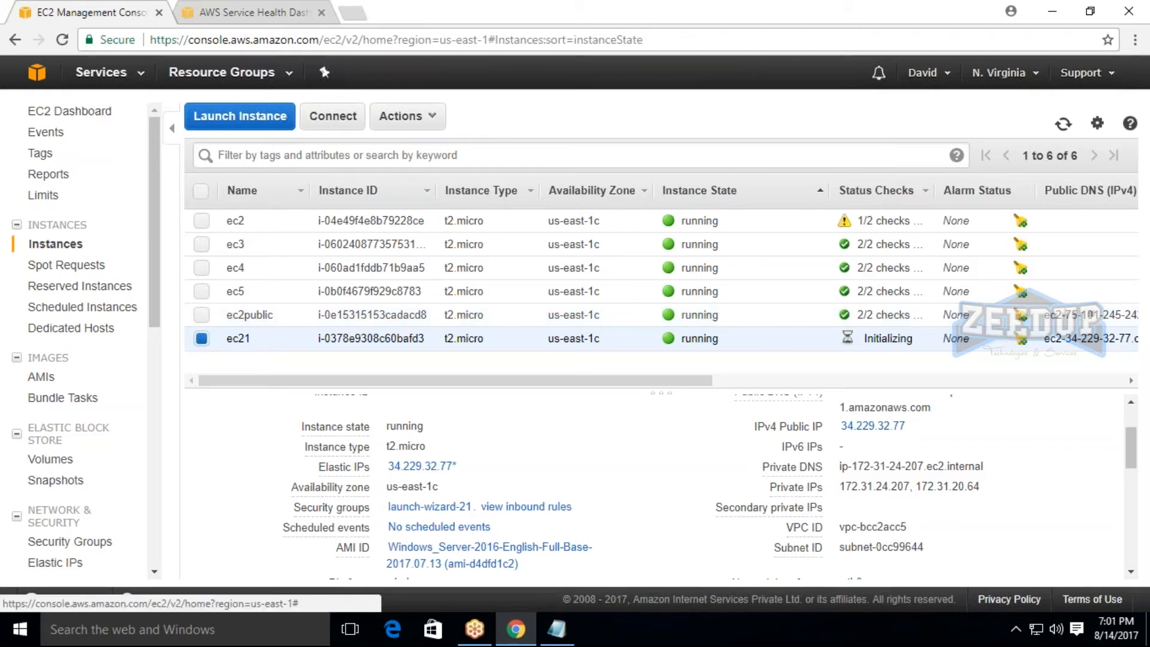
Release the three unassociated Elastic IPs 34.232.11.232, 34.232.223.236 and 34.232.235.117.
left_click(57, 563)
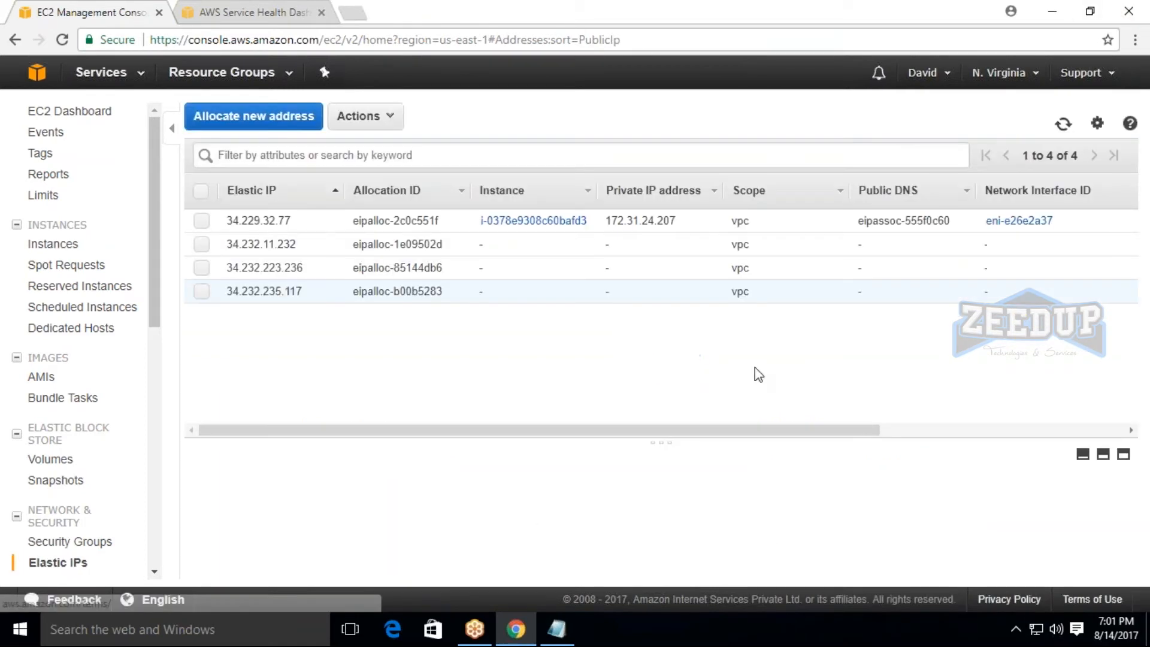
left_click(201, 244)
left_click(202, 268)
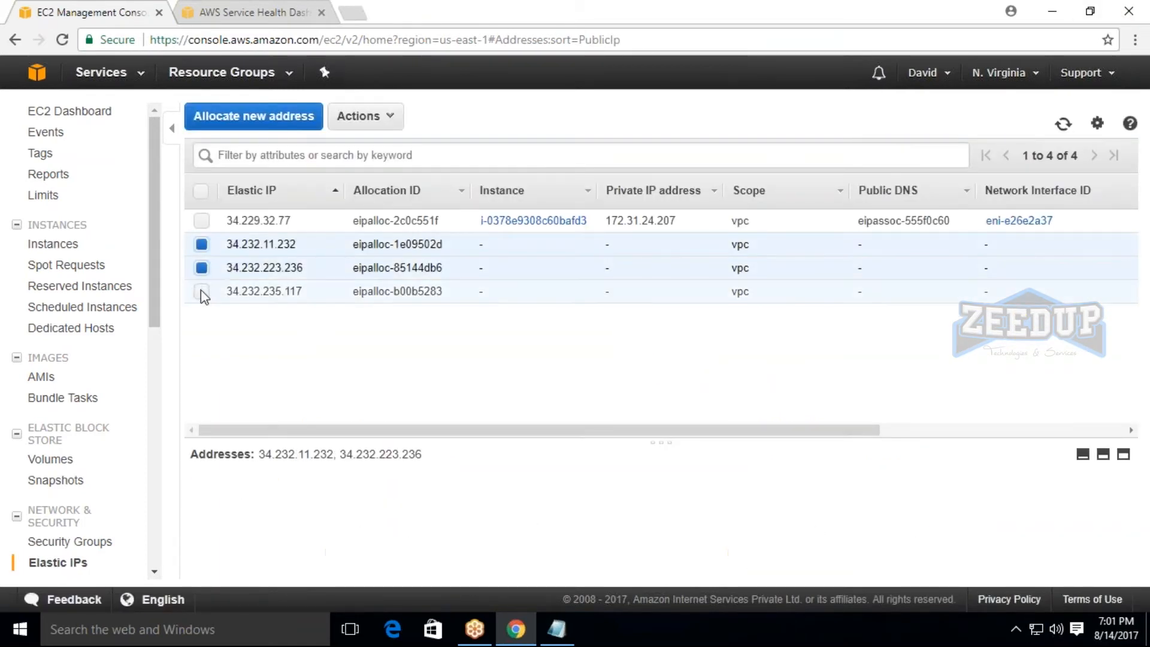
left_click(201, 291)
left_click(361, 116)
left_click(381, 149)
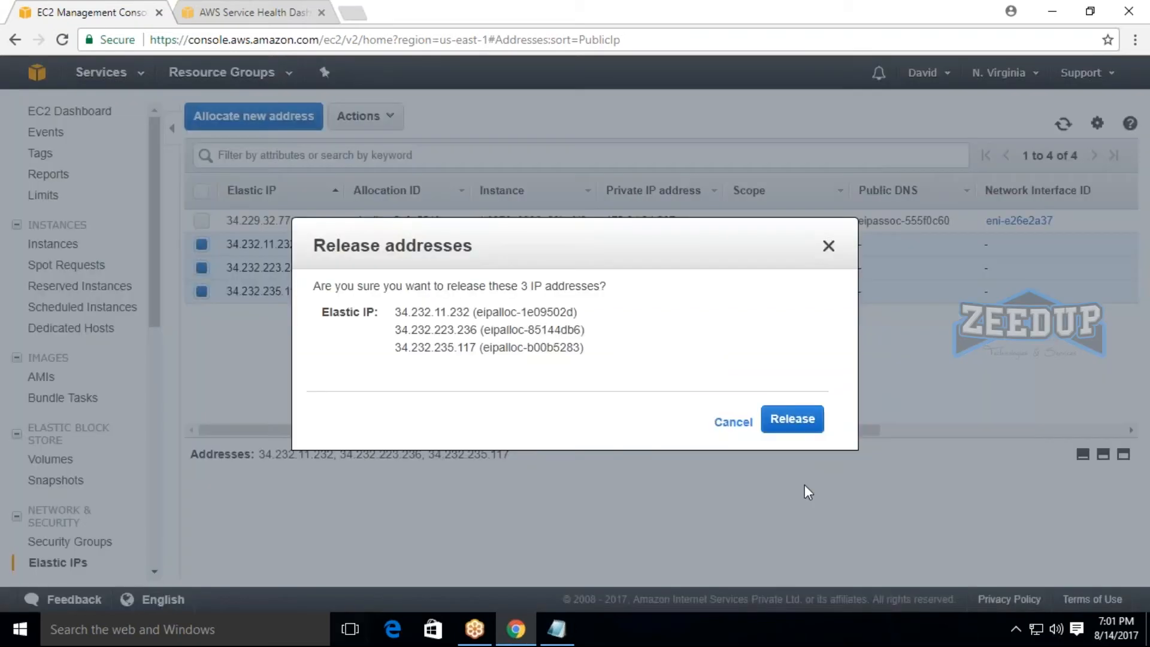
left_click(794, 418)
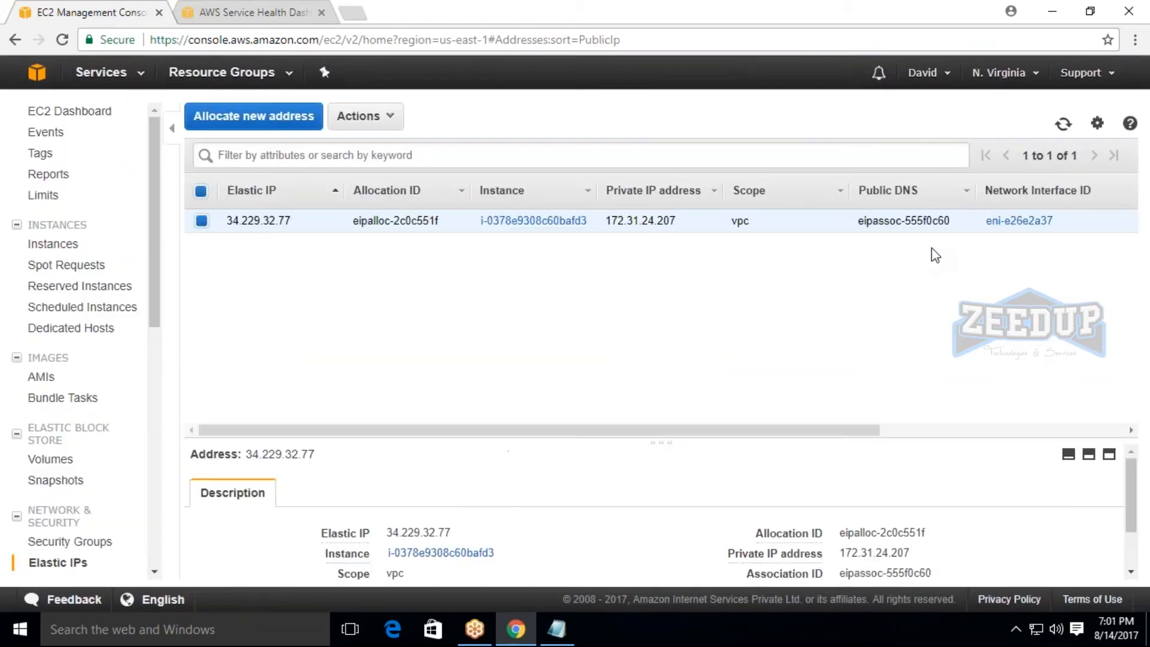
Show the details of instance ec2public, and go back to the Elastic IPs list.
left_click(52, 244)
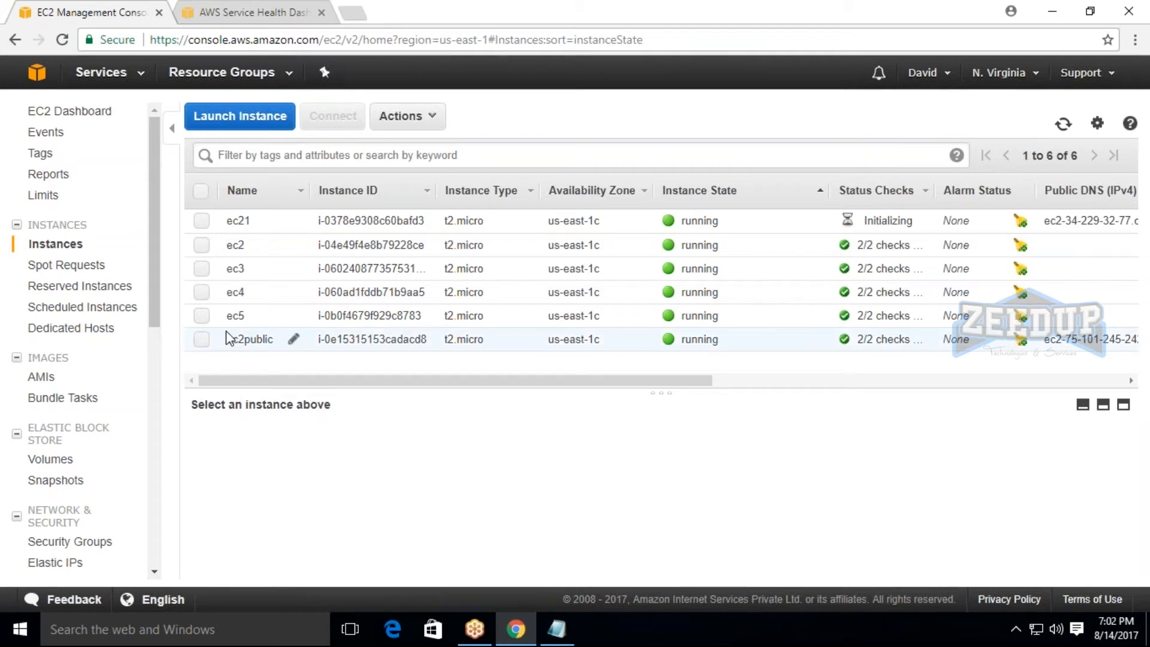
left_click(201, 341)
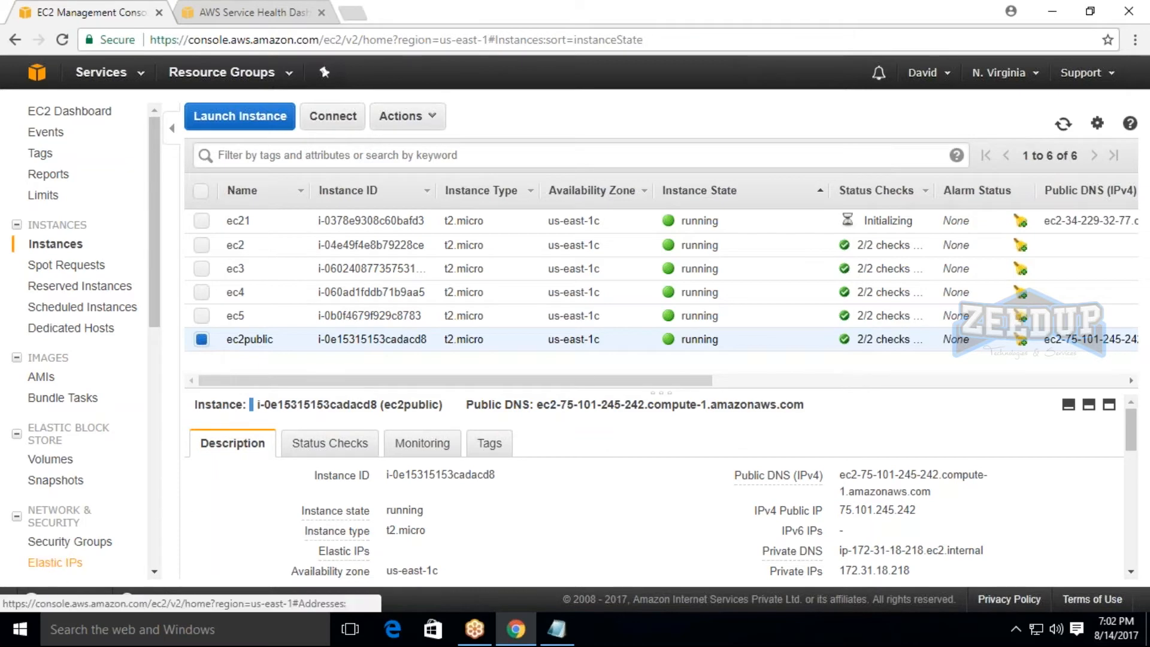
left_click(55, 562)
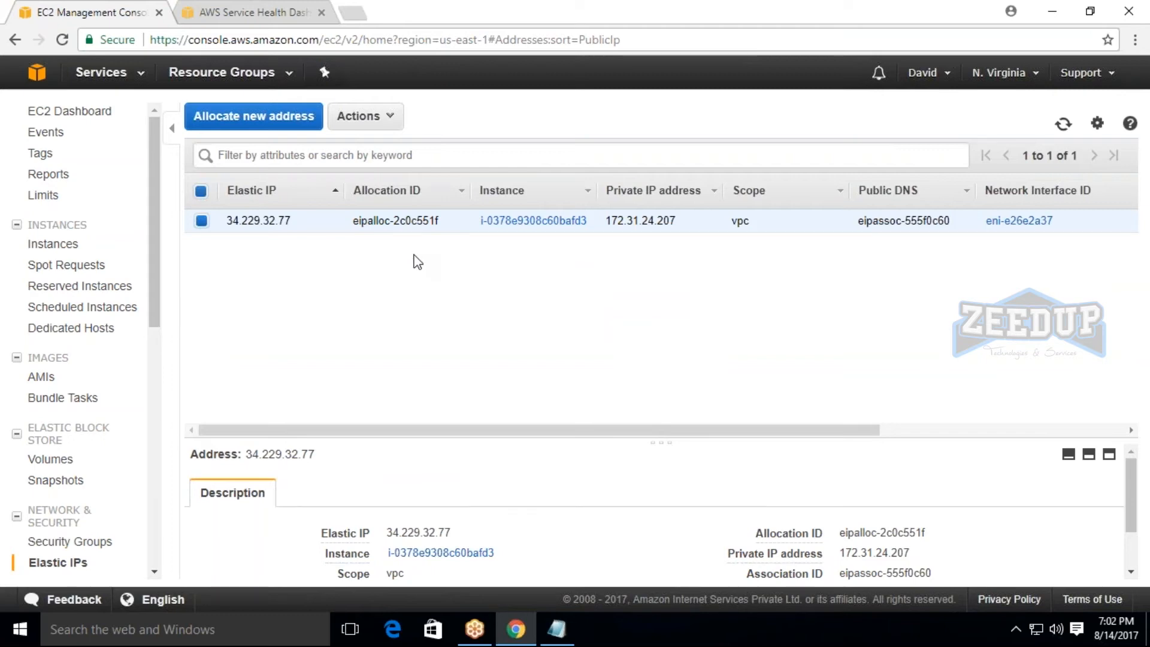
Highlight the private IPs in instance ec21's description, and return to the Elastic IPs list.
left_click(87, 252)
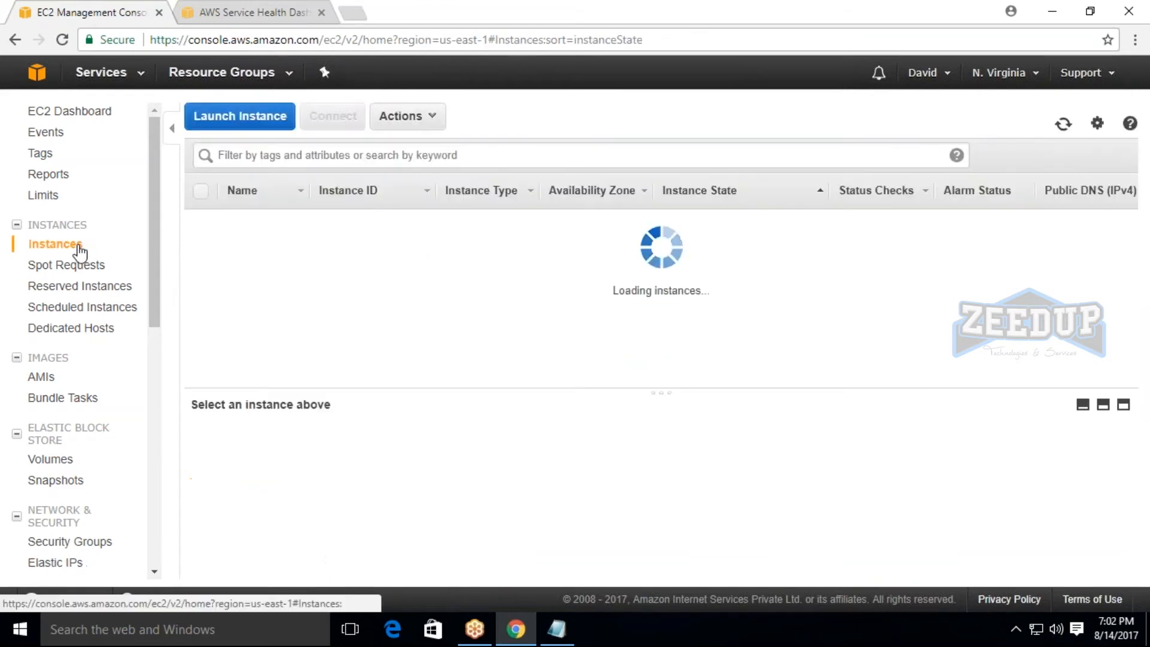
left_click(203, 340)
left_click(203, 341)
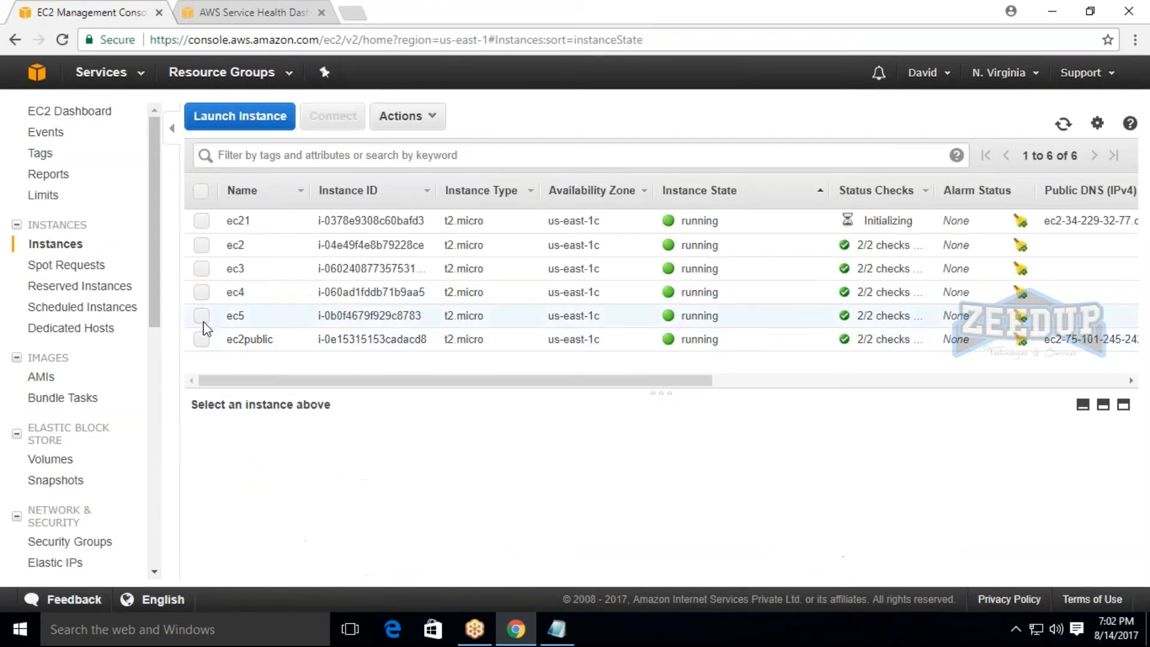
left_click(203, 221)
scroll(660, 485, "down", 2)
scroll(839, 492, "up", 2)
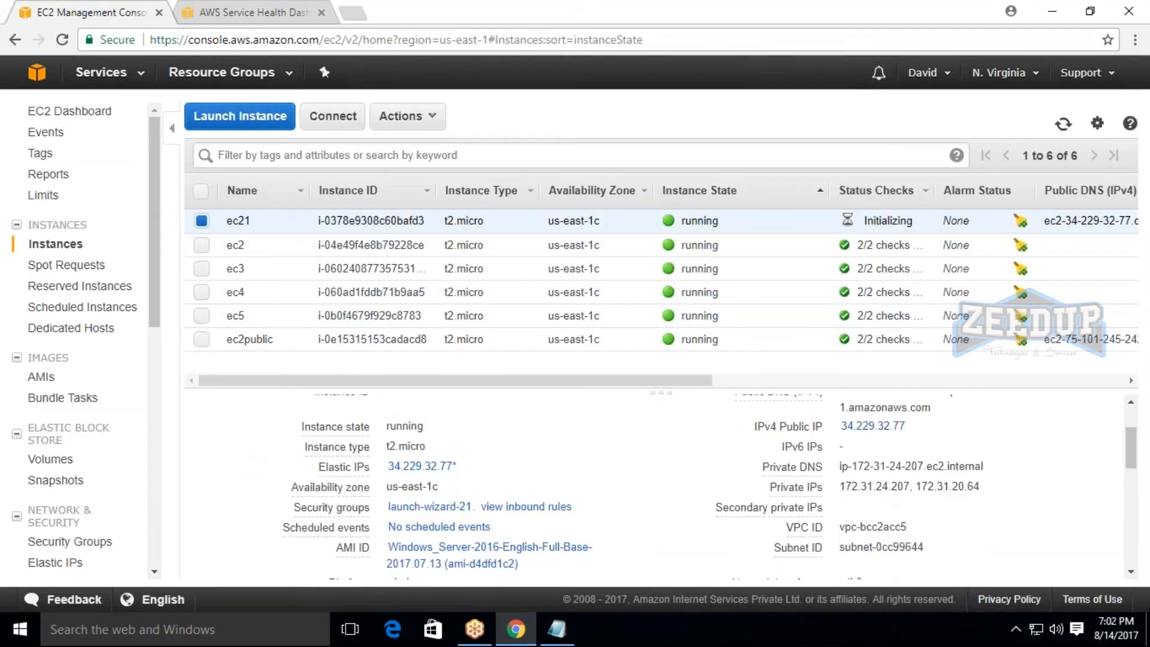
left_click_drag(841, 487, 982, 486)
left_click(1026, 488)
left_click(63, 564)
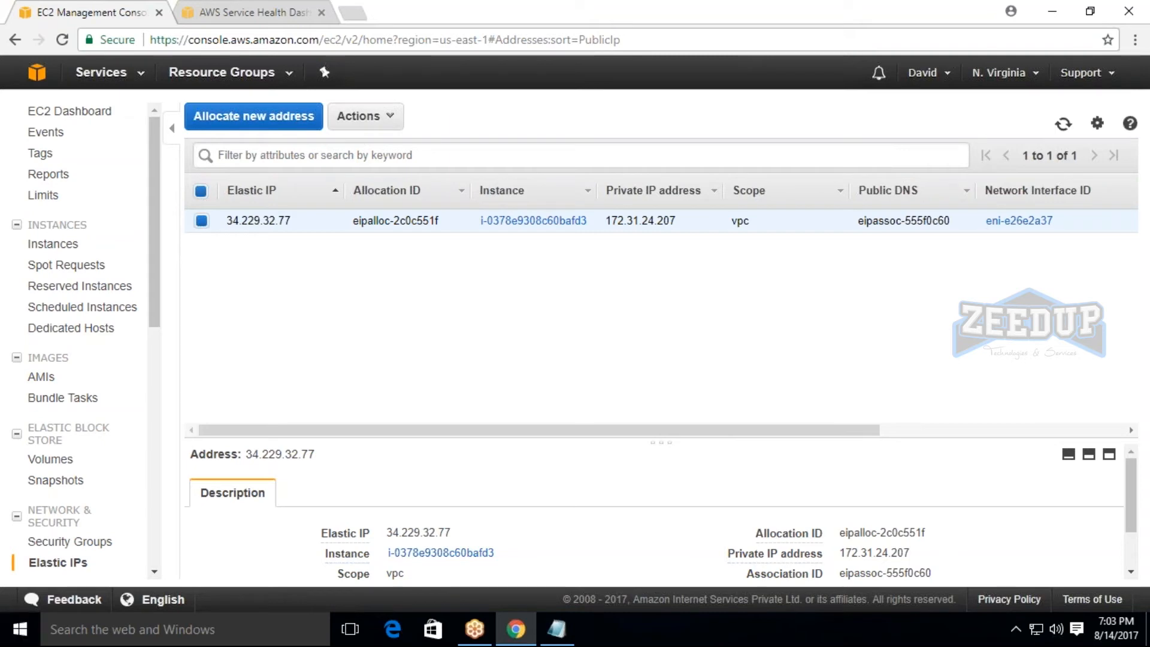
left_click_drag(565, 433, 470, 473)
left_click(361, 117)
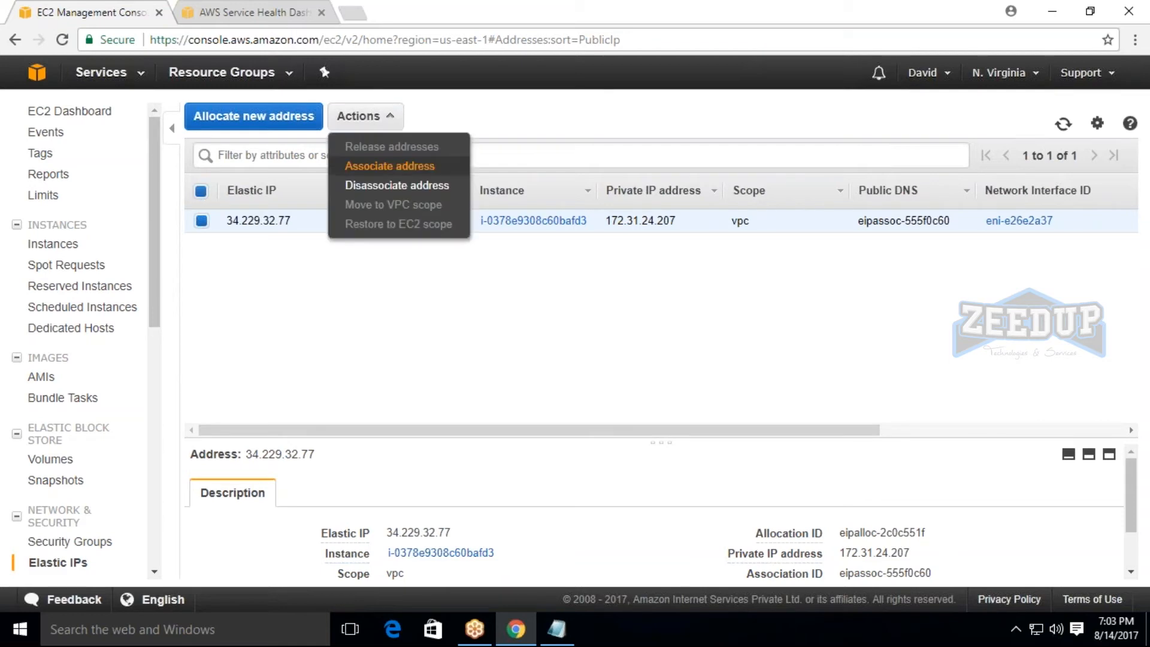
left_click(396, 167)
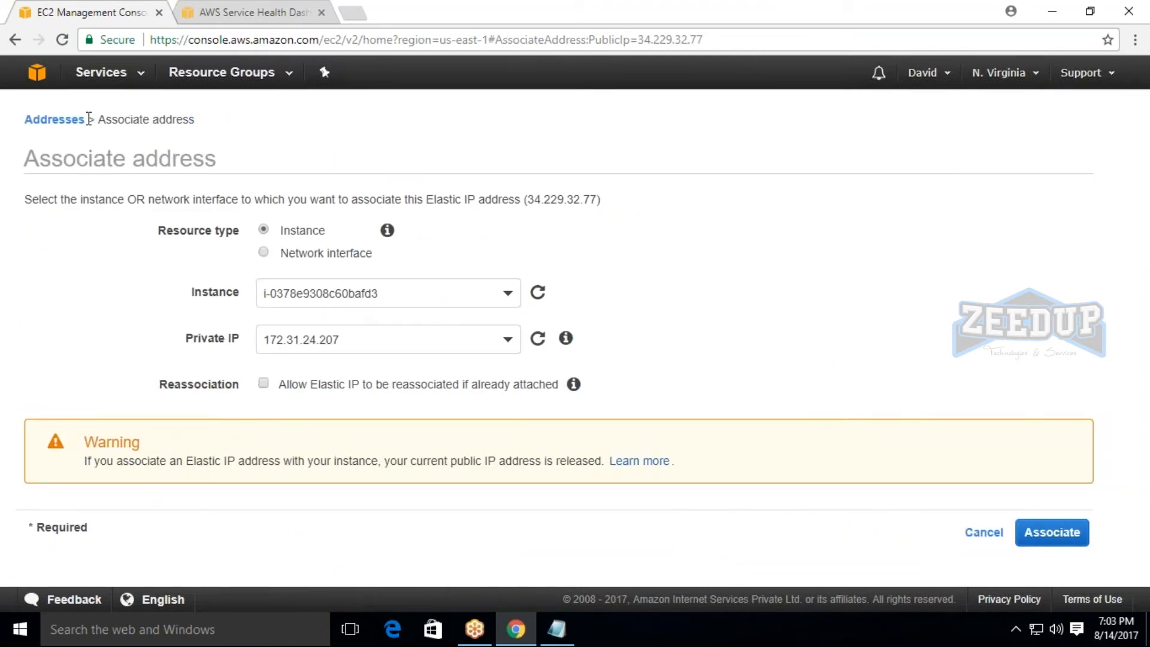
left_click(15, 40)
left_click(362, 115)
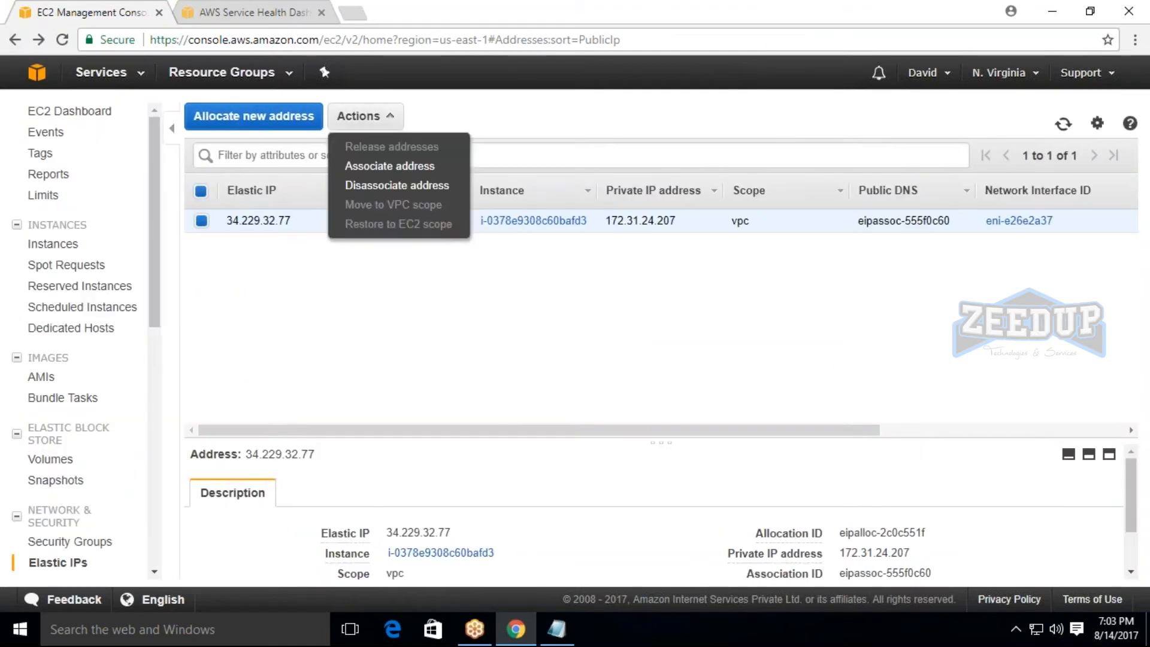
left_click(391, 171)
left_click(18, 39)
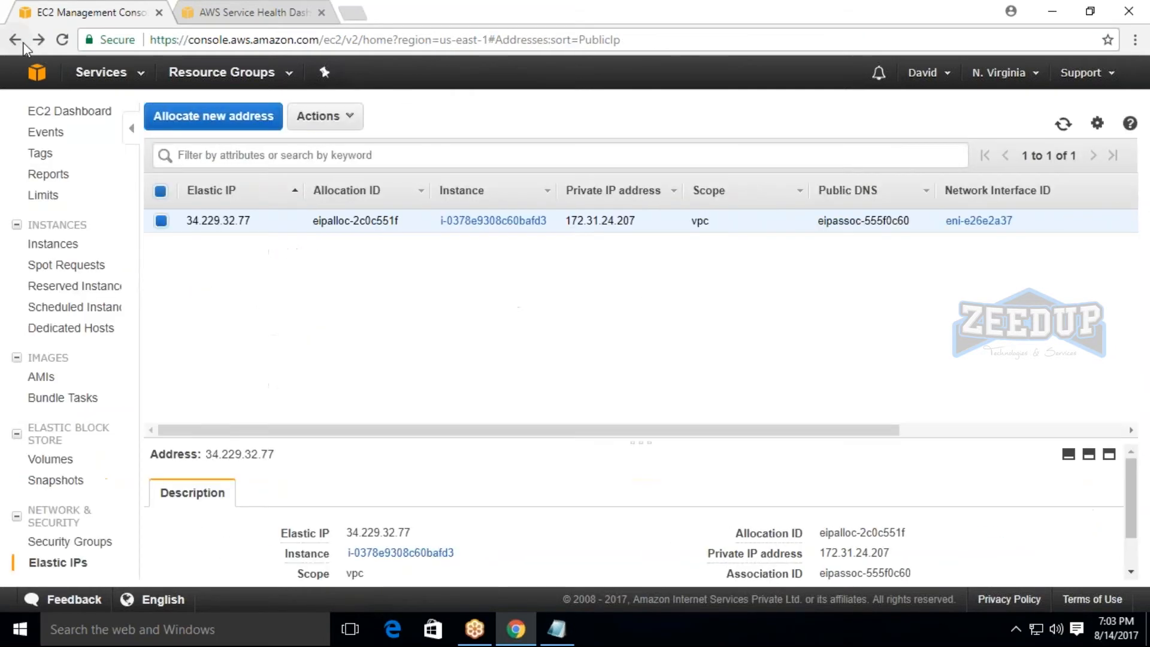
Allocate a new Elastic IP address and return to the address list.
left_click(239, 115)
left_click(1055, 246)
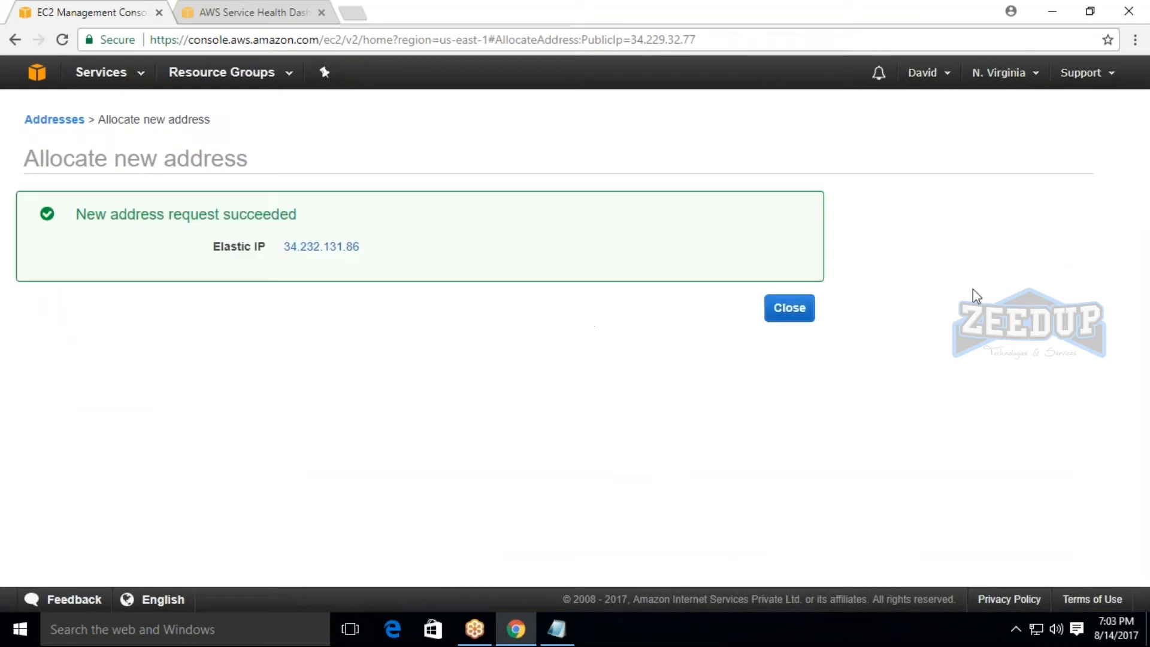
left_click(782, 309)
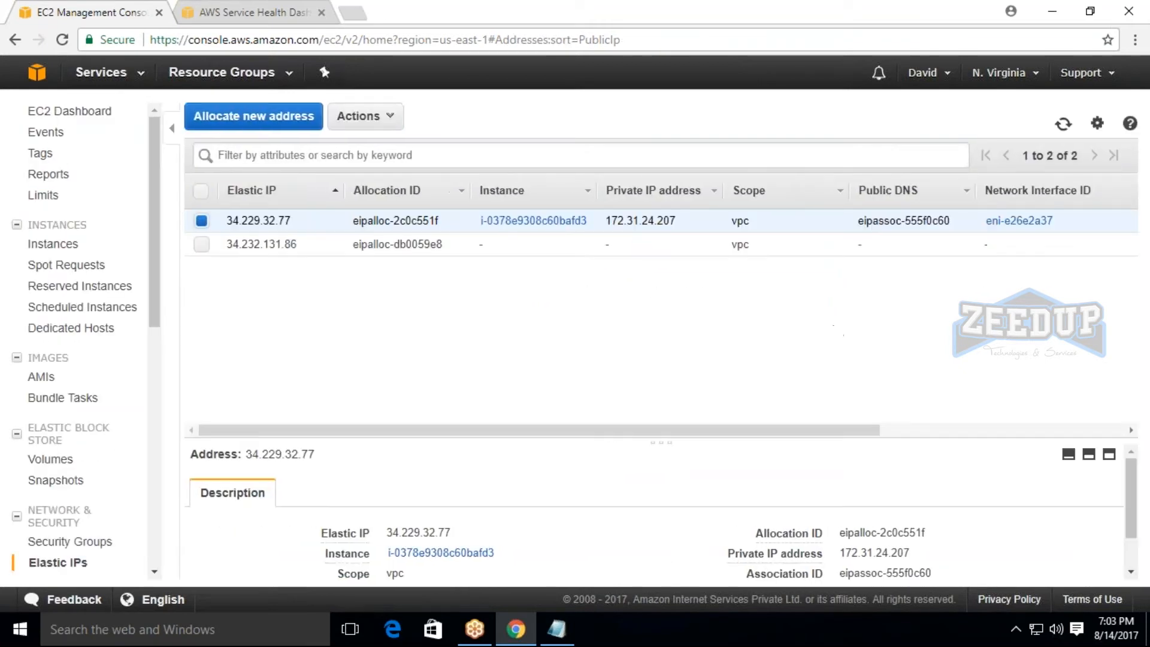
Select only the unassociated Elastic IP 34.232.131.86 and open its address association form.
left_click(201, 244)
left_click(206, 242)
left_click(365, 115)
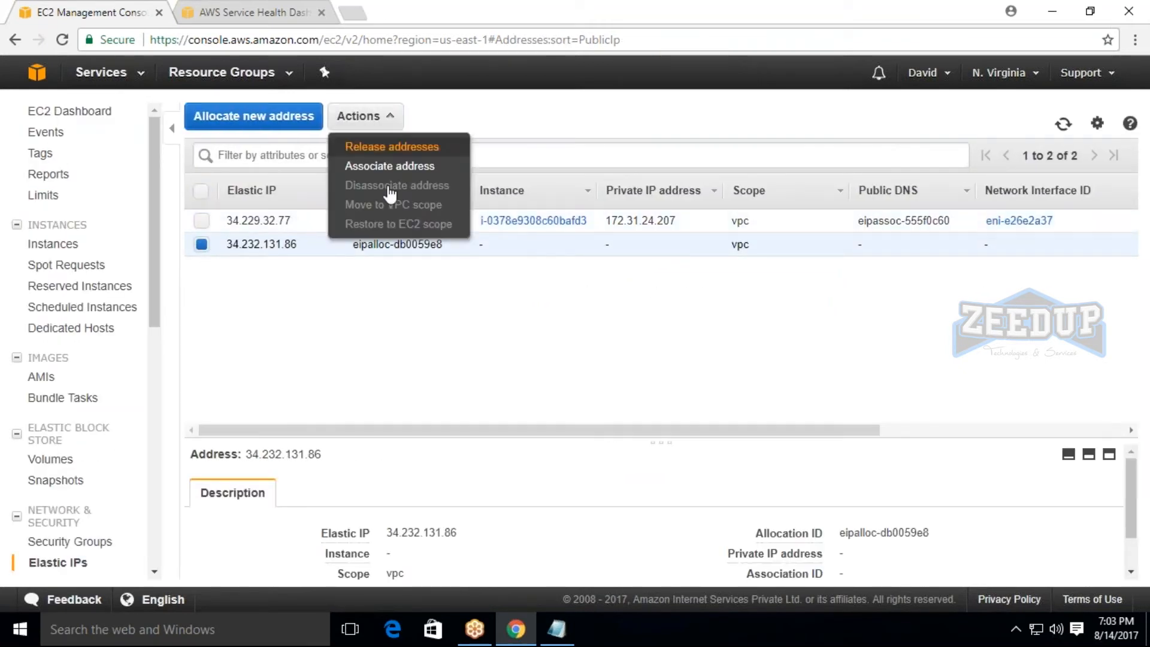
left_click(387, 168)
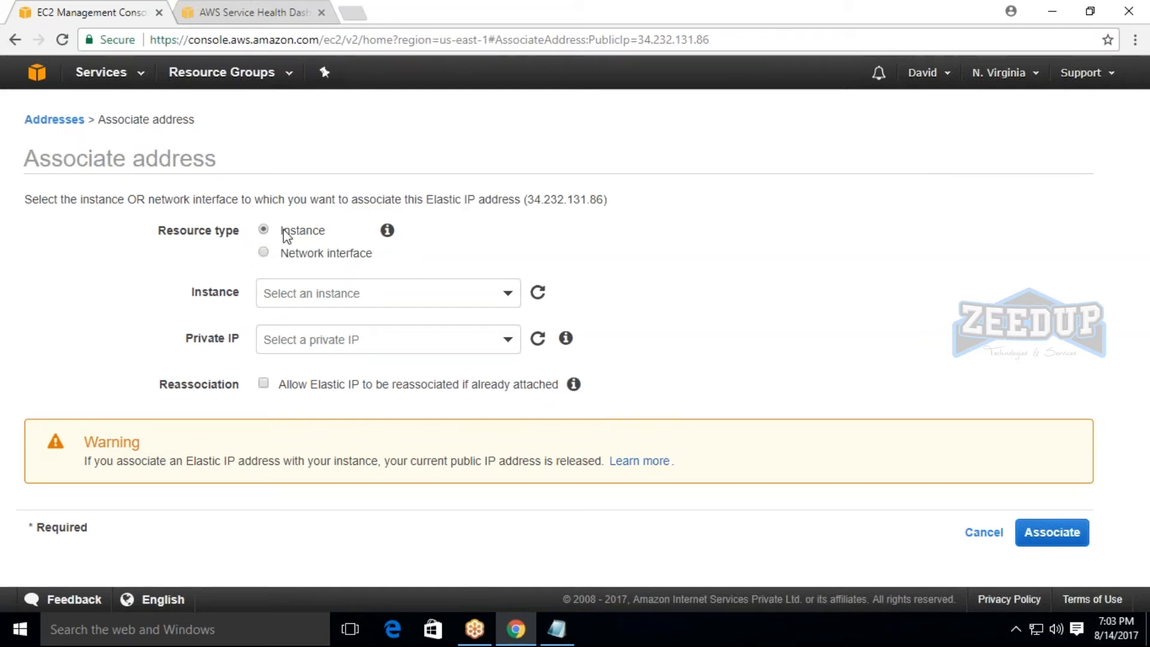
Browse the network interfaces offered for the association, and return the resource type to Instance.
left_click(263, 252)
left_click(347, 293)
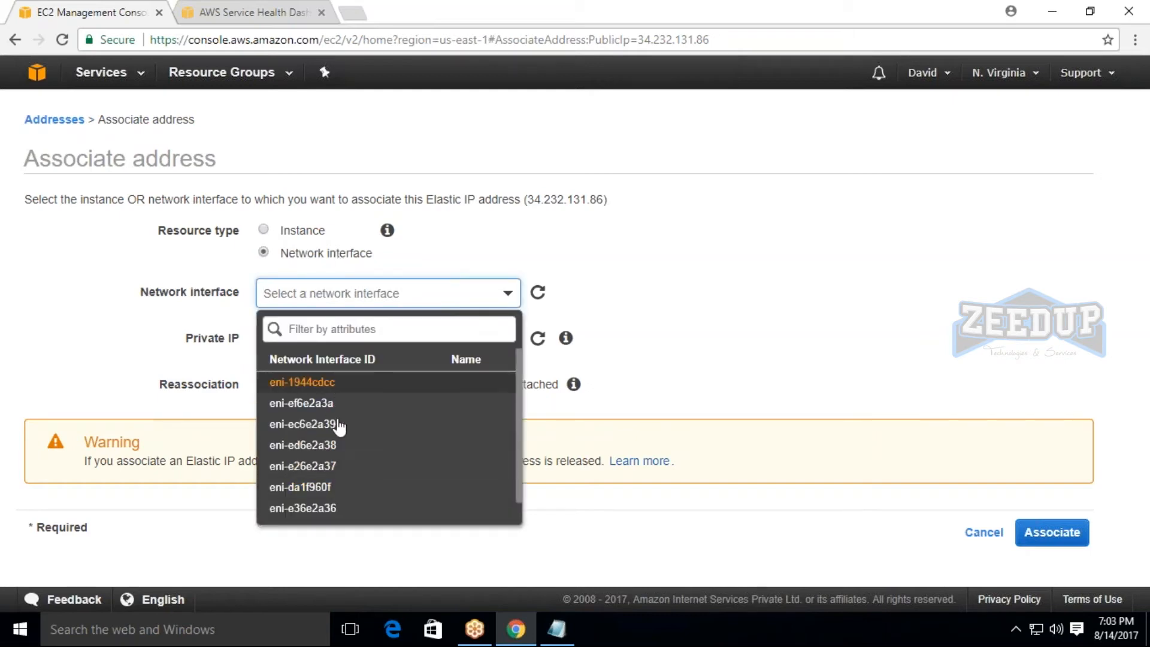
scroll(311, 410, "down", 1)
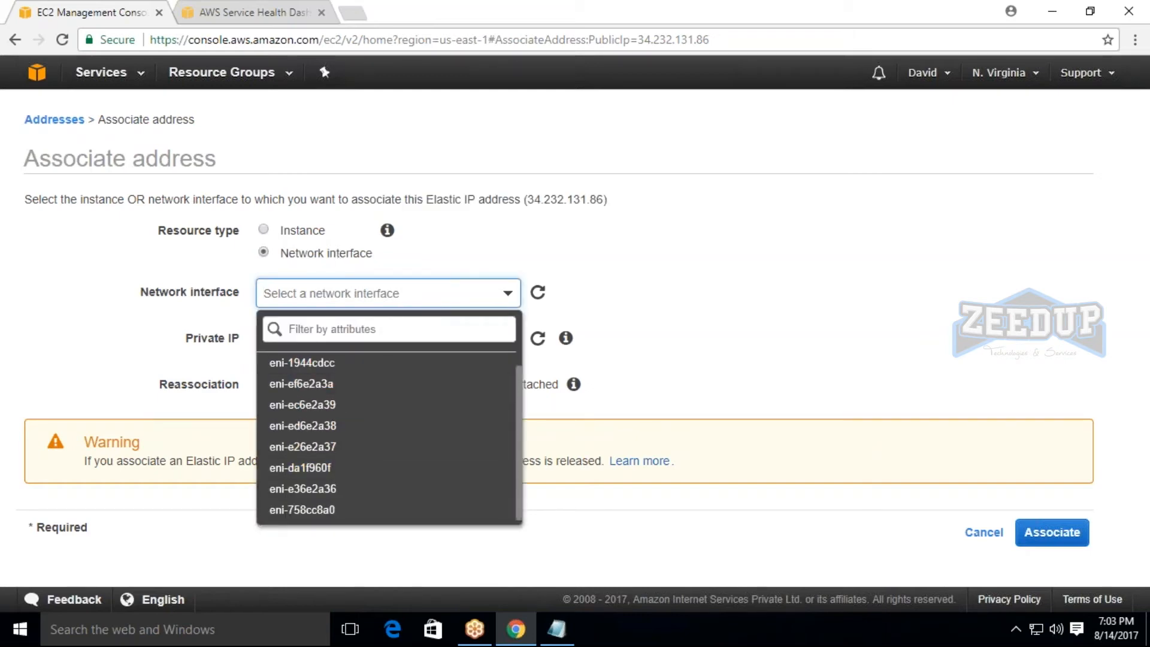
left_click(673, 255)
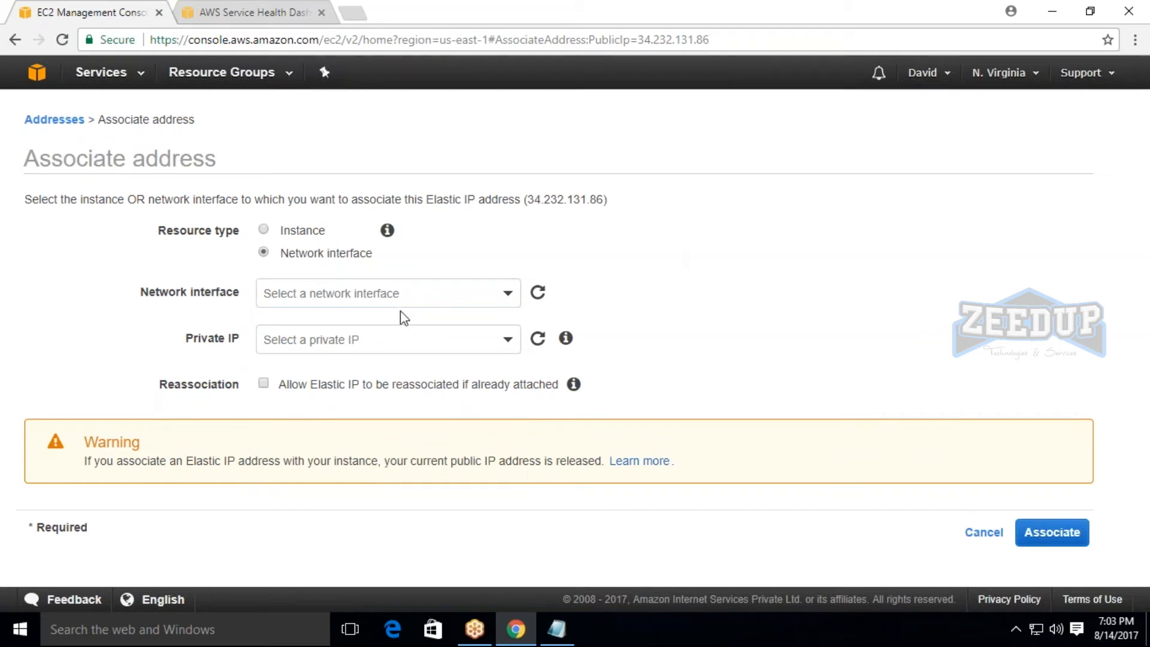
left_click(354, 342)
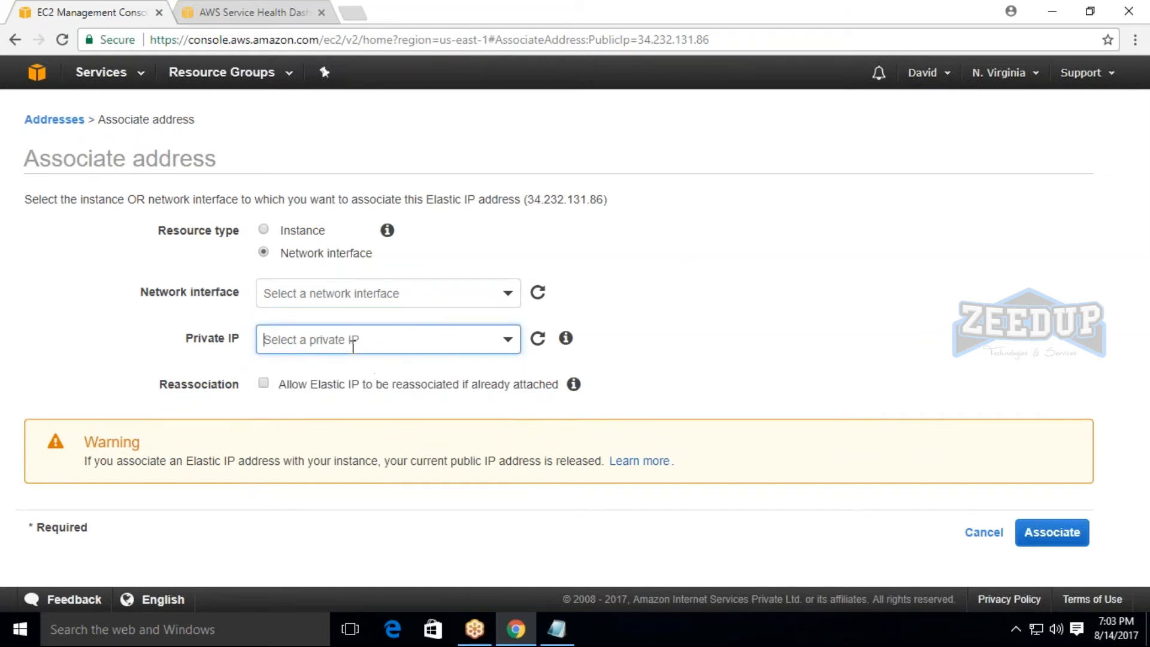
left_click(336, 293)
left_click(336, 236)
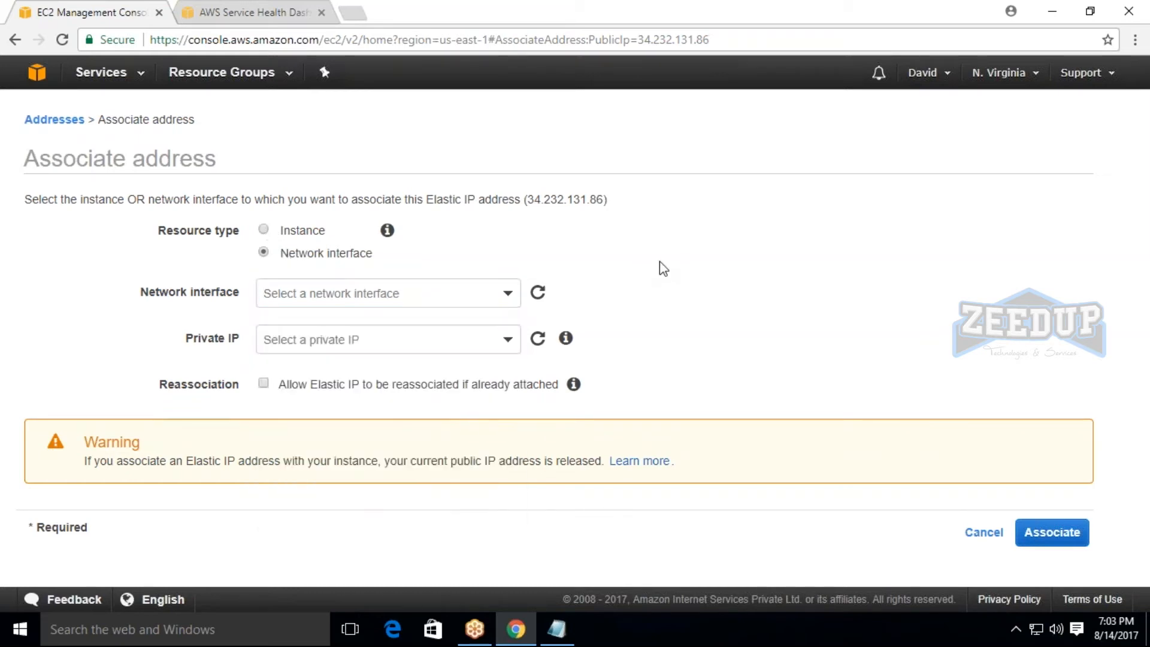
left_click(263, 230)
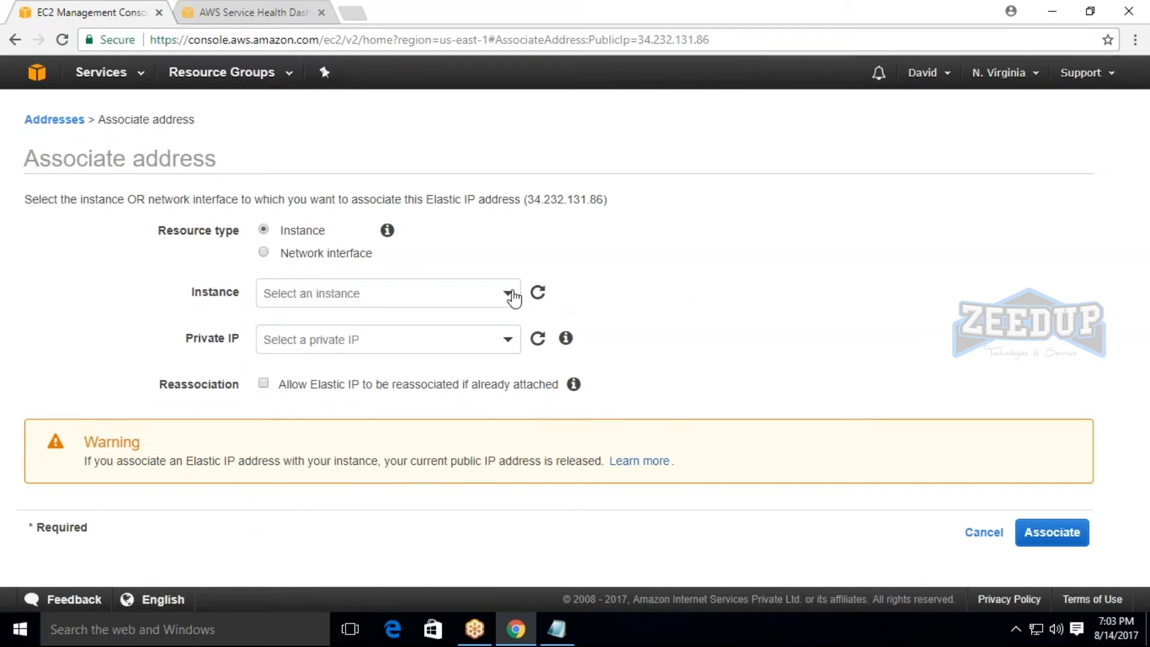
Try to associate the address with instance ec21 on private IP 172.31.20.64, allowing reassociation.
left_click(513, 297)
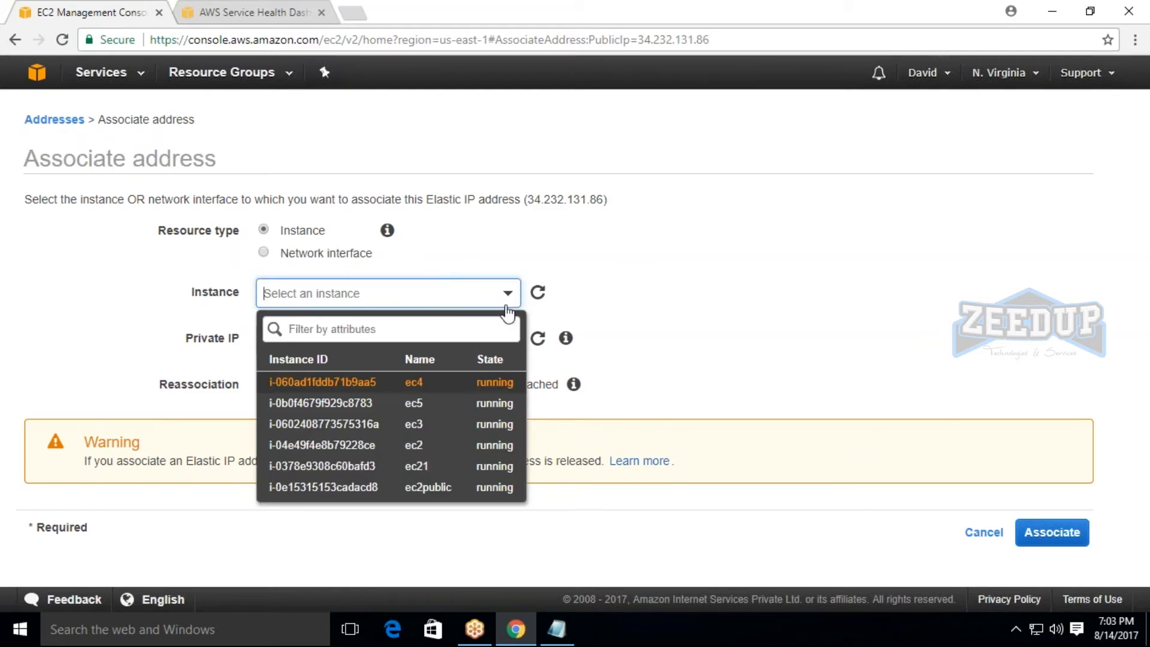
left_click(324, 463)
left_click(493, 336)
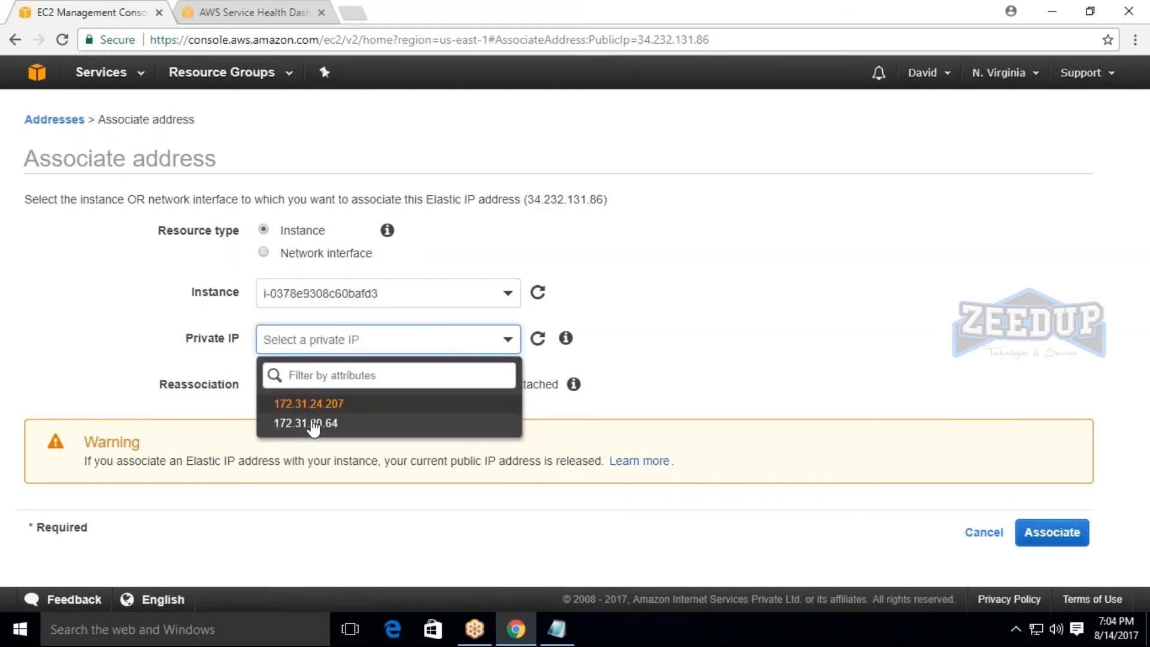
left_click(330, 423)
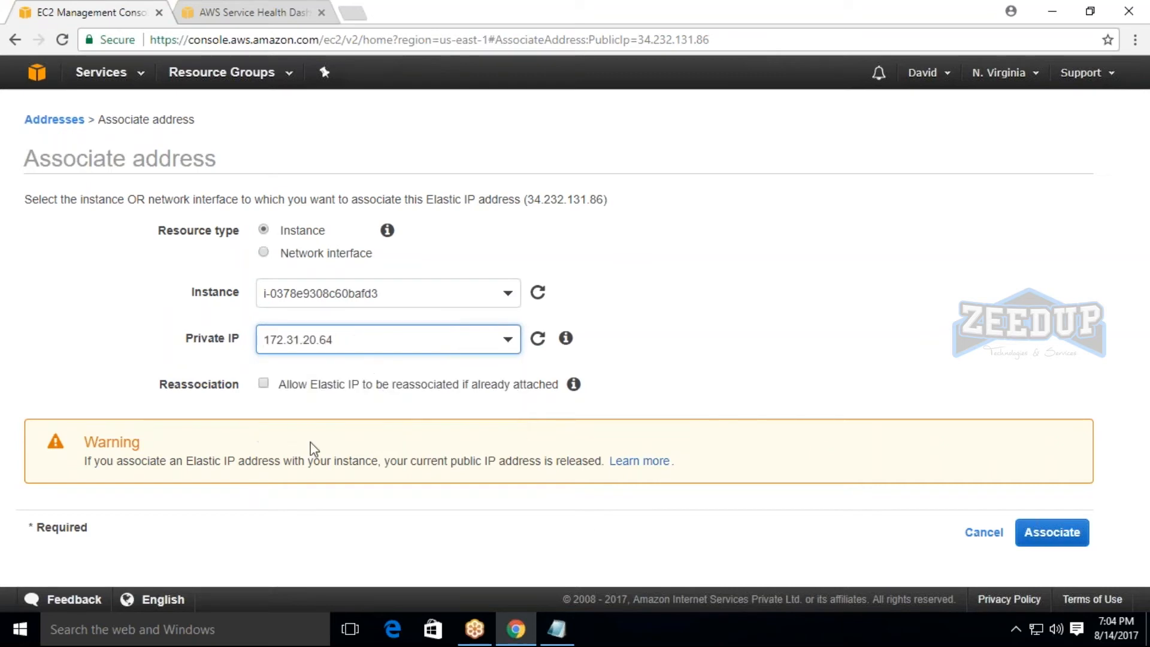
left_click(264, 383)
left_click(1052, 533)
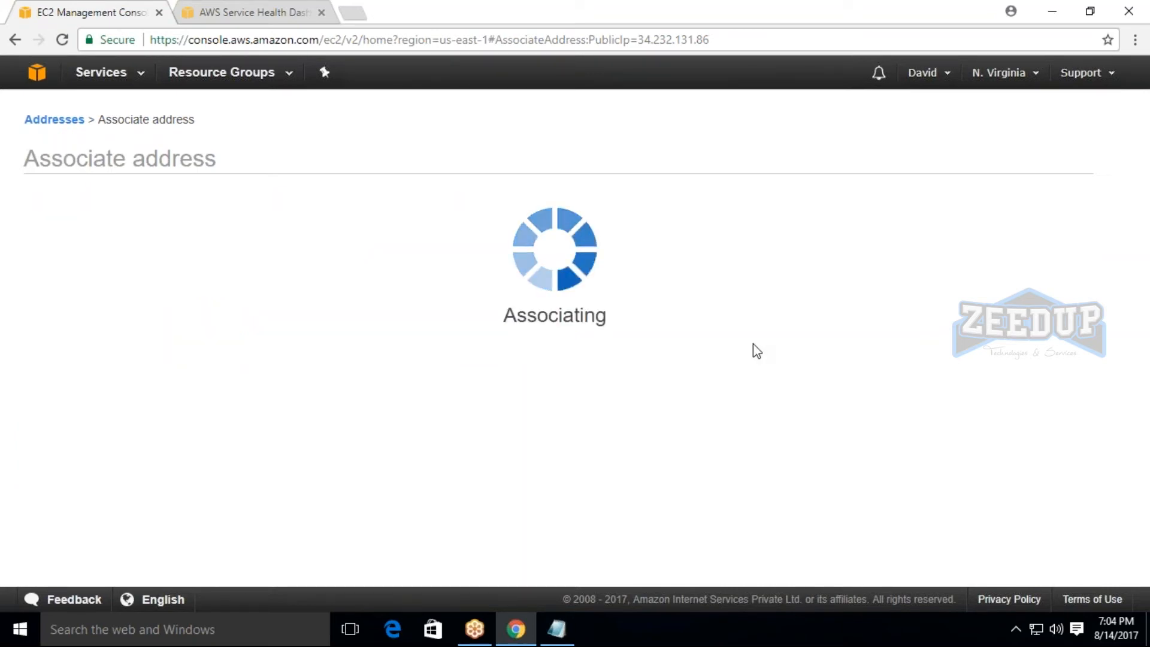
Read through the error message about the attempted association by highlighting its text.
left_click_drag(118, 252, 522, 233)
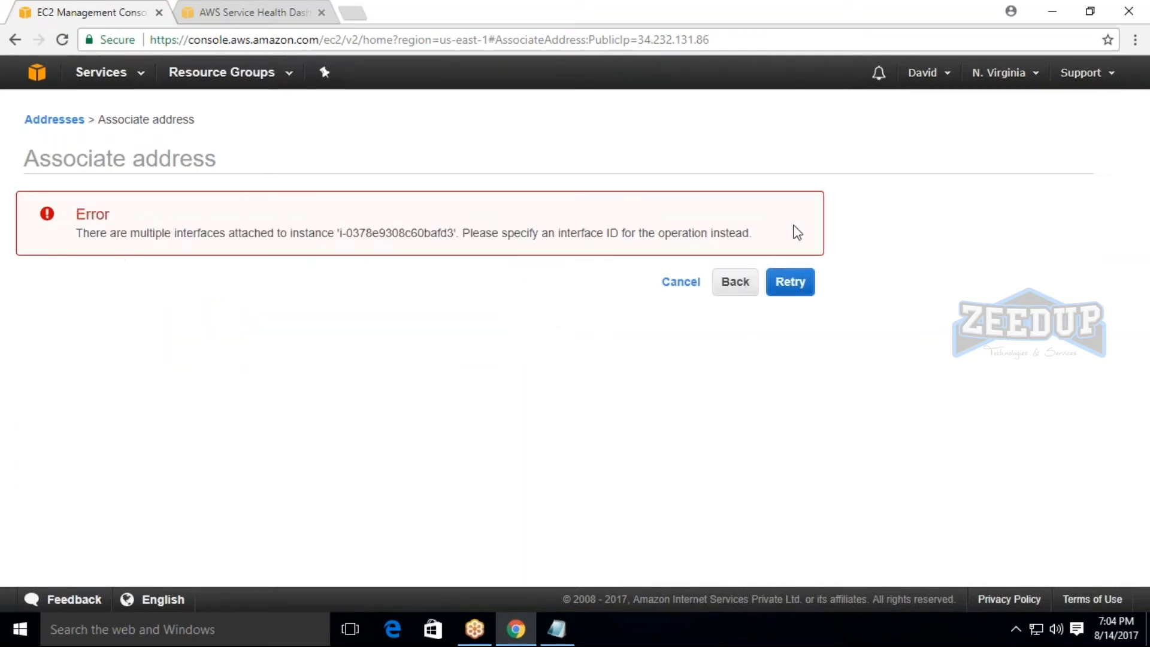
triple_click(793, 232)
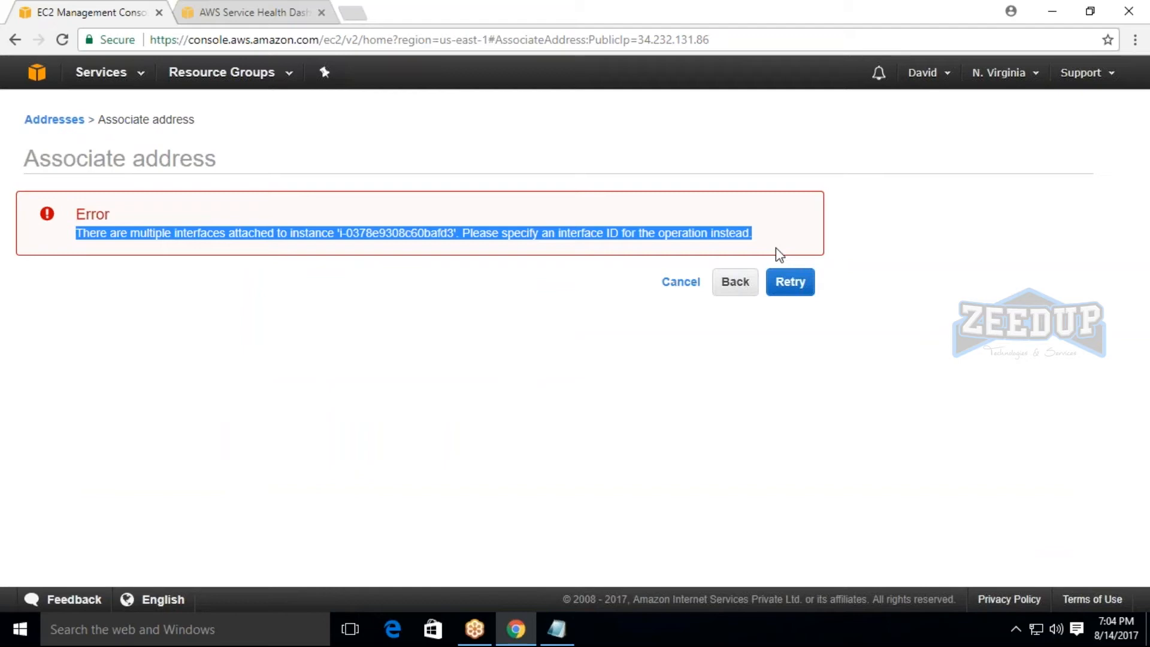
left_click_drag(78, 243, 773, 254)
left_click(716, 305)
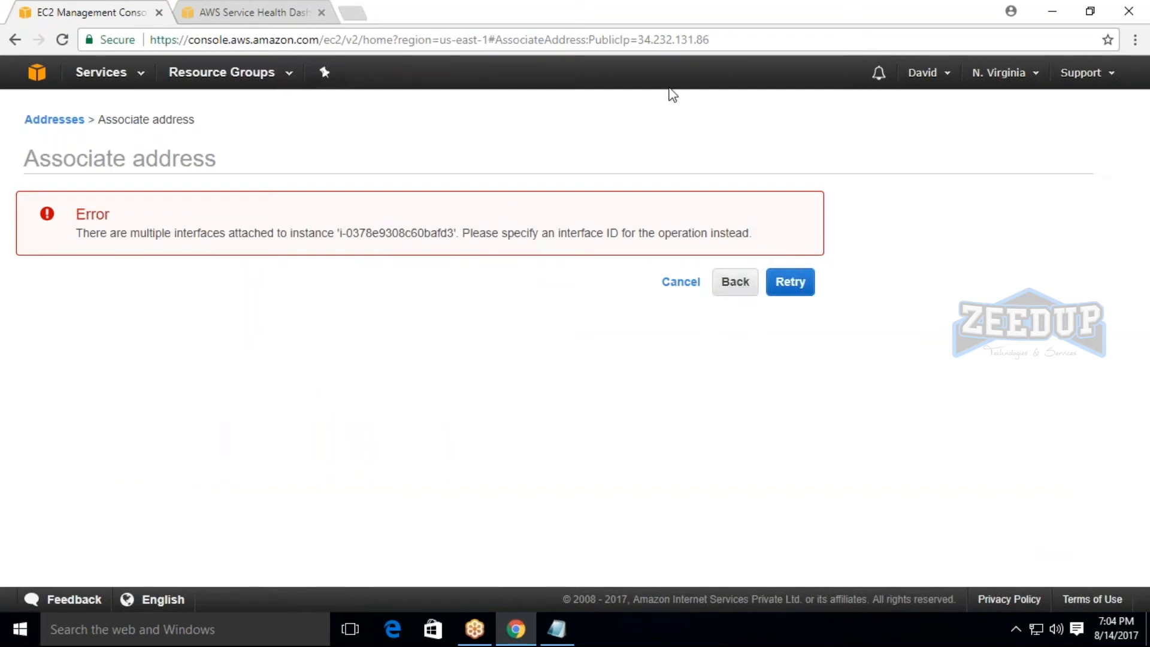
Return to the association form for 34.232.131.86 and set the resource type to Network interface.
left_click(738, 289)
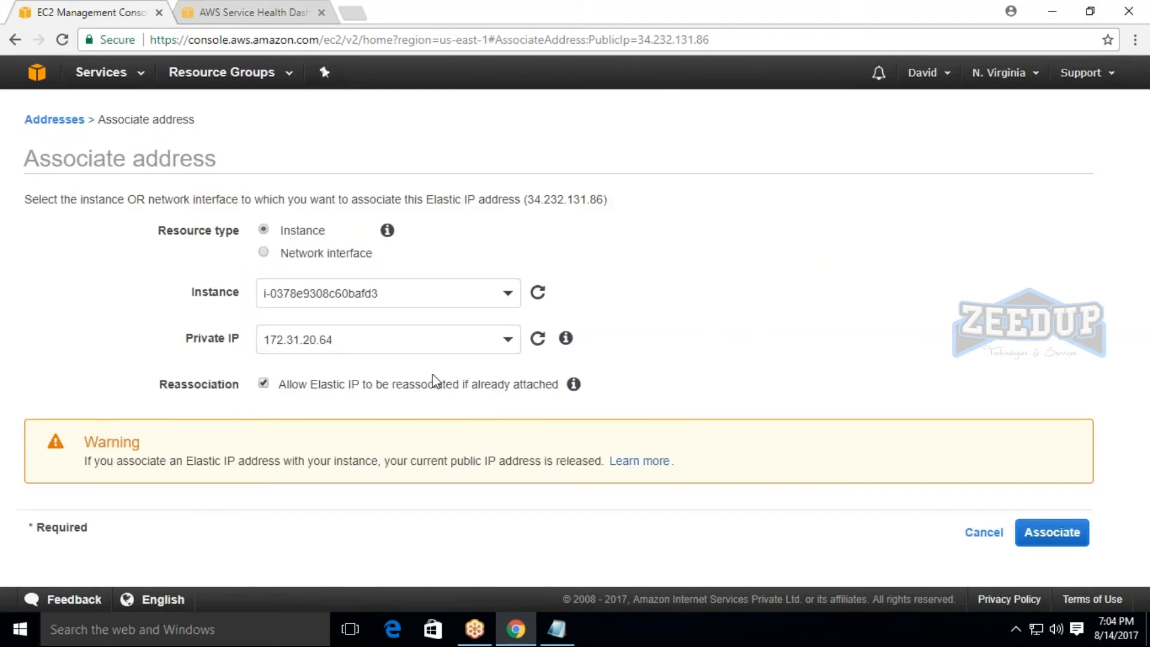
left_click(324, 259)
left_click(317, 290)
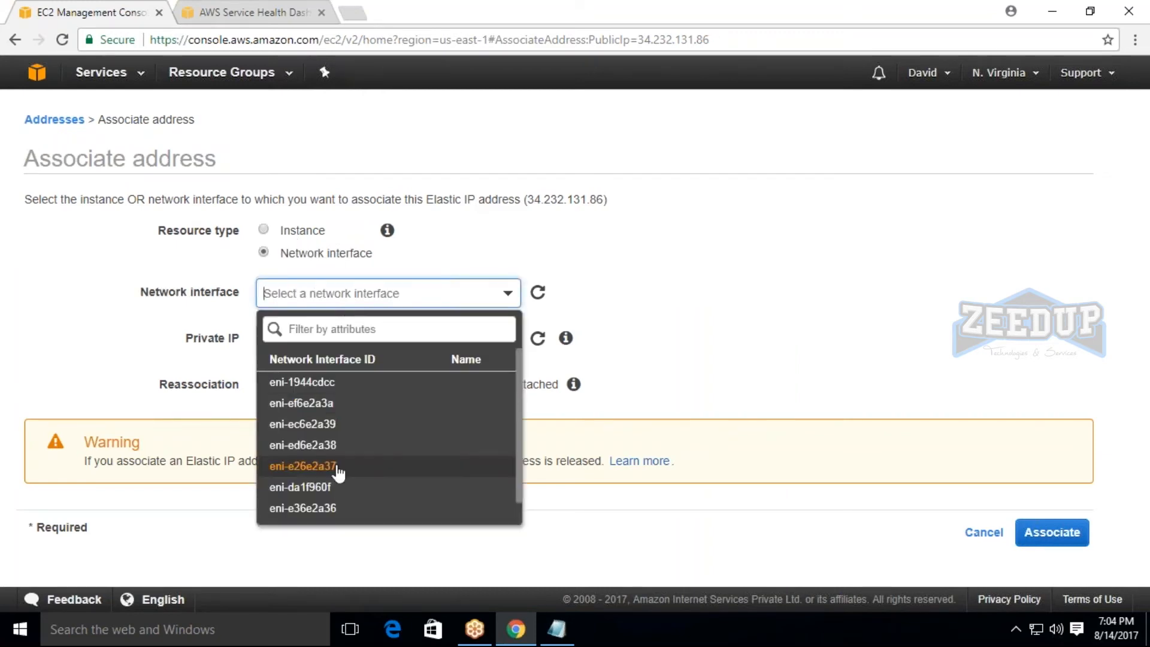
Try network interface eni-e26e2a37 and check which private IP it offers.
left_click(339, 467)
left_click(321, 337)
left_click(336, 342)
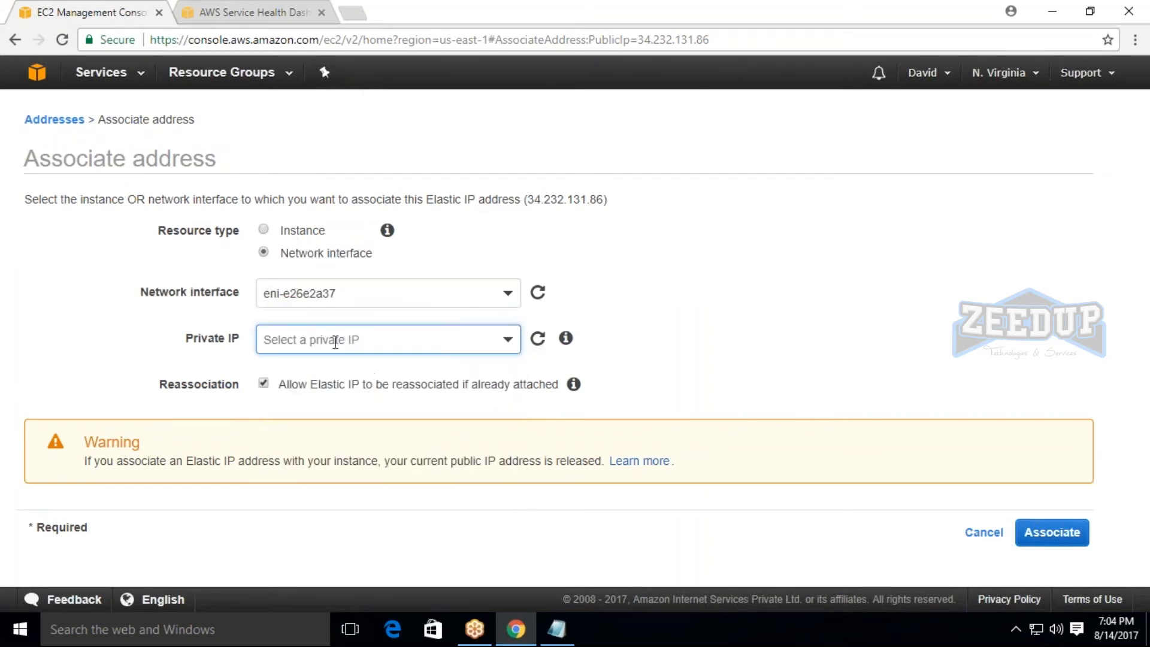
left_click(335, 293)
left_click(338, 467)
left_click(356, 337)
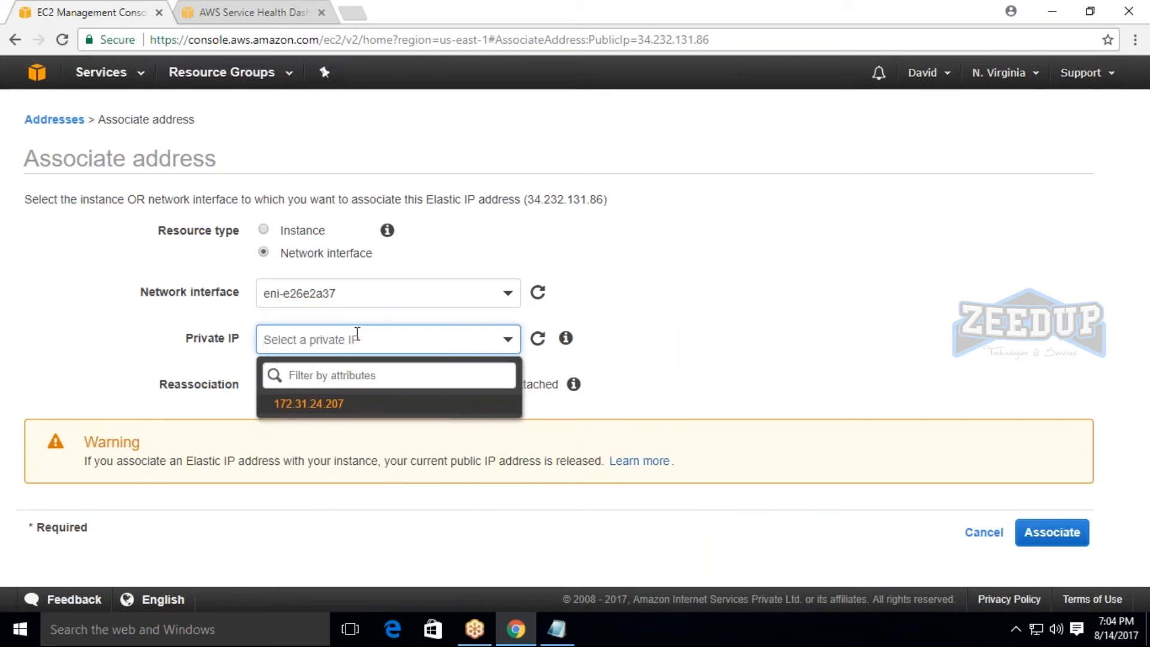
Associate the Elastic IP with network interface eni-758cc8a0 on private IP 172.31.18.218 and return to the address list.
left_click(360, 293)
scroll(335, 510, "down", 1)
left_click(335, 512)
left_click(358, 337)
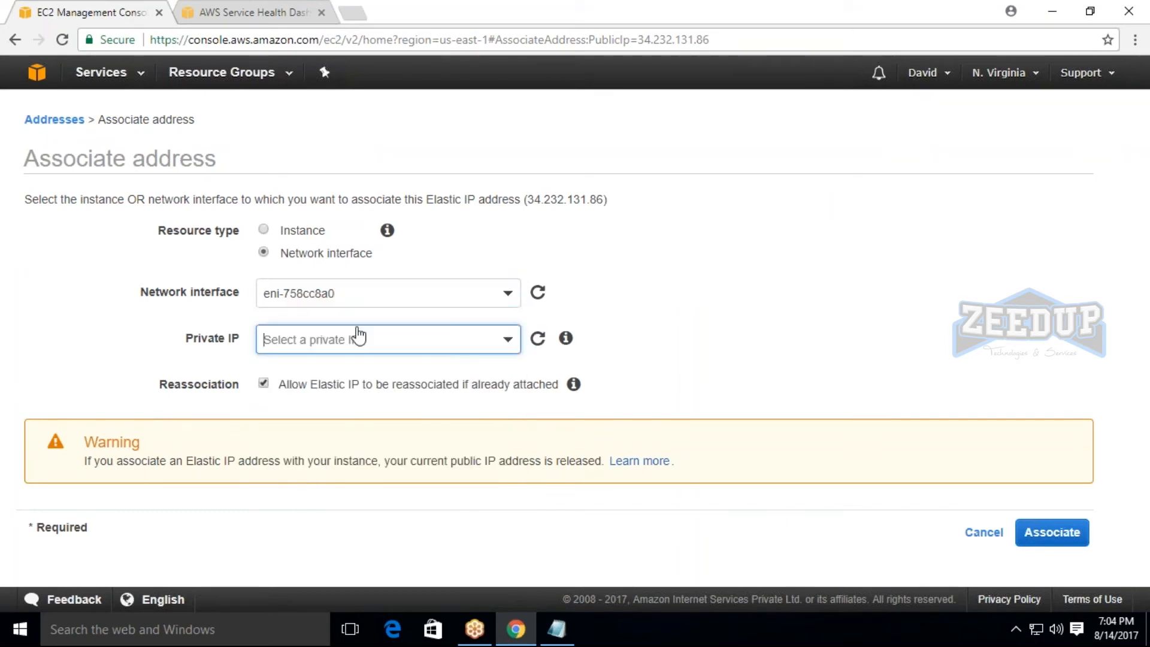
left_click(337, 399)
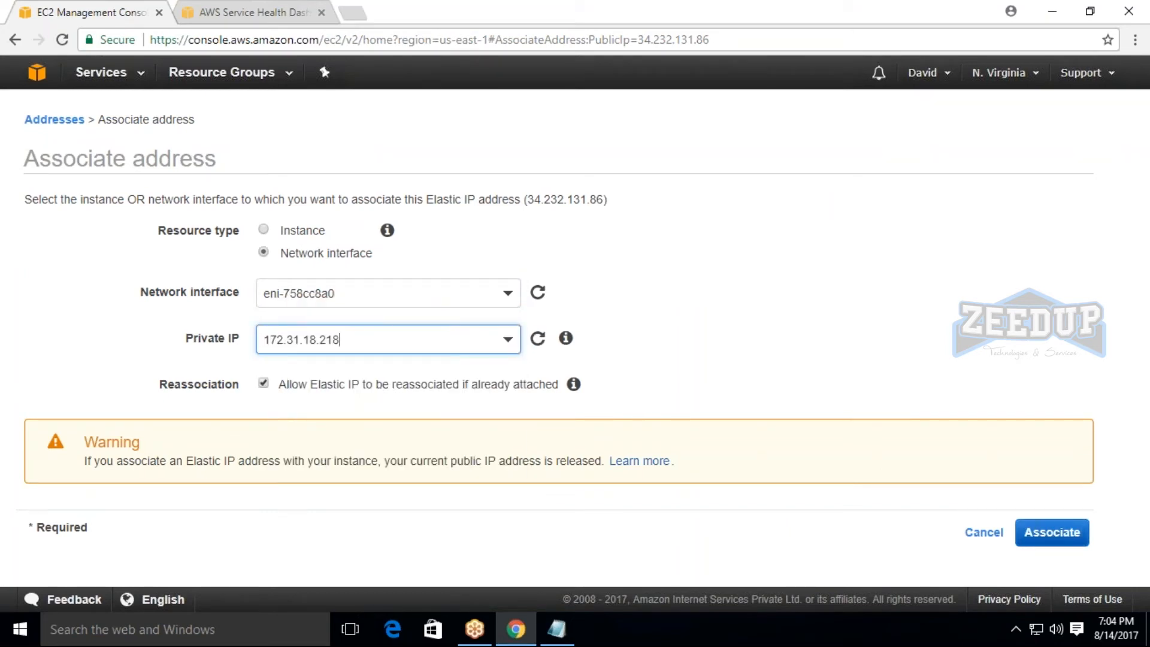
left_click(1052, 532)
left_click(789, 266)
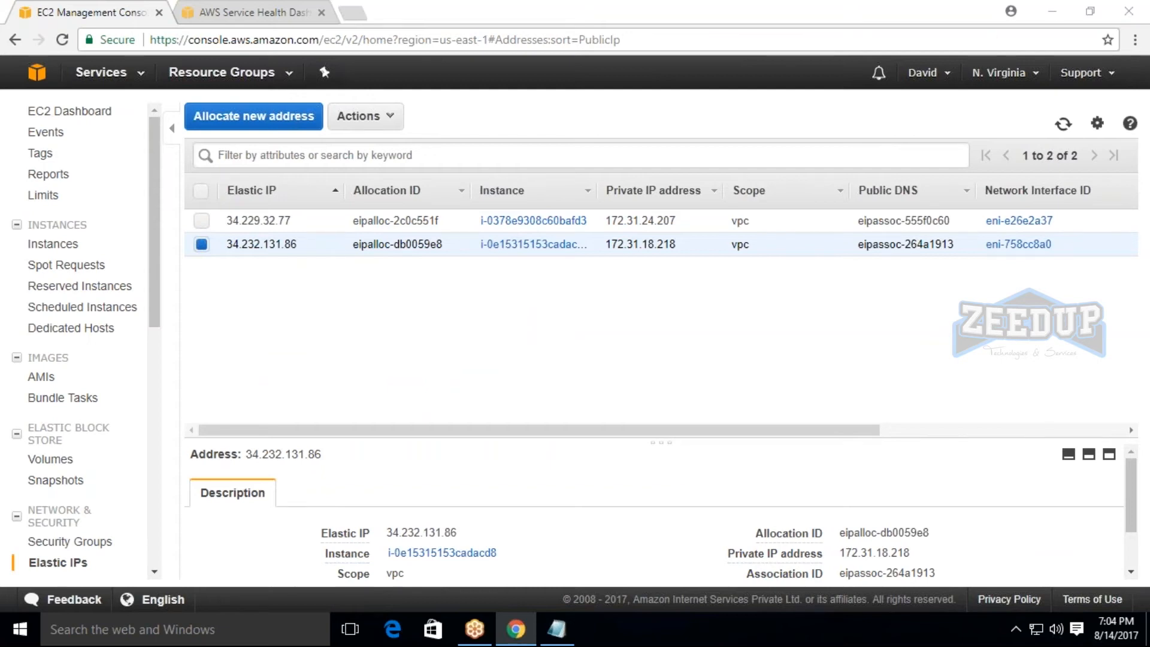
Show the list of EC2 instances, and minimize the browser window.
left_click(1012, 11)
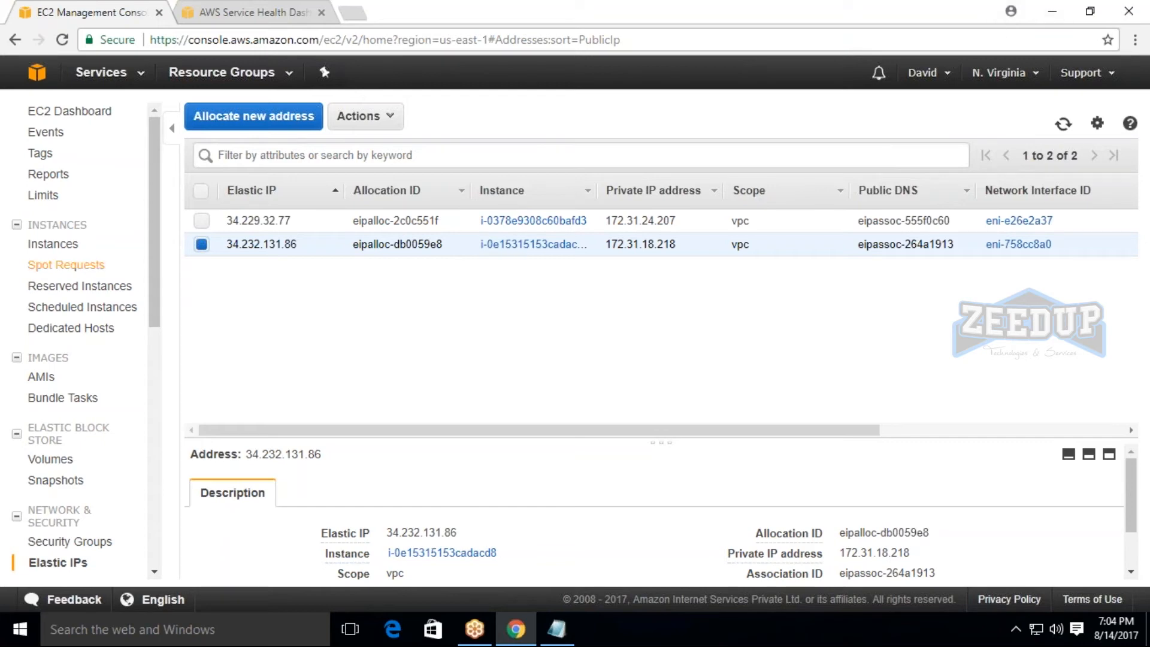
left_click(55, 244)
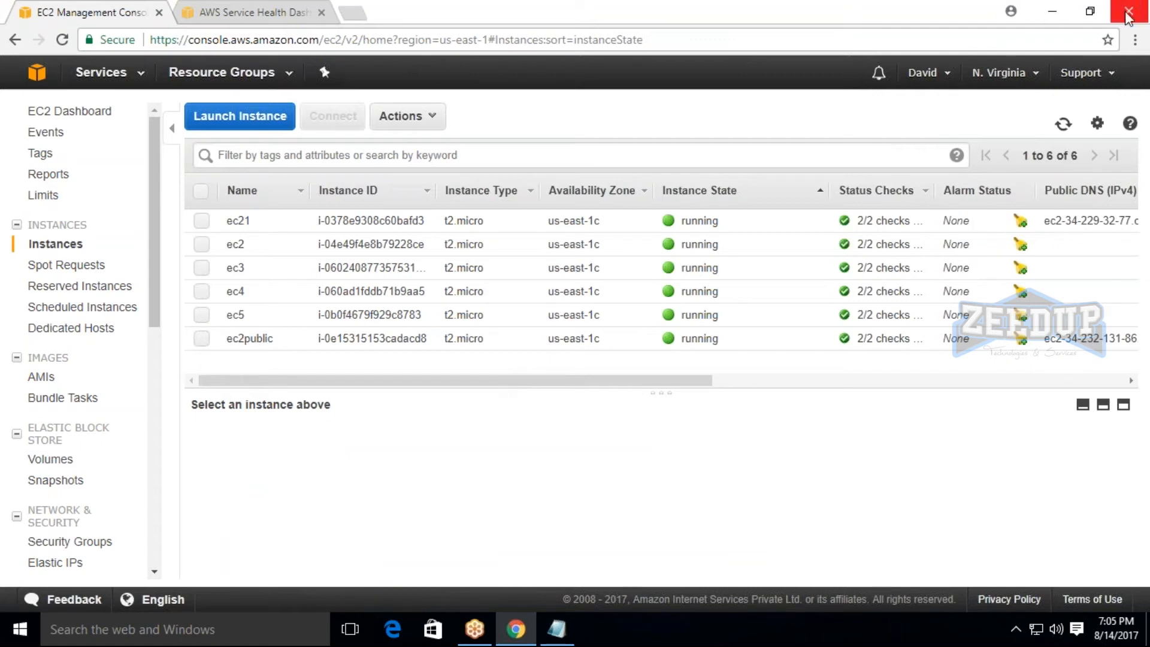
left_click(1066, 10)
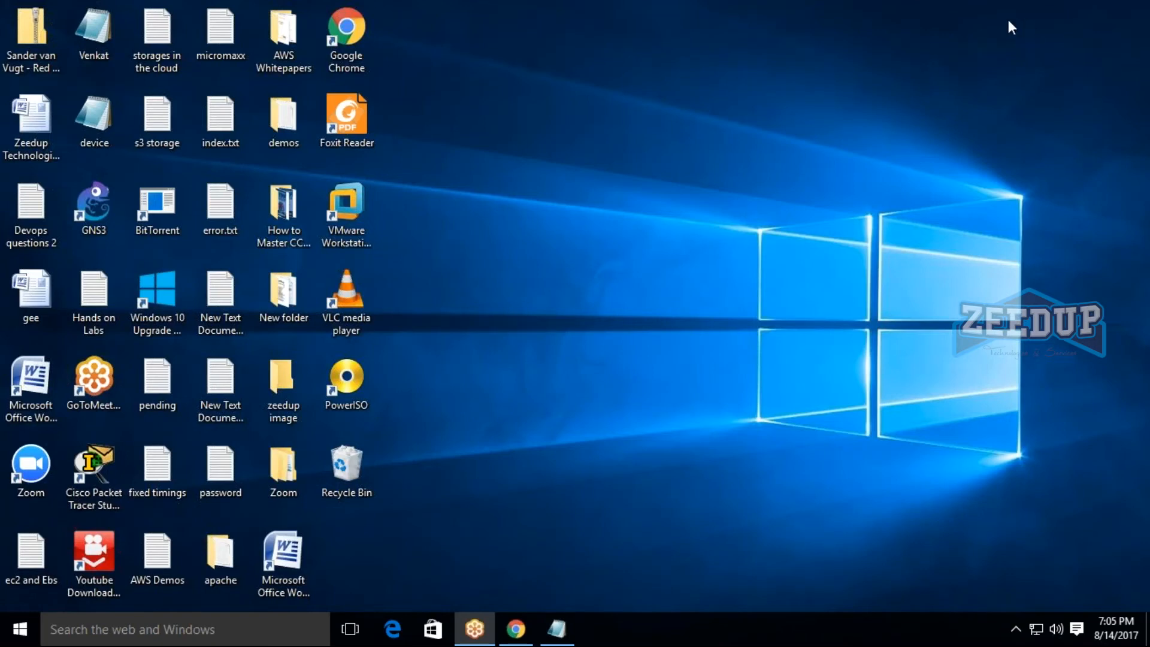
Run ipconfig in a new command prompt and highlight the computer's IPv4 address.
key("super+r")
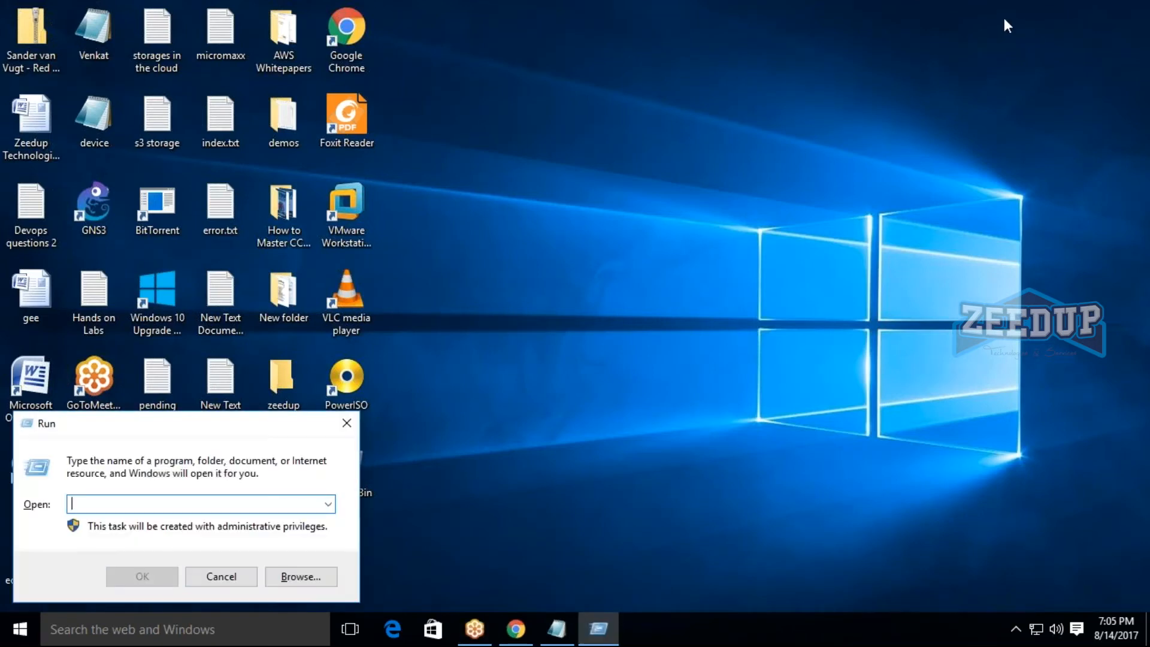
type("cmd")
key("Return")
type("i")
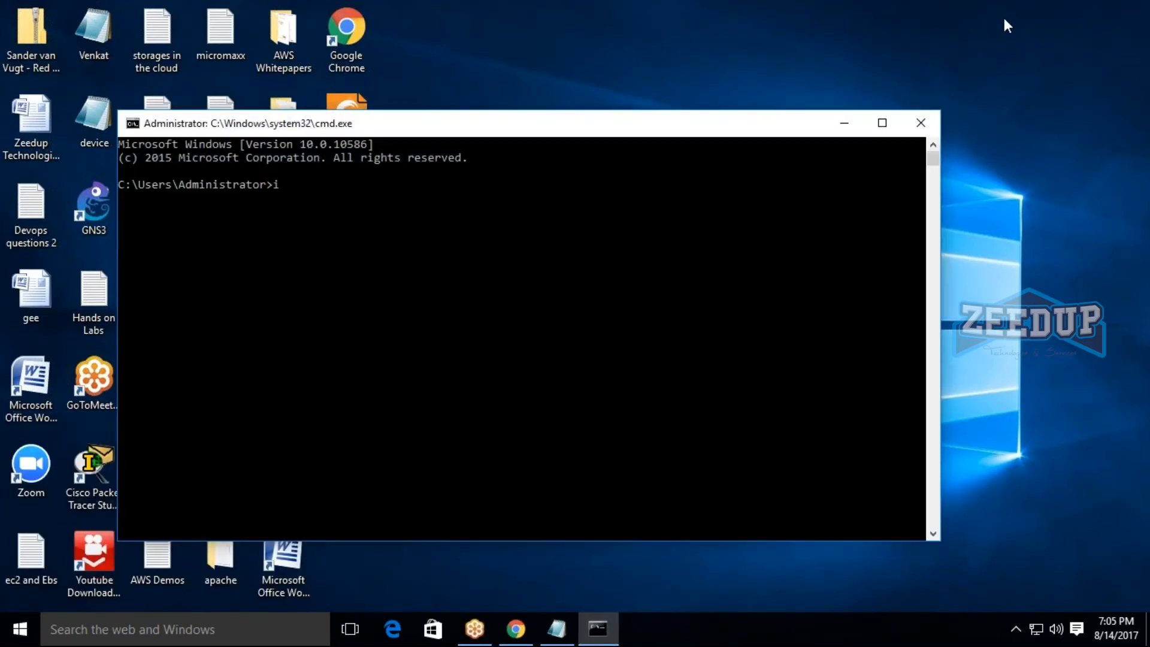
type("pconfig")
key("Return")
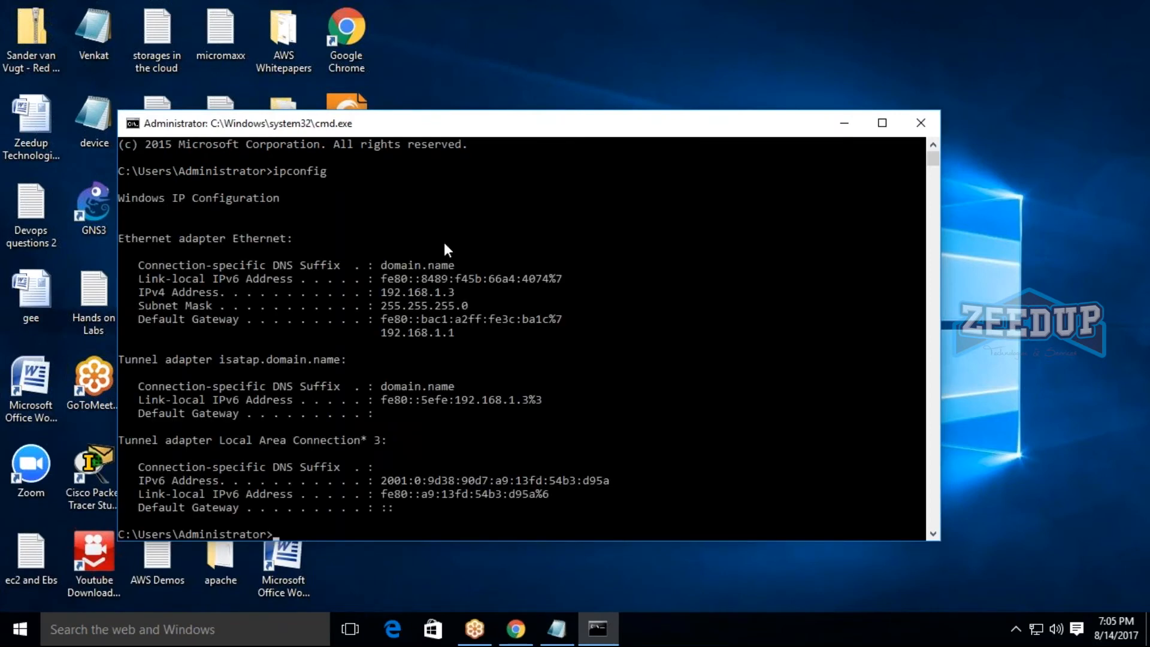
left_click_drag(383, 290, 470, 298)
left_click(471, 297)
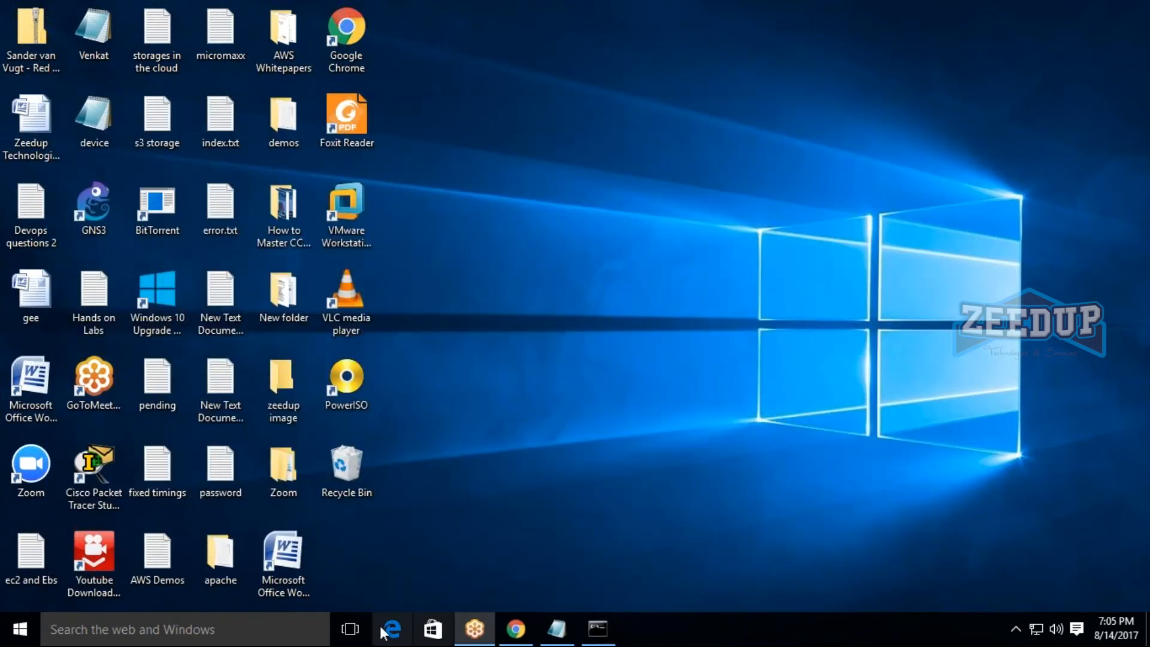
Switch back to the browser and search Google for "show my ip add" in a new tab.
left_click(844, 123)
left_click(510, 630)
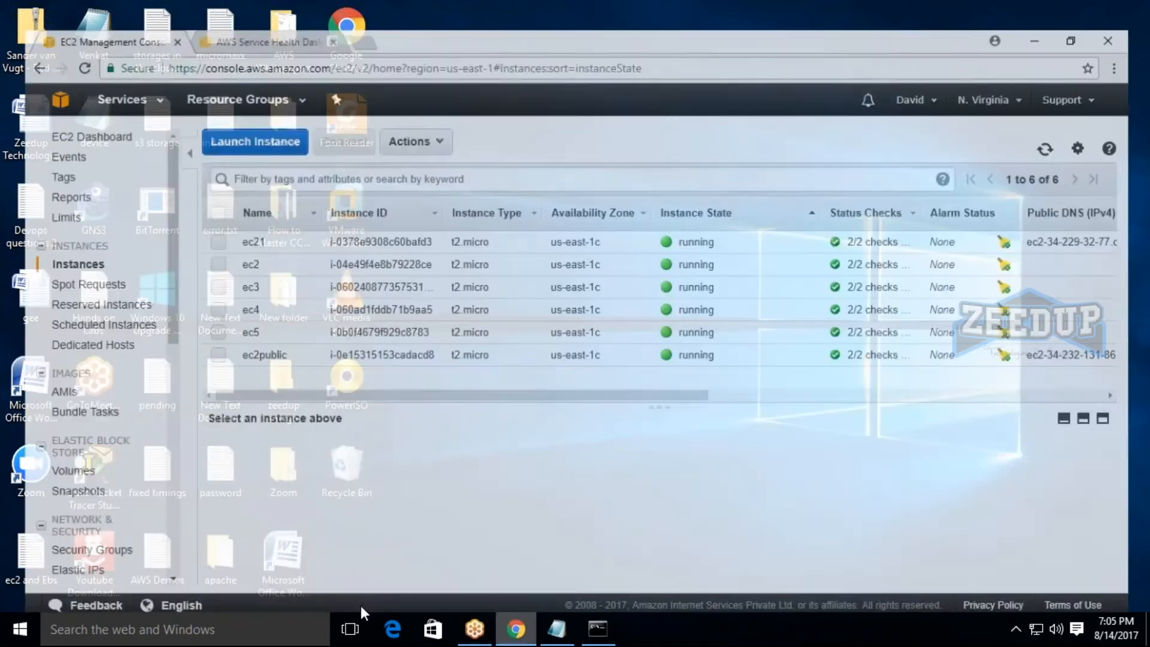
left_click(353, 13)
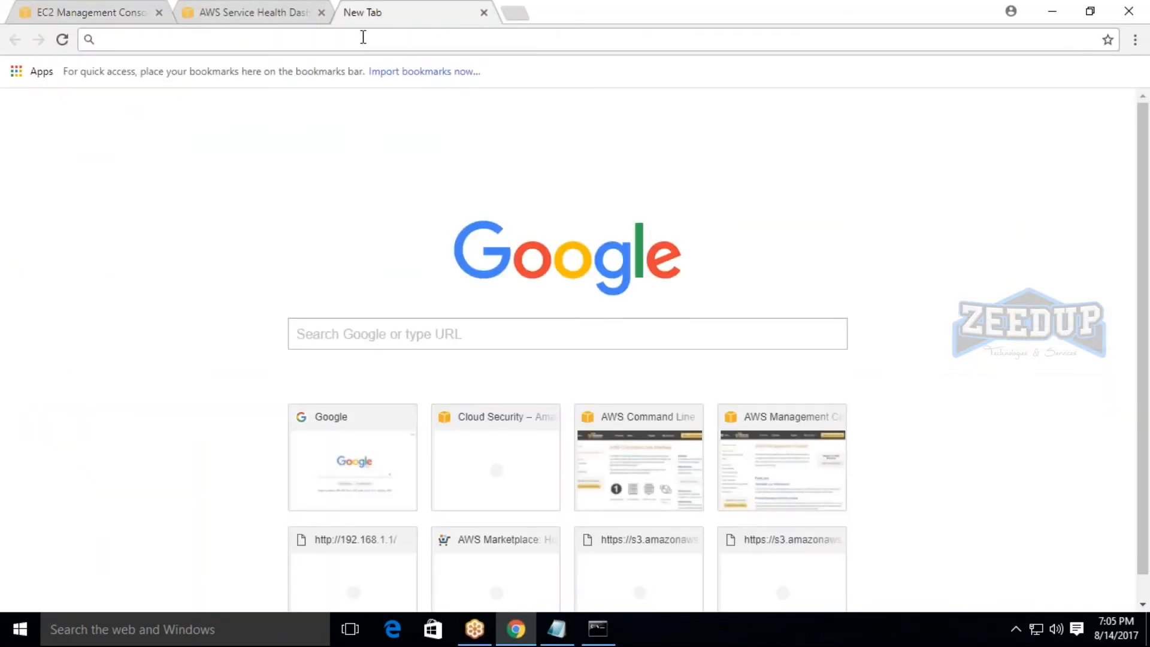
type("google.com")
key("Return")
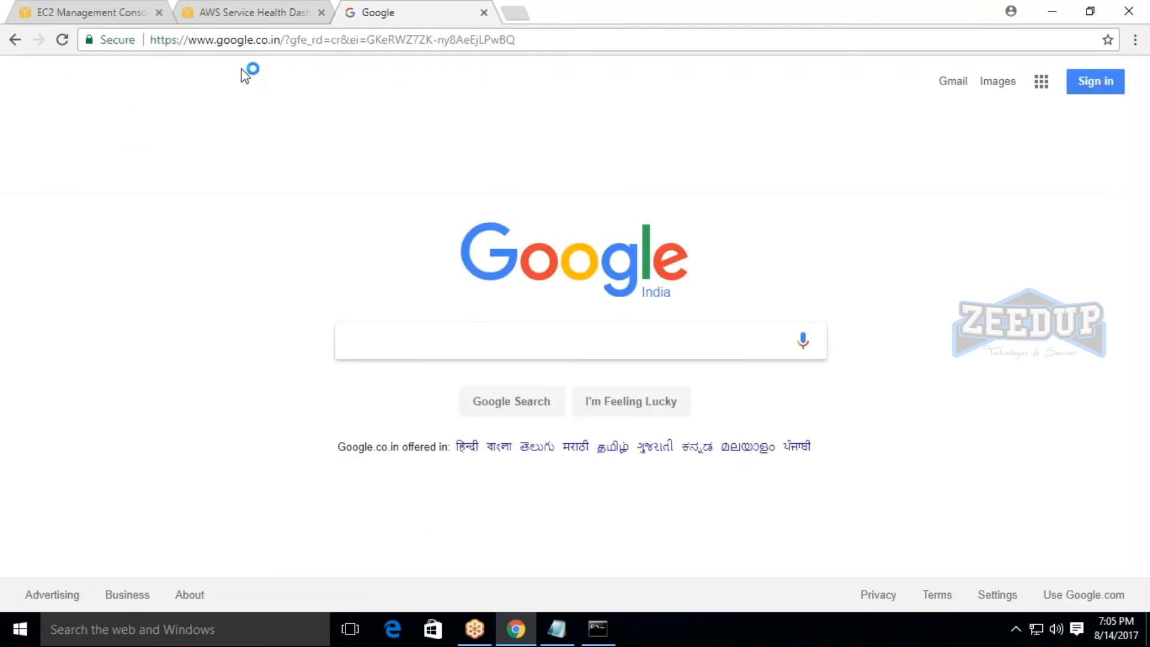
type("show my ip add")
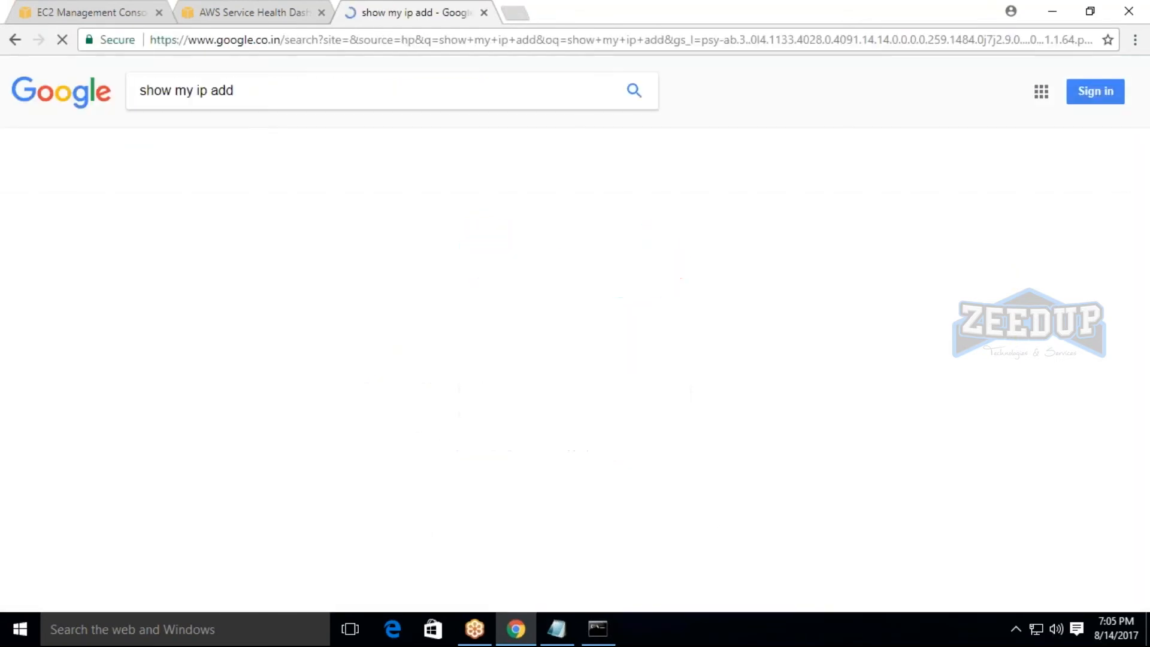
Highlight the public IP address shown above the search results.
left_click_drag(118, 243, 336, 234)
left_click(309, 231)
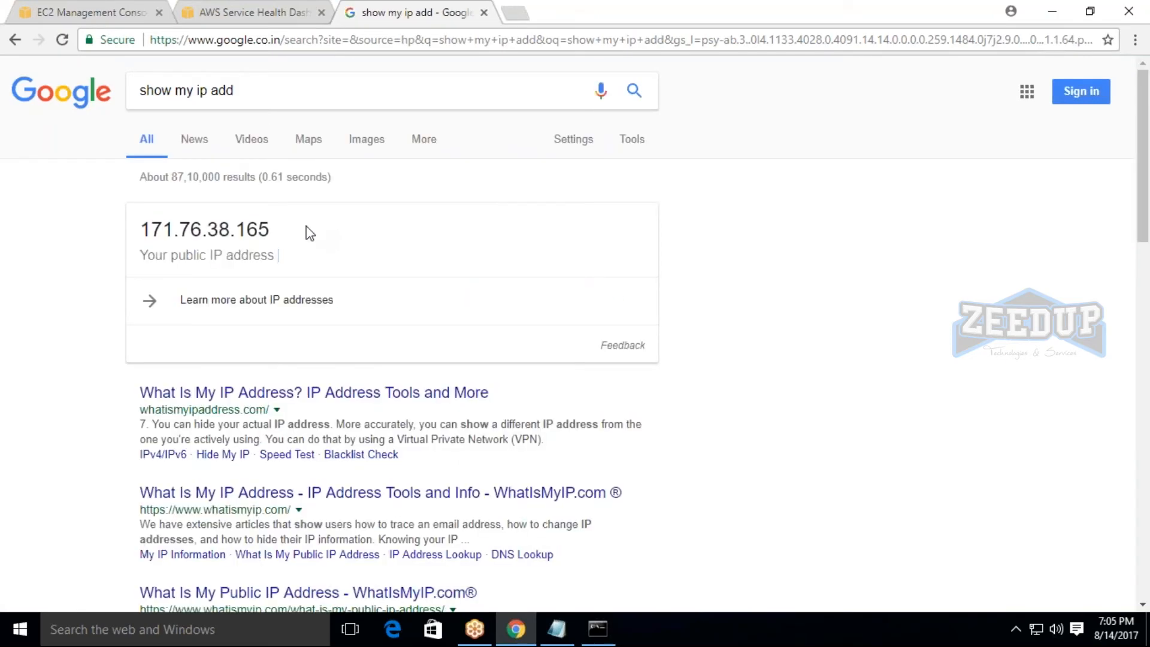
left_click_drag(151, 229, 314, 231)
left_click(314, 231)
left_click_drag(135, 229, 291, 218)
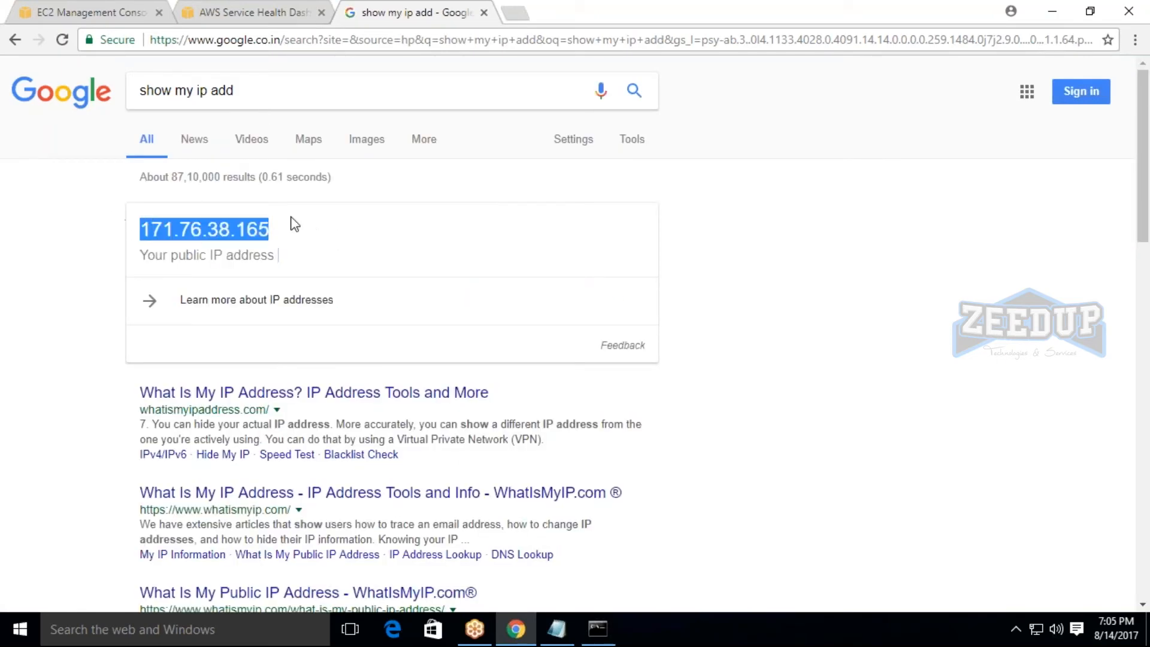
left_click(291, 218)
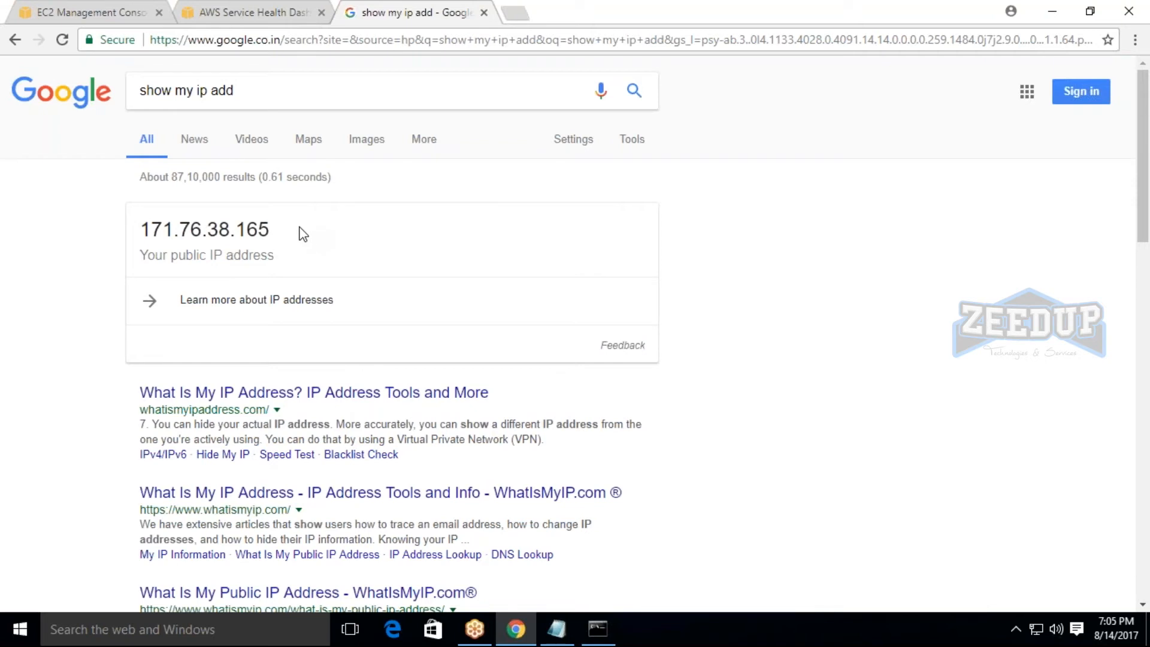
left_click_drag(128, 239, 303, 250)
left_click(302, 249)
double_click(144, 228)
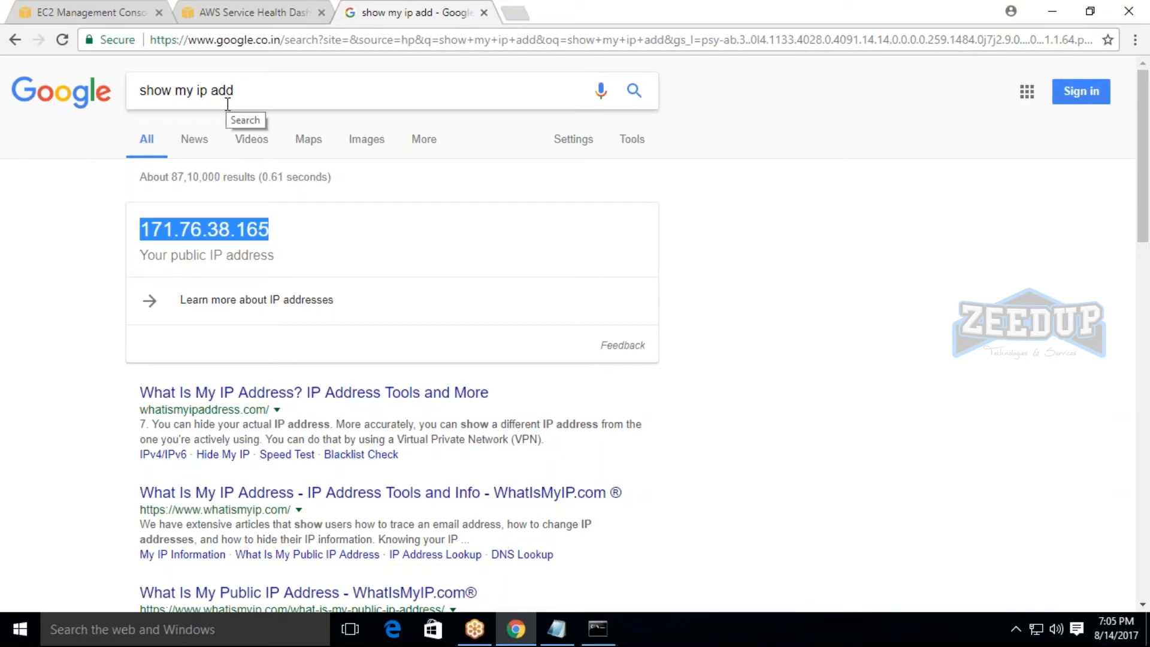
Compare the command prompt's IPv4 address with the public IP in the browser, and return to the EC2 instances list.
left_click(597, 628)
left_click_drag(387, 114, 646, 131)
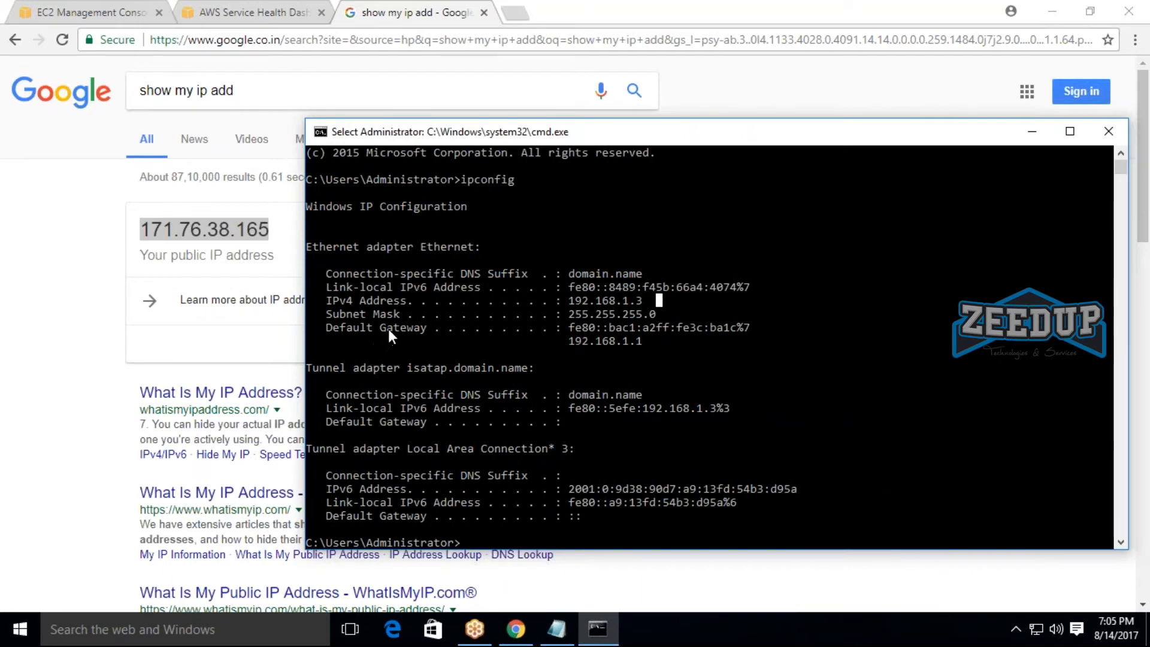
left_click(516, 630)
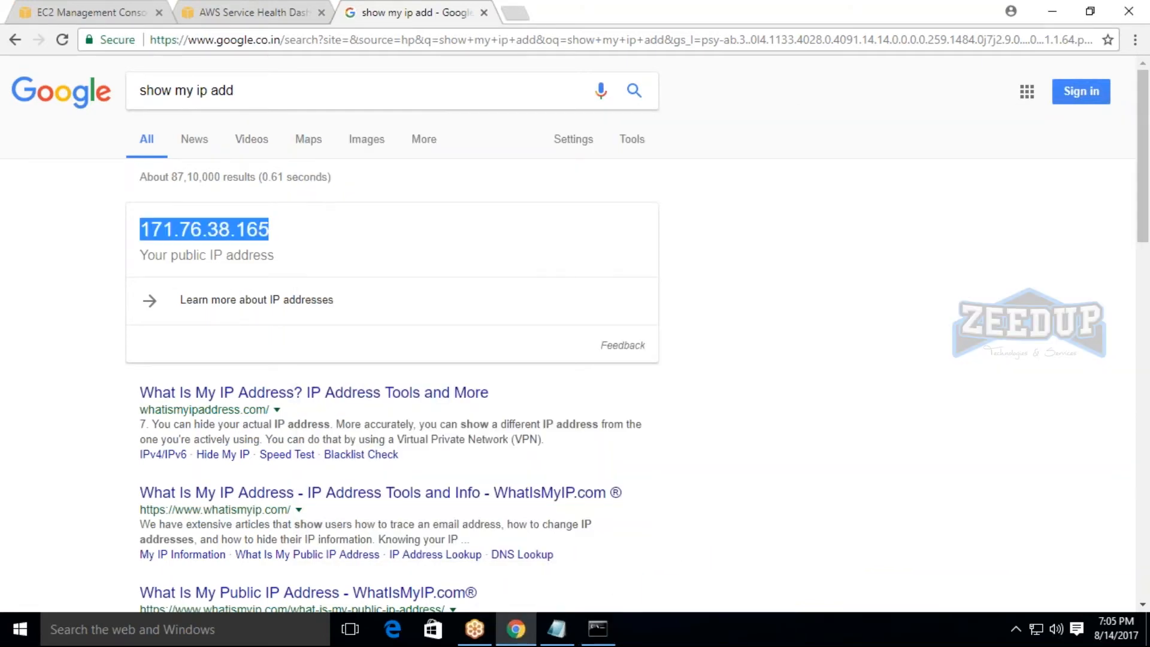
left_click(282, 9)
left_click(114, 11)
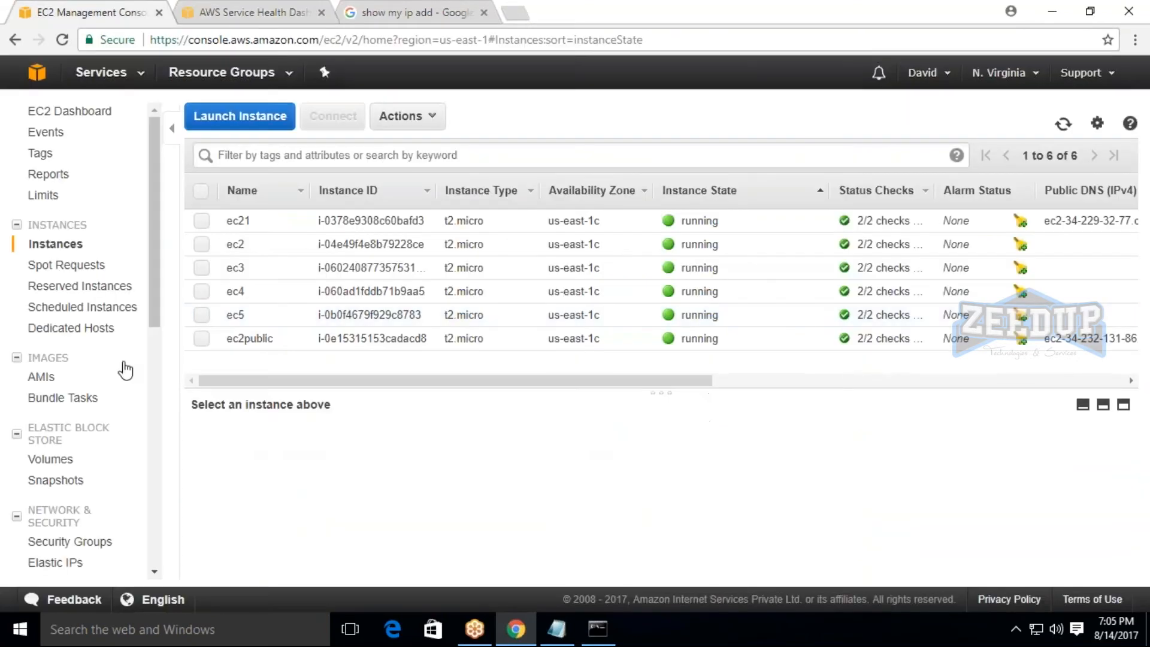
left_click(455, 12)
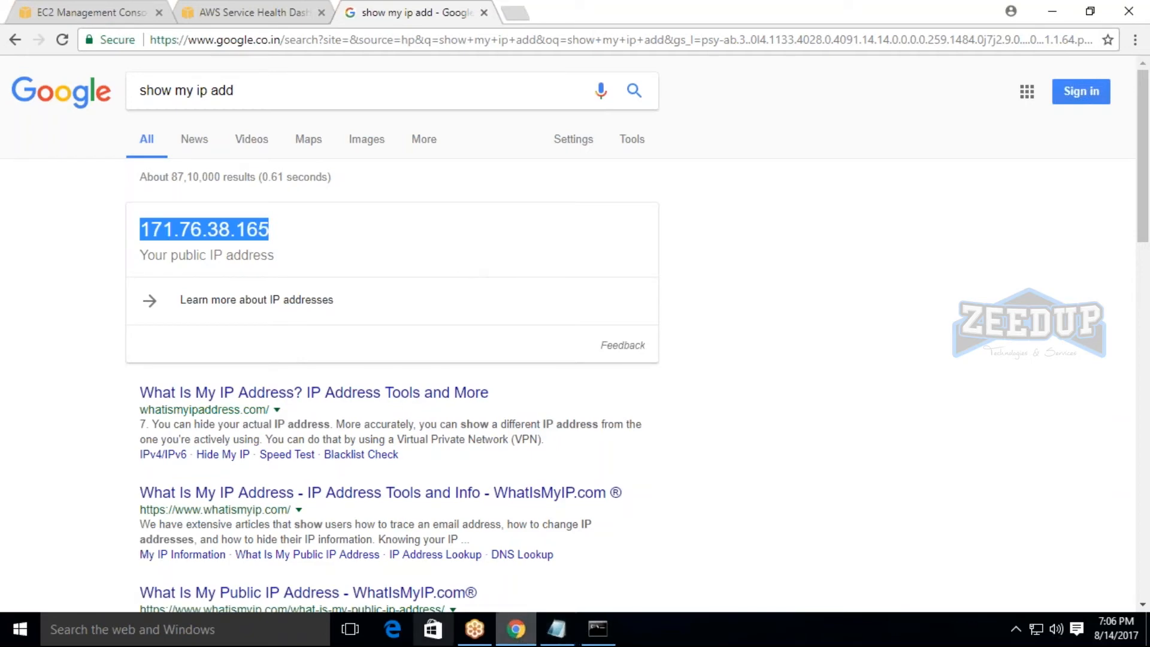
left_click(102, 12)
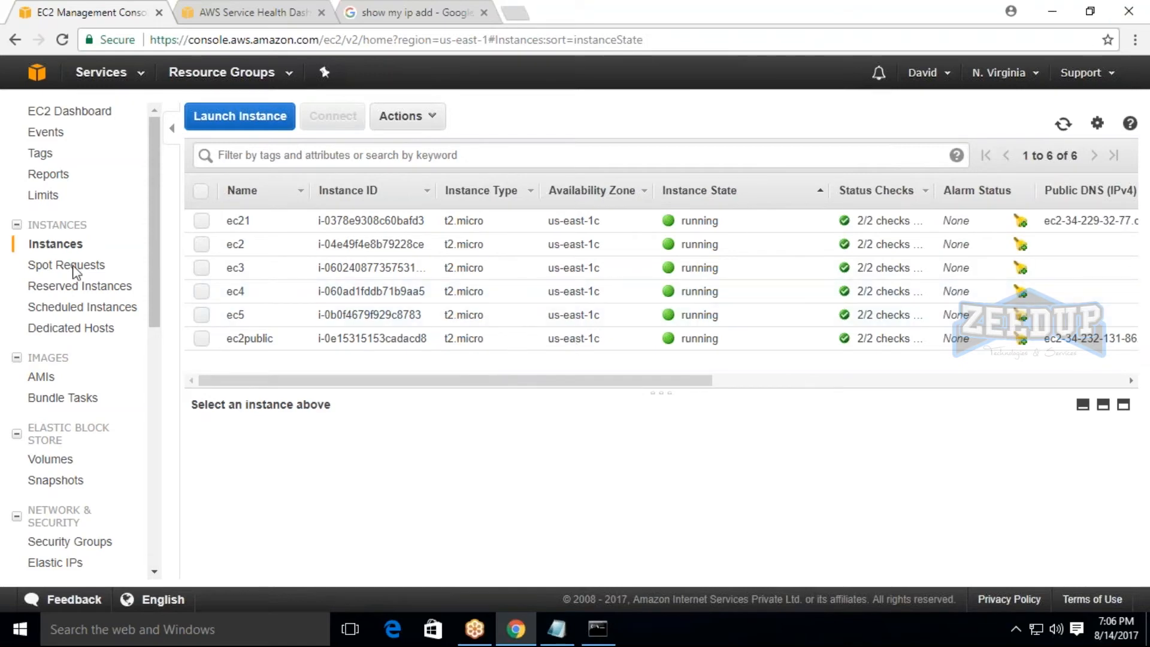
Switch to the Notepad notes and add two blank lines after the Elastic ip line.
left_click(556, 629)
left_click(180, 418)
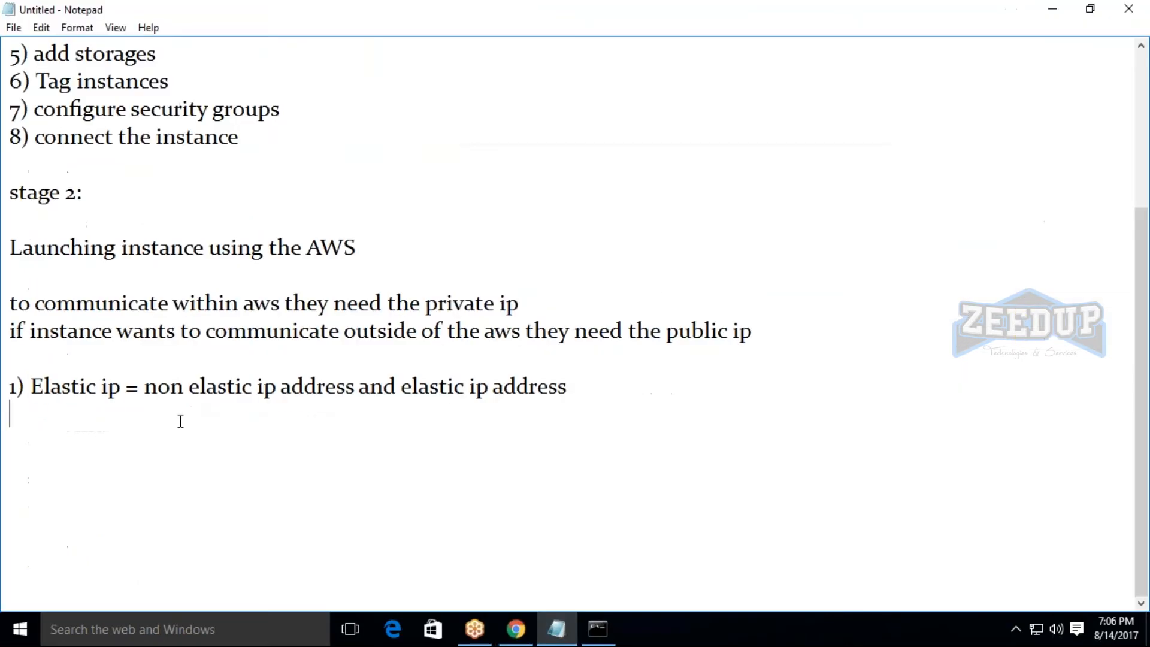
left_click(570, 388)
key("Return")
key("Return")
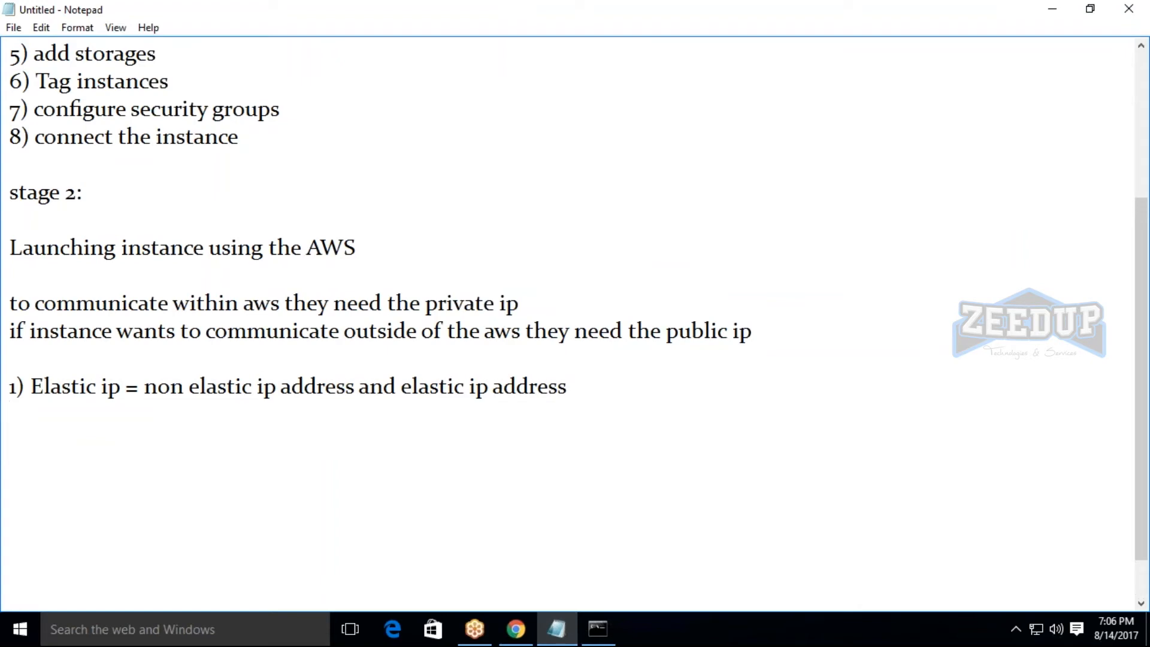
Review the eight agenda items in the notes by highlighting them, and return to the Elastic ip line.
scroll(311, 459, "up", 3)
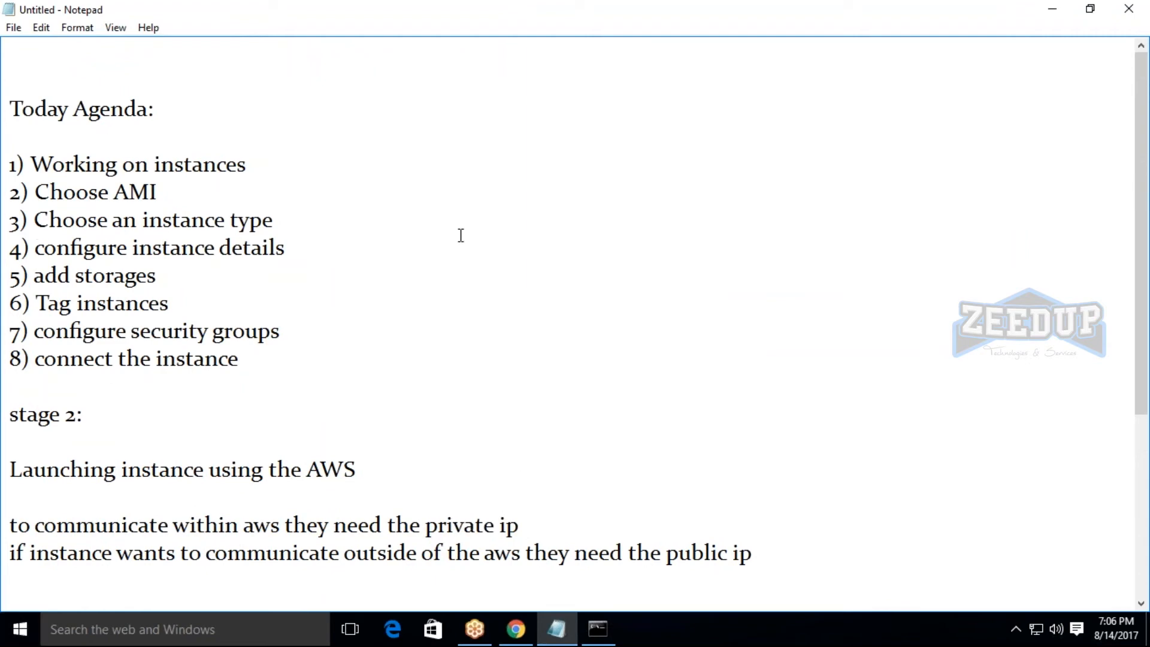
left_click_drag(30, 164, 376, 349)
left_click(376, 350)
scroll(330, 365, "down", 3)
left_click(54, 358)
Add the heading "EBS Storages" below the Elastic ip line, followed by blank lines.
left_click(655, 364)
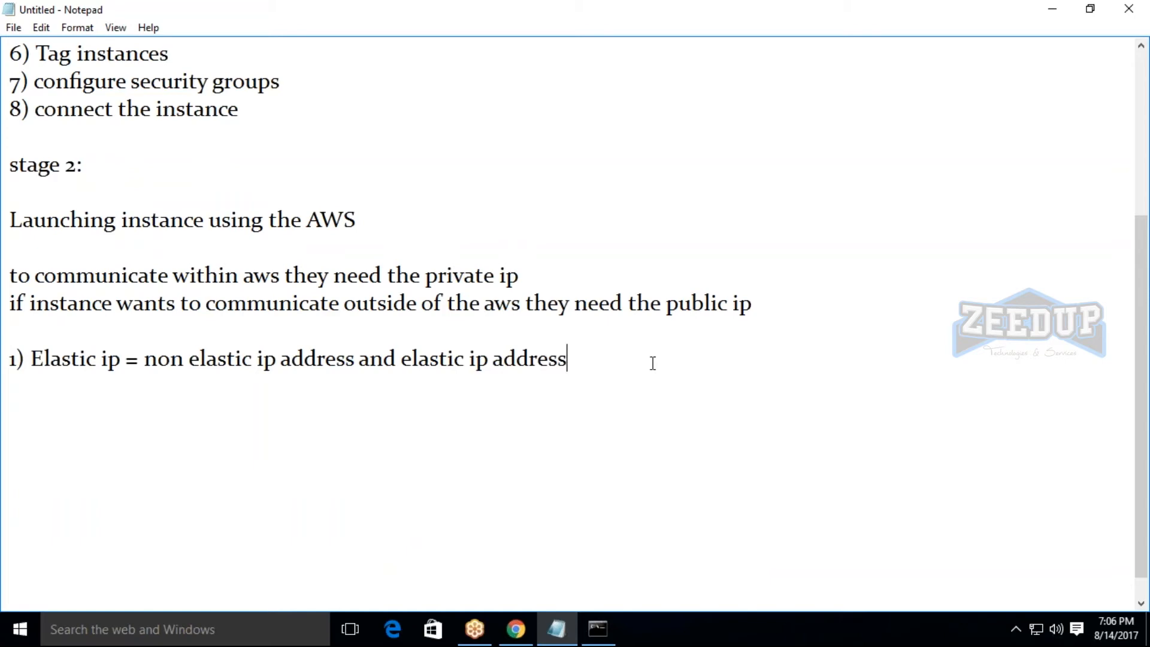
key("Return")
key("Return")
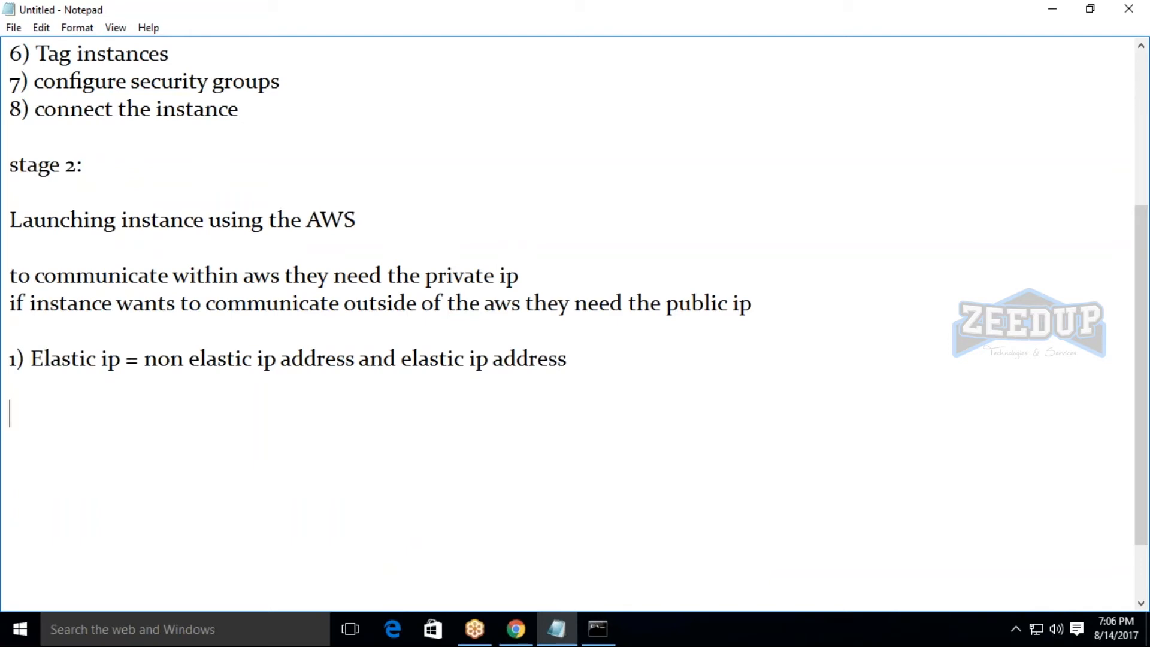
type("EBS sT")
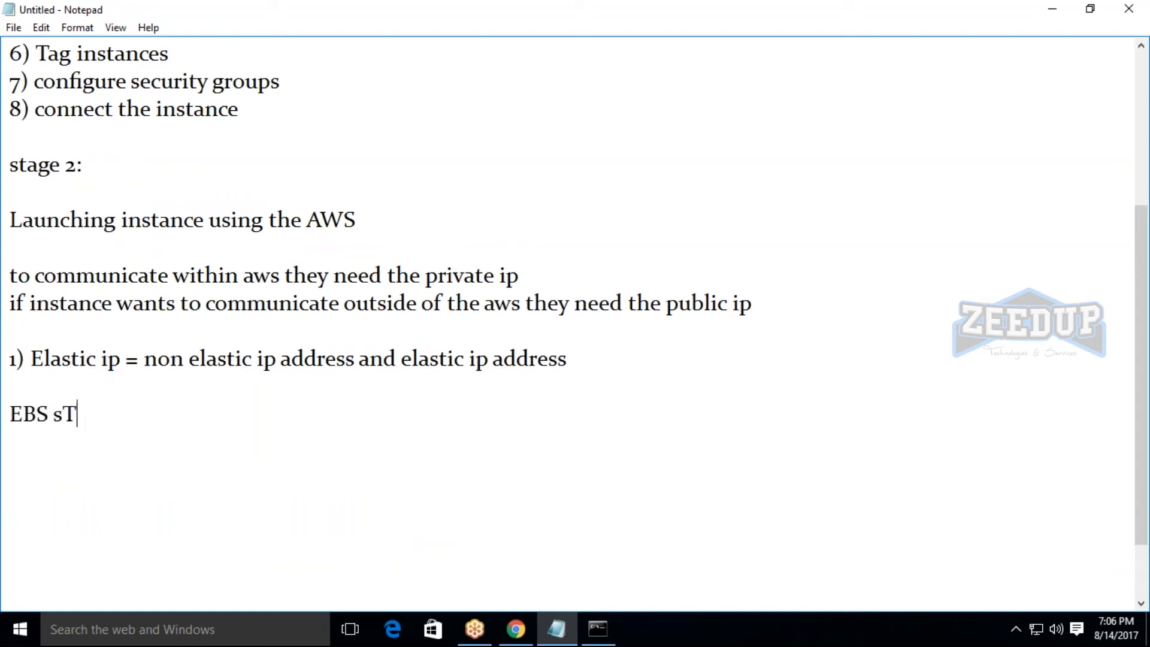
type("ORAGES")
key("BackSpace")
key("BackSpace")
key("BackSpace")
key("BackSpace")
key("BackSpace")
key("BackSpace")
key("BackSpace")
key("BackSpace")
type("Storages")
key("Return")
key("Return")
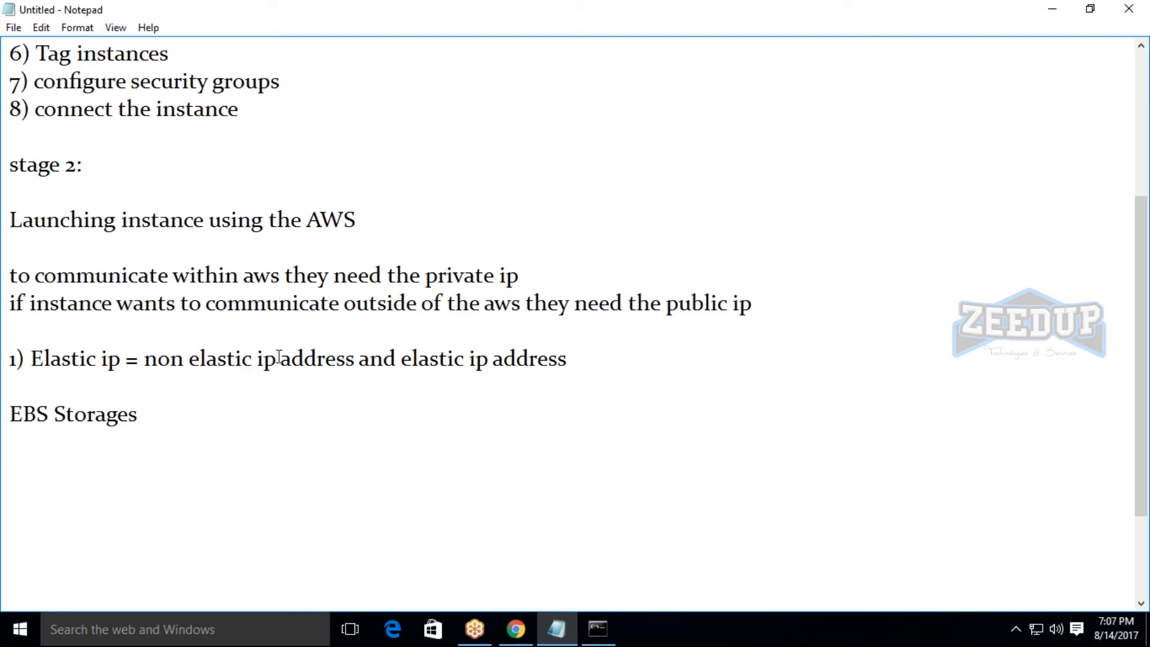
Switch back to the EC2 console in the browser and open the list of all AWS services.
left_click(516, 630)
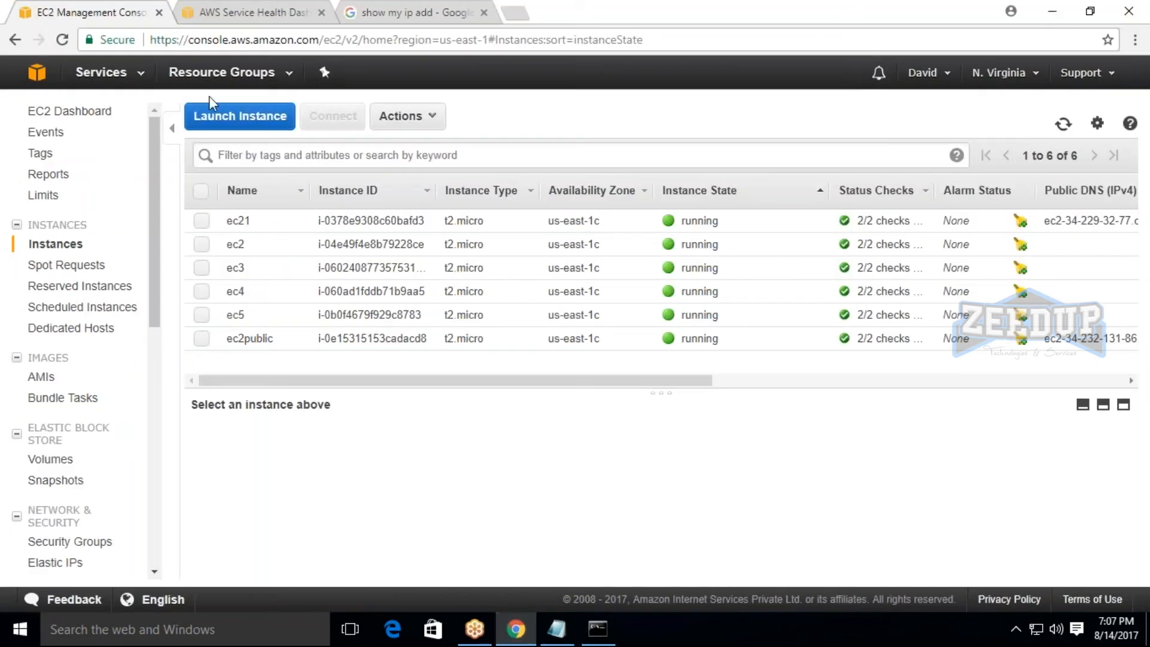
left_click(91, 79)
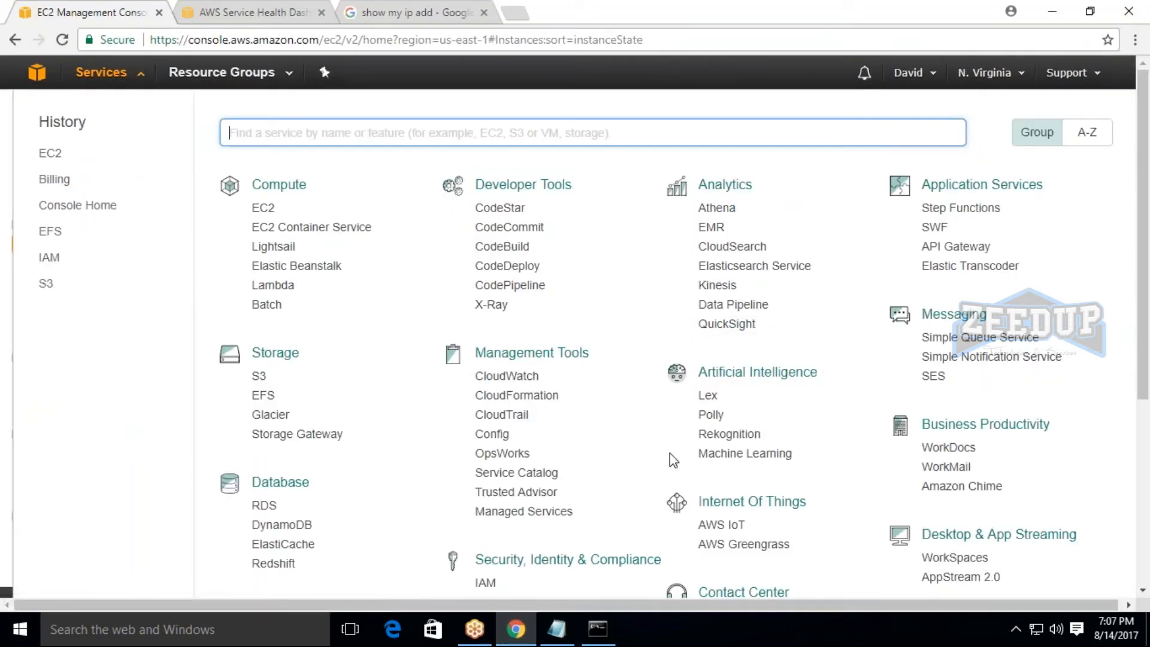
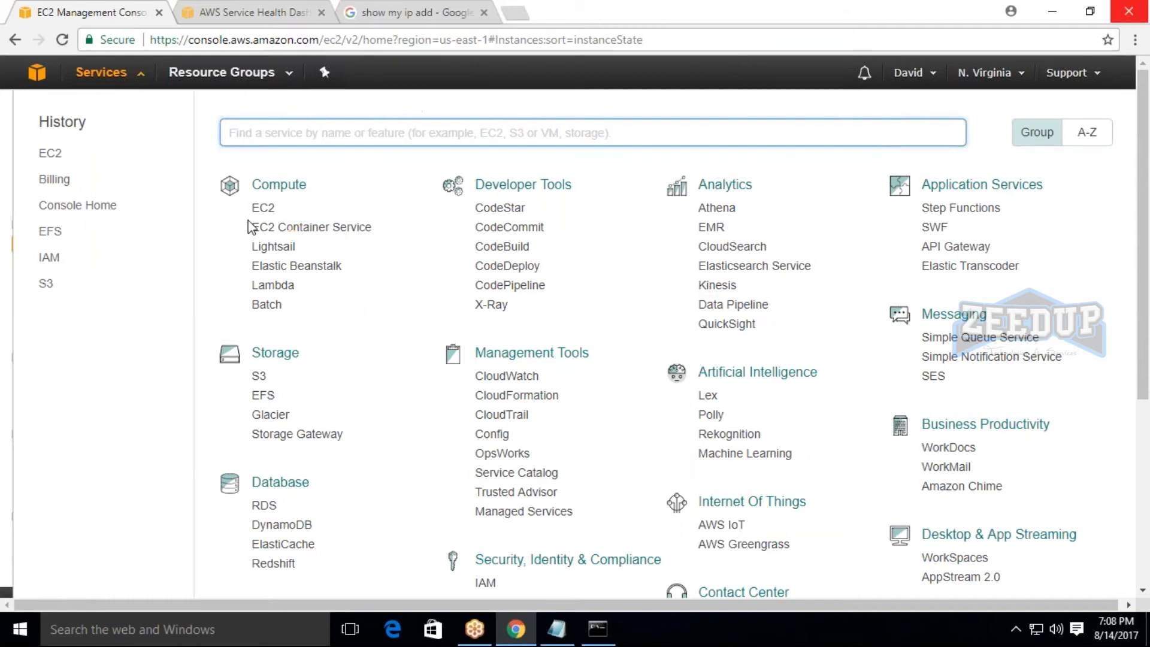
Open the EC2 service and show its list of Elastic Block Store volumes.
left_click(262, 208)
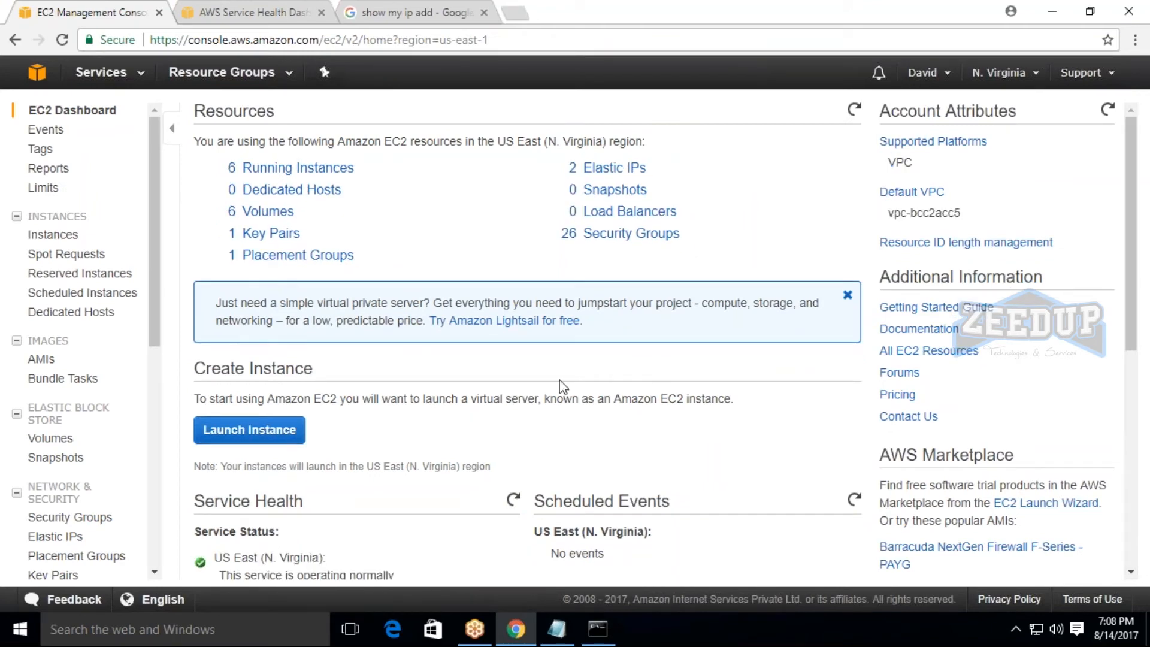
scroll(36, 479, "down", 3)
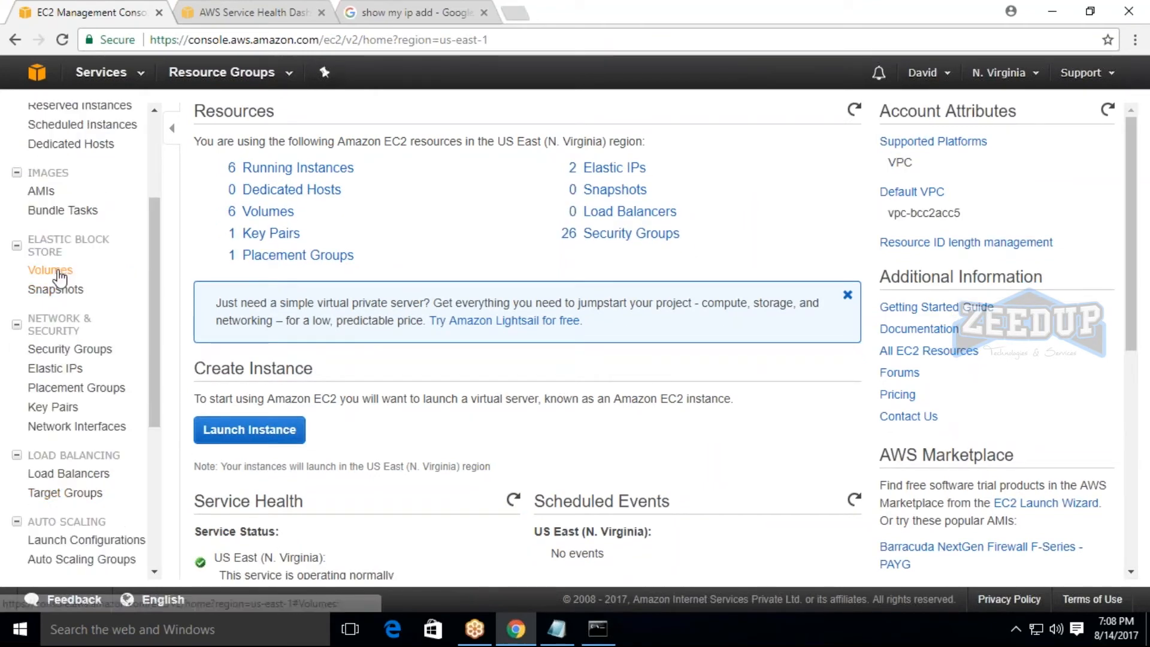
left_click(54, 270)
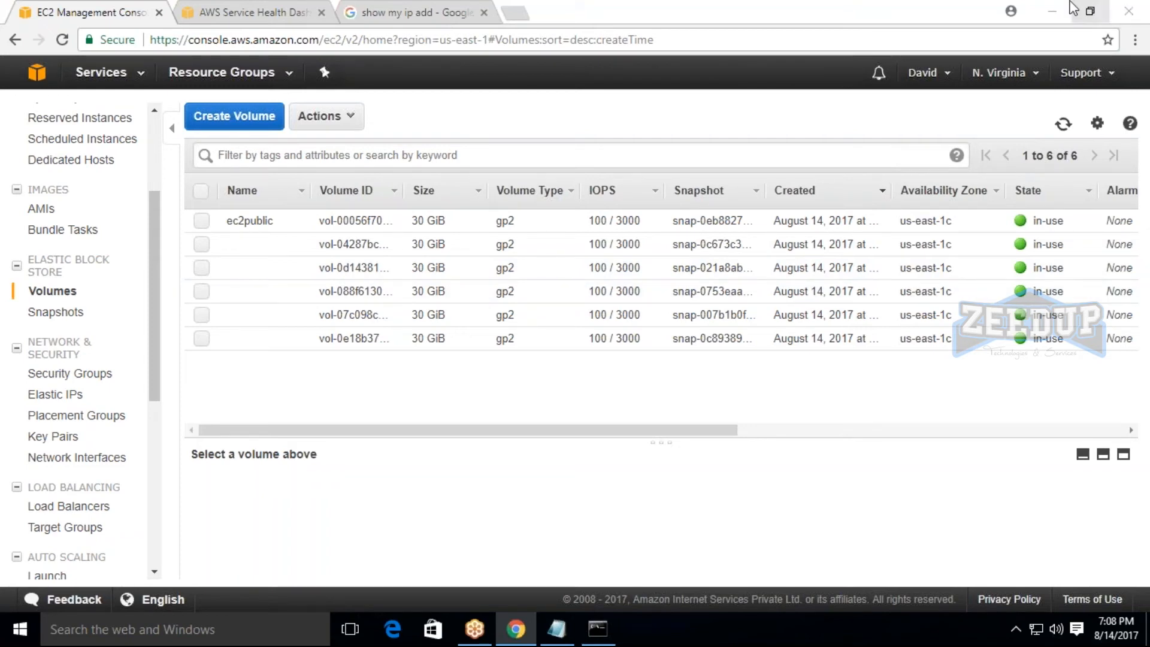
Leave the browser for File Explorer and show the drives under This PC.
left_click(1053, 10)
left_click(1053, 10)
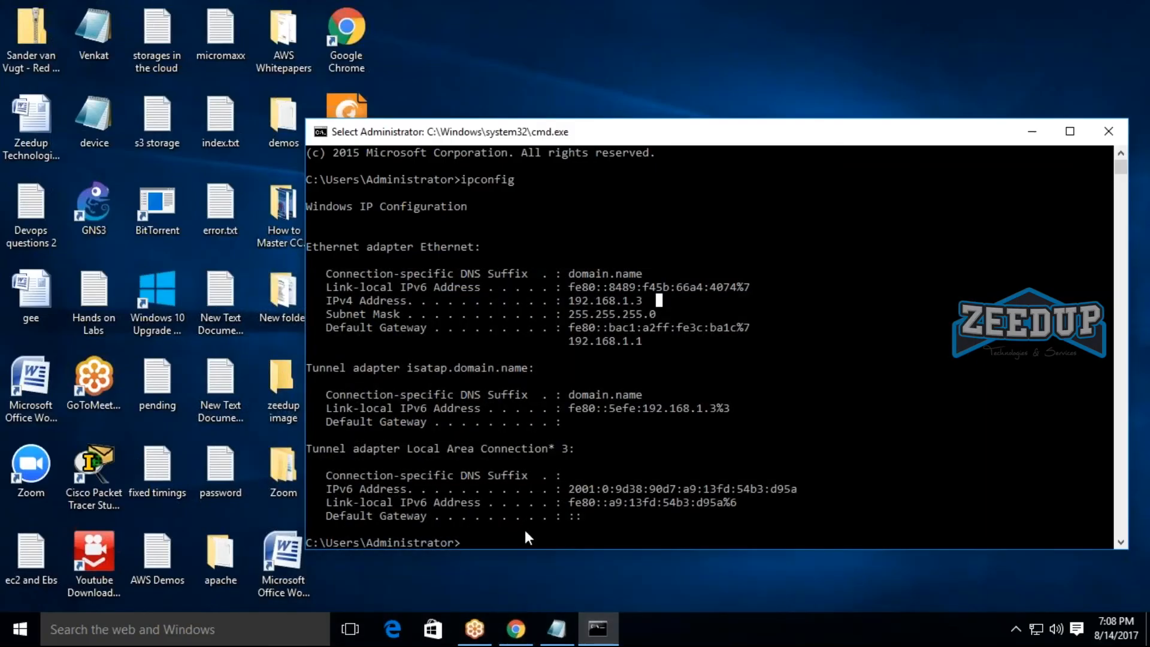
key("super+e")
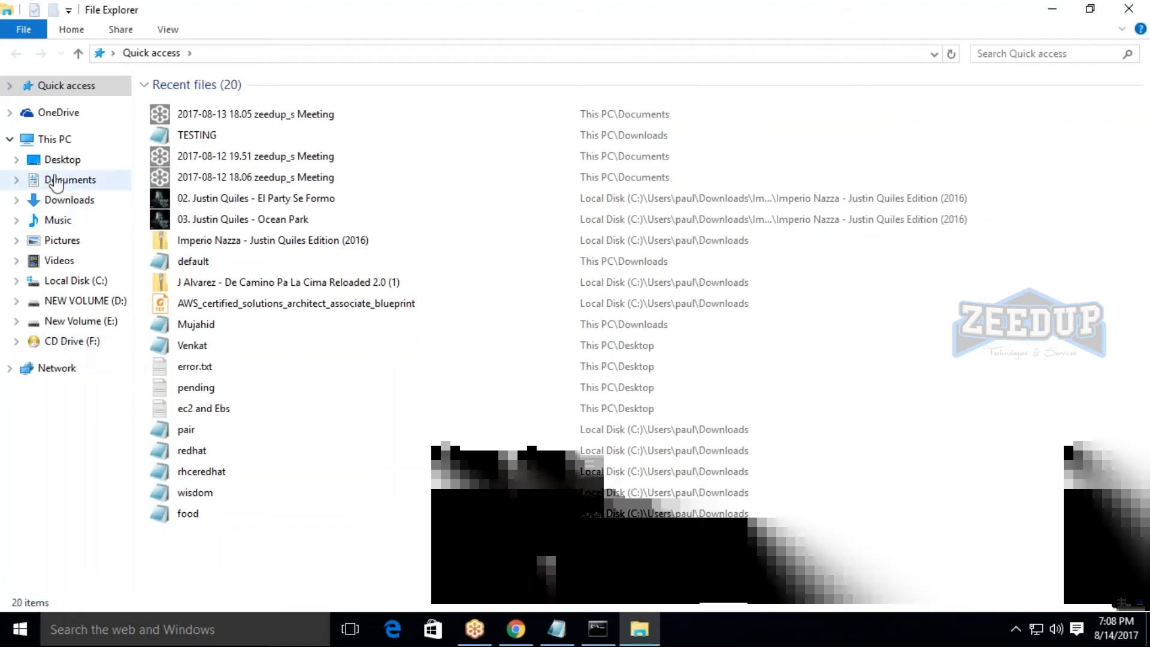
left_click(53, 141)
left_click(463, 350)
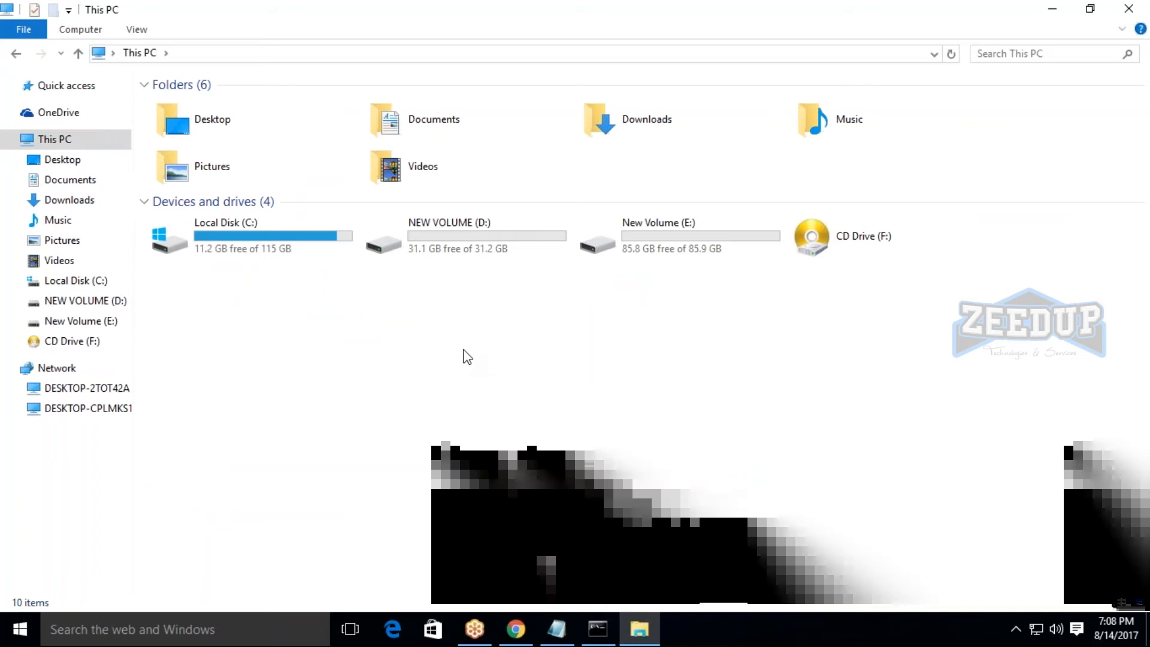
Examine the capacity and space usage in the properties of Local Disk (C:), and close them without changes.
left_click(229, 244)
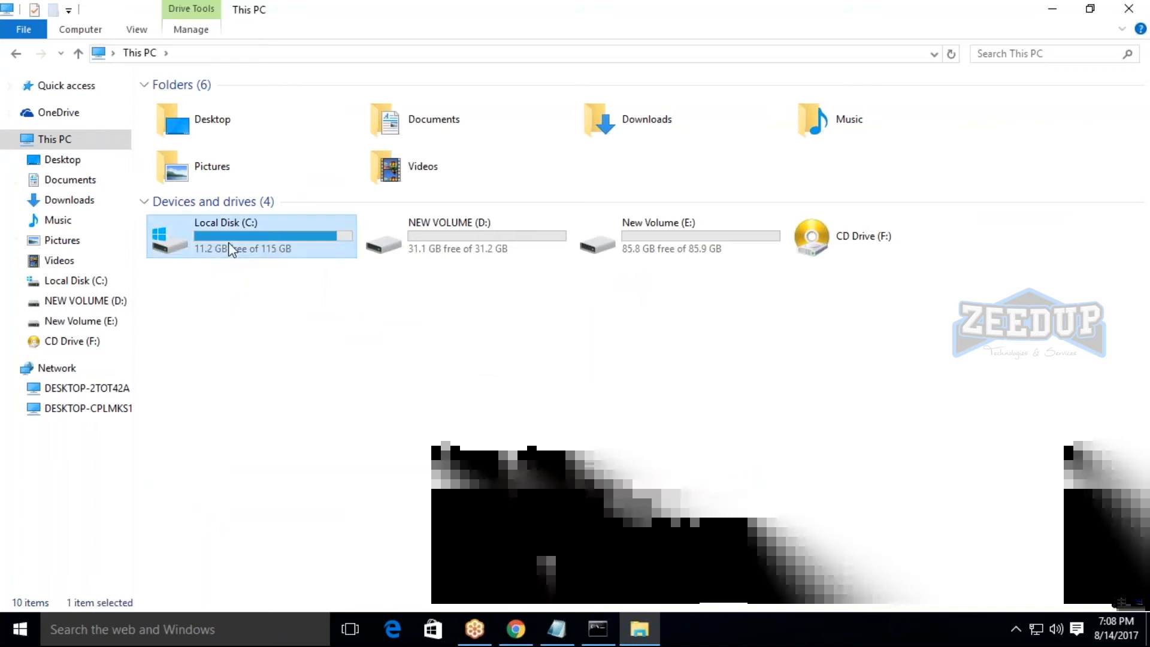
right_click(228, 242)
left_click(294, 523)
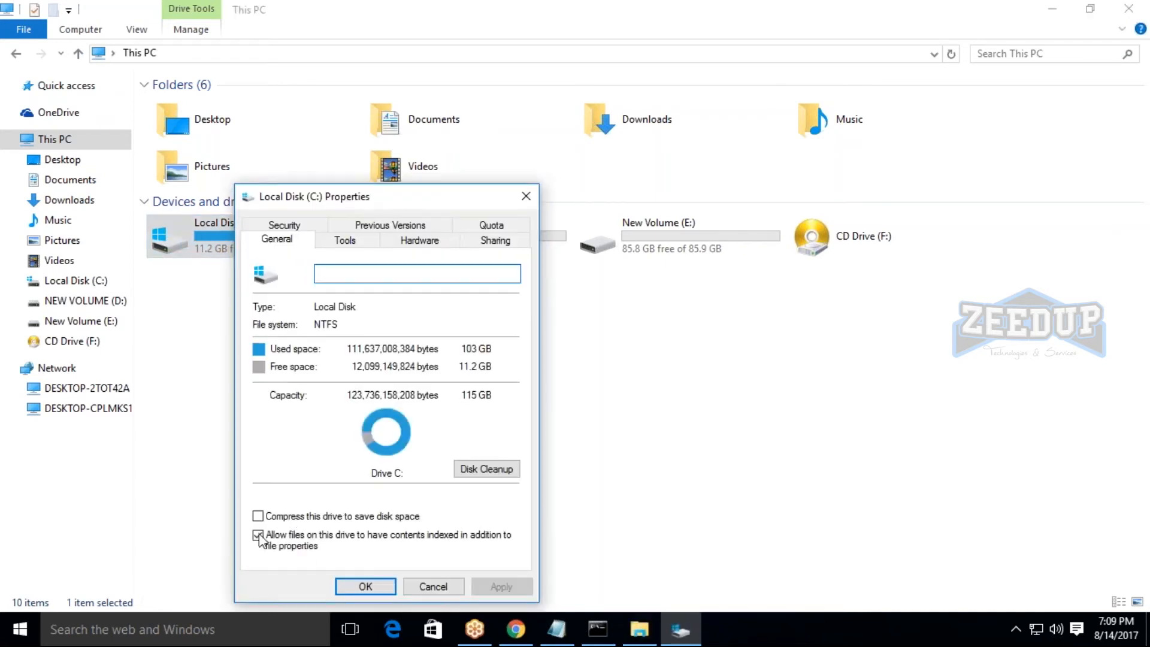
left_click_drag(391, 197, 550, 143)
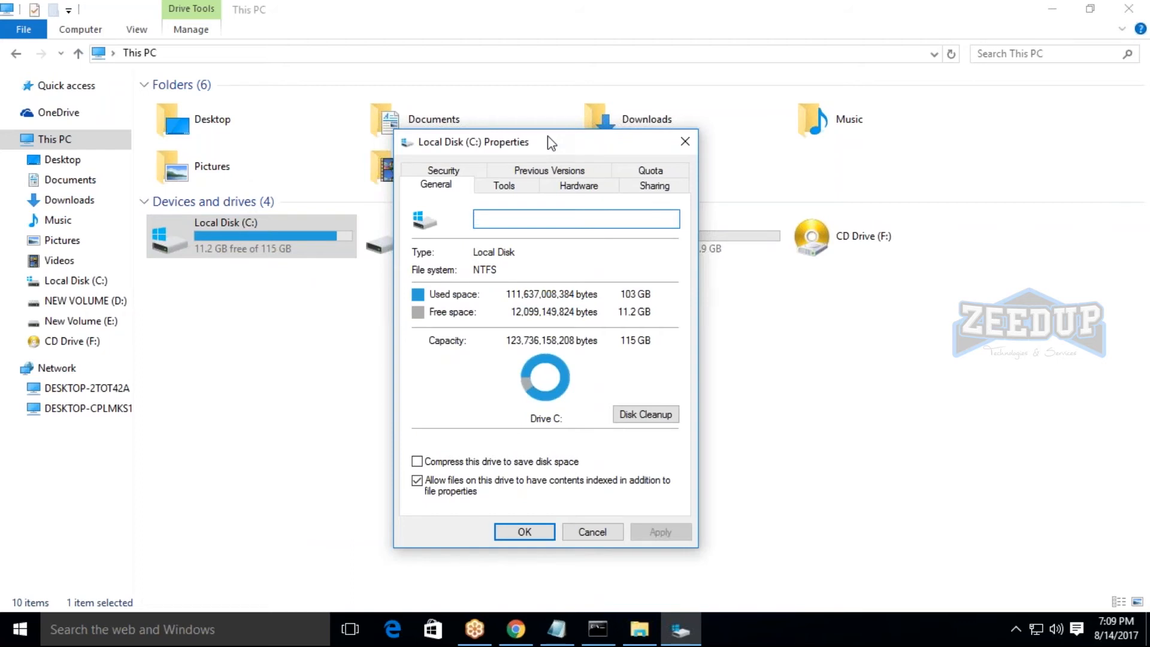
left_click(602, 535)
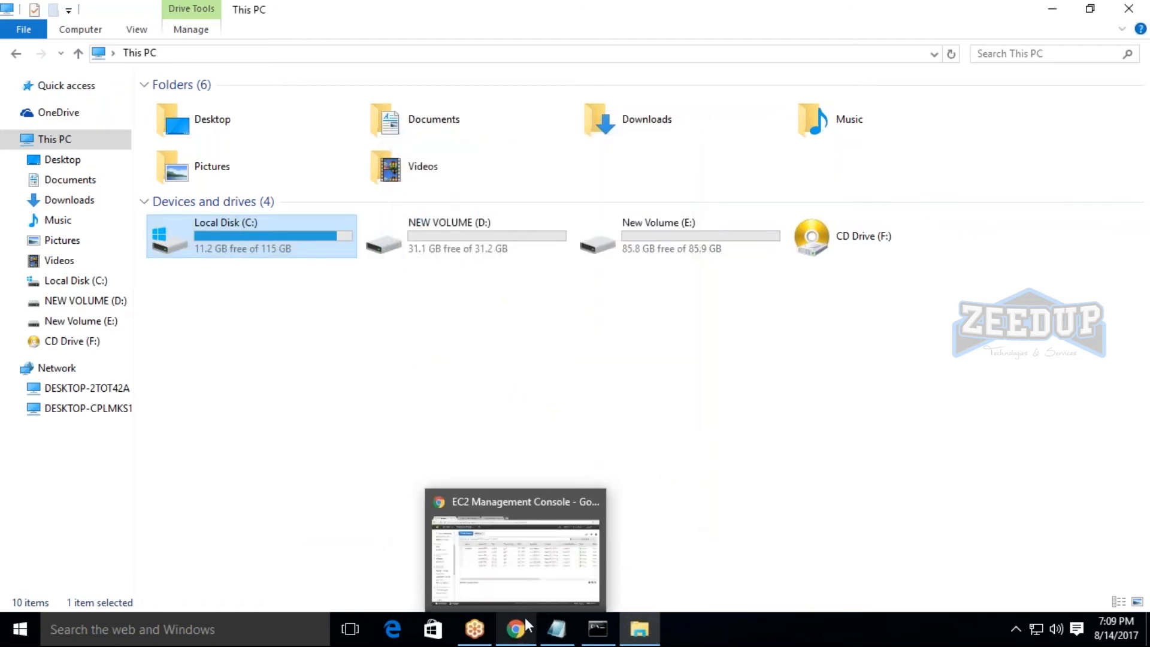
Switch back to the browser, reopen the EC2 dashboard, and briefly consult the EBS Storages heading in the Notepad notes.
left_click(524, 617)
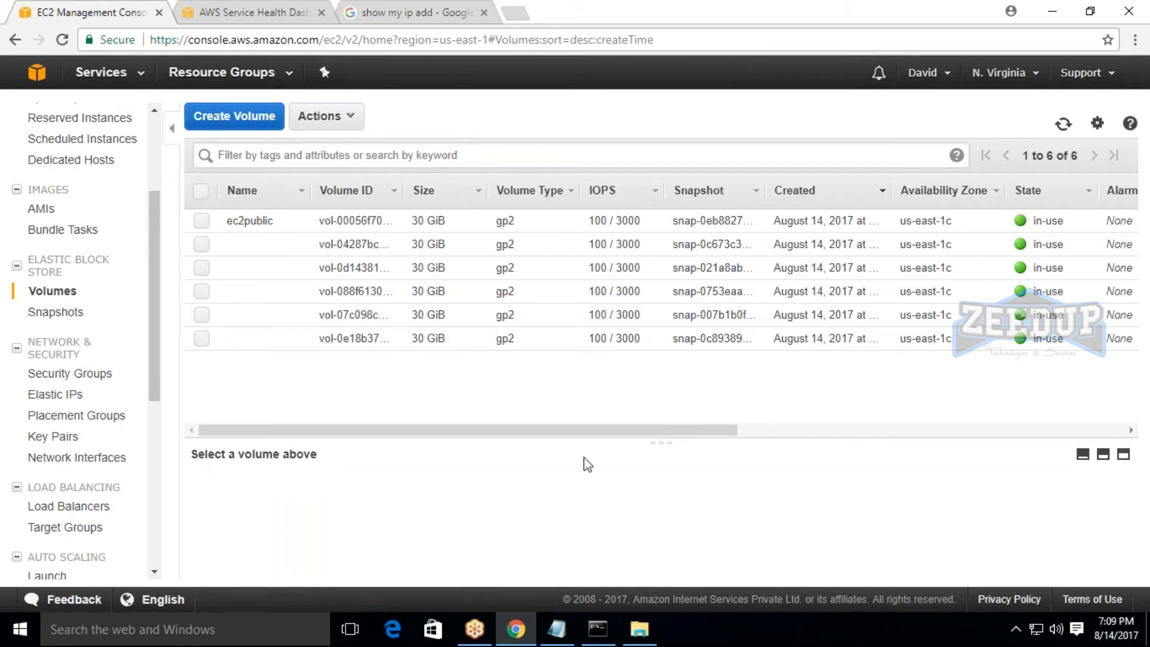
left_click(109, 73)
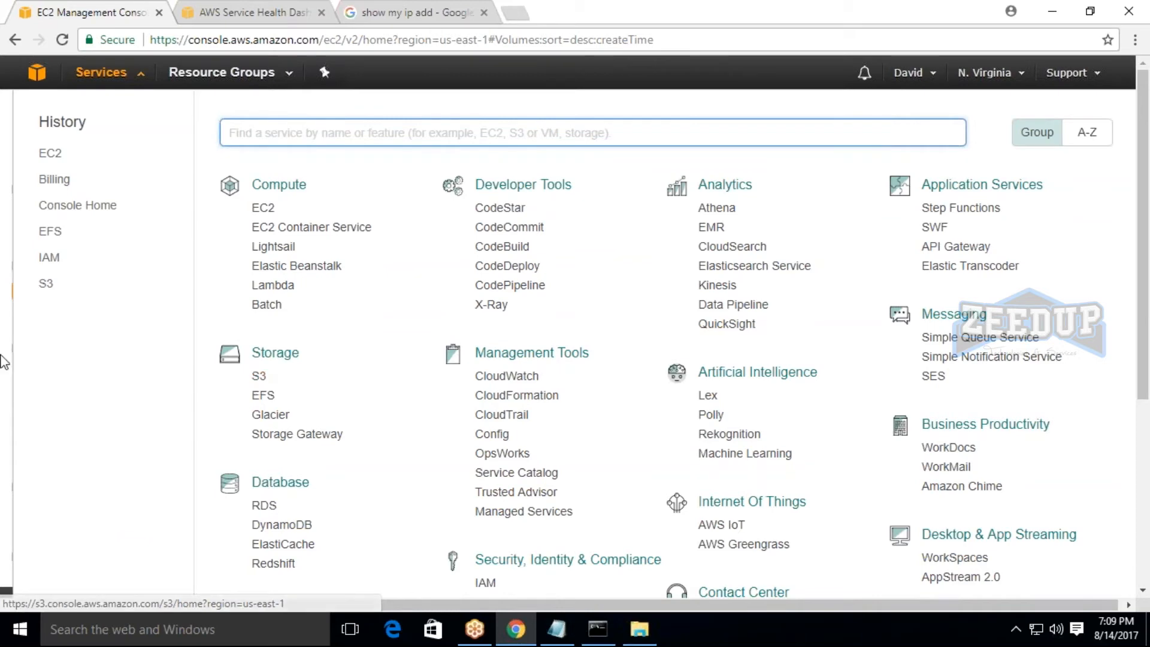
left_click(262, 207)
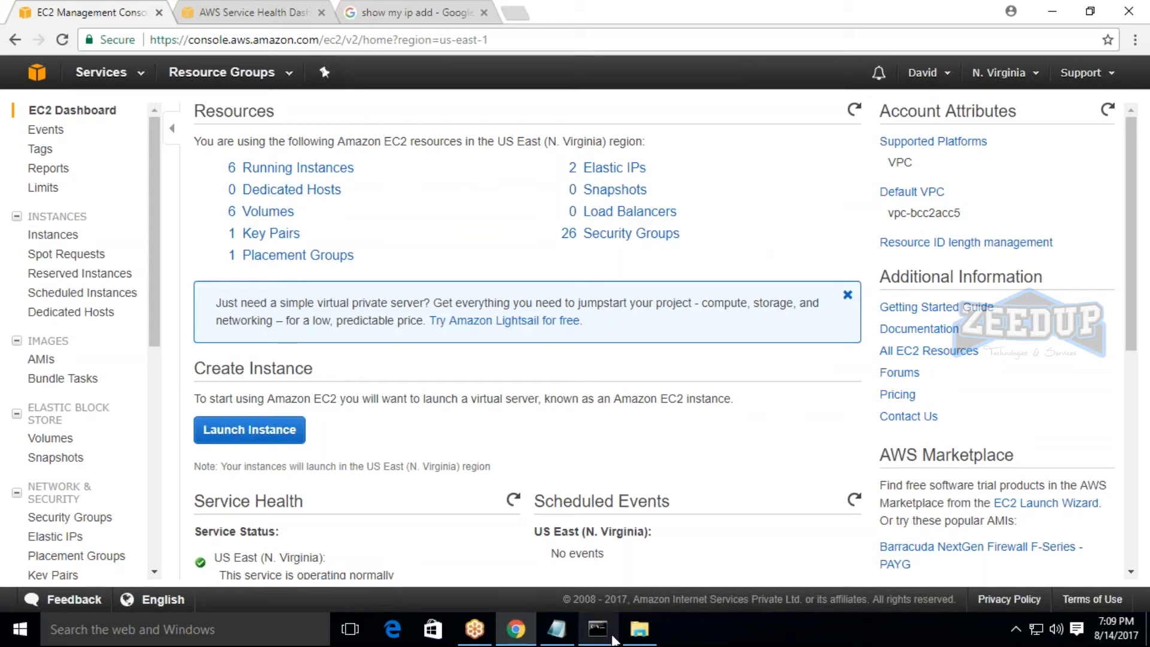
left_click(557, 629)
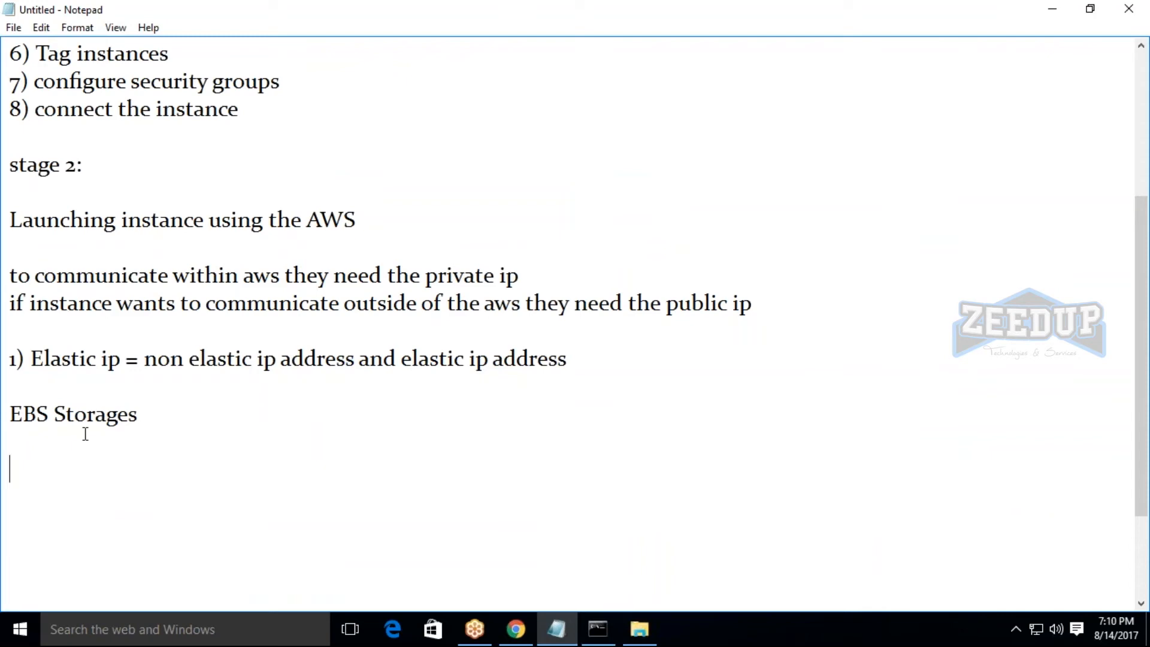
left_click(517, 629)
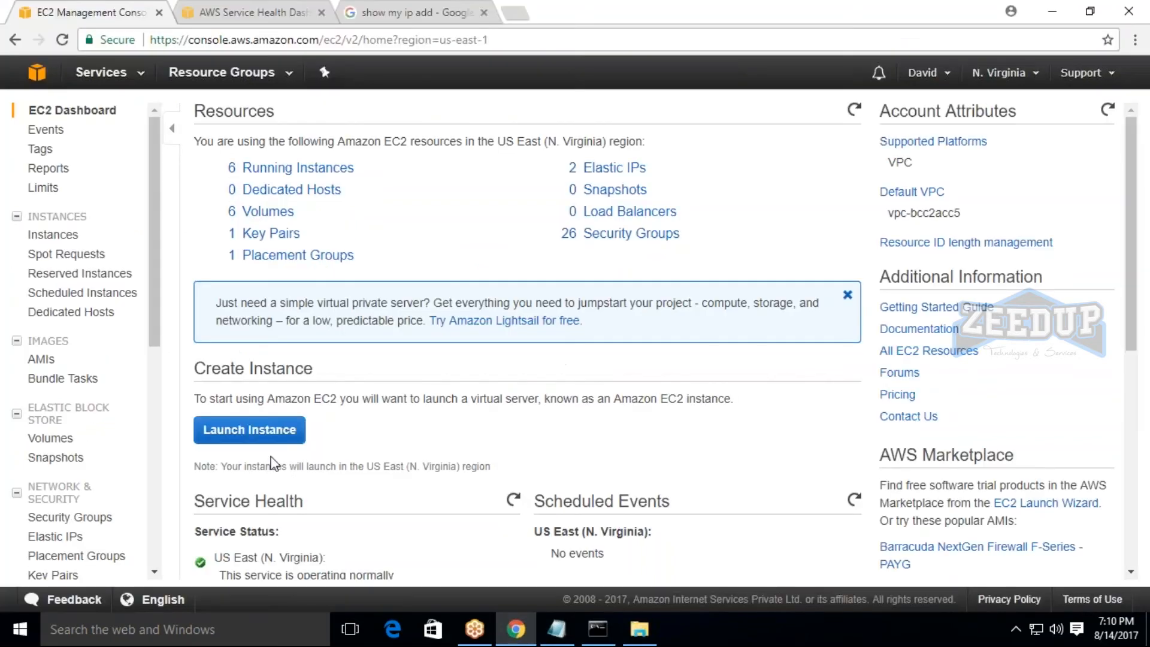
Start creating a new EBS volume to examine the available volume types, and cancel without creating it.
scroll(54, 548, "down", 1)
left_click(53, 354)
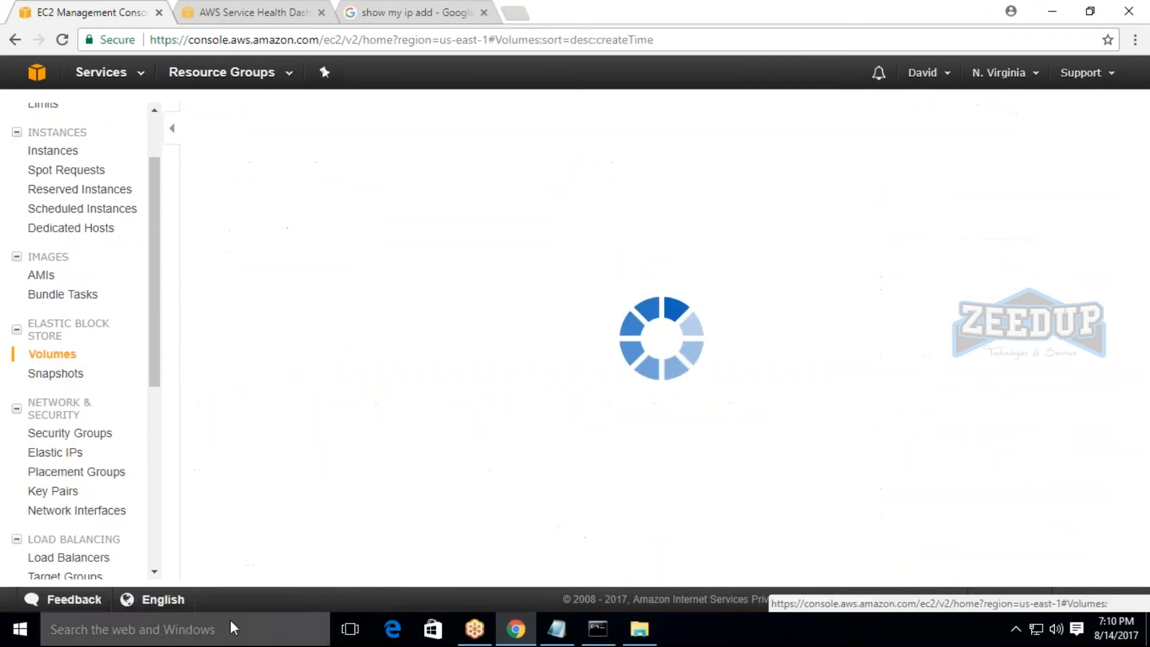
left_click(252, 115)
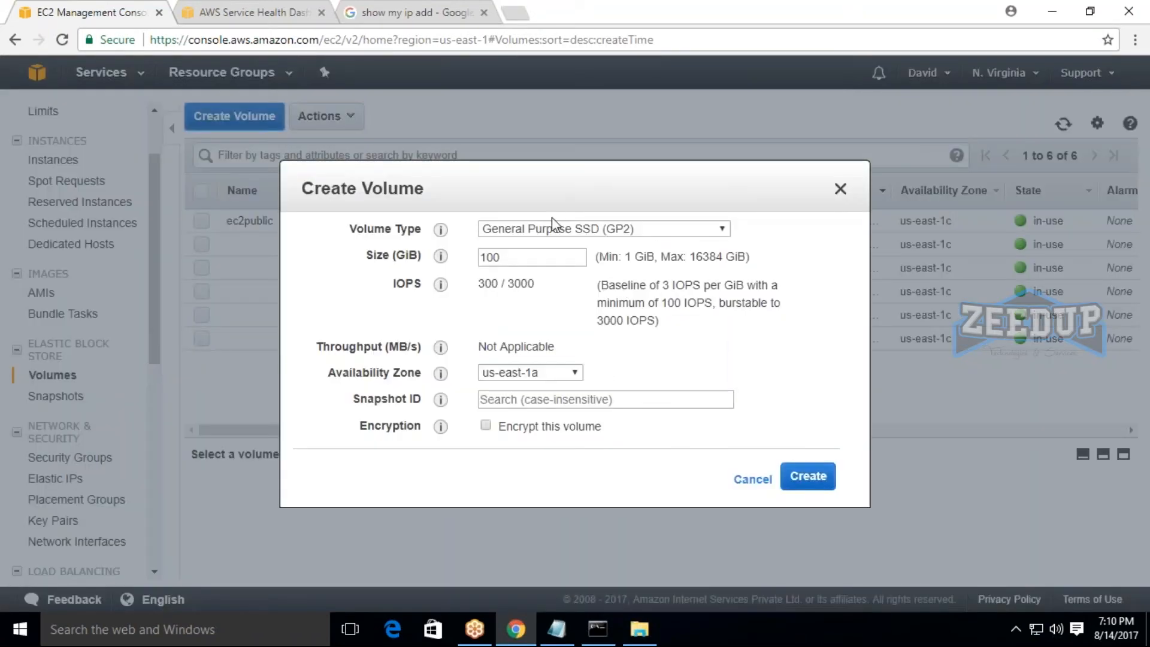
left_click(440, 172)
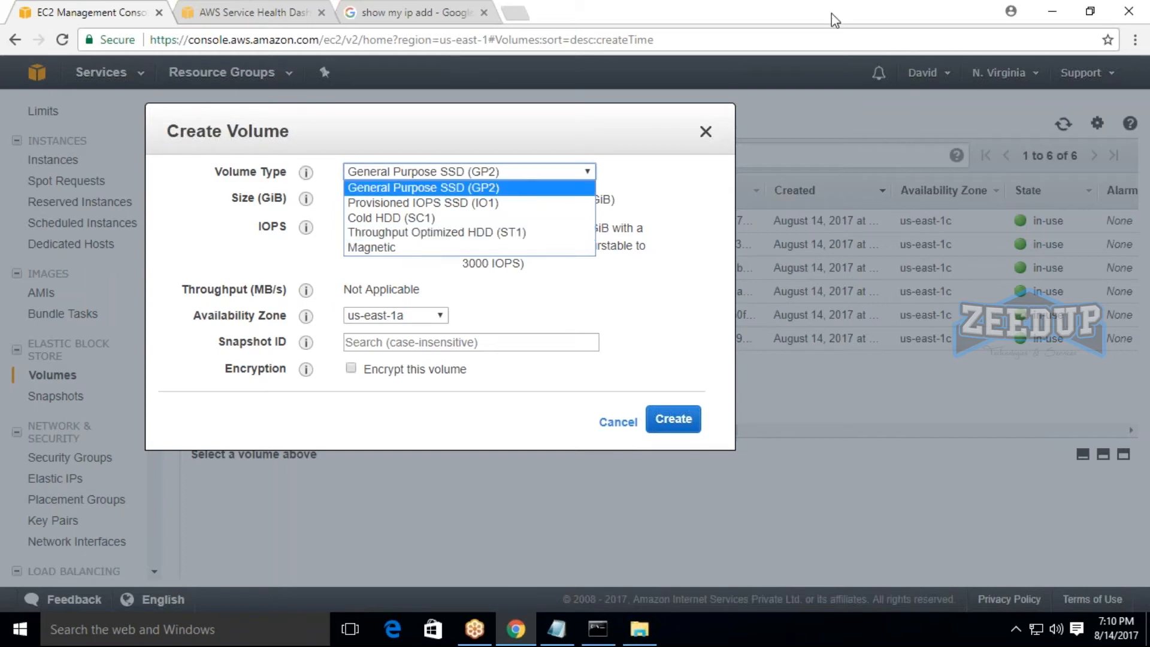
left_click(619, 425)
left_click(618, 422)
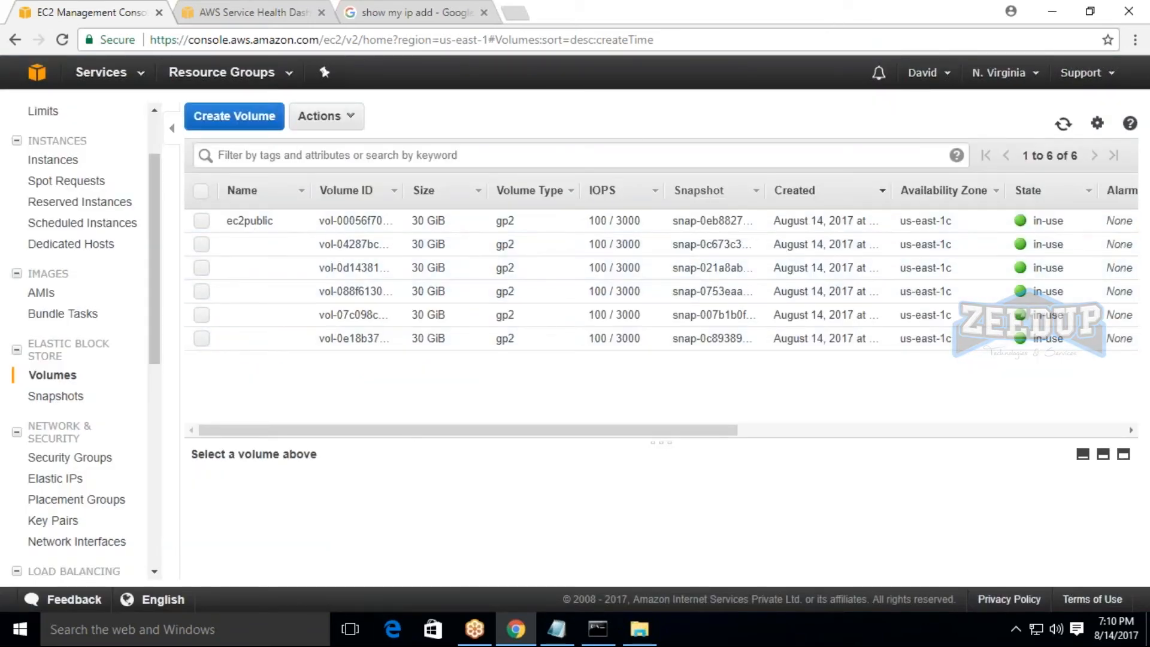
Show the EC2 instances, select only the ec21 instance, and highlight its Elastic IP.
left_click(60, 160)
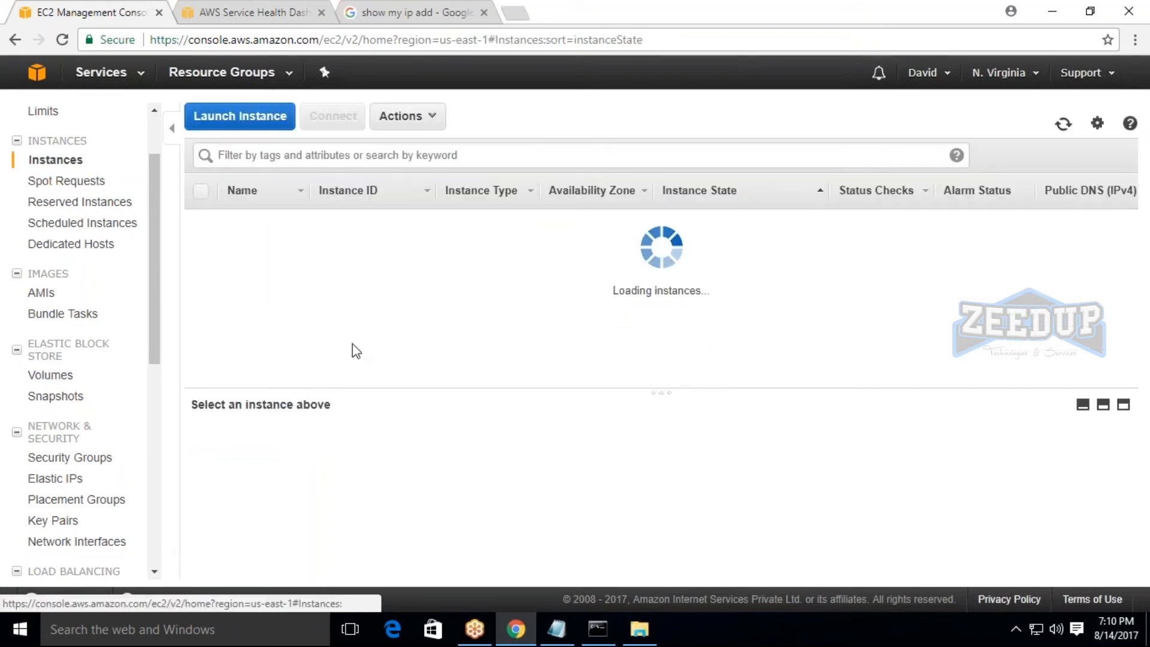
left_click(198, 317)
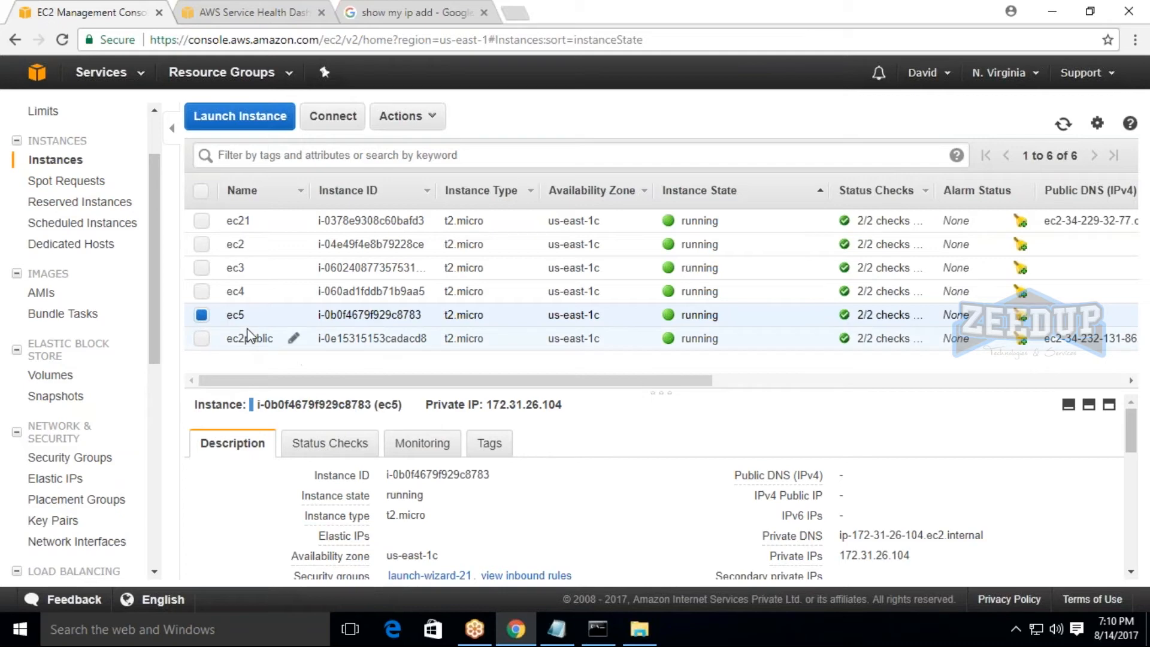
left_click(202, 320)
left_click(201, 221)
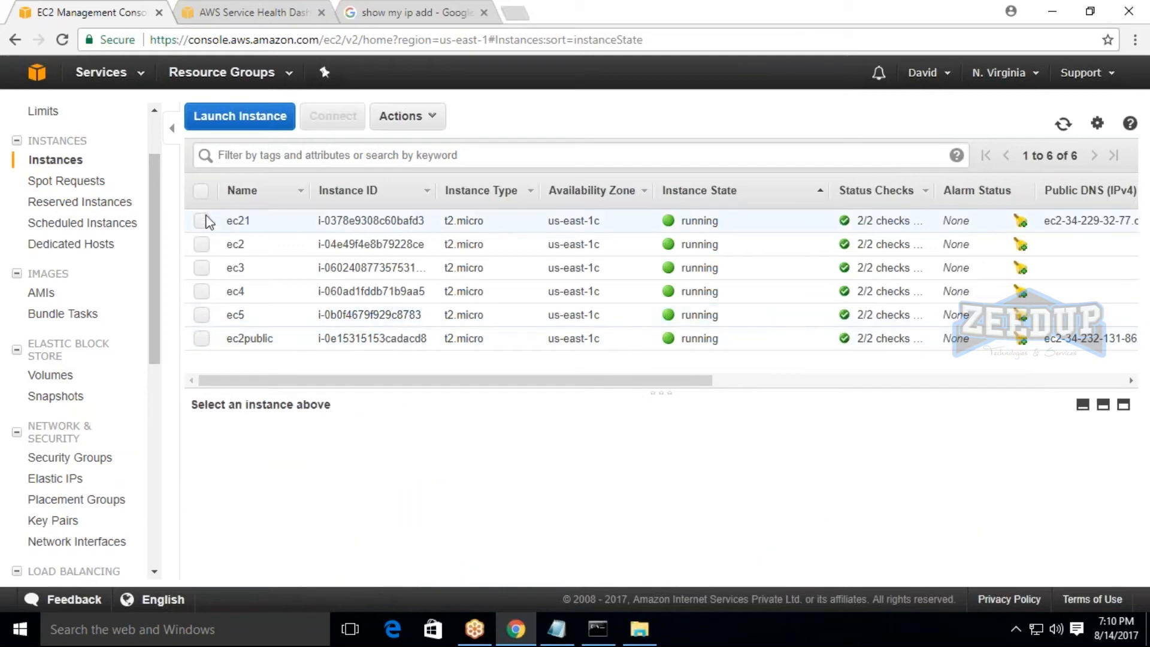
left_click_drag(493, 404, 563, 405)
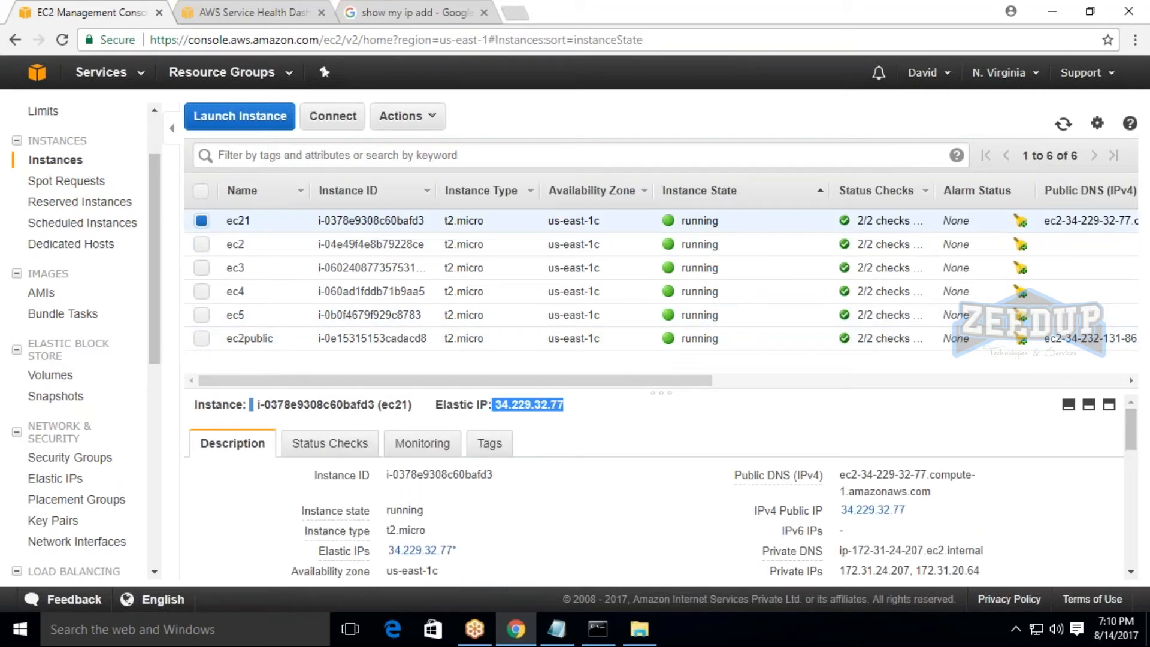
Retrieve the administrator password for connecting to ec21 by decrypting it with the TESTING key pair file from Downloads.
left_click(340, 128)
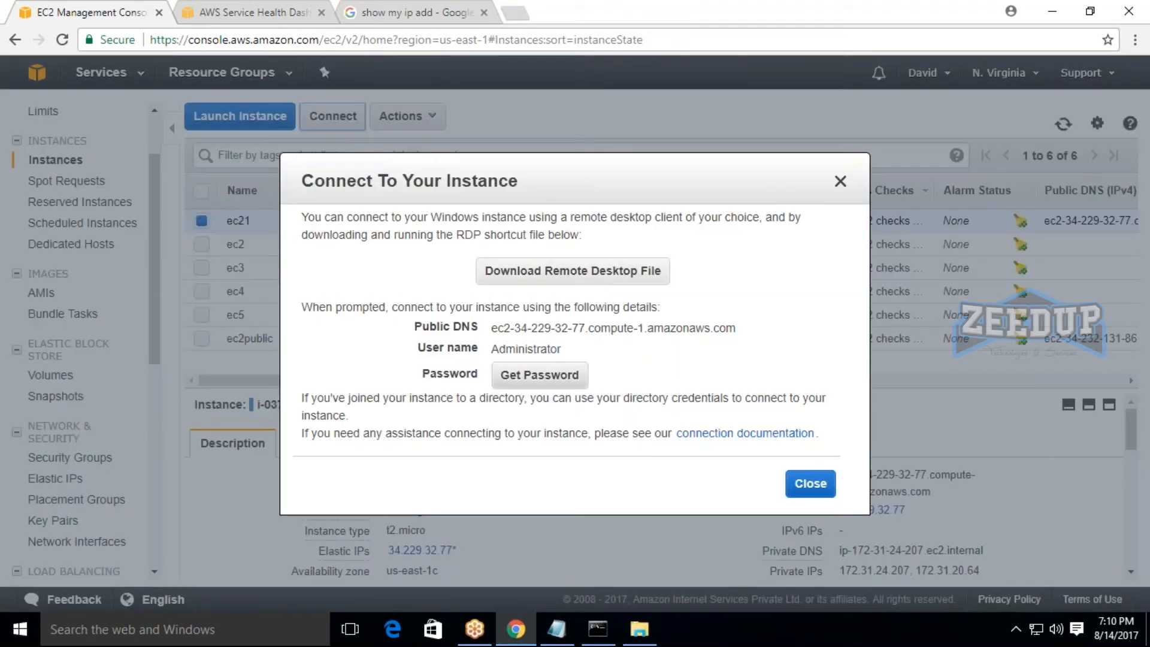
left_click(553, 378)
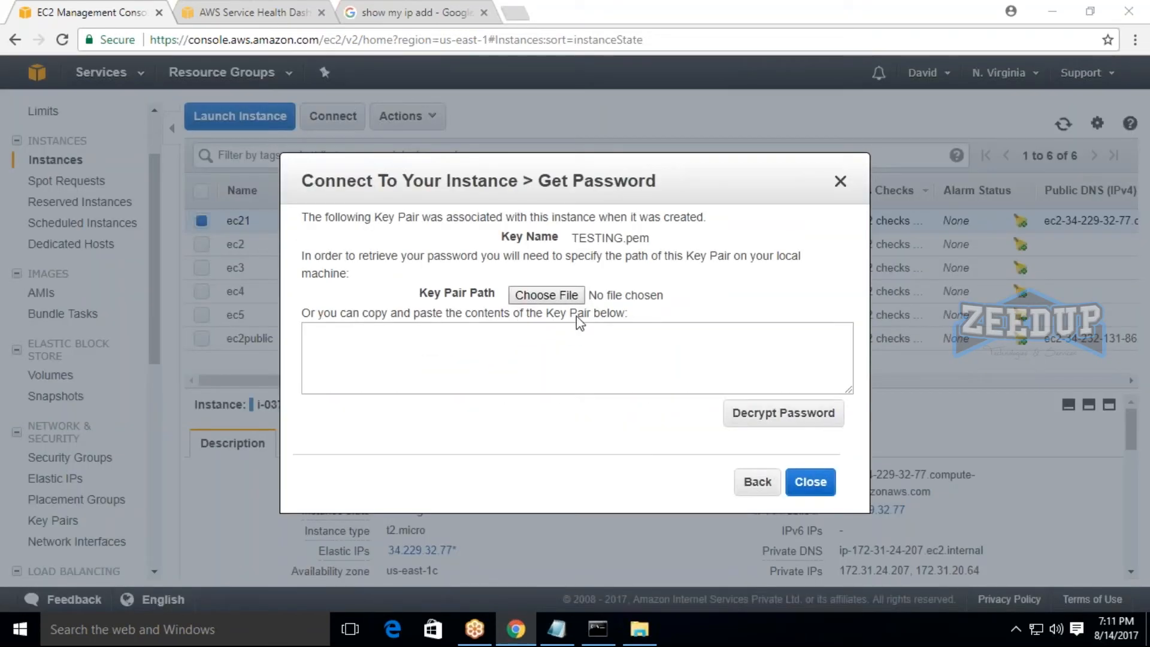
left_click(557, 296)
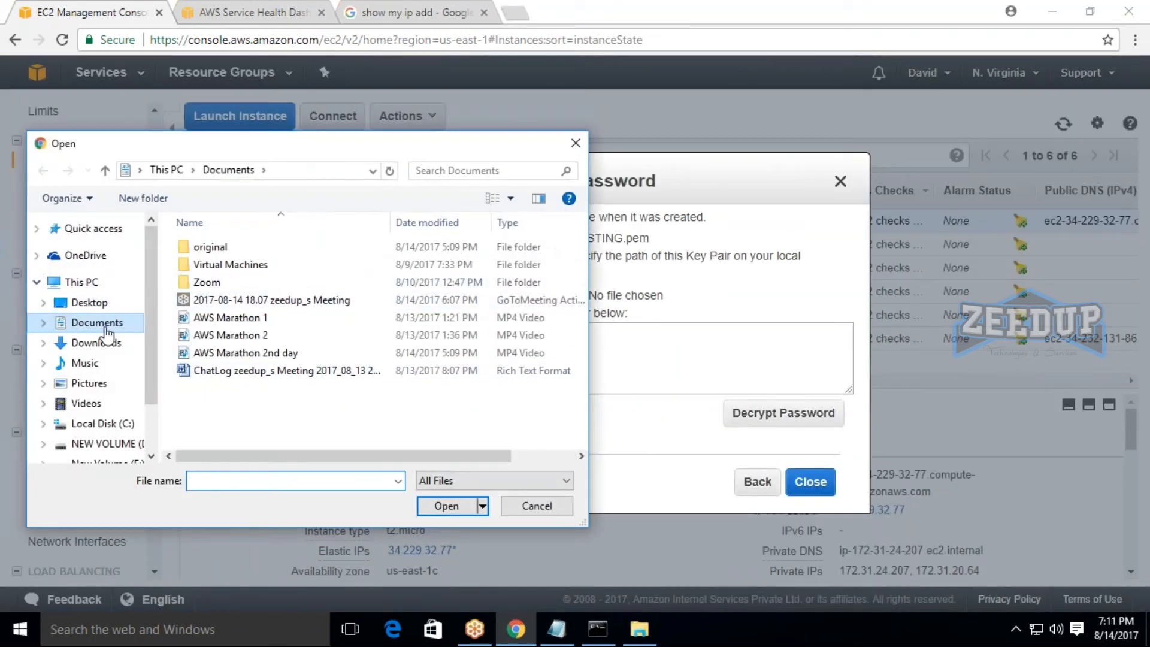
left_click(96, 342)
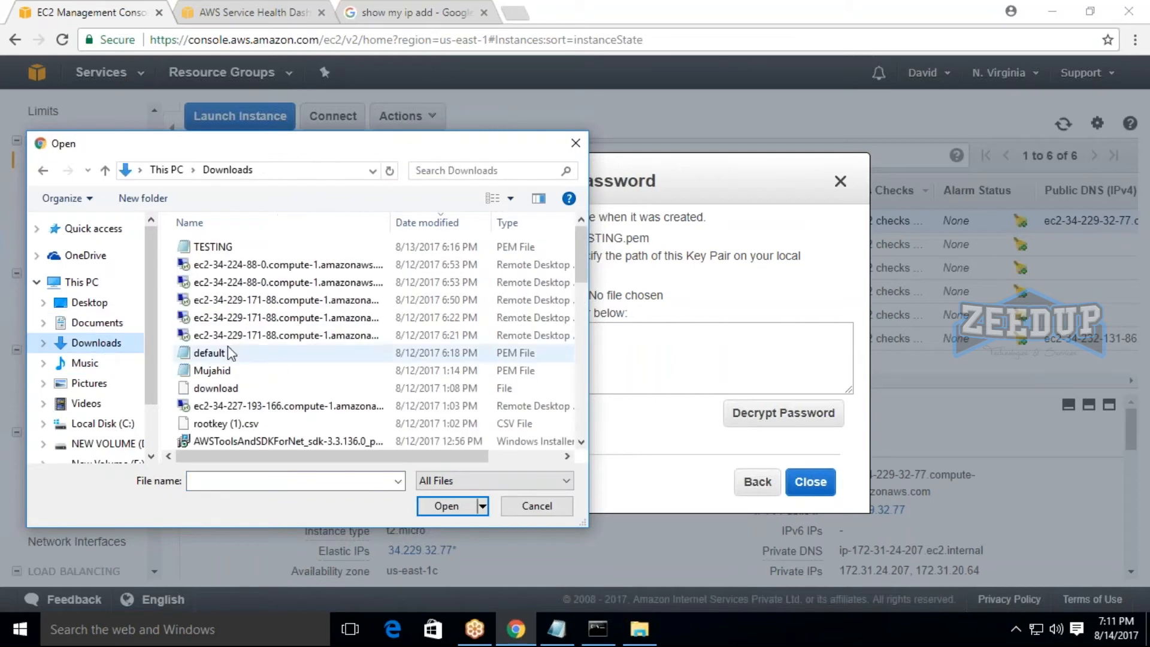
double_click(213, 246)
left_click(779, 413)
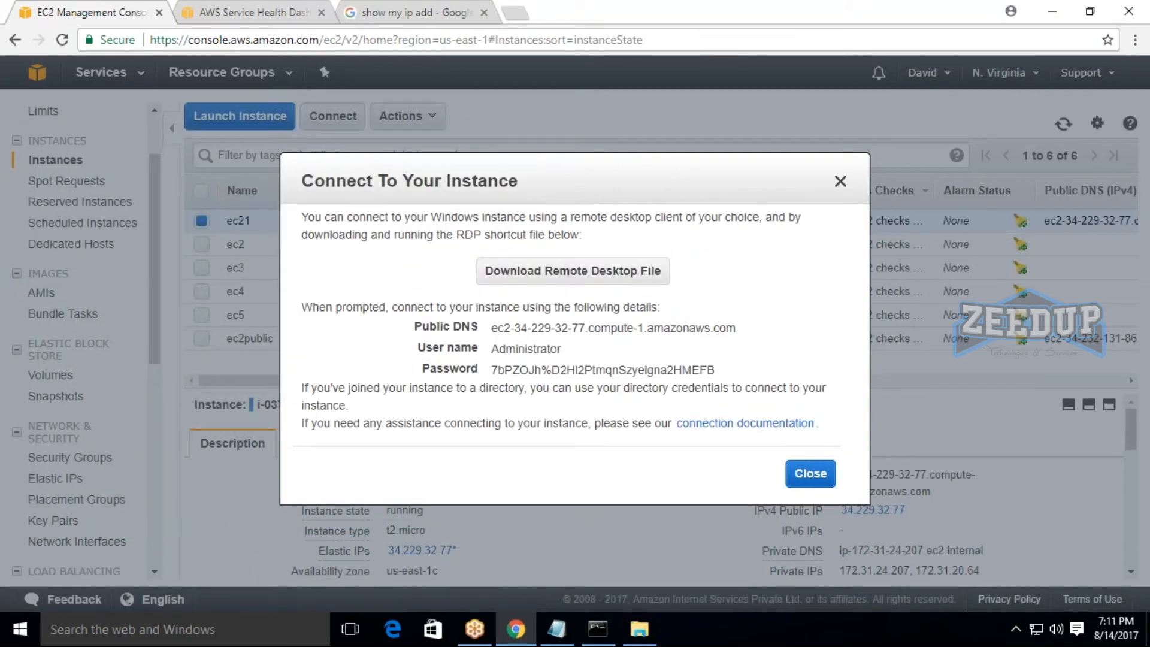
Copy the decrypted instance password and paste it into the Notepad notes below the EBS Storages heading.
left_click_drag(491, 370, 717, 372)
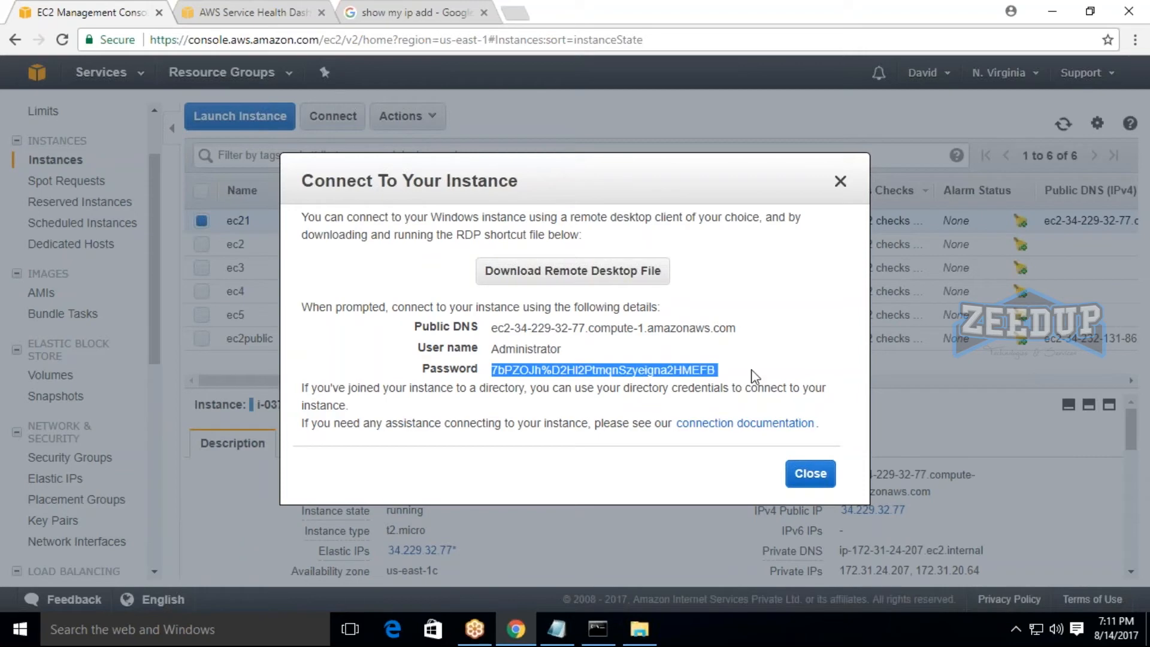
right_click(713, 369)
left_click(743, 378)
left_click(557, 630)
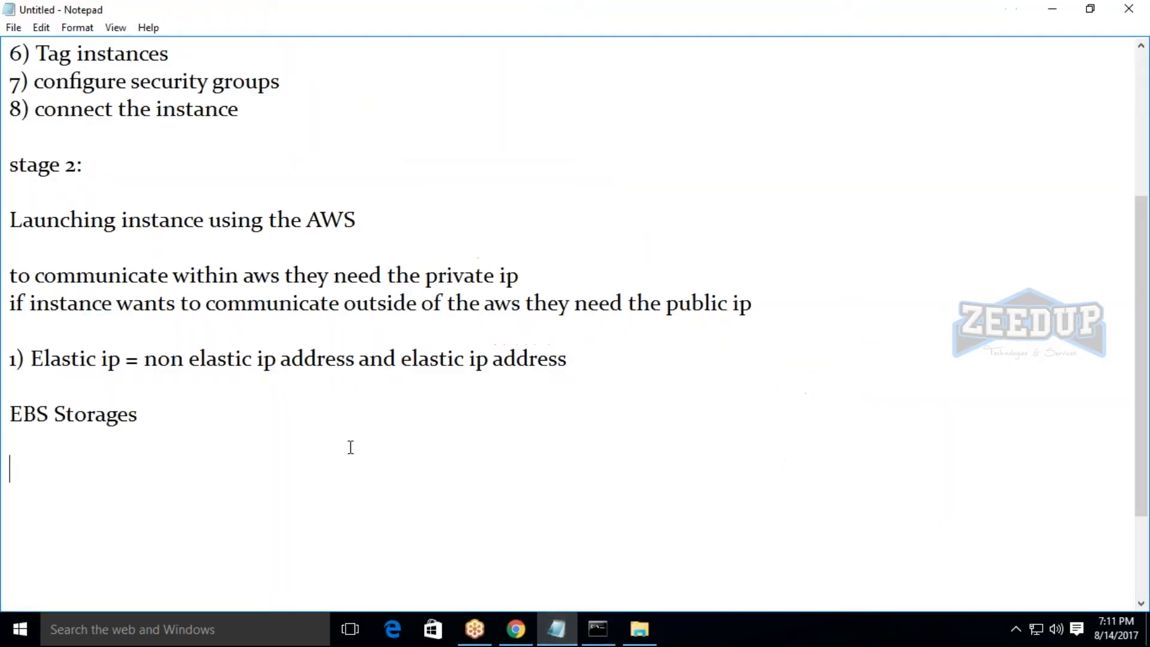
key("ctrl+v")
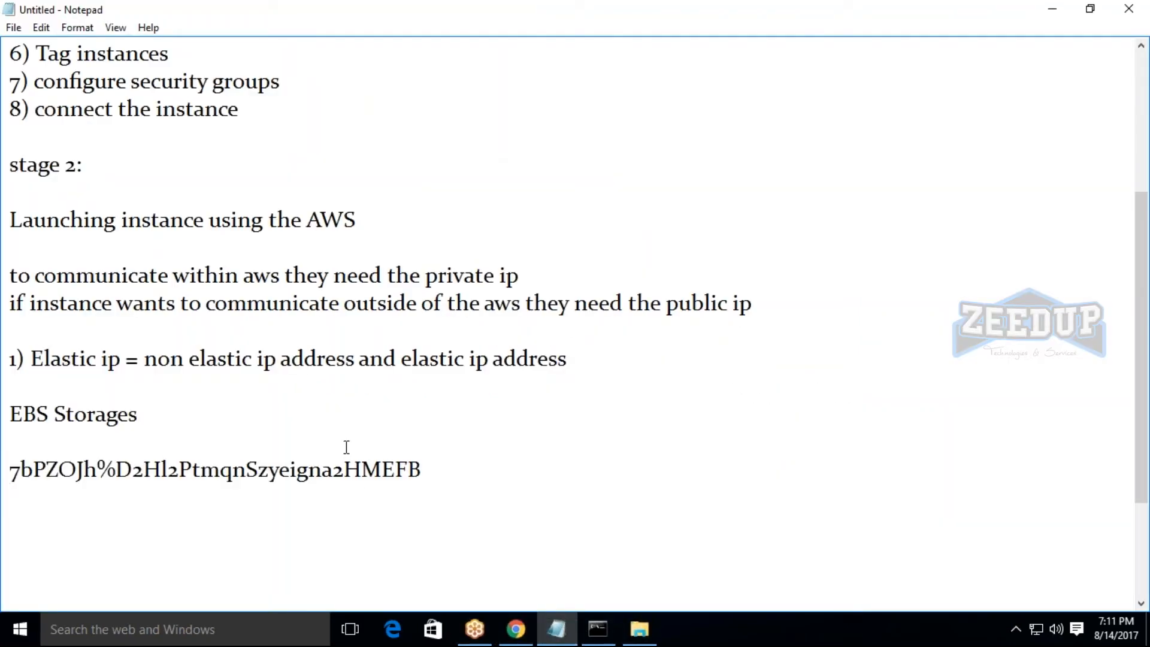
Copy the instance password from the Notepad notes.
left_click_drag(7, 474, 478, 474)
right_click(375, 475)
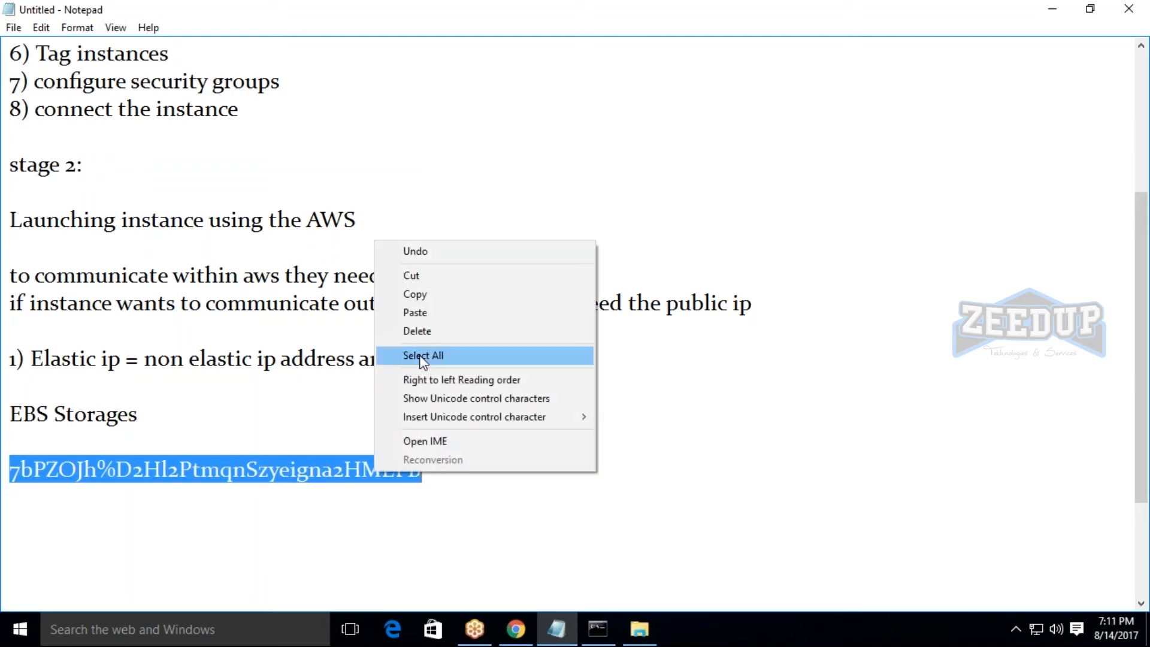
left_click(413, 293)
Return to the ec21 connection details, download and open the Remote Desktop file, and connect despite the unknown publisher.
left_click(1052, 9)
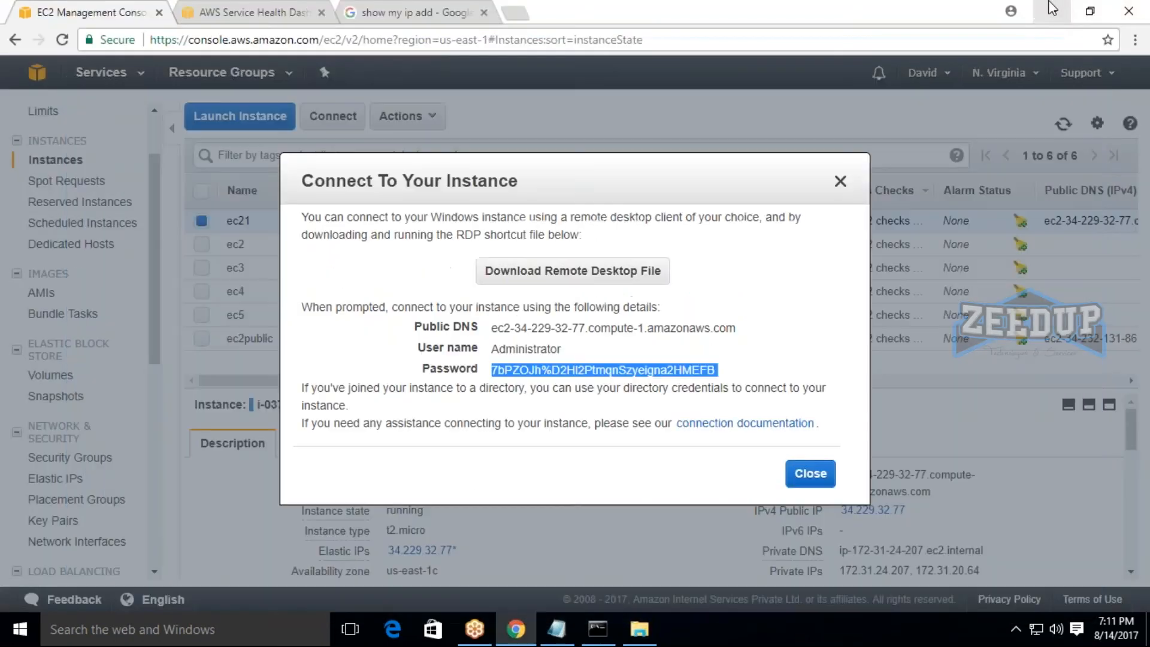
left_click(642, 289)
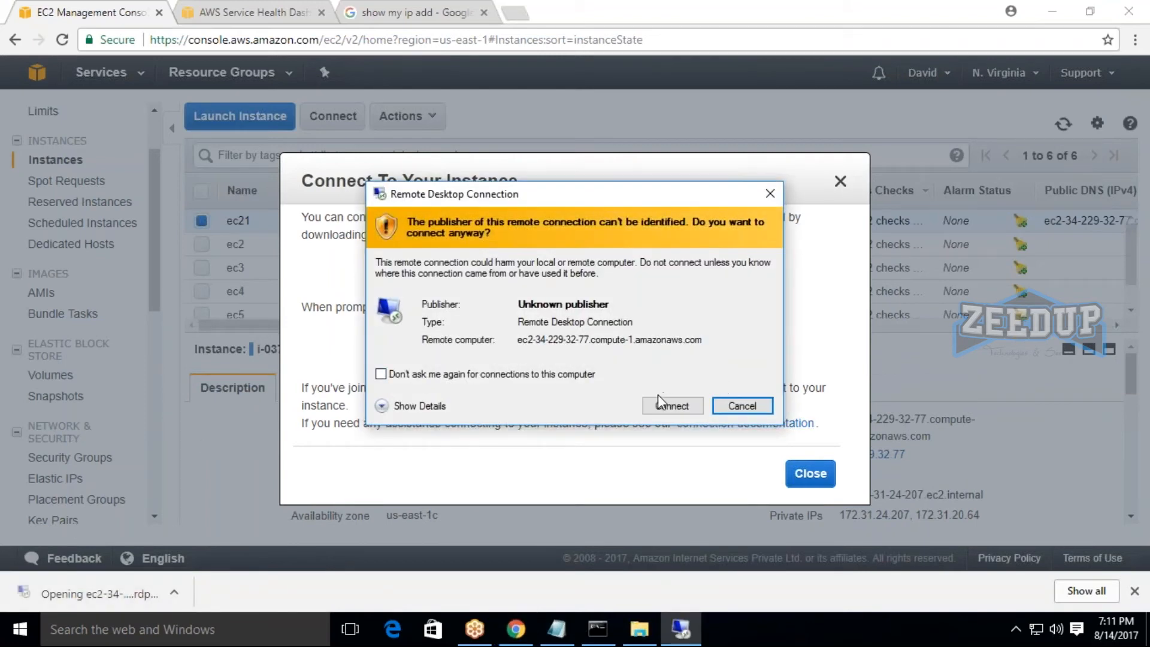
left_click(660, 398)
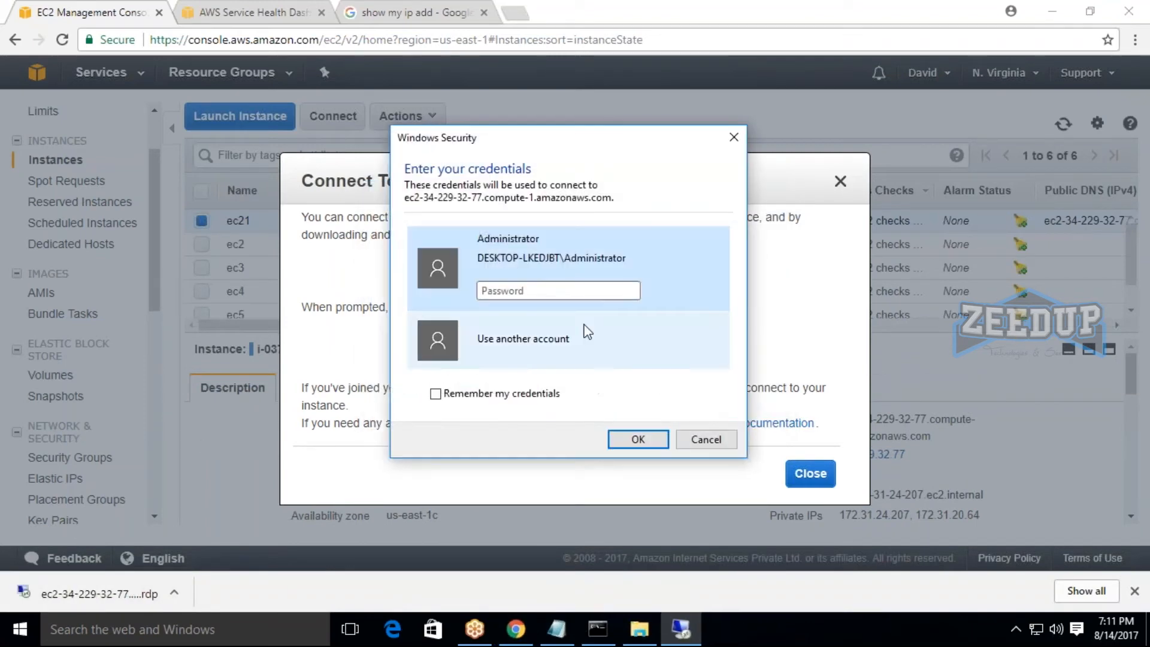
Sign in to ec21 as Administrator by pasting the copied instance password, and proceed with the remote connection.
key("ctrl+v")
left_click(639, 439)
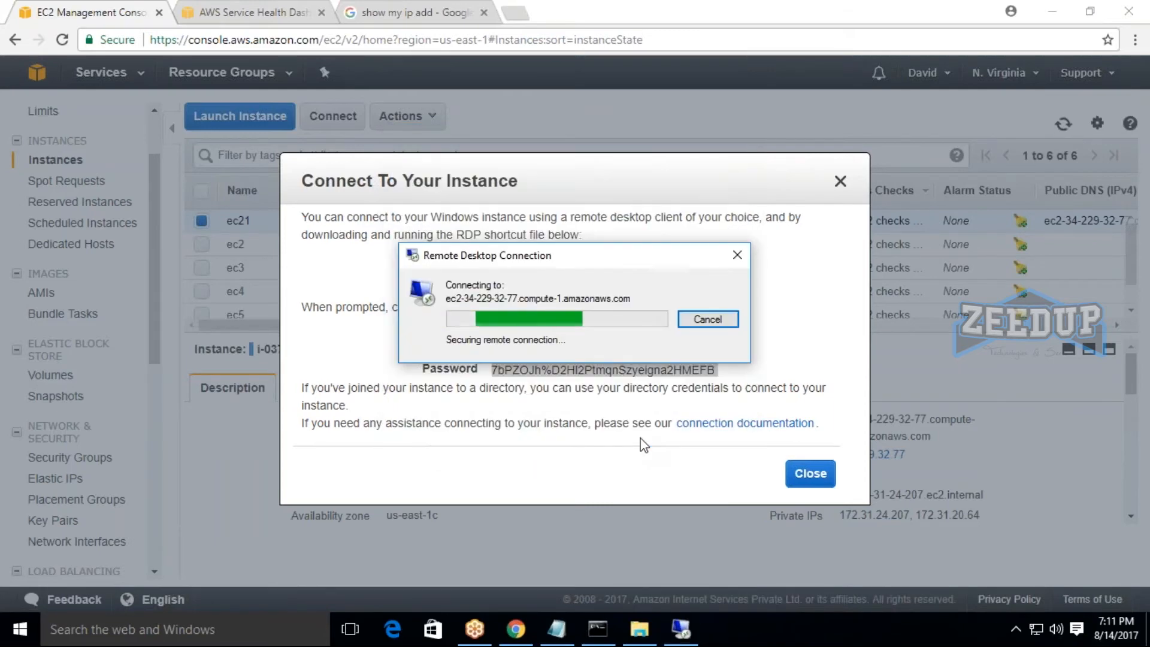
left_click(643, 454)
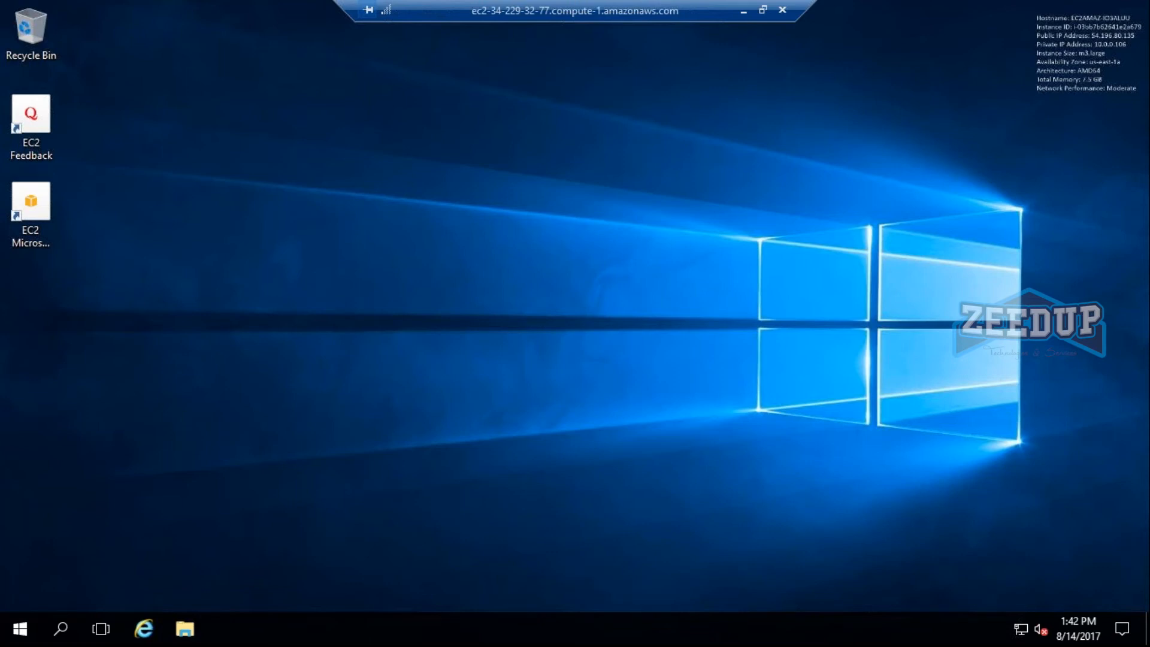
Open Disk Management on the remote ec21 desktop by running diskmgmt.msc, and maximize its window.
double_click(628, 14)
double_click(714, 55)
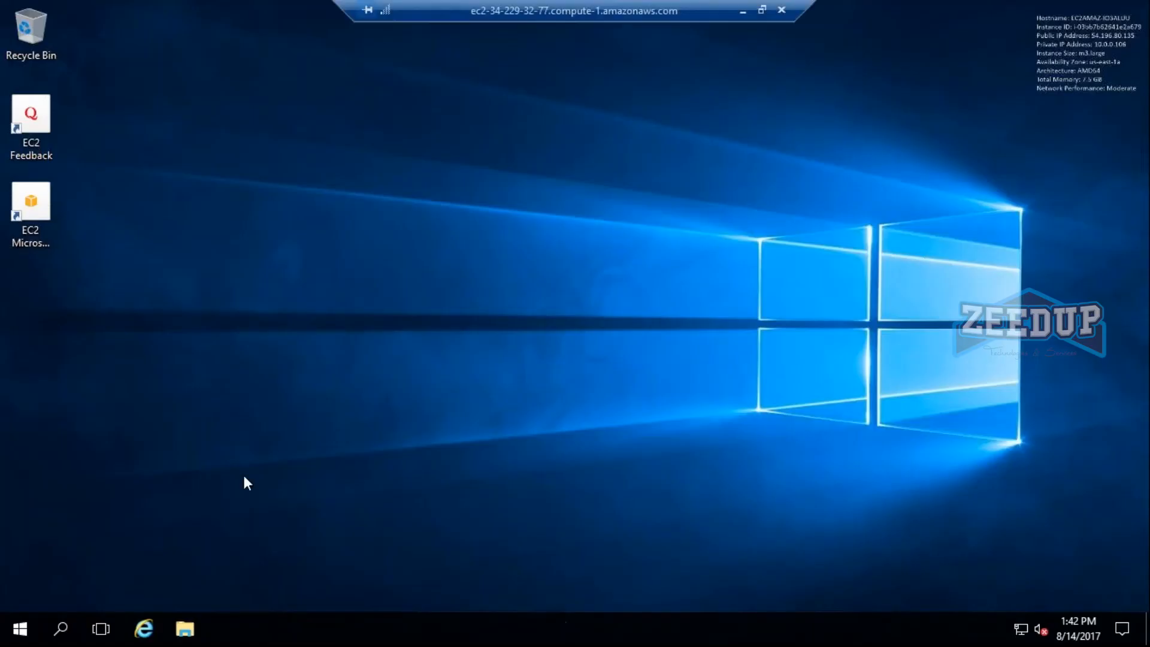
key("super+r")
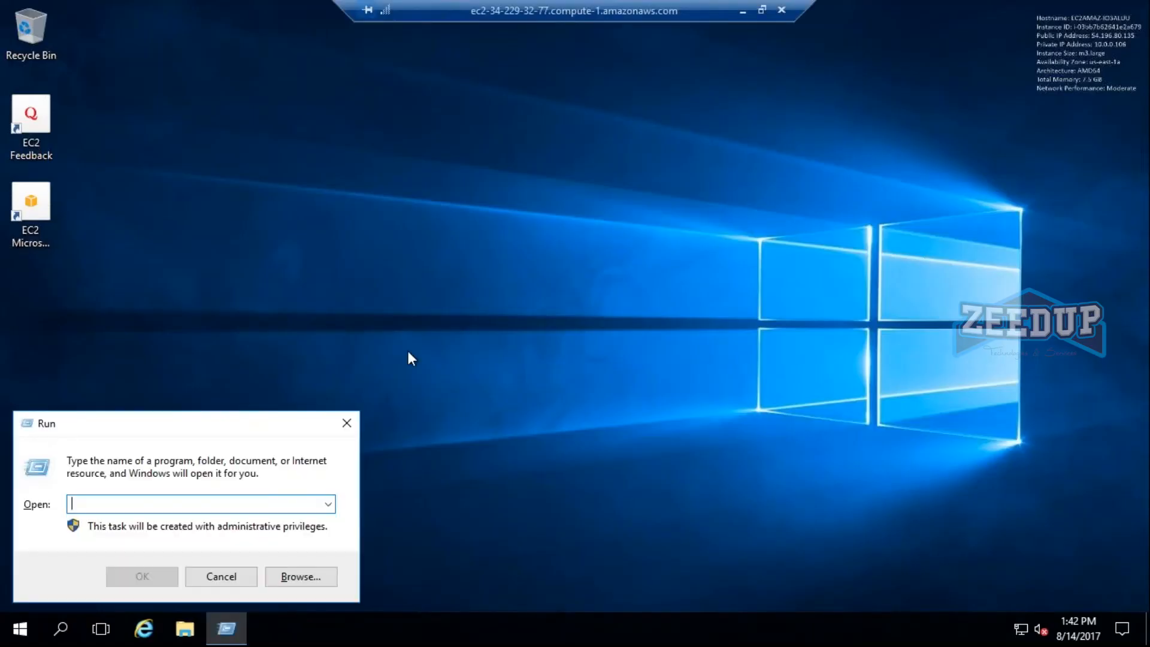
type("disk")
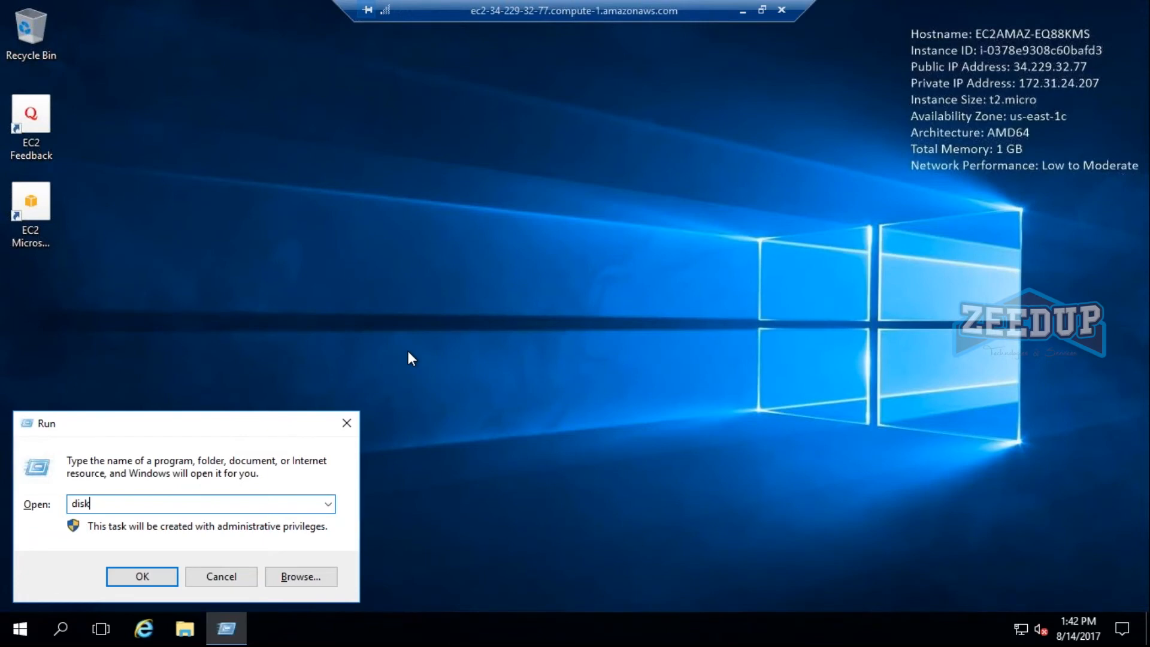
type("mgmt.msc")
key("Return")
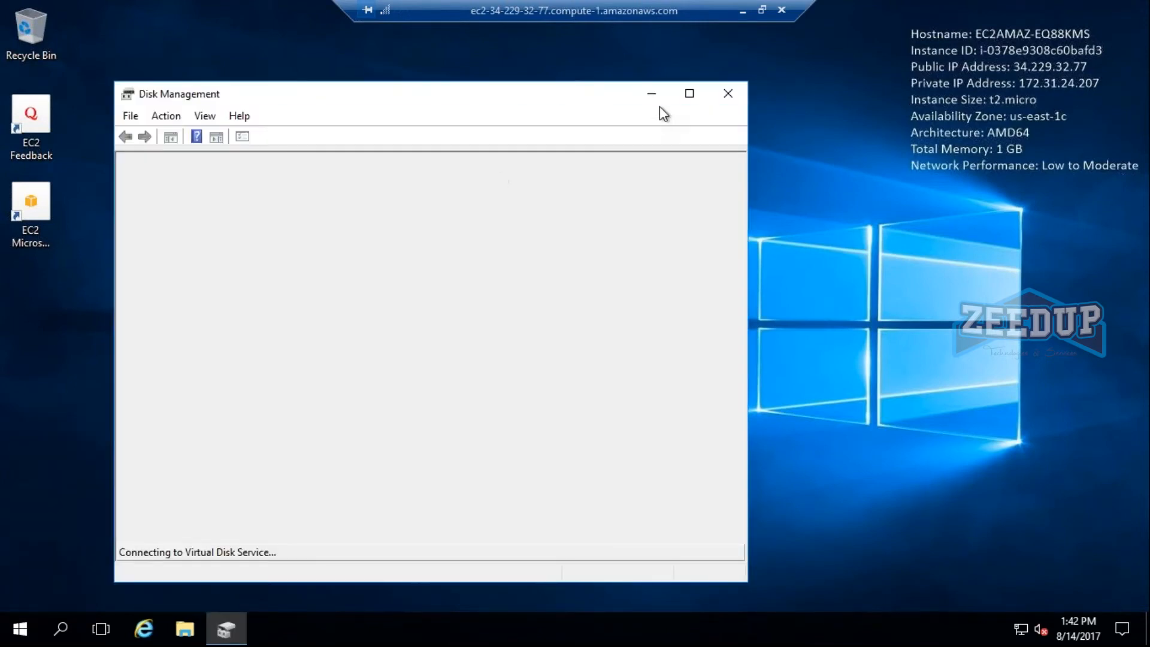
left_click(690, 94)
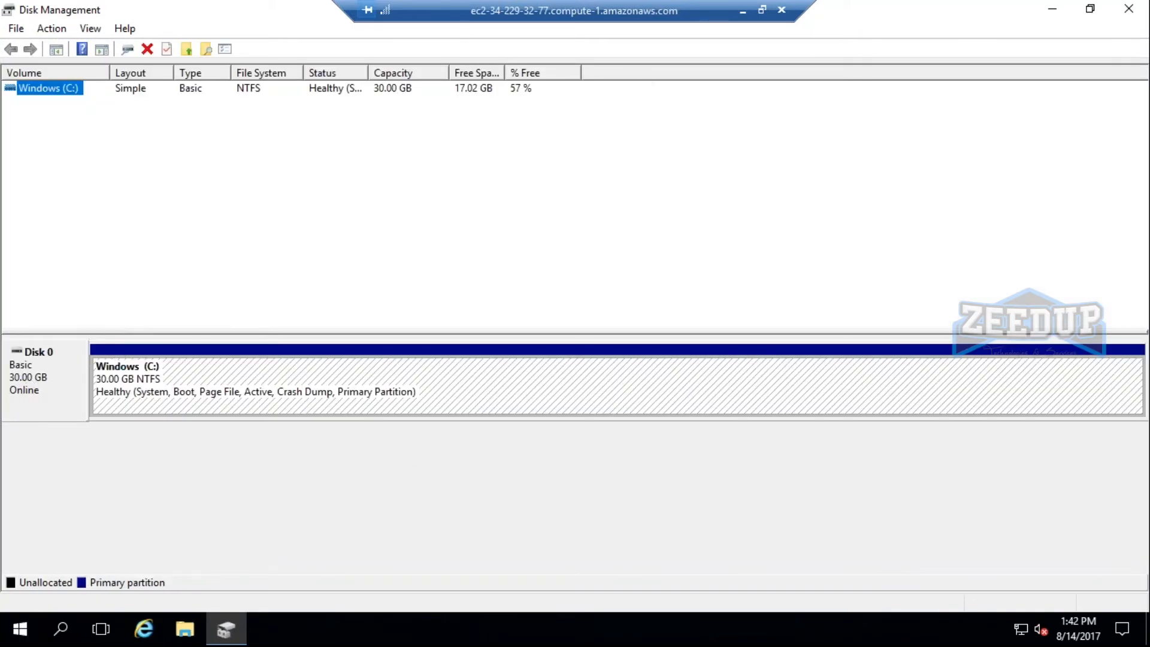
Switch back to the EC2 console, dismiss the connection details, and copy the instance ID of ec21.
left_click(743, 11)
left_click(840, 180)
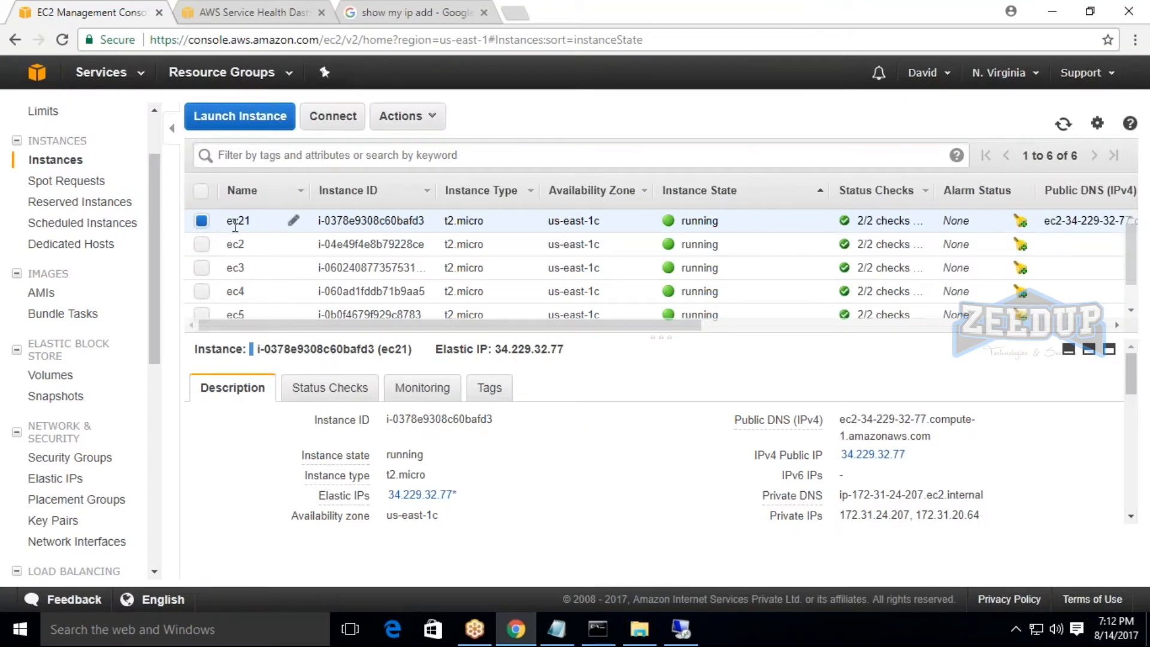
left_click_drag(318, 220, 437, 228)
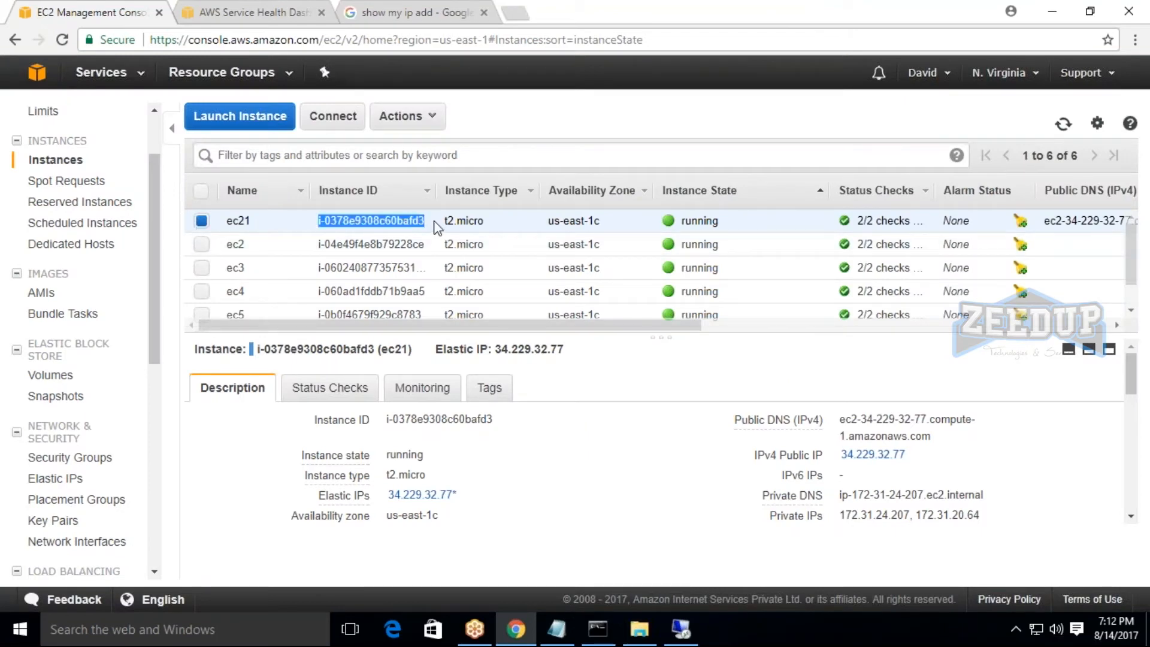
Look up the EBS volume attached to ec21 by filtering the volumes by its instance ID, and clear the filter.
left_click(59, 478)
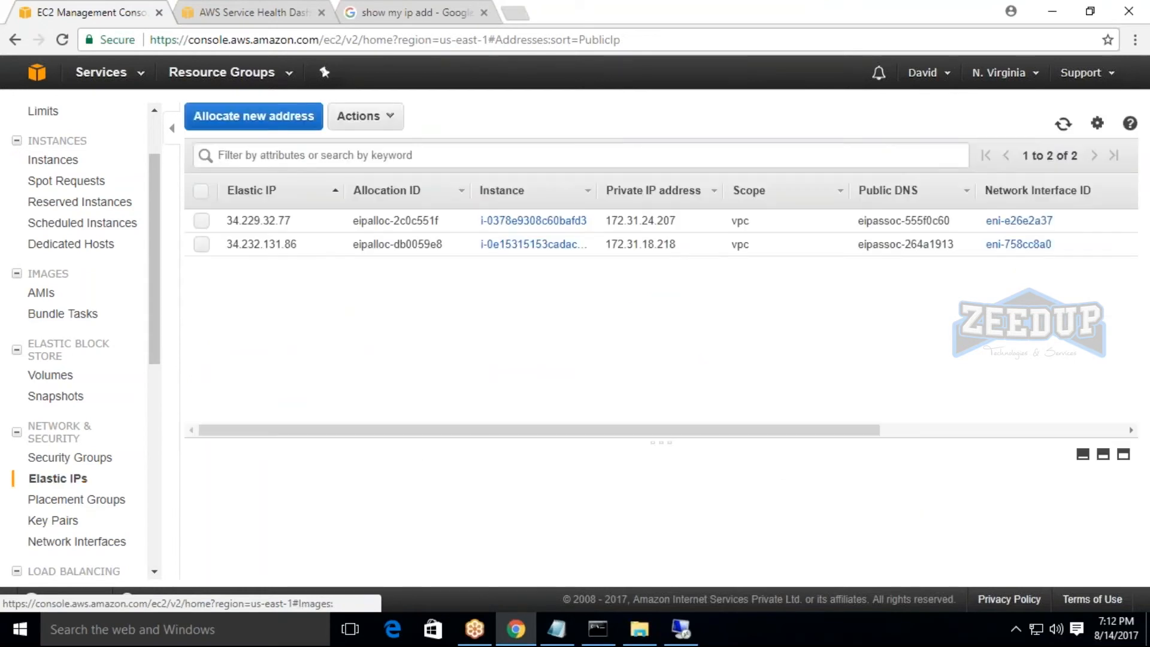
left_click(15, 40)
left_click(50, 378)
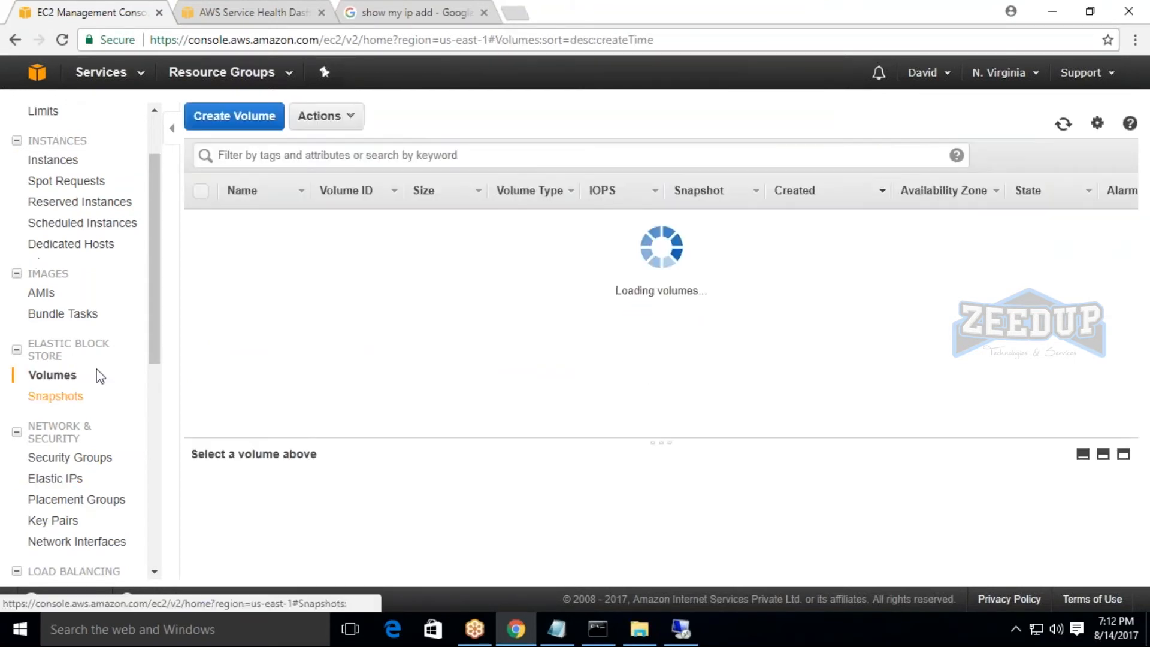
left_click(331, 157)
key("ctrl+v")
key("Return")
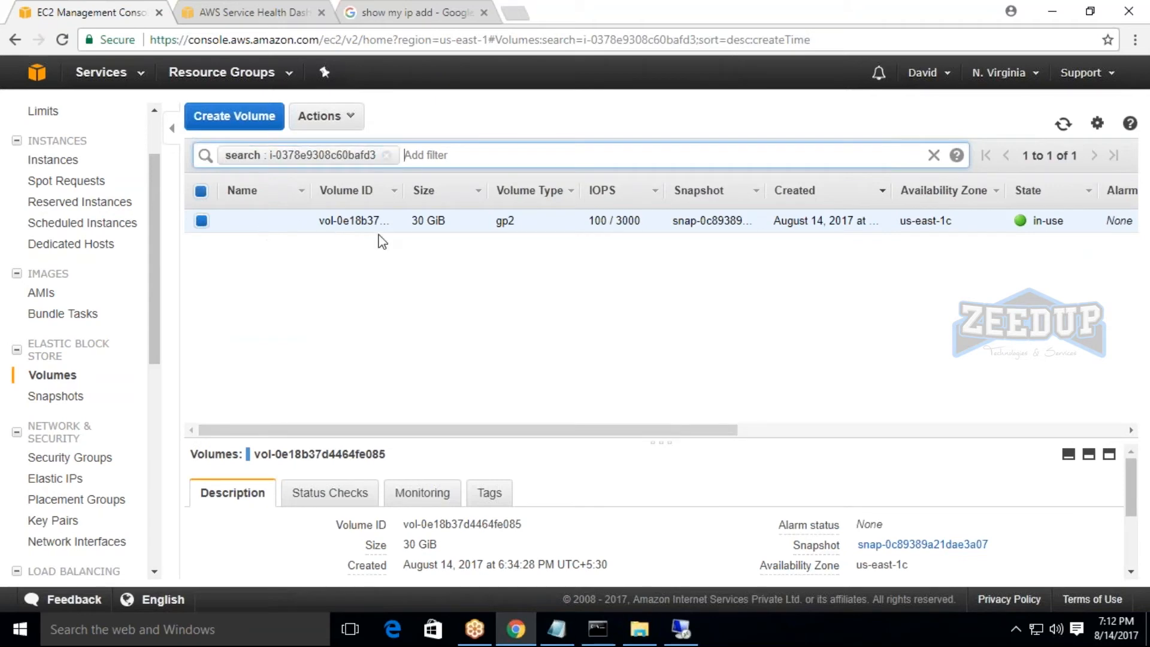
left_click(387, 155)
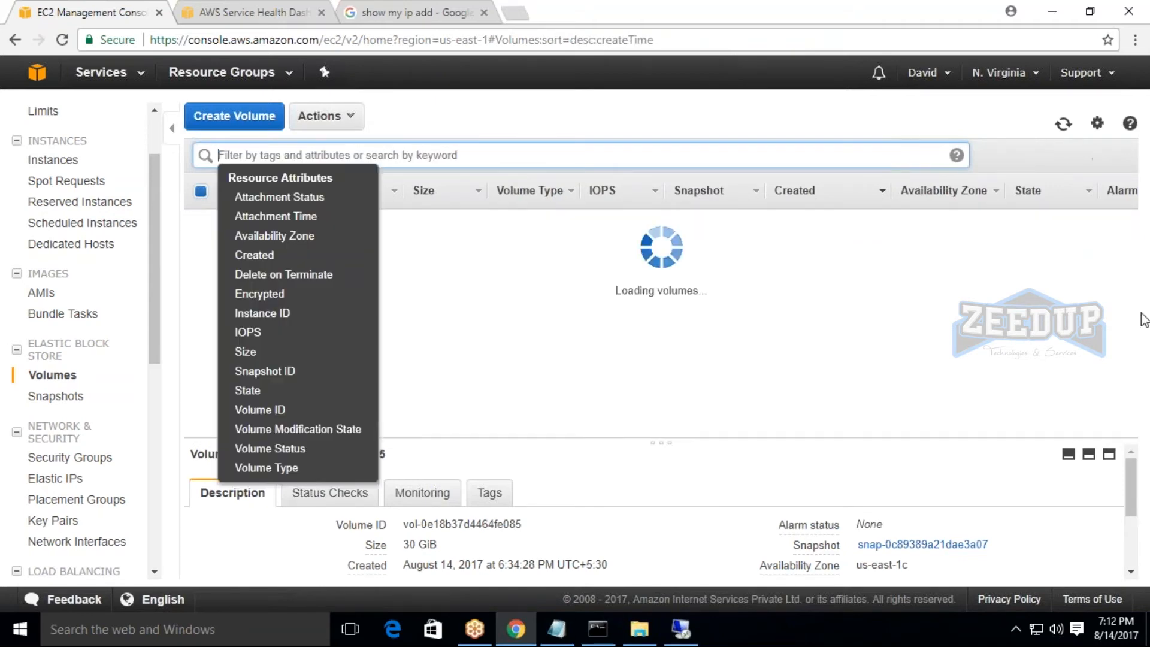
left_click(486, 446)
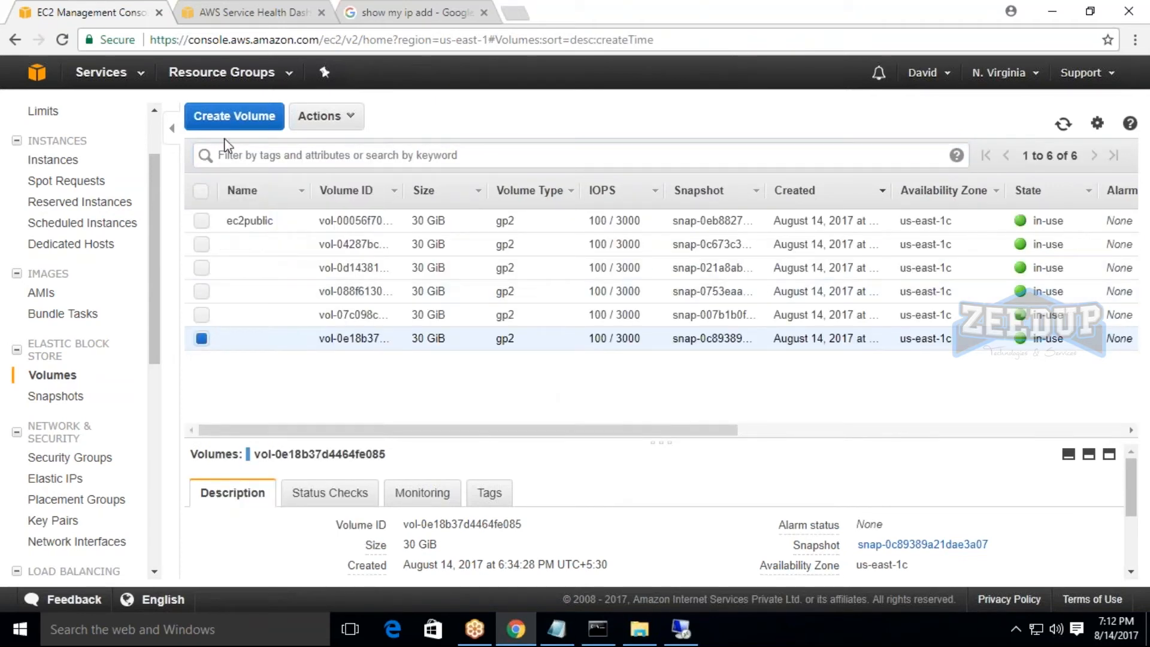
left_click(230, 120)
left_click(534, 257)
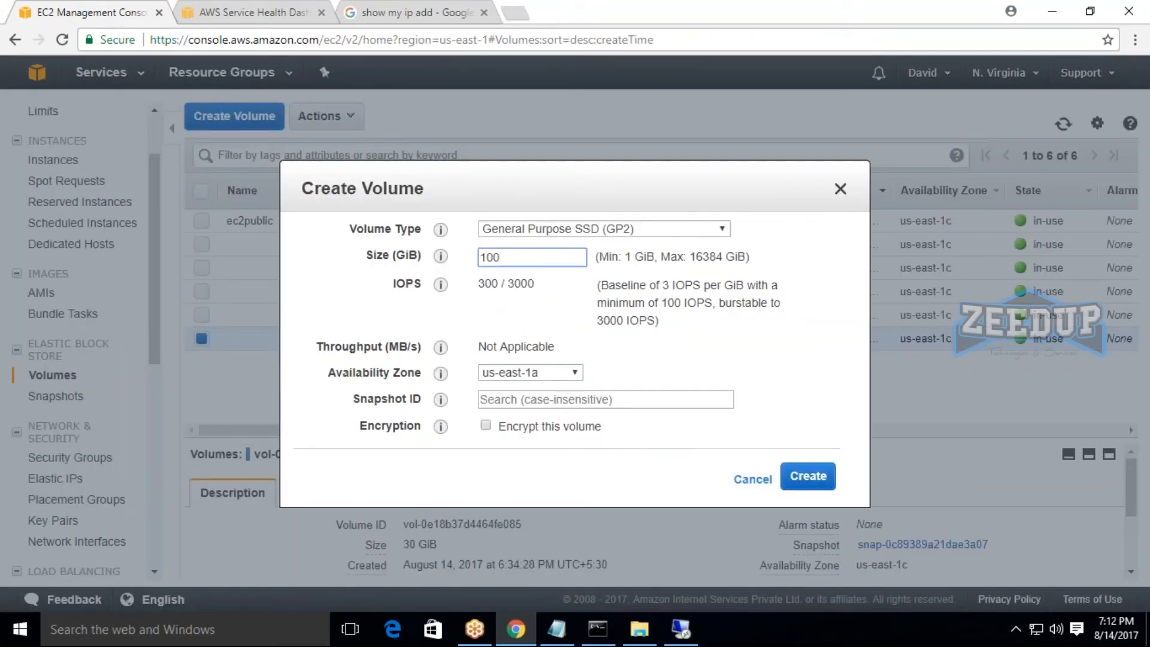
key("BackSpace")
key("BackSpace")
key("BackSpace")
type("500")
left_click_drag(655, 204, 835, 207)
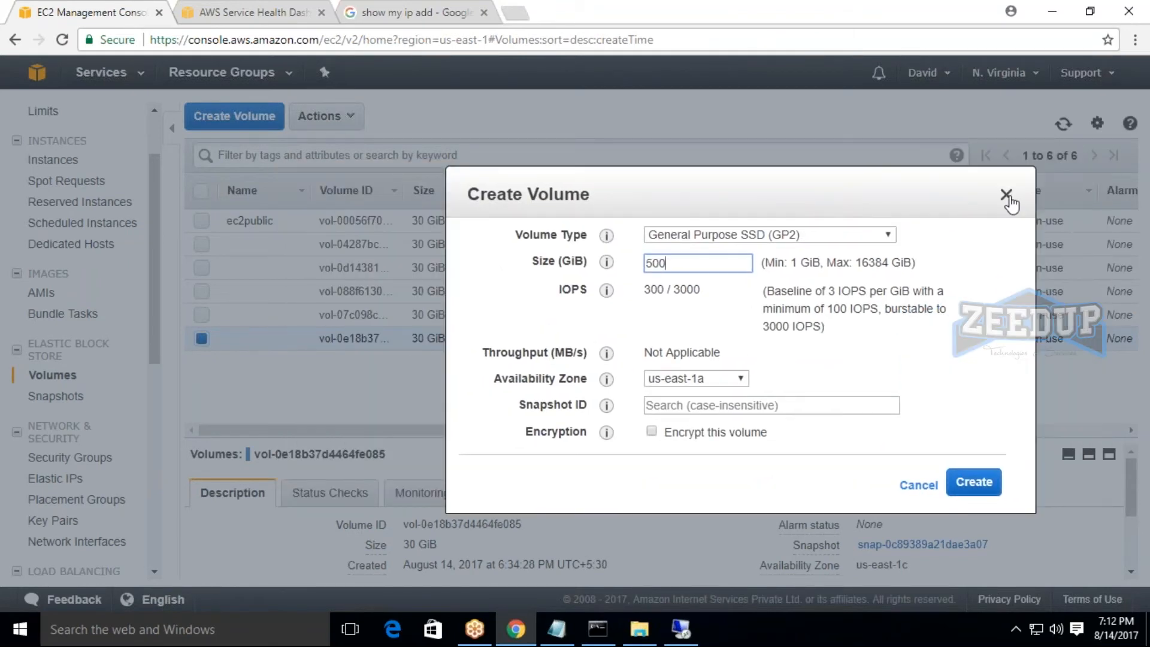
left_click(1007, 195)
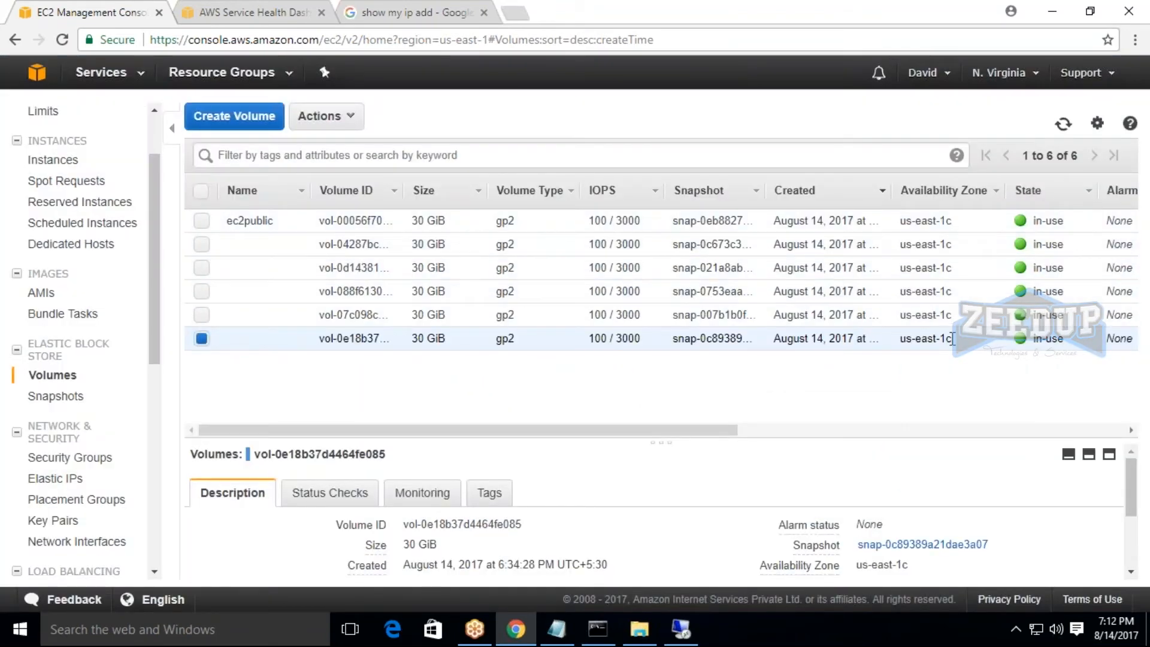
Create a 500 GiB General Purpose SSD (GP2) volume in availability zone us-east-1a and refresh the volumes list.
left_click(272, 120)
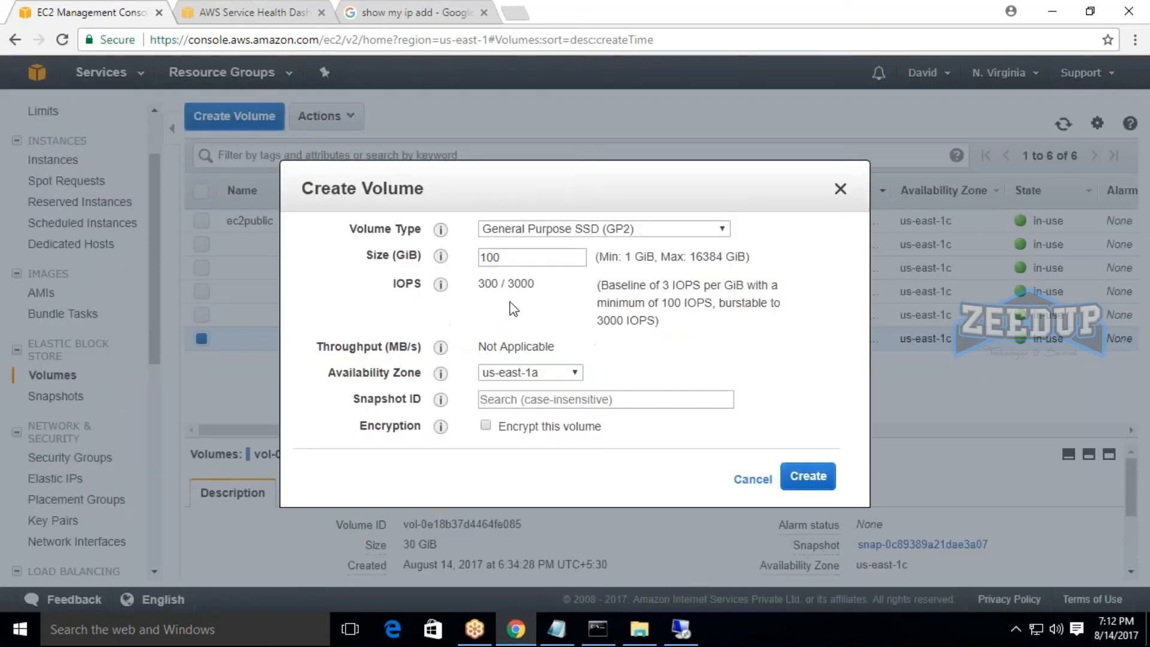
left_click(517, 257)
key("BackSpace")
key("BackSpace")
key("BackSpace")
type("500")
left_click(574, 373)
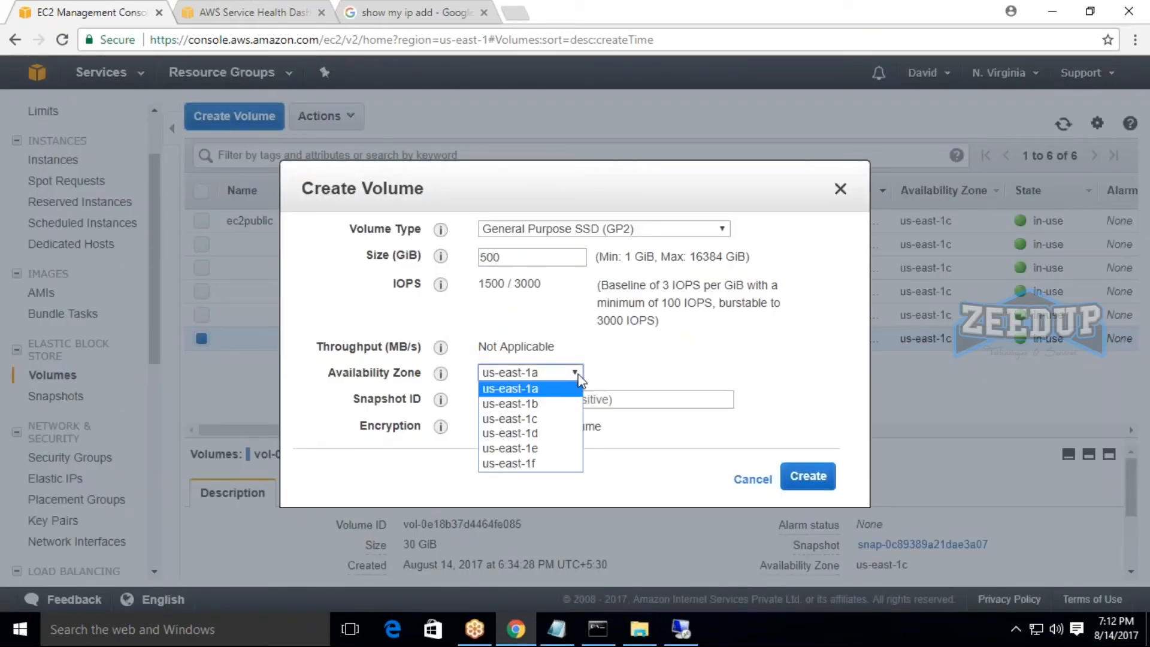
left_click(540, 389)
left_click(808, 476)
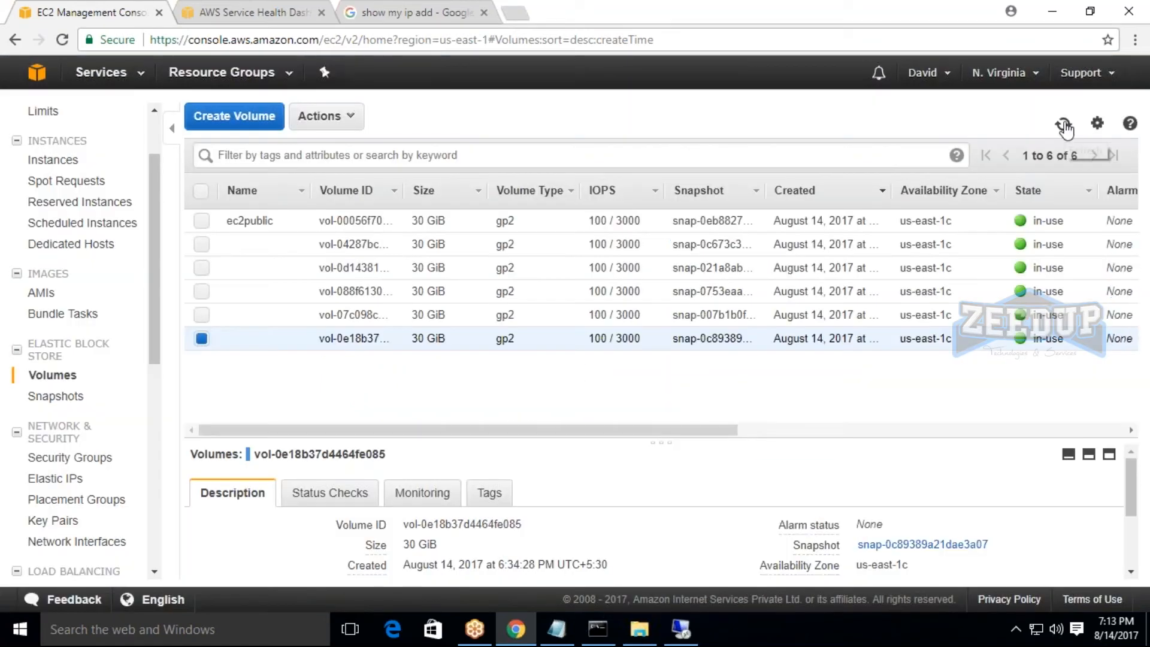
left_click(1064, 124)
mouse_move(535, 437)
left_mouse_down()
mouse_move(695, 438)
mouse_move(528, 432)
left_mouse_up()
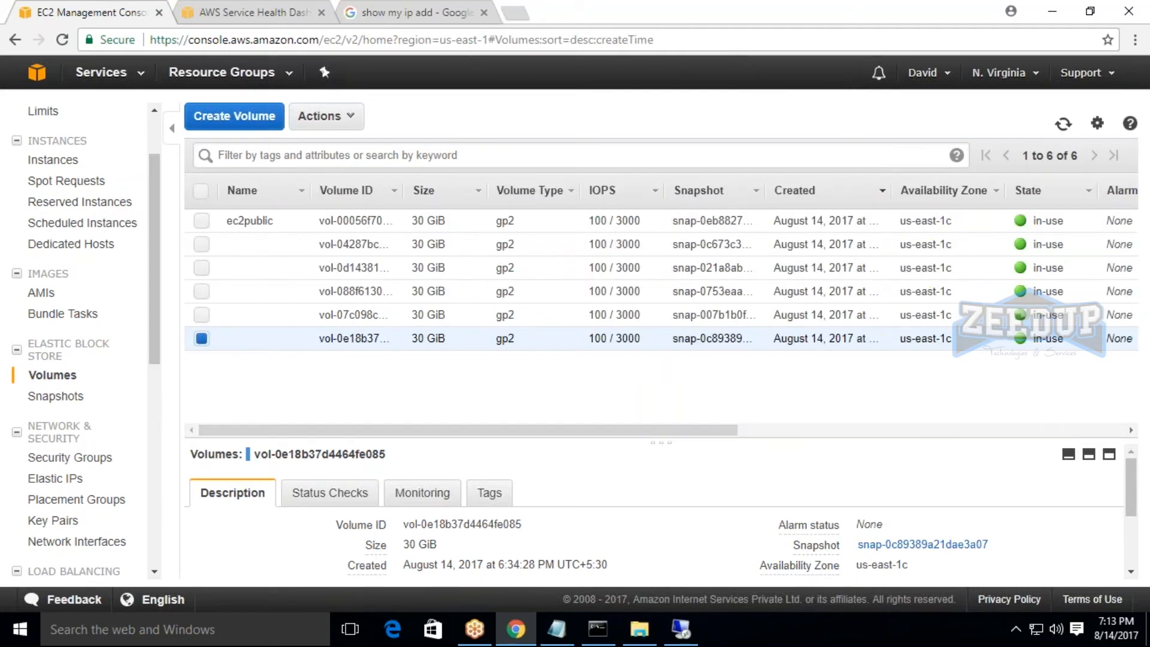
left_click(1064, 123)
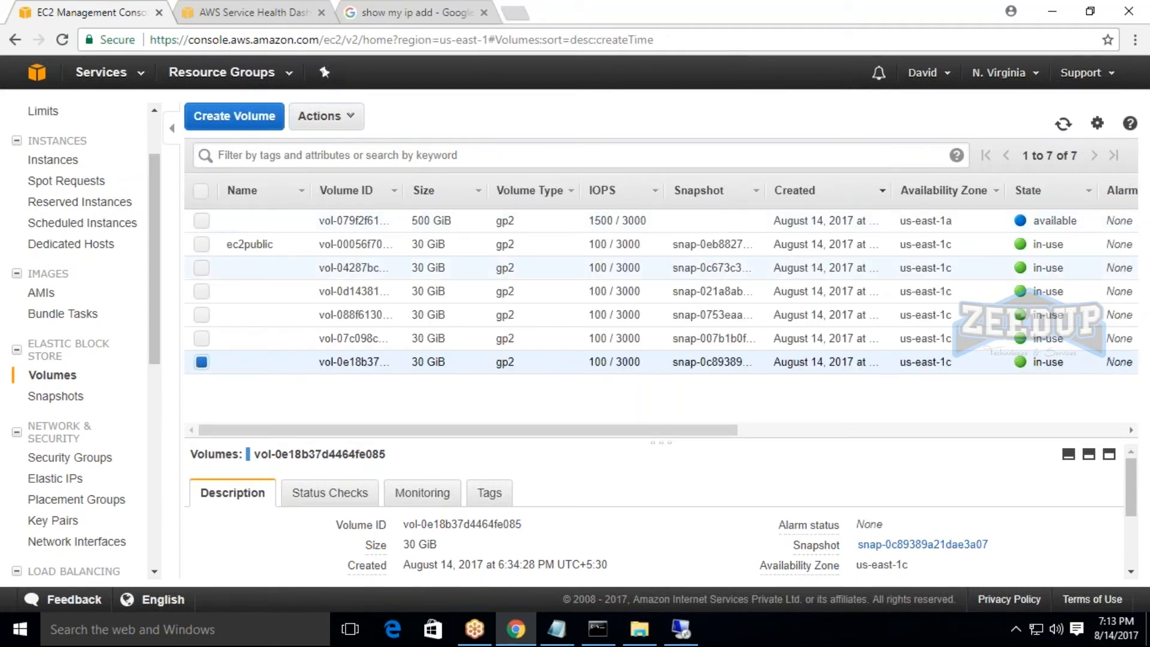
Try to attach the new available 500 GiB volume in us-east-1a to an instance.
left_click_drag(1029, 221, 1087, 226)
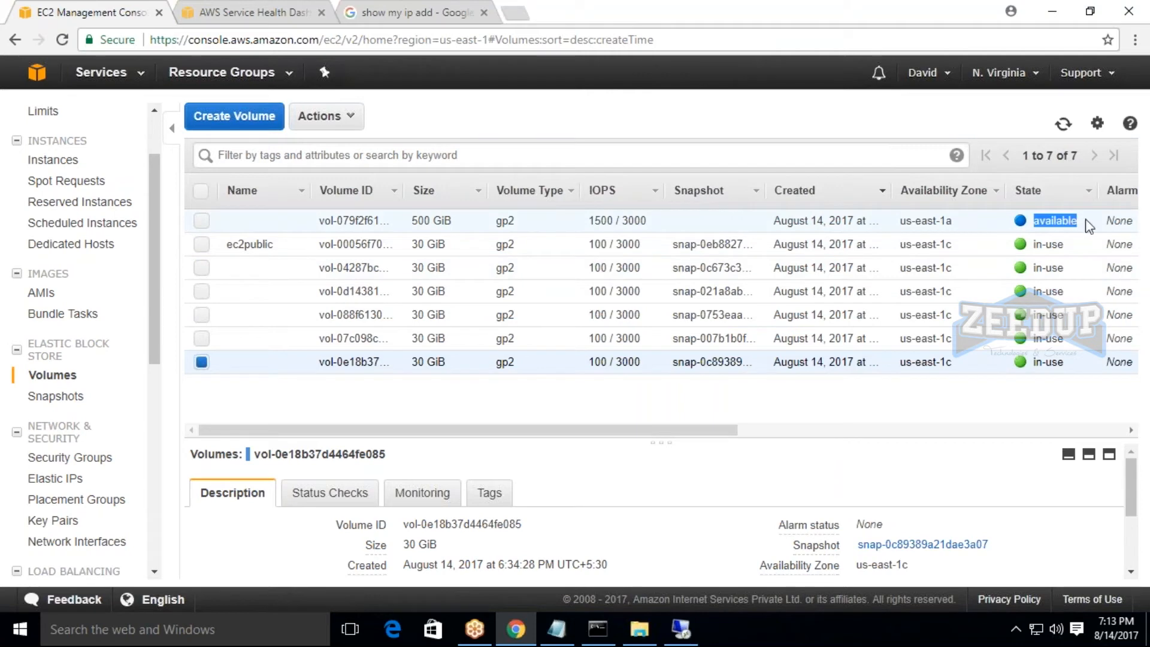
left_click(1087, 226)
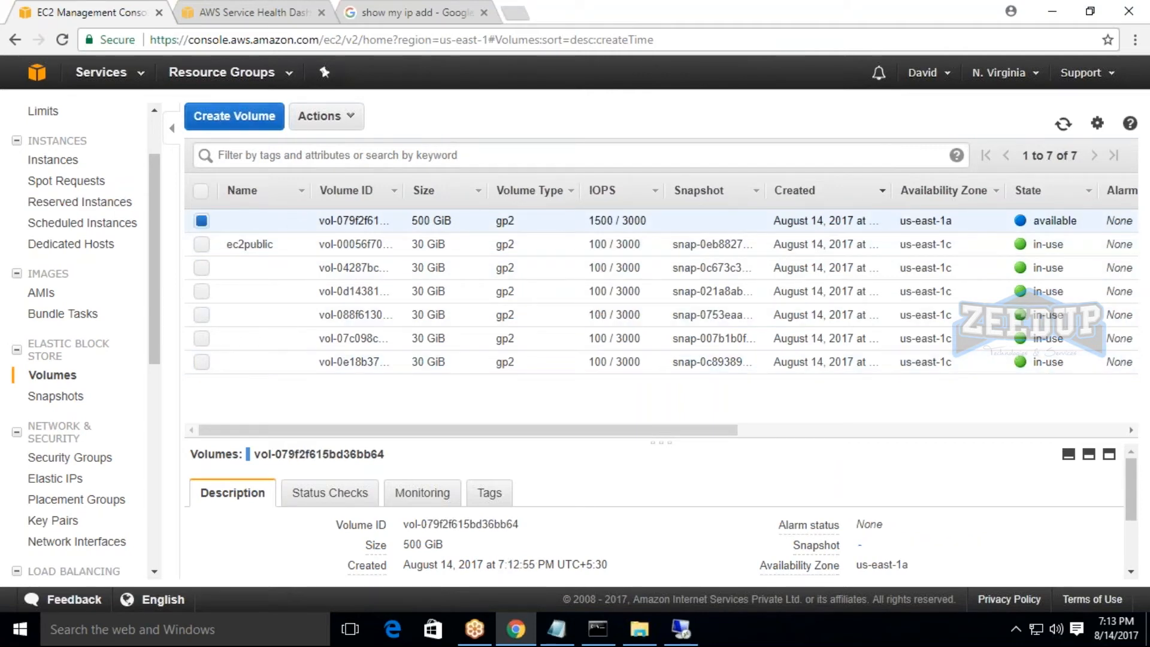
left_click(349, 115)
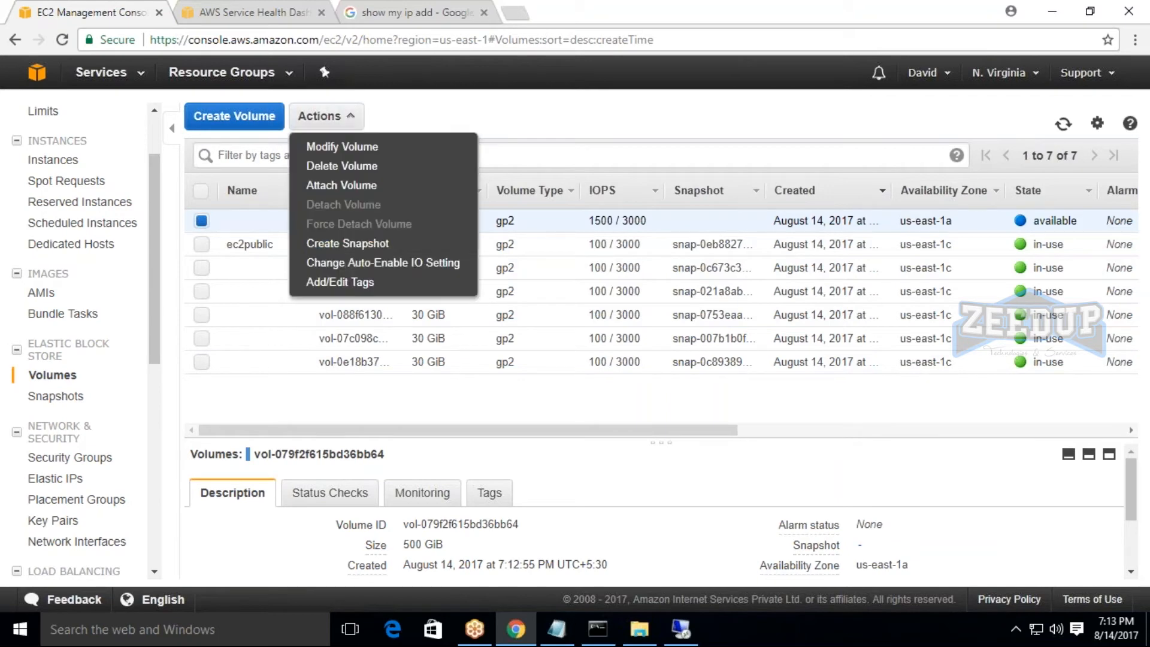
left_click(351, 187)
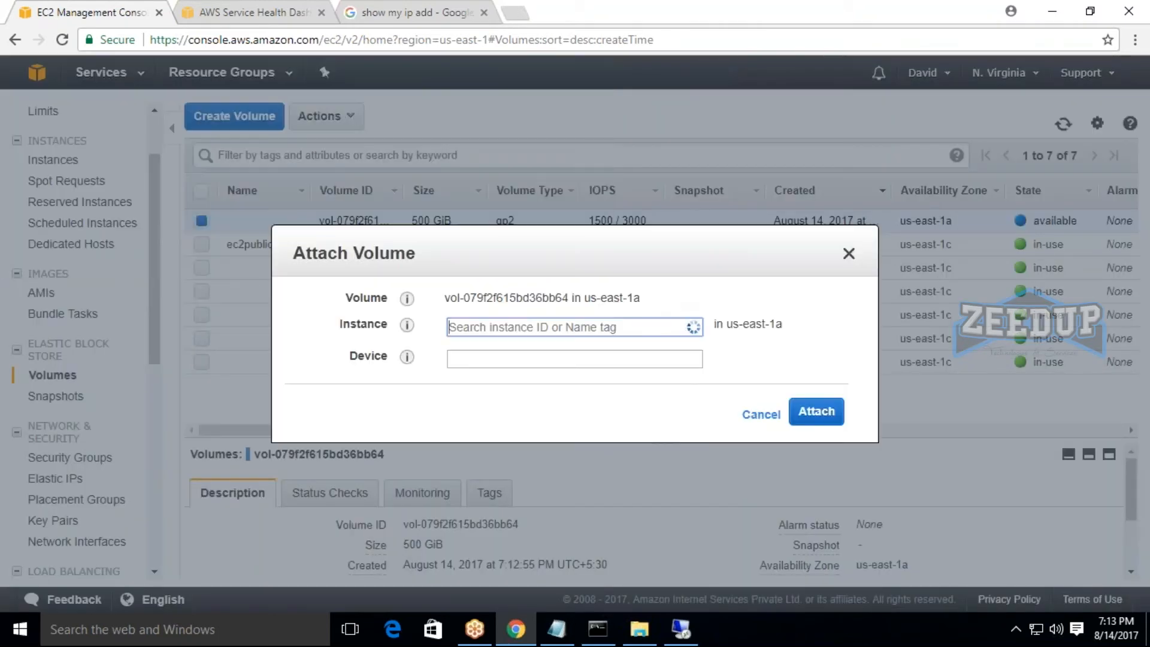
left_click_drag(459, 361, 901, 359)
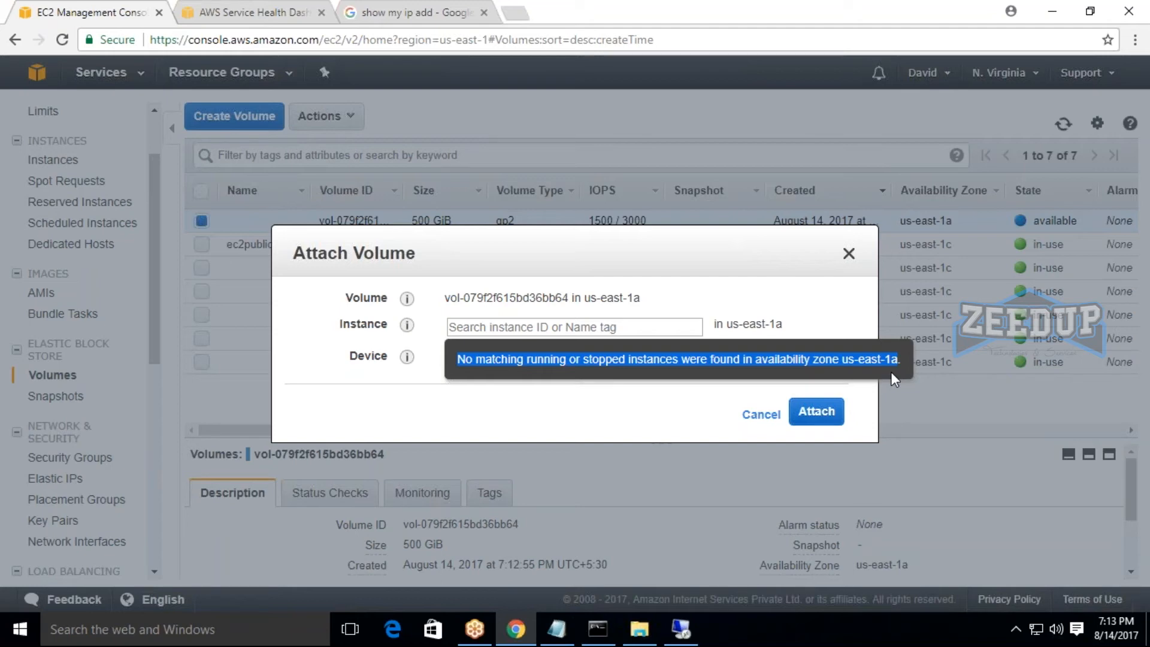
left_click(849, 253)
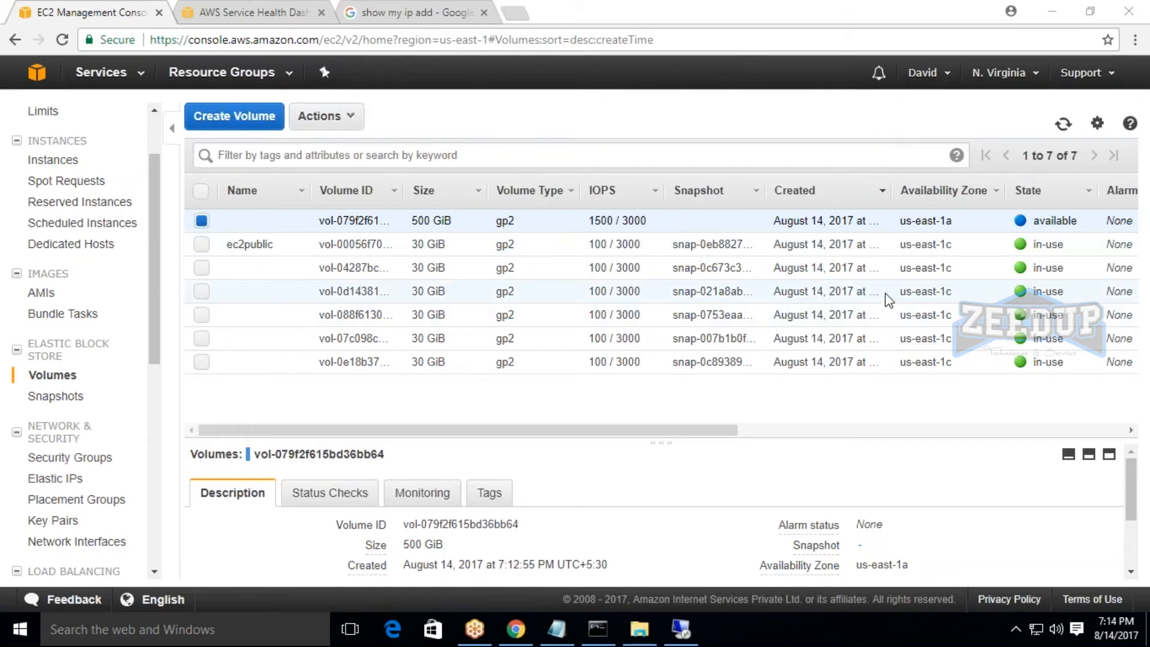
Create another 500 GiB General Purpose SSD (GP2) volume in us-east-1a and refresh the volumes list.
left_click_drag(900, 222, 953, 221)
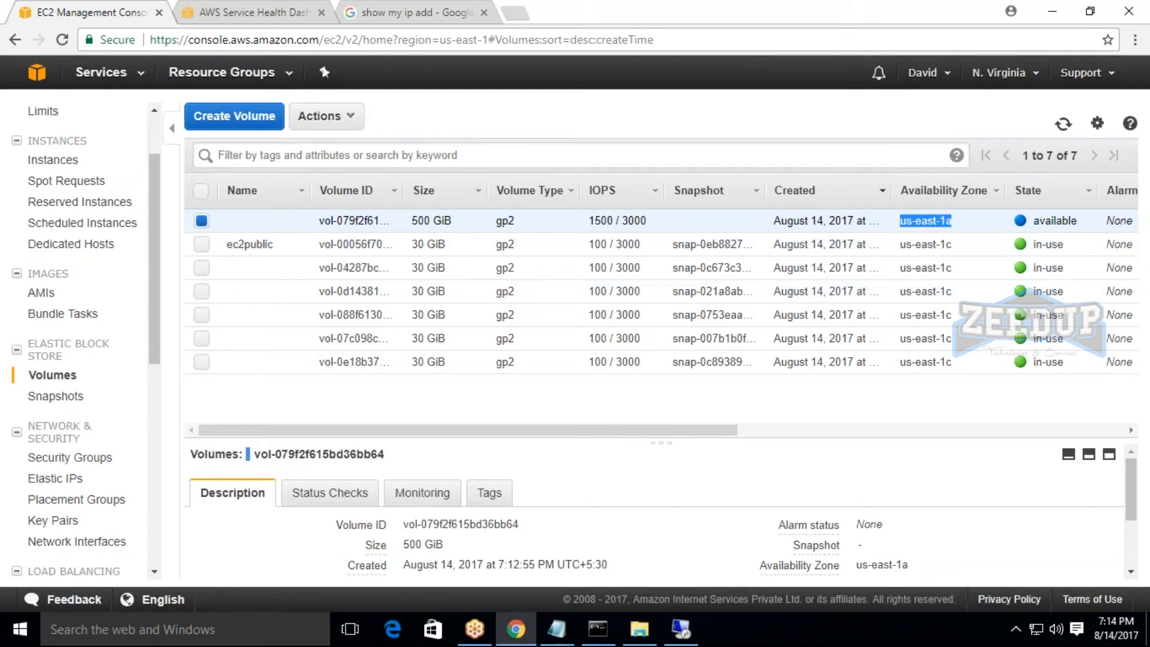
left_click(252, 123)
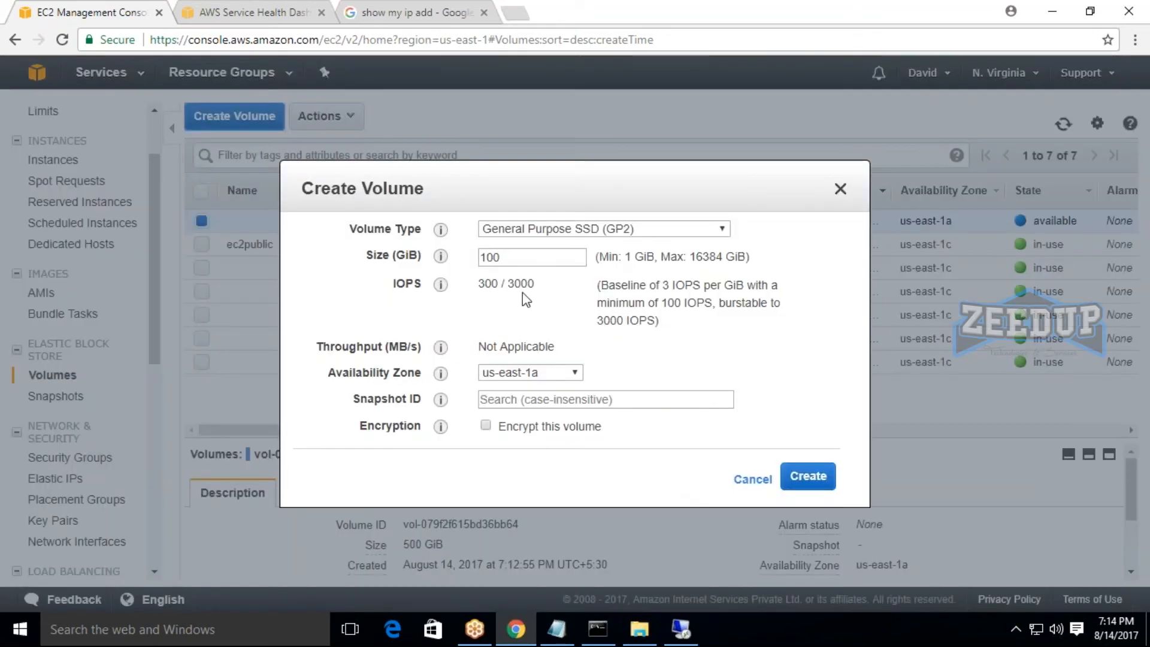
double_click(513, 258)
key("BackSpace")
type("500")
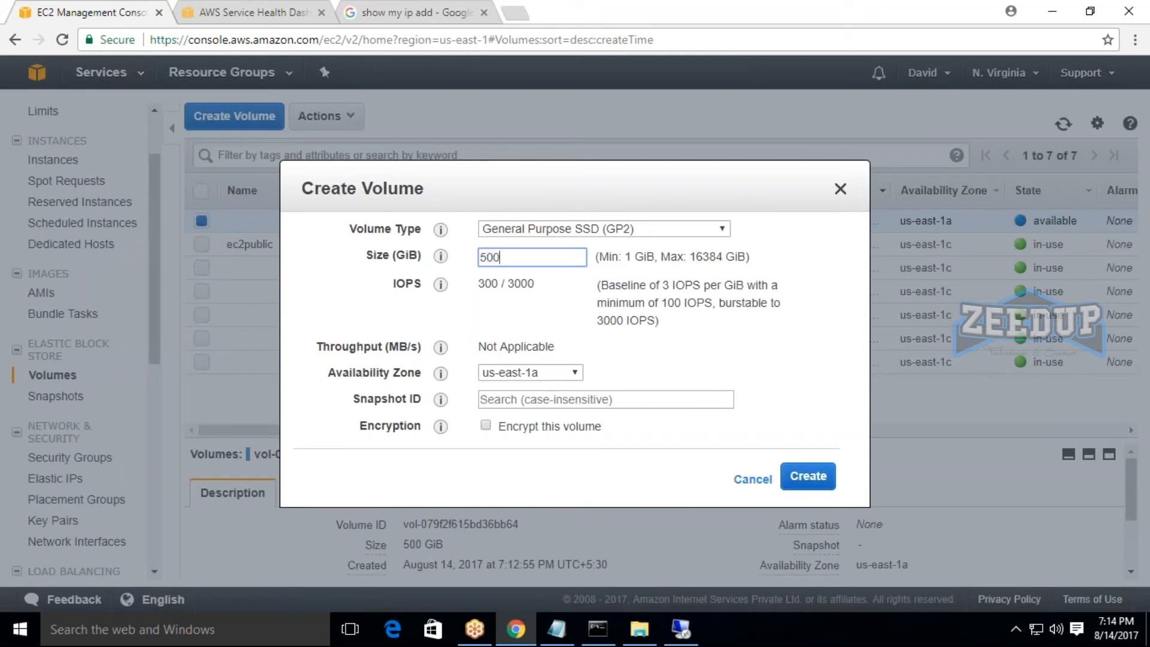
left_click(808, 476)
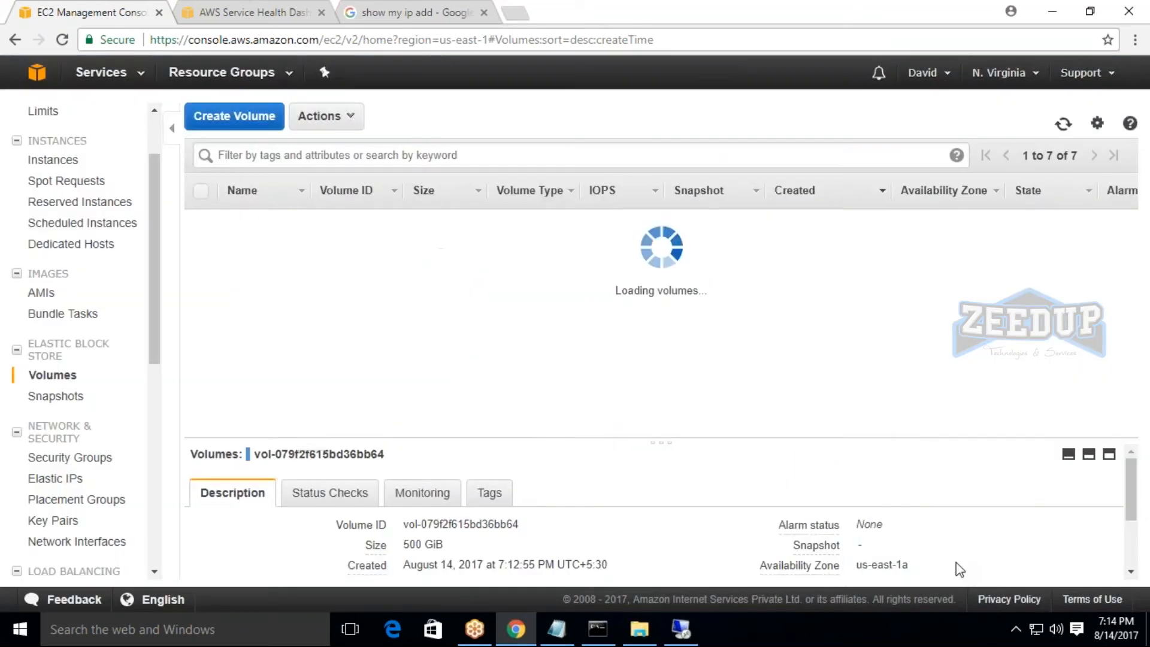
left_click(1065, 124)
Try again to attach the selected 500 GiB volume, cancel the attachment, and refresh the volumes list.
left_click(324, 115)
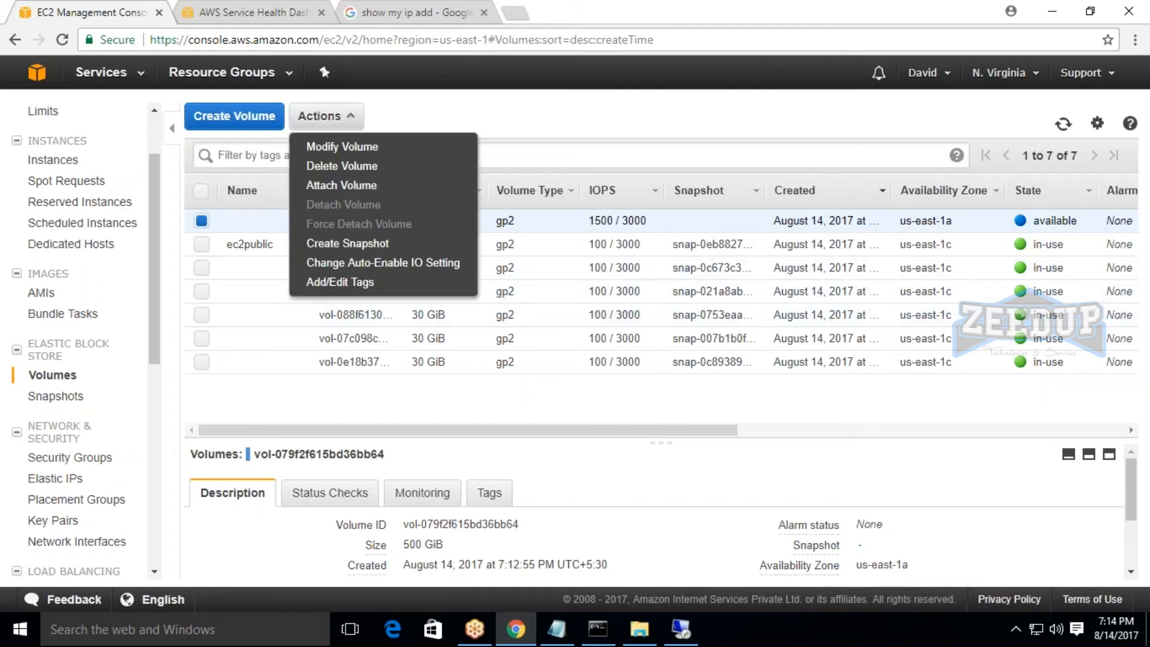
left_click(351, 186)
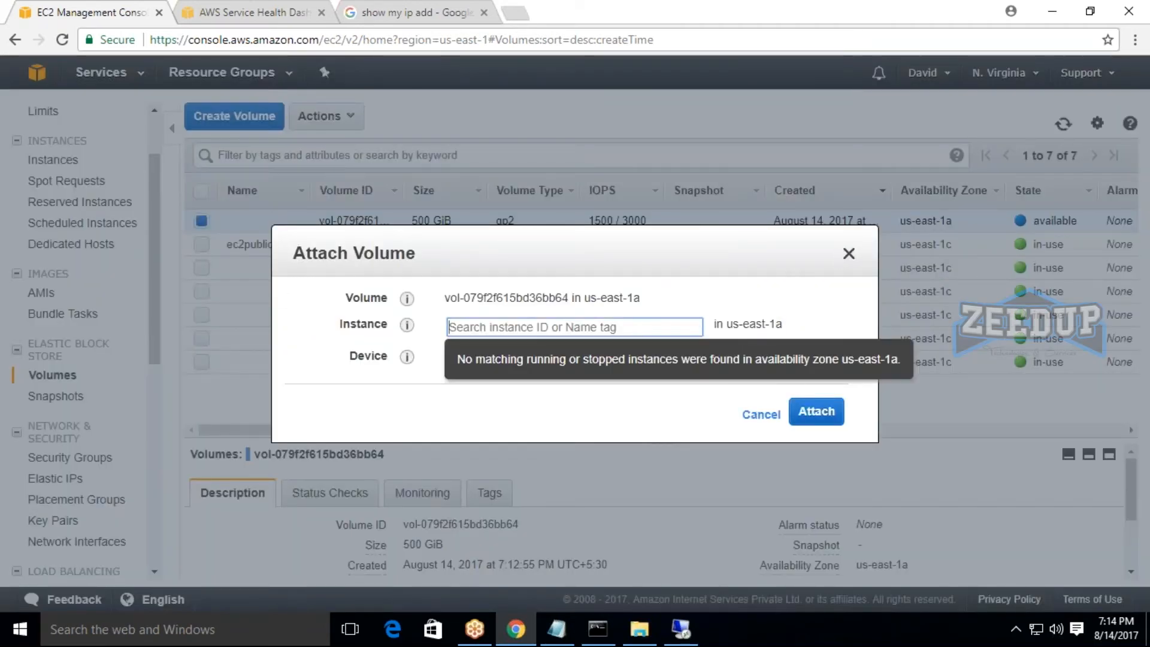
left_click(884, 227)
left_click(850, 254)
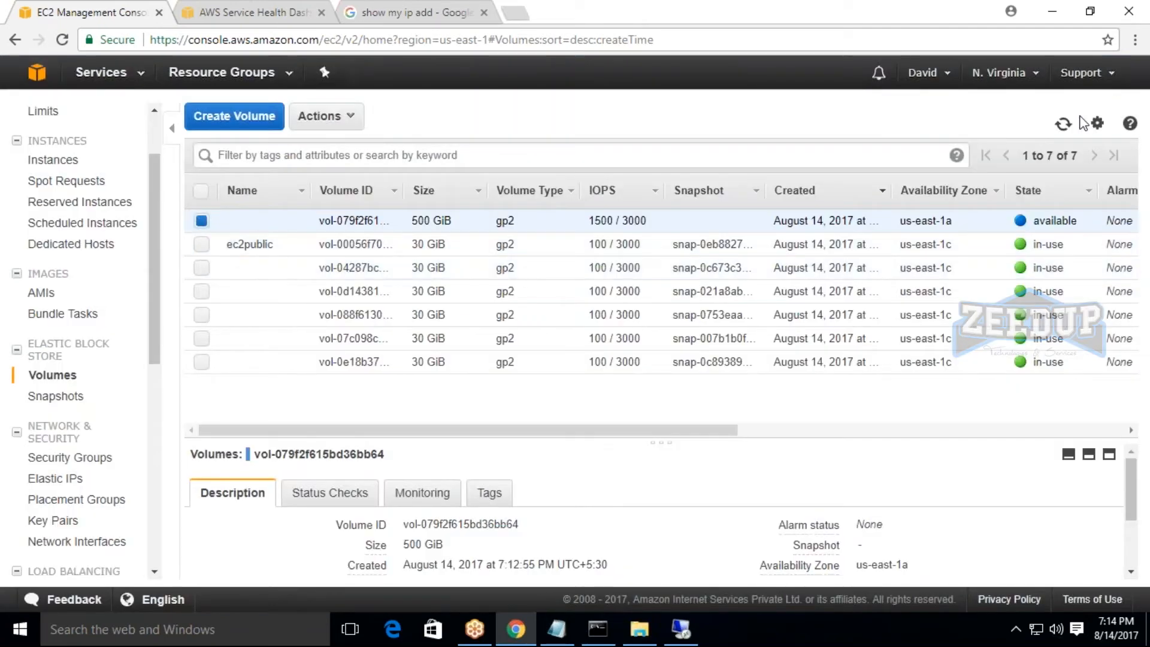
left_click(1063, 124)
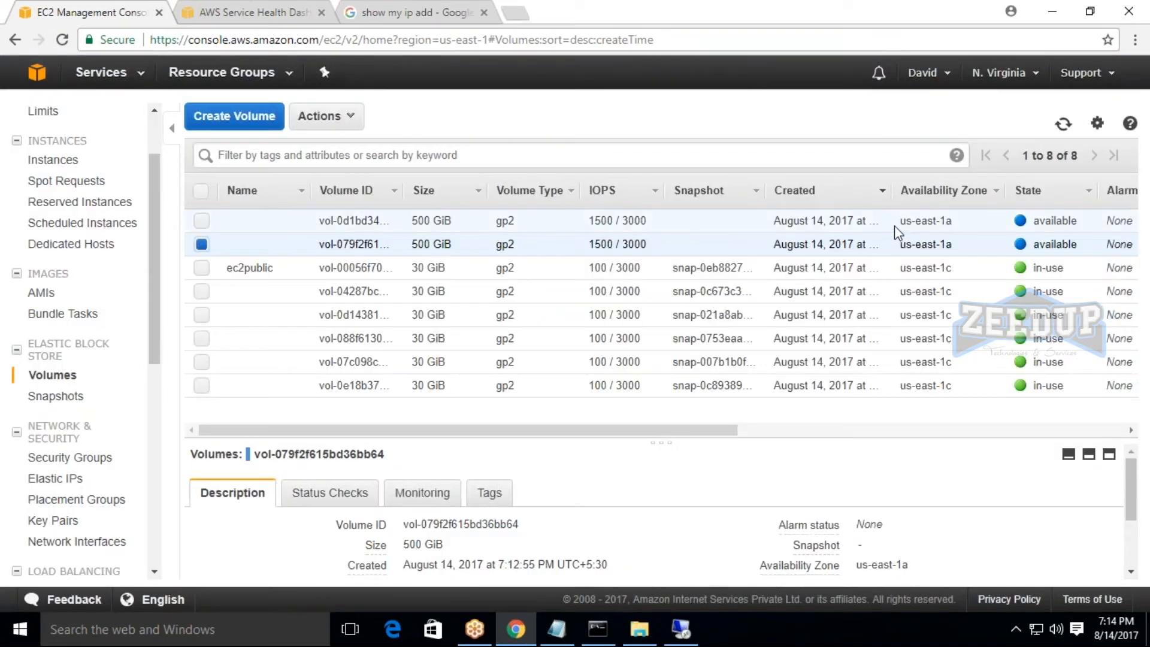
Create a 500 GiB General Purpose SSD (GP2) volume in availability zone us-east-1c and refresh the volumes list.
left_click(967, 225)
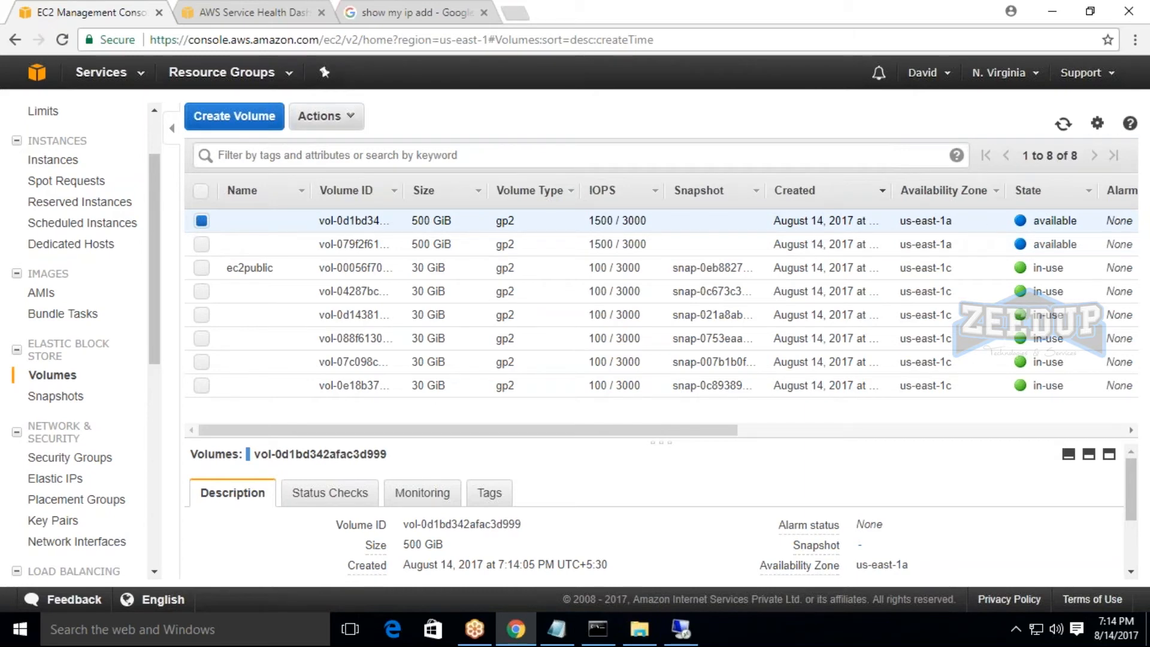
left_click(234, 116)
left_click(531, 373)
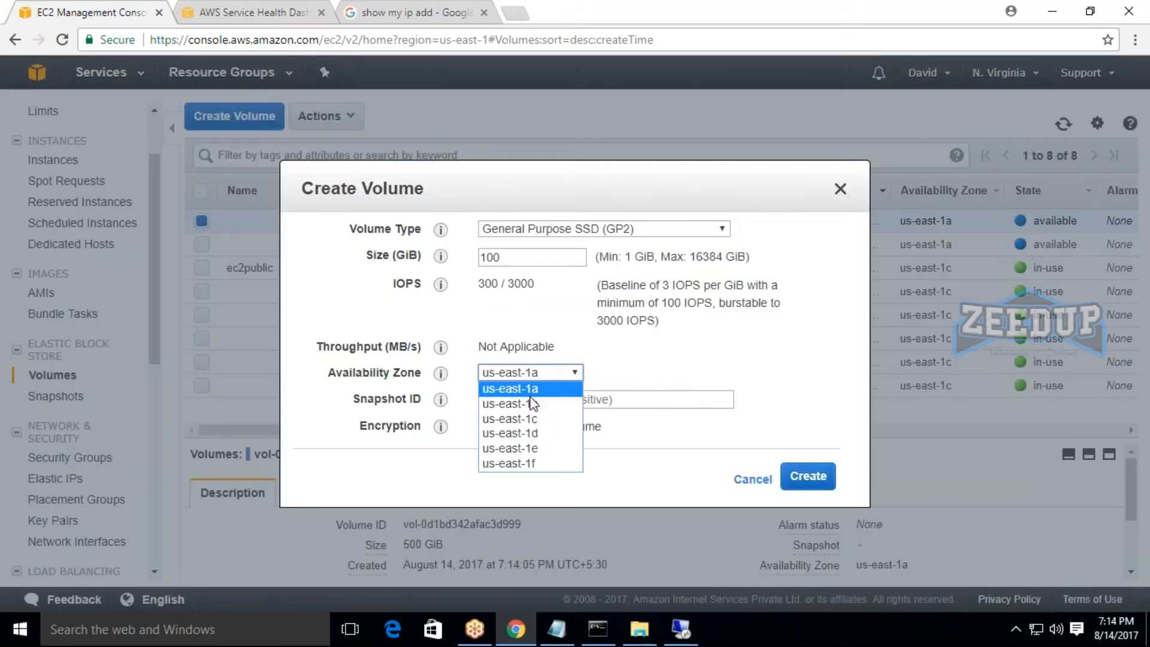
left_click(528, 418)
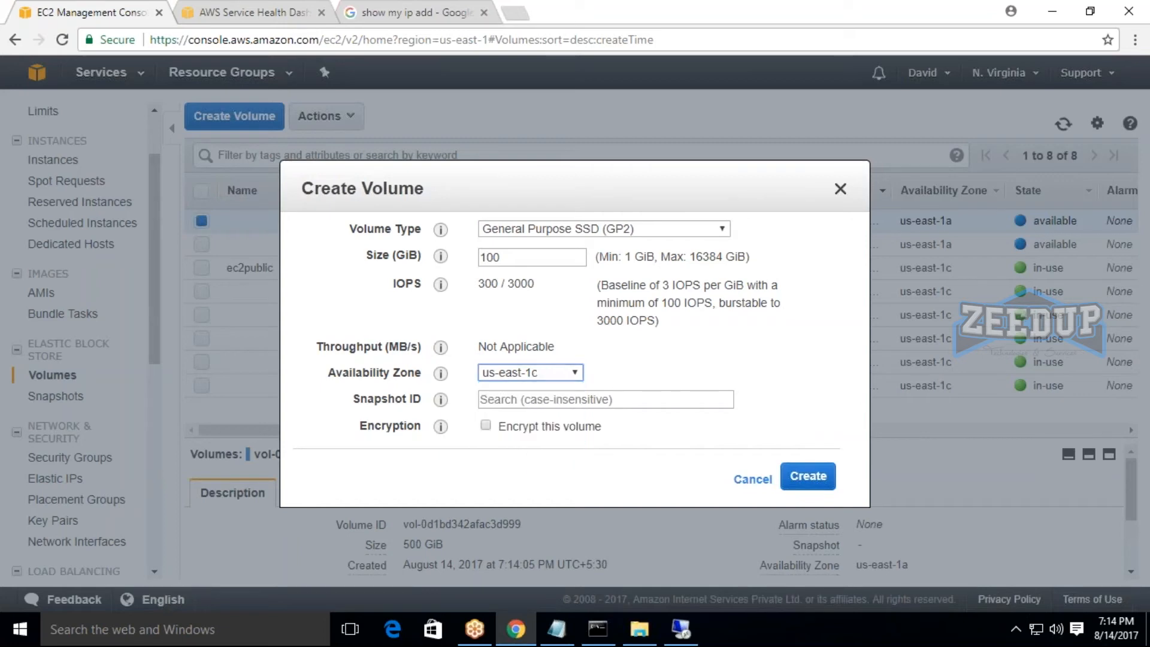
double_click(520, 263)
key("BackSpace")
type("500")
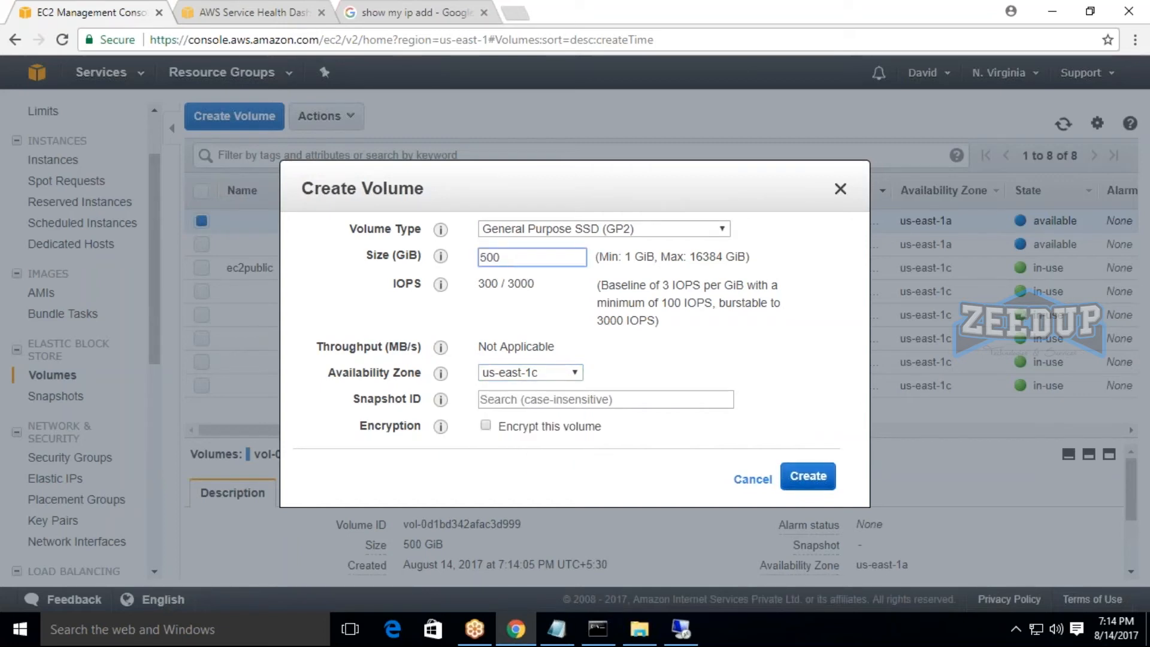
left_click(808, 476)
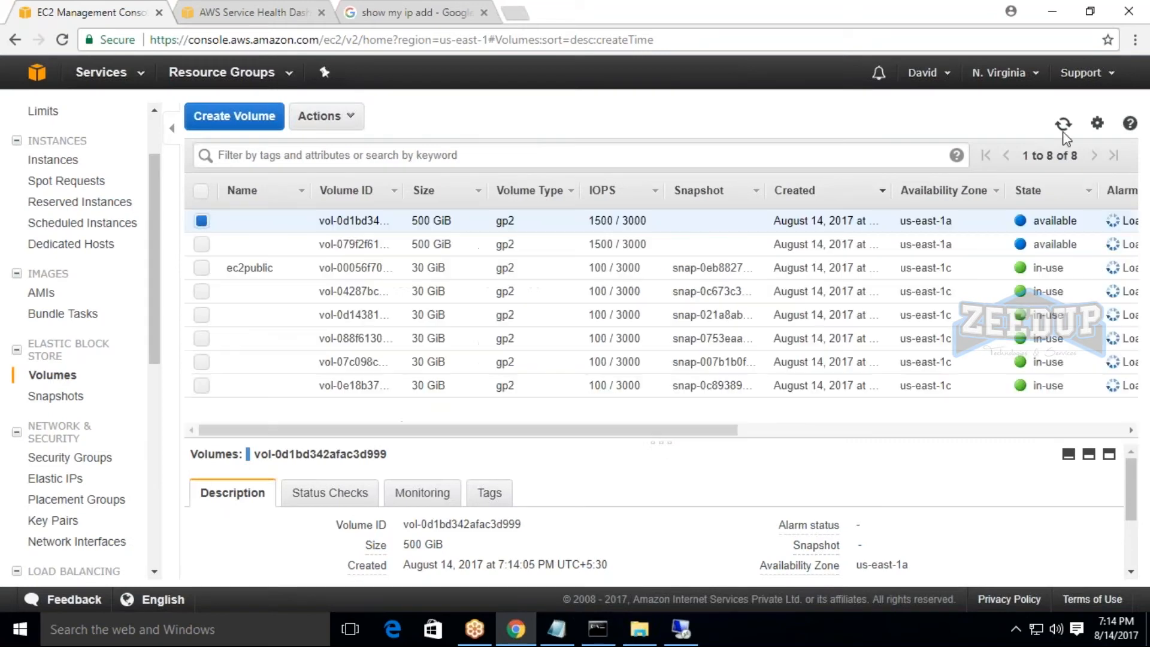
left_click(1064, 134)
left_click(1064, 134)
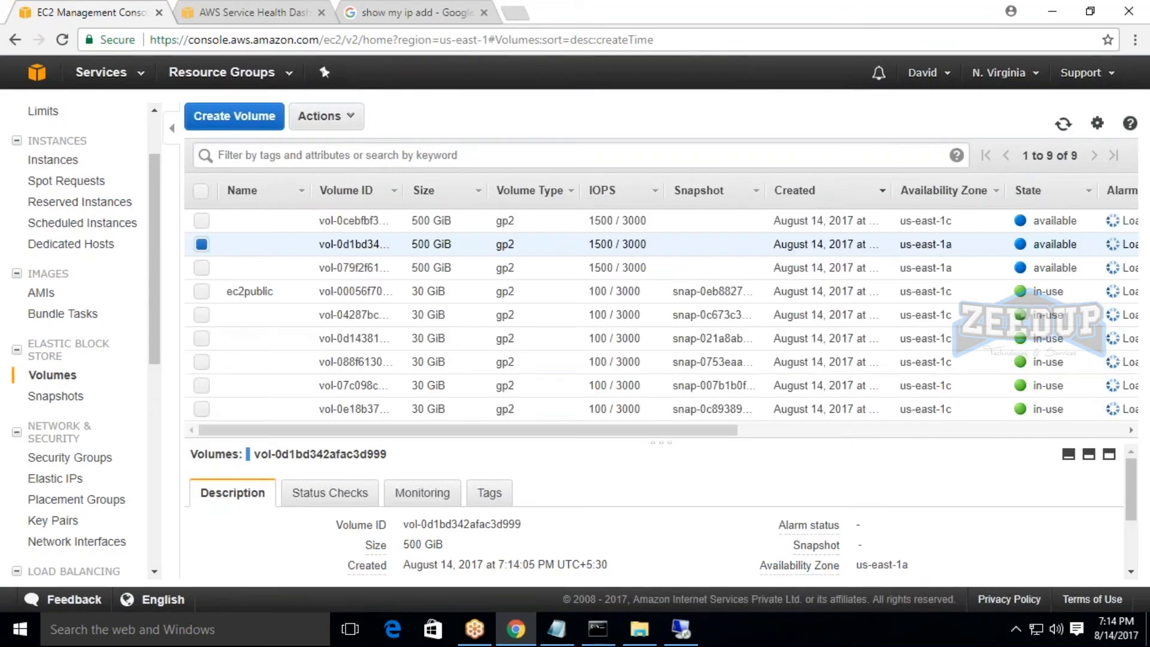
Attach the new 500 GiB volume in us-east-1c to the ec21 instance as device xvdf.
left_click(203, 244)
left_click(201, 222)
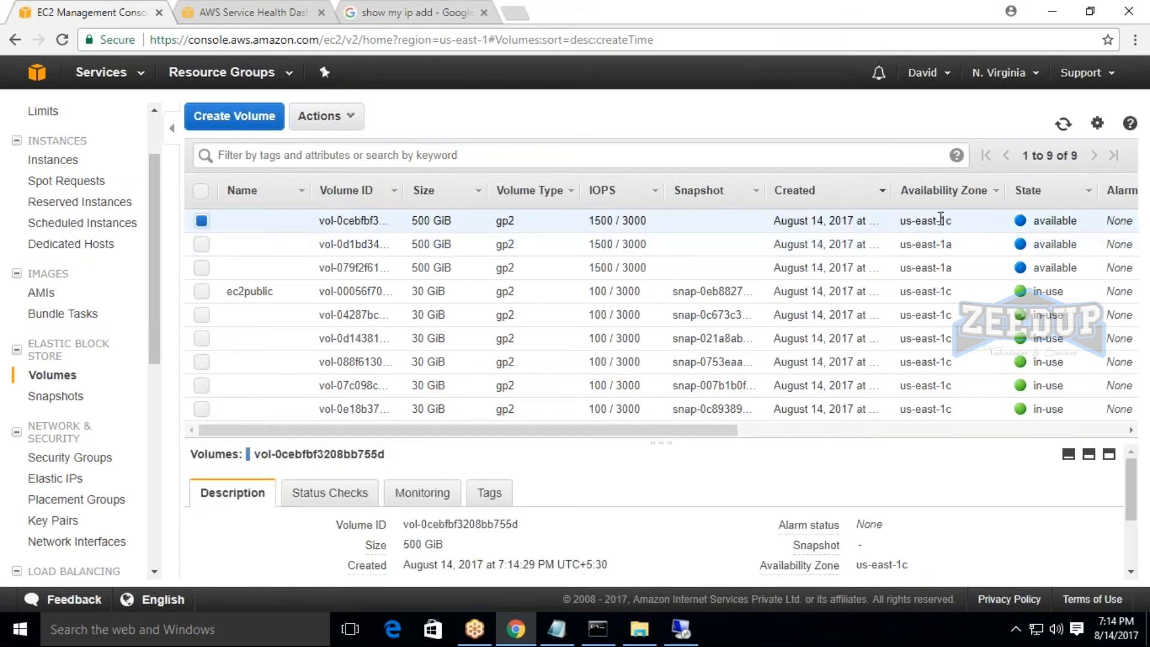
left_click(327, 116)
left_click(325, 185)
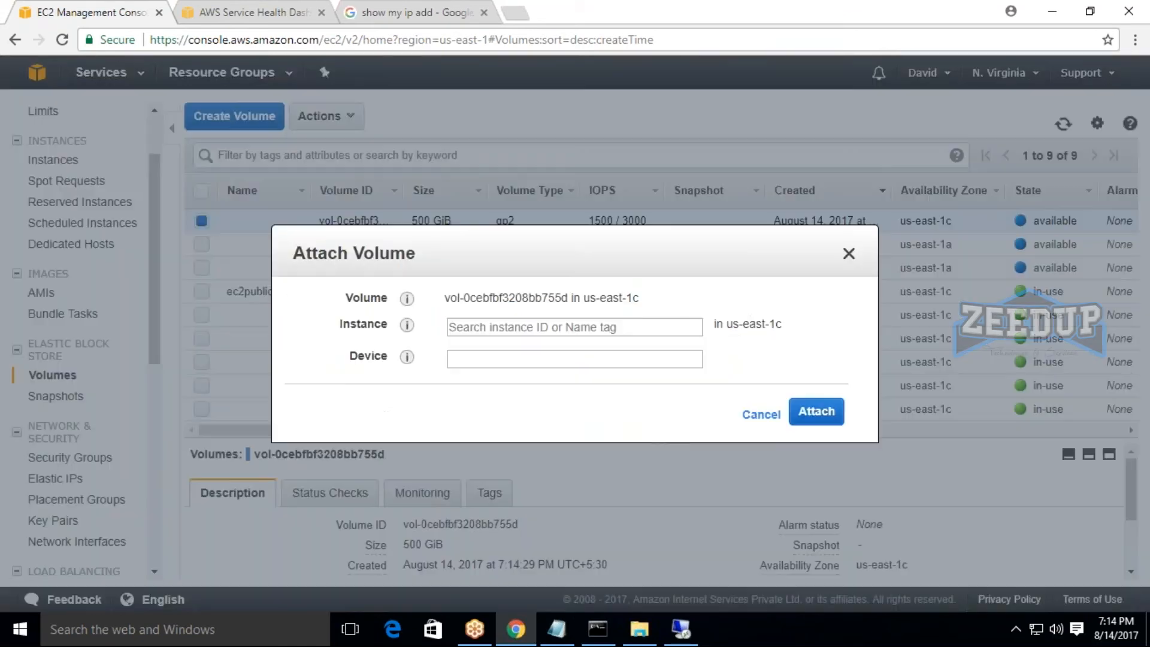
left_click(603, 327)
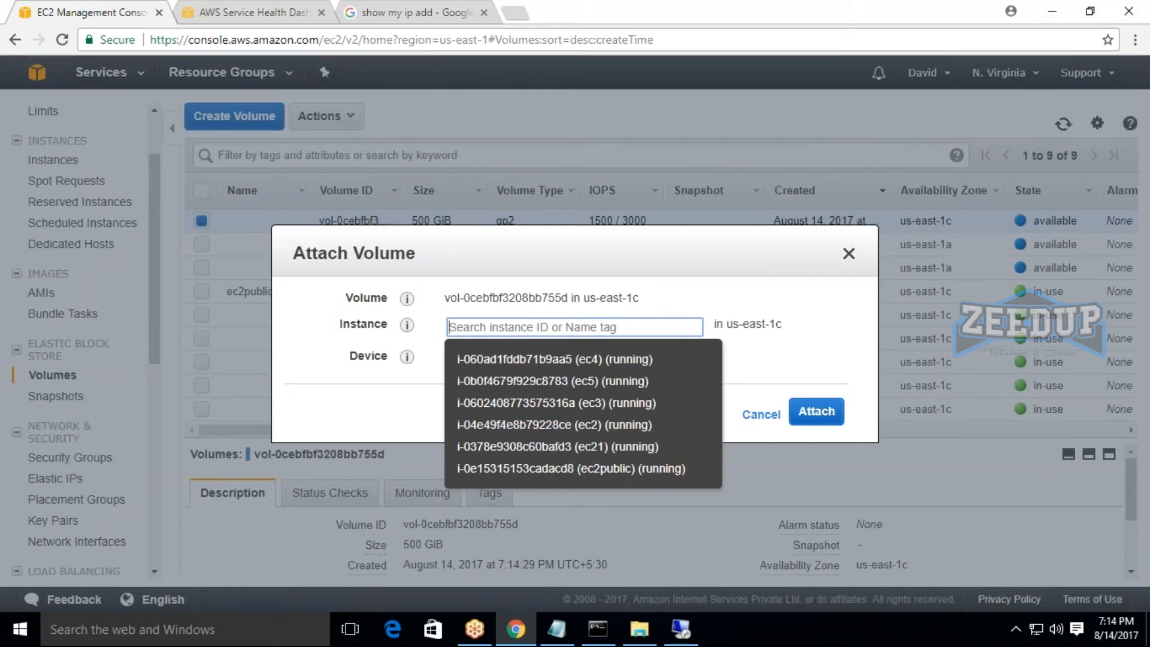
left_click(607, 446)
left_click(831, 431)
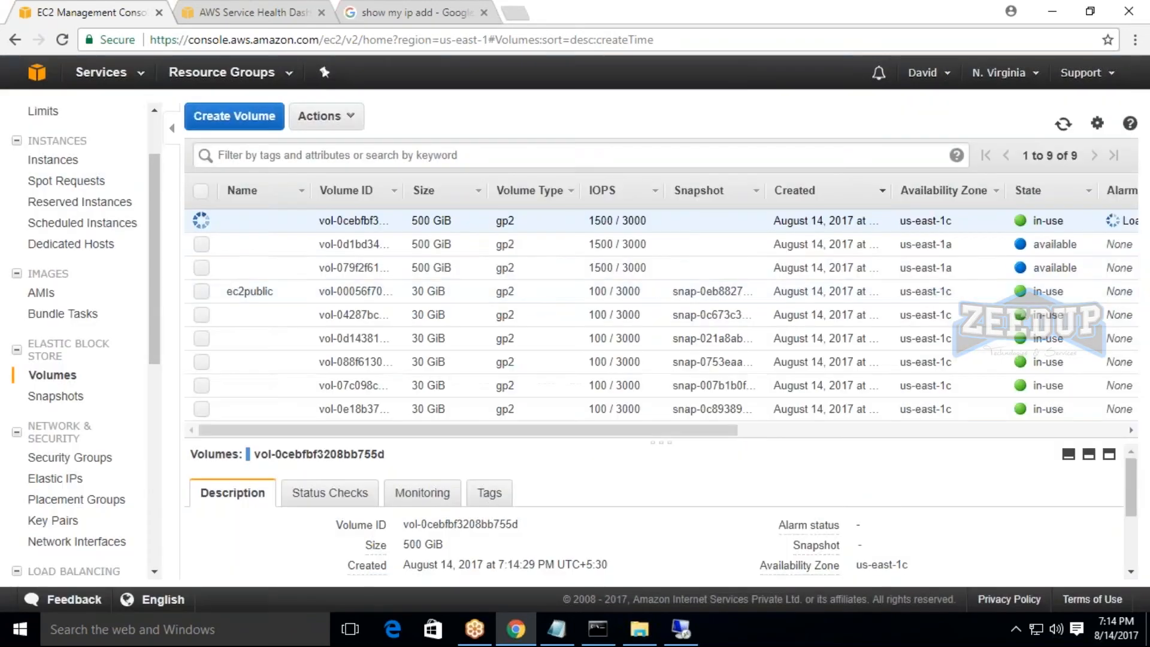
Check the block devices listed in the ec21 instance's description.
left_click(52, 159)
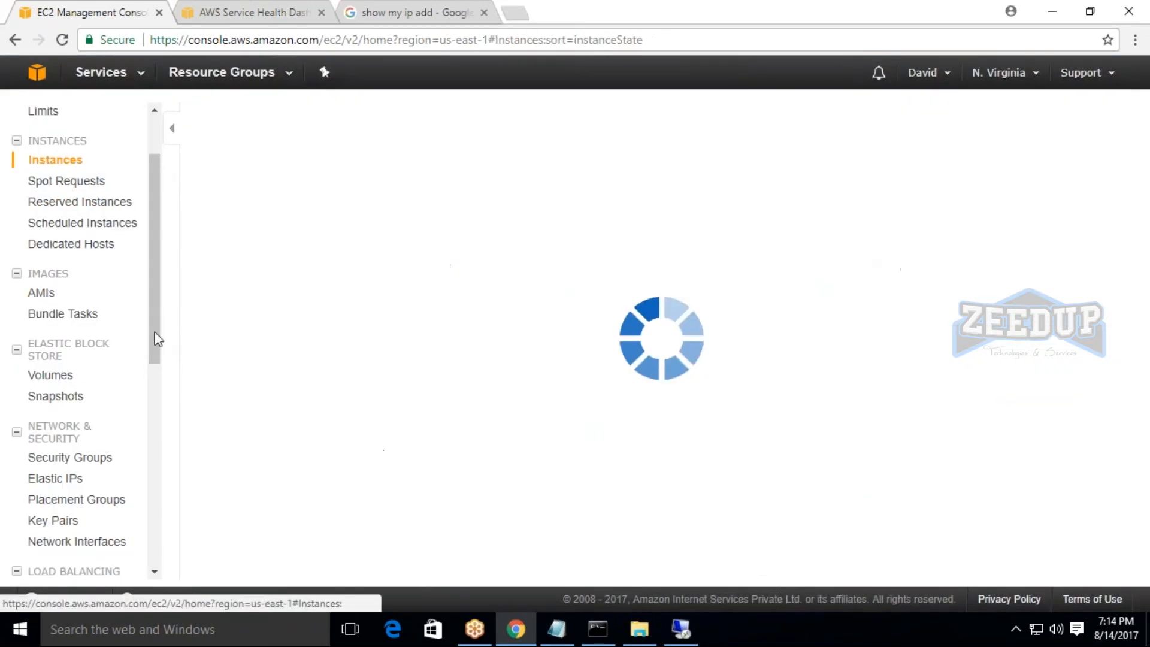
left_click(202, 220)
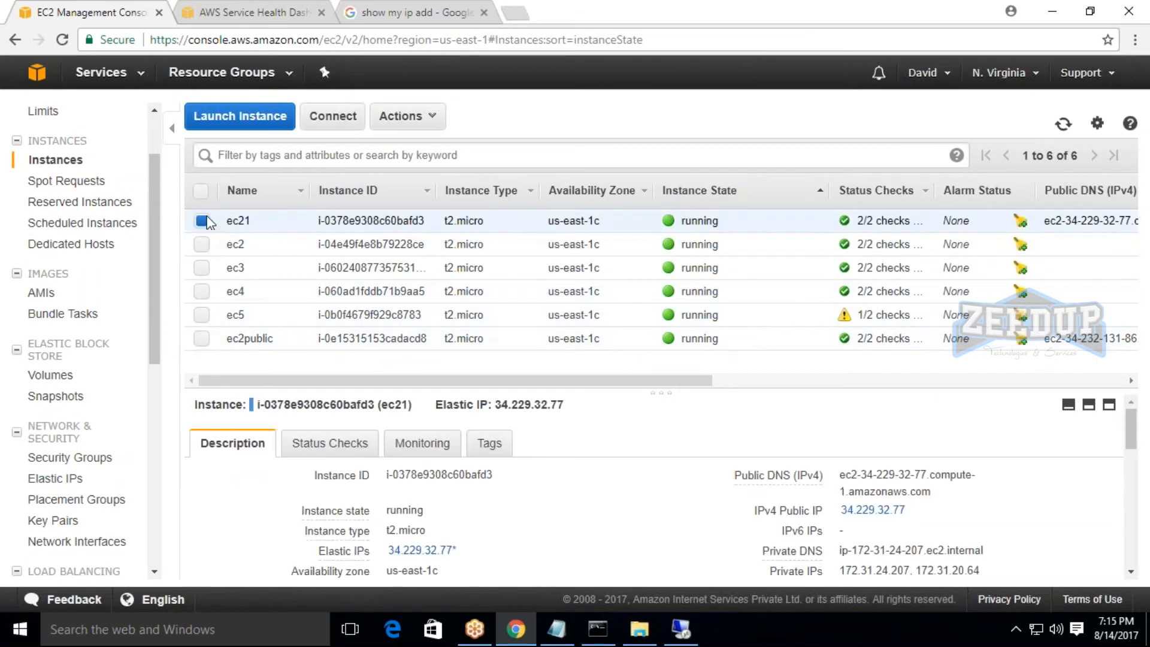
scroll(661, 489, "down", 5)
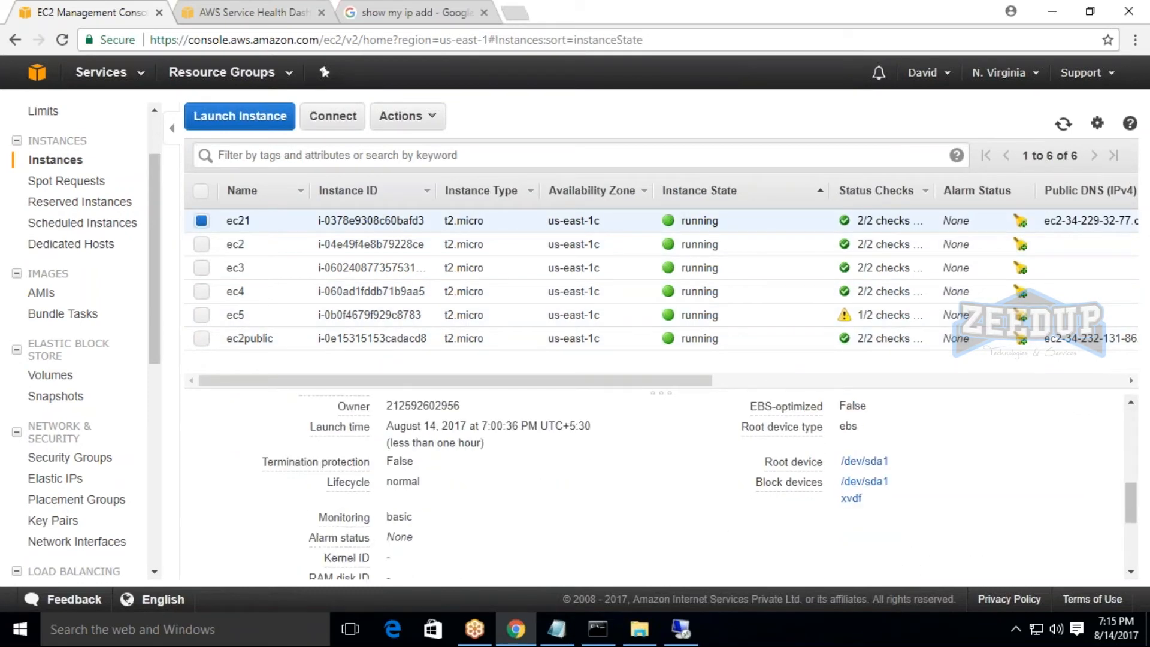
Switch to the ec21 Remote Desktop session, bring Disk 1 online and initialize it with the MBR partition style.
left_click(681, 631)
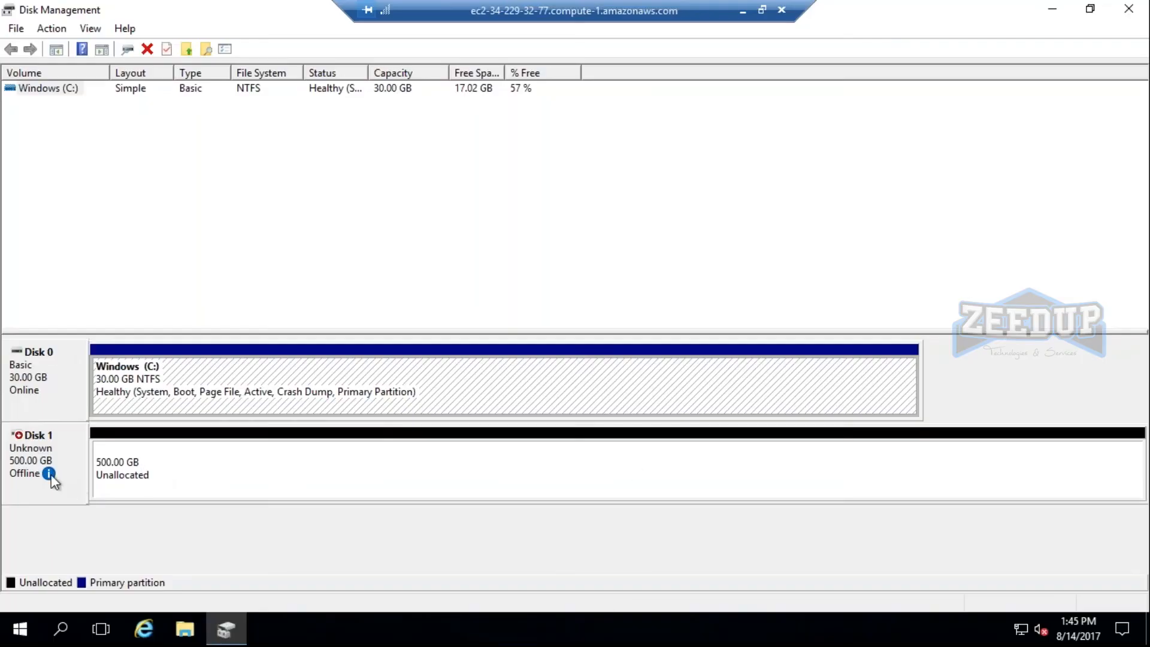
mouse_move(51, 475)
right_click(56, 440)
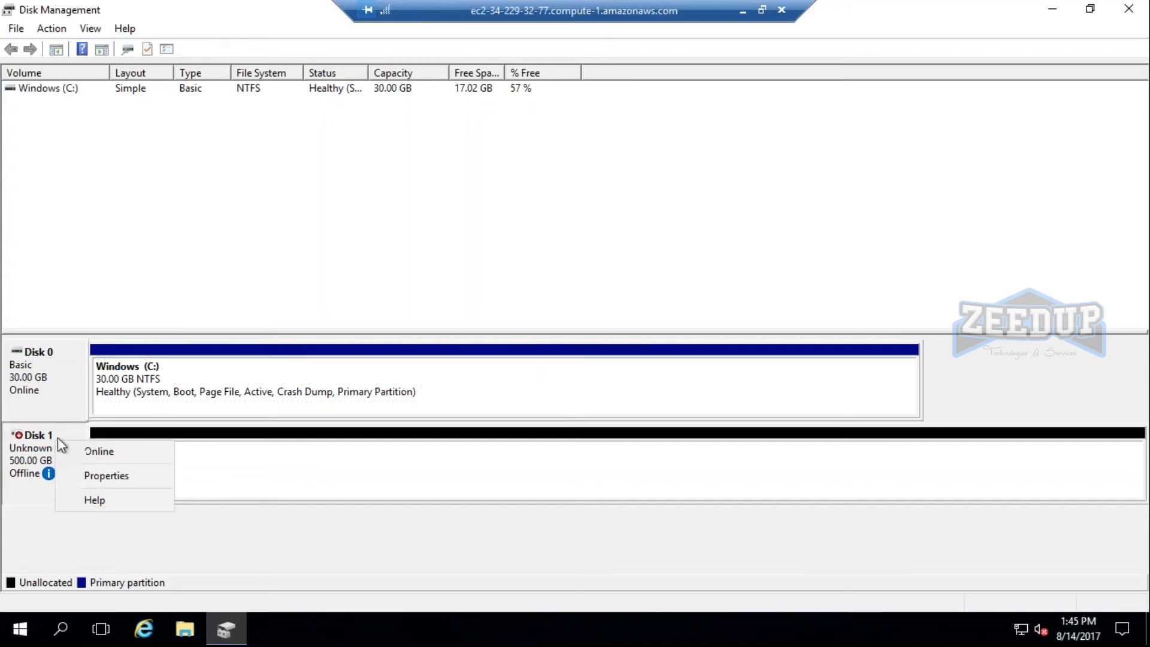
left_click(102, 453)
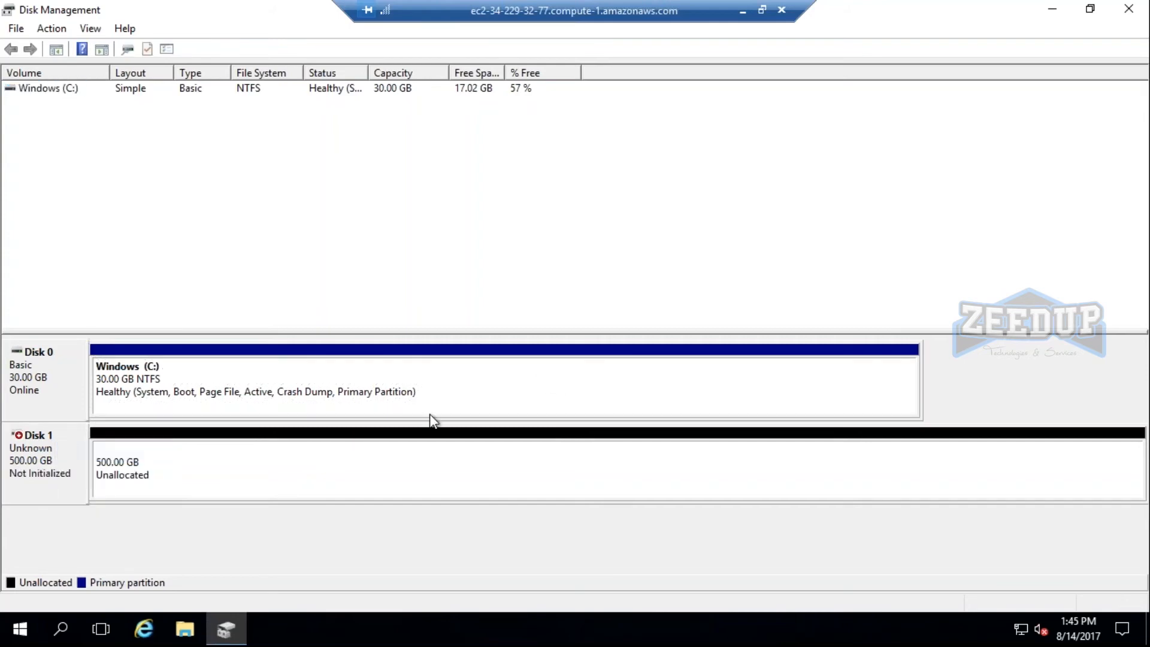
right_click(71, 452)
left_click(103, 462)
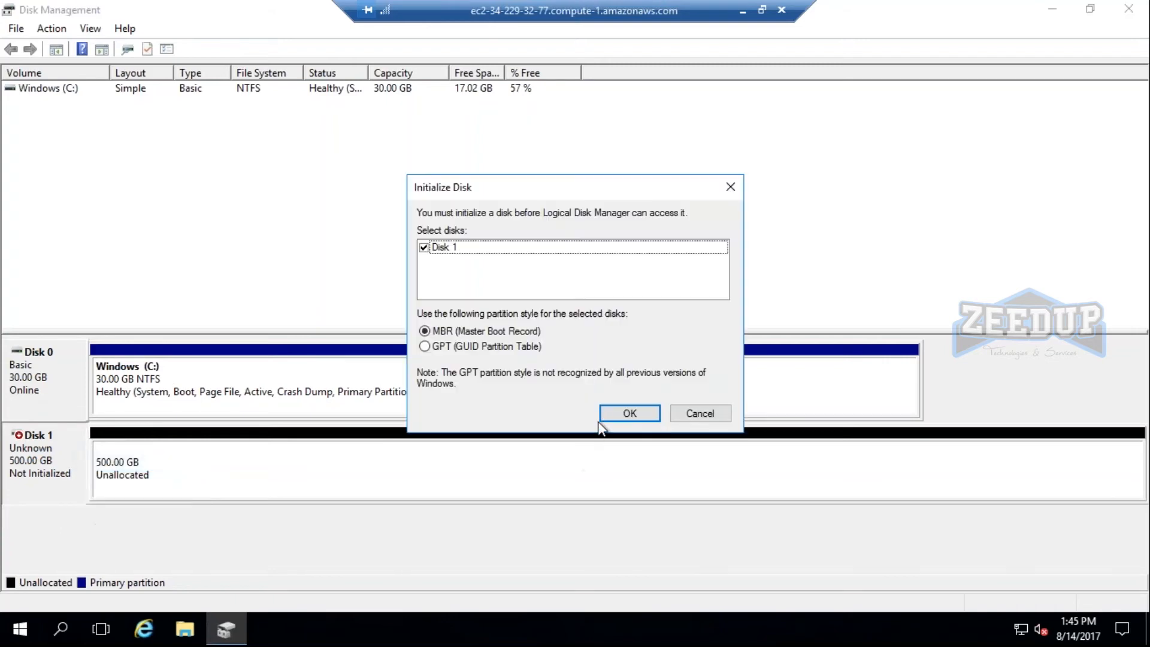
left_click(601, 418)
Create a new simple NTFS volume of 511997 MB on Disk 1's unallocated space as drive D.
right_click(478, 459)
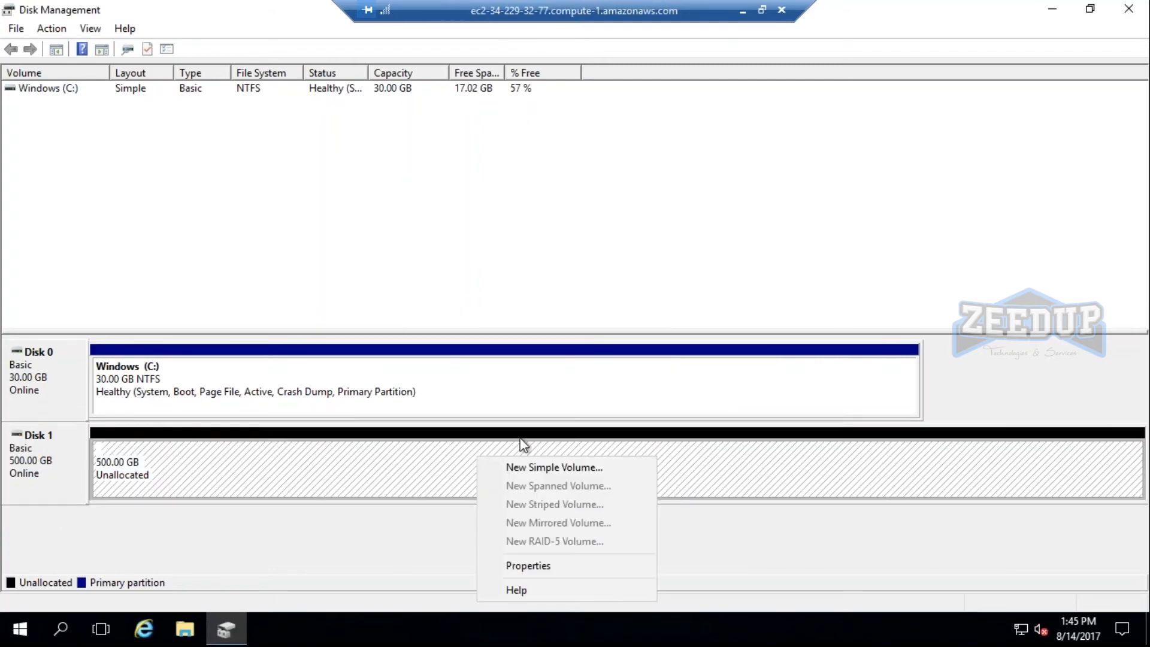
left_click(534, 470)
left_click(321, 390)
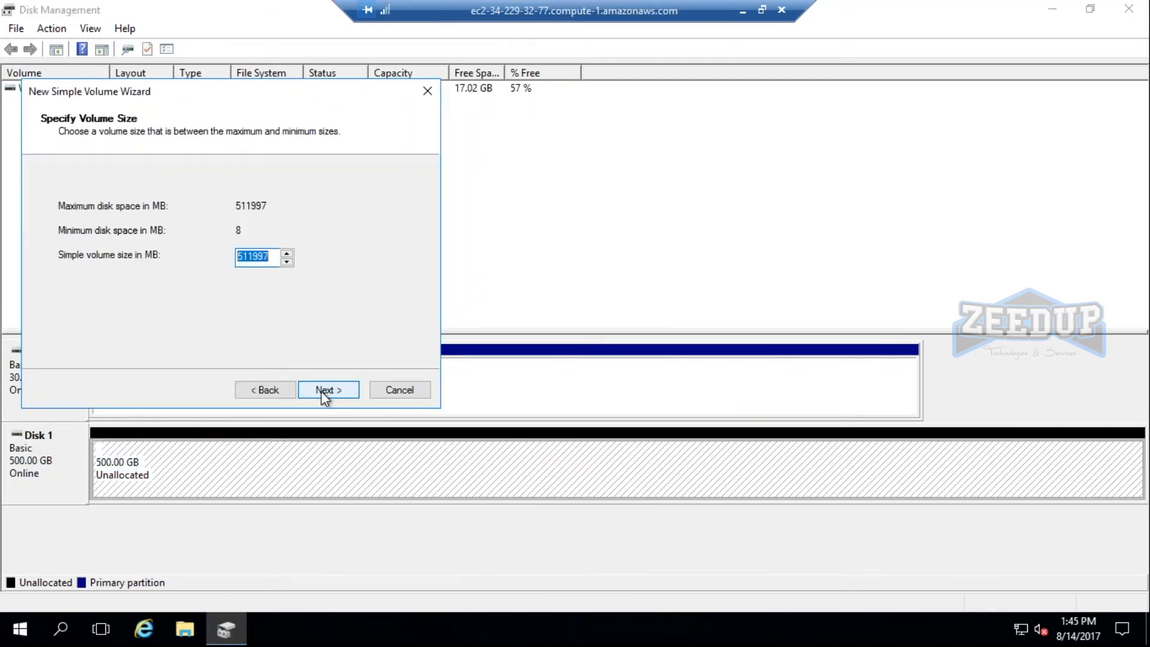
left_click(321, 390)
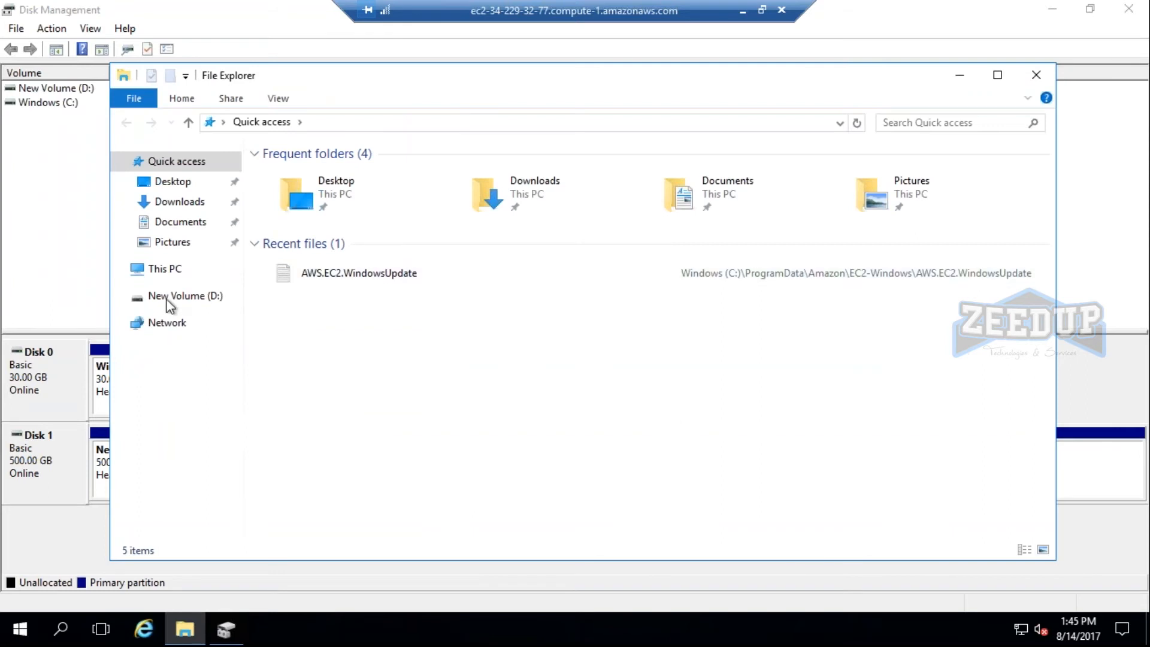
Check the drives under This PC in File Explorer, then minimize the remote session to return to the EC2 console.
left_click(166, 270)
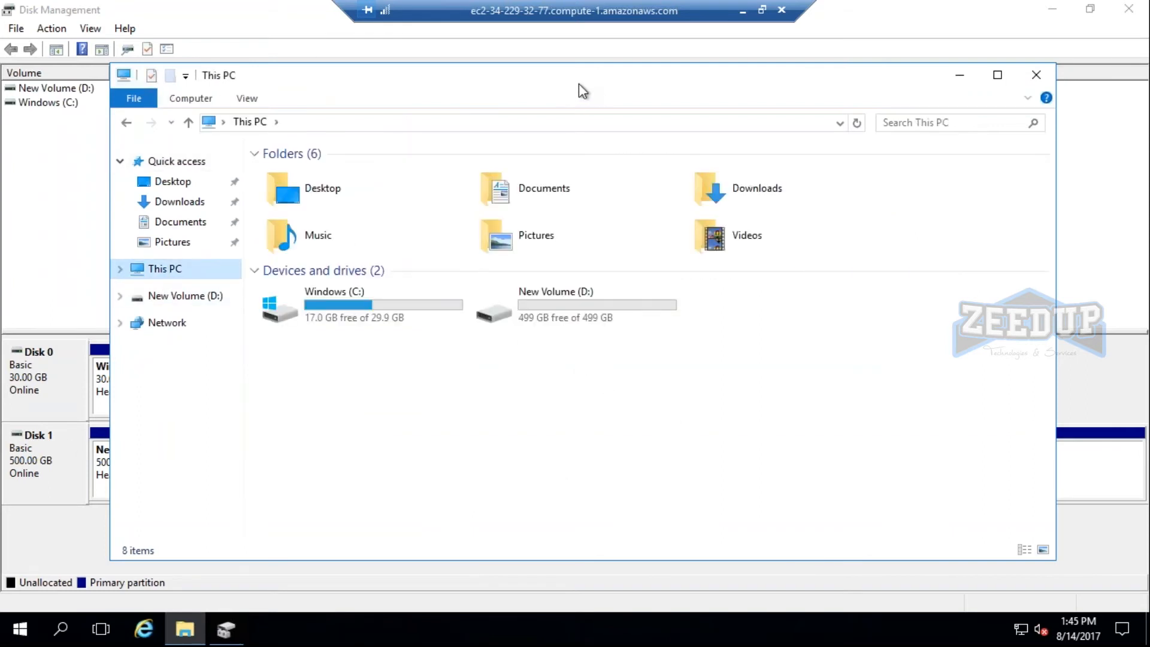
left_click_drag(549, 91, 486, 113)
left_click(896, 93)
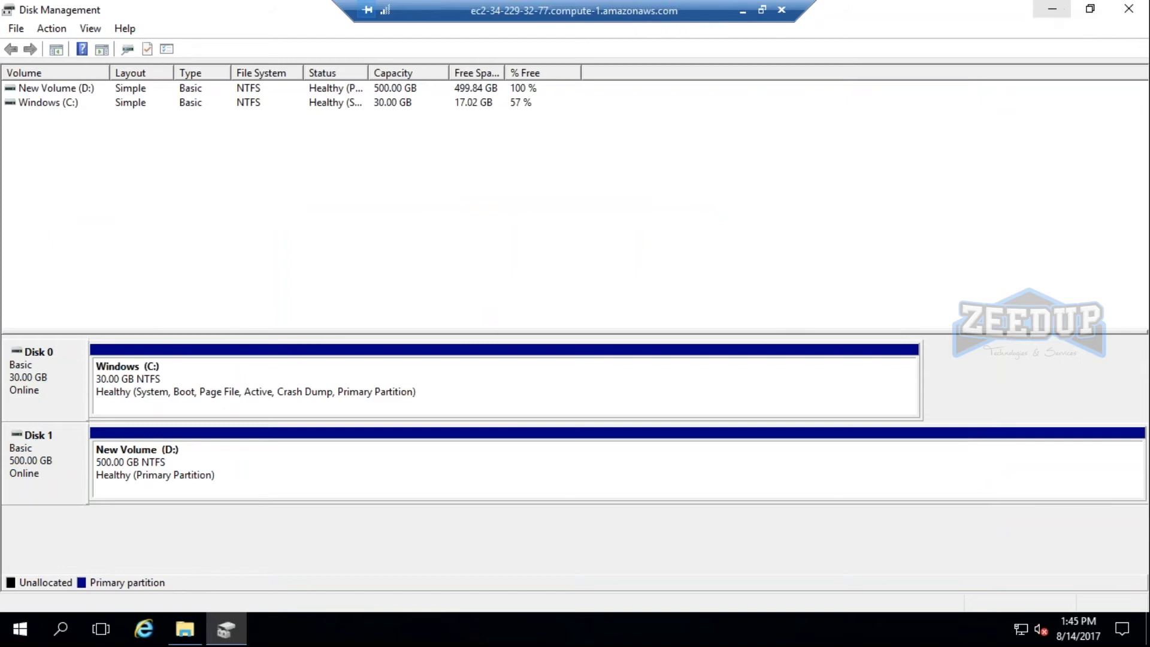
left_click(743, 10)
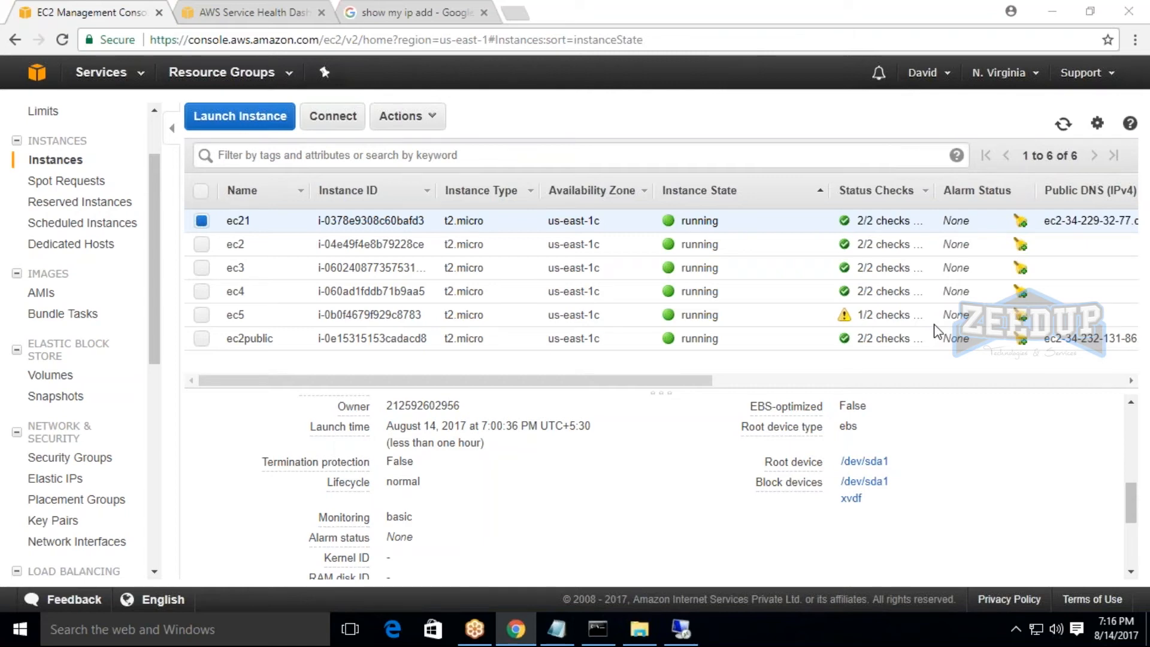
Open the Create Volume form from the volumes list and review the General Purpose SSD (GP2) type's size and IOPS limits.
mouse_move(791, 482)
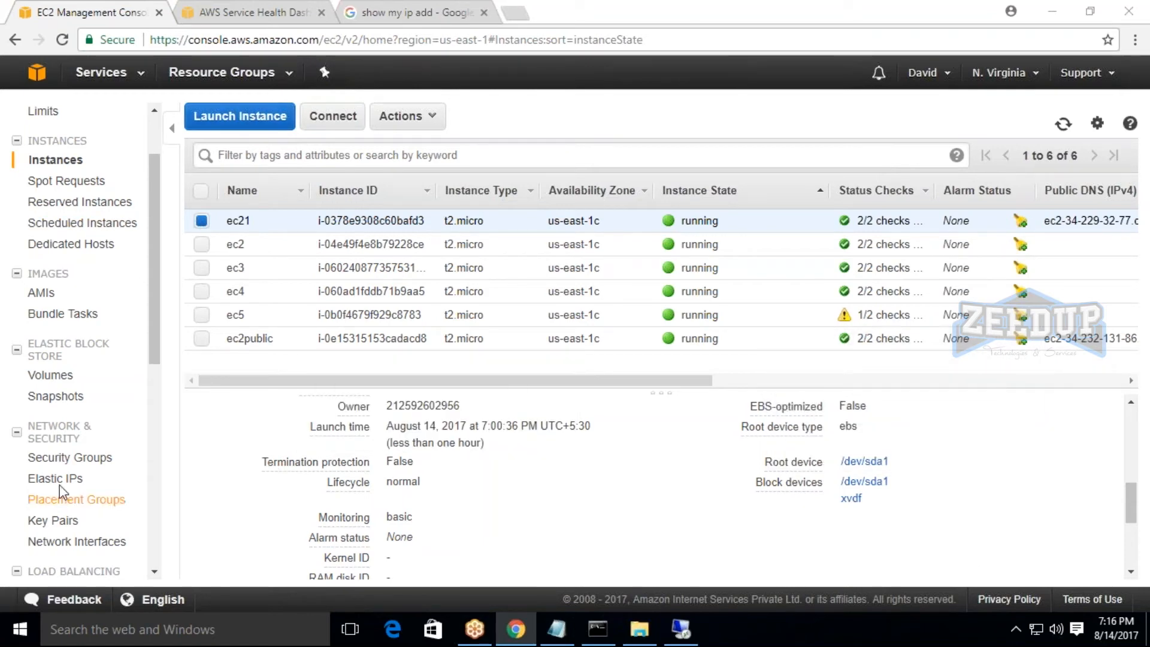
left_click(50, 375)
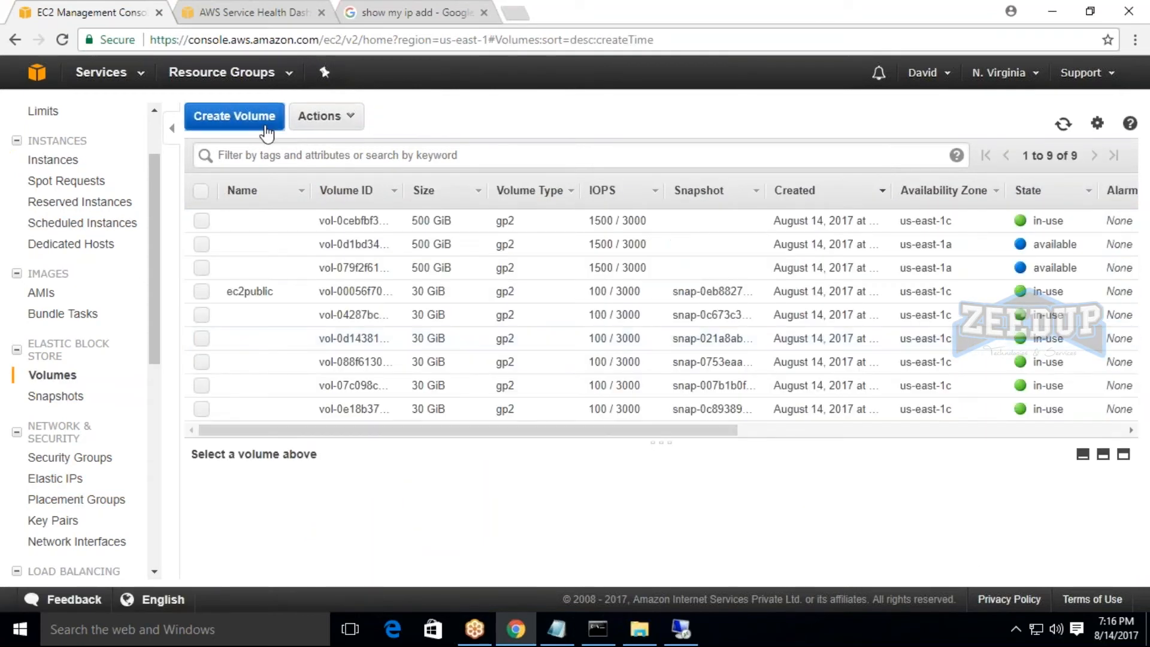
left_click(267, 133)
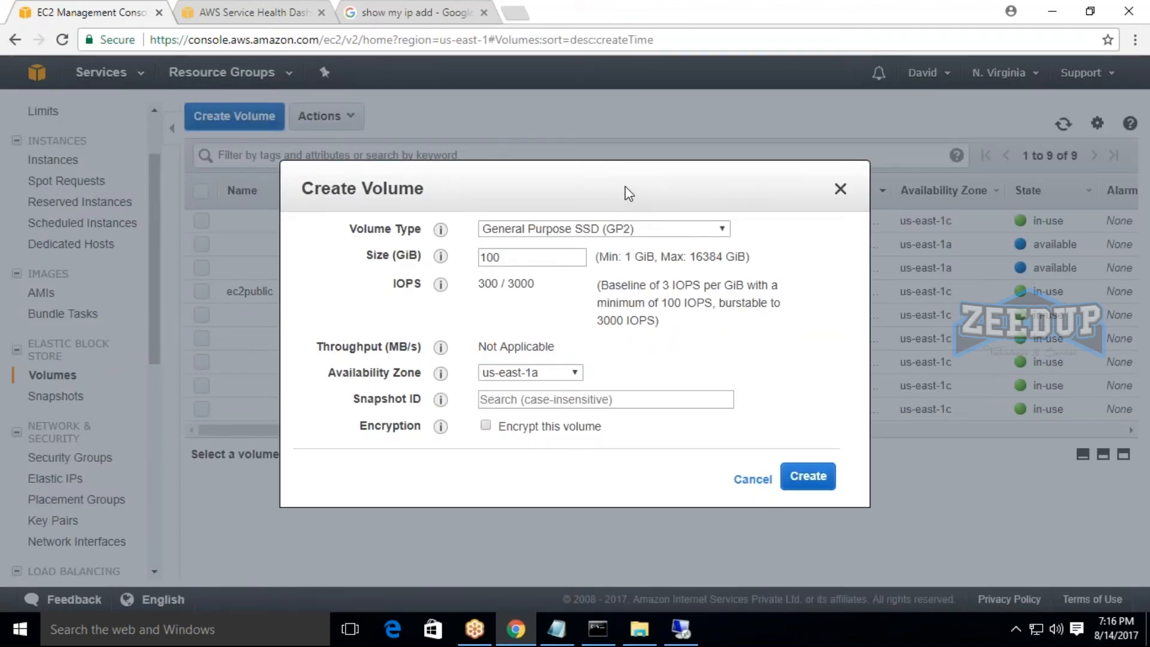
left_click_drag(625, 187, 541, 120)
left_click(563, 163)
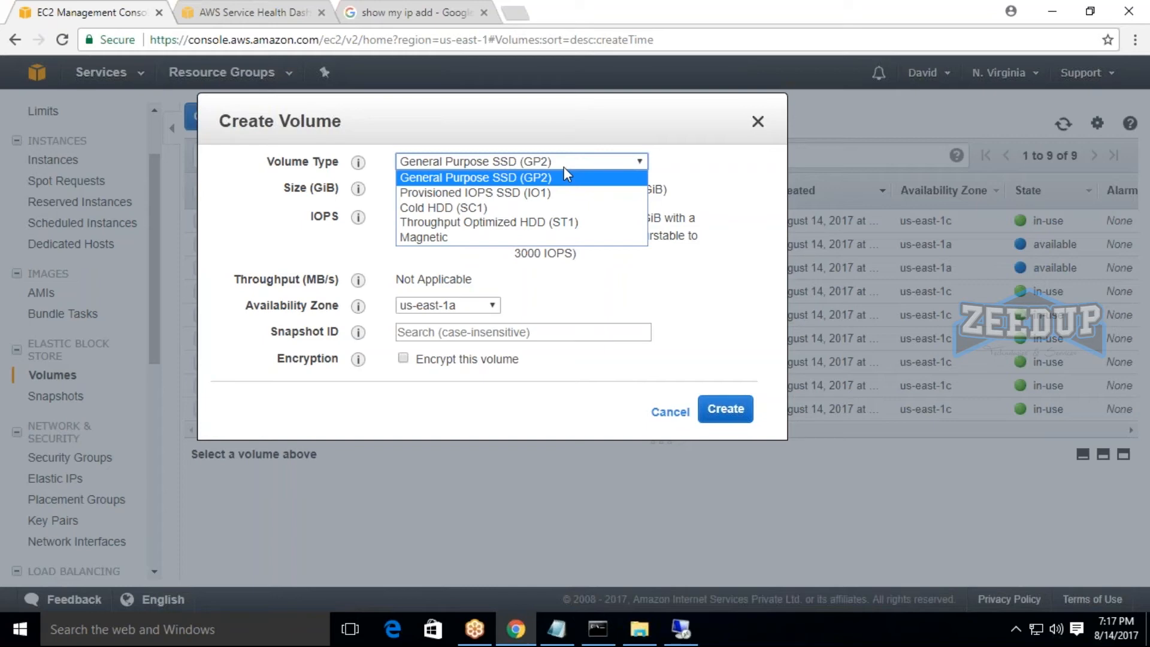
left_click(564, 171)
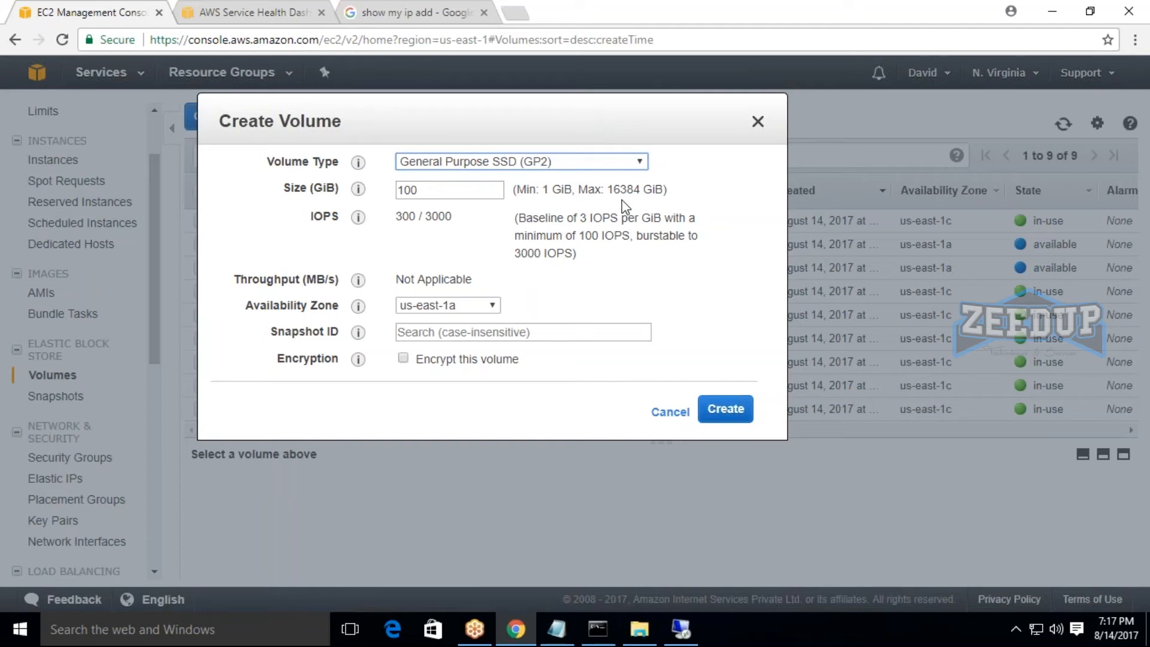
Choose the Provisioned IOPS SSD (IO1) volume type and examine its allowed size and IOPS ranges.
left_click(603, 162)
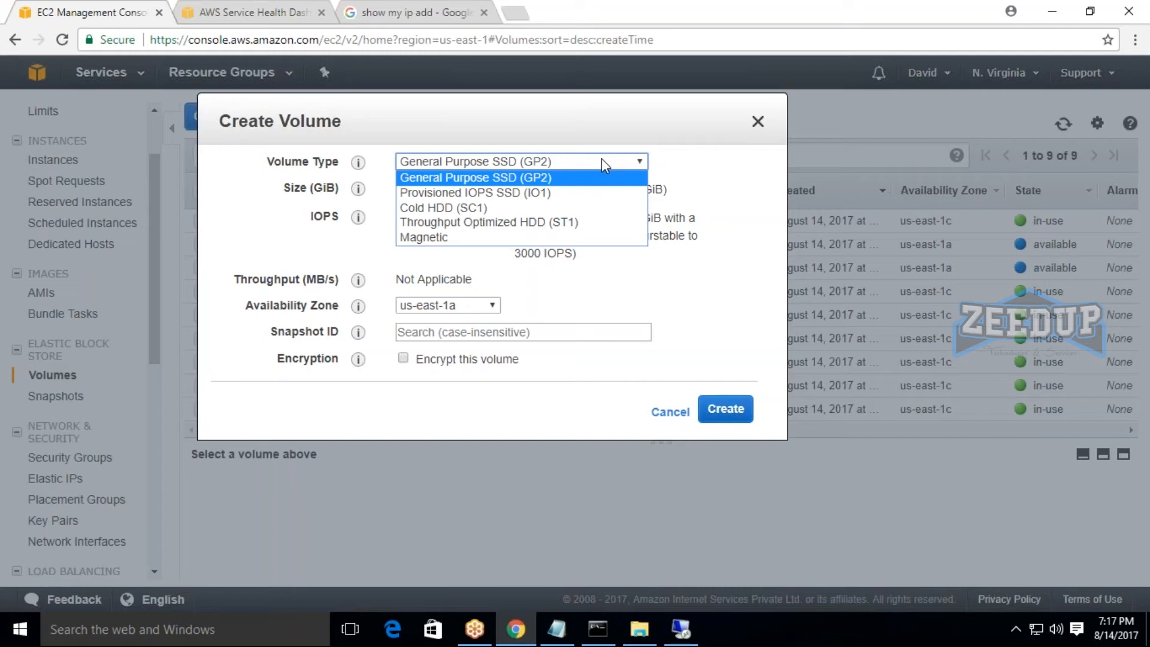
left_click(457, 192)
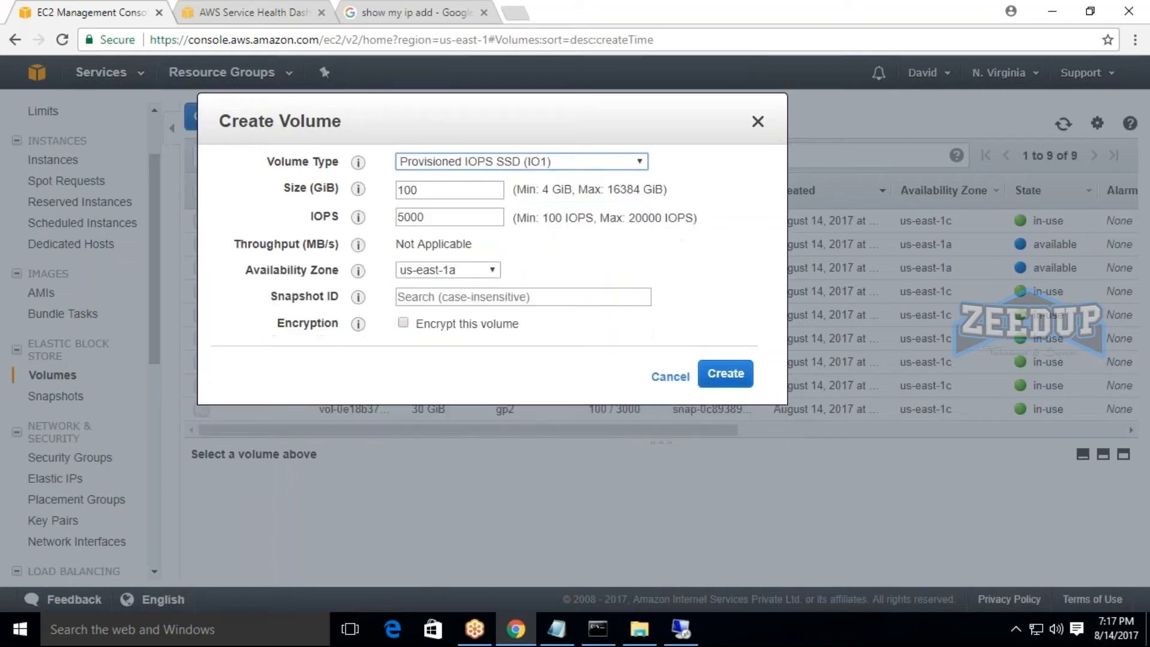
left_click_drag(538, 191, 660, 204)
left_click(660, 200)
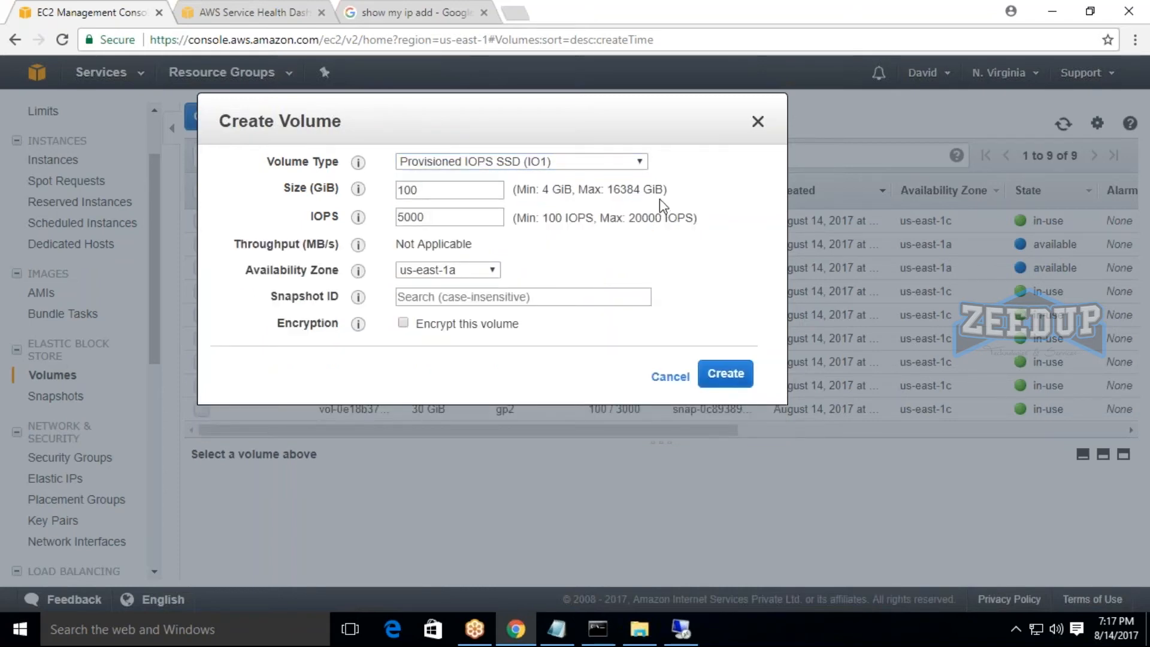
Choose the Magnetic volume type and examine its allowed size range.
left_click(622, 165)
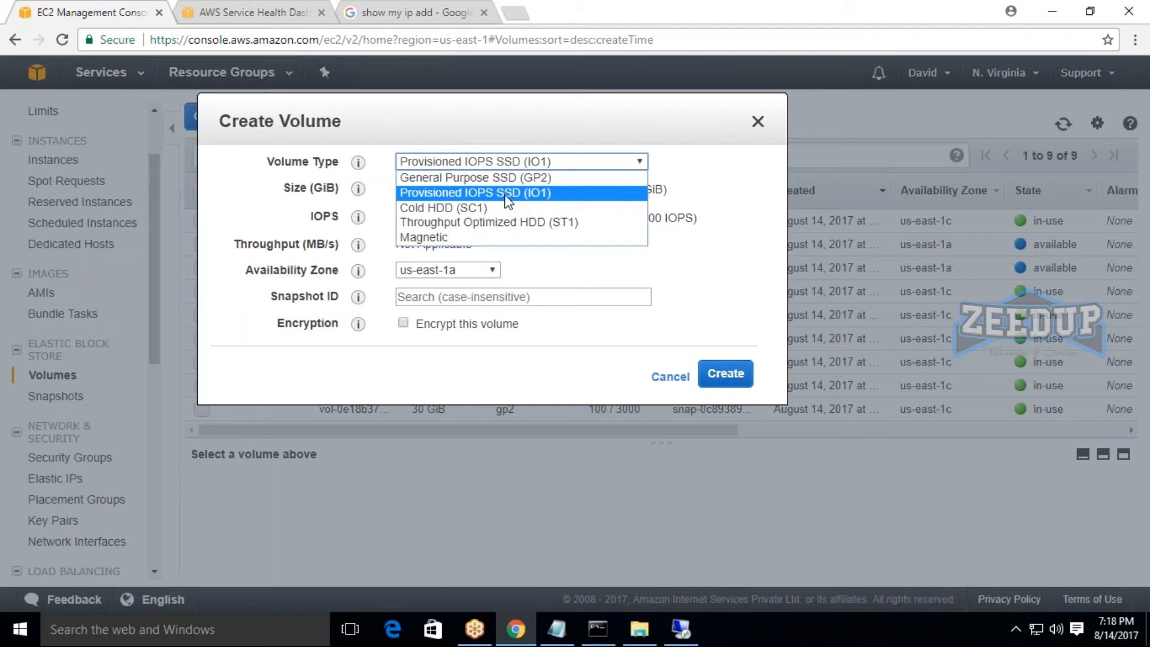
left_click(462, 238)
left_click_drag(535, 189, 661, 189)
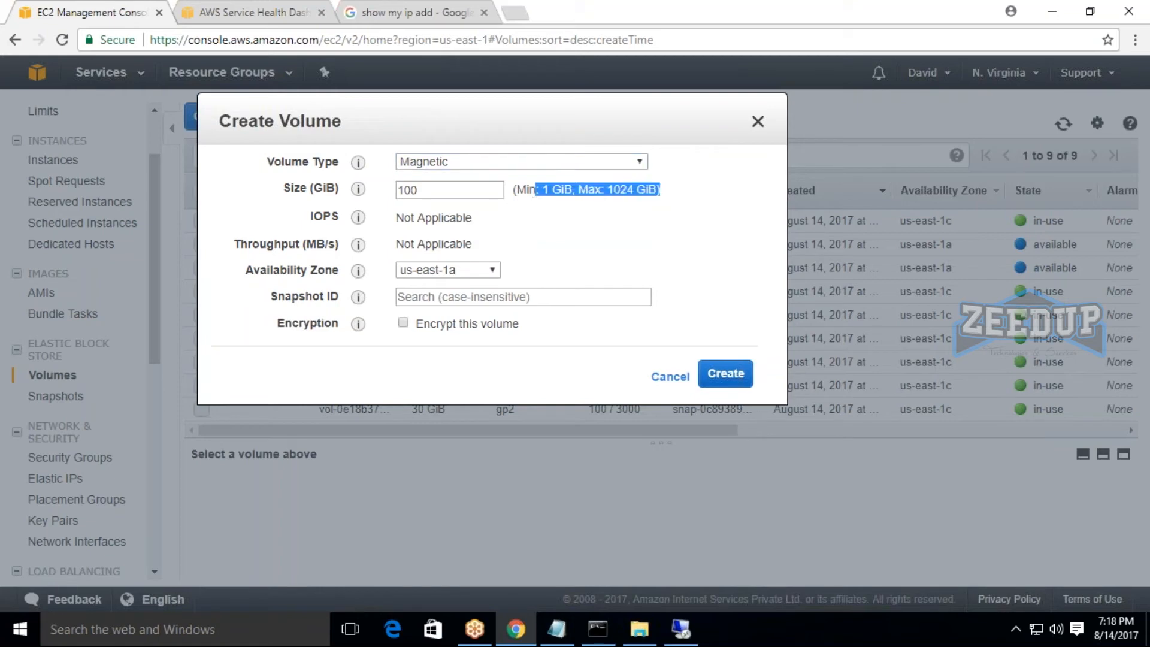
Choose the Throughput Optimized HDD (ST1) volume type and examine its size and throughput limits.
left_click(446, 162)
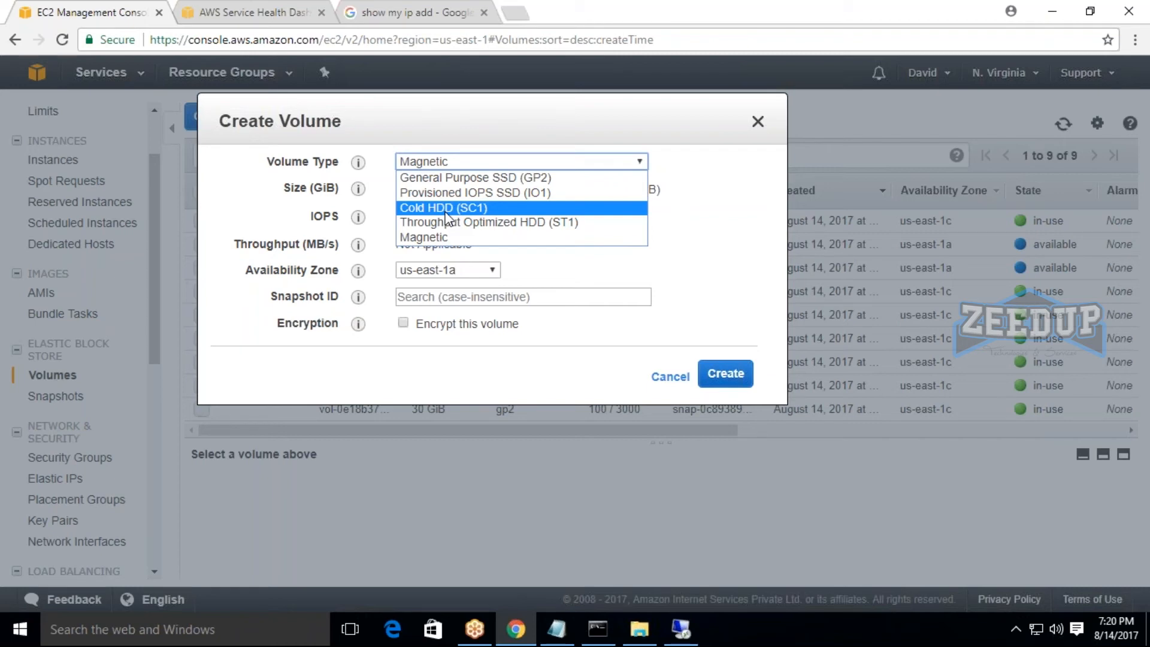
left_click(484, 227)
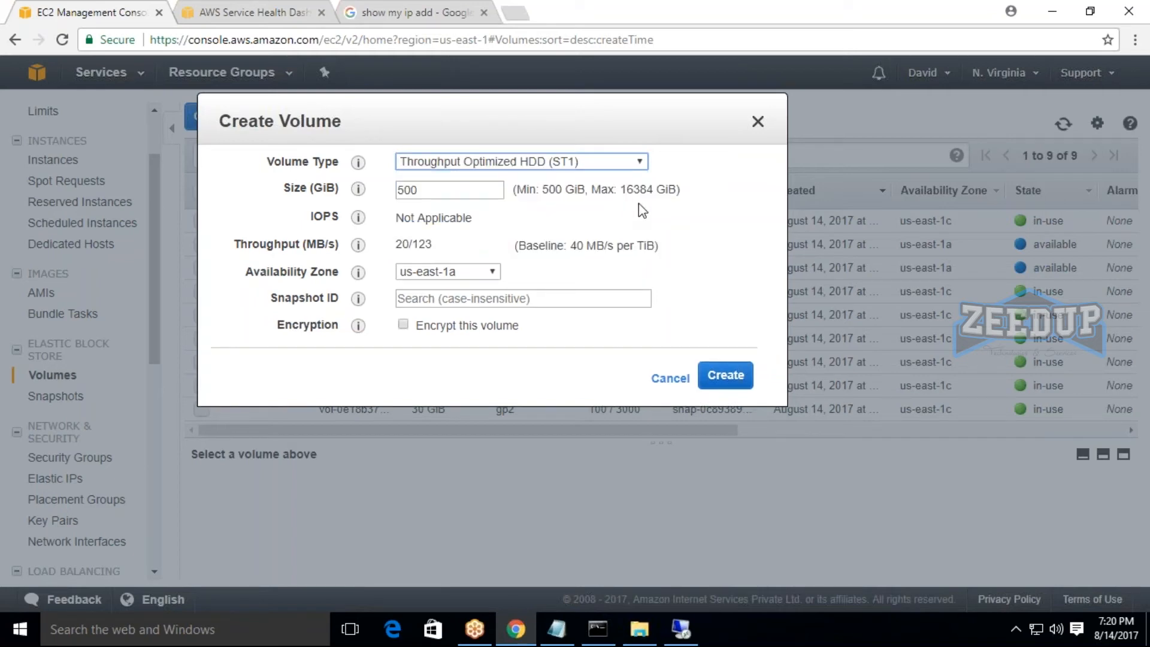
Choose the Cold HDD (SC1) volume type, examine its size and throughput limits, and close the Create Volume form without creating a volume.
left_click(629, 162)
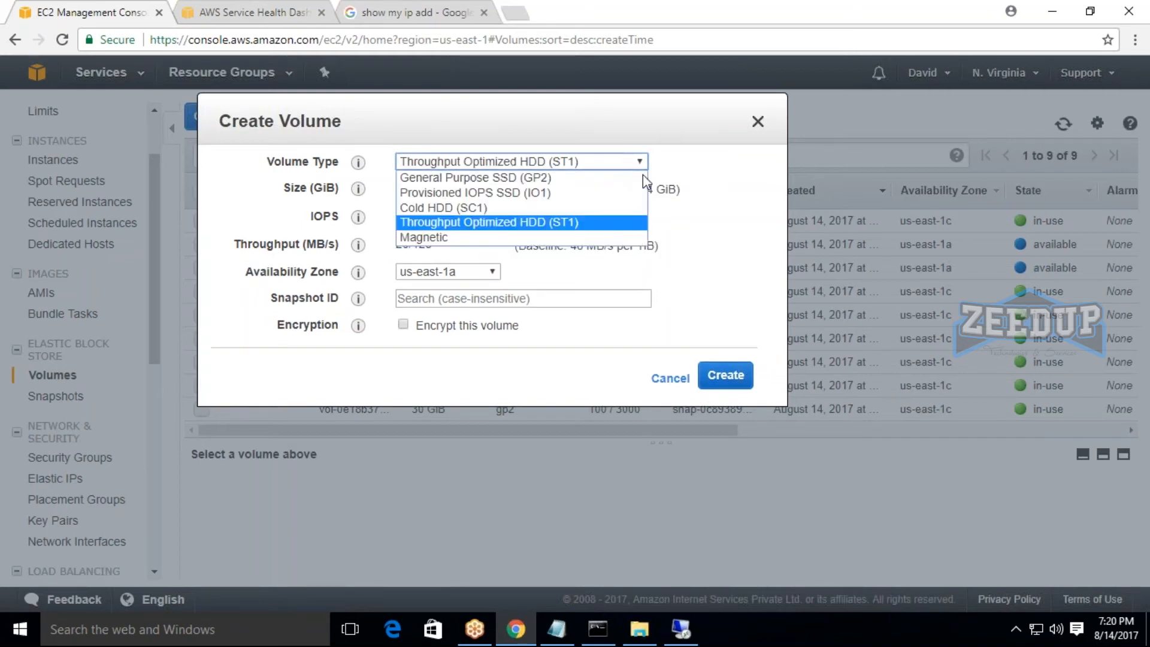
left_click(526, 233)
left_click(584, 172)
left_click(459, 208)
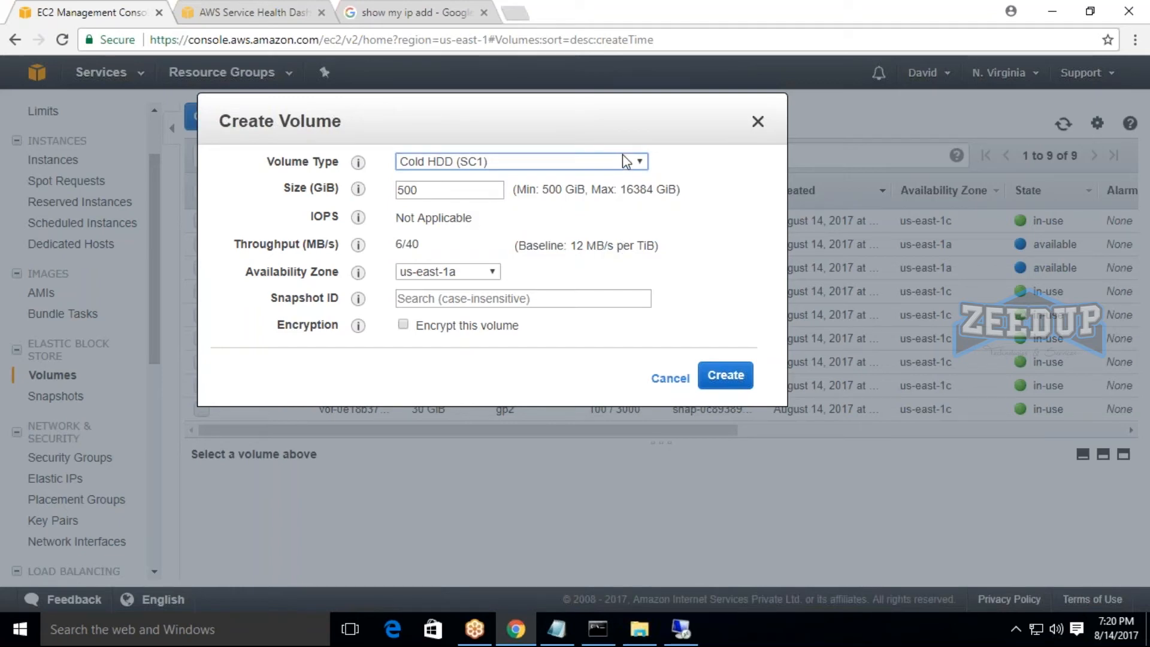
left_click(638, 166)
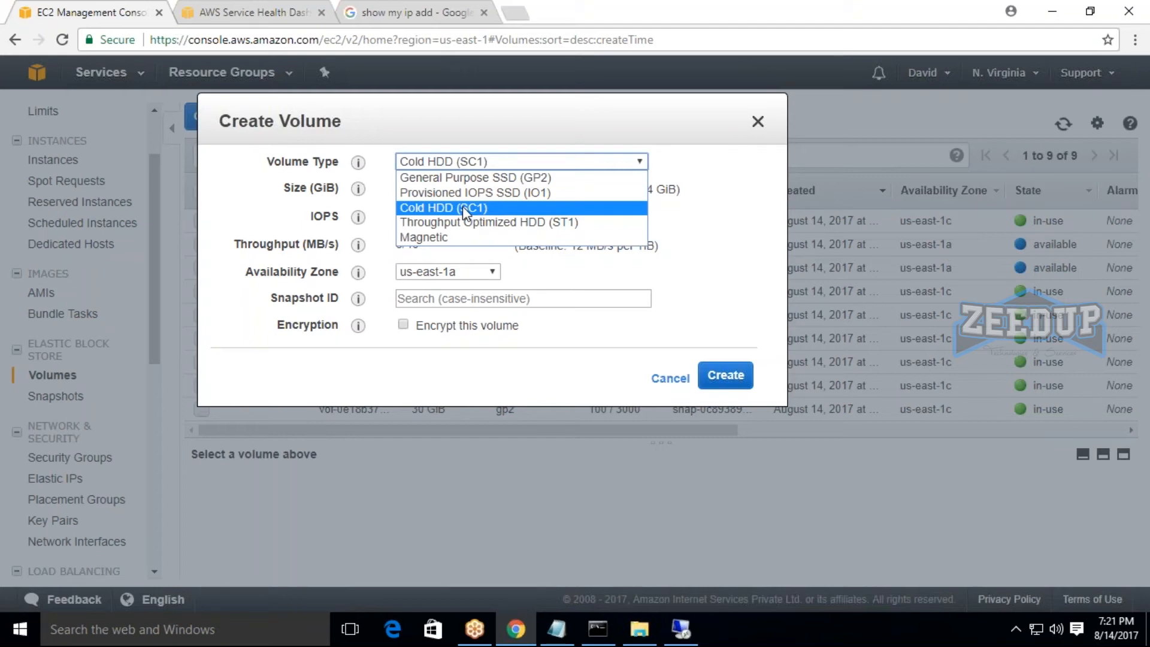
left_click(759, 123)
Switch to the remote desktop session, view the available actions for the D: volume in Disk Management, and return to the volumes list.
left_click(681, 629)
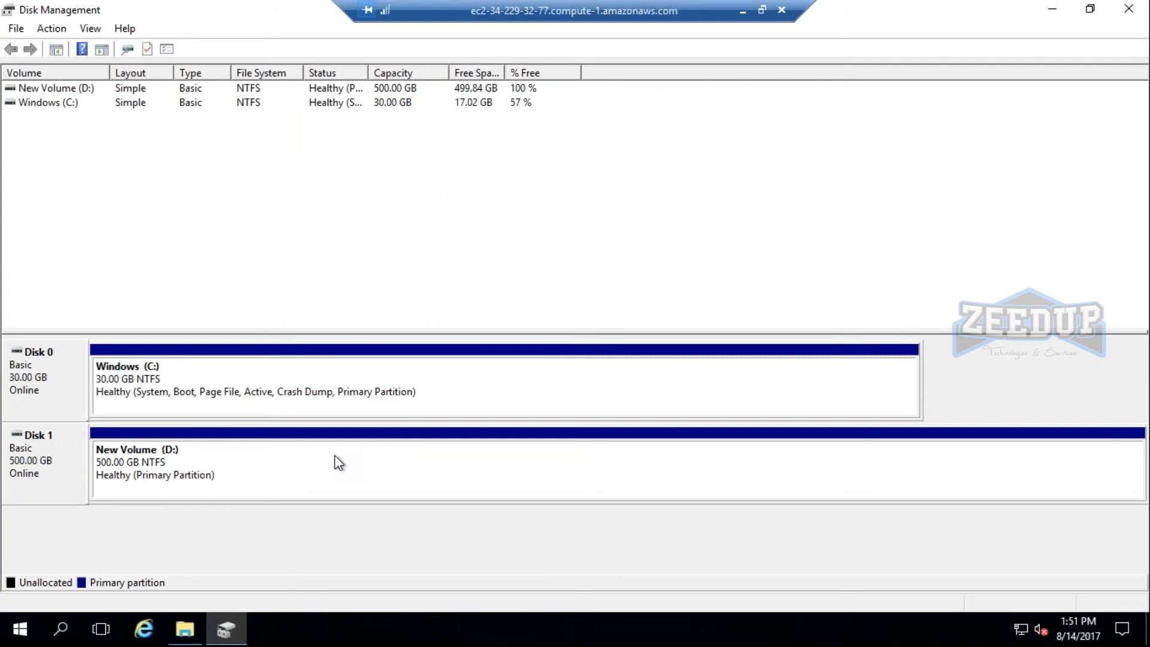
right_click(276, 462)
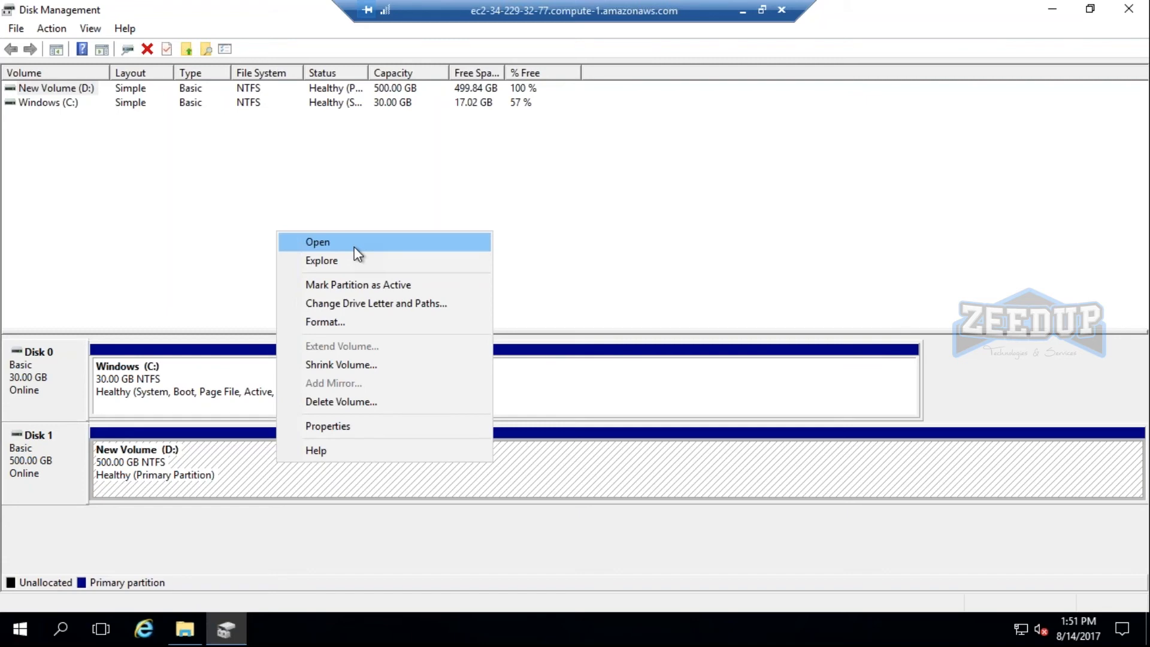
left_click(743, 10)
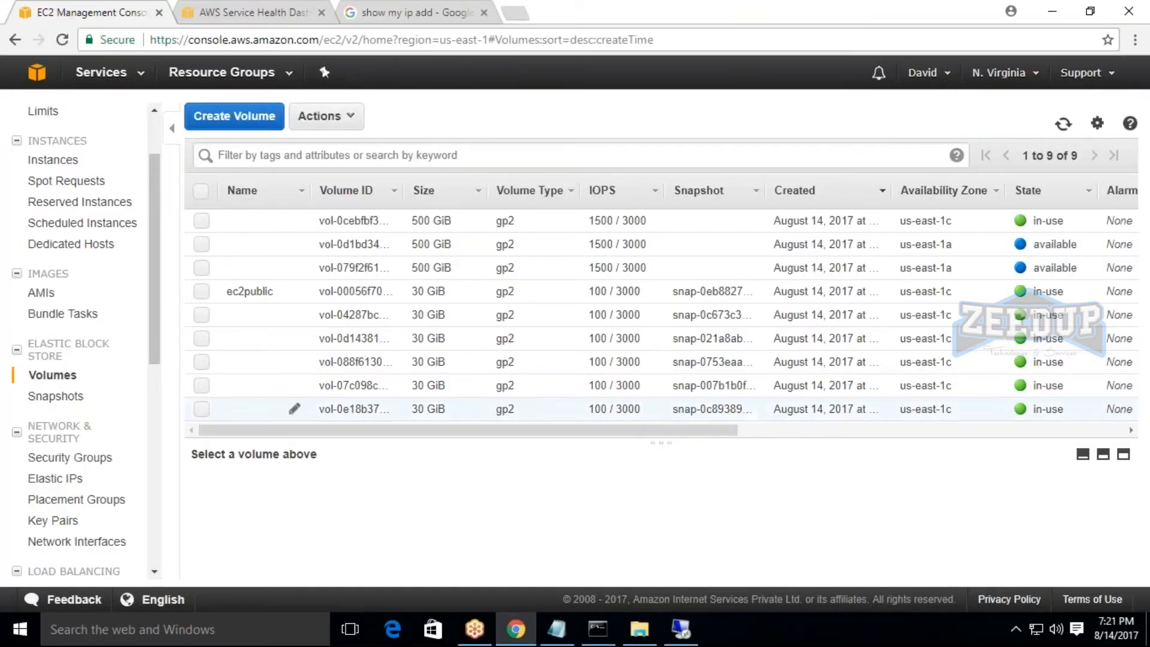
Reopen the Create Volume form, review the list of available volume types, and close it without creating a volume.
left_click(235, 116)
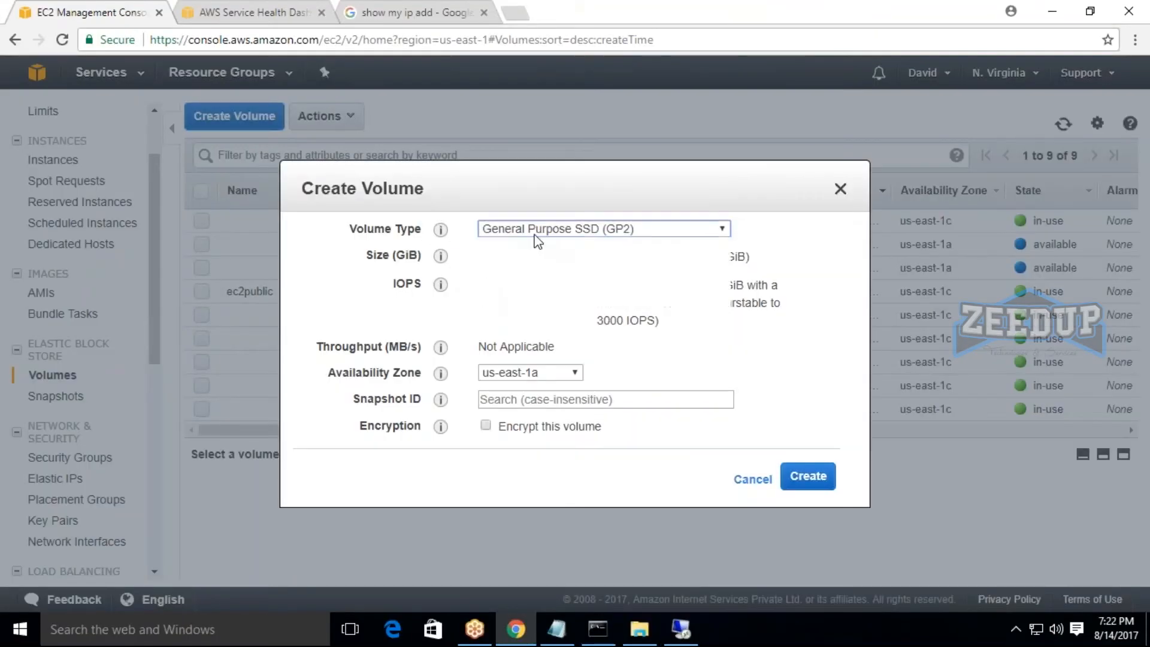
left_click(535, 236)
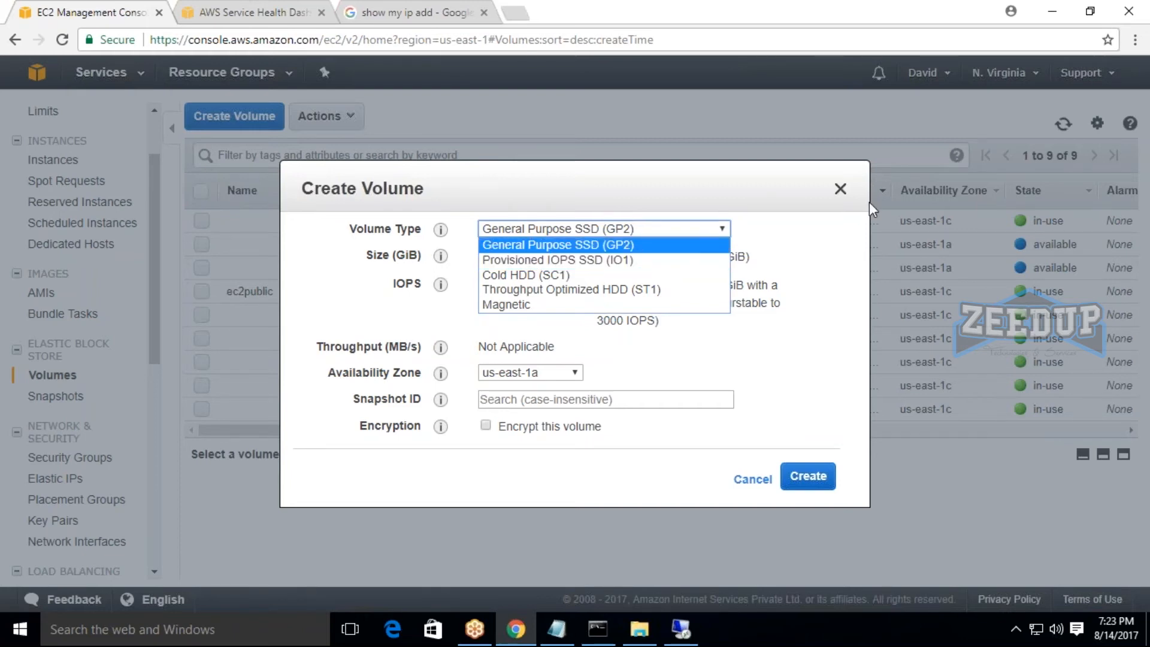
left_click(842, 189)
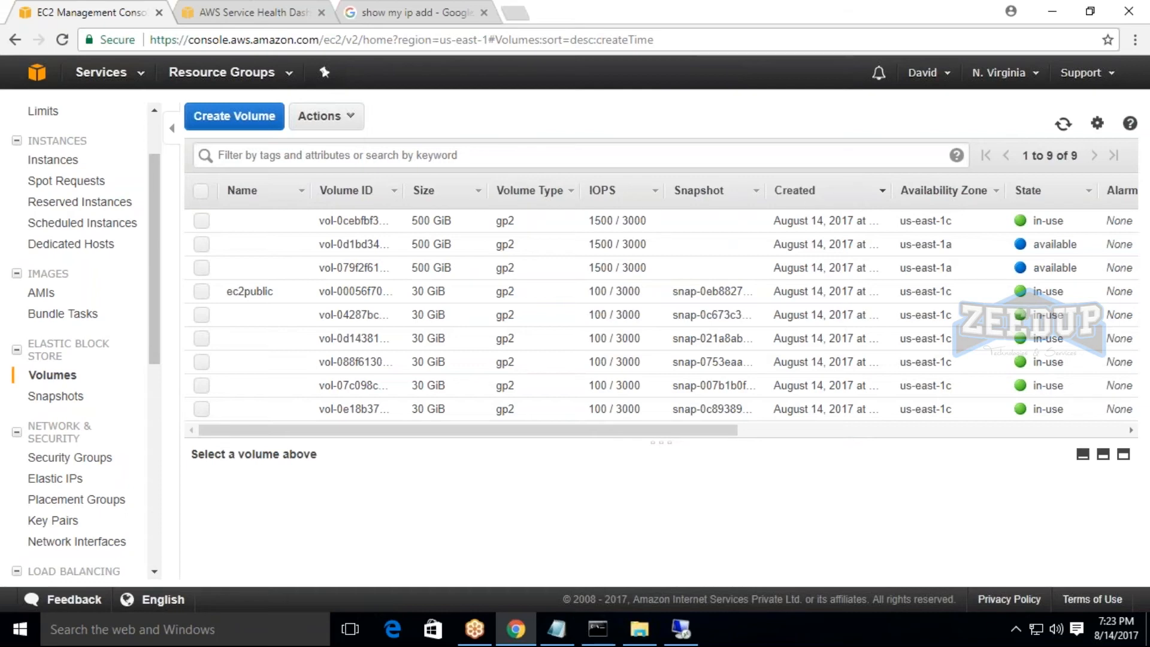
Open a new Create Volume form, turn on encryption for the volume, and examine the master key and KMS key details.
left_click(266, 133)
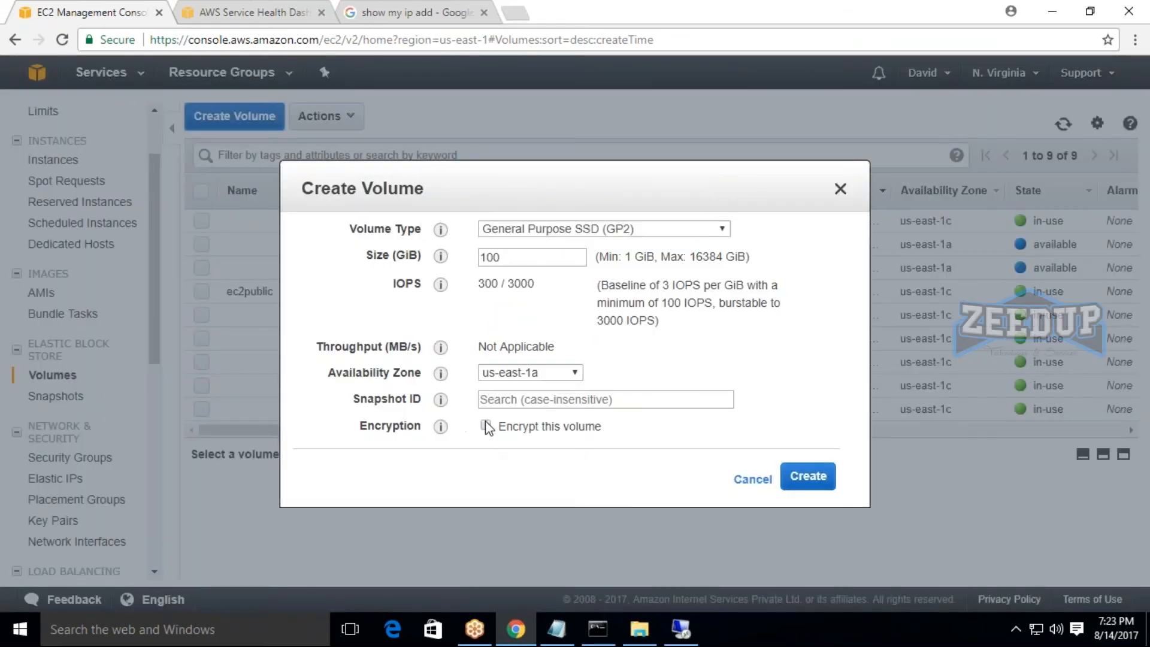
left_click(485, 426)
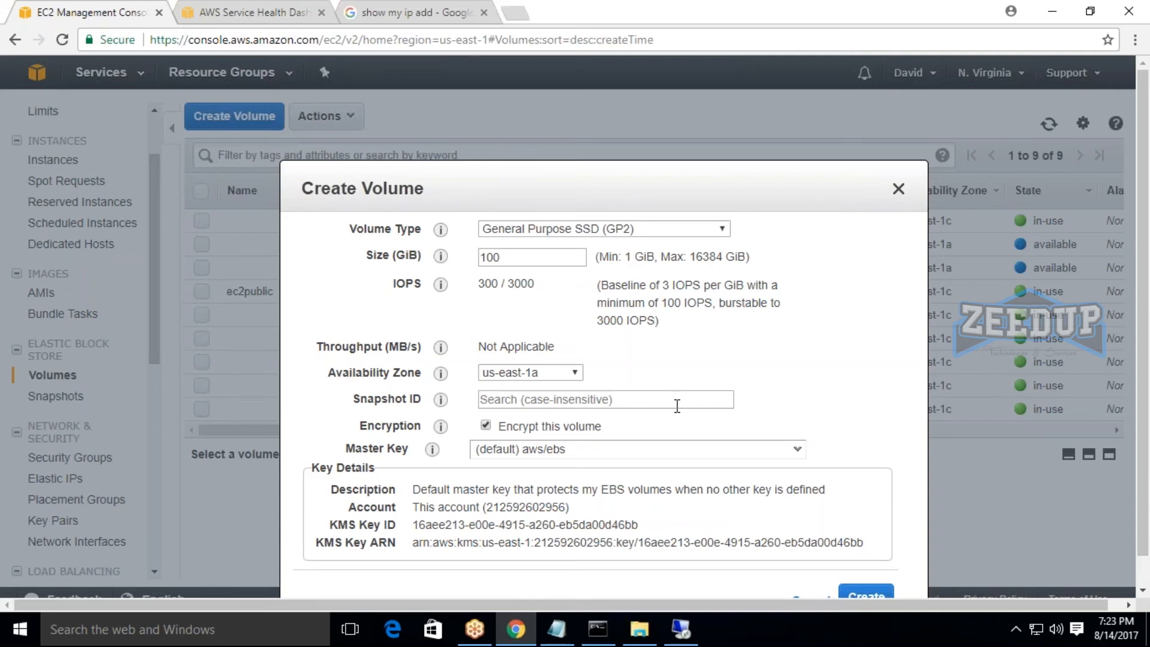
left_click_drag(327, 527, 365, 527)
Cycle through the IO1, SC1, ST1, Magnetic and GP2 volume types with encryption enabled, and close the form without creating a volume.
left_click(599, 229)
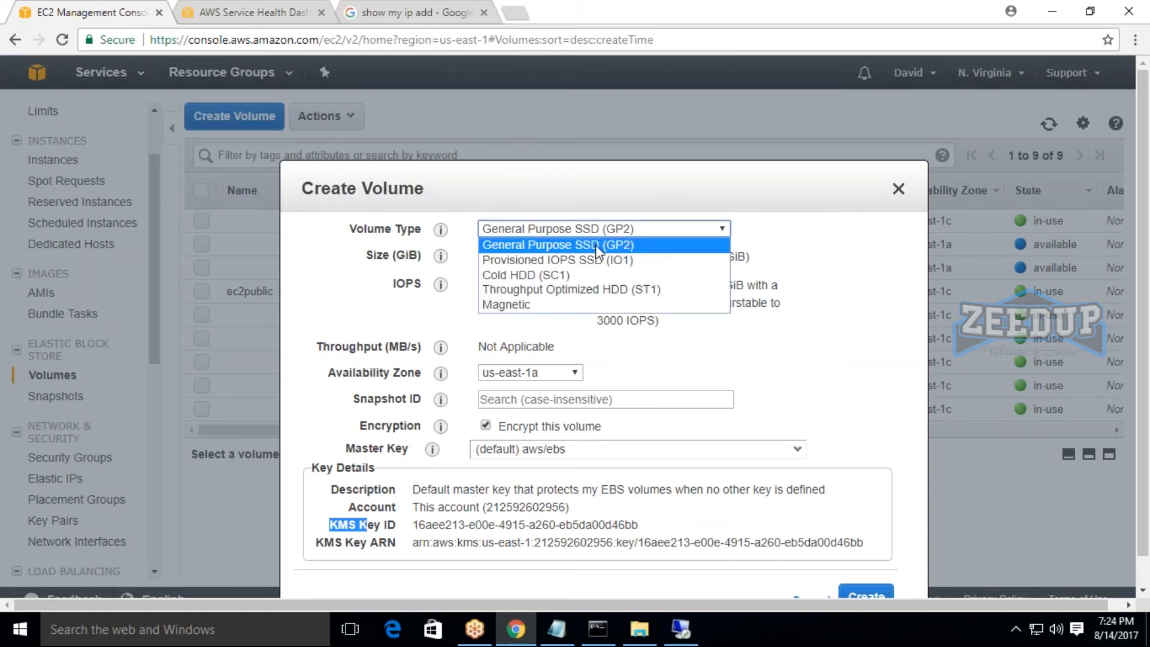
left_click(563, 258)
left_click(592, 230)
left_click(586, 267)
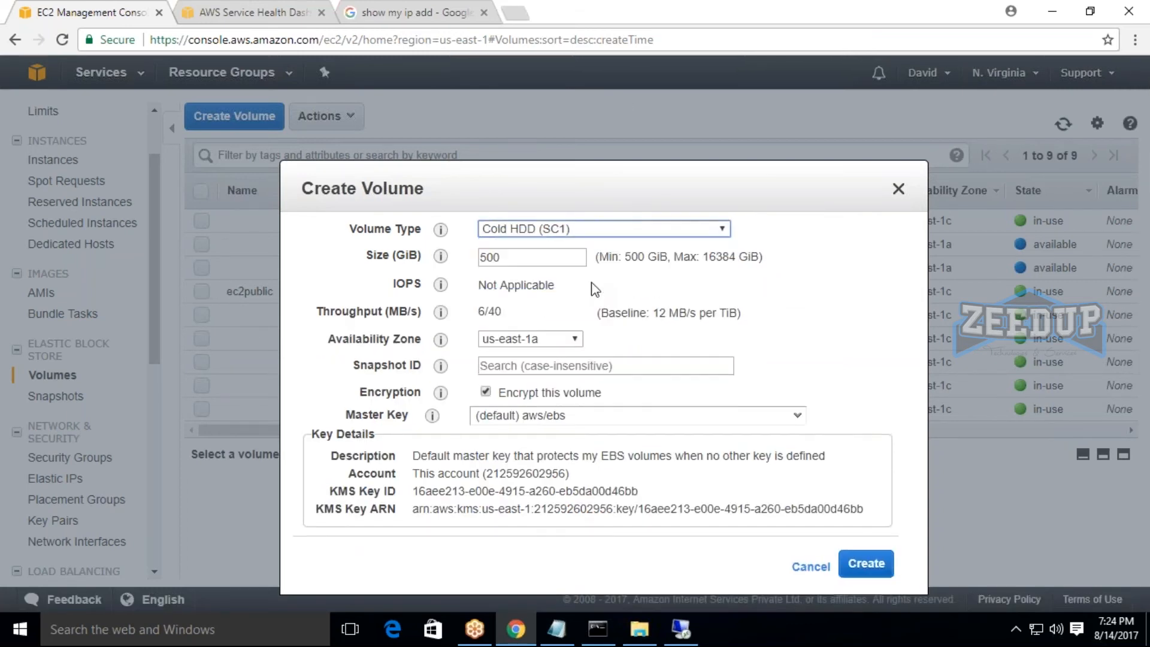
left_click(586, 229)
left_click(589, 290)
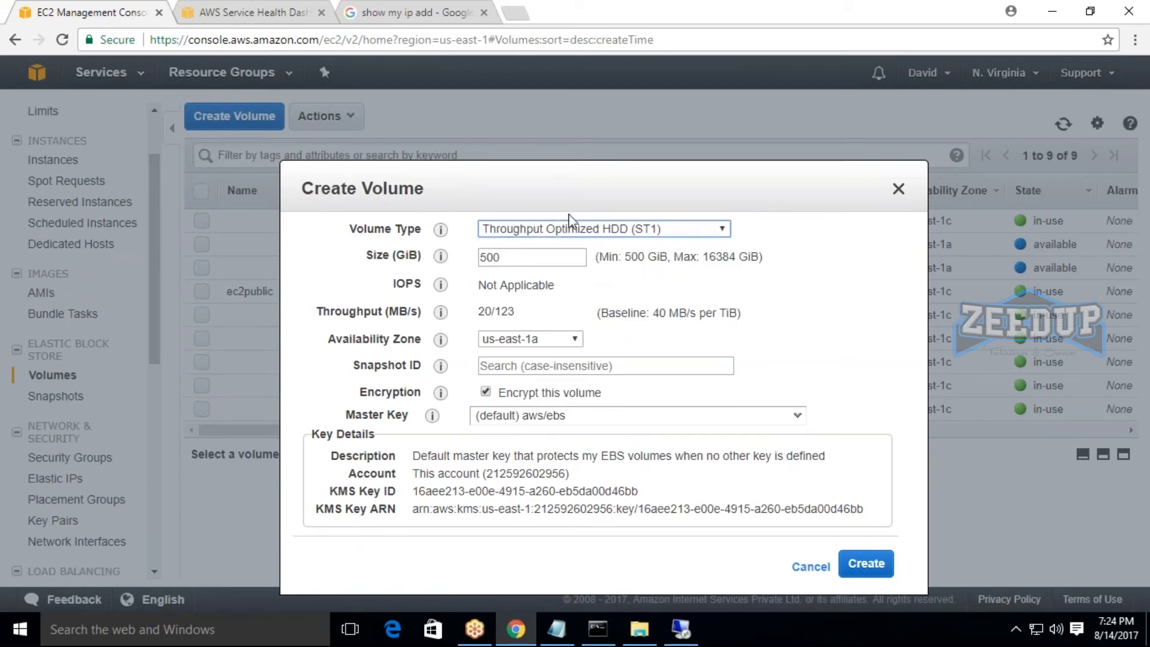
left_click(569, 228)
left_click(564, 304)
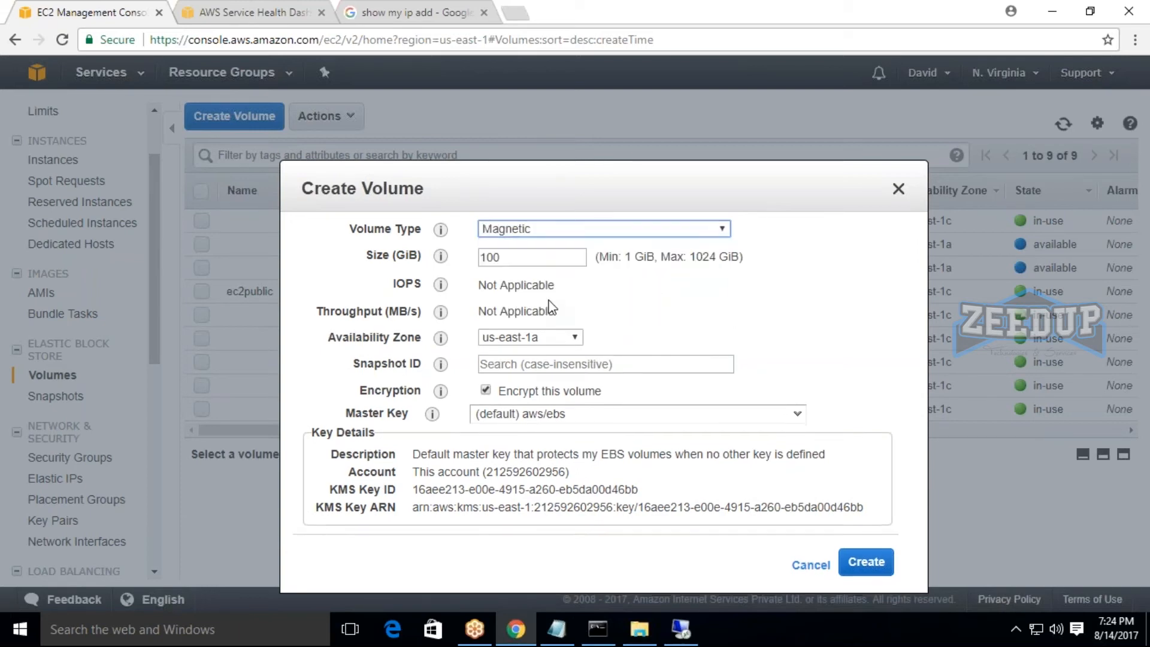
left_click(582, 233)
left_click(584, 244)
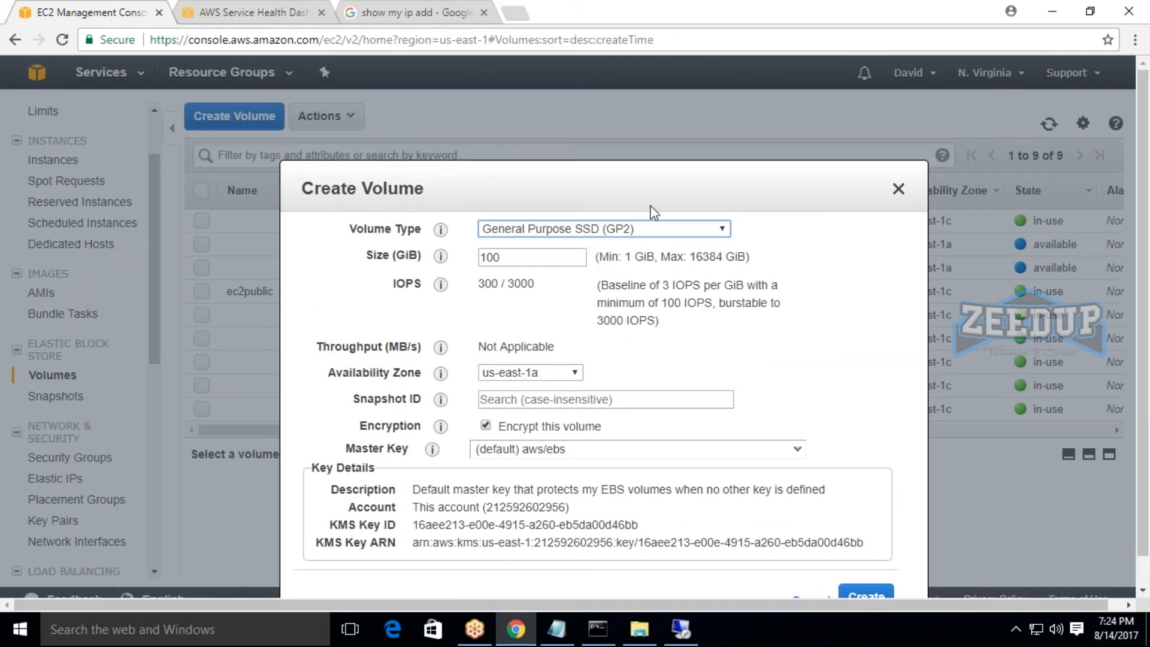
left_click_drag(640, 193, 544, 163)
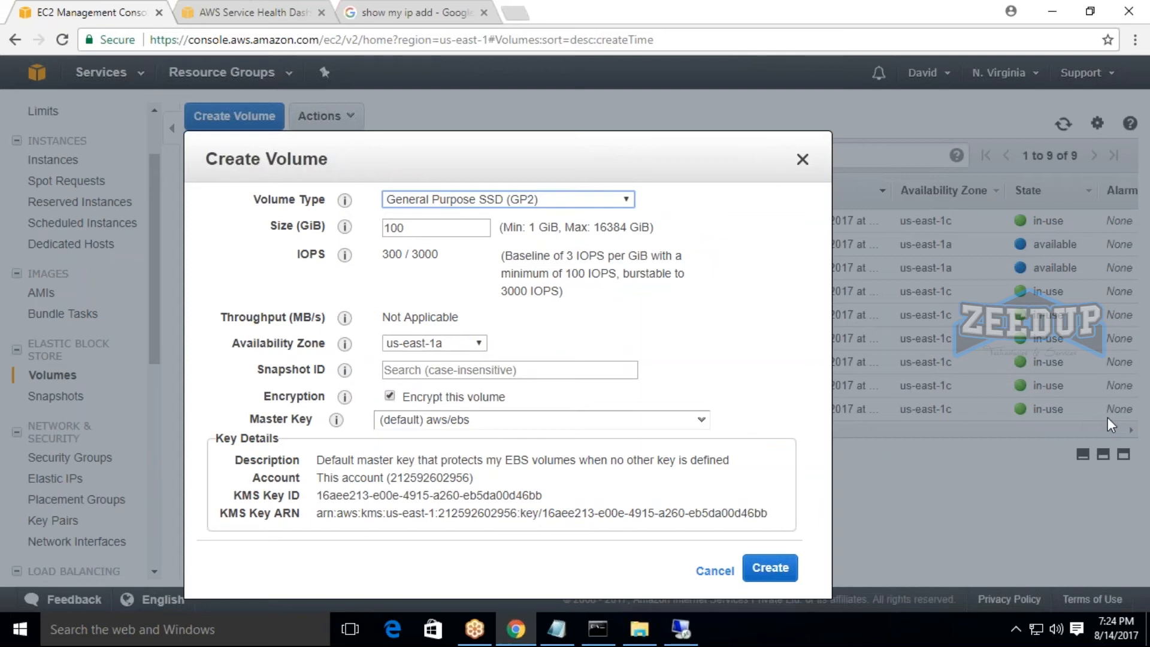
left_click(803, 159)
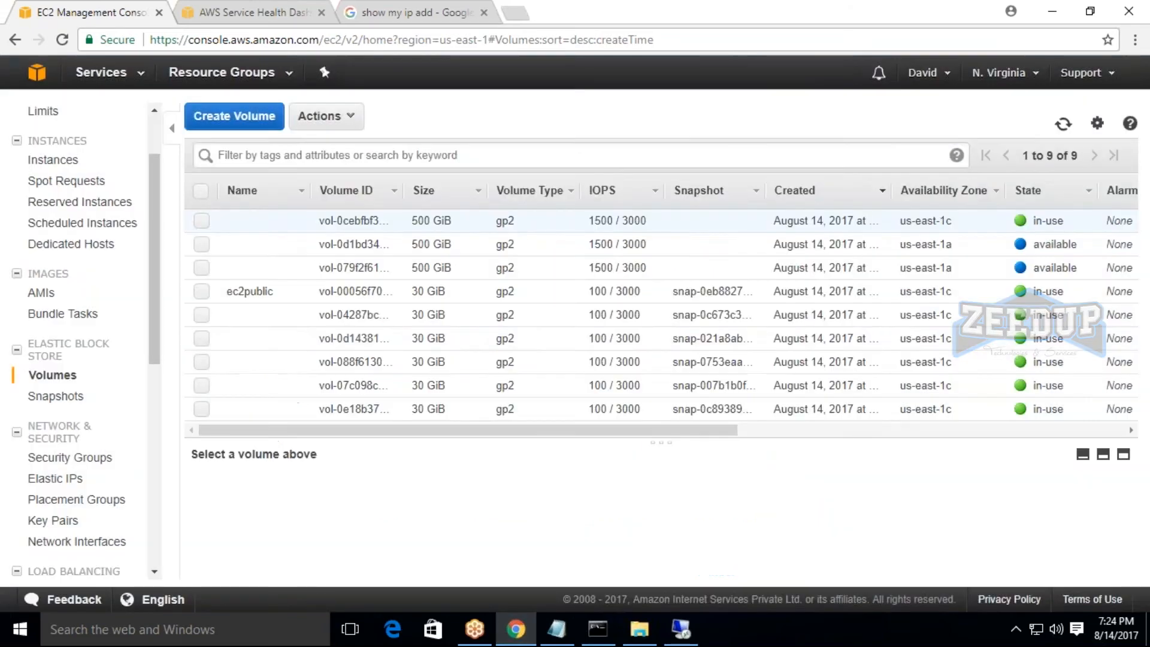
Check the instance's disks in Disk Management over the remote desktop session and return to the EC2 volumes list.
left_click(1146, 405)
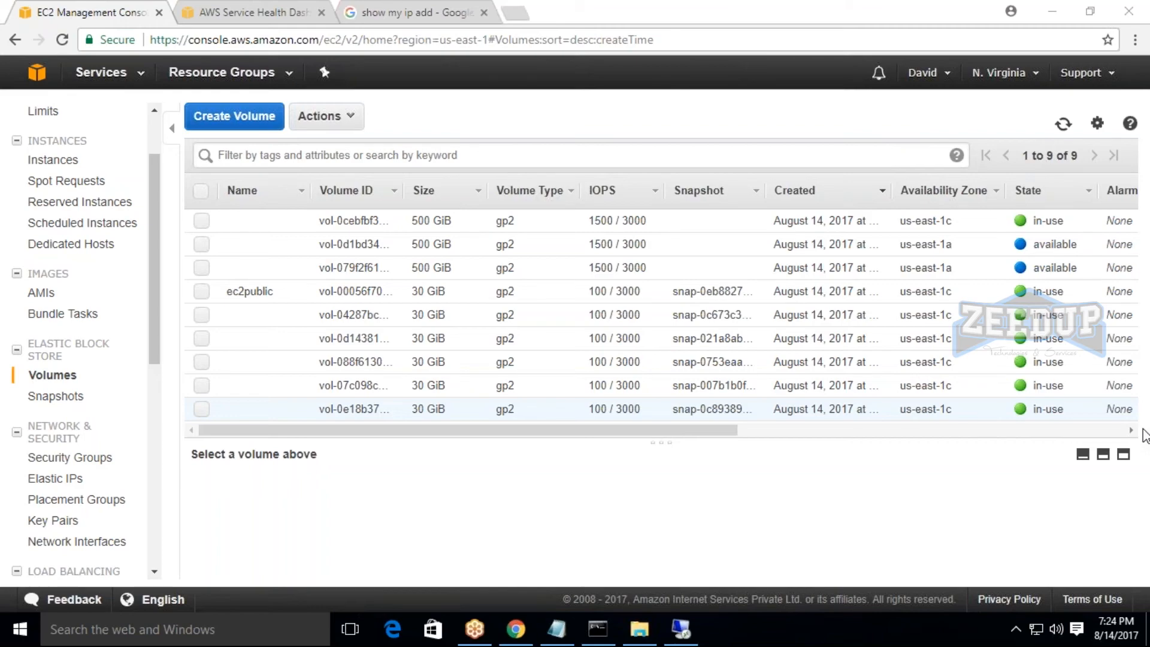
left_click(682, 629)
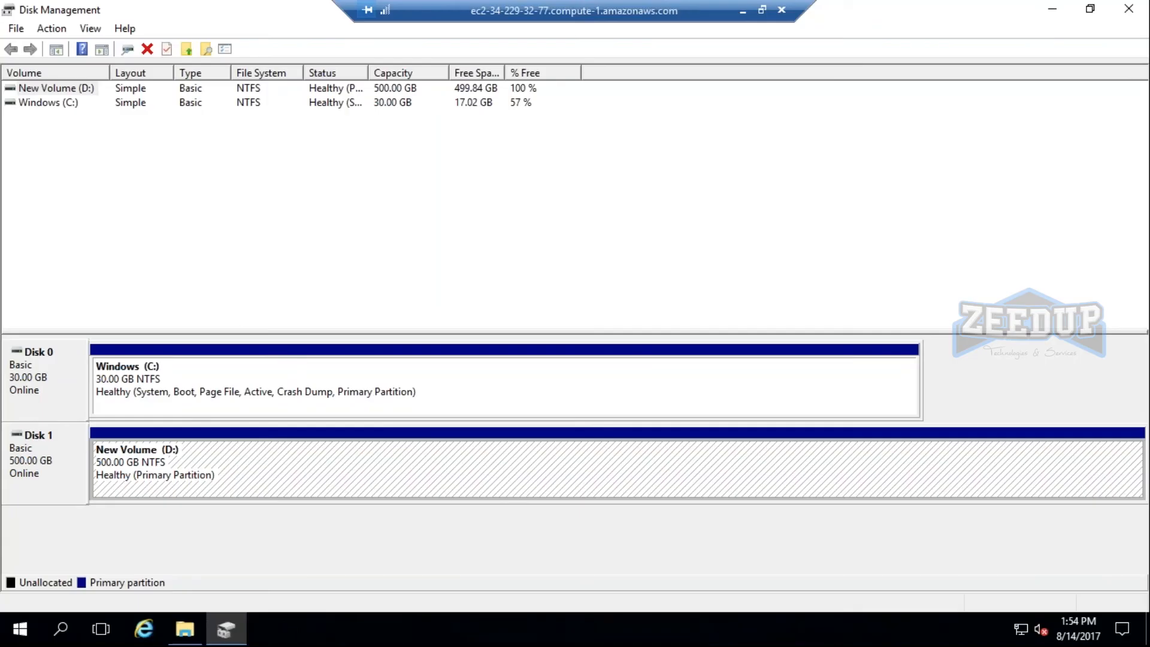
left_click(748, 11)
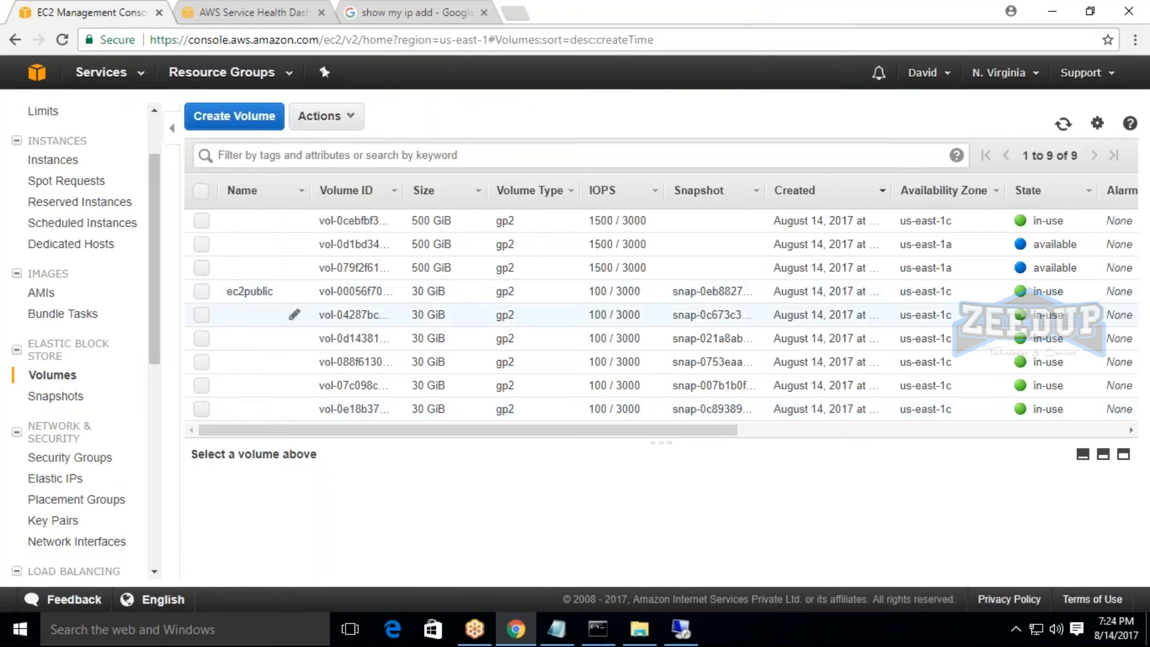
Select the in-use 500 GiB volume in us-east-1c and compare it with the D: volume in the instance's Disk Management.
left_click(201, 220)
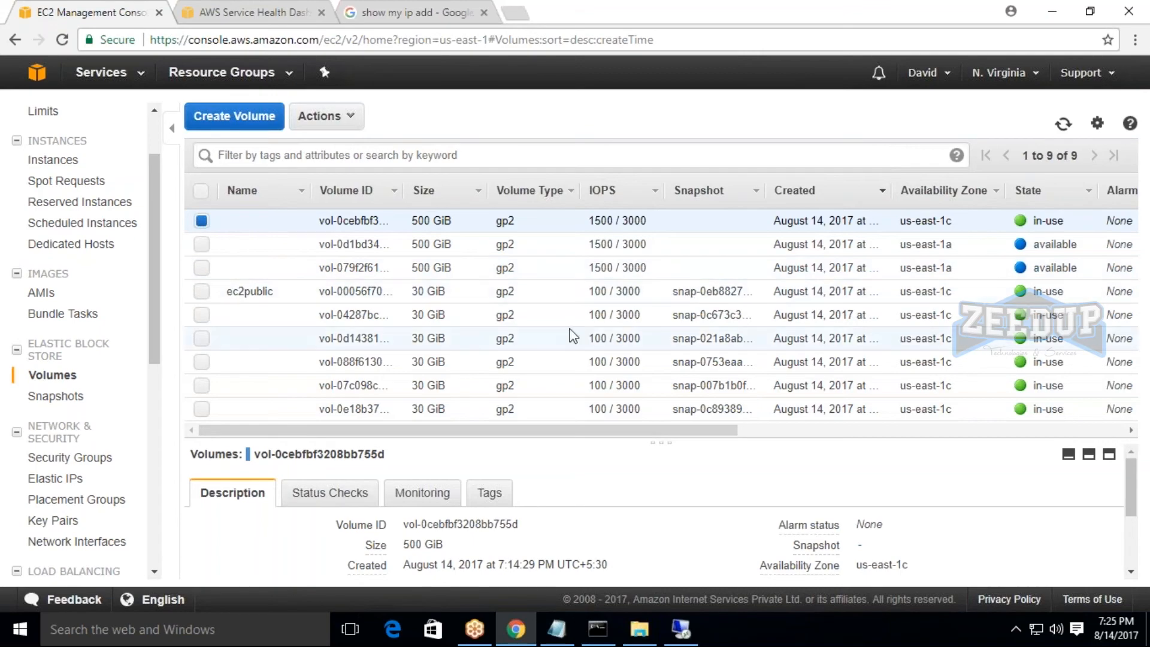
left_click(683, 630)
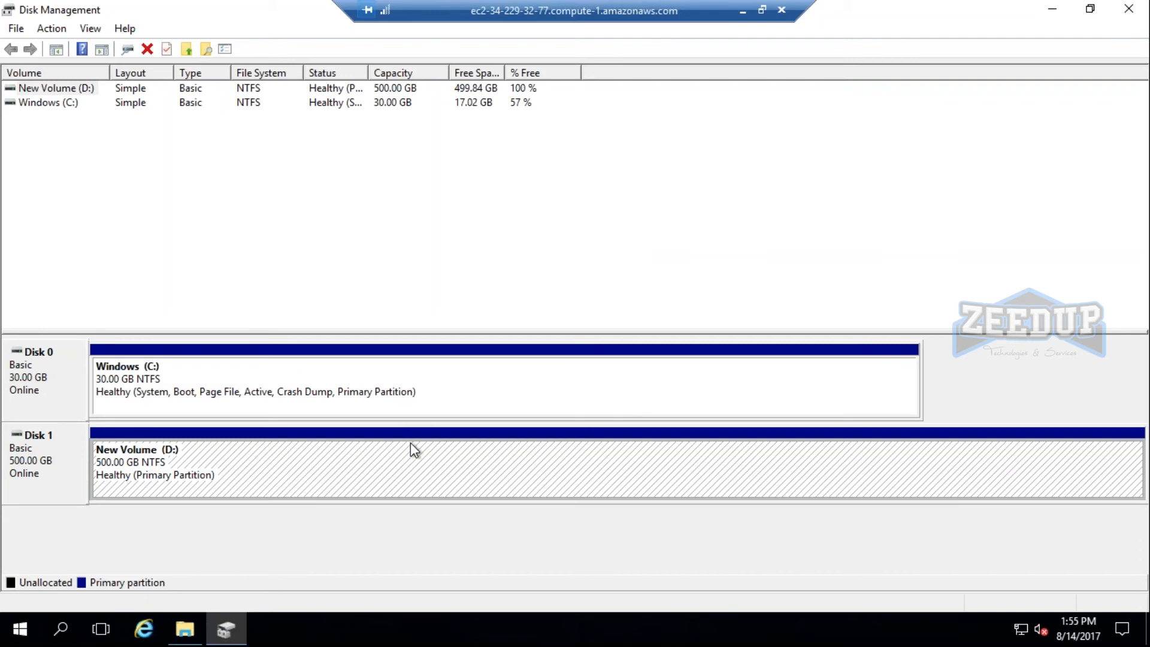
left_click(743, 10)
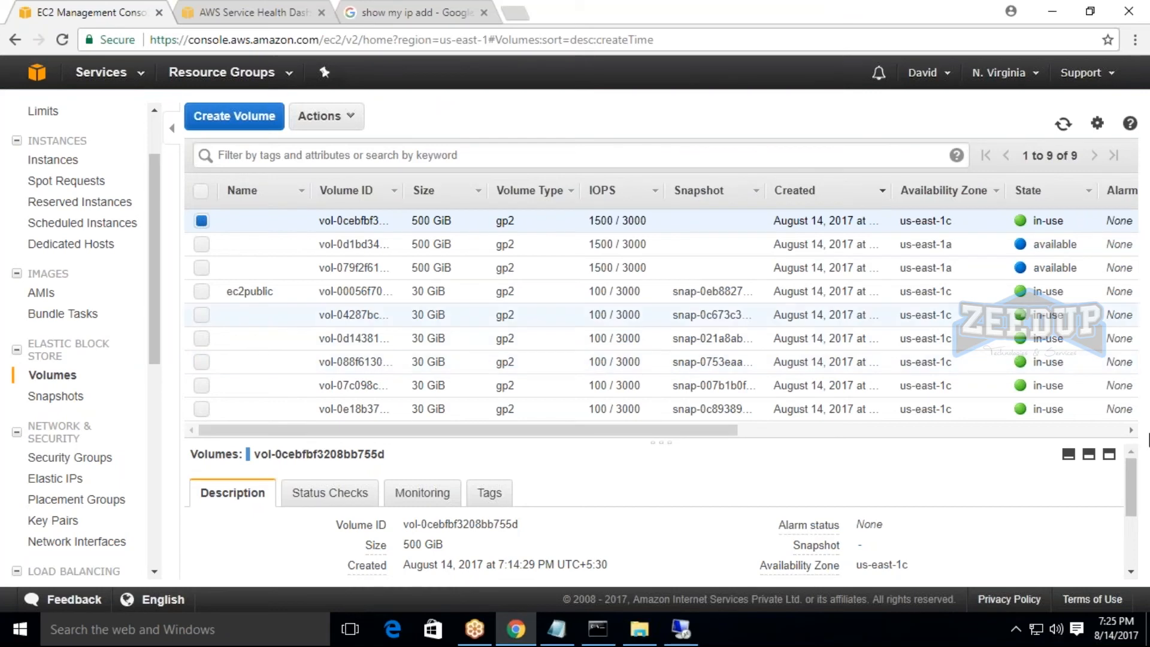
left_click(1143, 429)
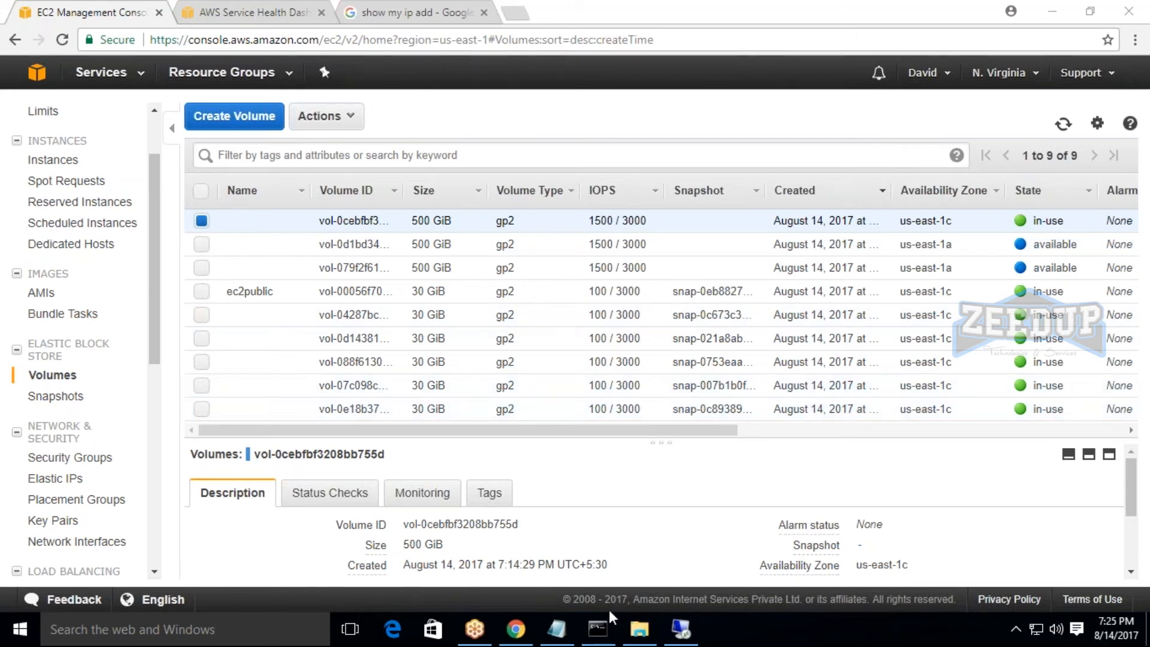
Switch to the Notepad notes and review the agenda from working on instances through connecting the instance.
left_click(549, 630)
scroll(535, 372, "up", 5)
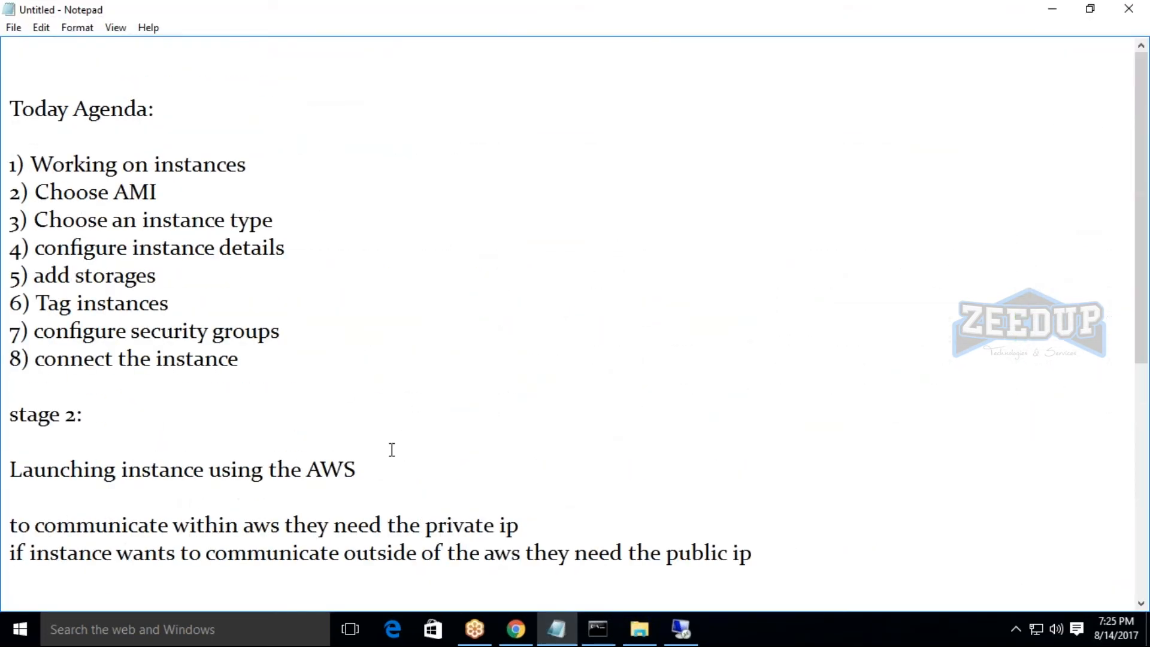
left_click_drag(30, 170, 447, 367)
left_click(447, 367)
scroll(447, 367, "down", 3)
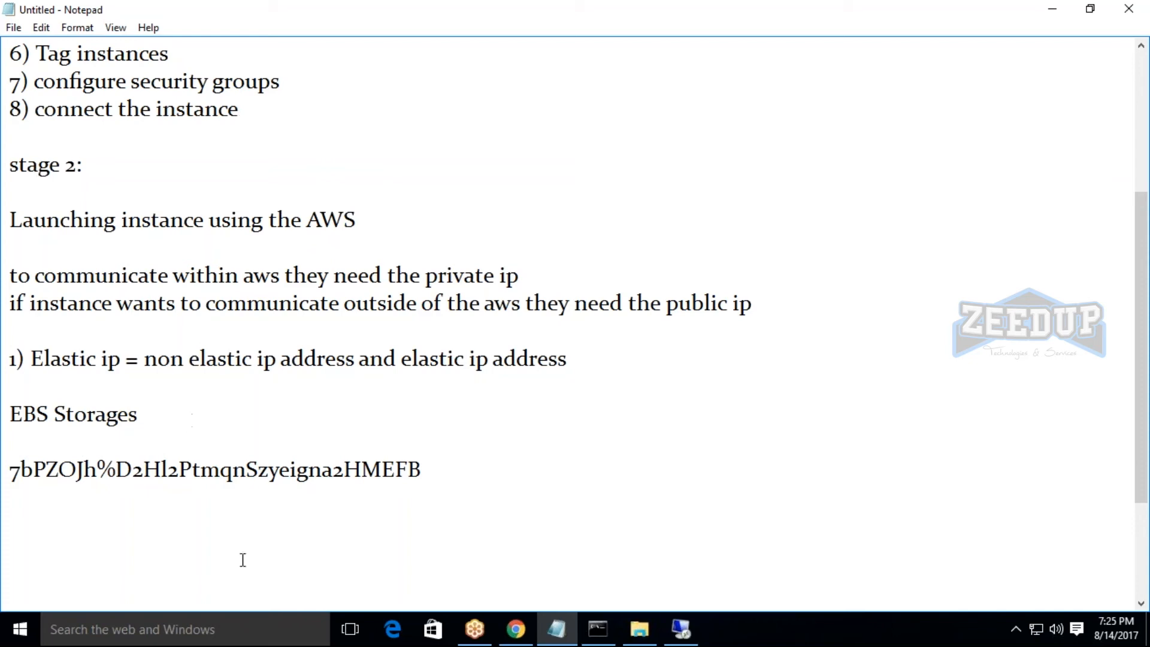
Add the line "Amazon s3" at the end of the notes, separated by a blank line from the text above.
left_click(144, 425)
left_click(464, 471)
key("Return")
key("Return")
type("Ama")
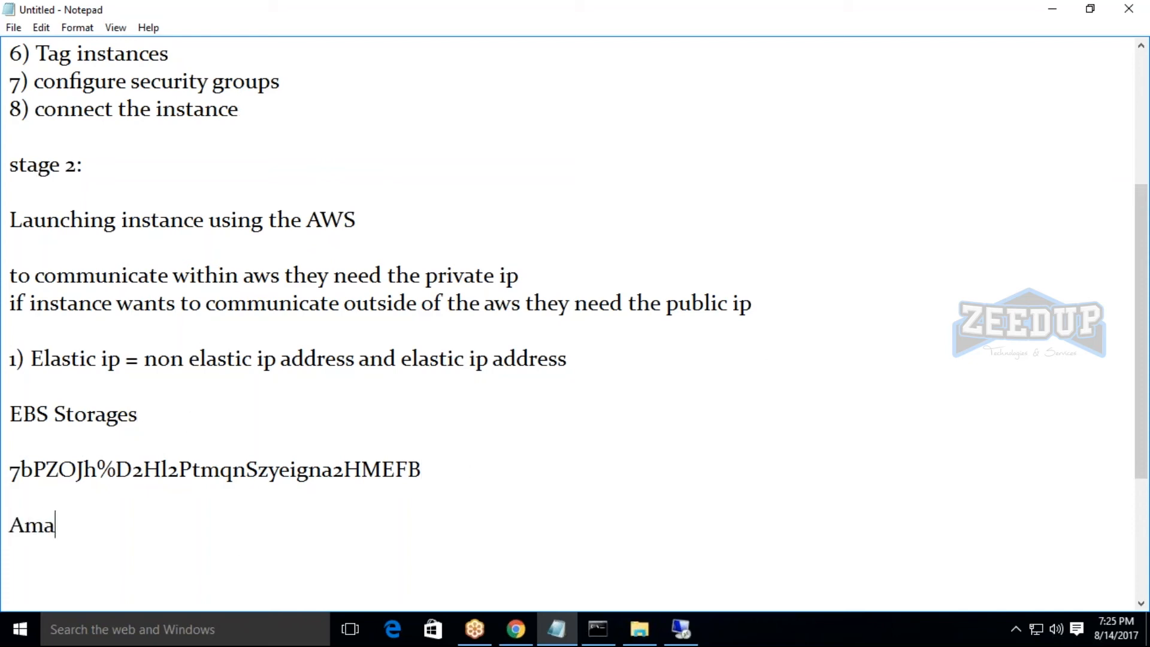
type("zon s3")
key("Return")
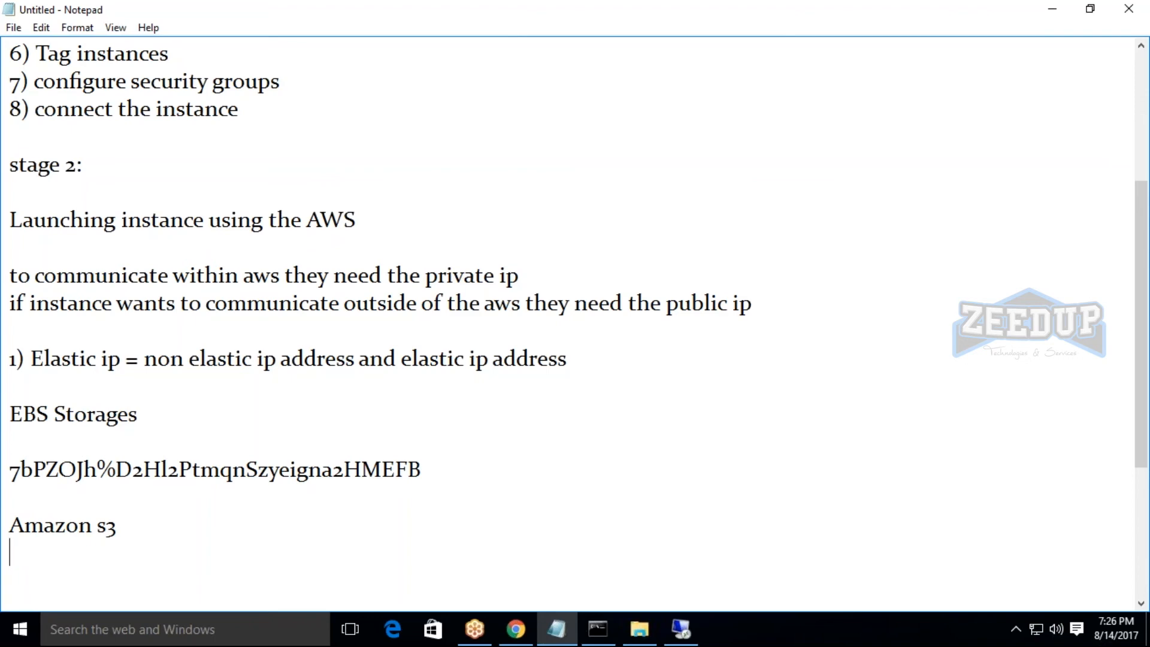
Return to the EC2 volumes list in Chrome and examine the attachment, status and encryption columns of the volumes table.
left_click(516, 629)
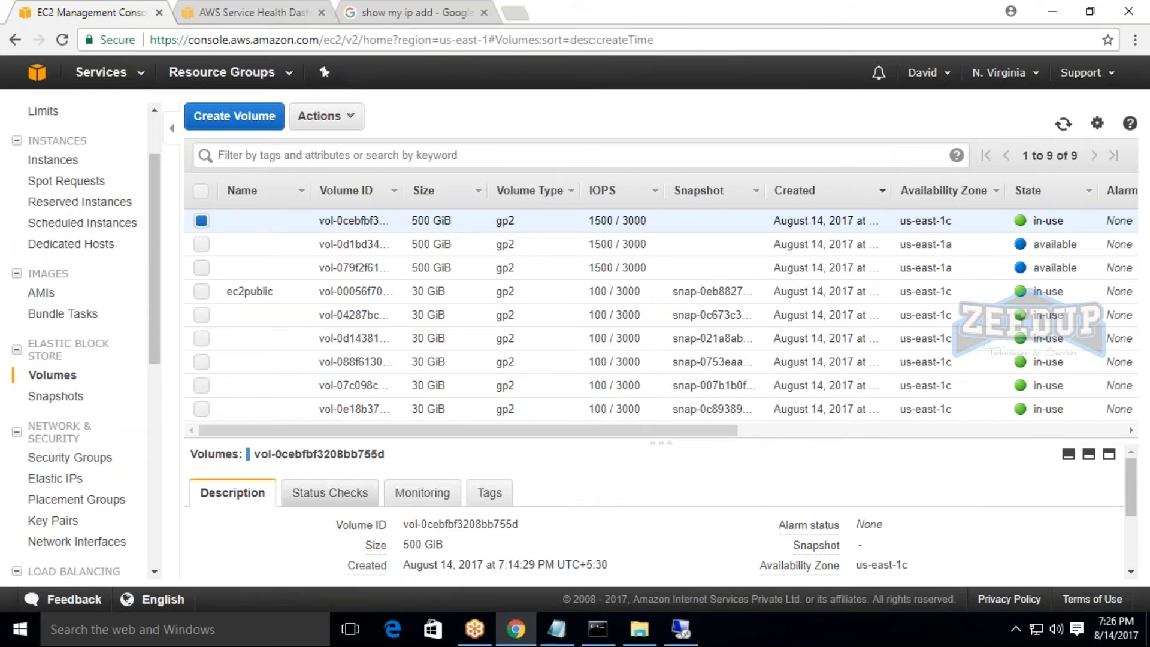
left_click_drag(567, 430, 921, 459)
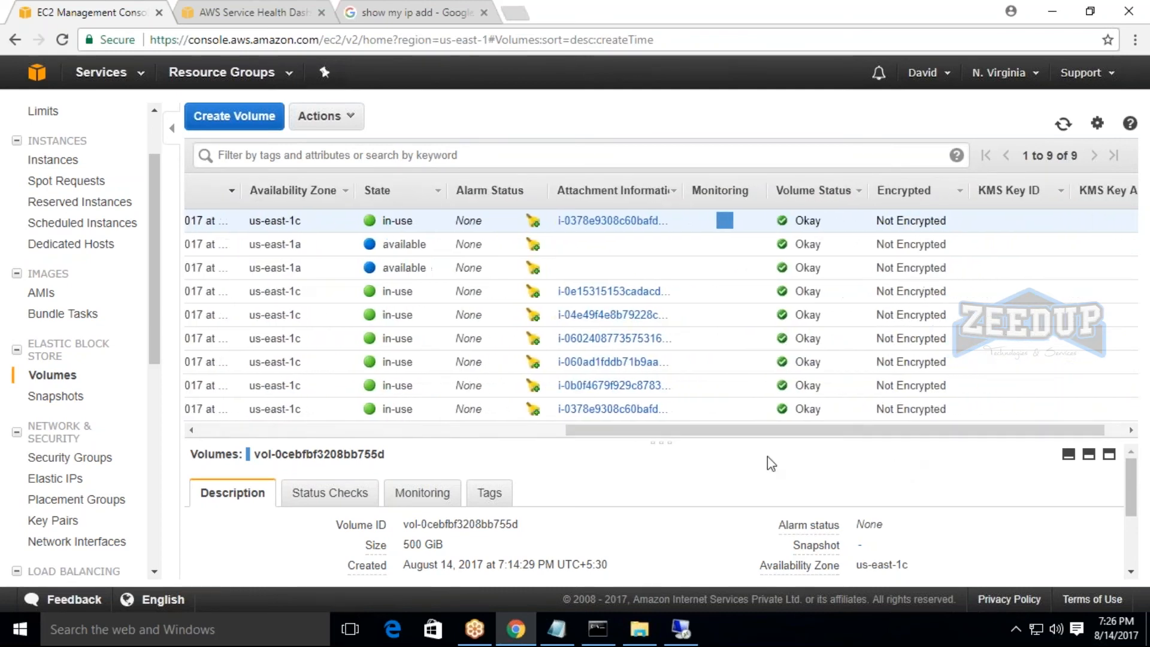
left_click_drag(668, 439, 913, 459)
left_click_drag(734, 444, 933, 449)
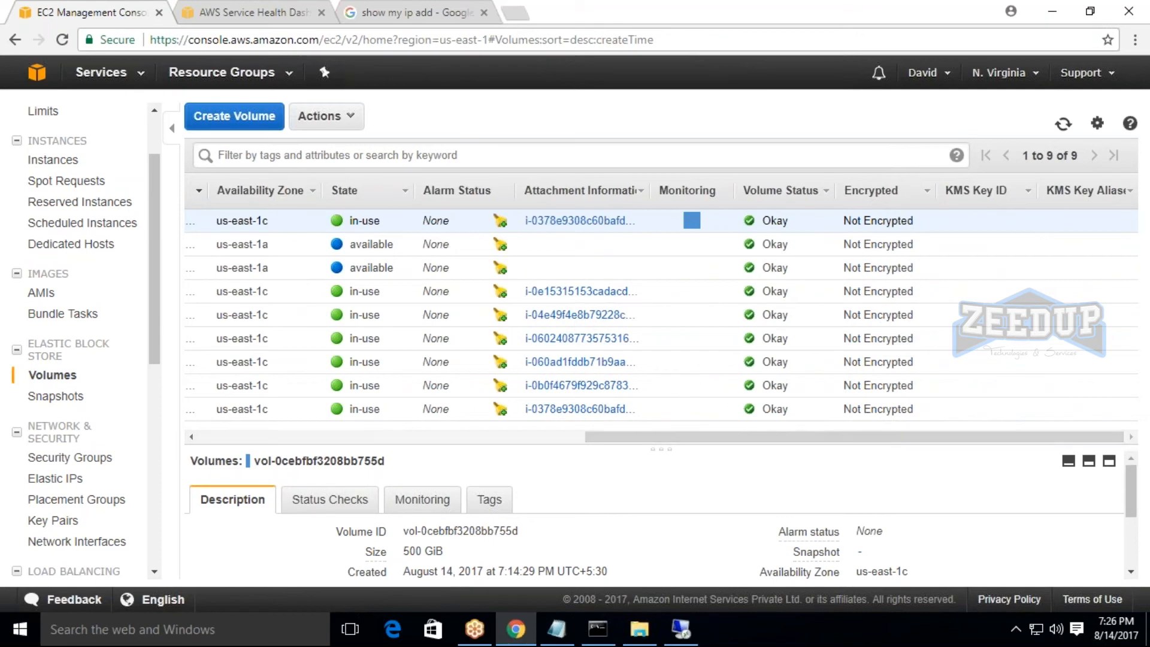
left_click_drag(650, 445, 264, 454)
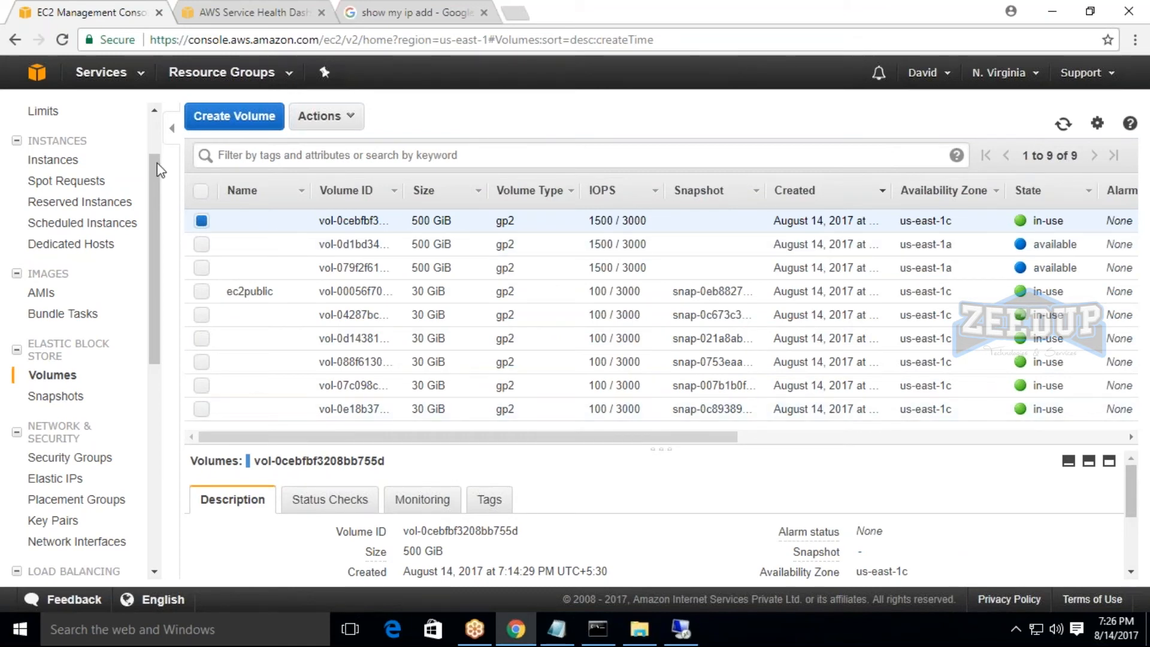
Open the Amazon S3 console from the AWS storage services.
left_click(101, 72)
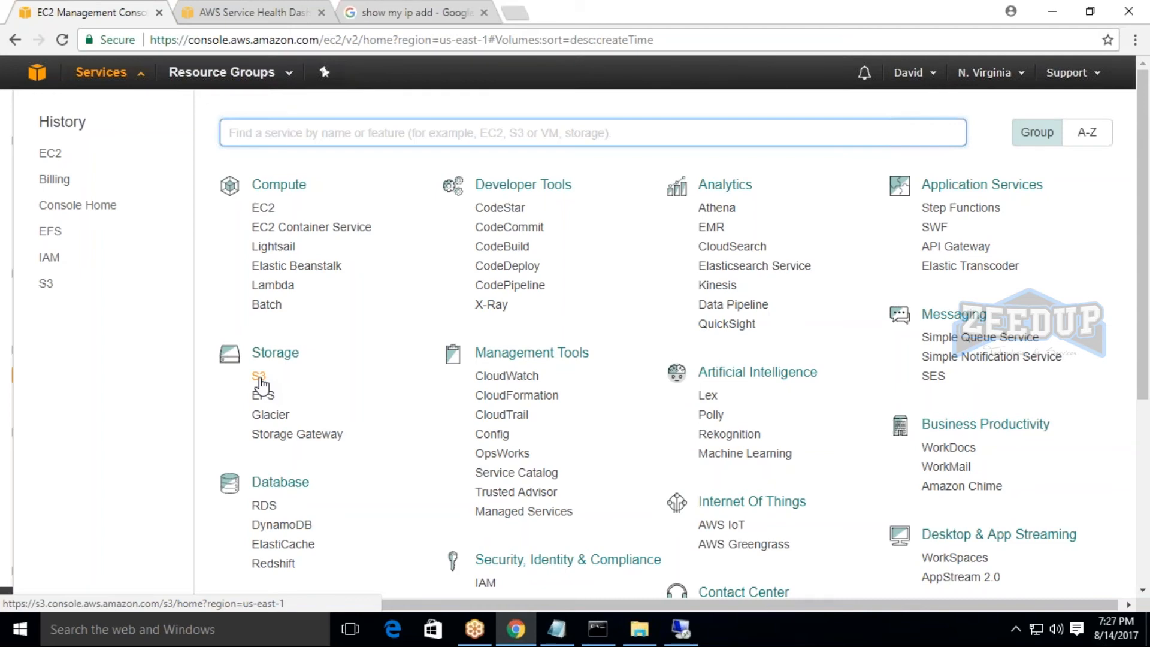
left_click(260, 378)
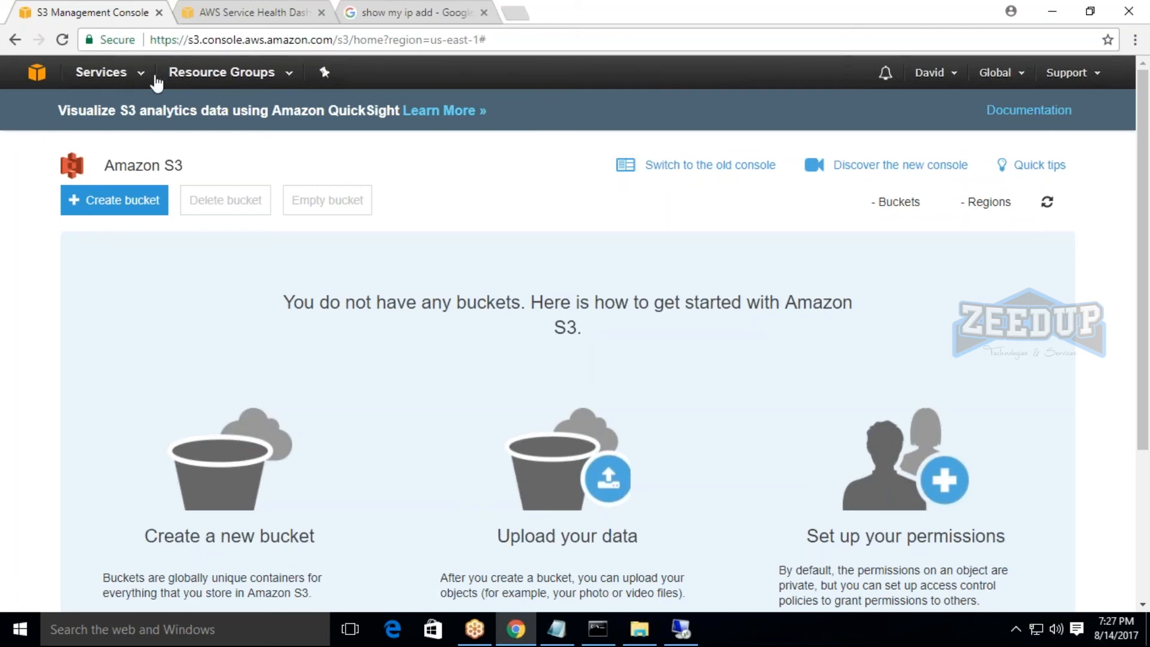
Review the list of AWS services and the S3 region selector, returning to the Amazon S3 buckets page.
left_click(108, 72)
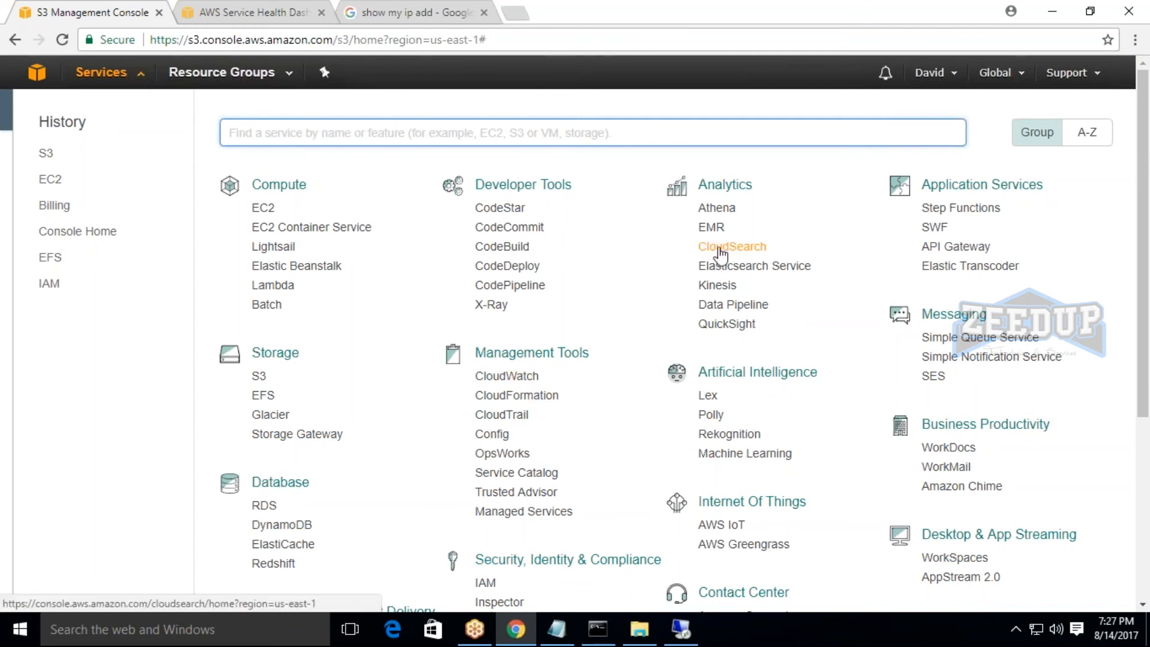
scroll(312, 518, "down", 1)
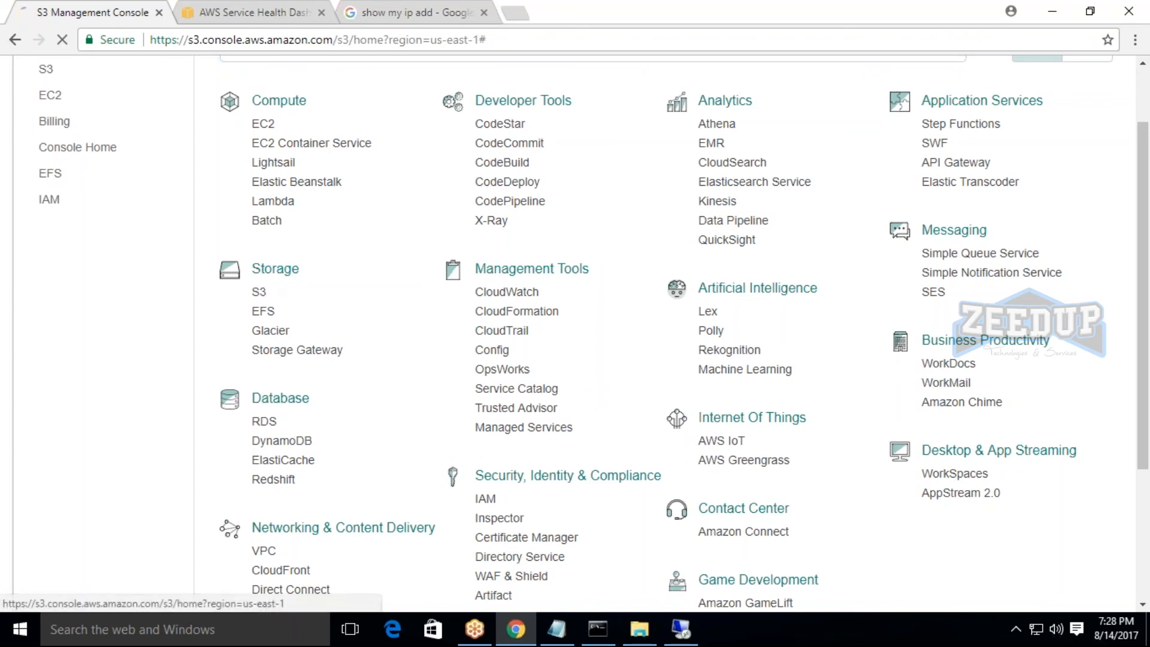
left_click(259, 292)
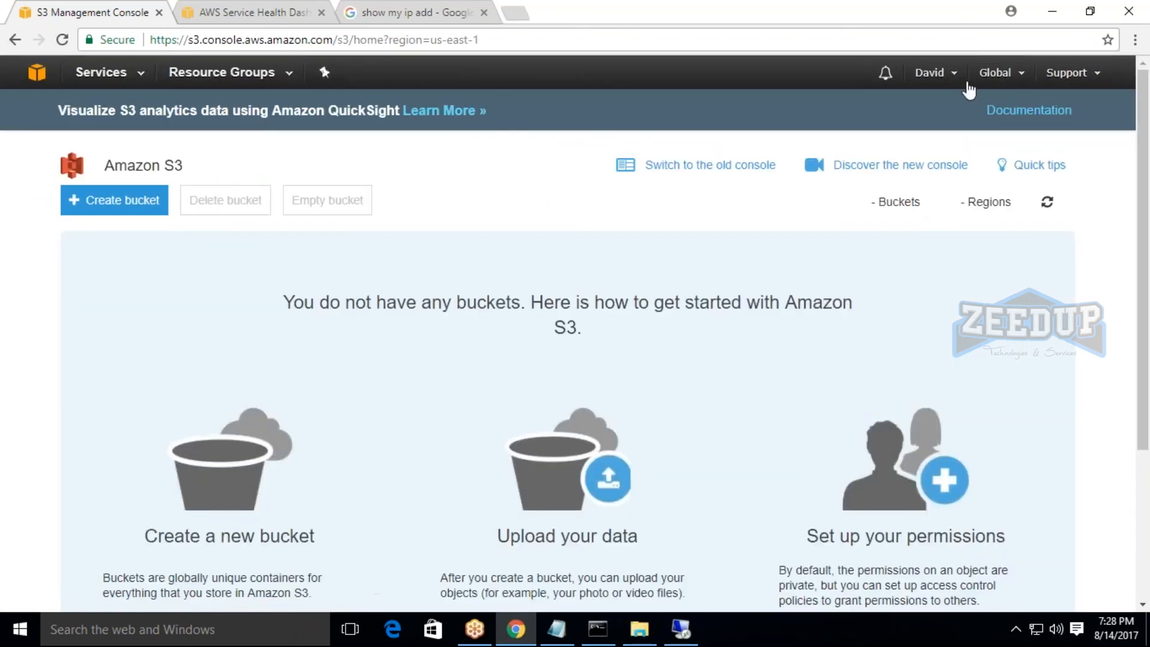
left_click(994, 75)
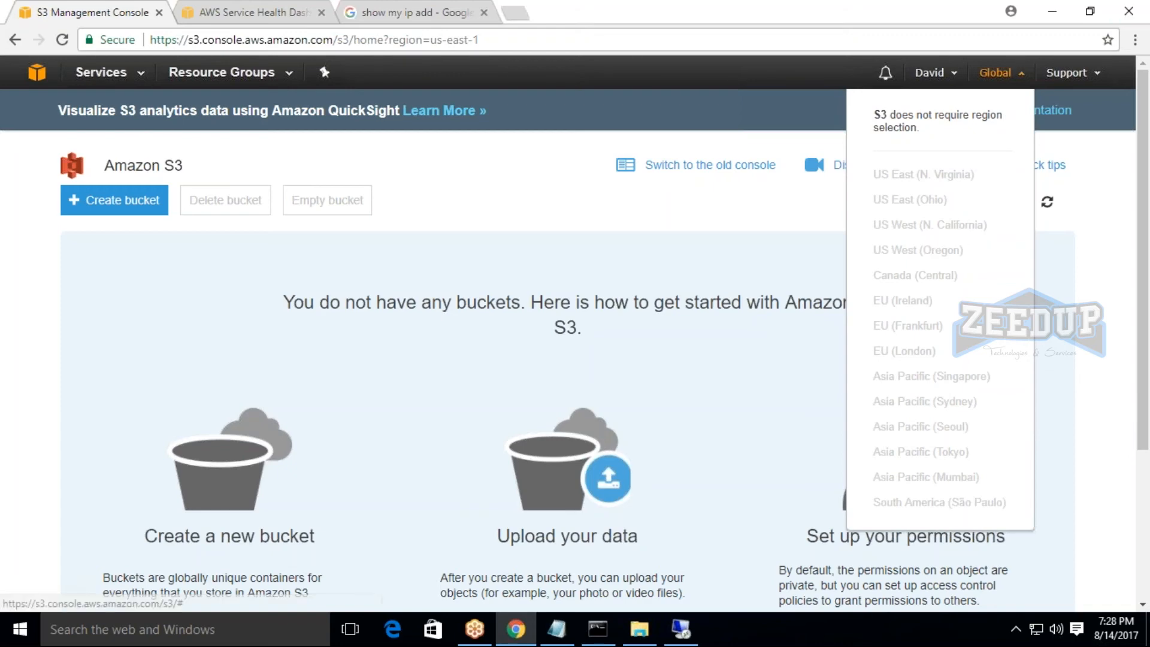
left_click(94, 73)
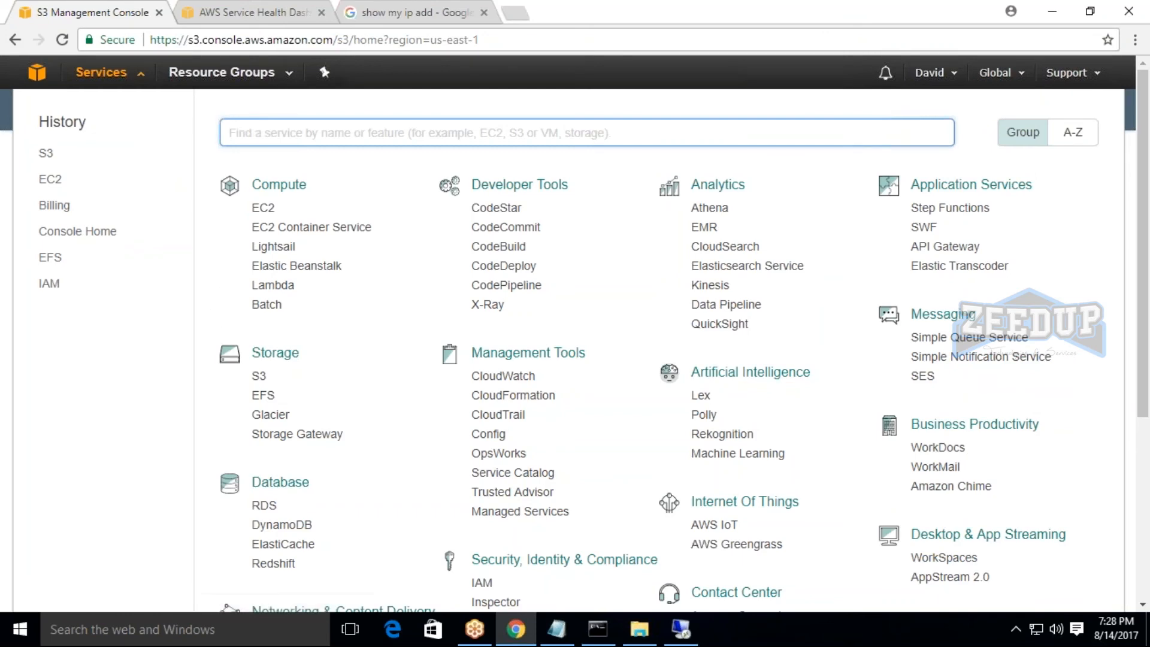
left_click(259, 375)
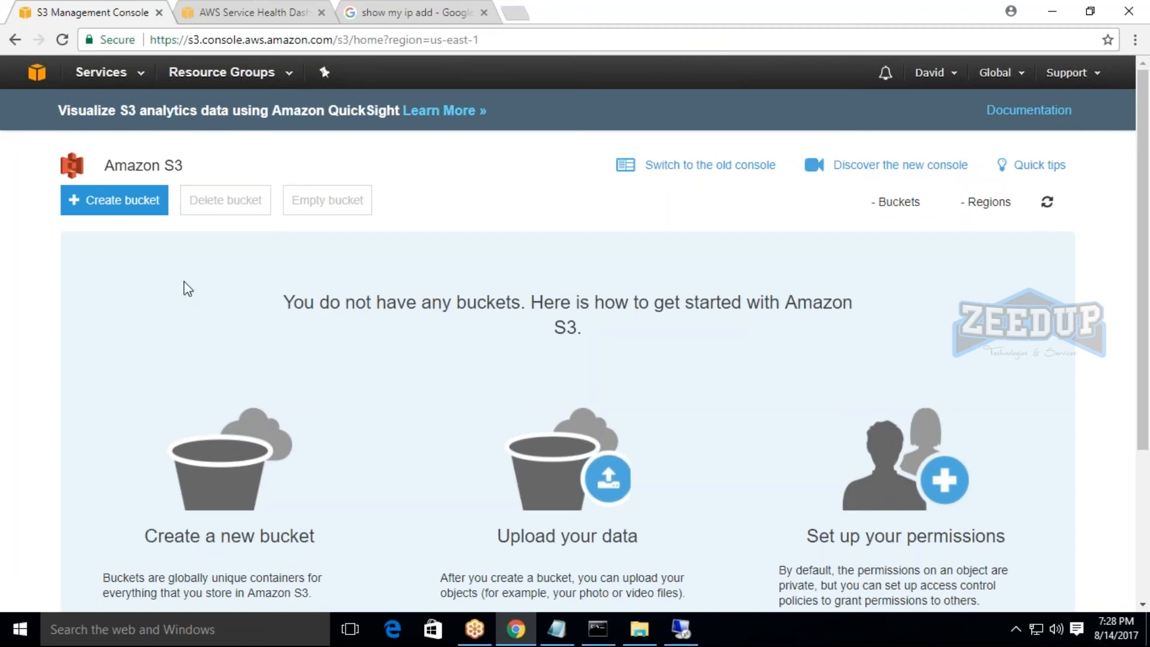
Create an S3 bucket named "zeedup" in the US East (N. Virginia) region with the default settings.
left_click(115, 209)
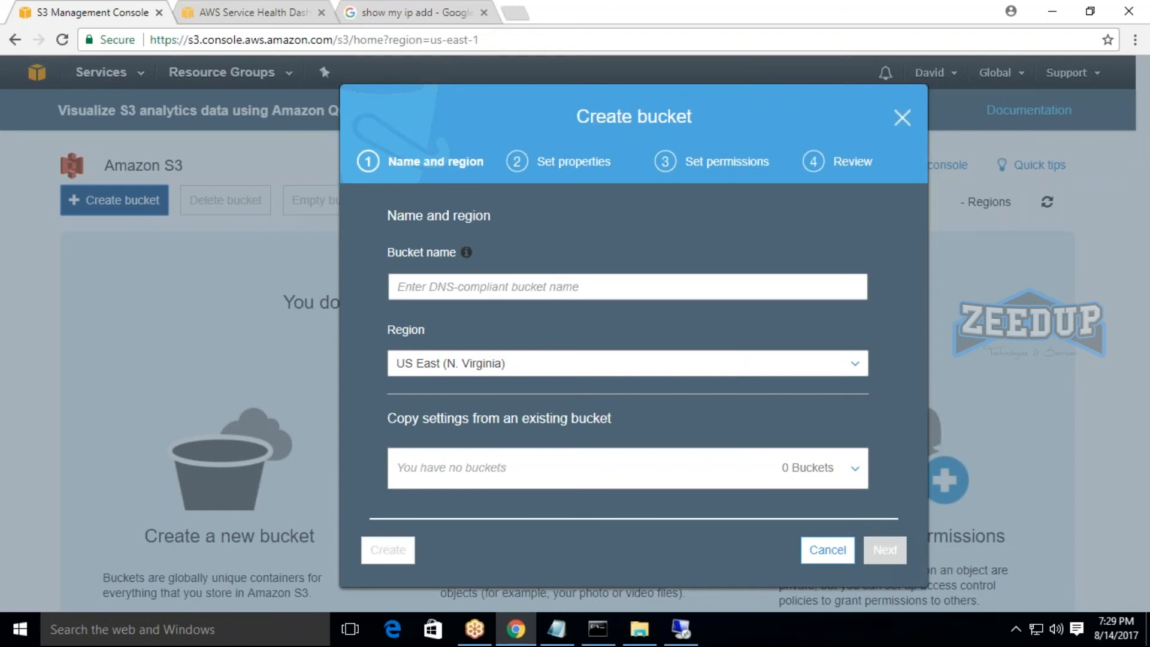
left_click(903, 121)
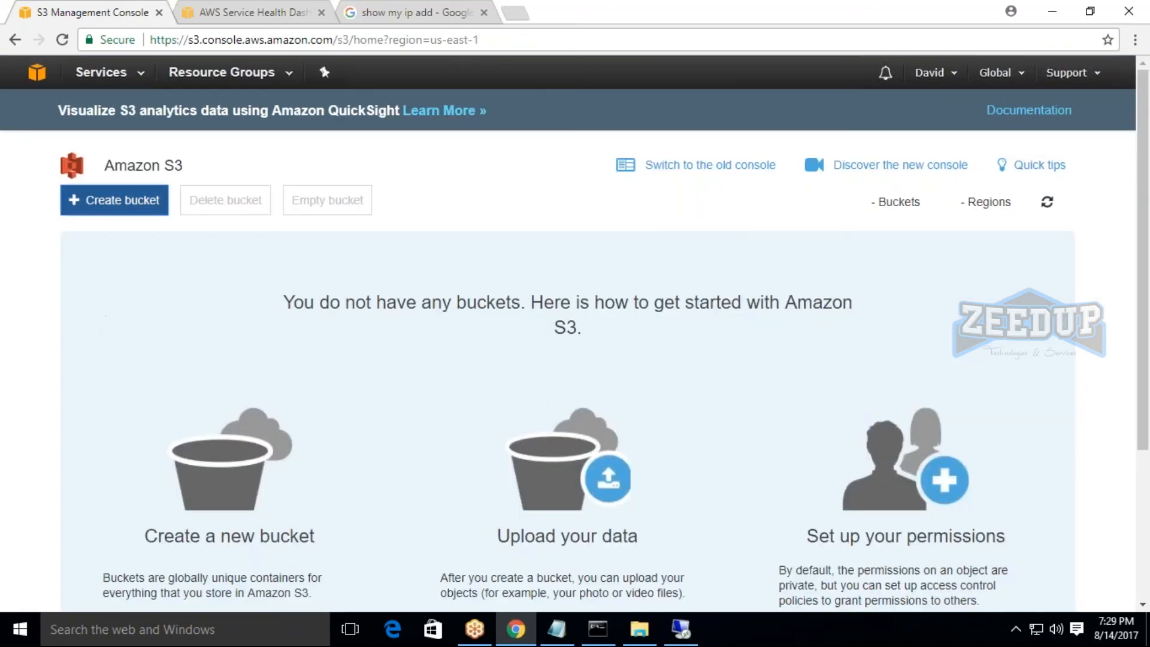
left_click(114, 200)
left_click(457, 292)
type("zeedup")
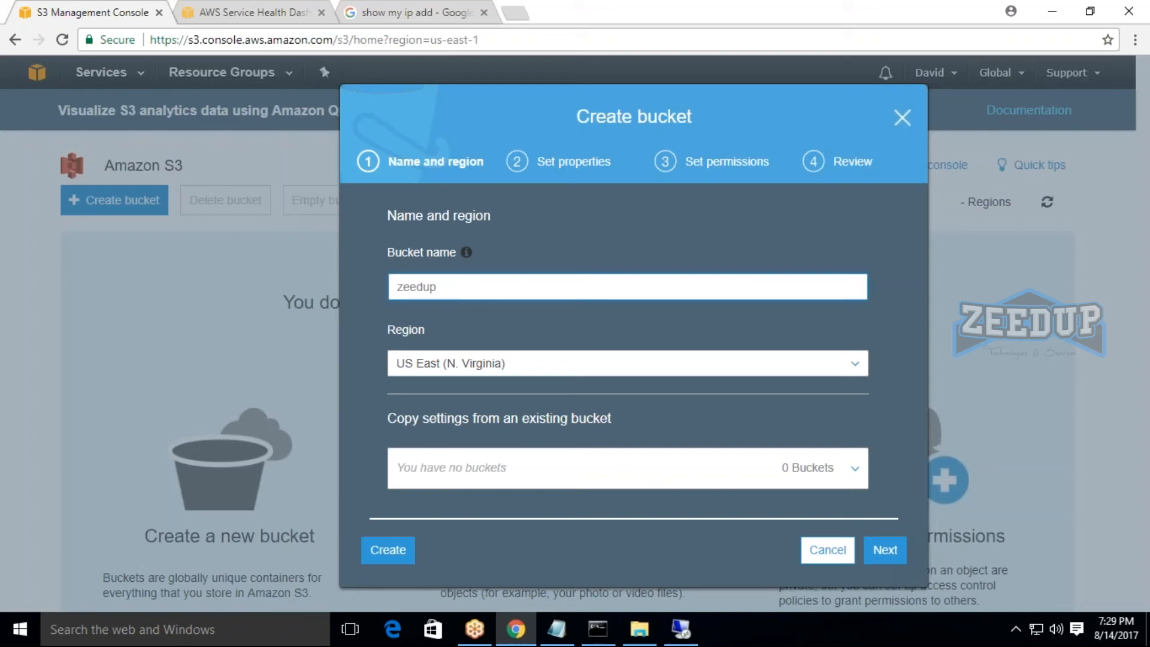
left_click(376, 551)
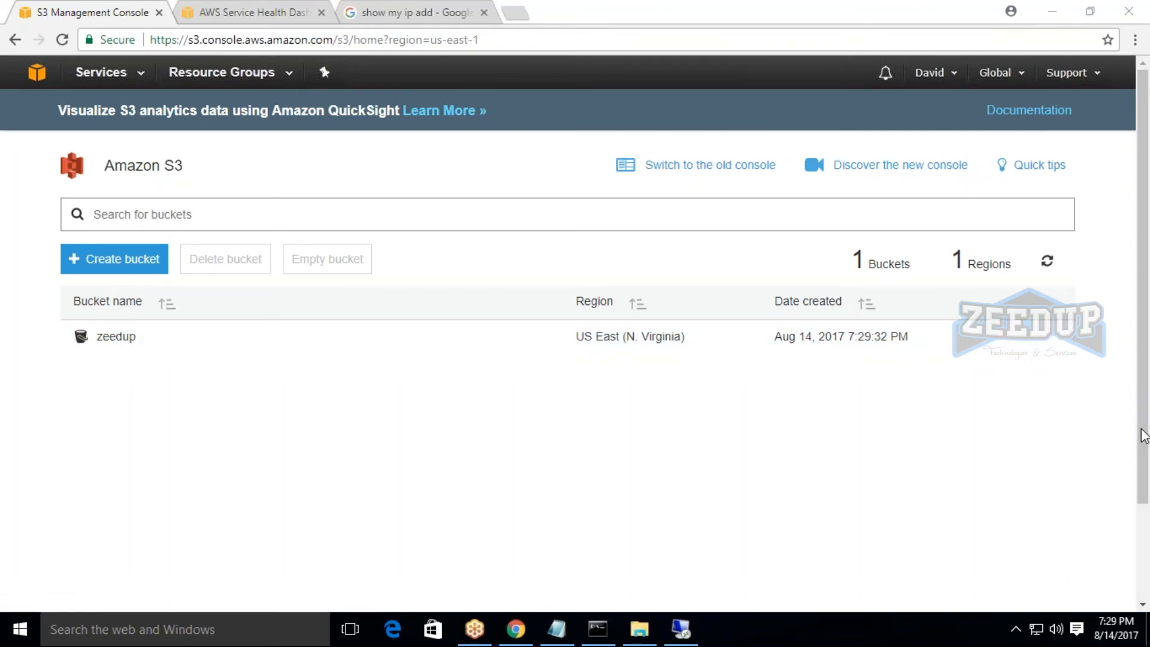
Check the properties of Local Disk (C:) in File Explorer and return to the S3 buckets list in Chrome.
left_click(640, 630)
right_click(264, 247)
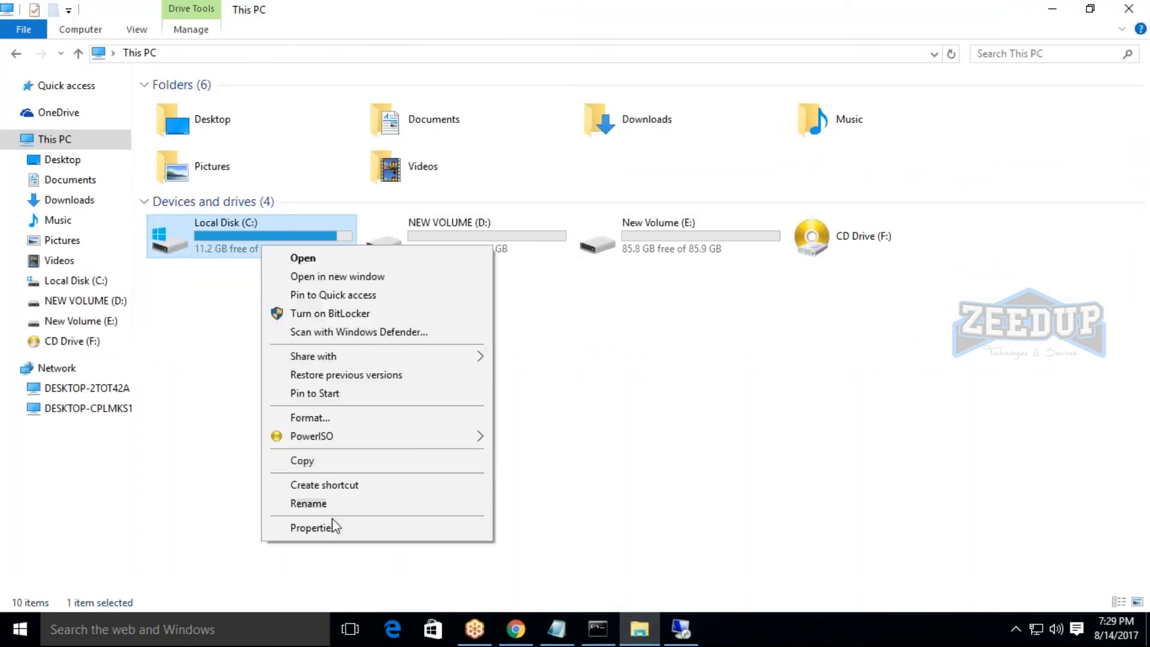
left_click(333, 525)
left_click(560, 199)
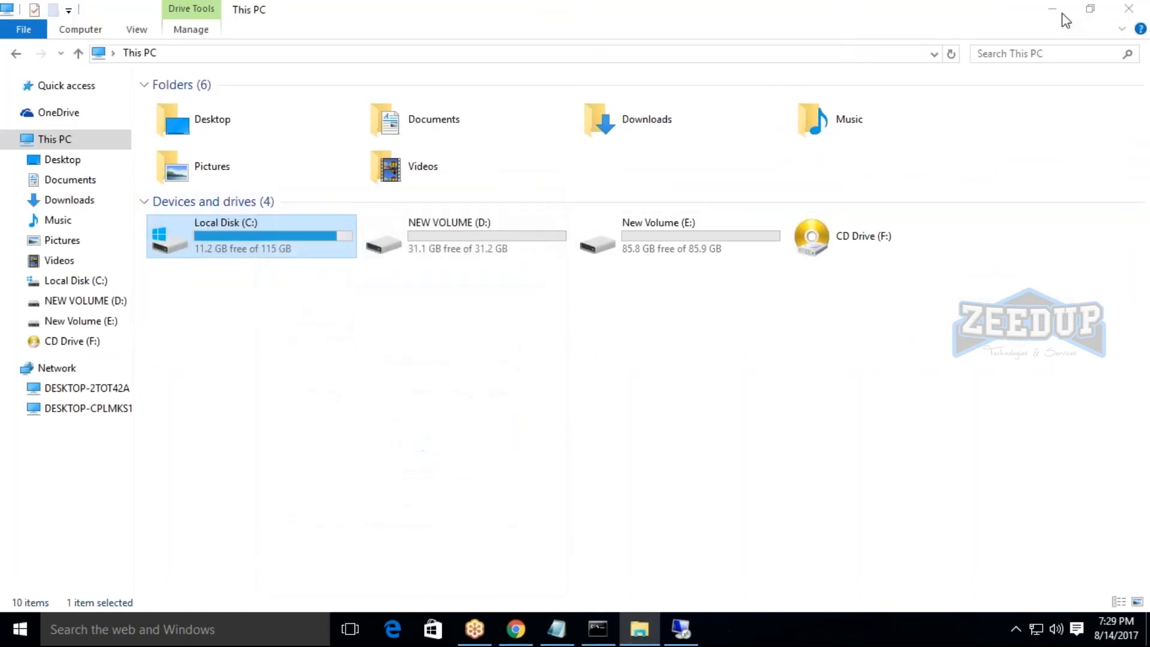
left_click(1059, 11)
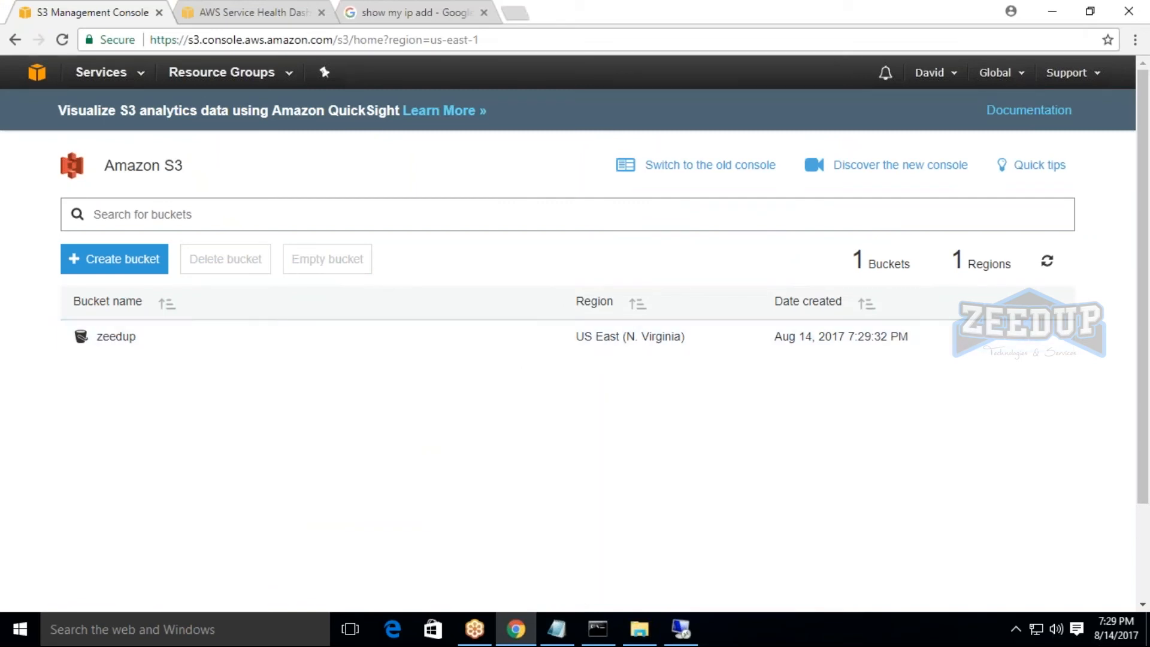
left_click(1145, 436)
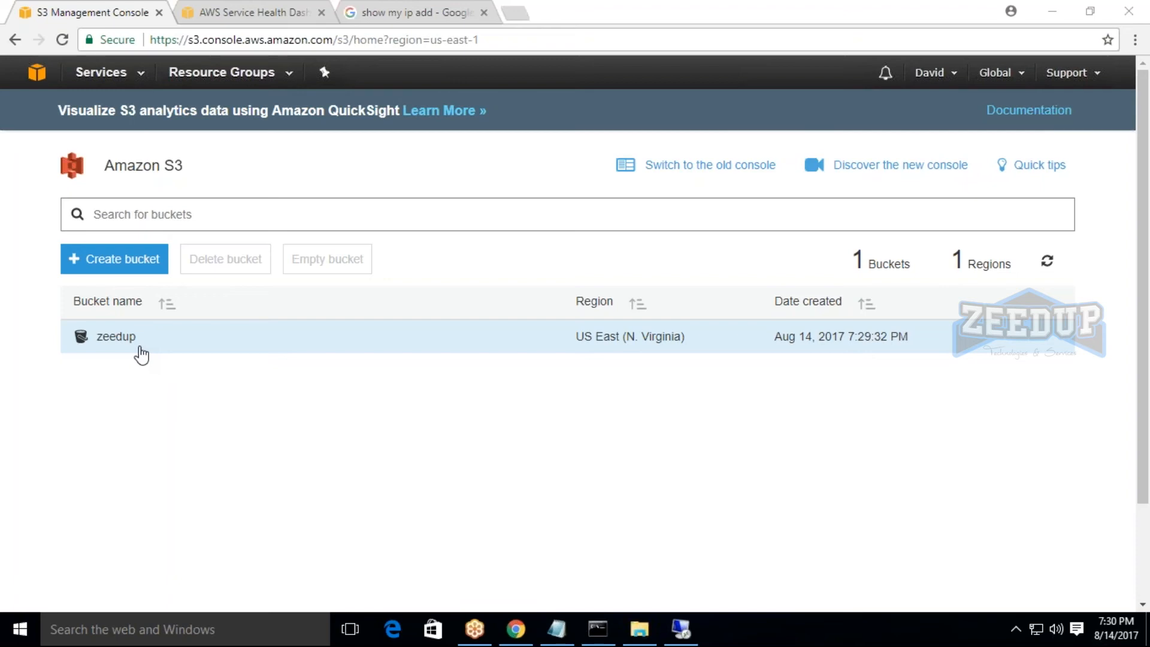
Upload the TESTING PEM file from the Downloads folder to the zeedup bucket.
left_click(114, 342)
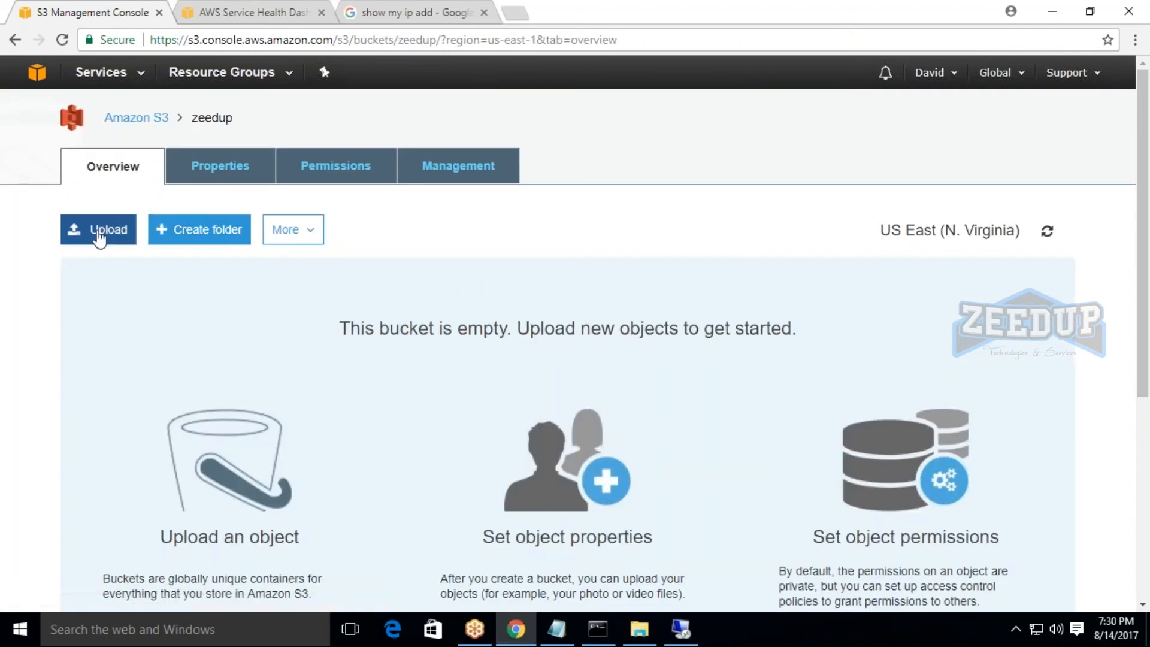
left_click(99, 237)
left_click(644, 417)
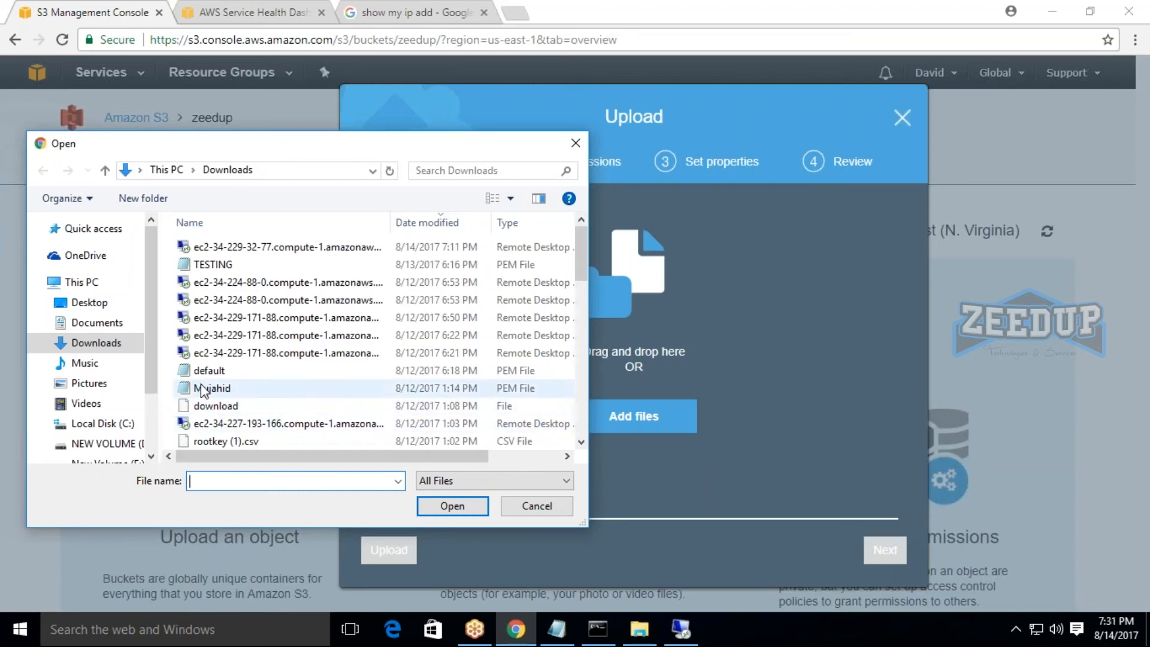
left_click(213, 264)
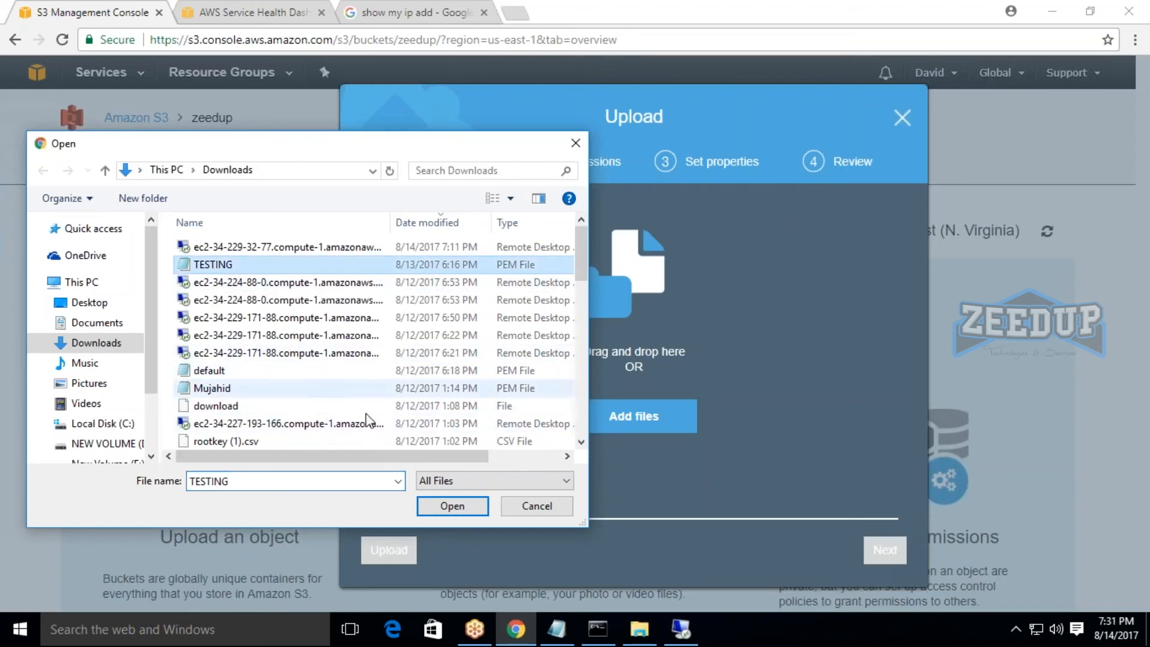
left_click(453, 506)
left_click(389, 550)
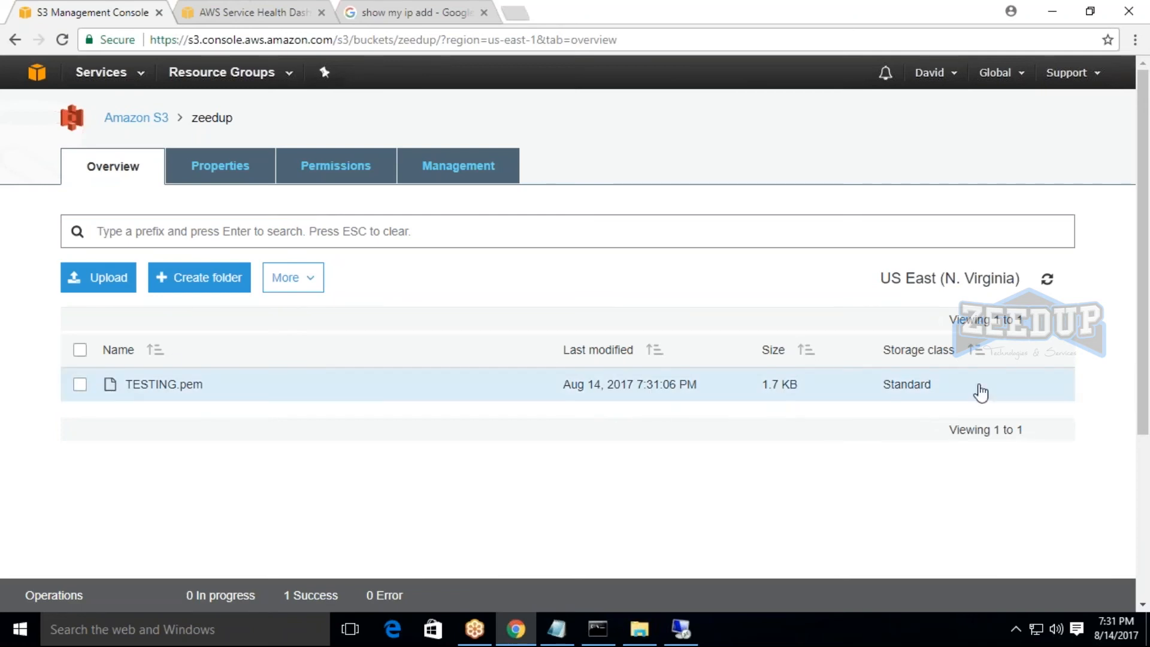
Examine the overview details of TESTING.pem in the zeedup bucket and go back to the list of buckets.
left_click(80, 385)
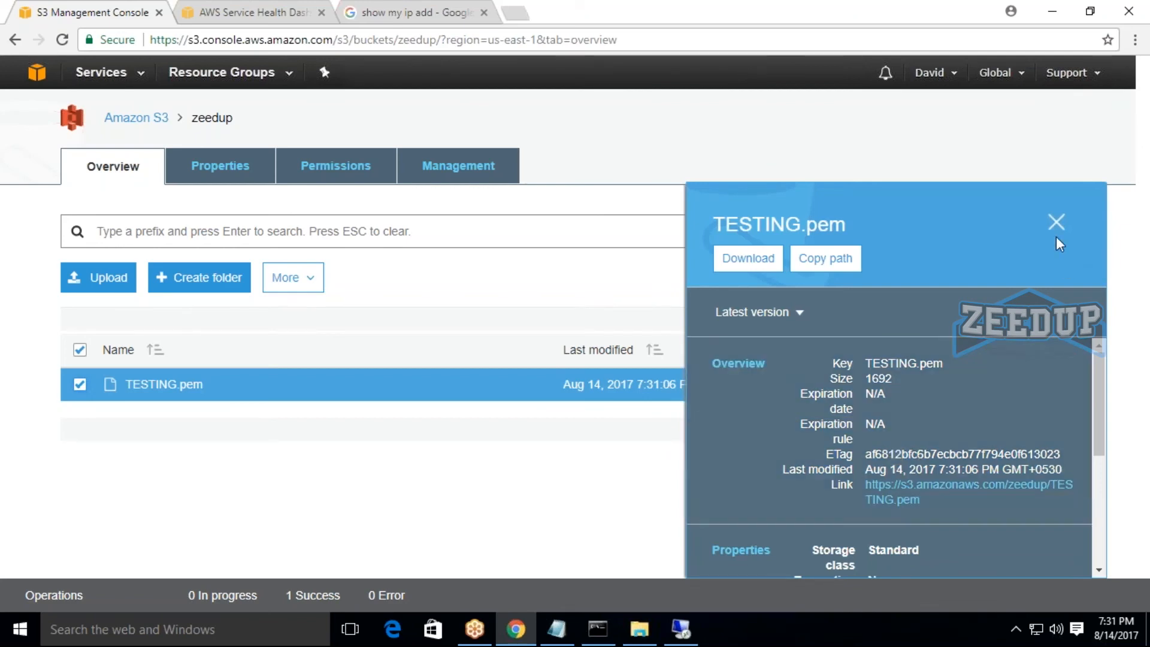
left_click(1055, 228)
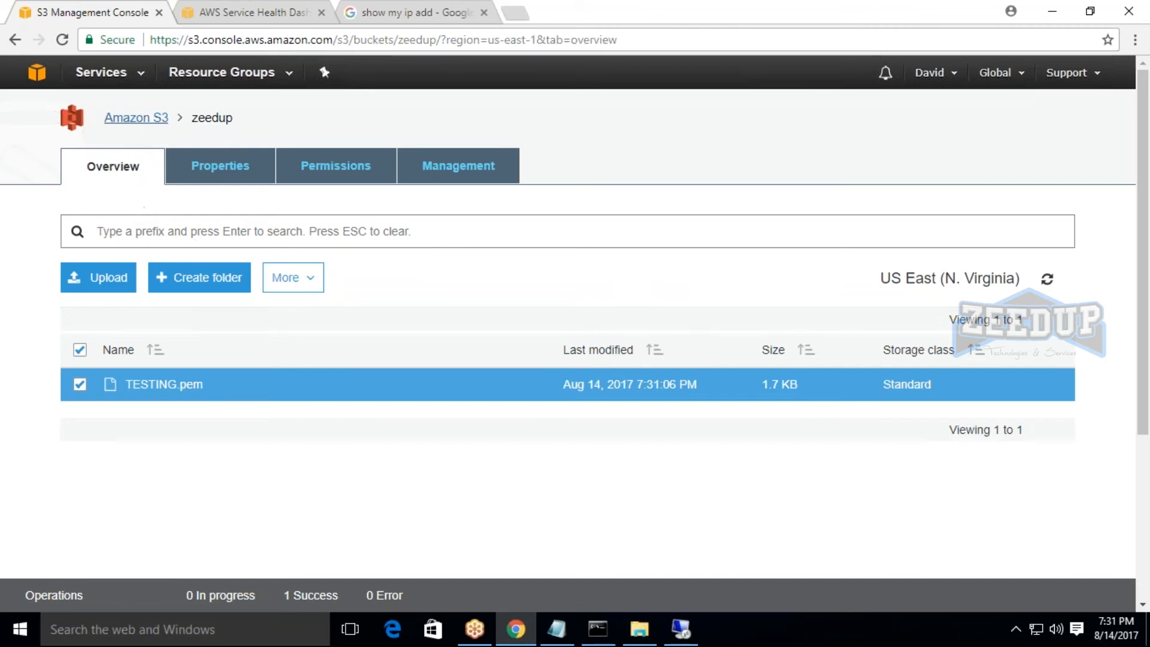
left_click(137, 118)
left_click(115, 339)
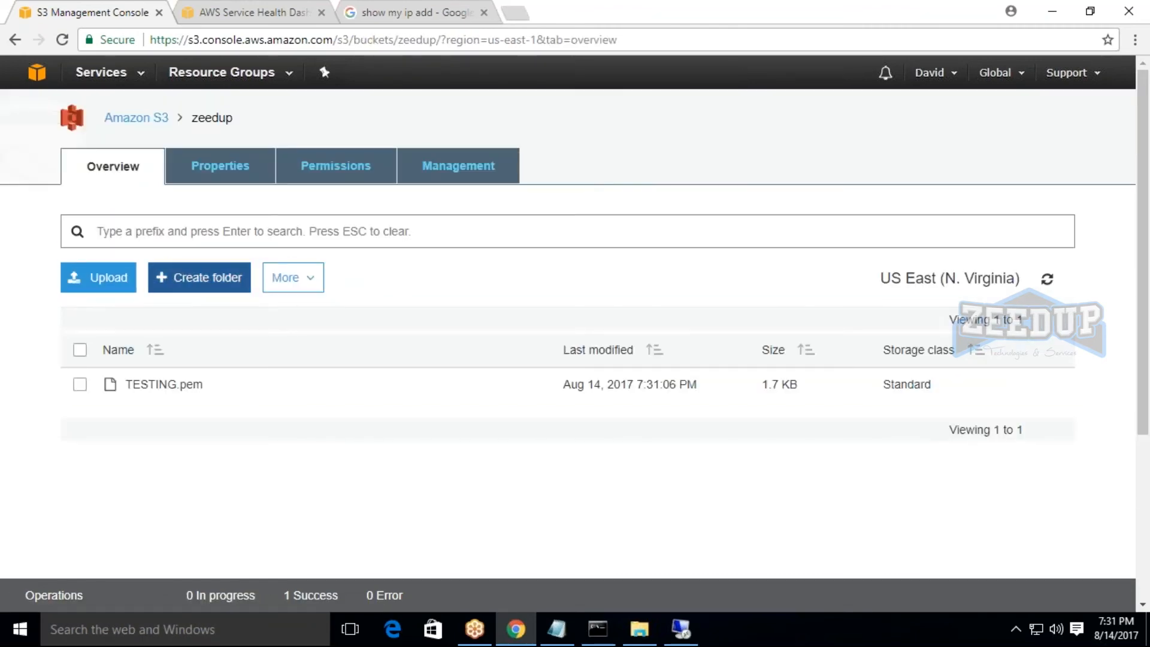
left_click(129, 119)
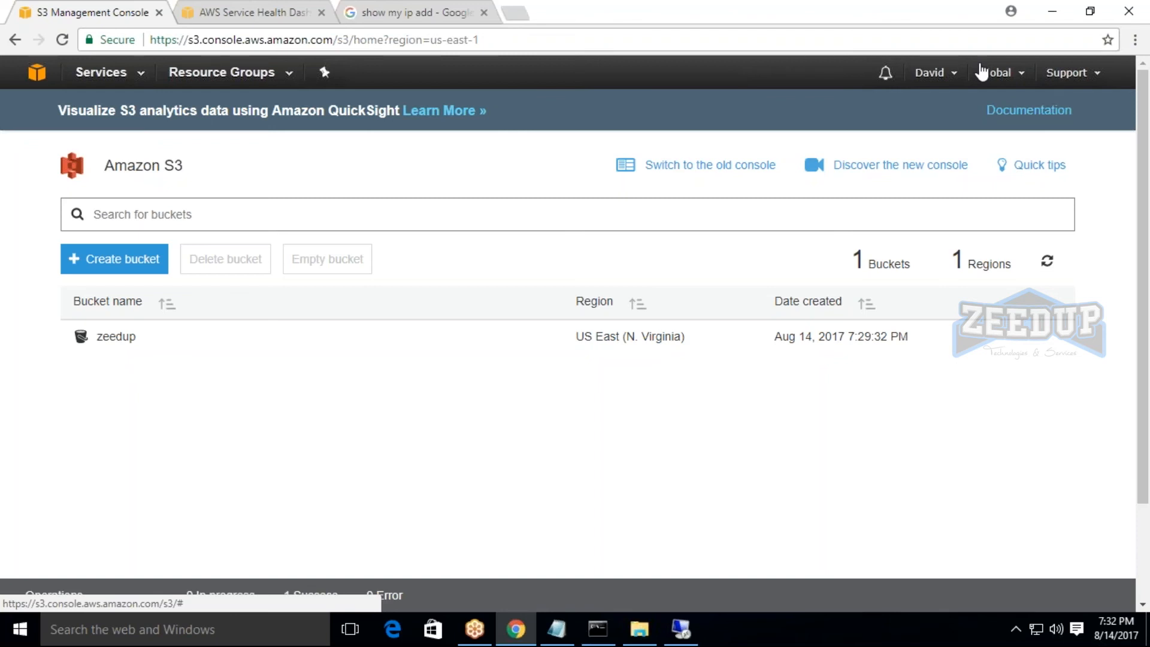
Switch to File Explorer, inspect the used space, free space and capacity of drive C:, and return to the S3 console.
left_click(640, 629)
right_click(273, 242)
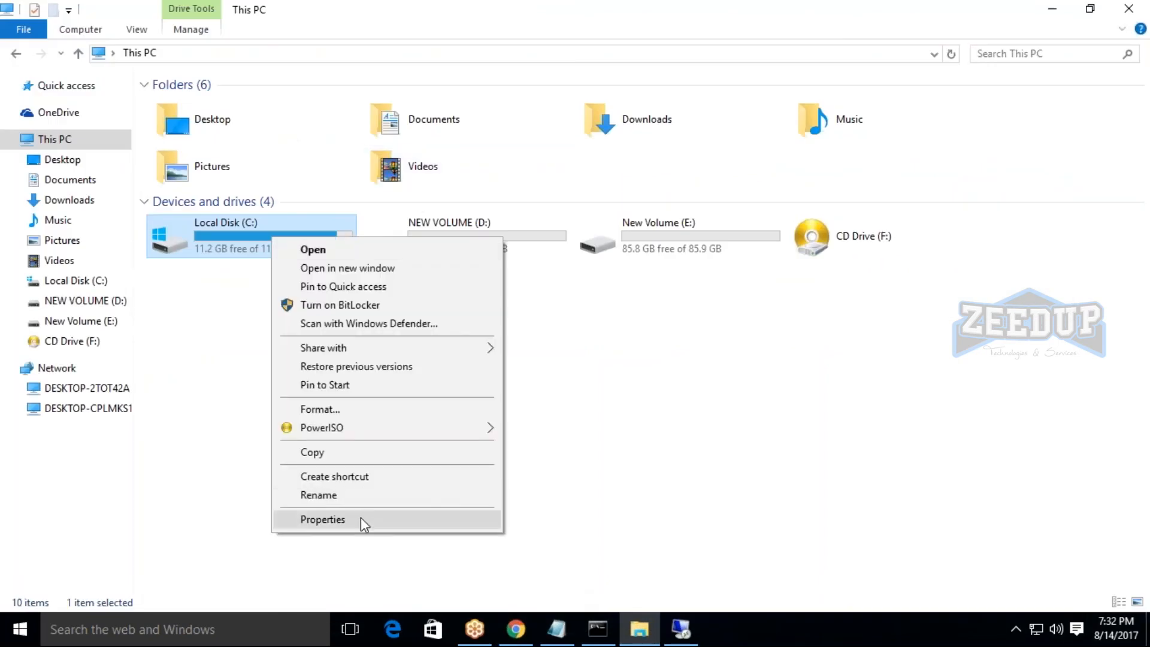
left_click(360, 516)
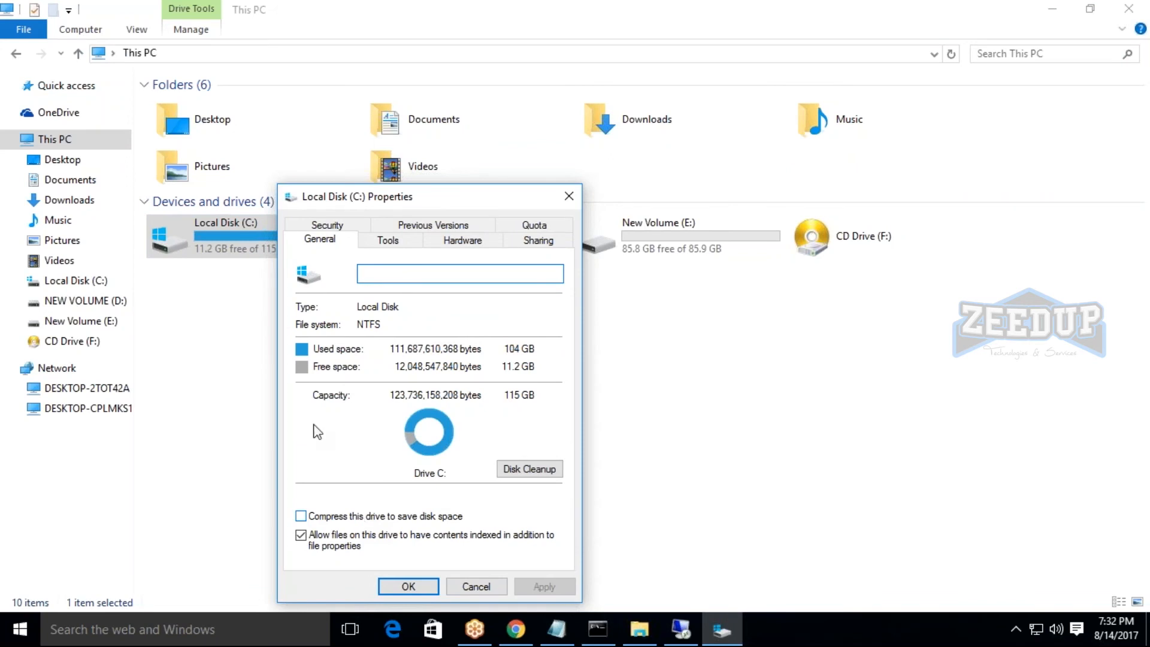
left_click(569, 196)
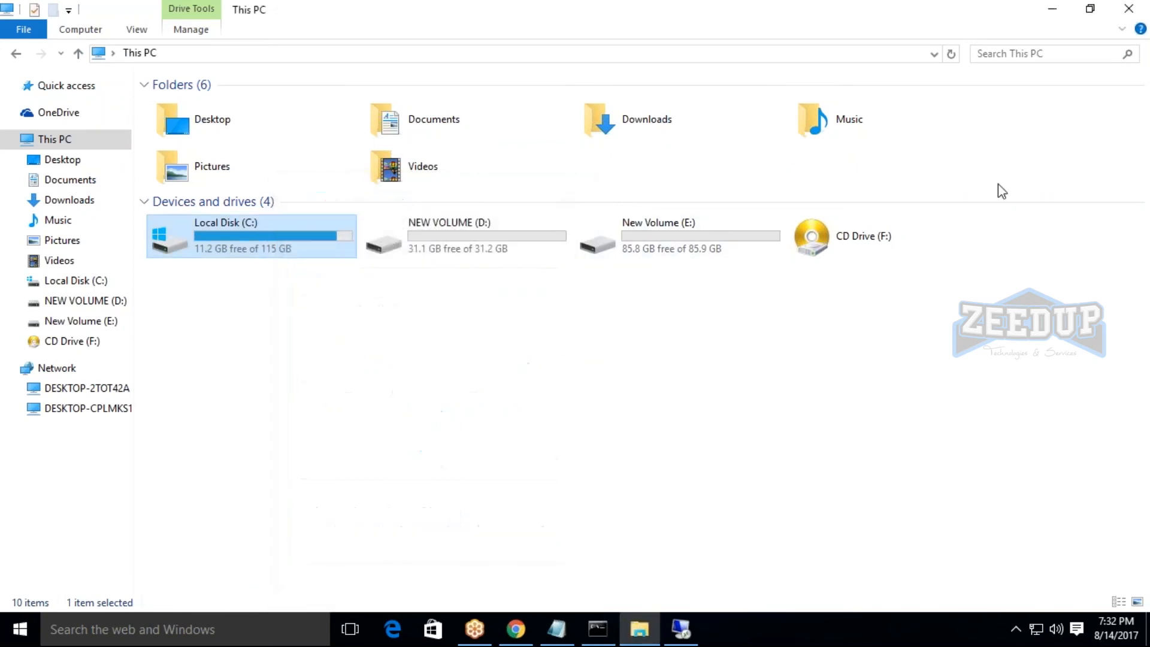
left_click(1053, 8)
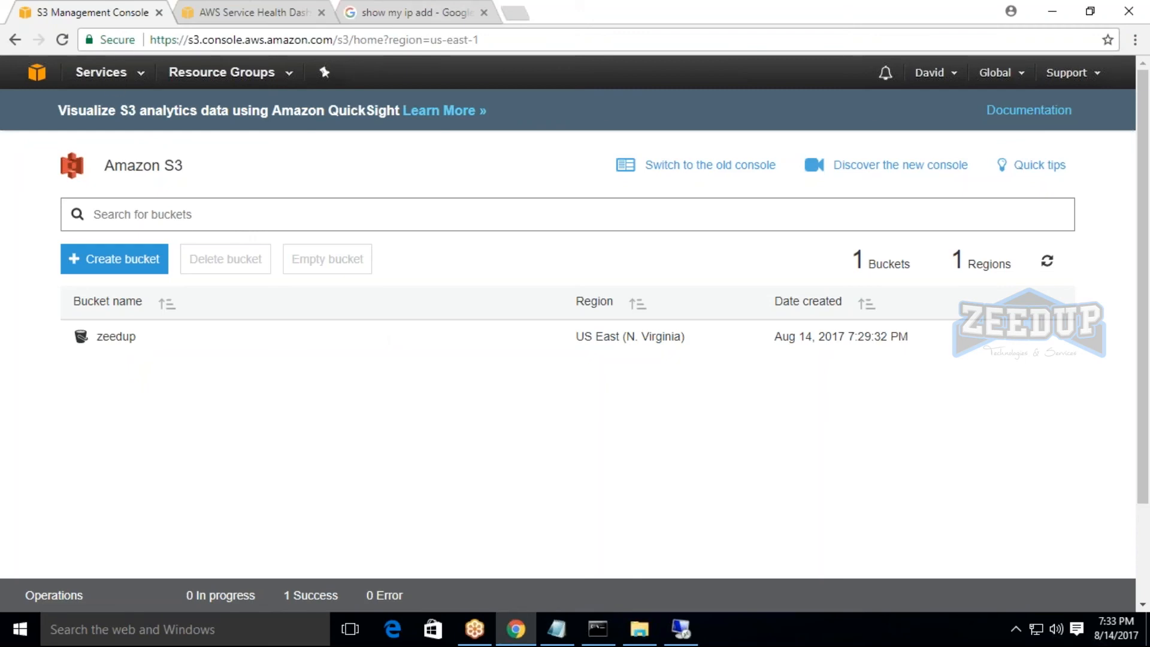
Look over the AWS services list, and switch to the Notepad notes to review the topics down to Amazon s3.
left_click(111, 73)
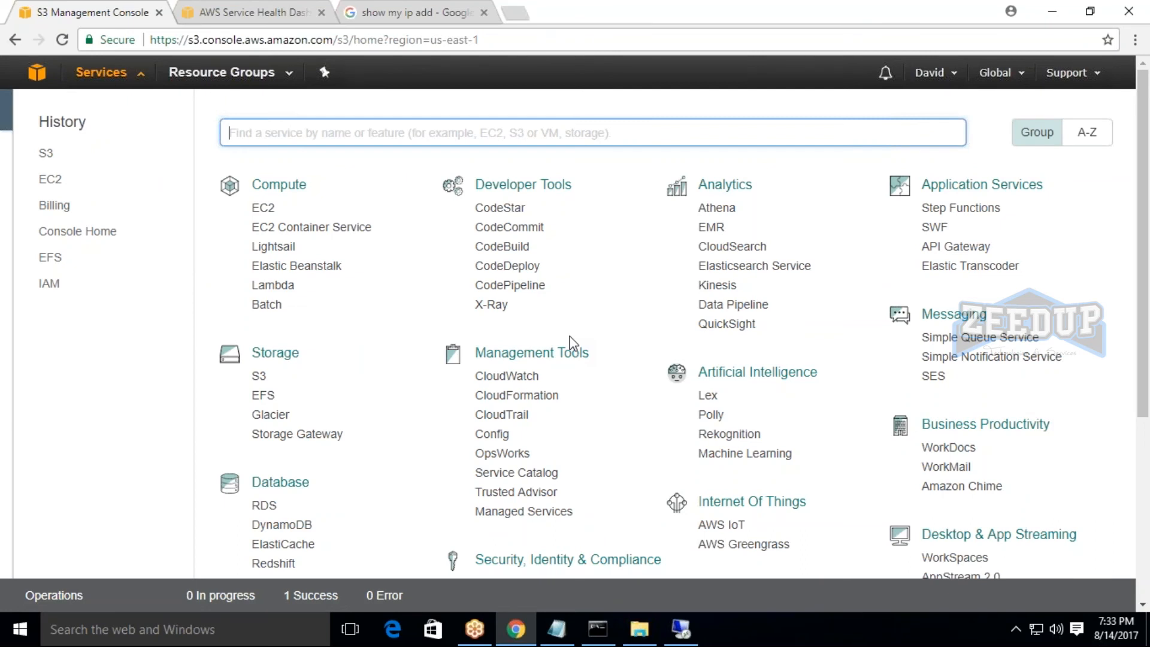
left_click(1000, 30)
left_click(1053, 12)
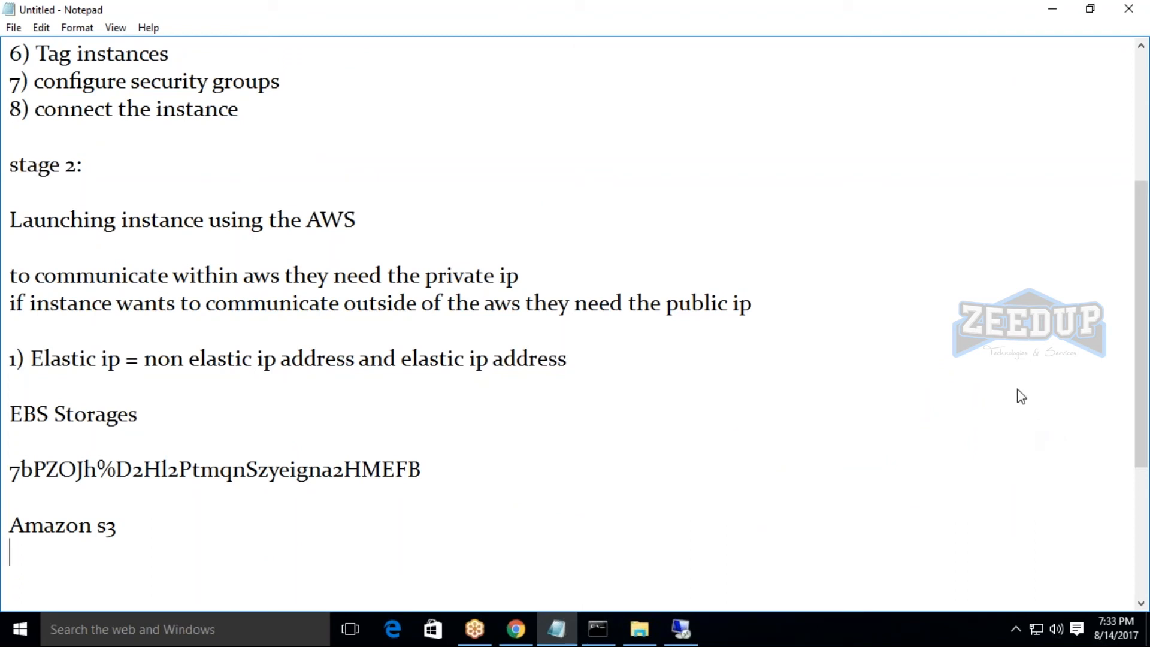
left_click(930, 327)
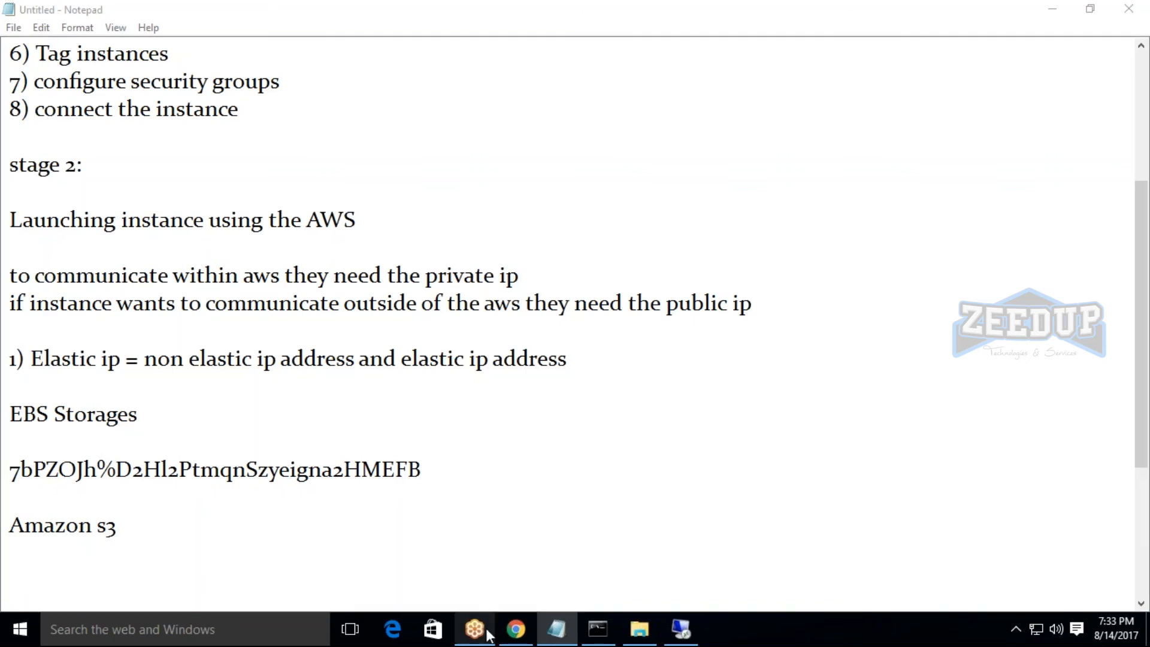
Switch back to the AWS console in Chrome and open the list of running EC2 instances.
left_click(516, 629)
left_click(261, 208)
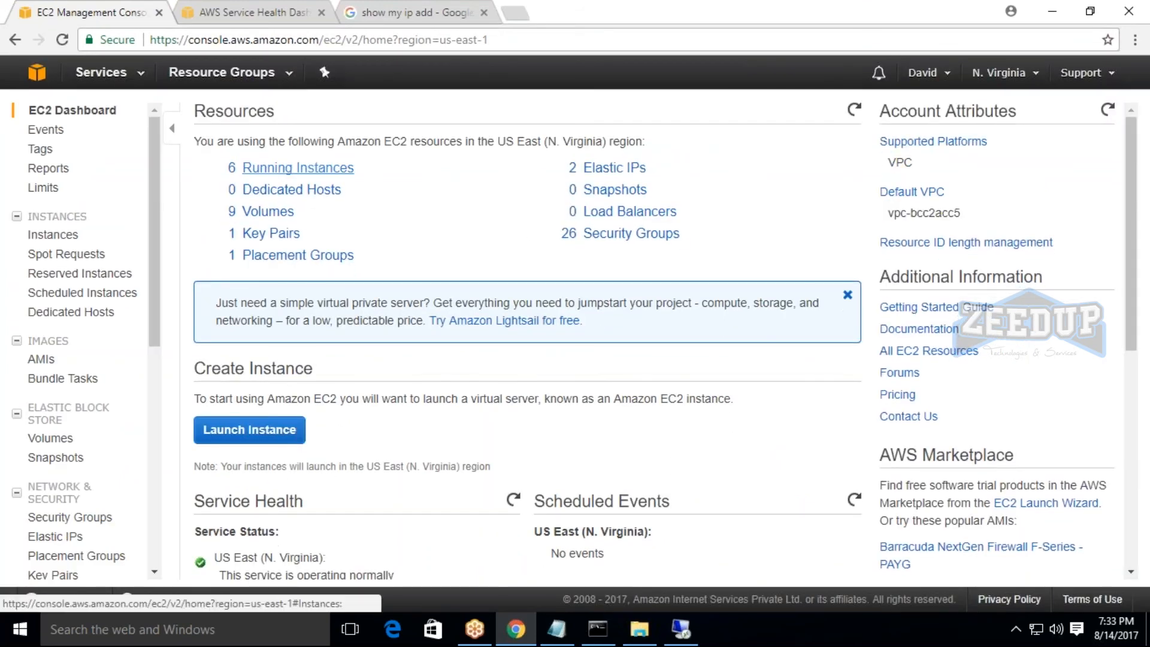
left_click(311, 167)
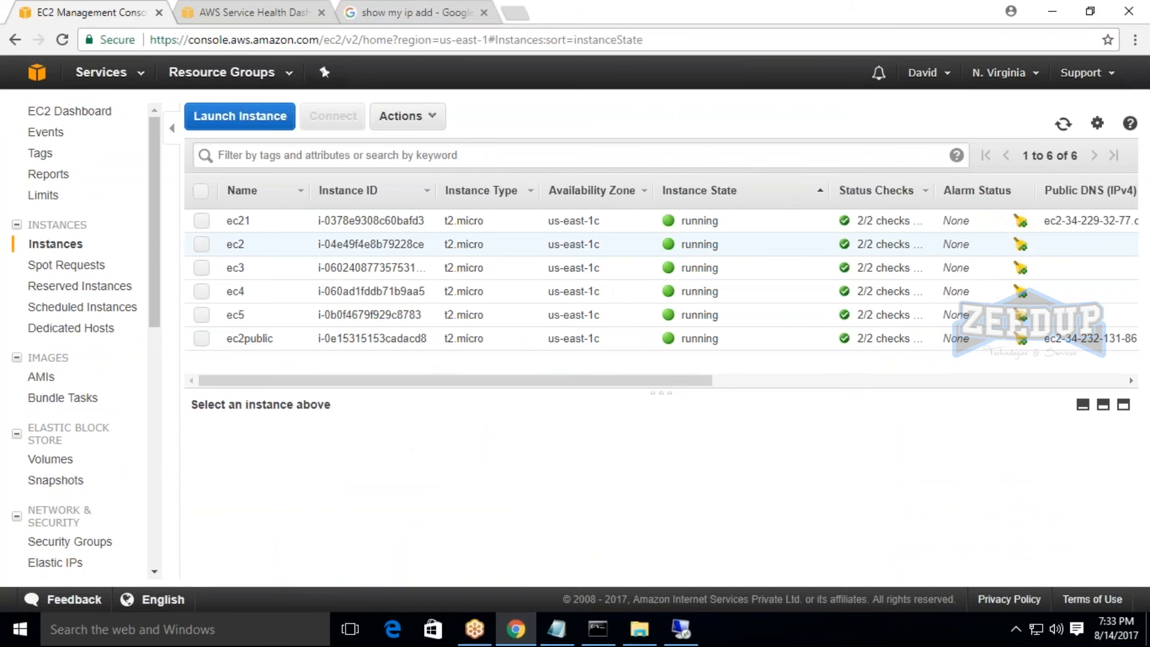
Terminate the EC2 instance named ec21 and confirm the termination.
left_click(209, 220)
left_click(407, 116)
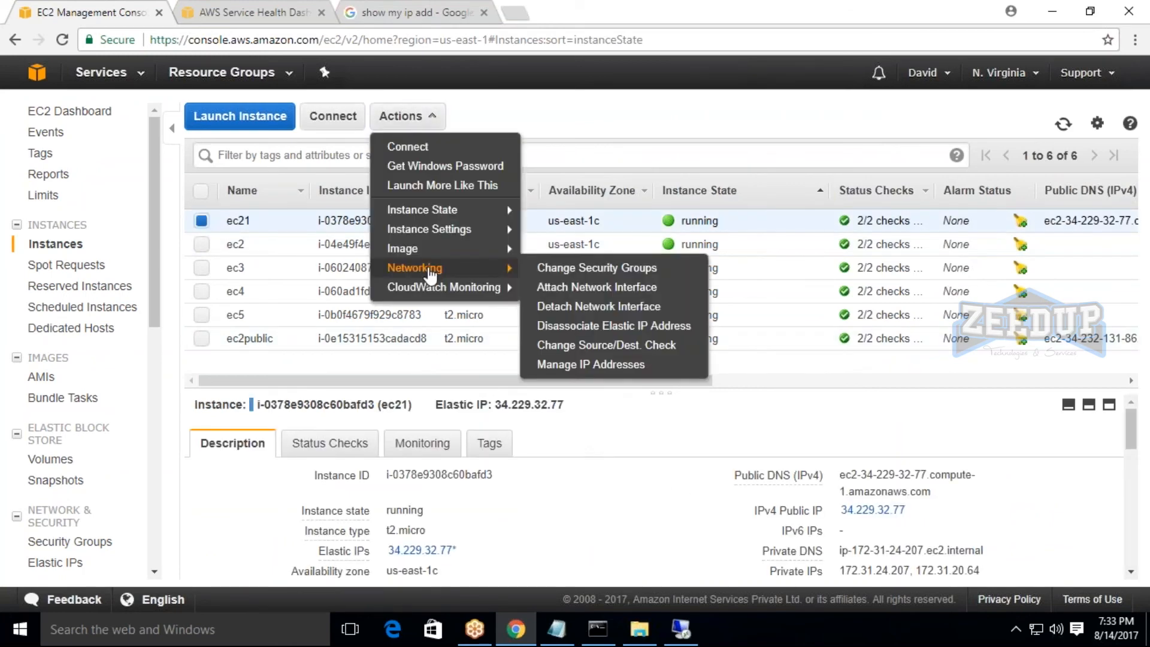
mouse_move(446, 210)
left_click(559, 268)
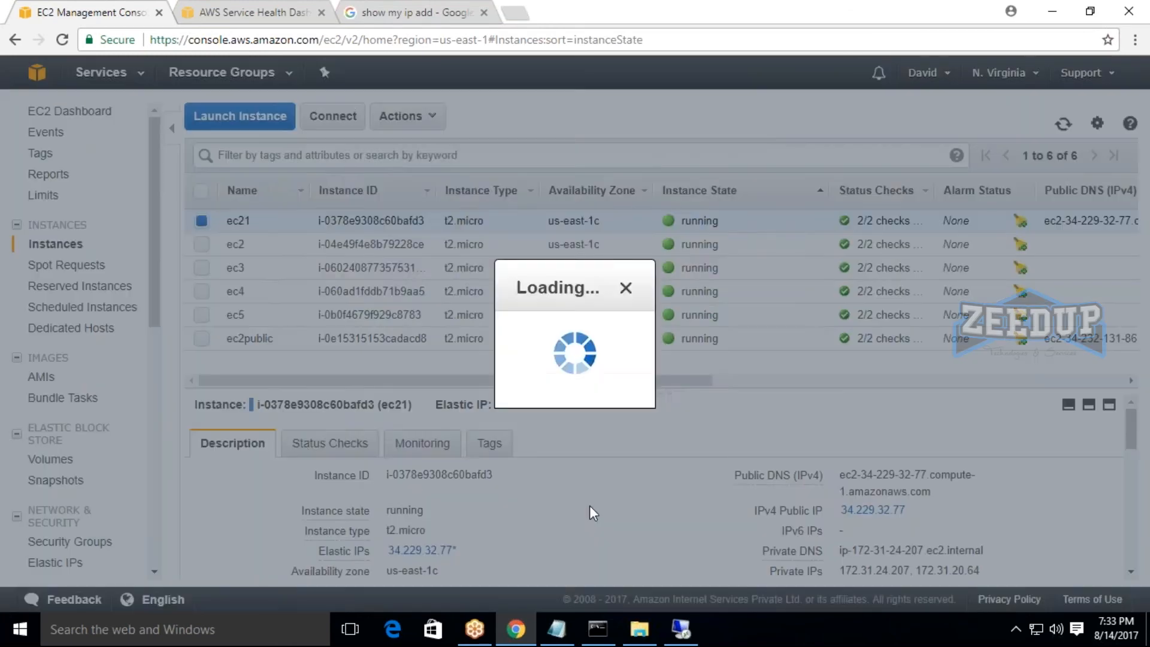
left_click(804, 498)
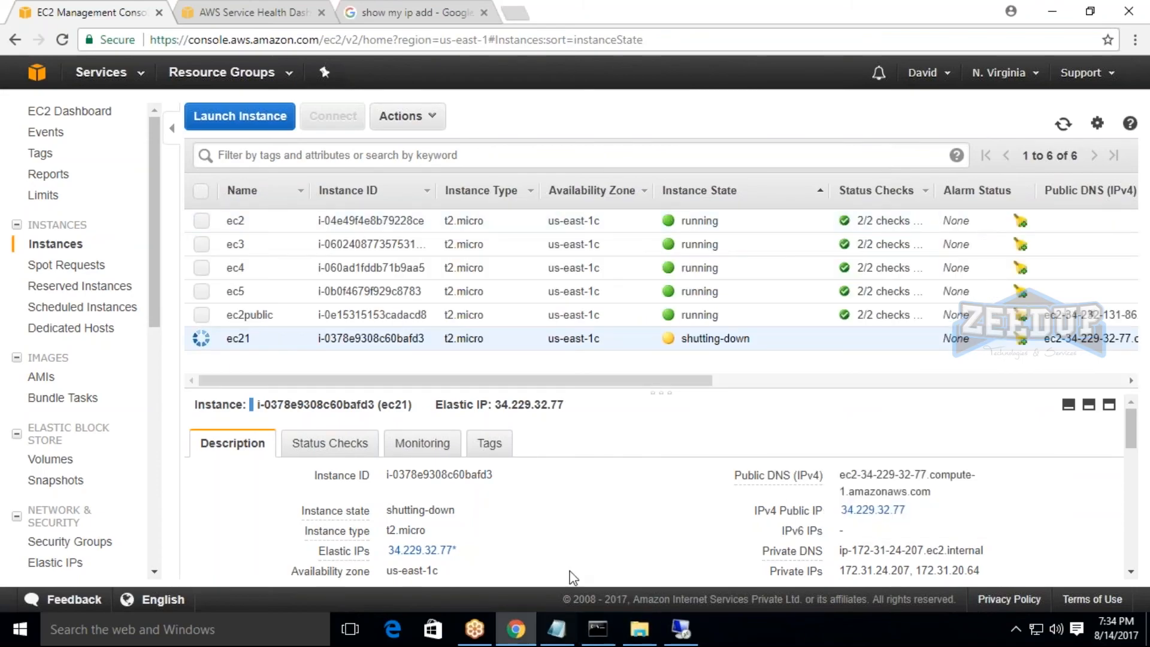
Bring up the Remote Desktop Connection window and dismiss its session notice.
left_click(682, 639)
left_click(702, 325)
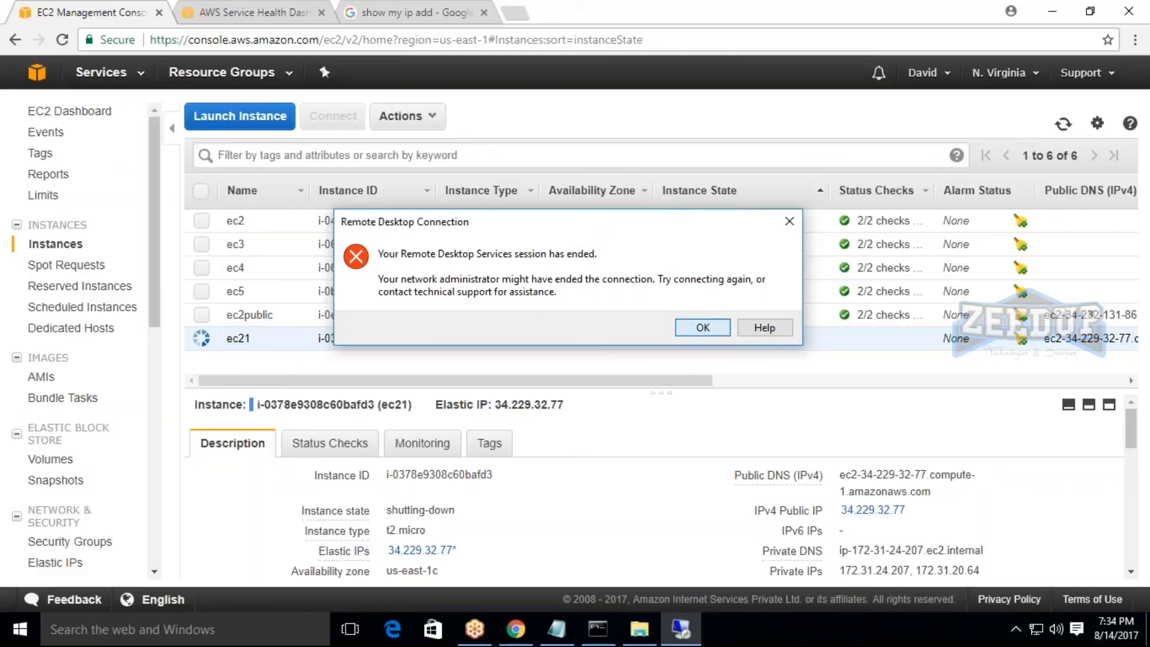
left_click(1052, 11)
left_click(1053, 10)
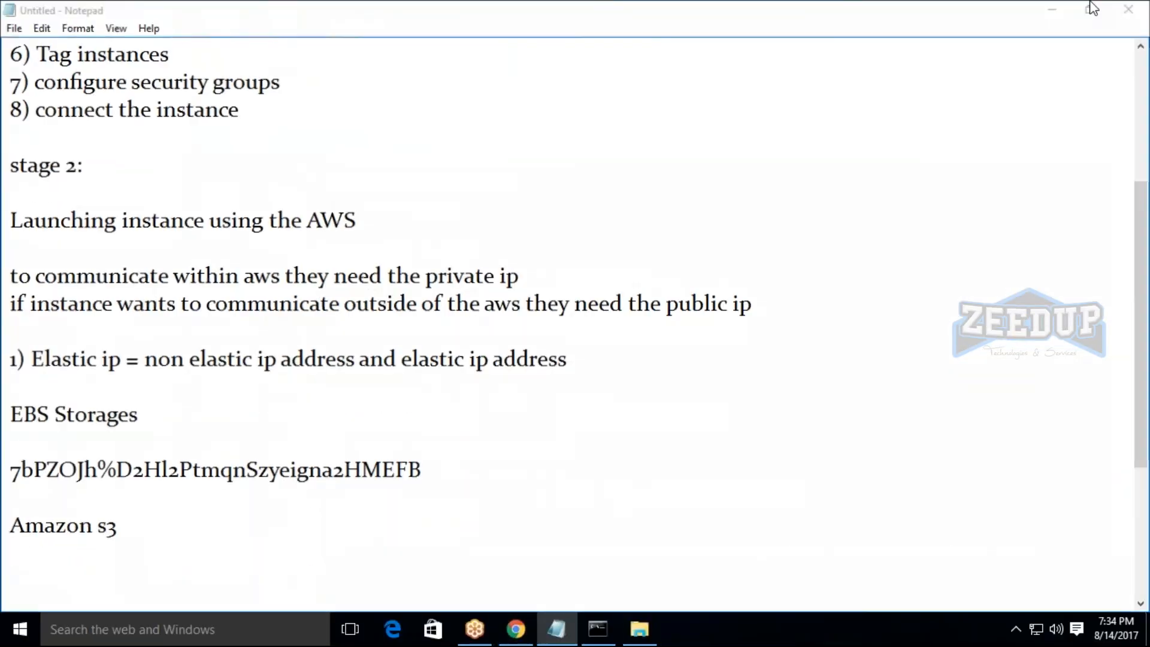
left_click(1031, 131)
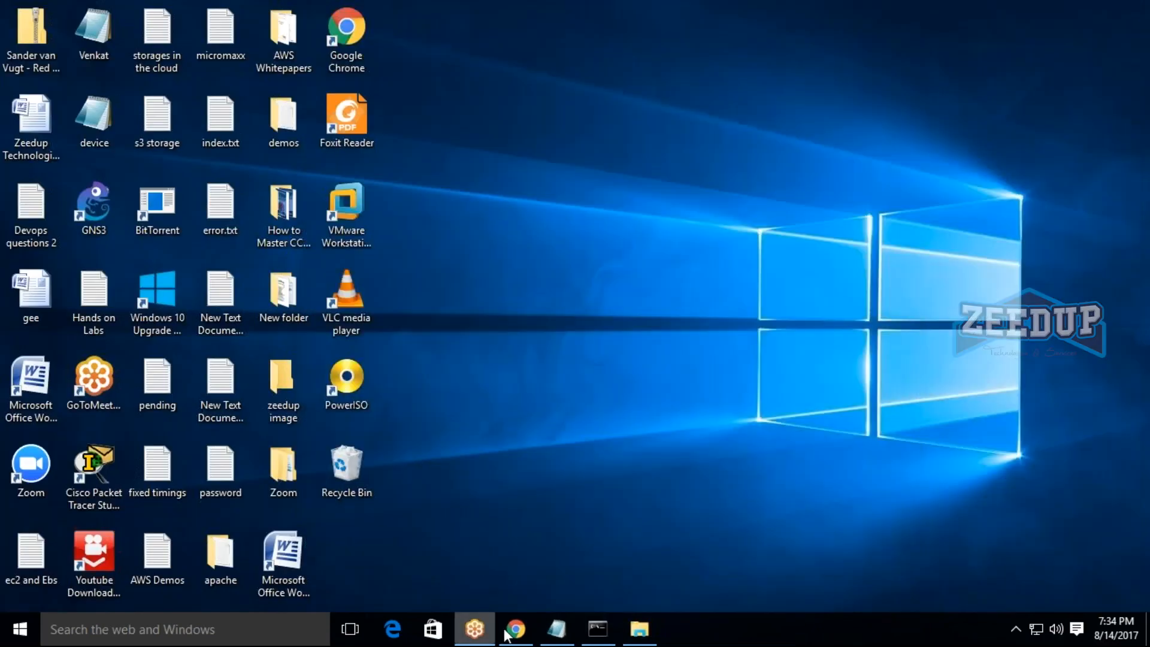
left_click(555, 629)
left_click(523, 629)
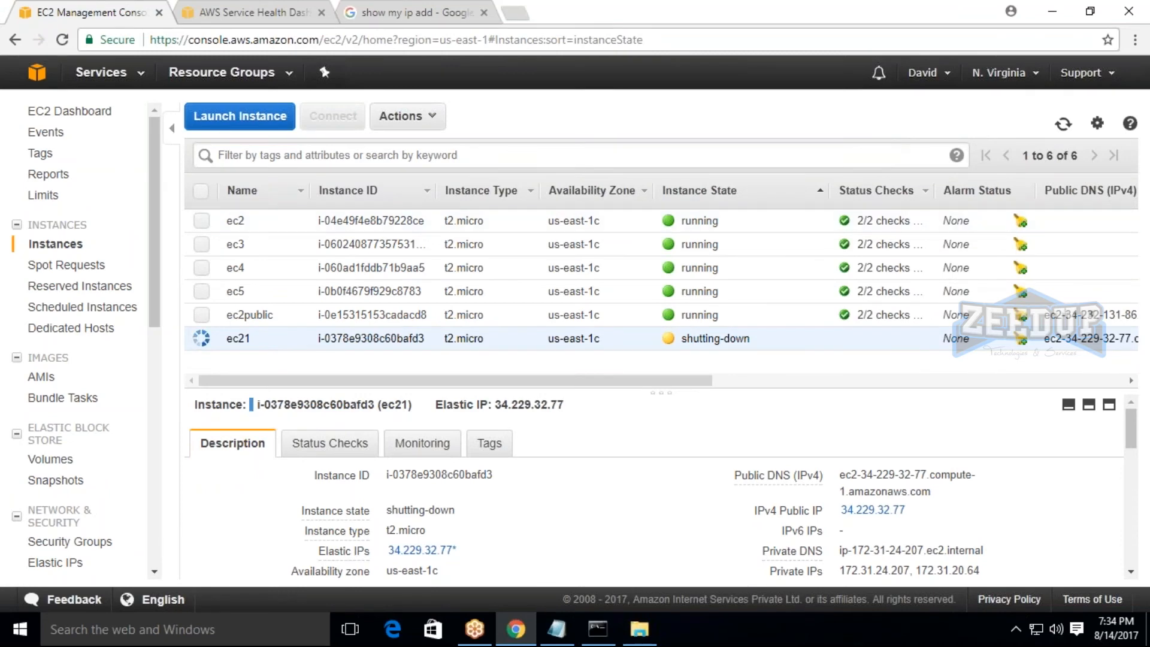
Refresh the EC2 instance list repeatedly to check the termination state of ec21, and look through its description details.
left_click(1063, 125)
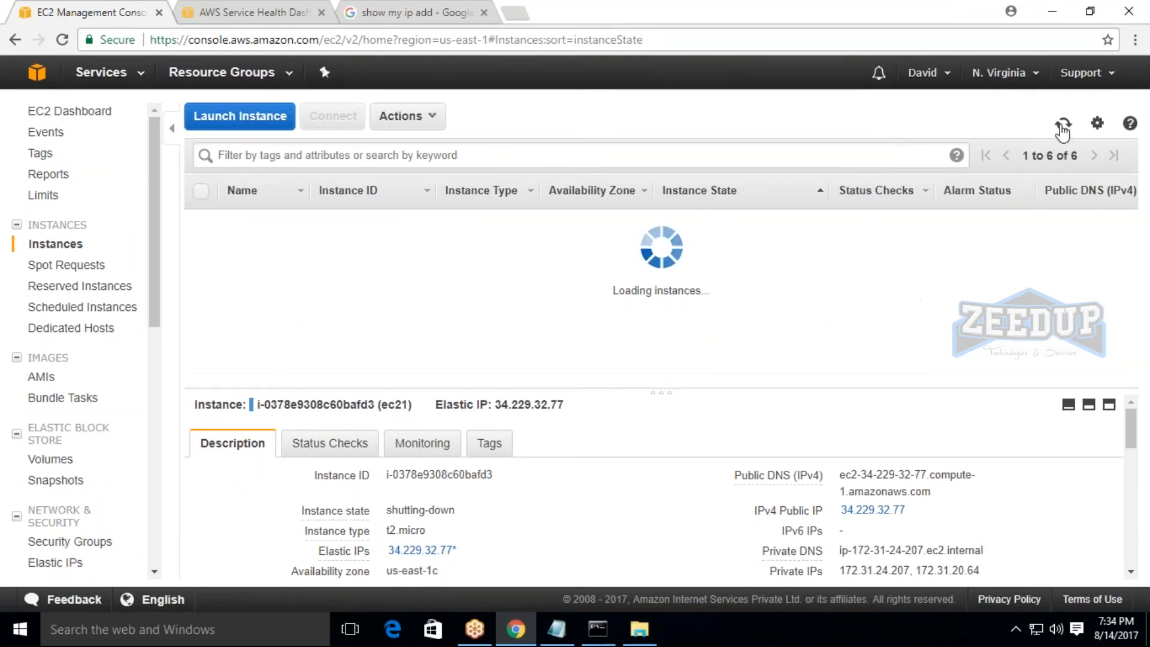
left_click(1063, 126)
left_click(1063, 125)
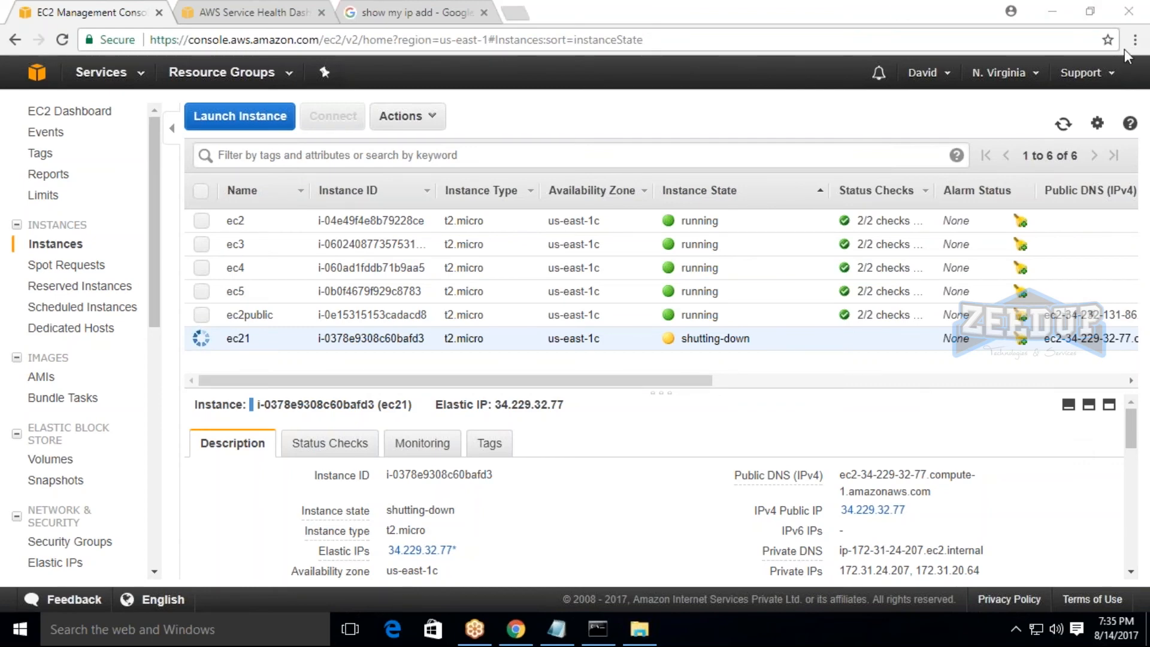
left_click(1064, 124)
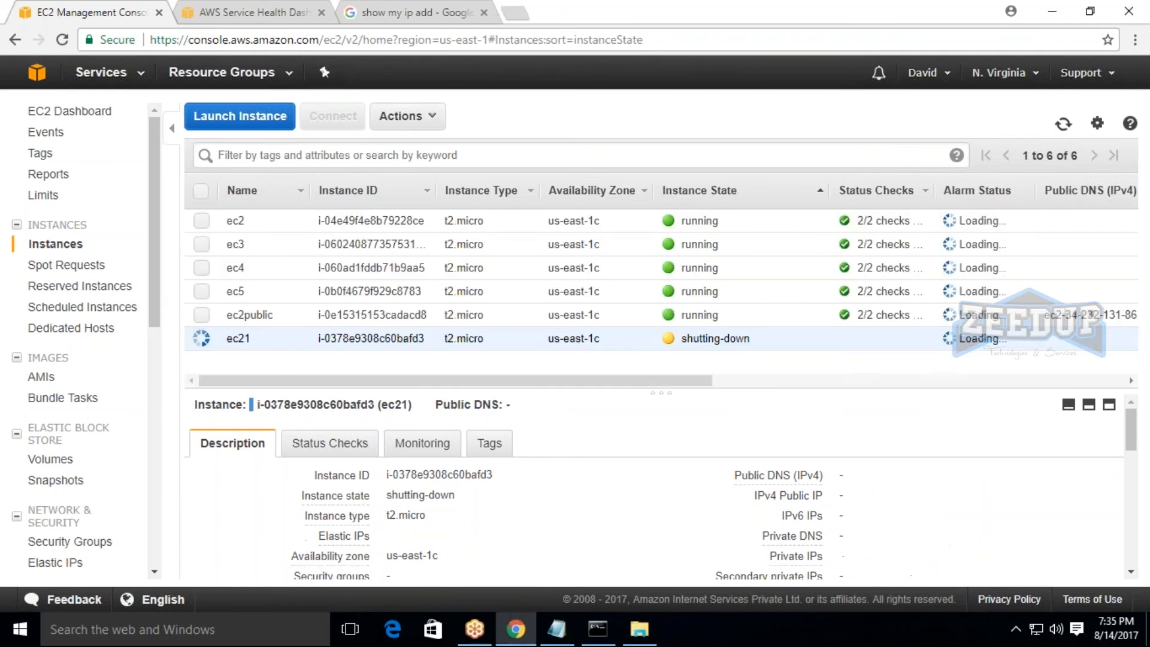
left_click(1066, 126)
left_click(1068, 127)
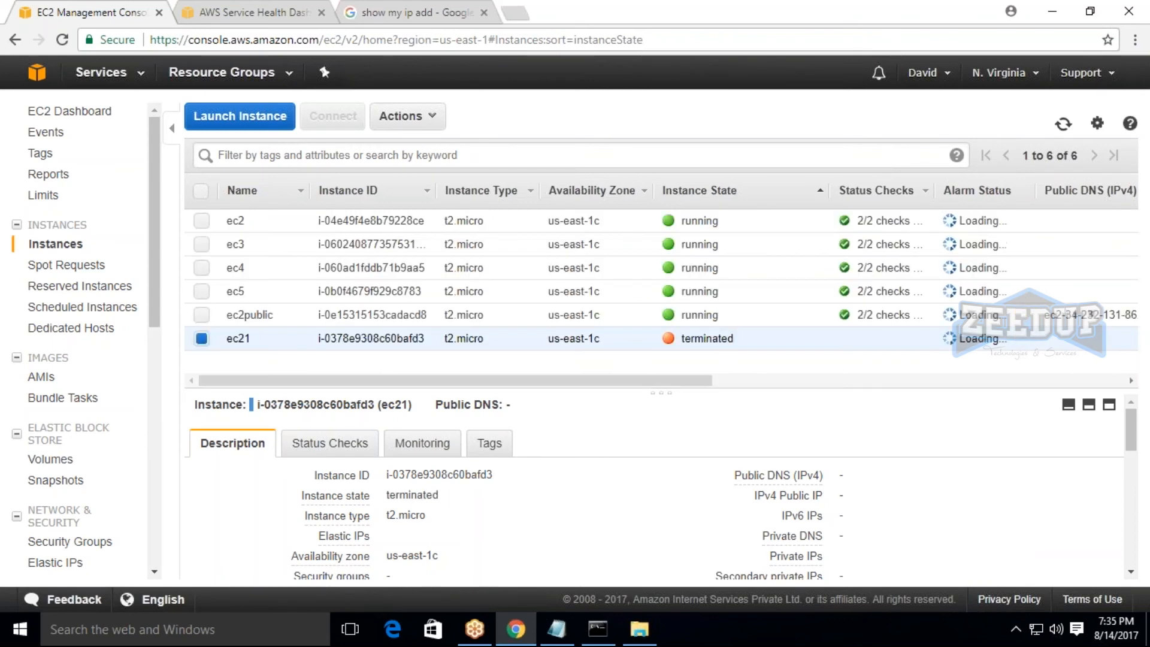
scroll(908, 404, "down", 6)
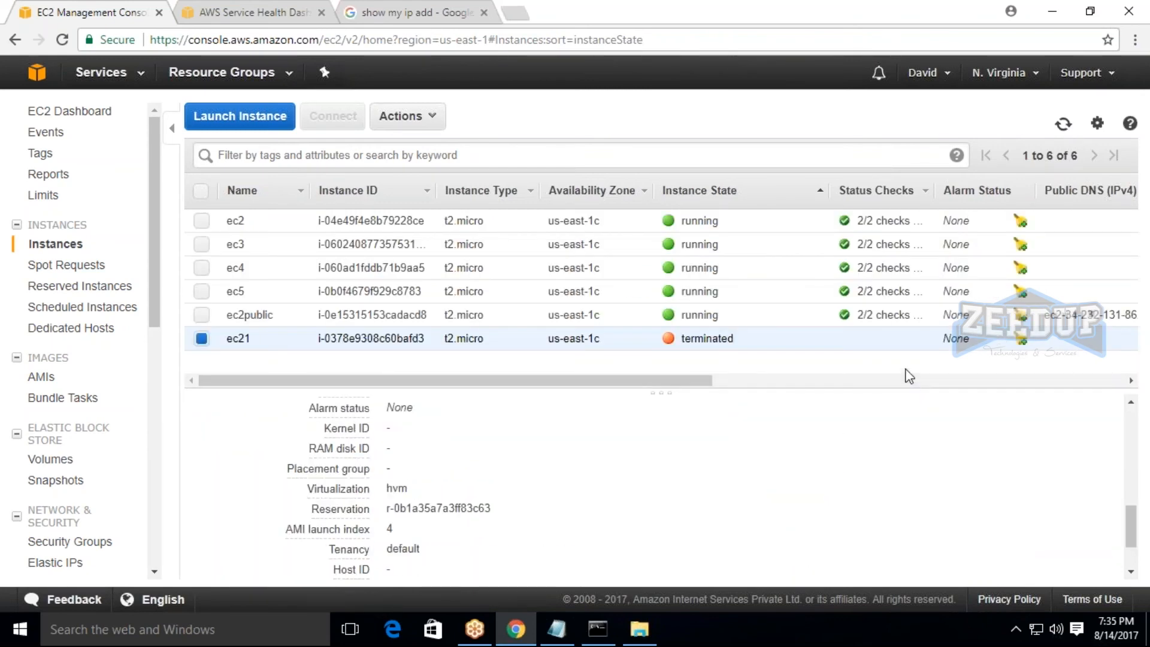
scroll(806, 537, "up", 6)
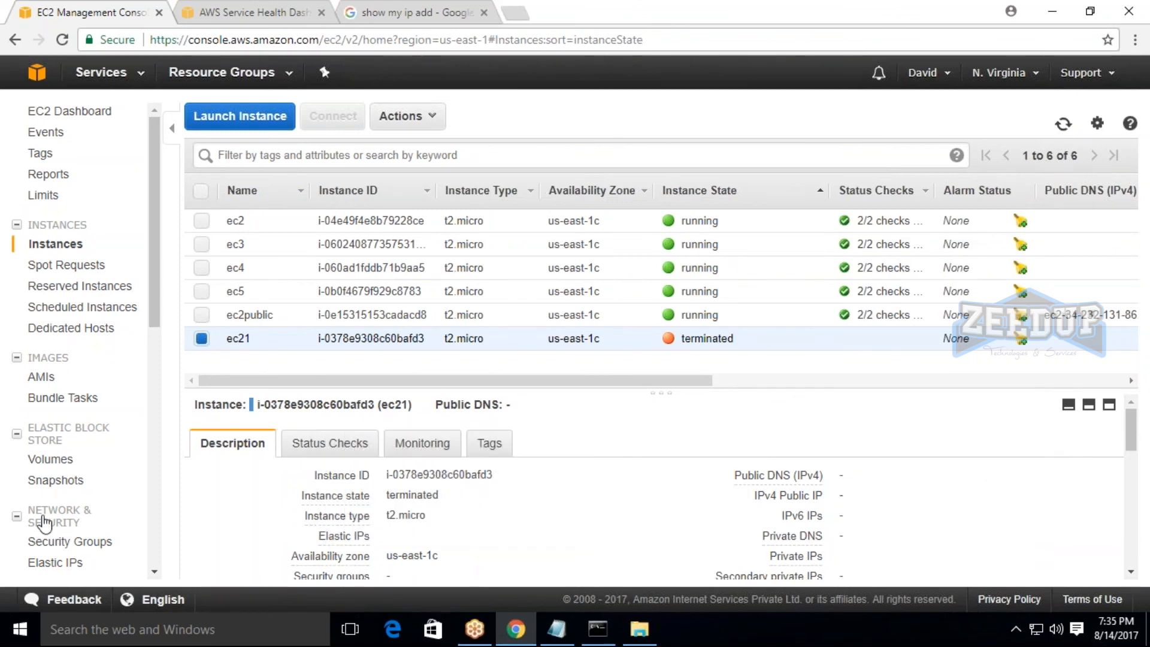
Open the Elastic IPs list and try to disassociate the address 34.229.32.77, closing the dialog after the attempt.
left_click(57, 562)
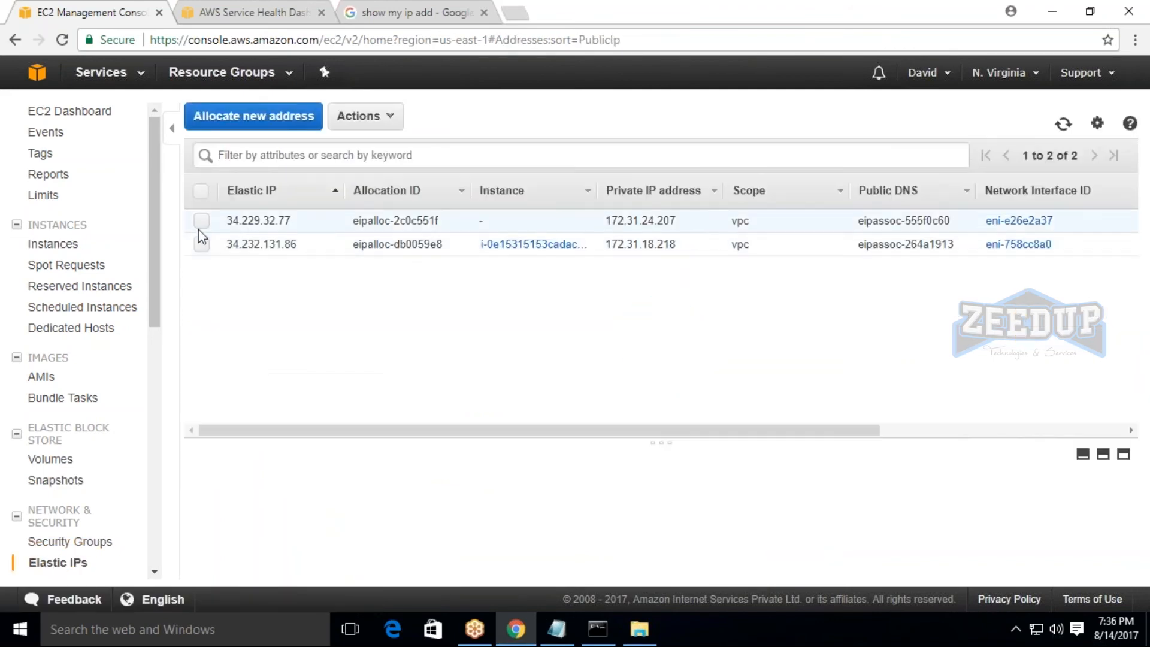
left_click(202, 222)
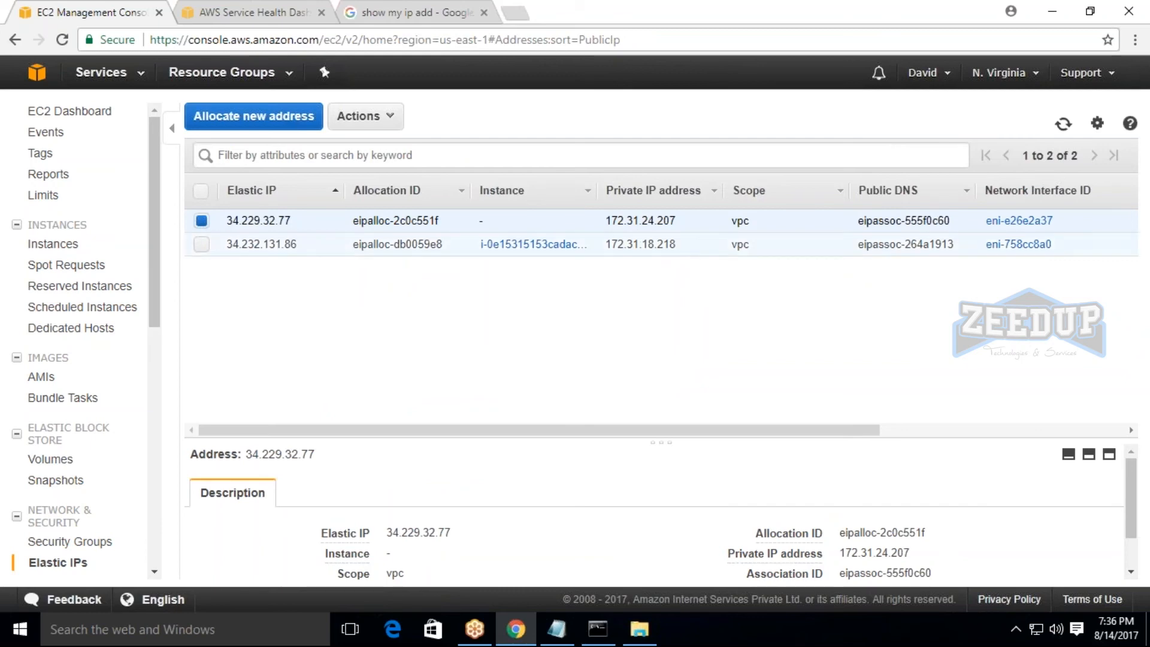
left_click(364, 116)
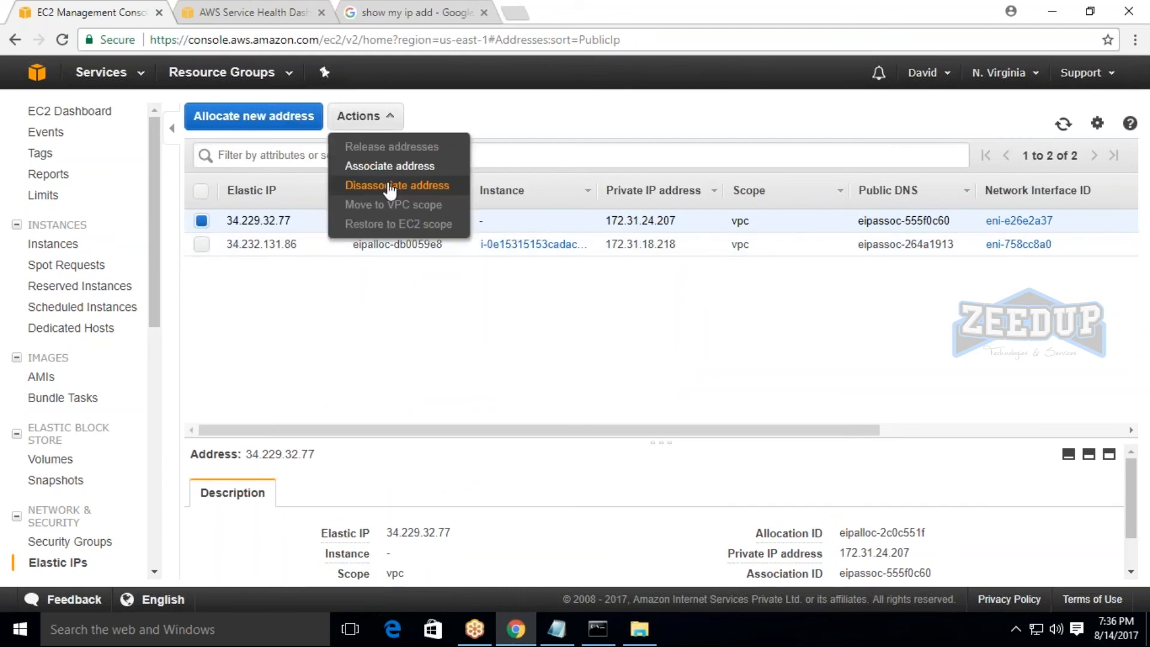
left_click(383, 185)
left_click(663, 447)
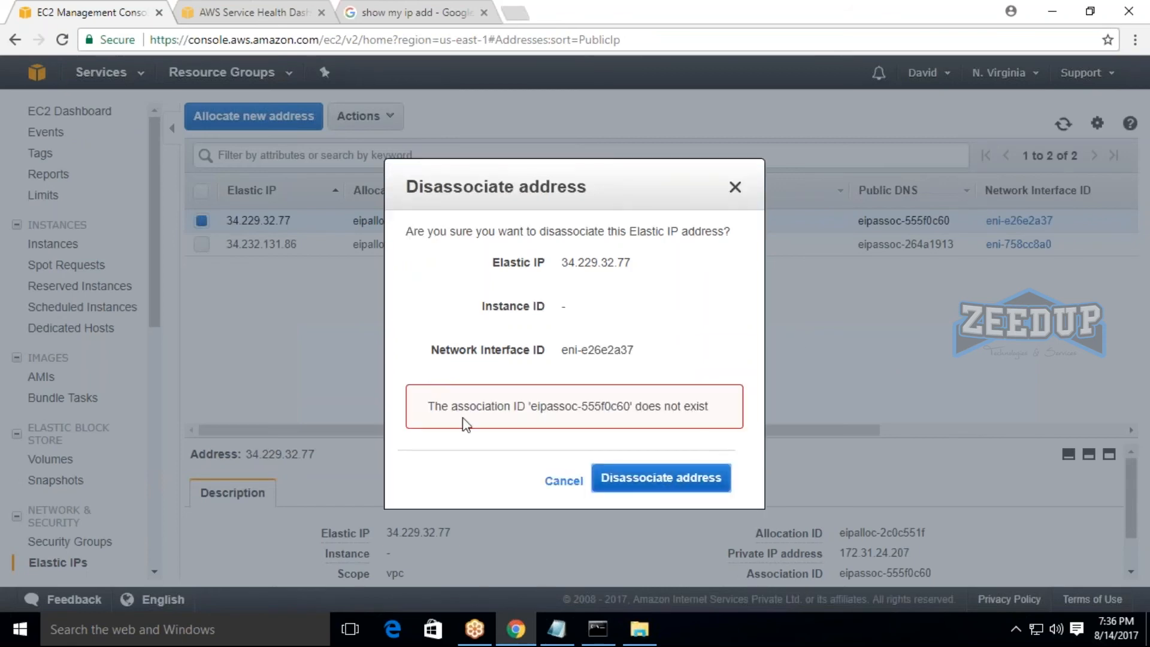
left_click_drag(436, 407, 708, 406)
left_click(728, 414)
left_click(671, 480)
left_click(735, 188)
left_click(359, 115)
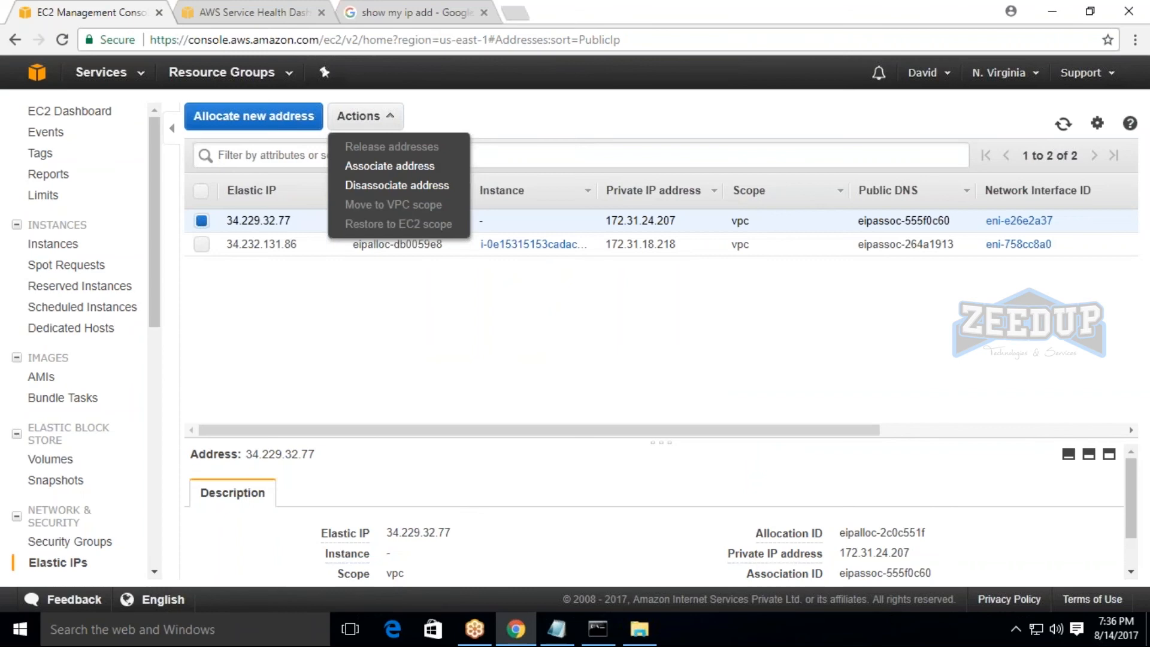
left_click(390, 168)
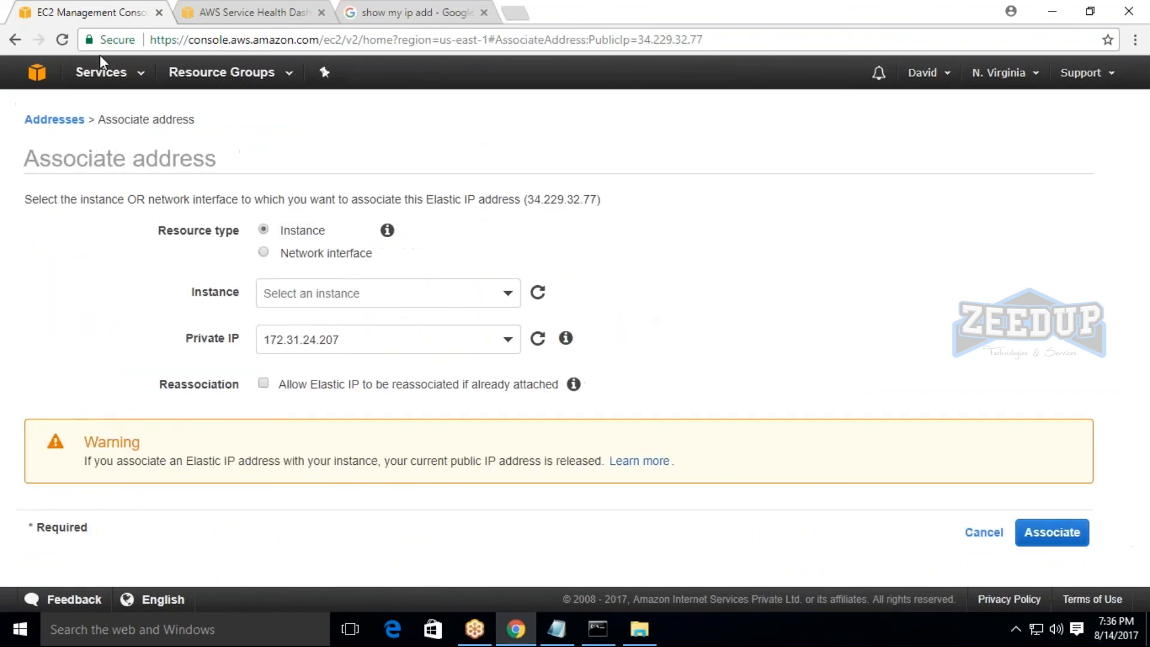
left_click(15, 39)
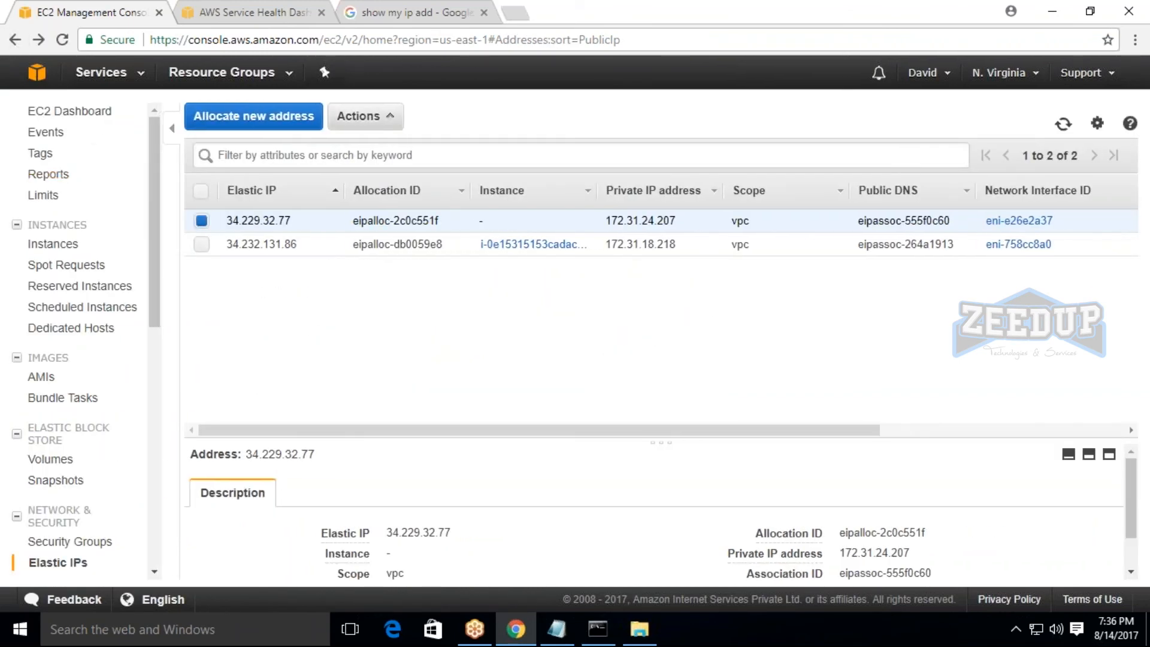
Try once more to disassociate the Elastic IP 34.229.32.77, and close the confirmation dialog.
left_click(360, 116)
left_click(419, 187)
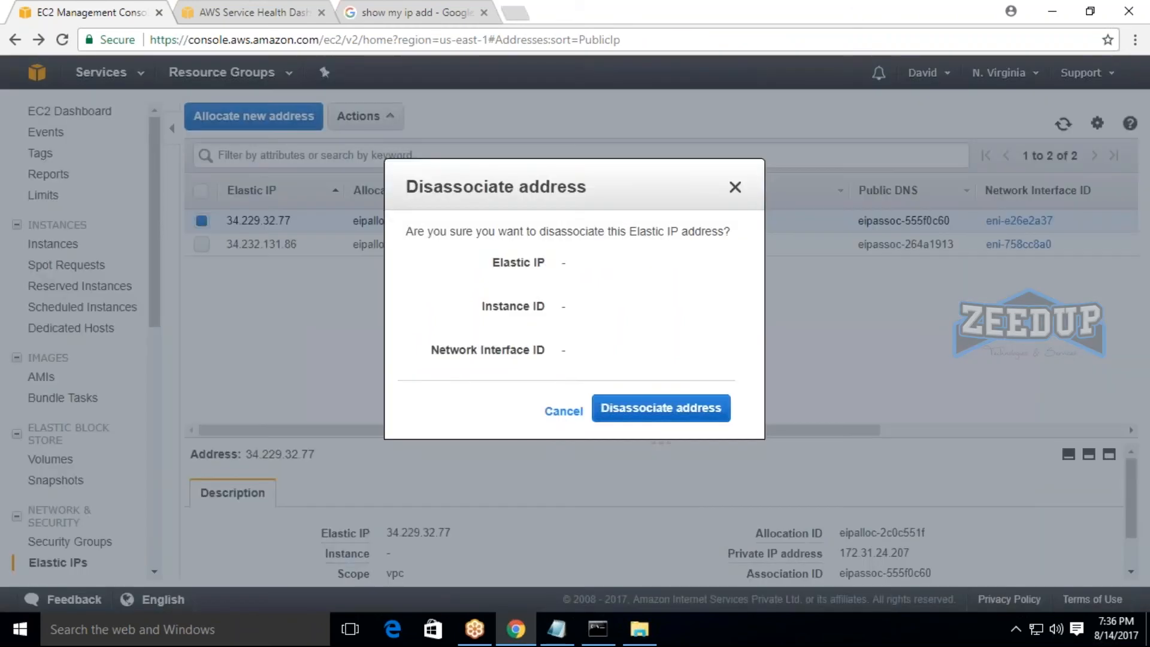
left_click(704, 444)
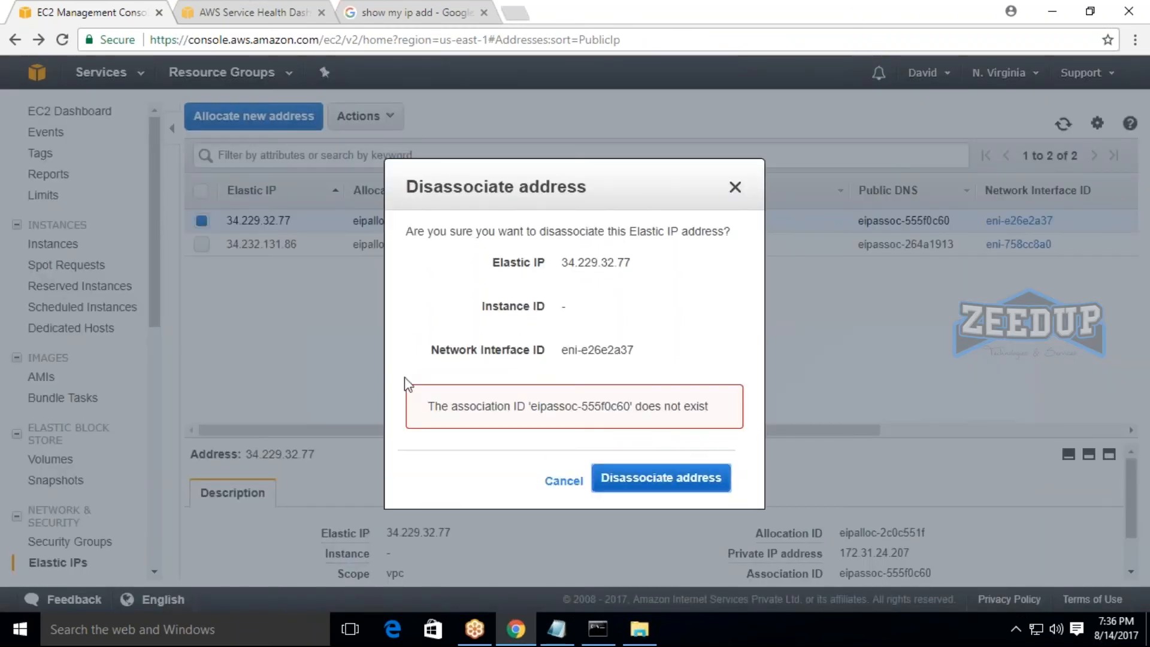
left_click_drag(408, 385, 707, 412)
left_click(788, 466)
left_click(734, 187)
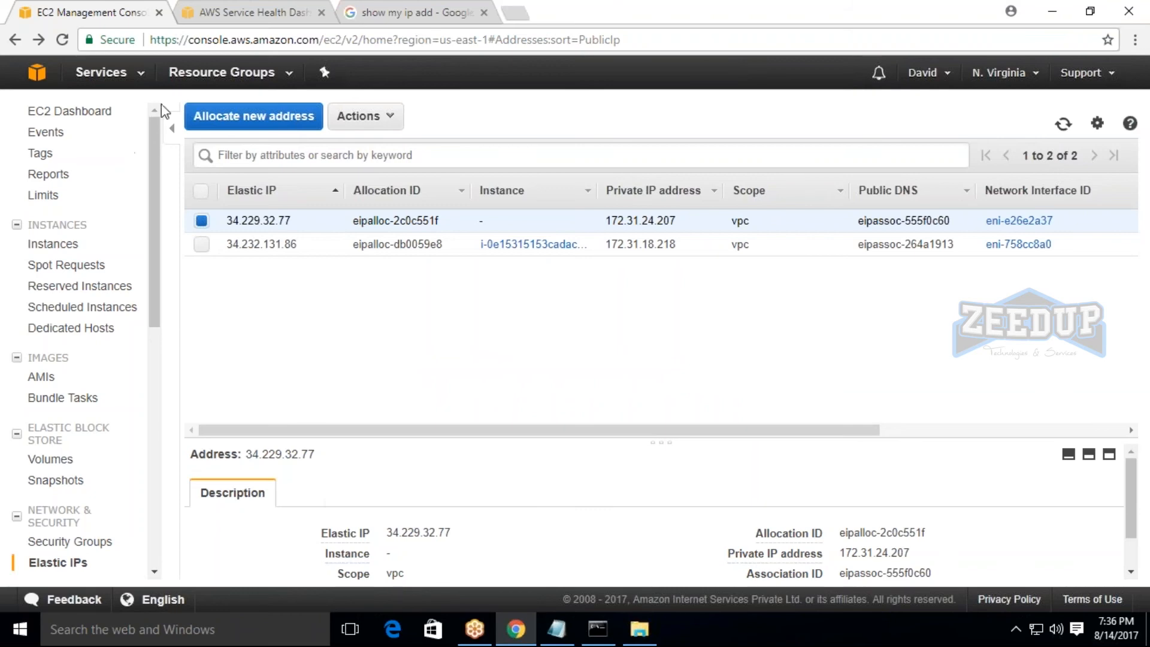
Minimize the browser and the Notepad notes to show the desktop.
left_click(1054, 12)
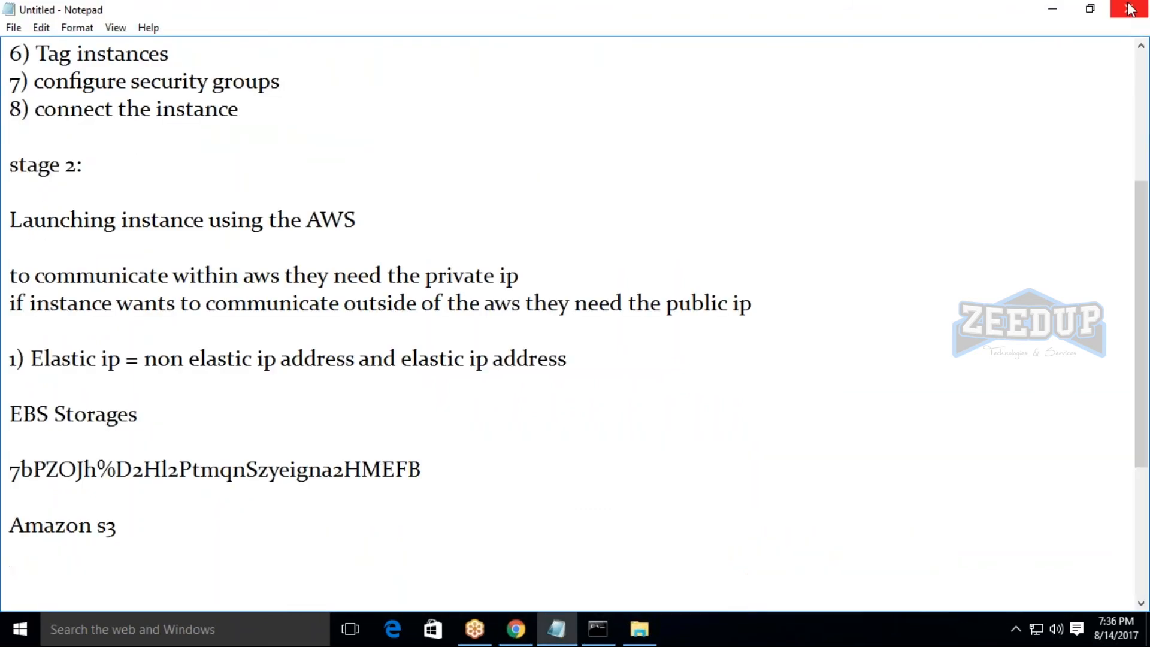
left_click(1056, 8)
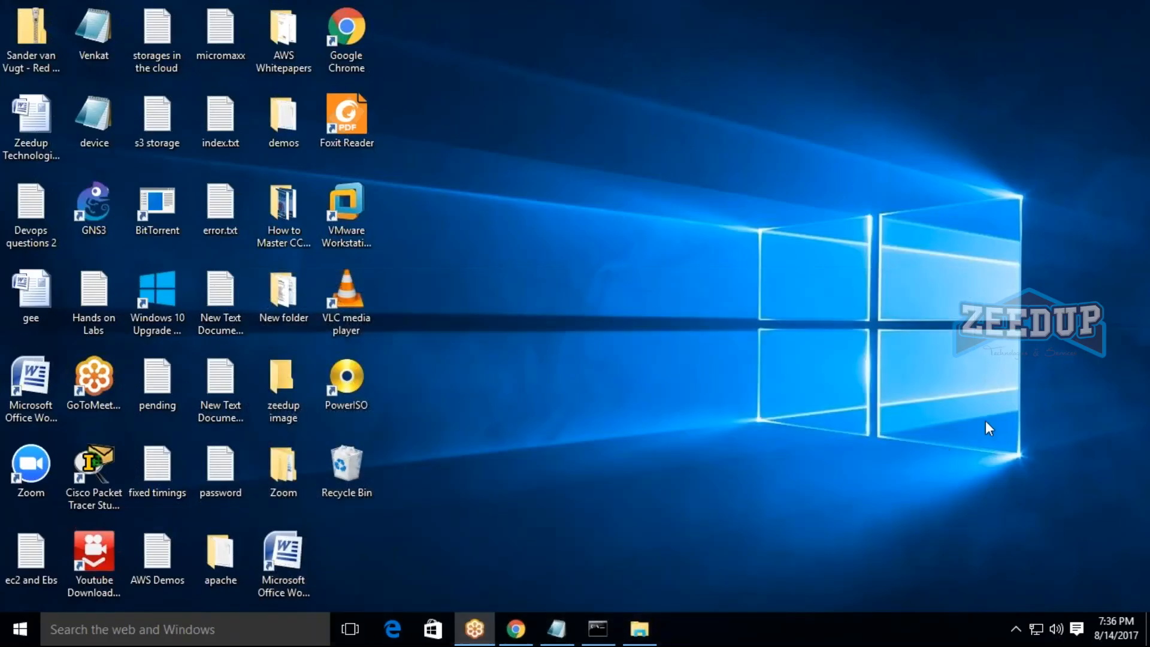
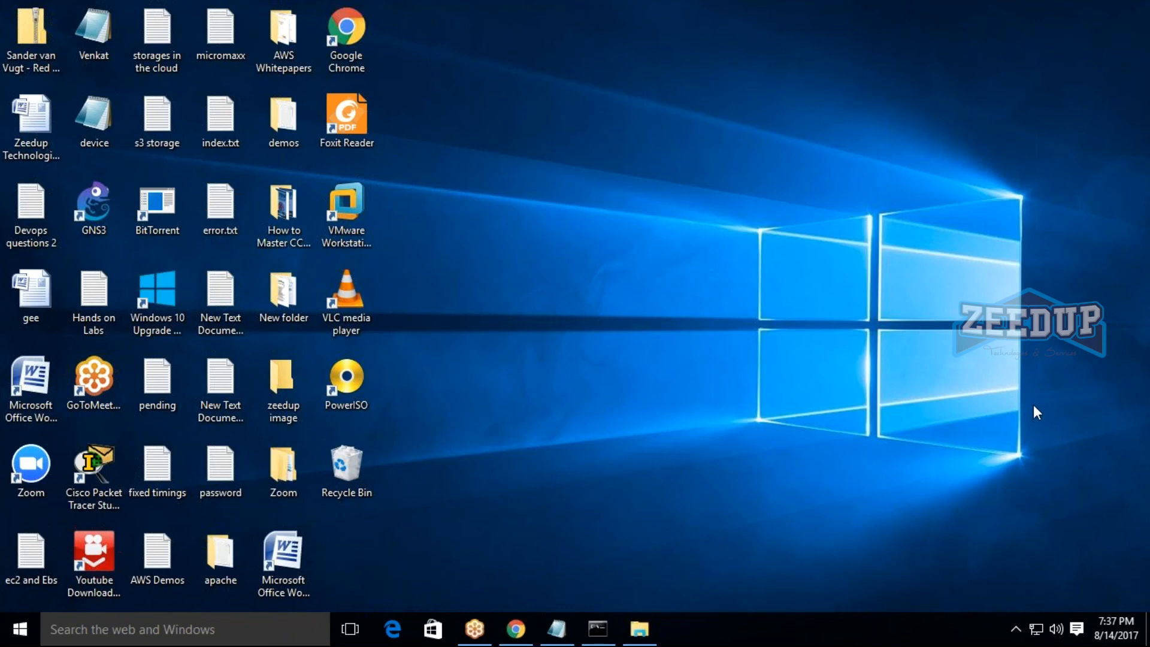
Switch to Chrome, open the EC2 dashboard and start launching an instance with the Microsoft Windows Server 2016 Base AMI.
left_click(516, 629)
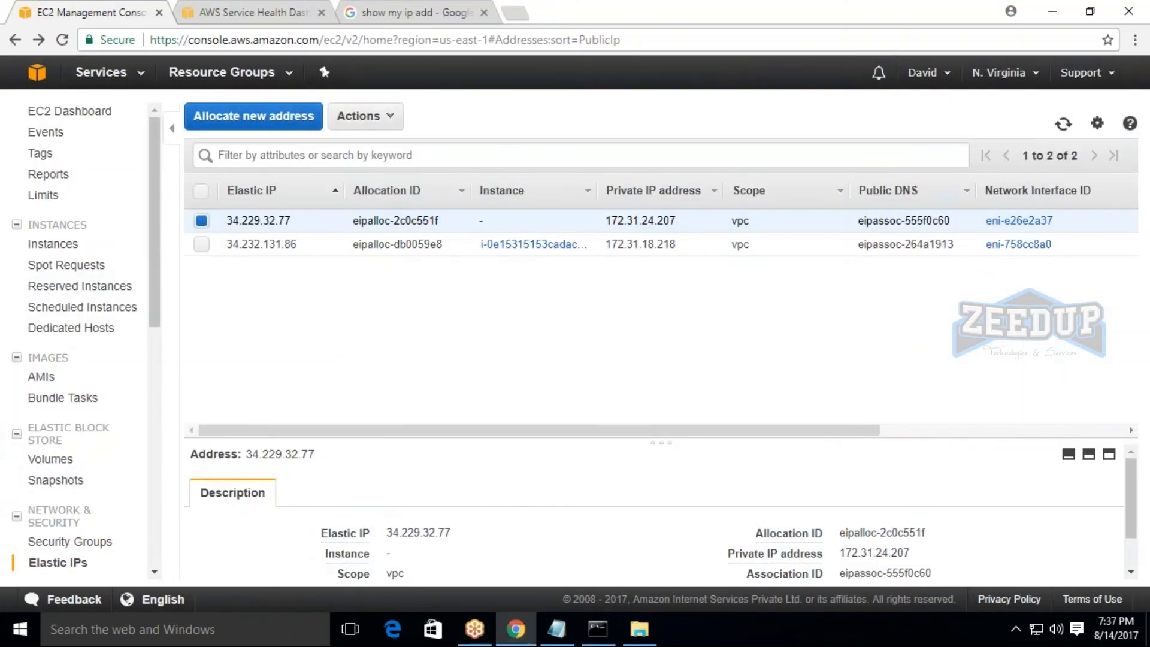
left_click(99, 75)
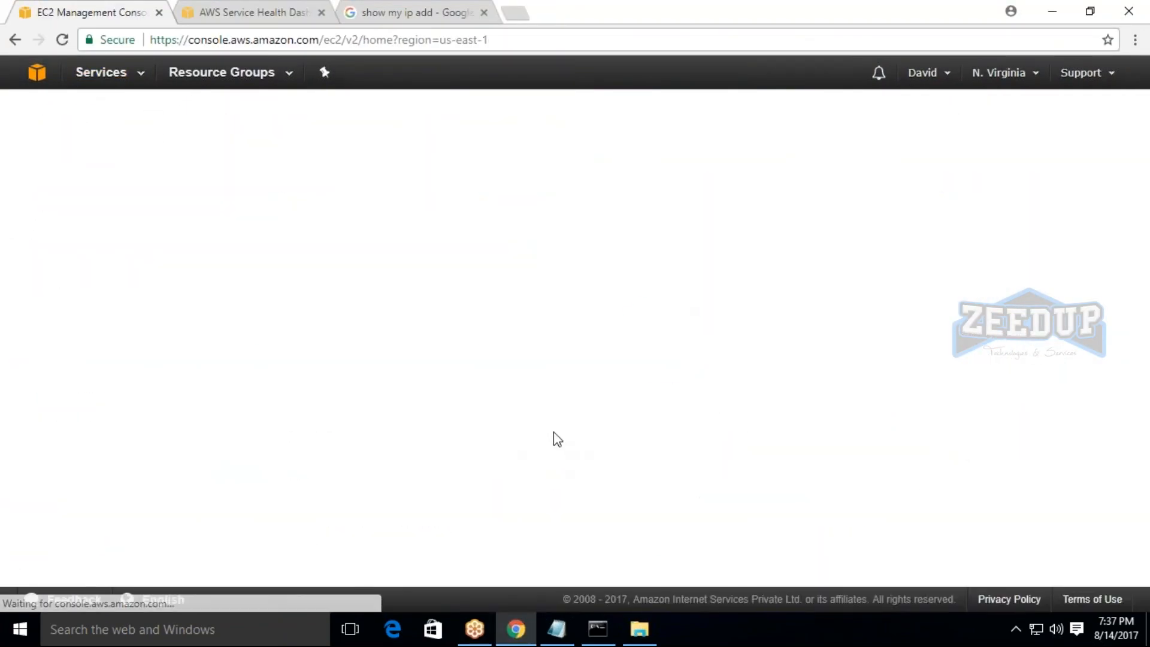
left_click(264, 430)
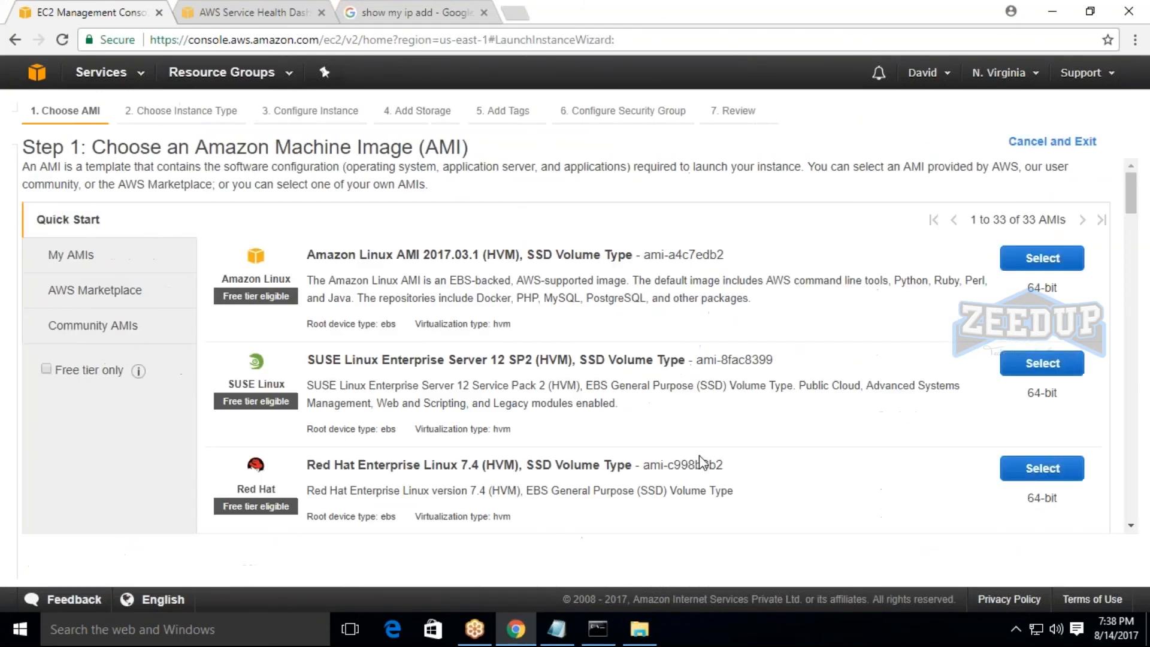
scroll(552, 437, "down", 7)
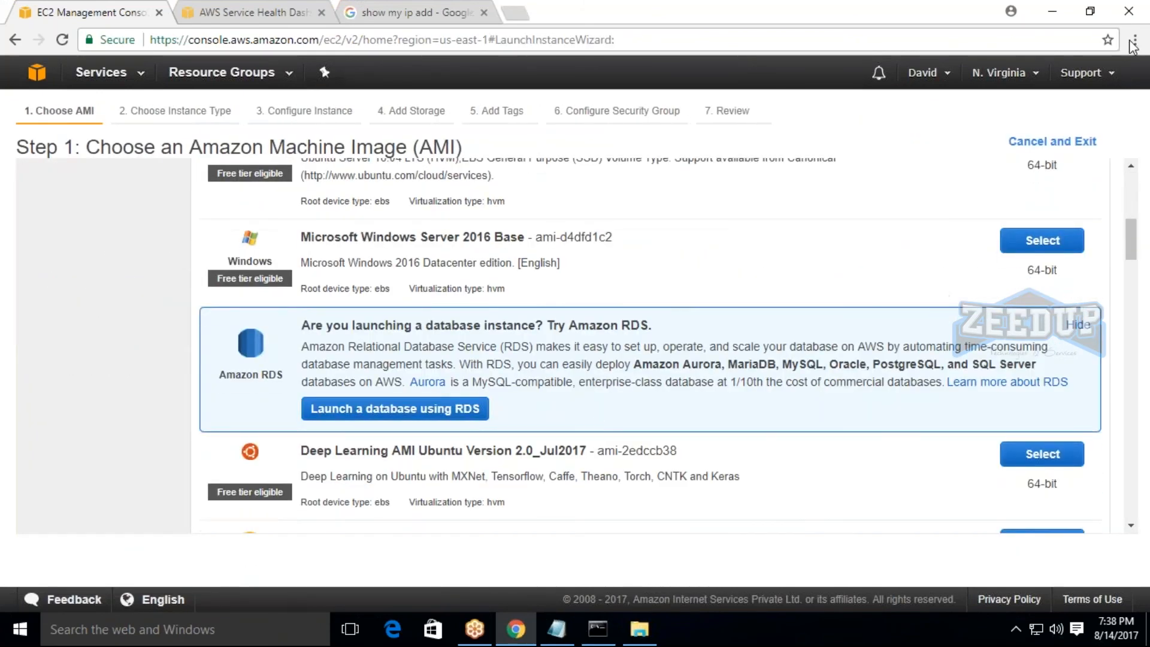
left_click(1042, 240)
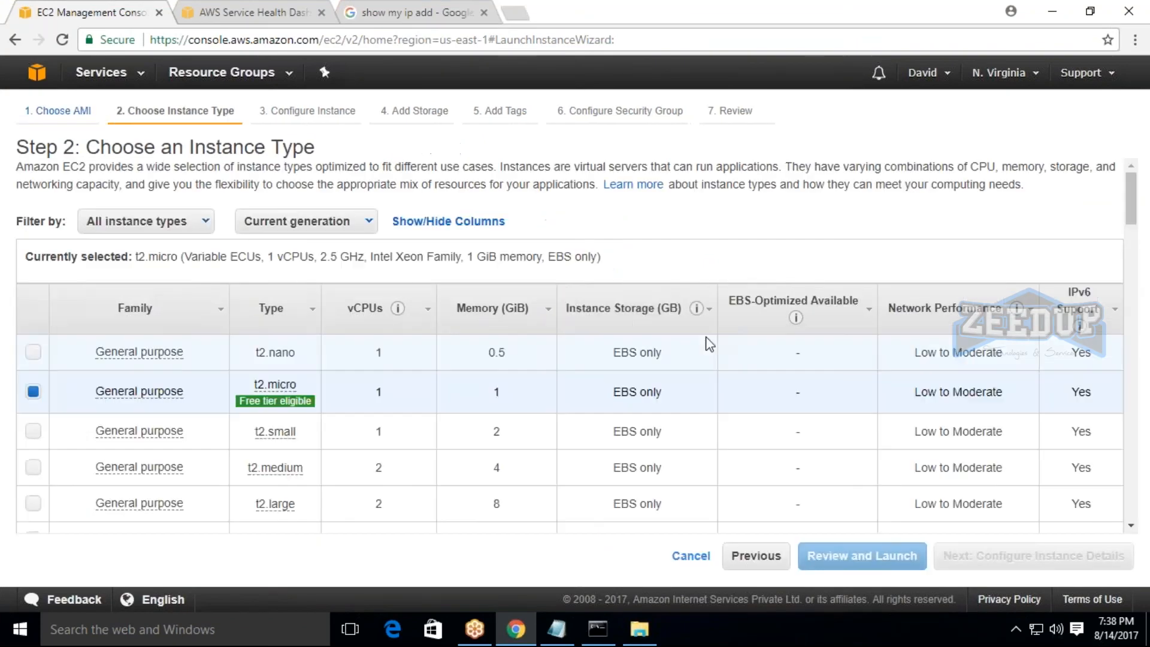
Sort the instance types by instance storage in descending order to examine the storage options, and minimize the browser.
left_click_drag(566, 308, 676, 324)
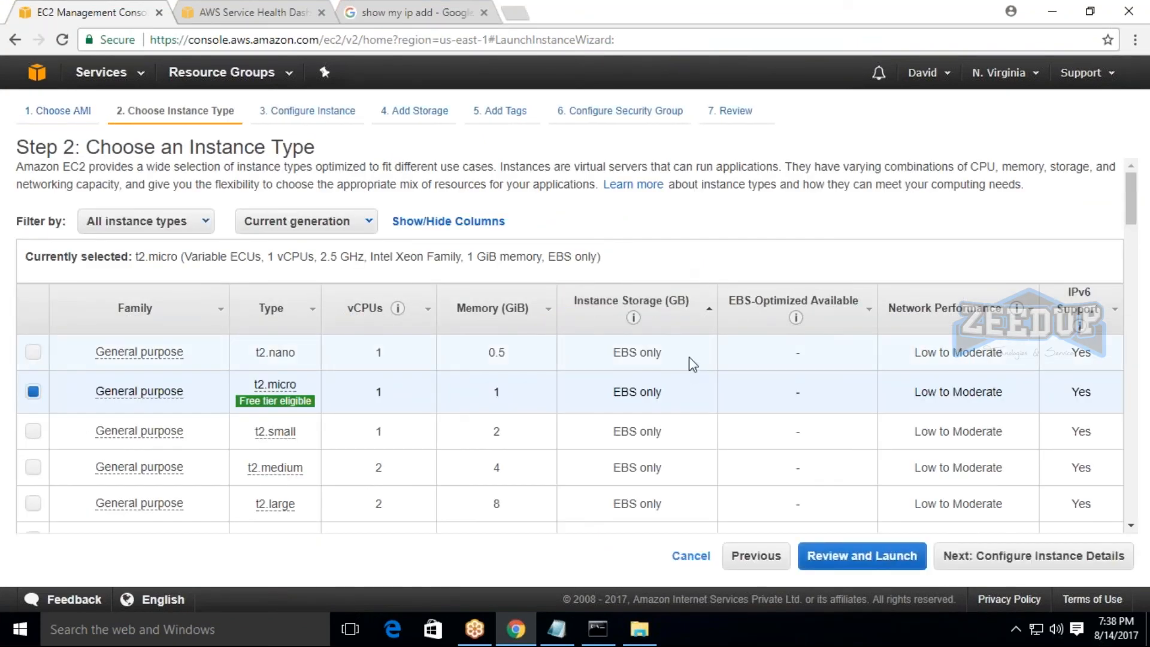
left_click_drag(574, 308, 684, 331)
left_click(703, 310)
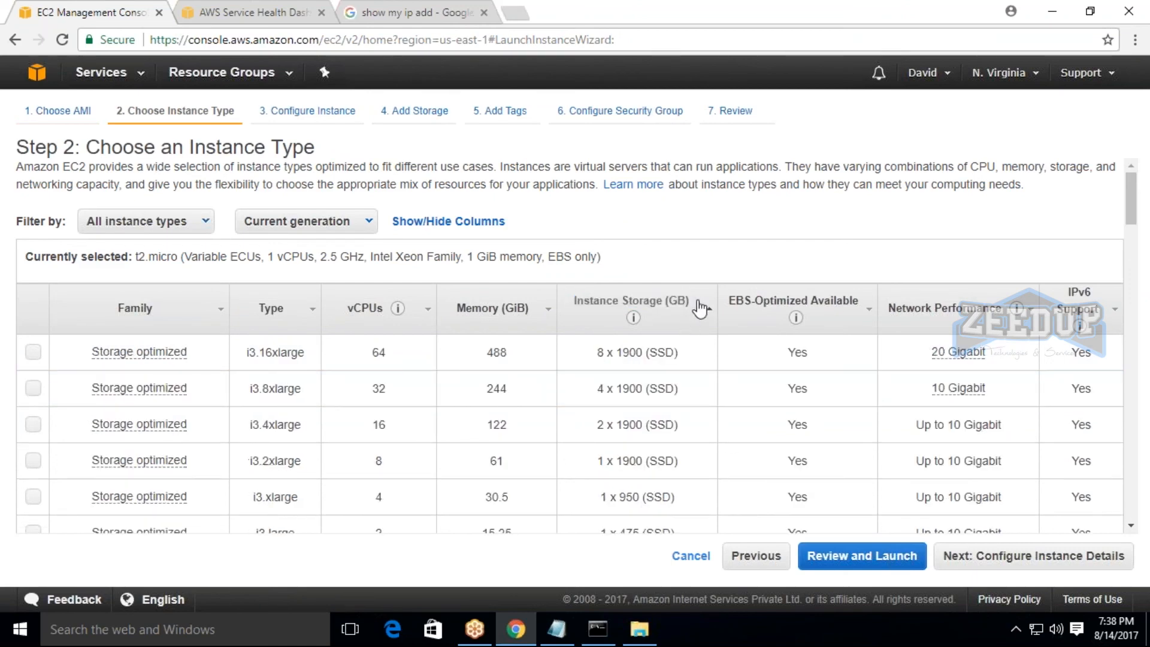
left_click(709, 313)
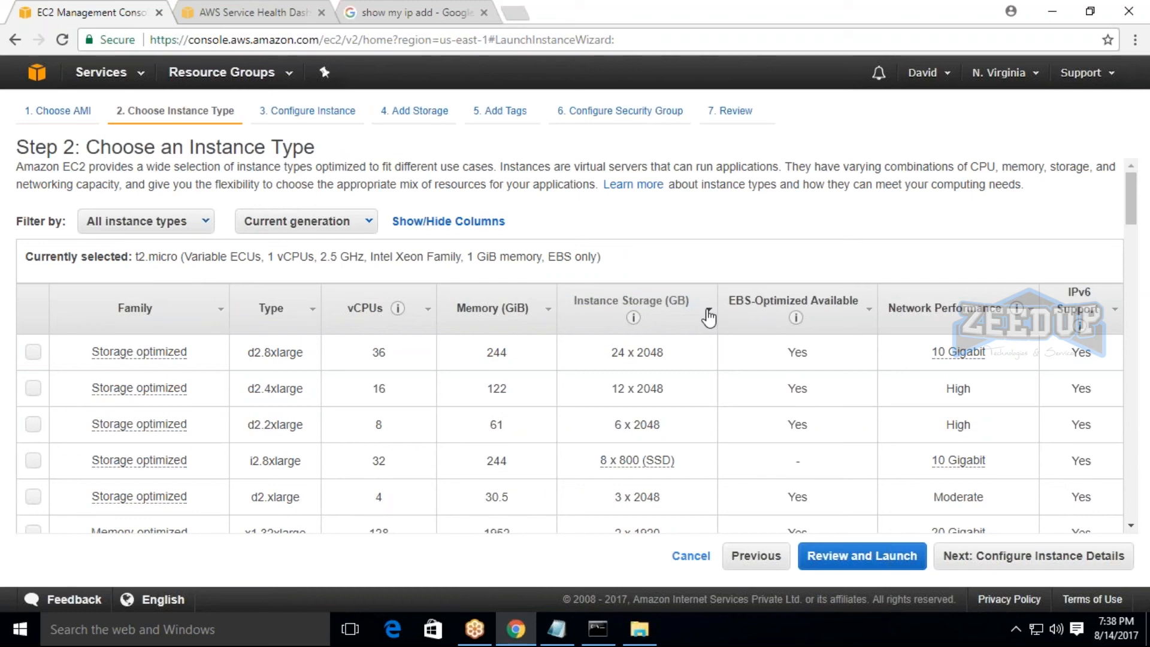
left_click(1062, 9)
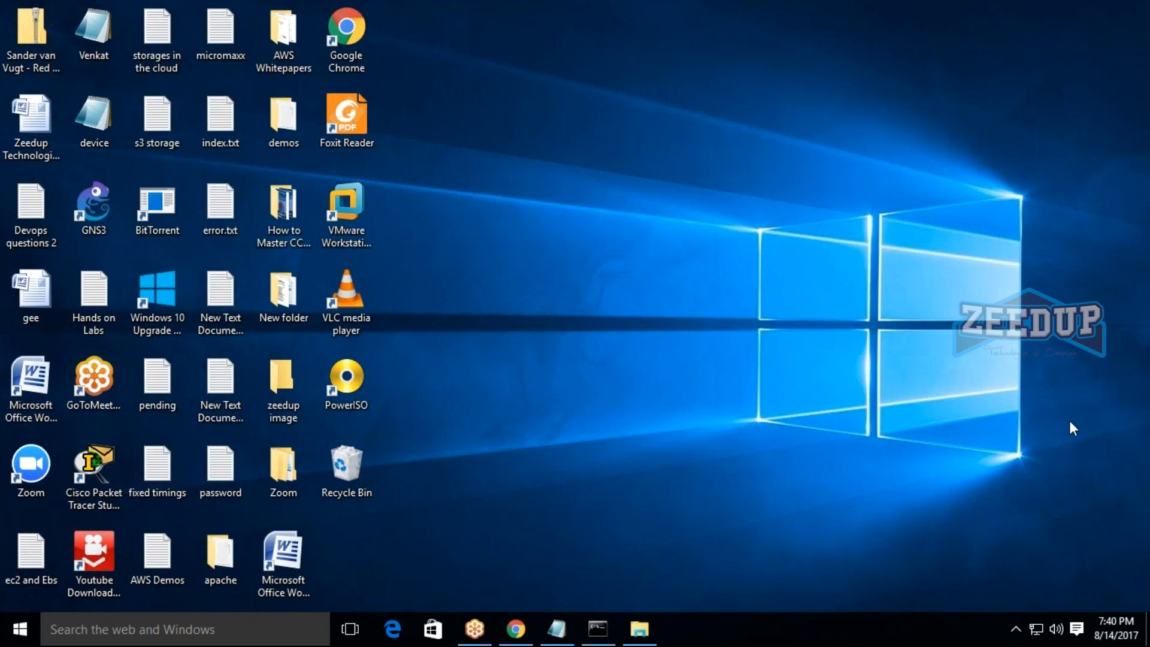
Switch back to Chrome and open the EBS Volumes list from the EC2 dashboard.
left_click(515, 629)
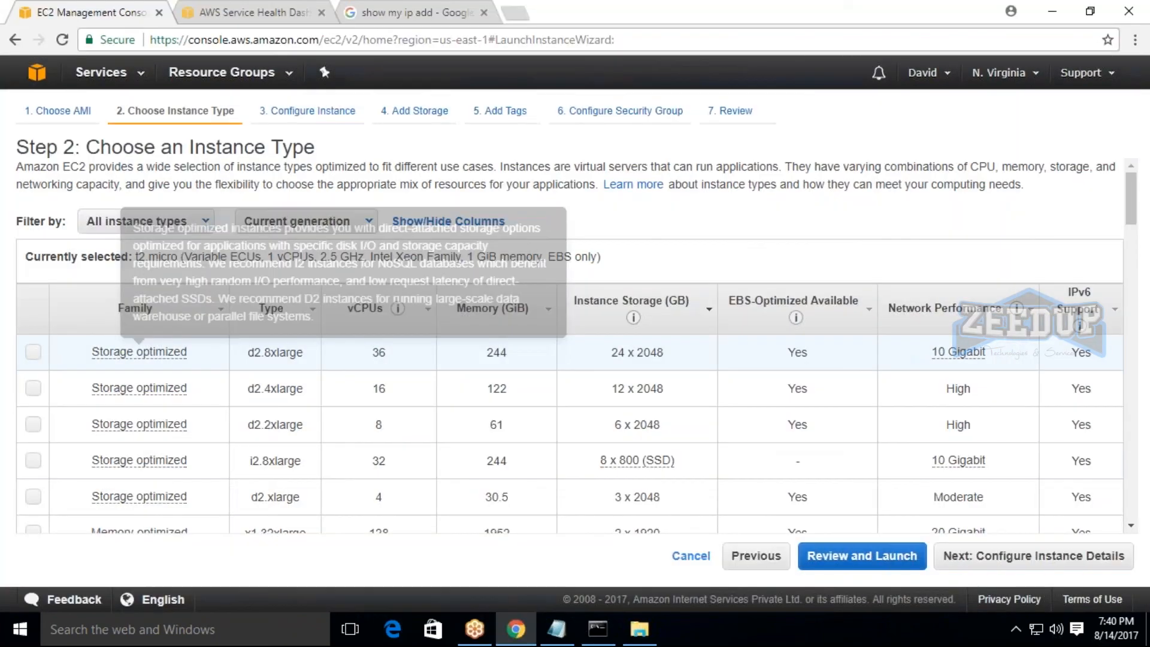
left_click(101, 72)
left_click(263, 207)
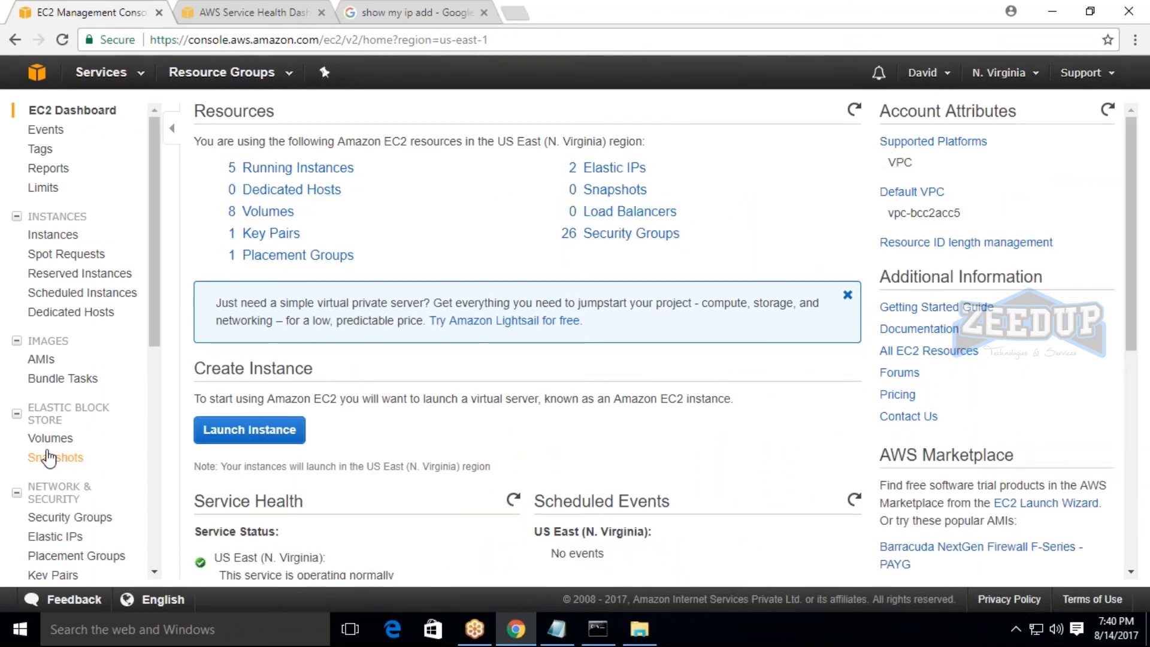
left_click(67, 441)
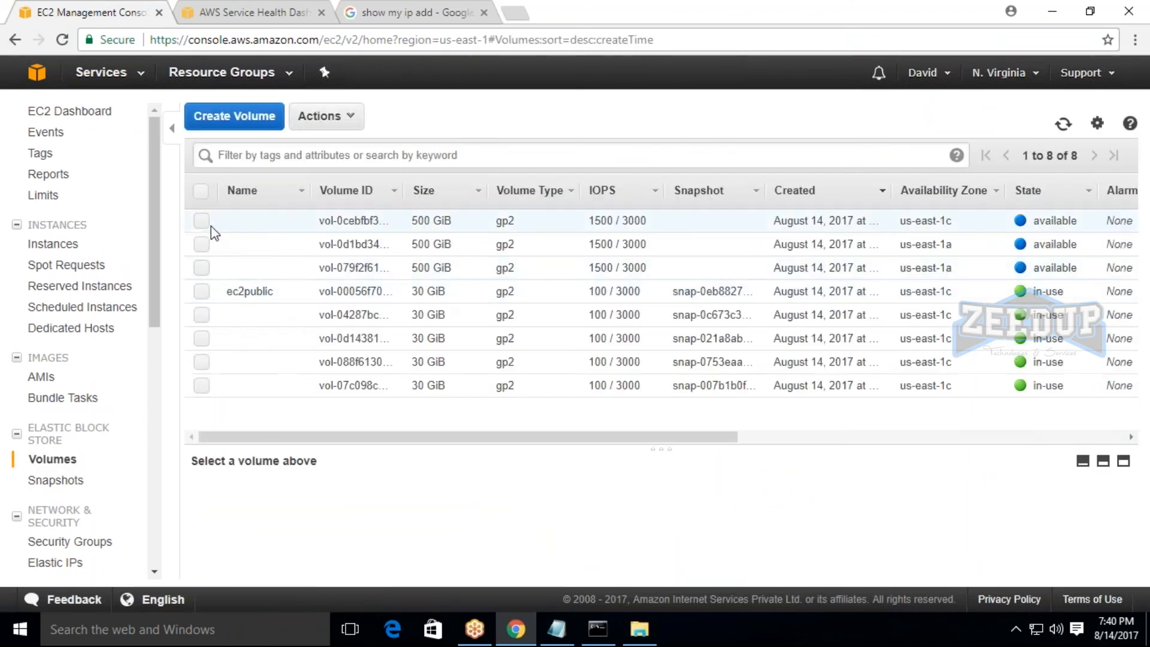
Open the modification settings of volume vol-0cebfbf3208bb755d, examine its volume type and size, and close the dialog without changes.
left_click(206, 224)
left_click(326, 116)
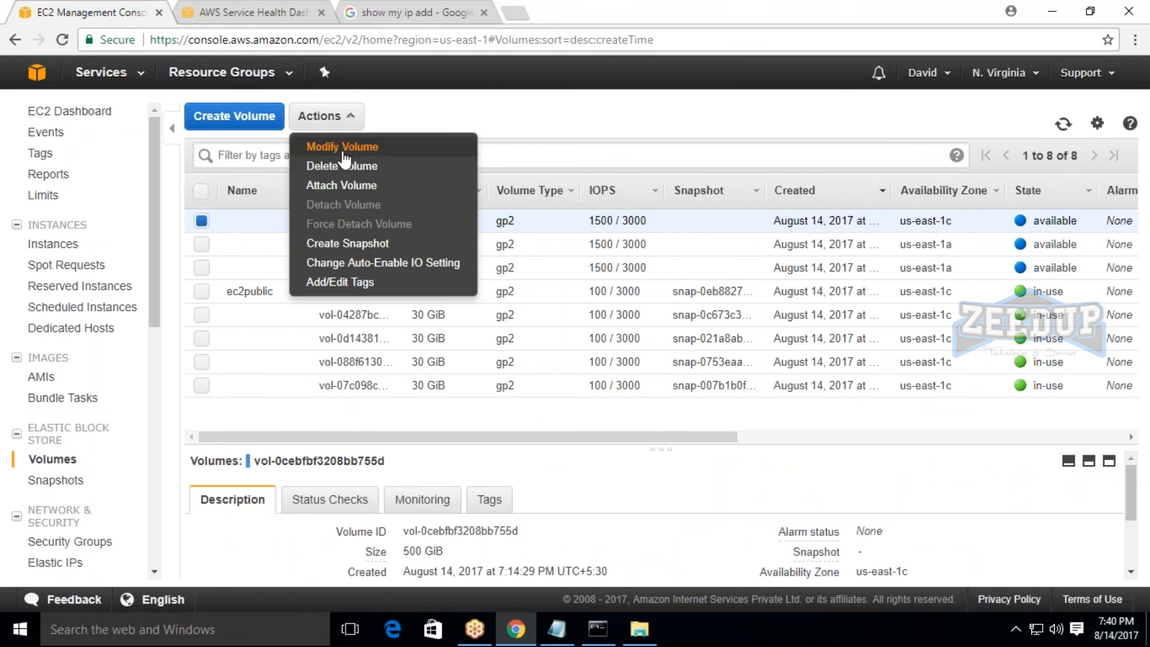
left_click(338, 147)
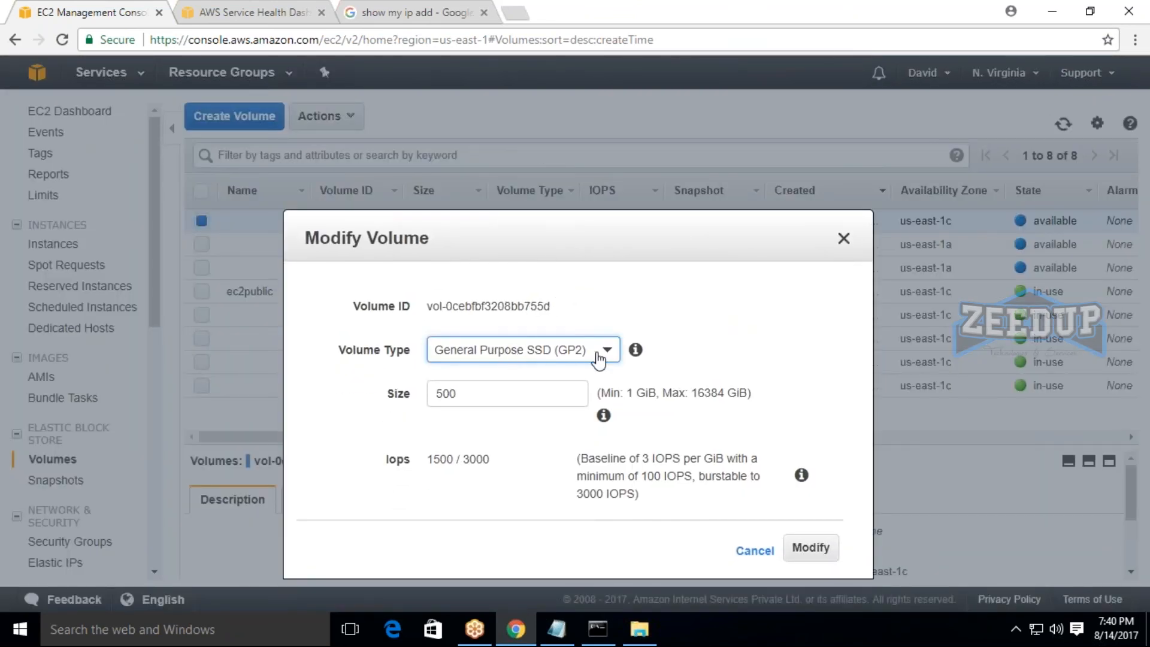
double_click(473, 399)
left_click_drag(506, 241, 372, 177)
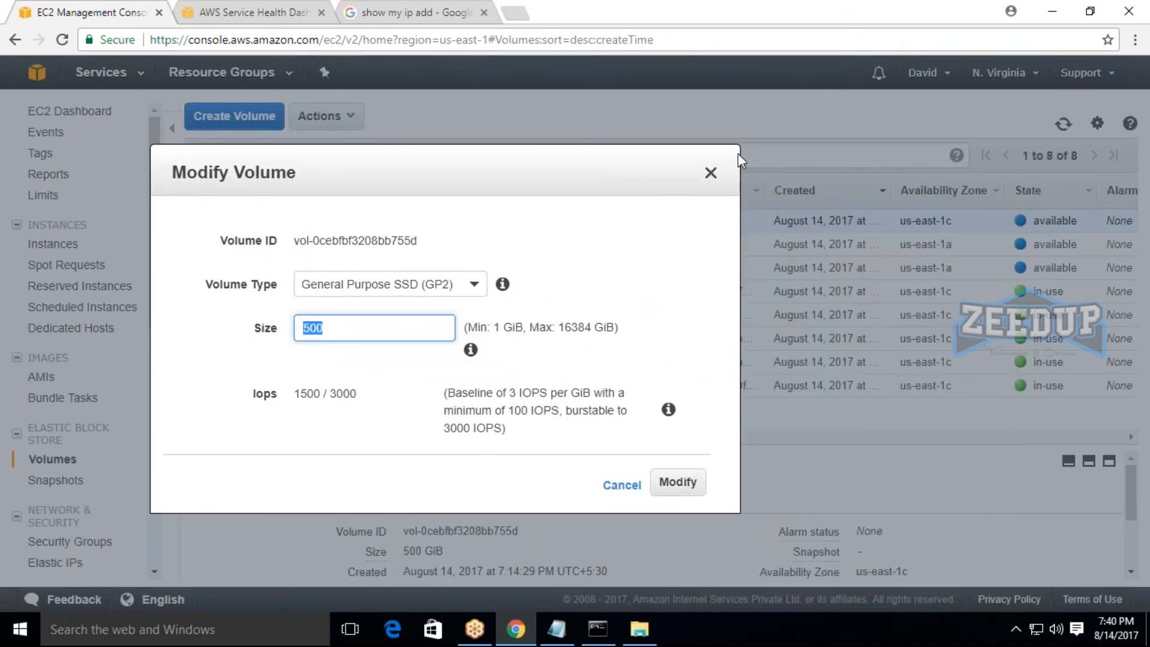
left_click(712, 173)
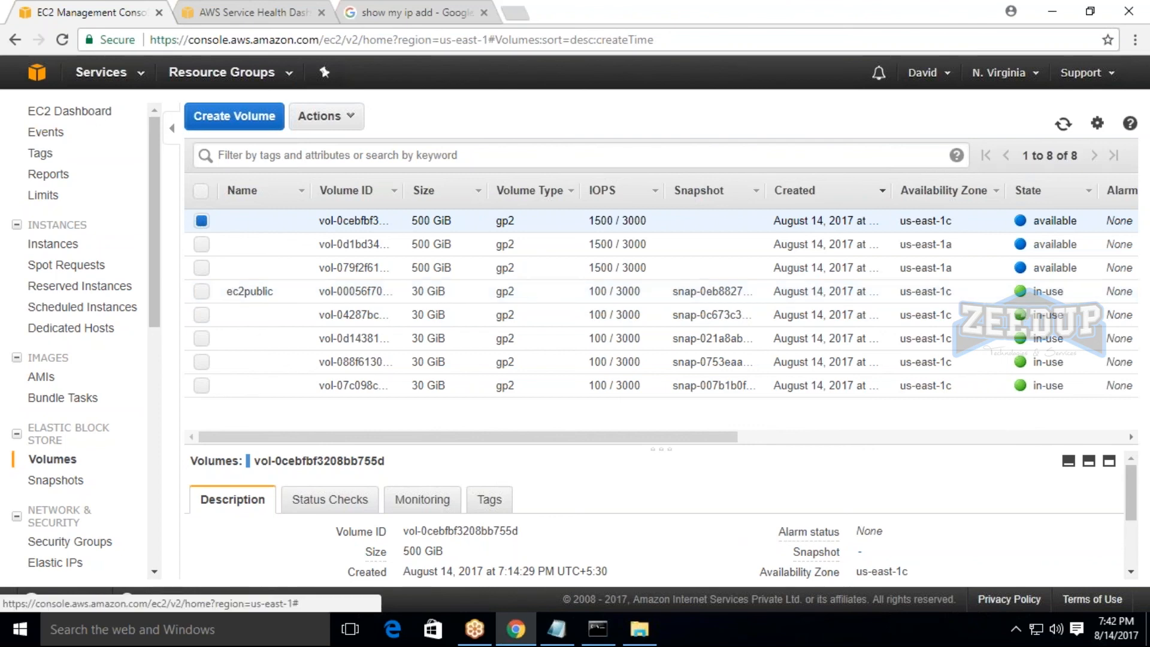
Return to the EC2 dashboard, start launching an instance and select an AMI farther down the quick-start list.
left_click(120, 78)
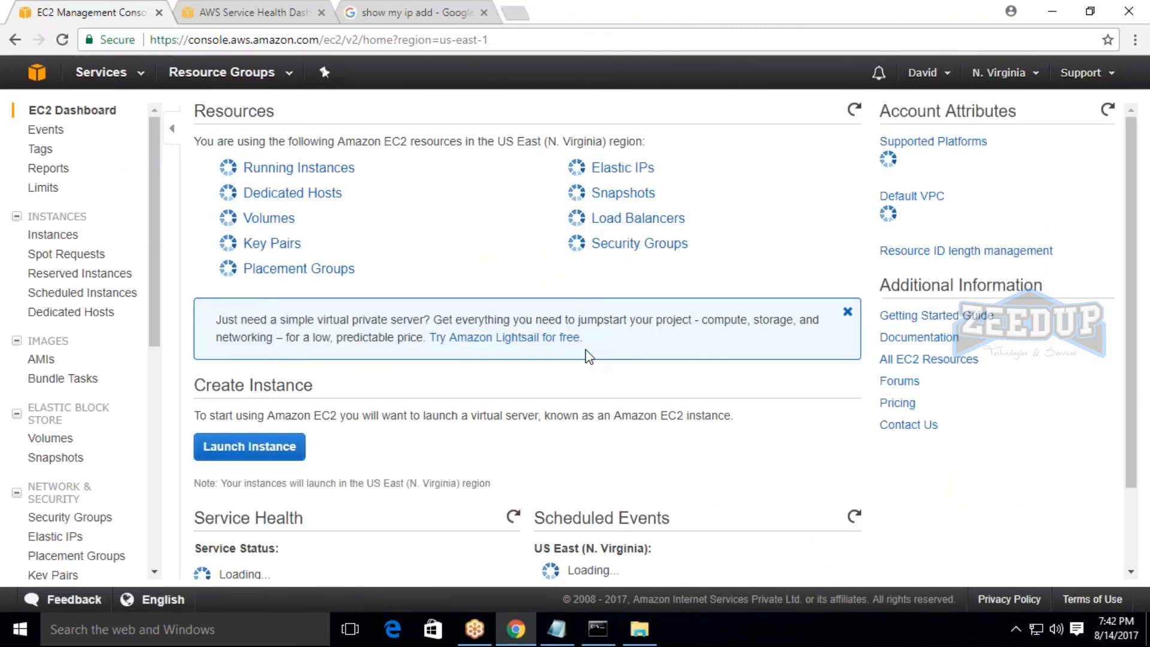
left_click(250, 430)
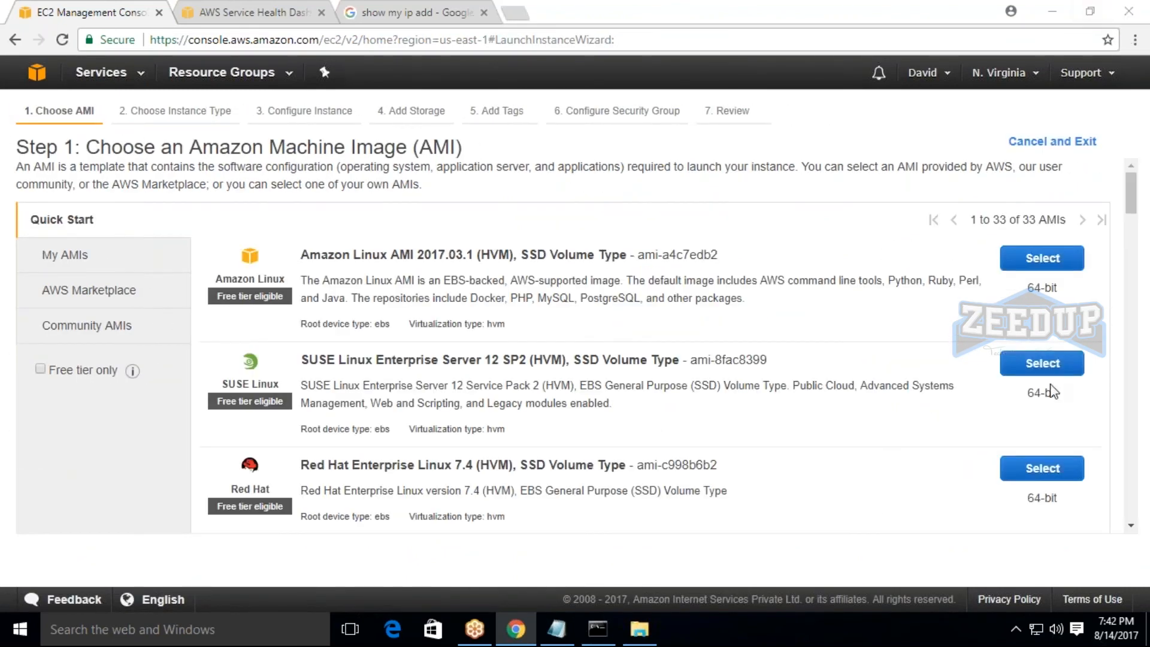
scroll(1053, 392, "down", 5)
left_click(1043, 408)
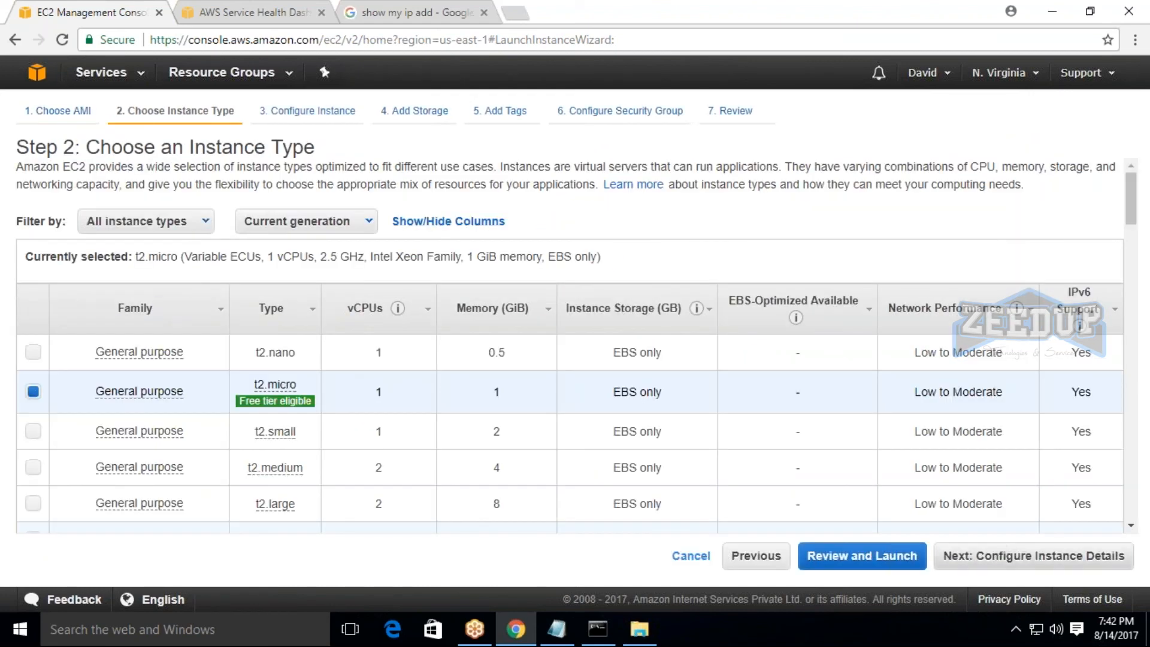
Keep the t2.micro type, advance to the Add Storage stage and enable Delete on Termination for the root volume.
left_click(1078, 556)
left_click(1087, 558)
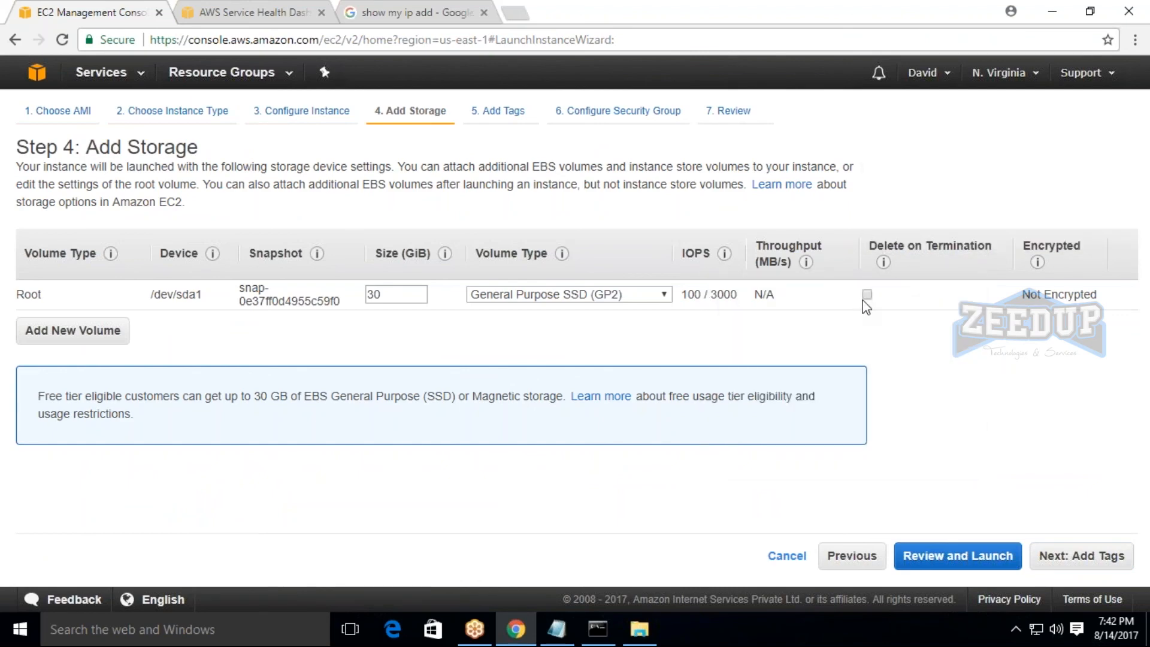
left_click(867, 295)
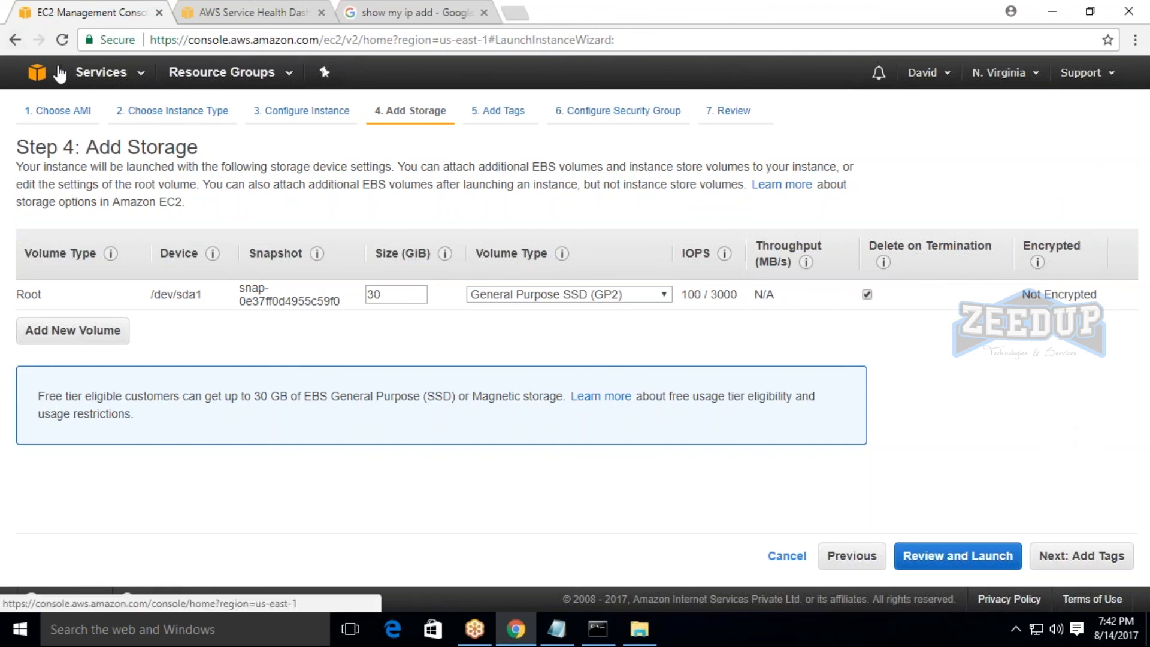
Open the list of AWS services to look it over, and switch to the Notepad notes.
left_click(84, 73)
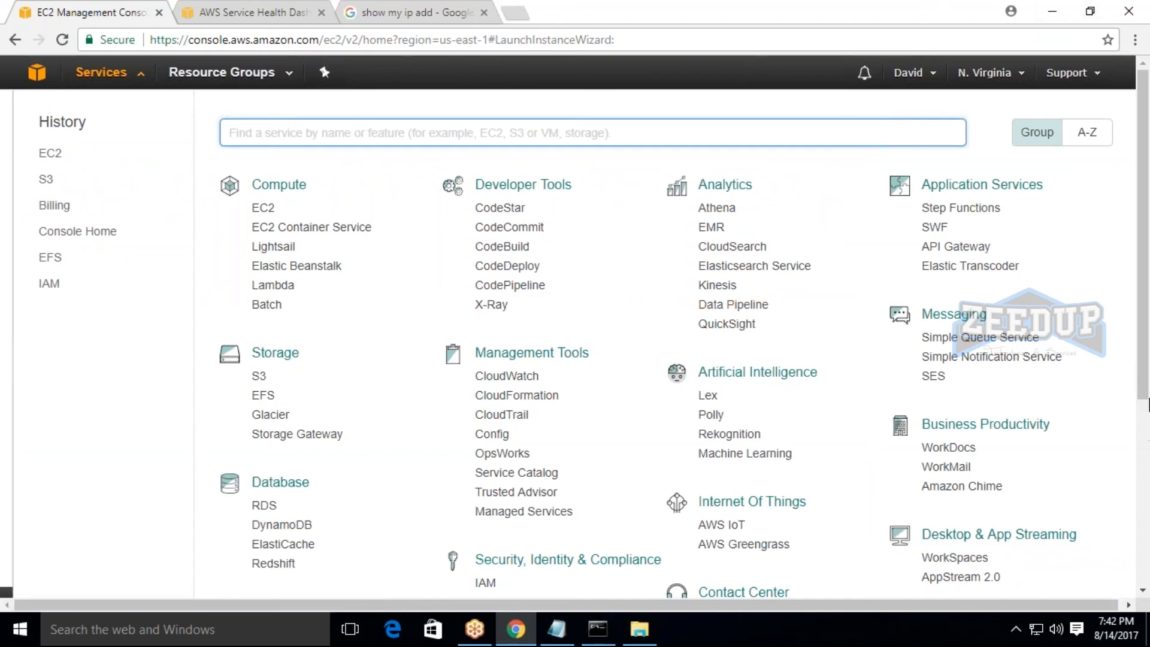
left_click(1140, 429)
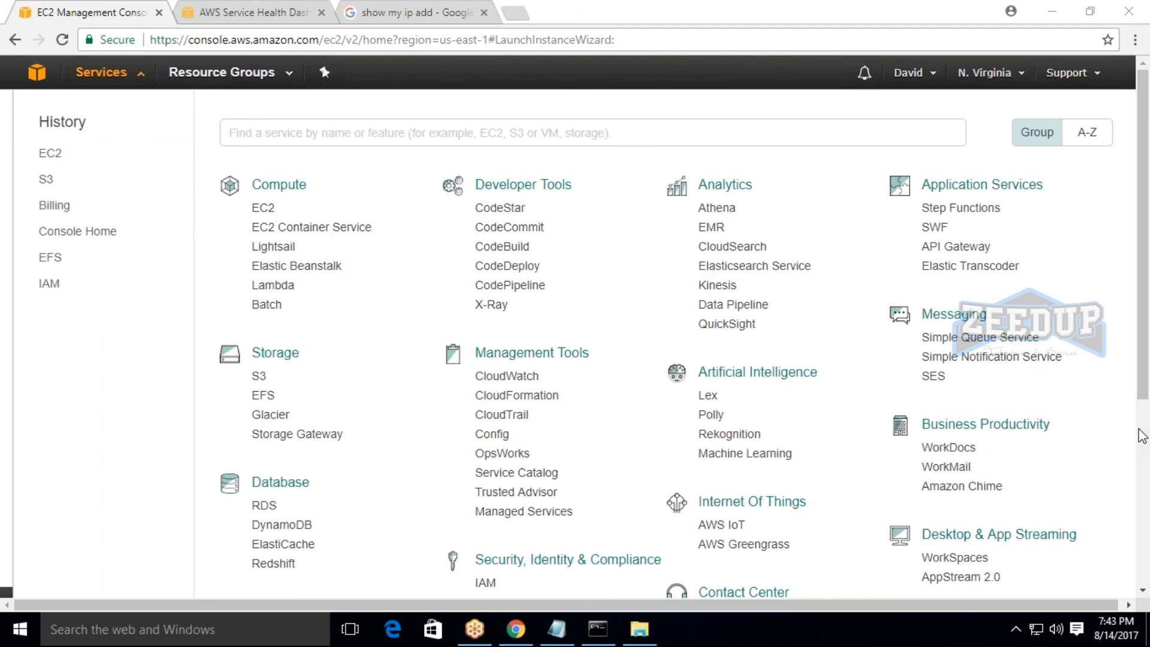
left_click(556, 629)
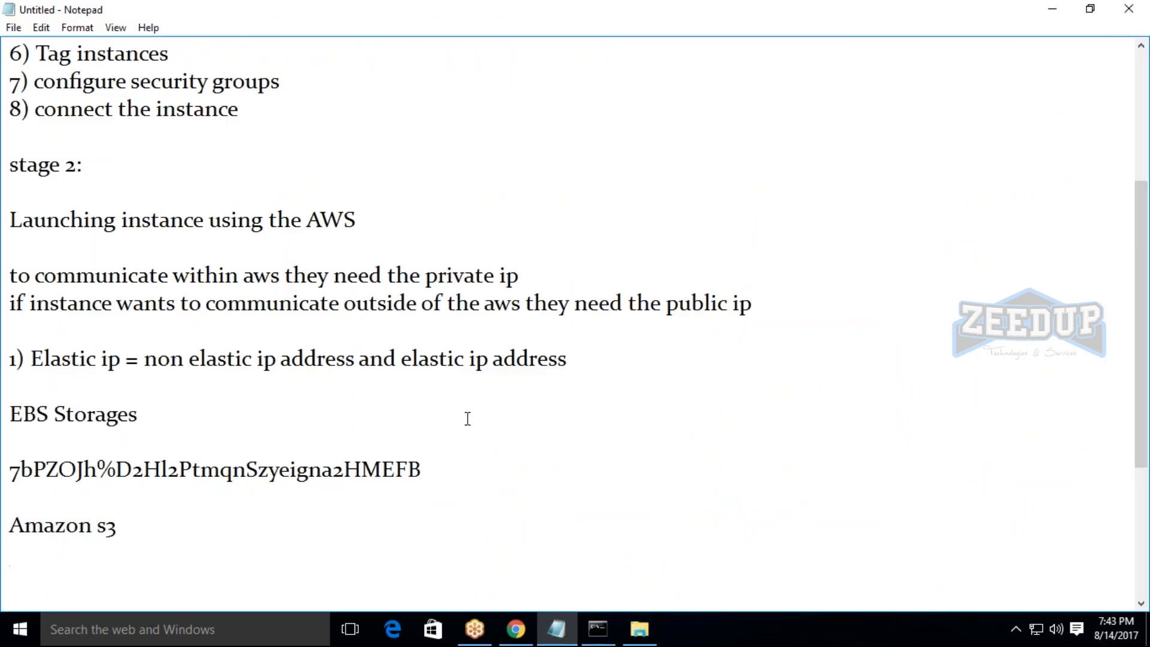
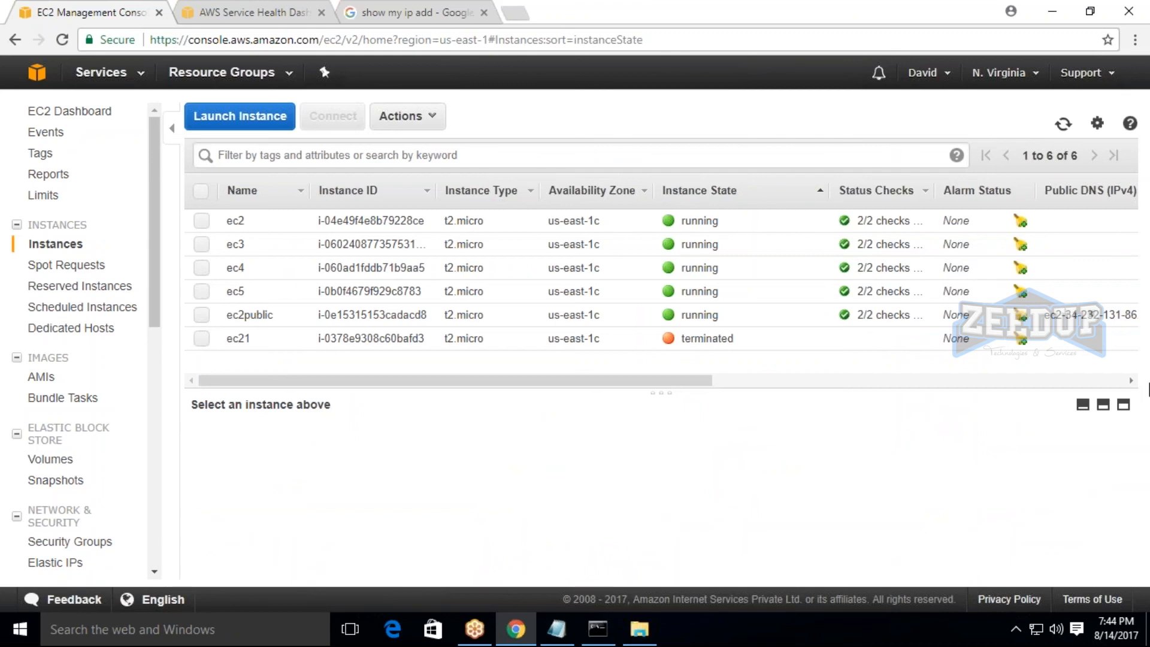
Select the ec3 instance and look over its available actions, including the CloudWatch Monitoring options.
left_click(1143, 410)
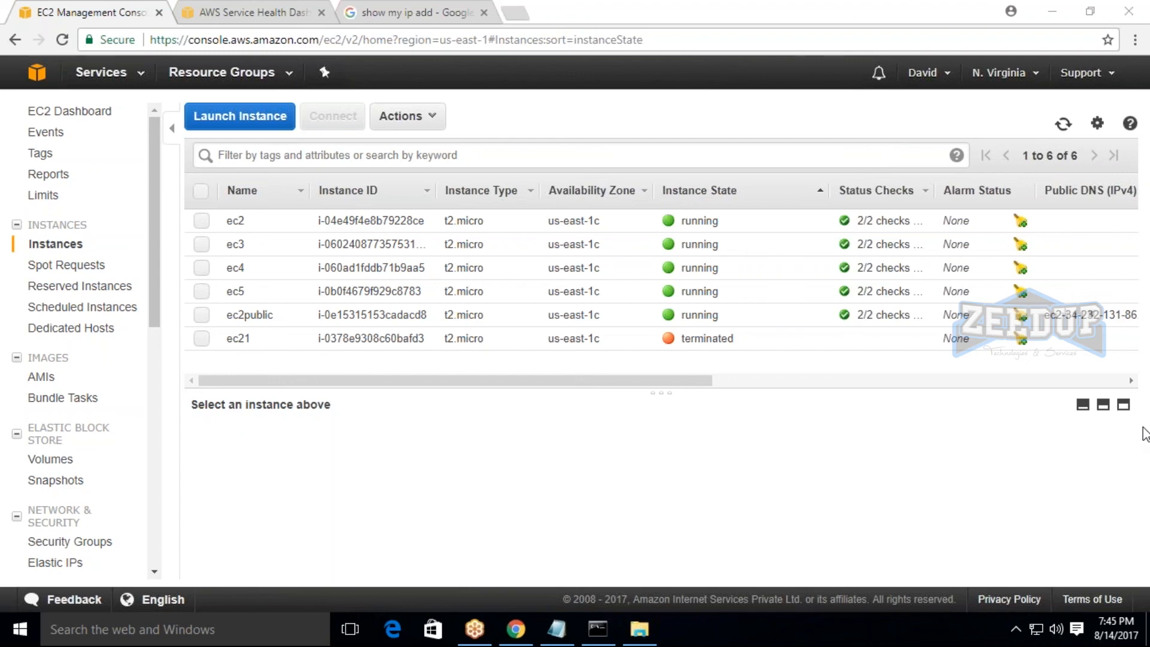
left_click(201, 244)
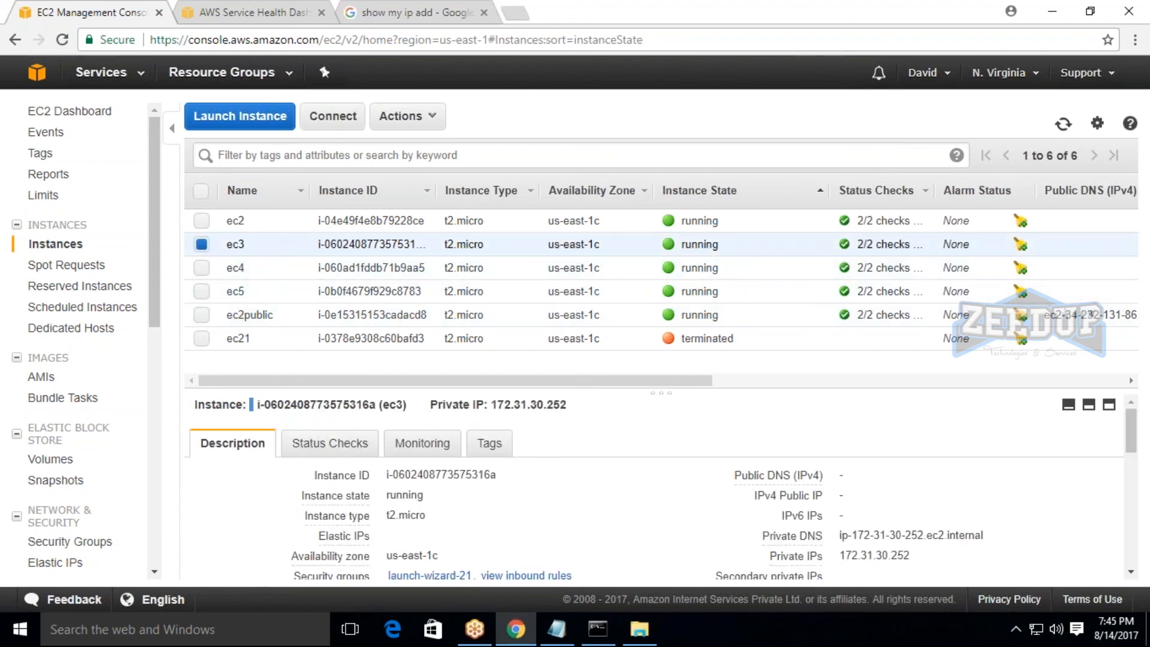
left_click(400, 115)
mouse_move(443, 287)
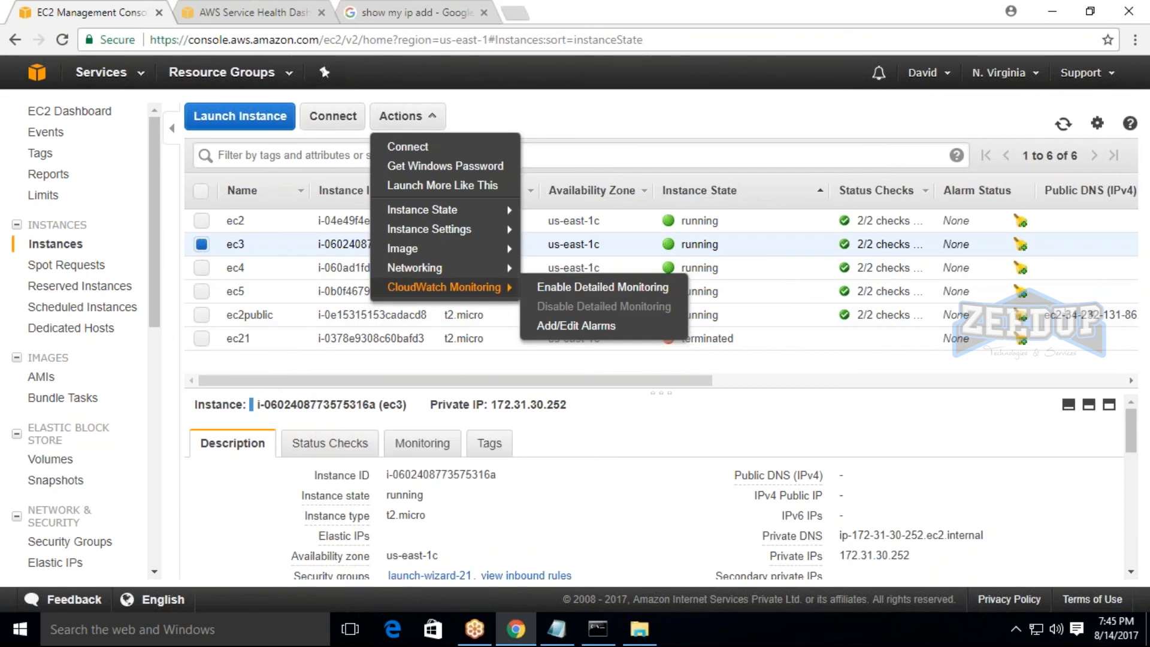
Create a snapshot named "aws" from the 500 GiB volume vol-0cebfbf3208bb755d and close the confirmation.
left_click(52, 459)
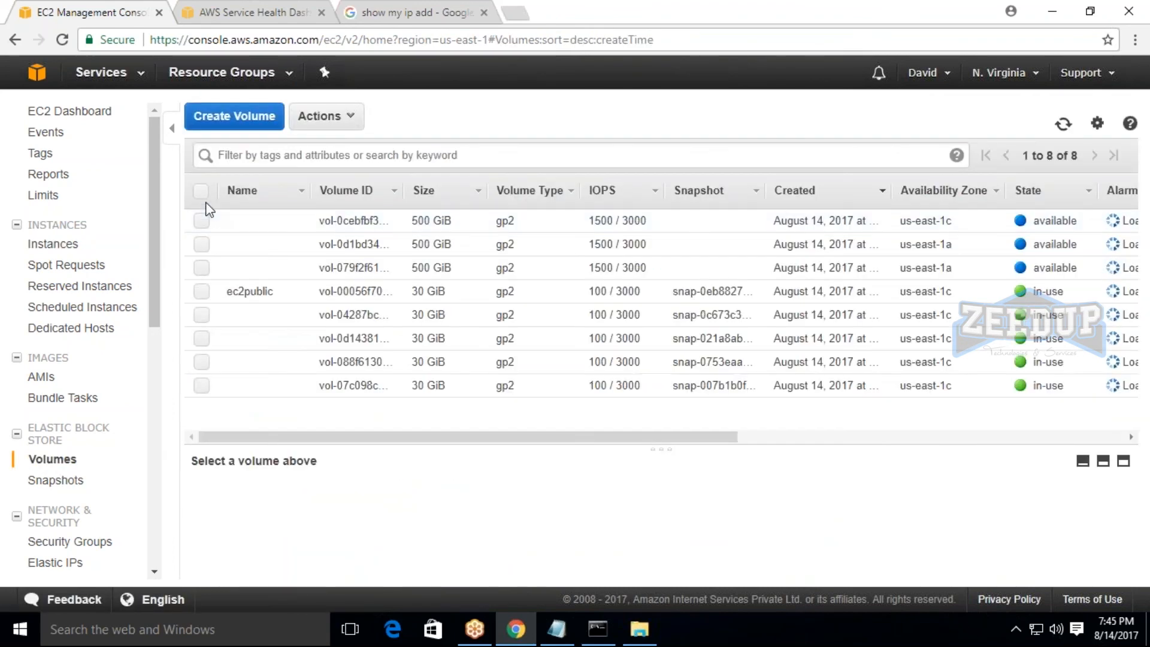
left_click(201, 221)
left_click(327, 115)
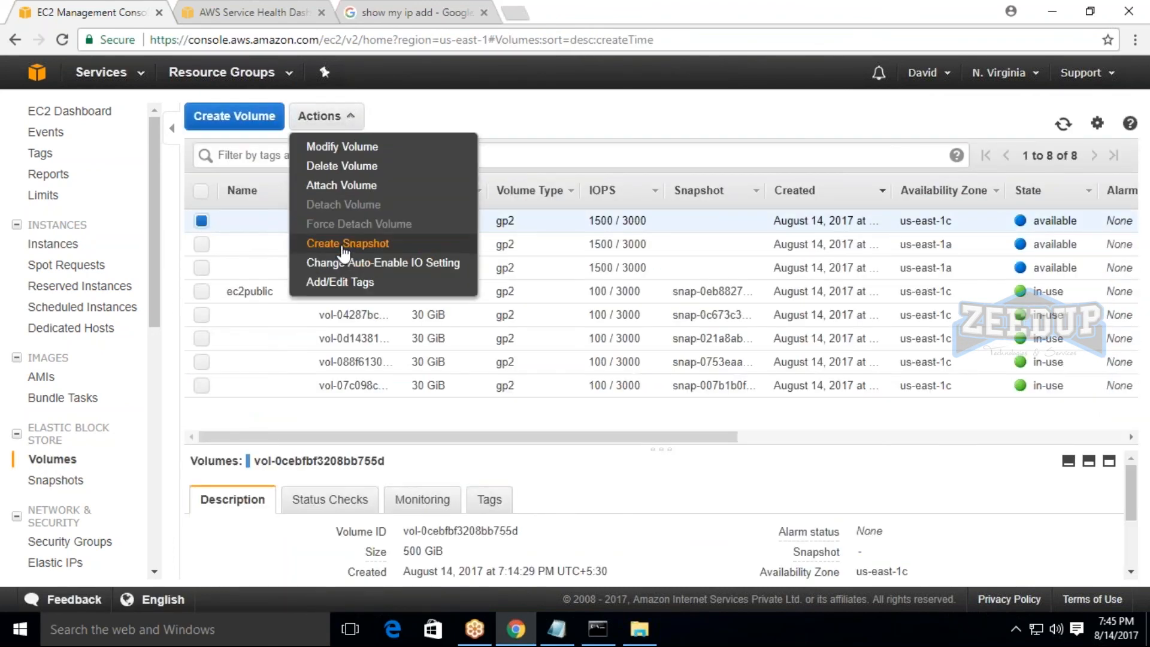
left_click(344, 246)
left_click(540, 316)
type("aws")
left_click(775, 417)
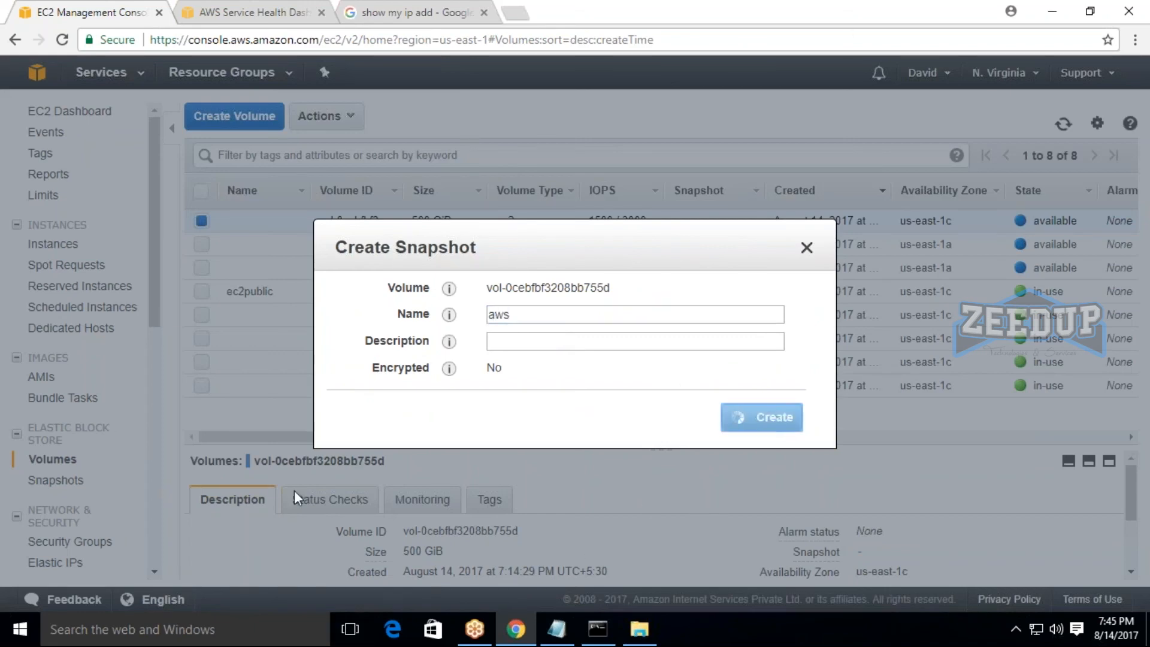
left_click(692, 408)
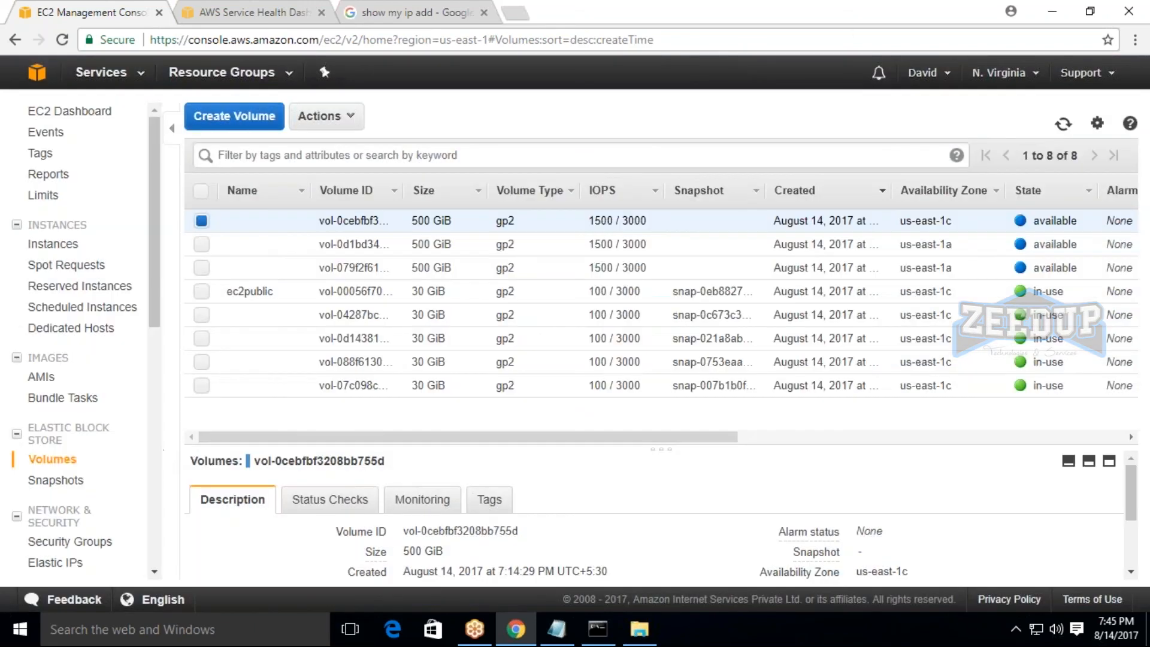
Open the list of EBS snapshots, refresh it and examine the size of the aws snapshot.
left_click(58, 480)
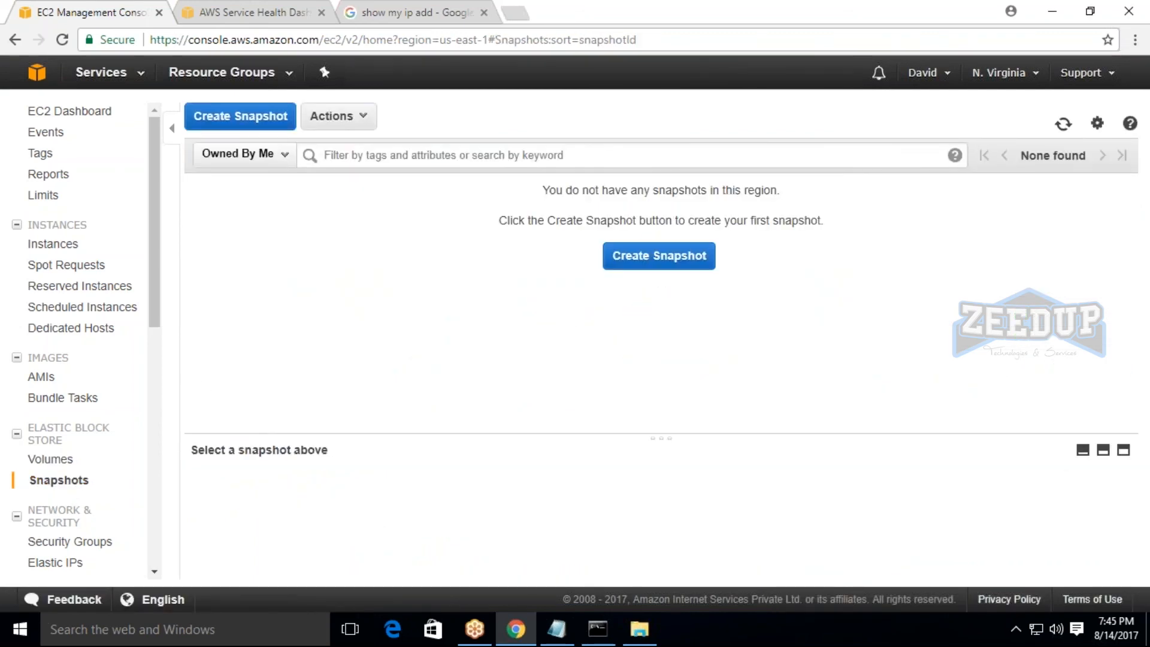
left_click(1059, 124)
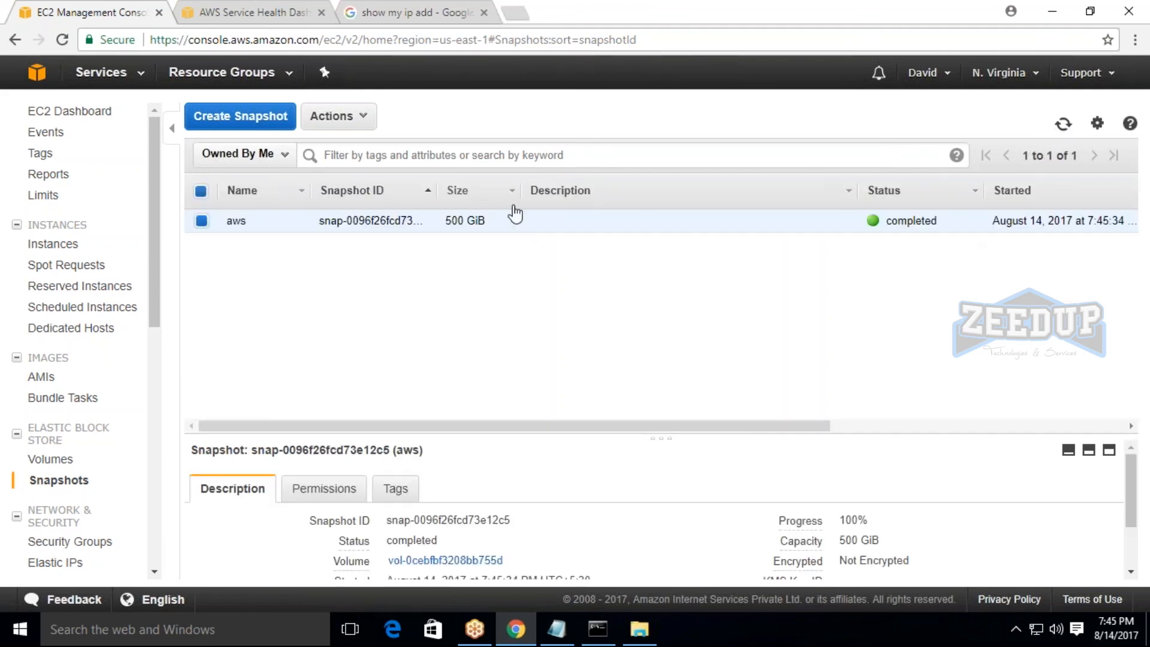
left_click_drag(447, 221, 484, 221)
left_click(1002, 23)
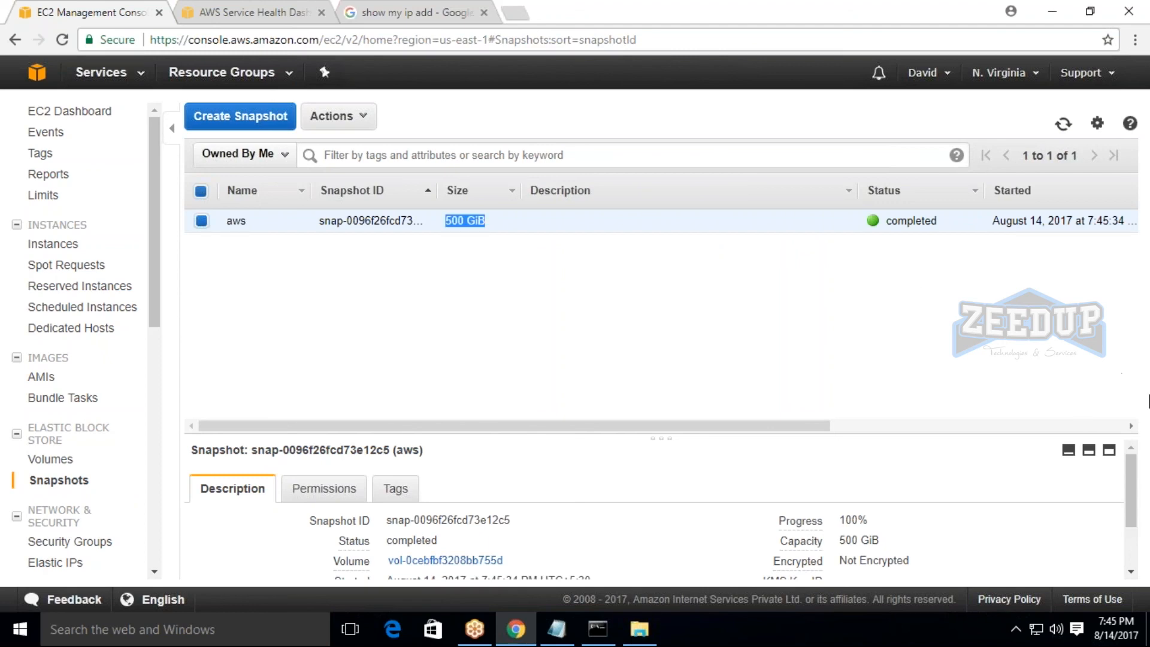
left_click(593, 311)
Open the copy settings of the aws snapshot, examine the destination regions and description option, and cancel without copying.
left_click(338, 117)
left_click(328, 203)
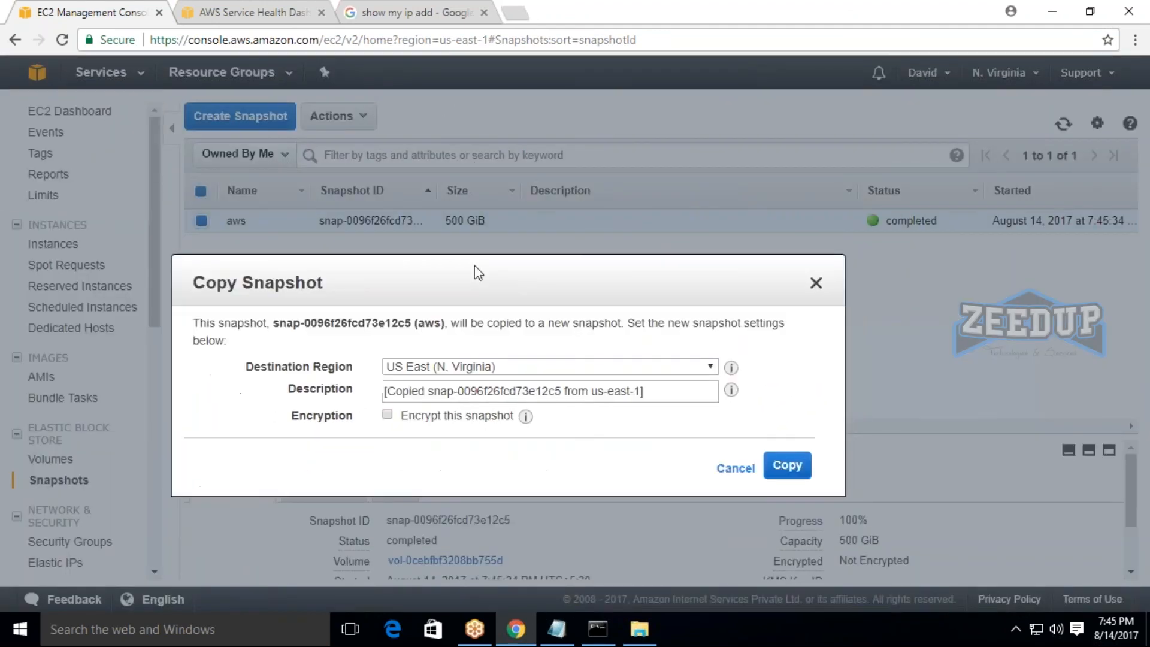
left_click(465, 221)
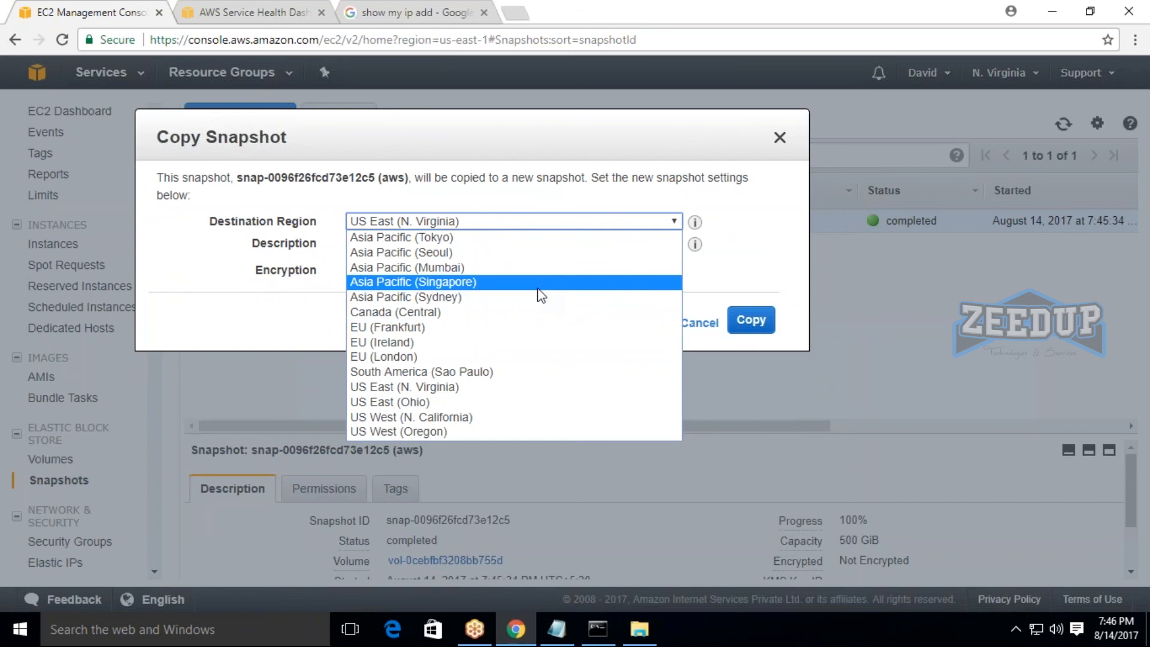
left_click(1143, 400)
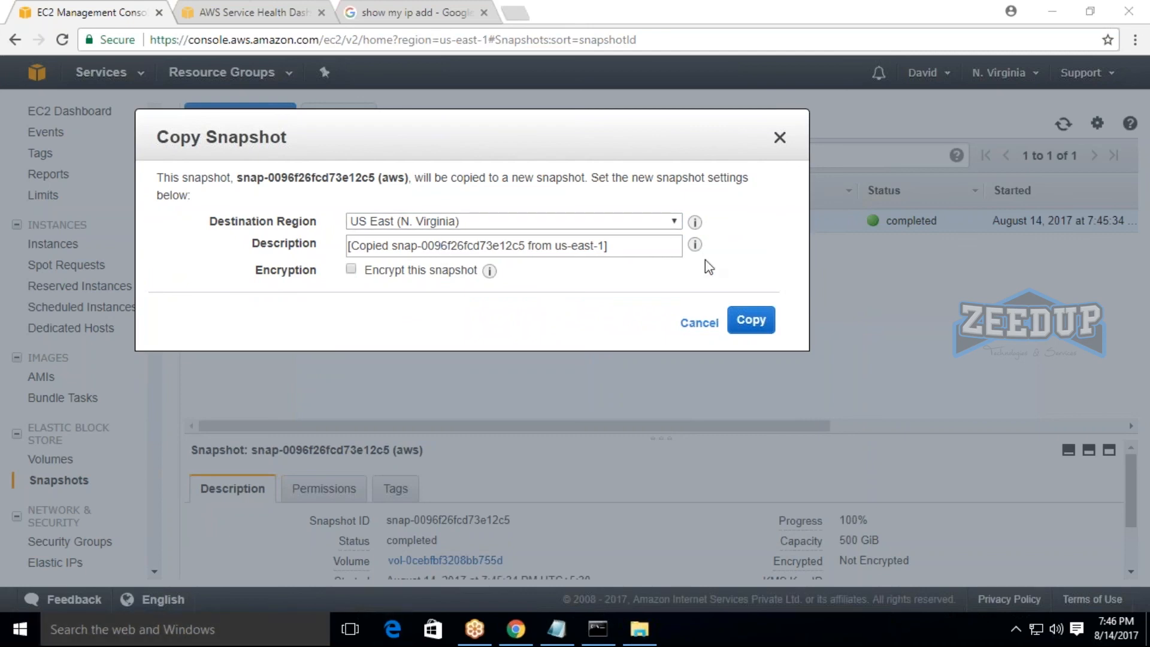
mouse_move(695, 245)
left_click(716, 321)
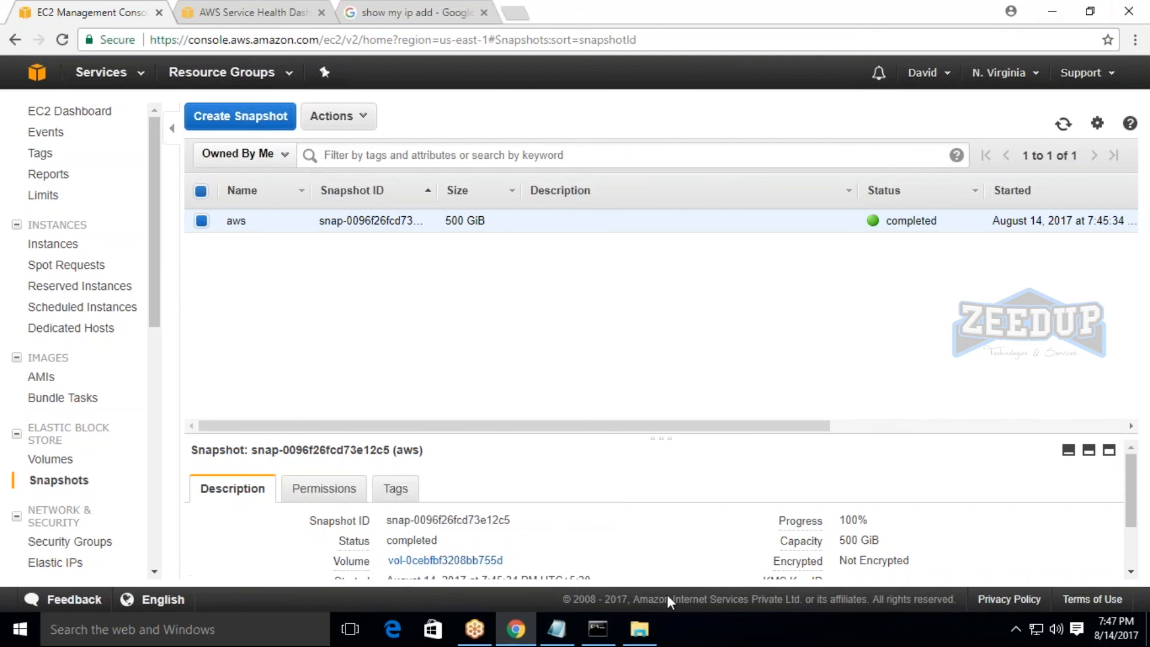
Review the Notepad notes, and return to the AWS console to look over the list of services.
left_click(556, 641)
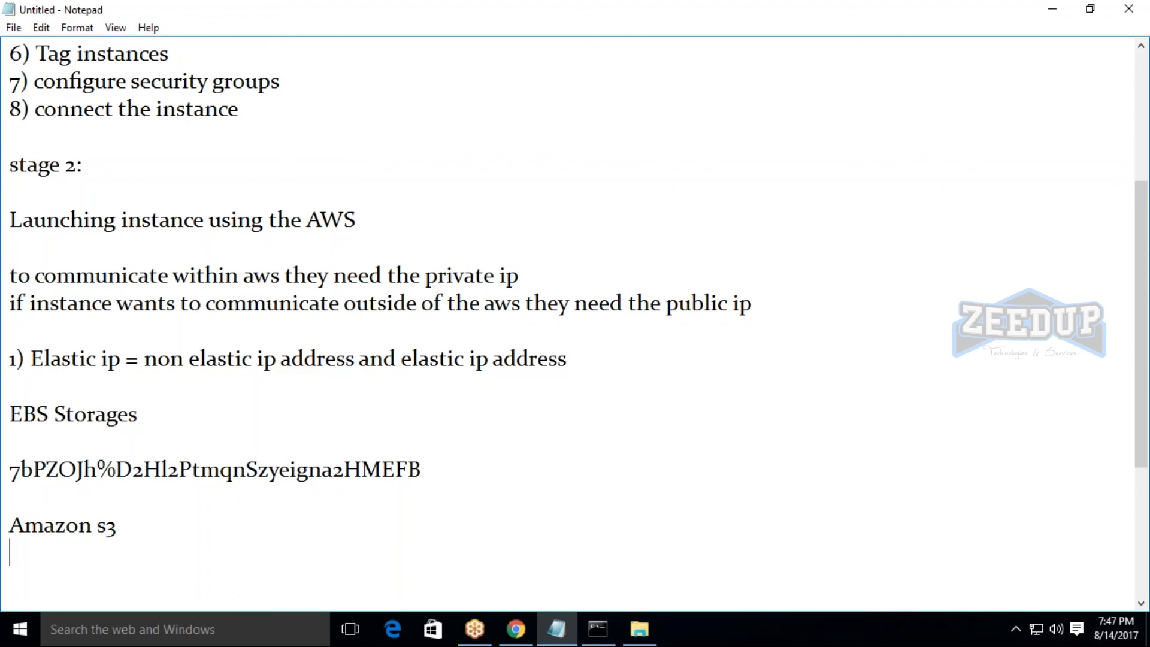
scroll(608, 567, "up", 2)
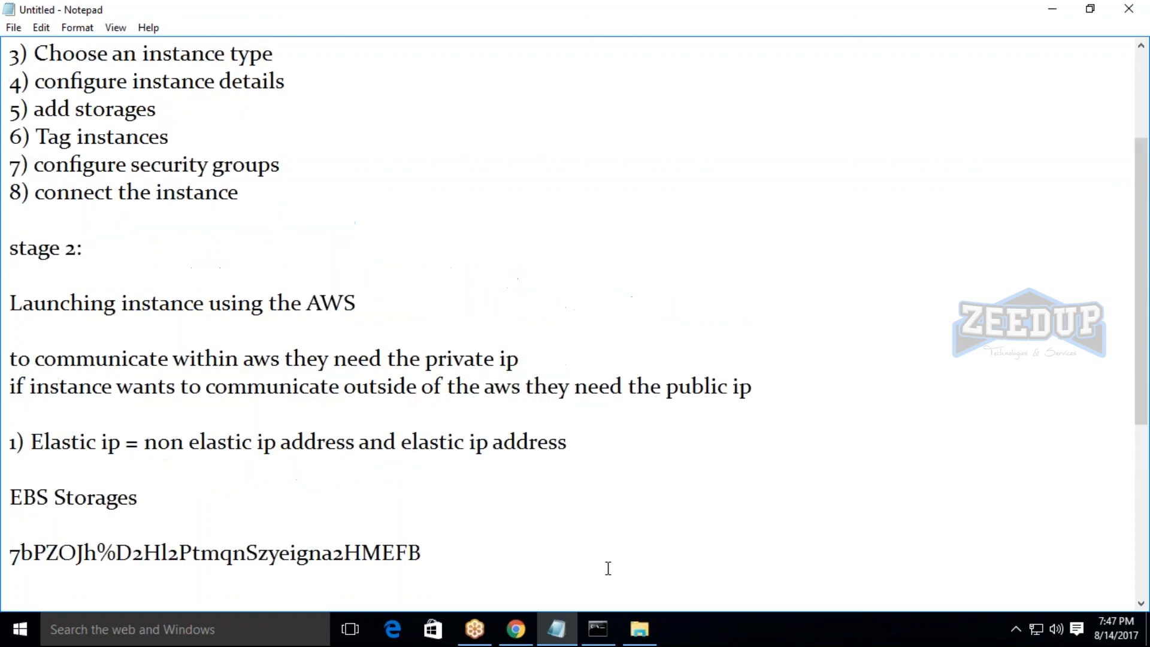
left_click(1053, 9)
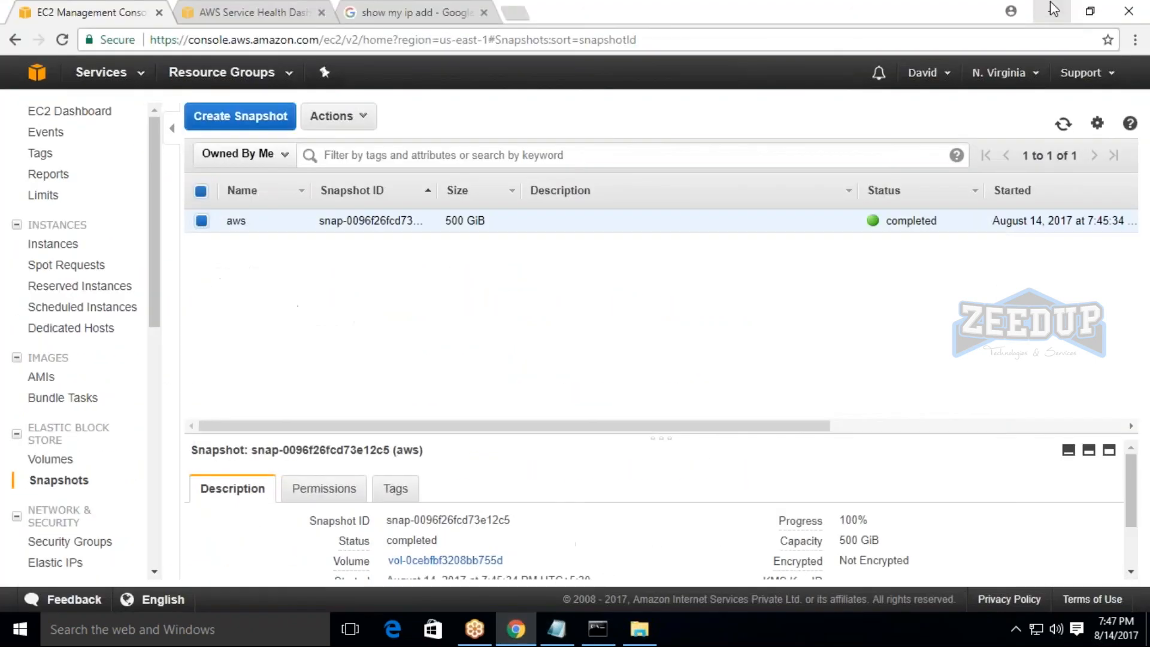
left_click(93, 74)
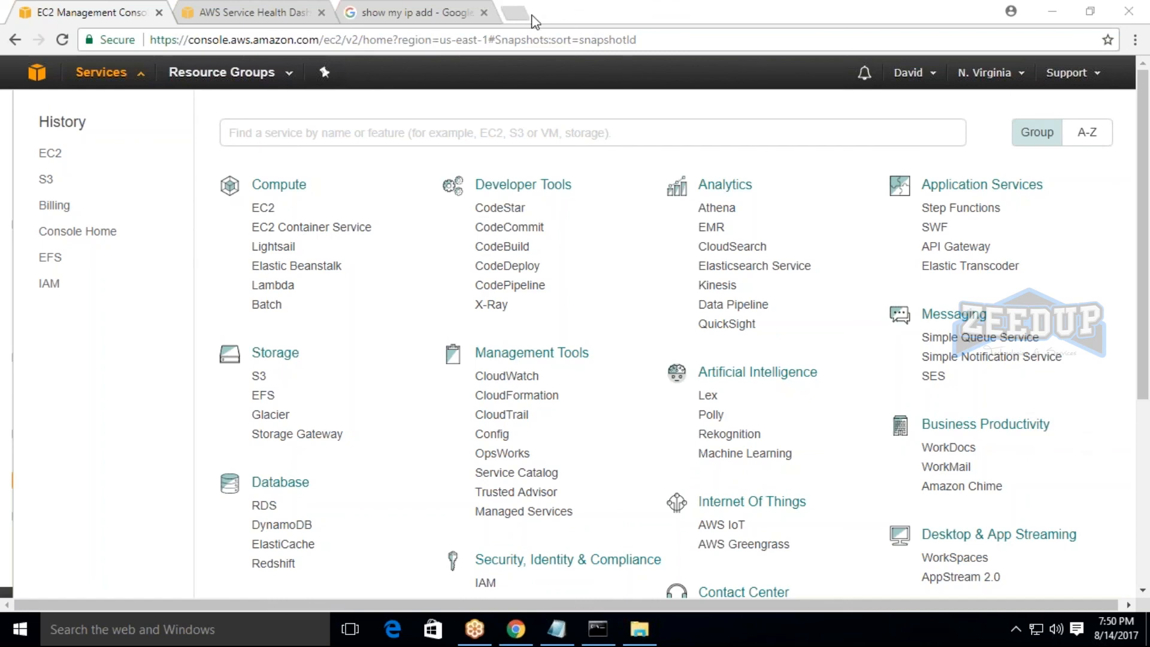
Search Google for "youtube" in a new browser tab and open the YouTube site.
left_click(532, 17)
type("y")
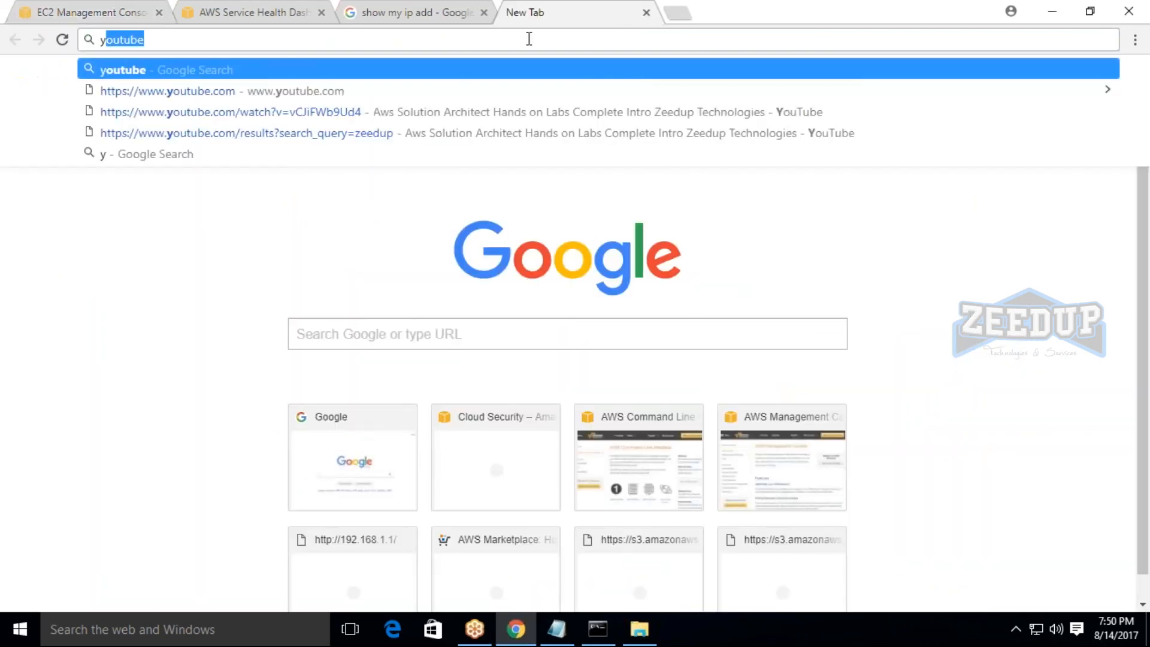
type("ou")
key("Return")
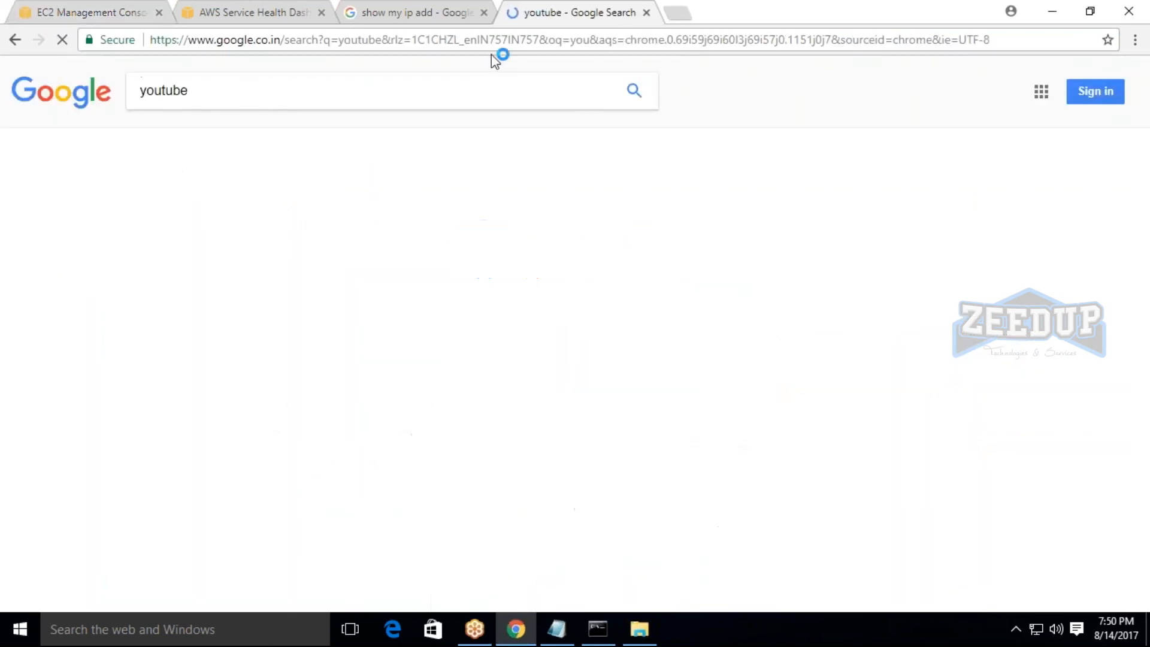
left_click(170, 211)
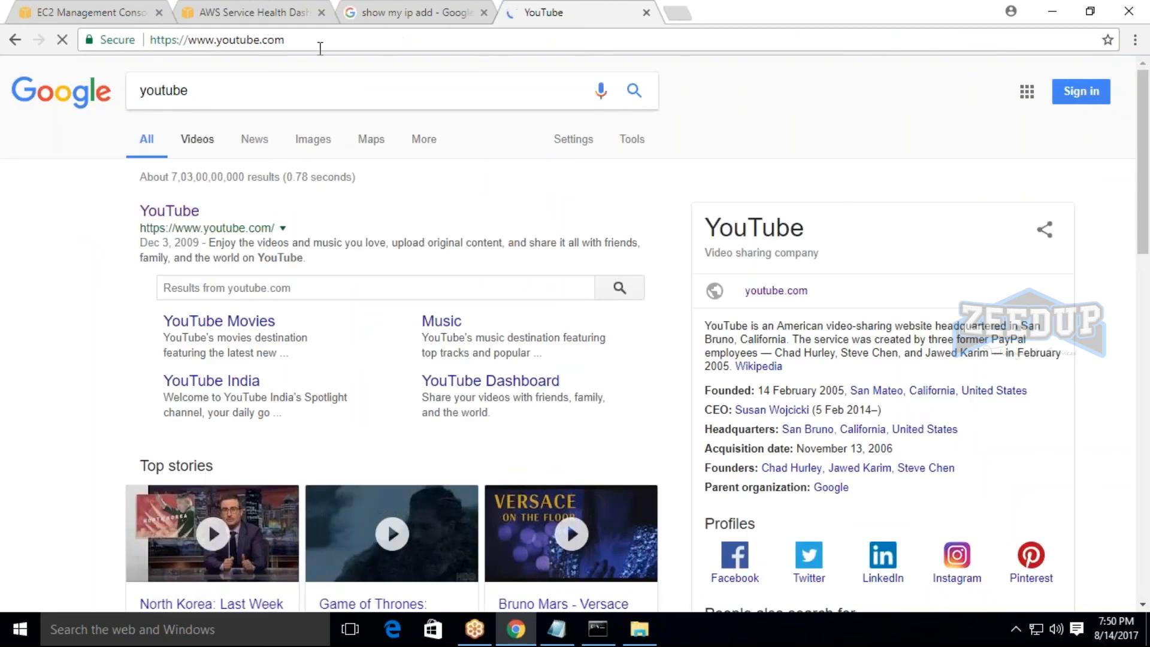
Search YouTube for "zeedup technologies" and open the Zeedup Technologies and Services channel, highlighting its web address.
type("zeedup")
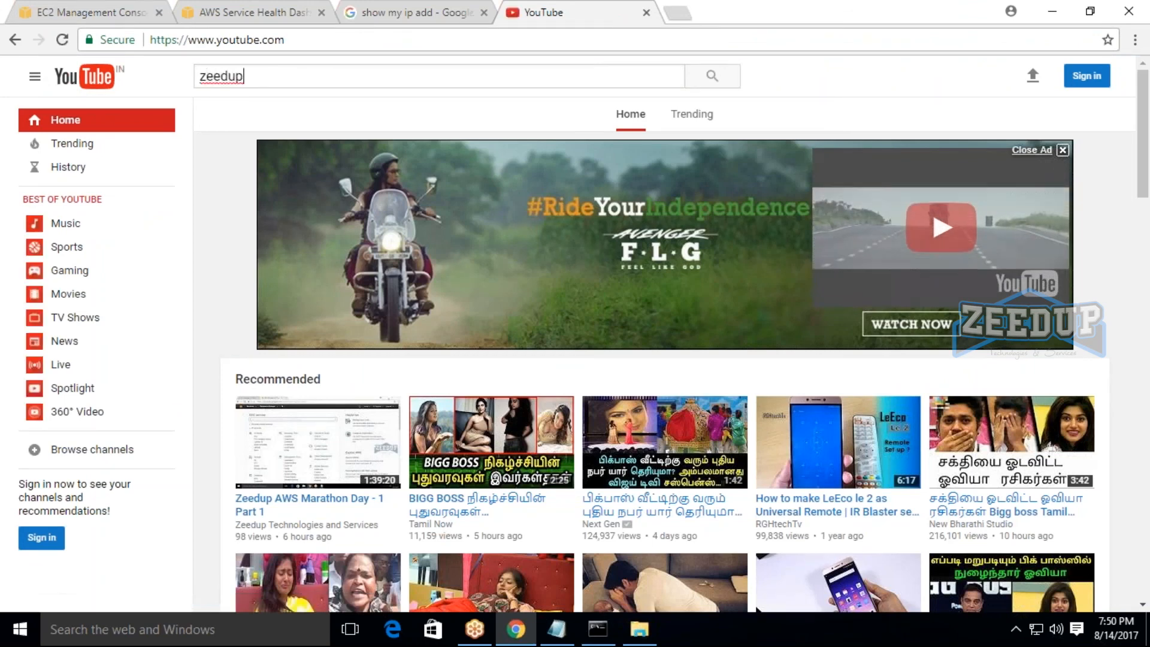
type(" technologies")
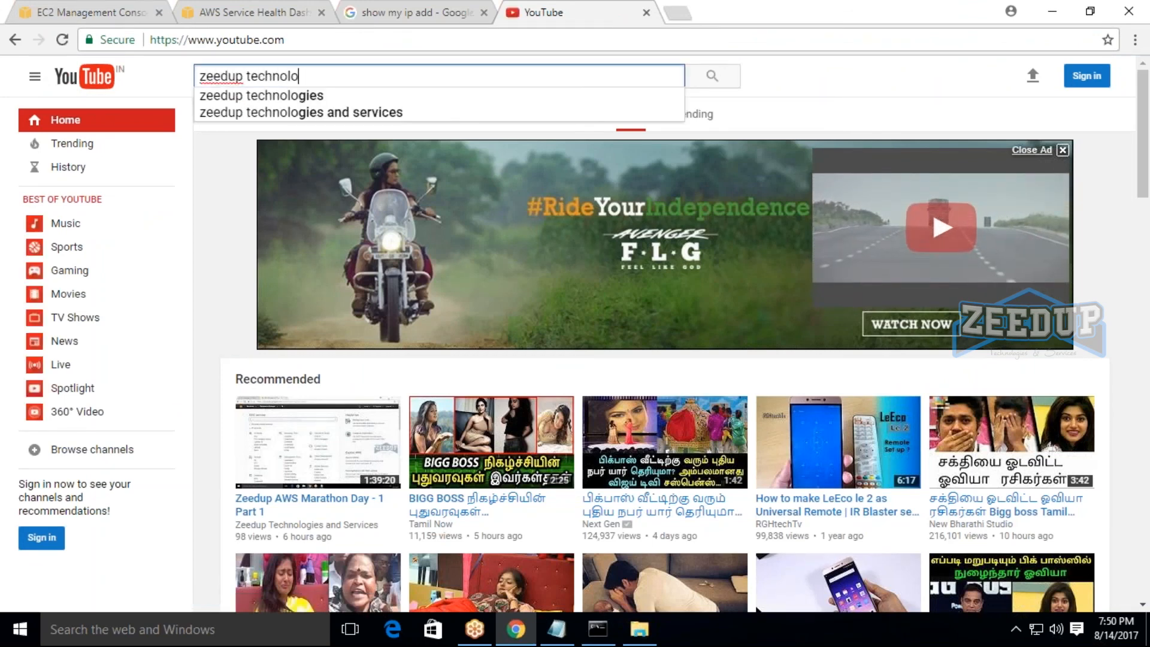
key("Return")
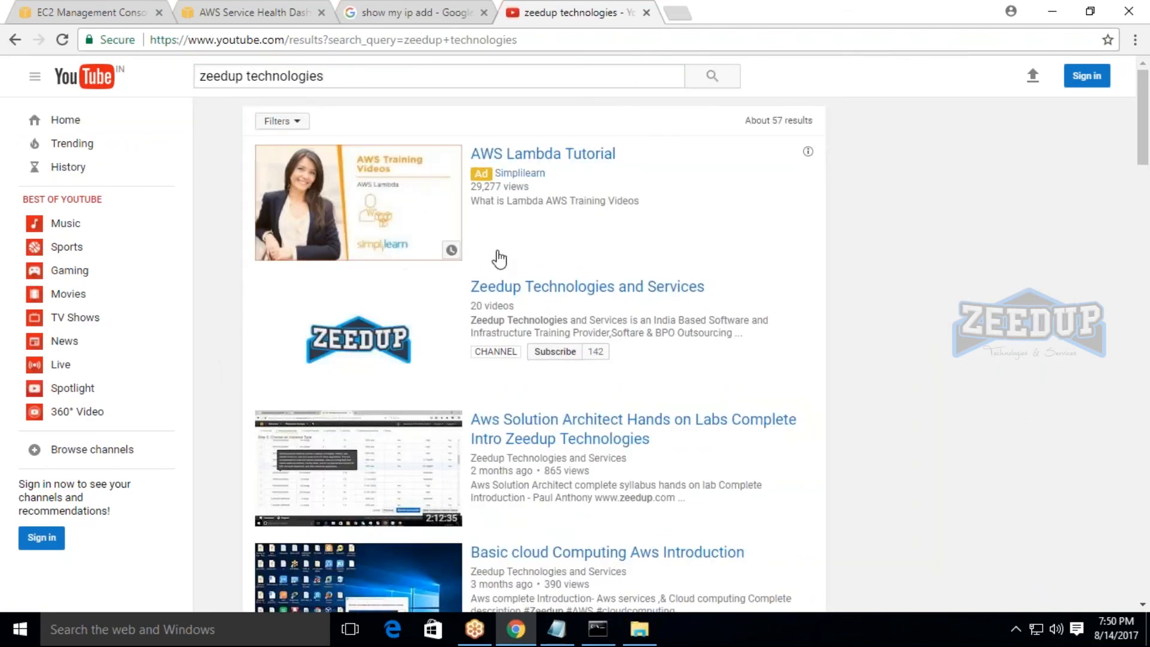
left_click(527, 288)
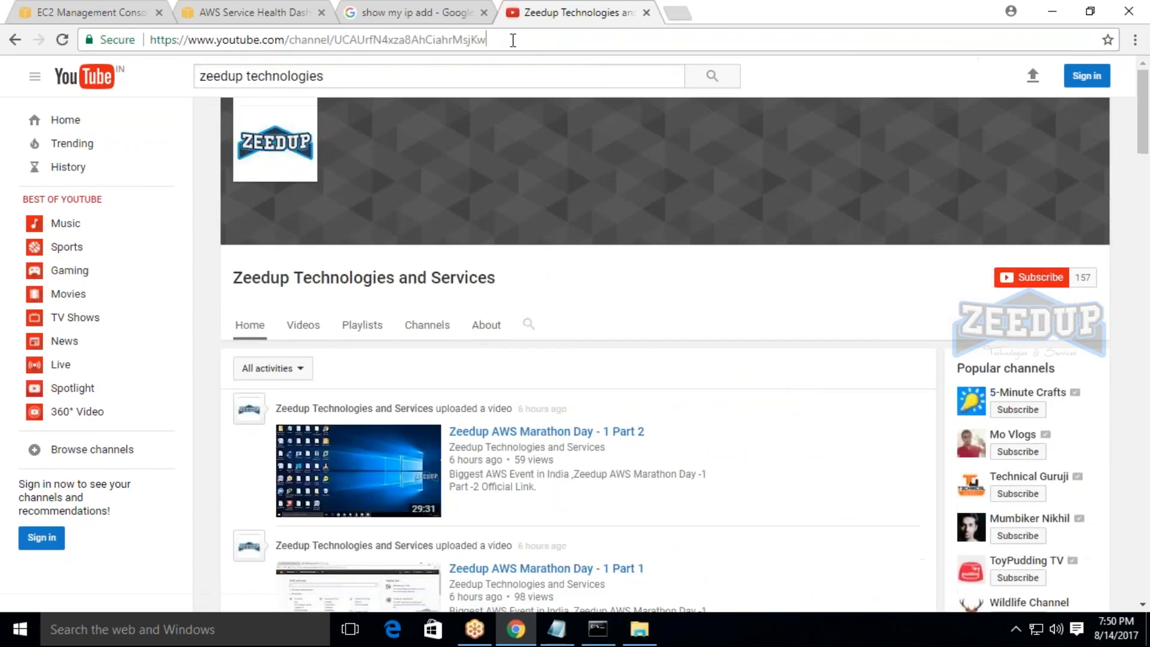
left_click(511, 39)
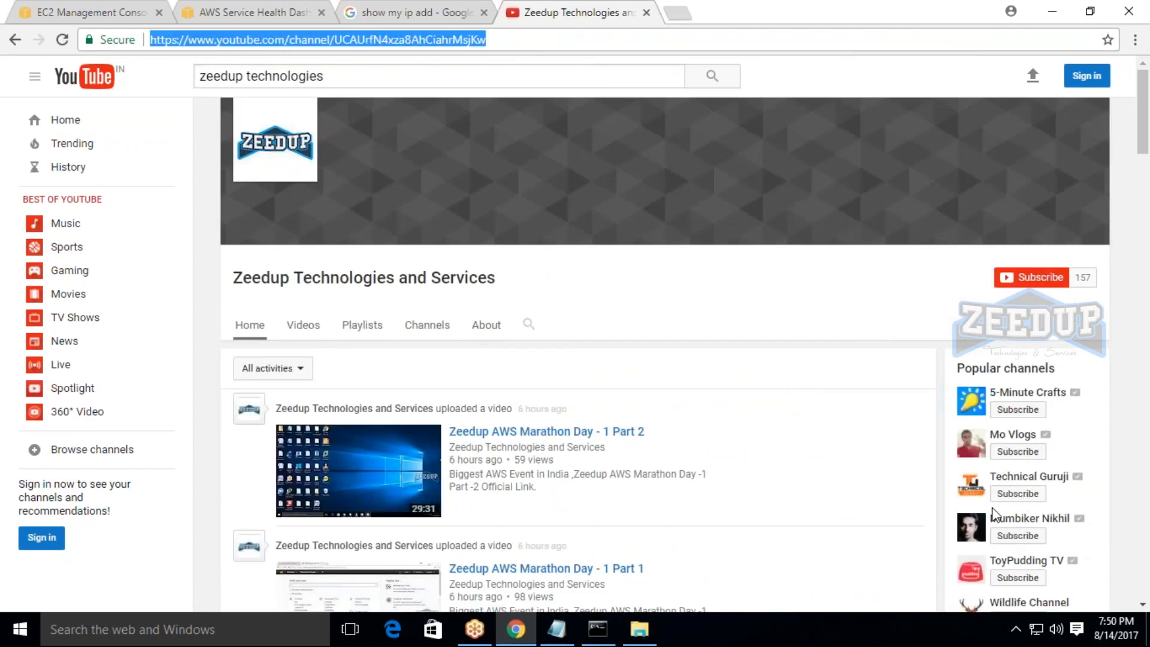
left_click(974, 468)
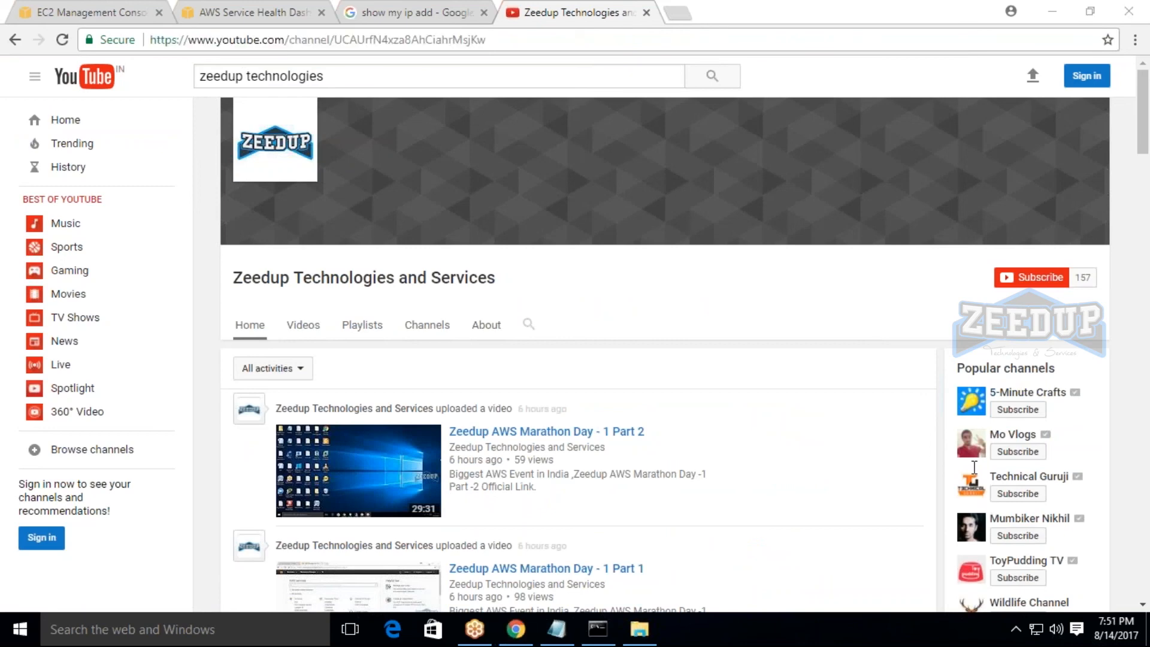